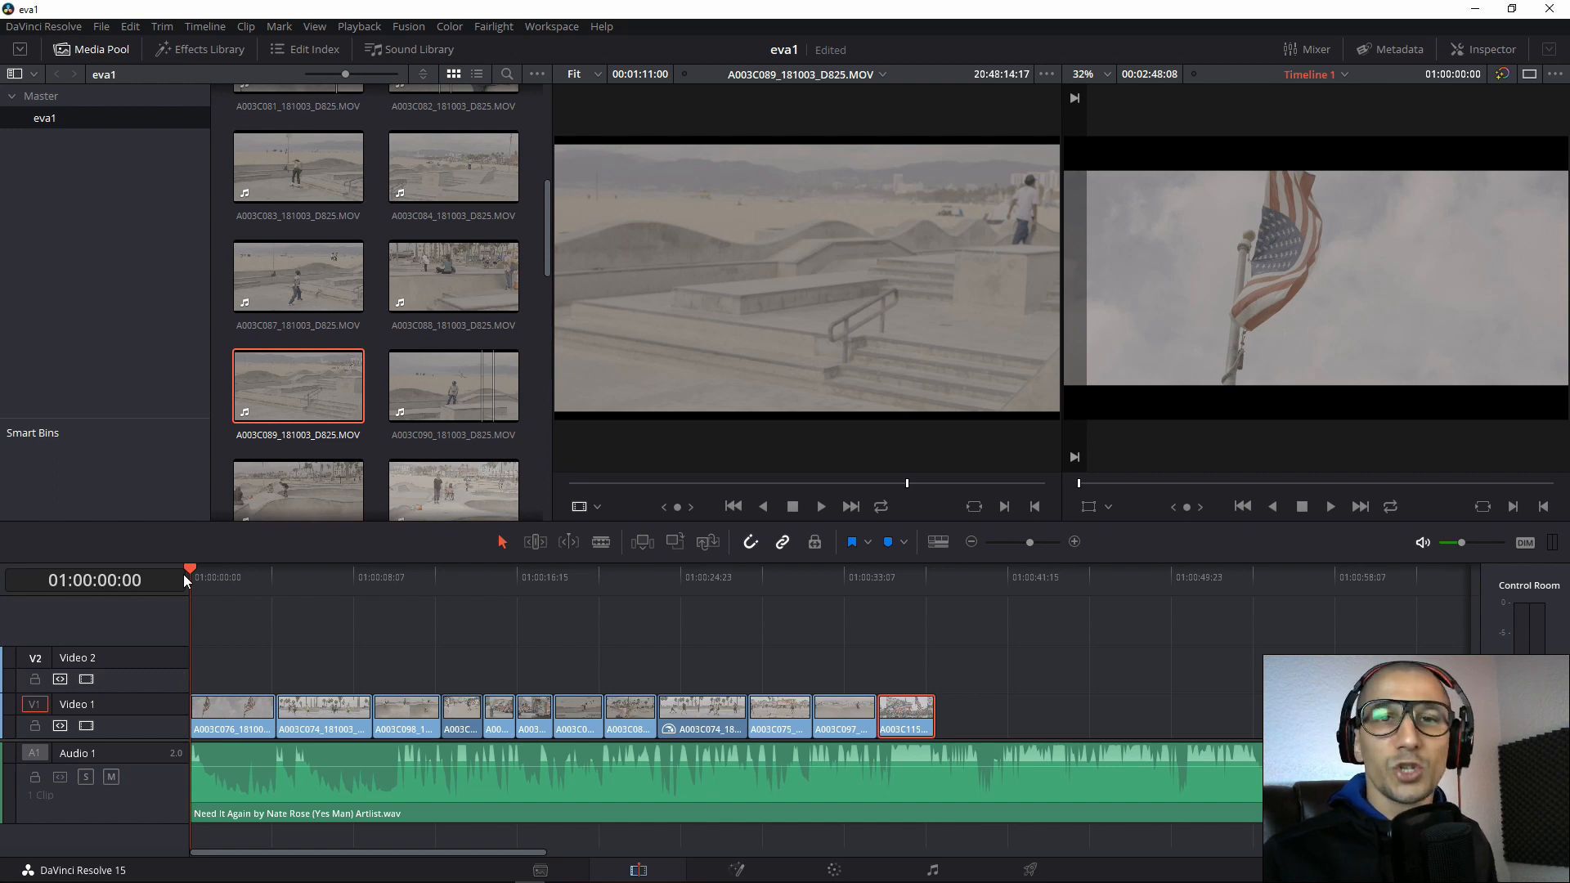
Preview the opening flag clip by playing and scrubbing the timeline from its start.
left_click(226, 587)
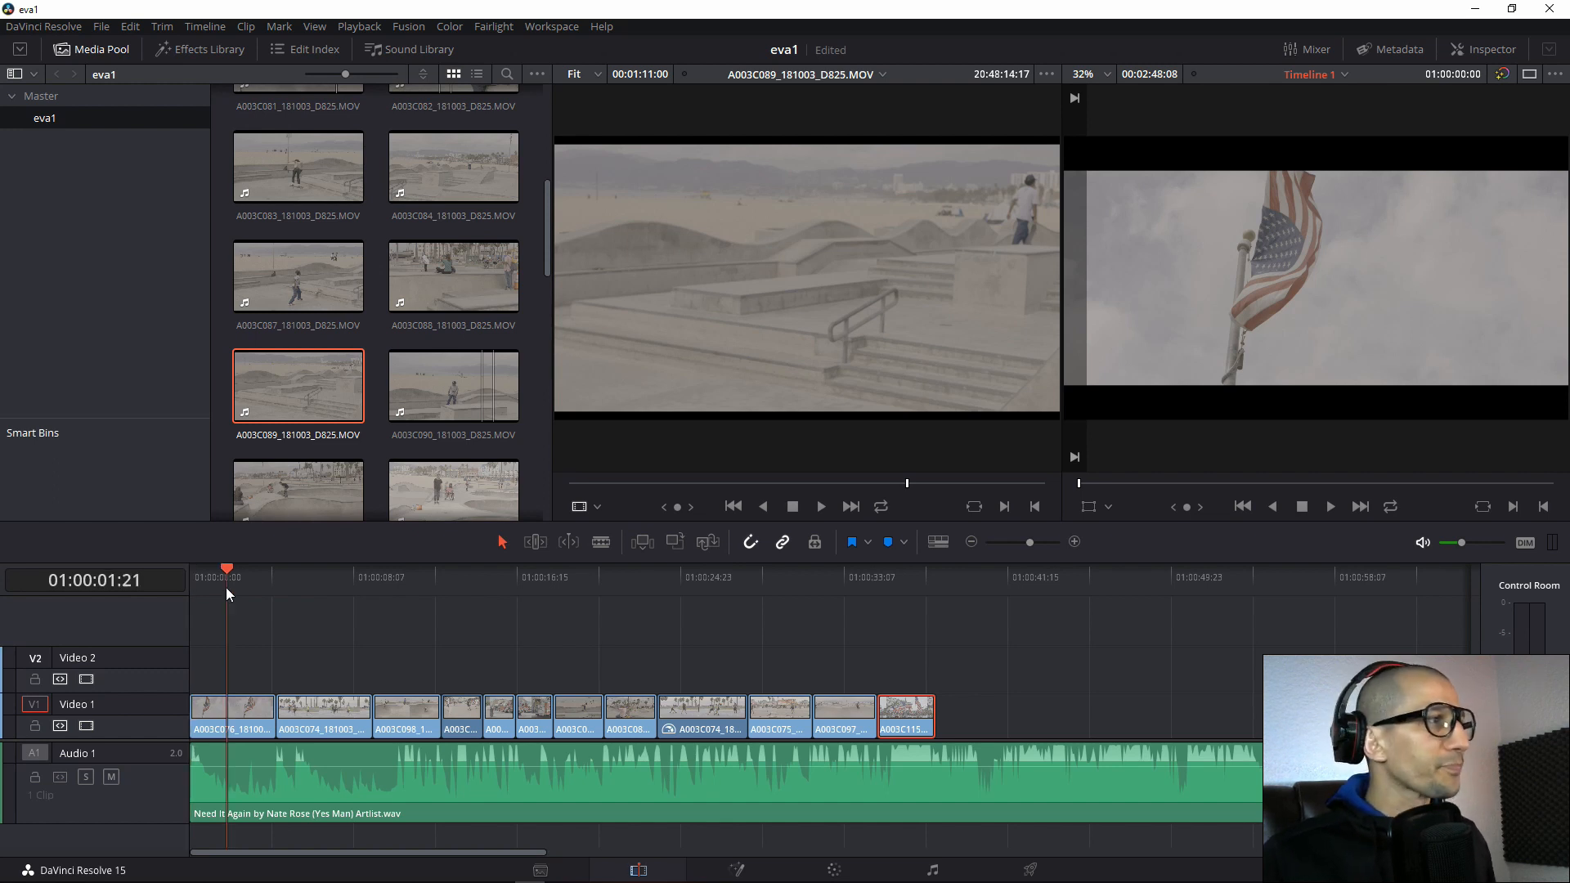
key("Home")
key("space")
key("space")
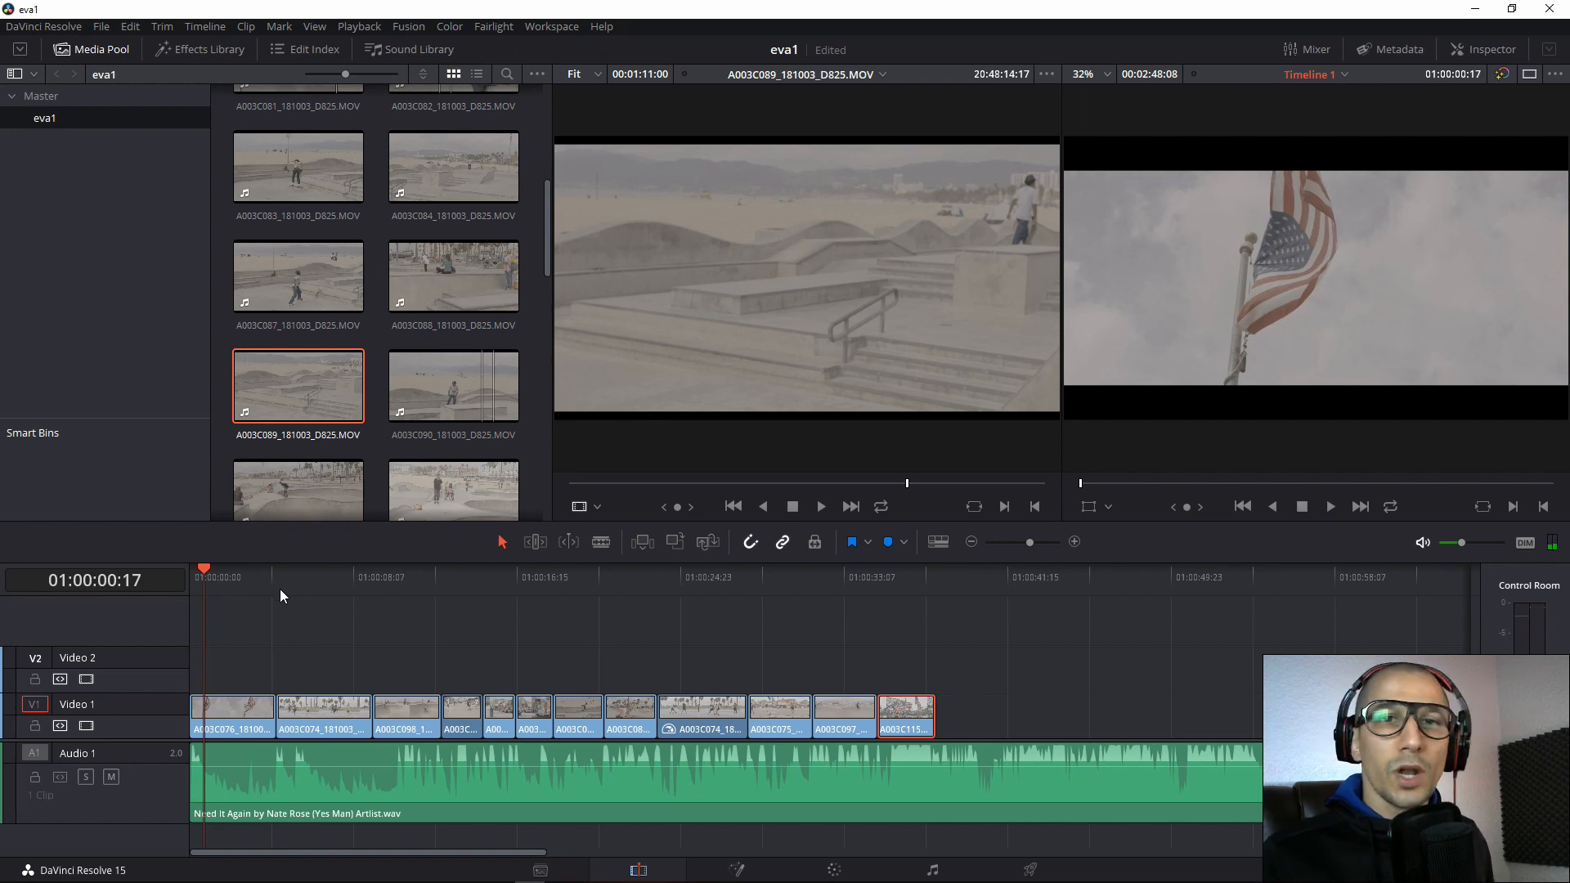
left_click_drag(206, 592, 248, 594)
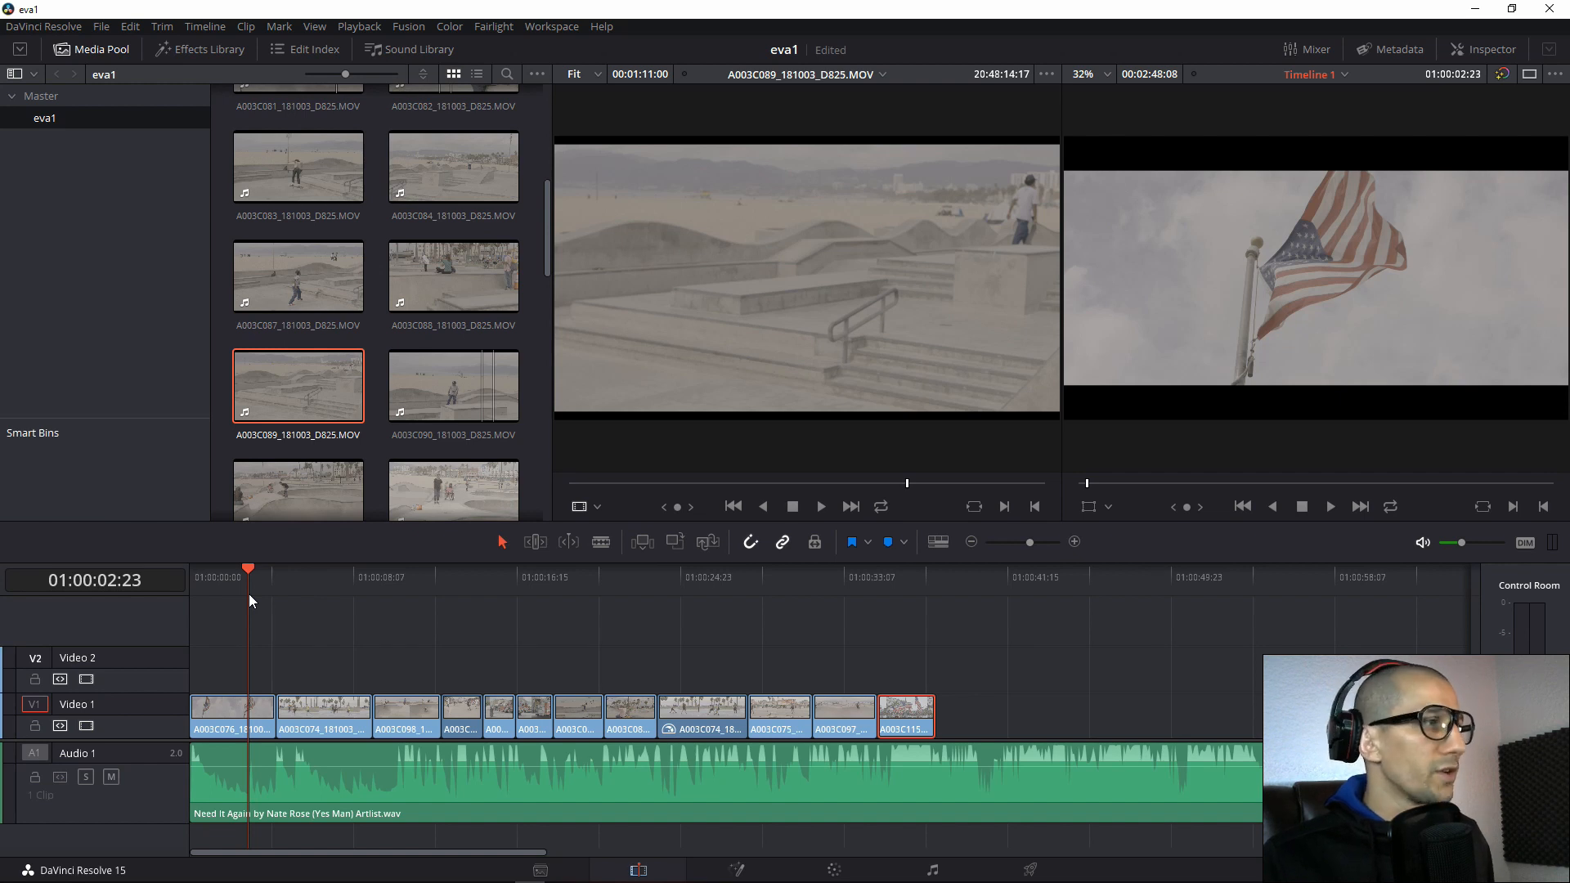
Play the edited timeline from near the beginning with the monitoring volume lowered slightly.
key("space")
left_click_drag(238, 582, 198, 587)
key("space")
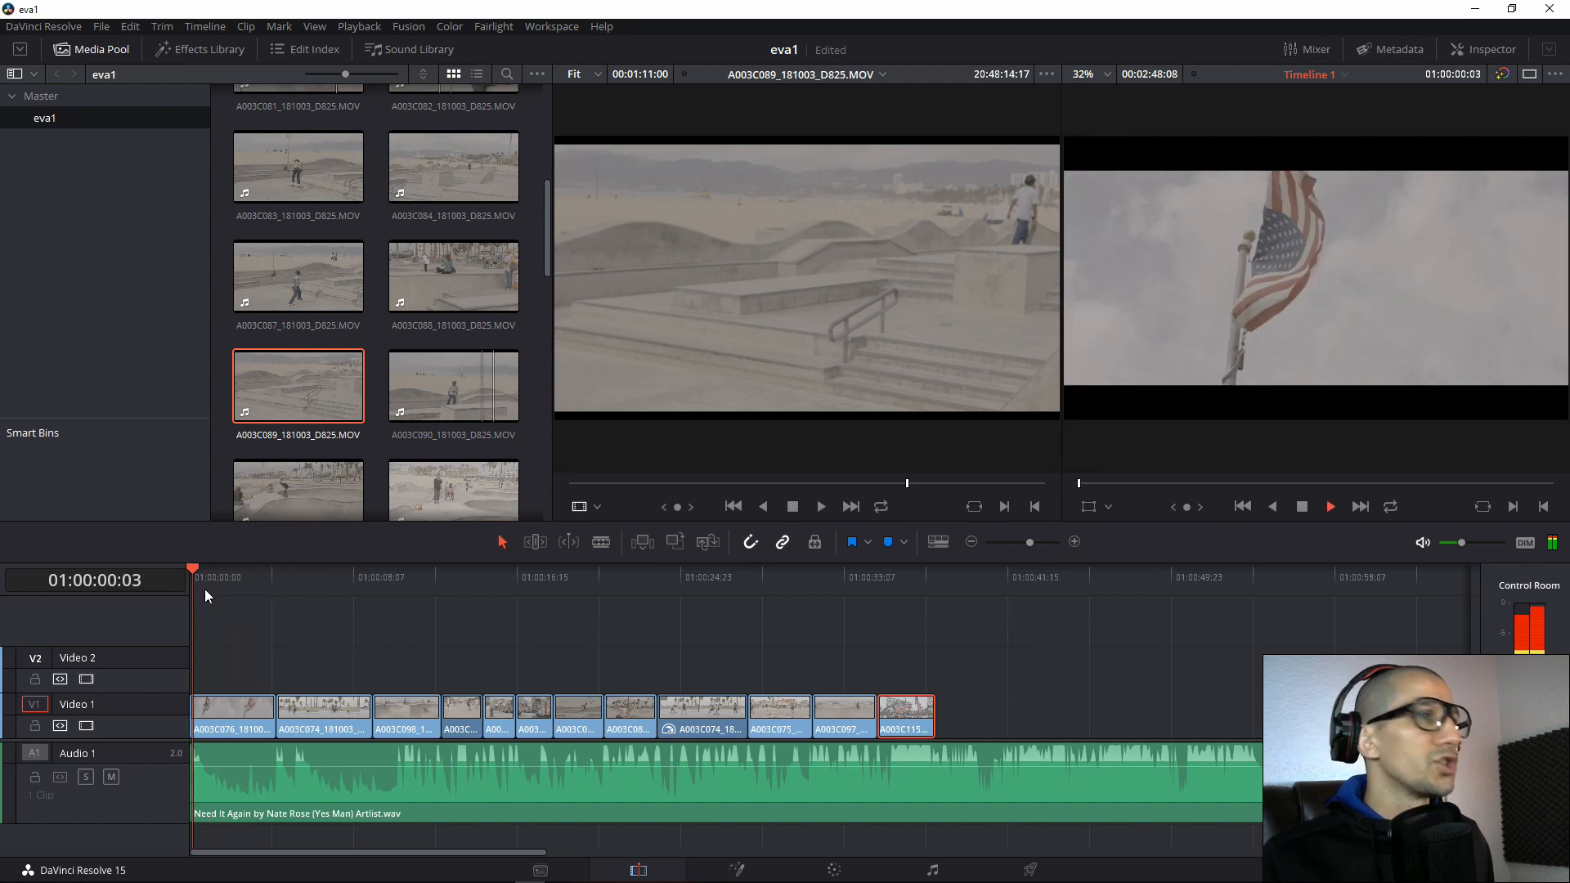
left_click_drag(1464, 543, 1458, 542)
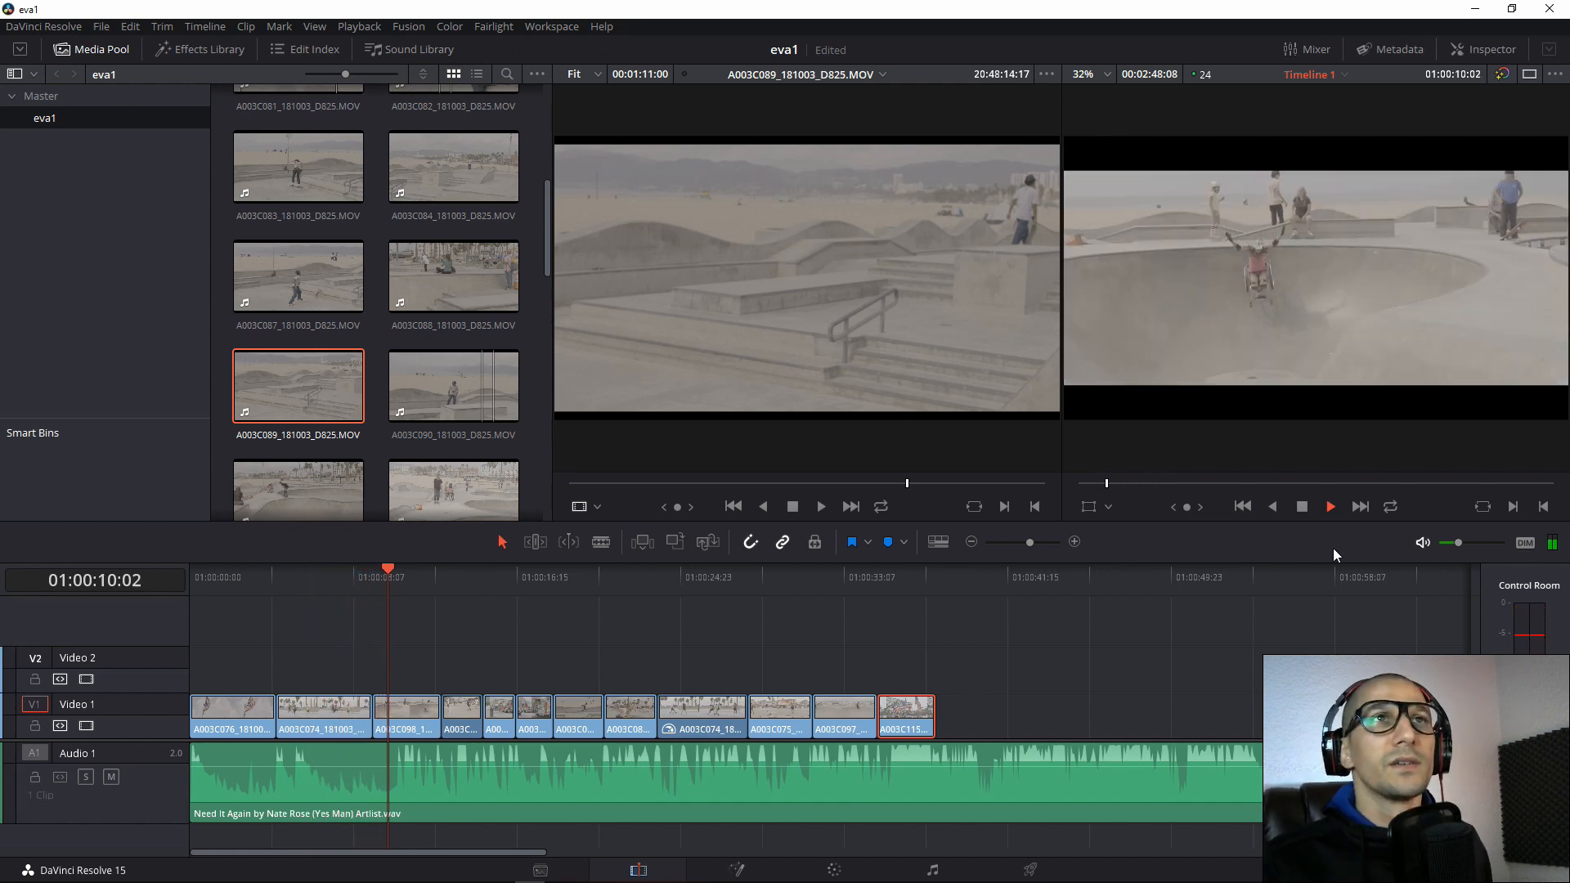
key("space")
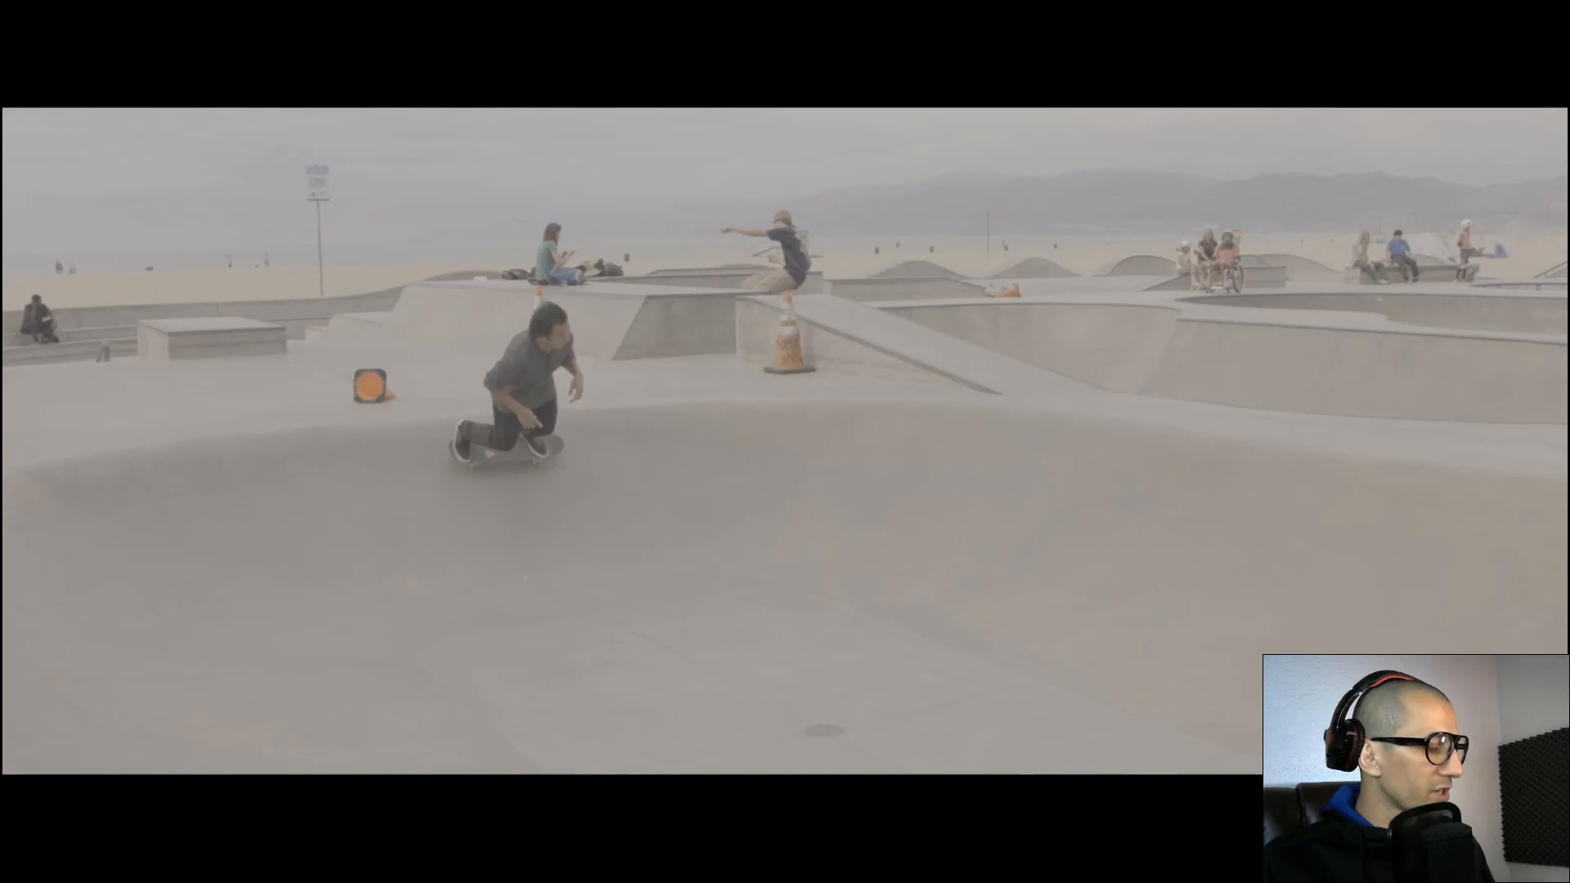
Leave full-screen playback, park the playhead on the skate bowl shot at 01:00:32:19 and switch to the Color page.
key("Escape")
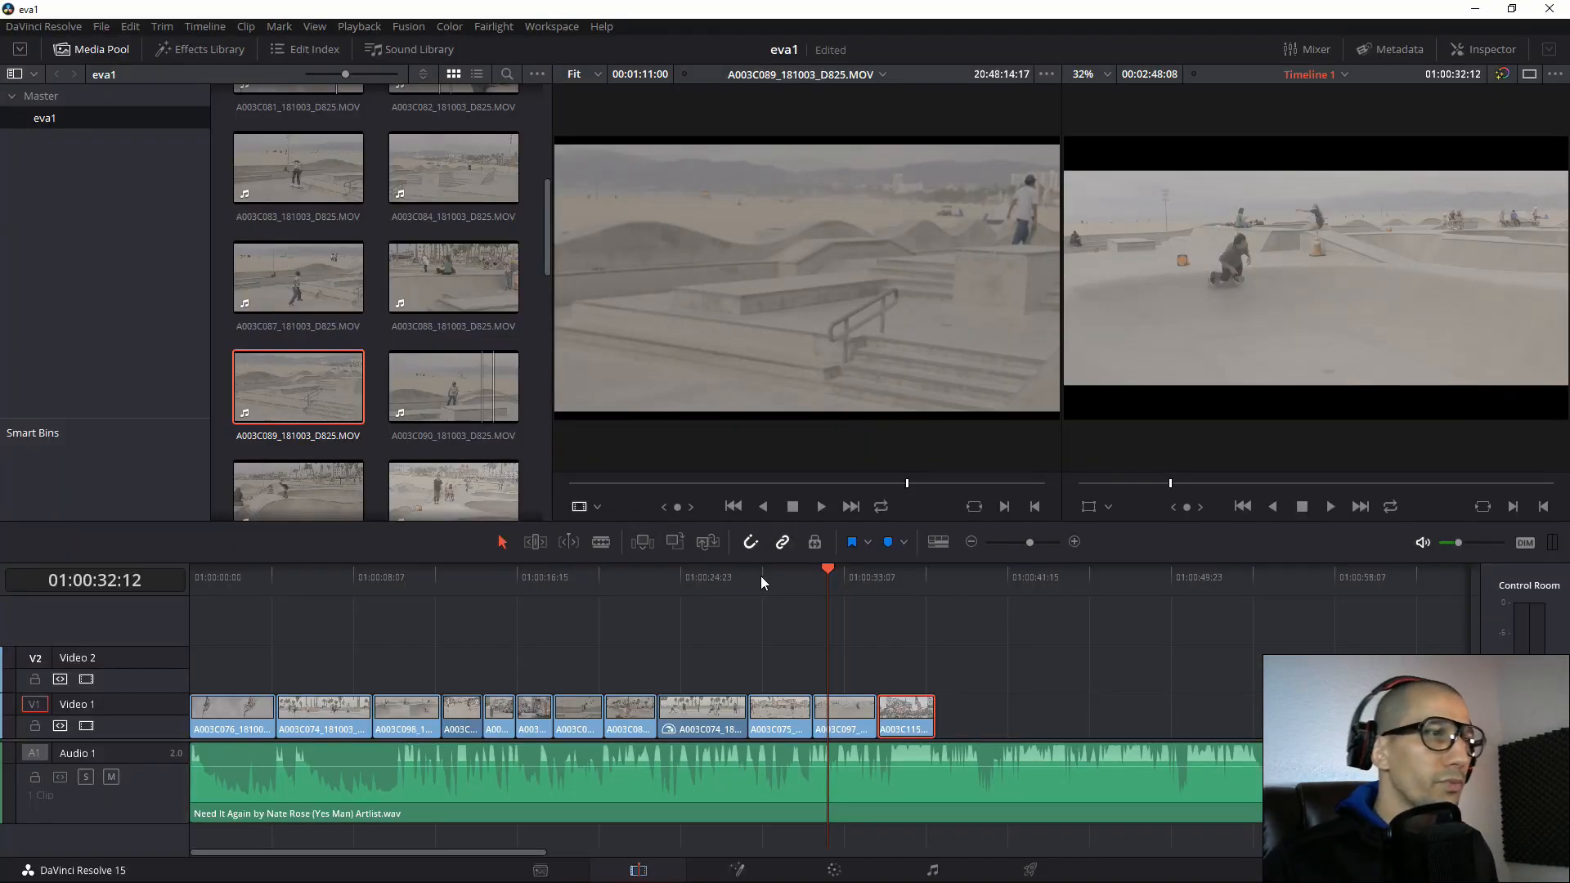
left_click_drag(828, 572, 780, 577)
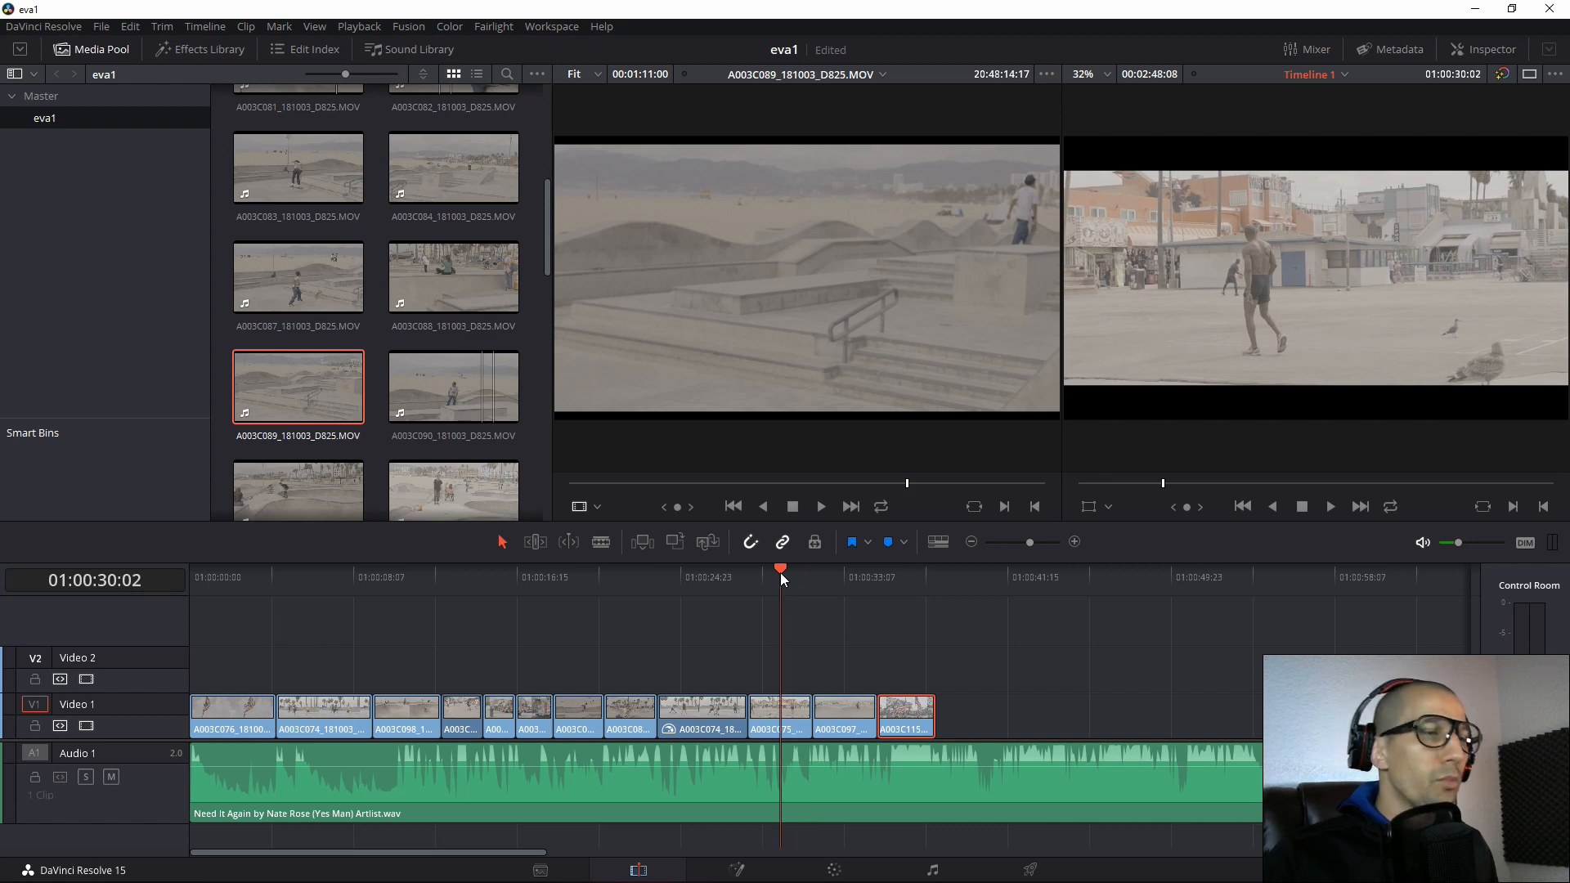
left_click_drag(780, 572, 834, 574)
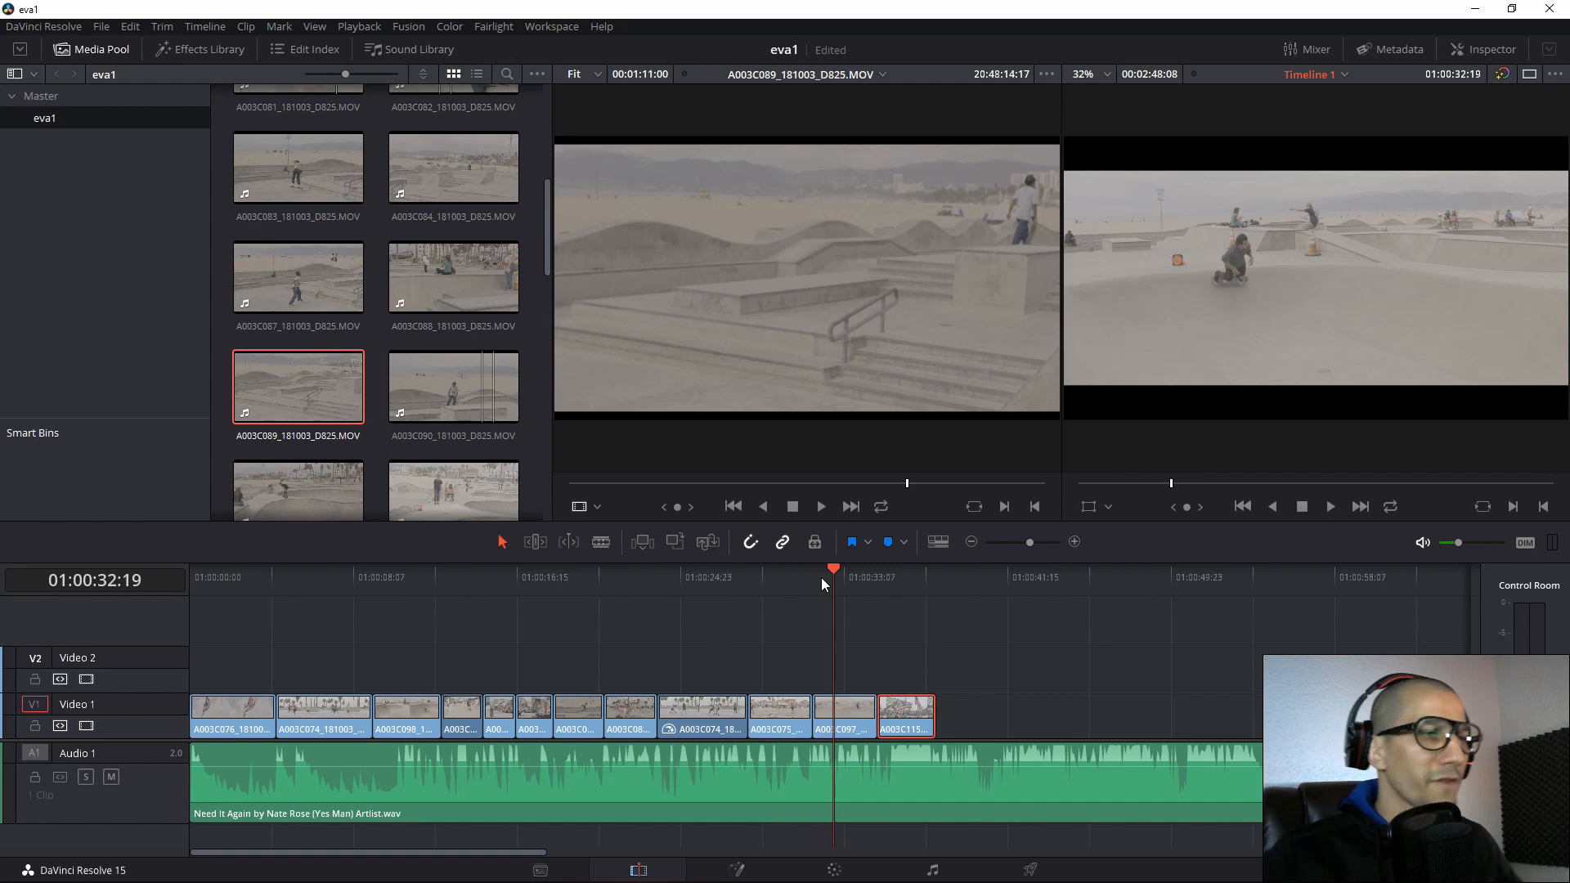
left_click(835, 868)
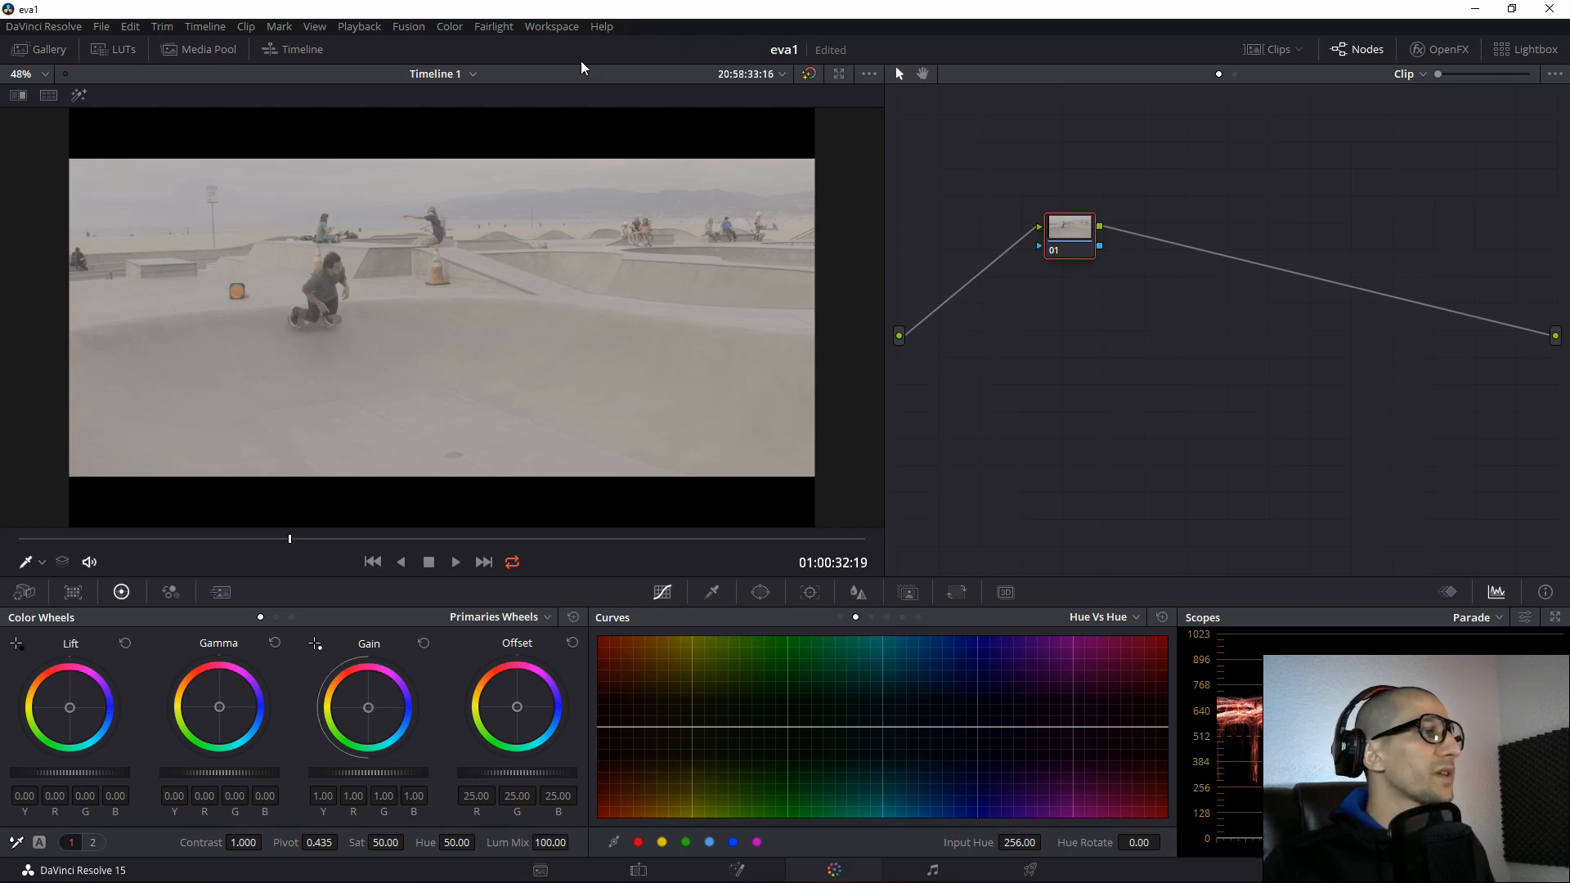
Try a timeline output blanking of 1.33.
left_click(357, 28)
mouse_move(185, 33)
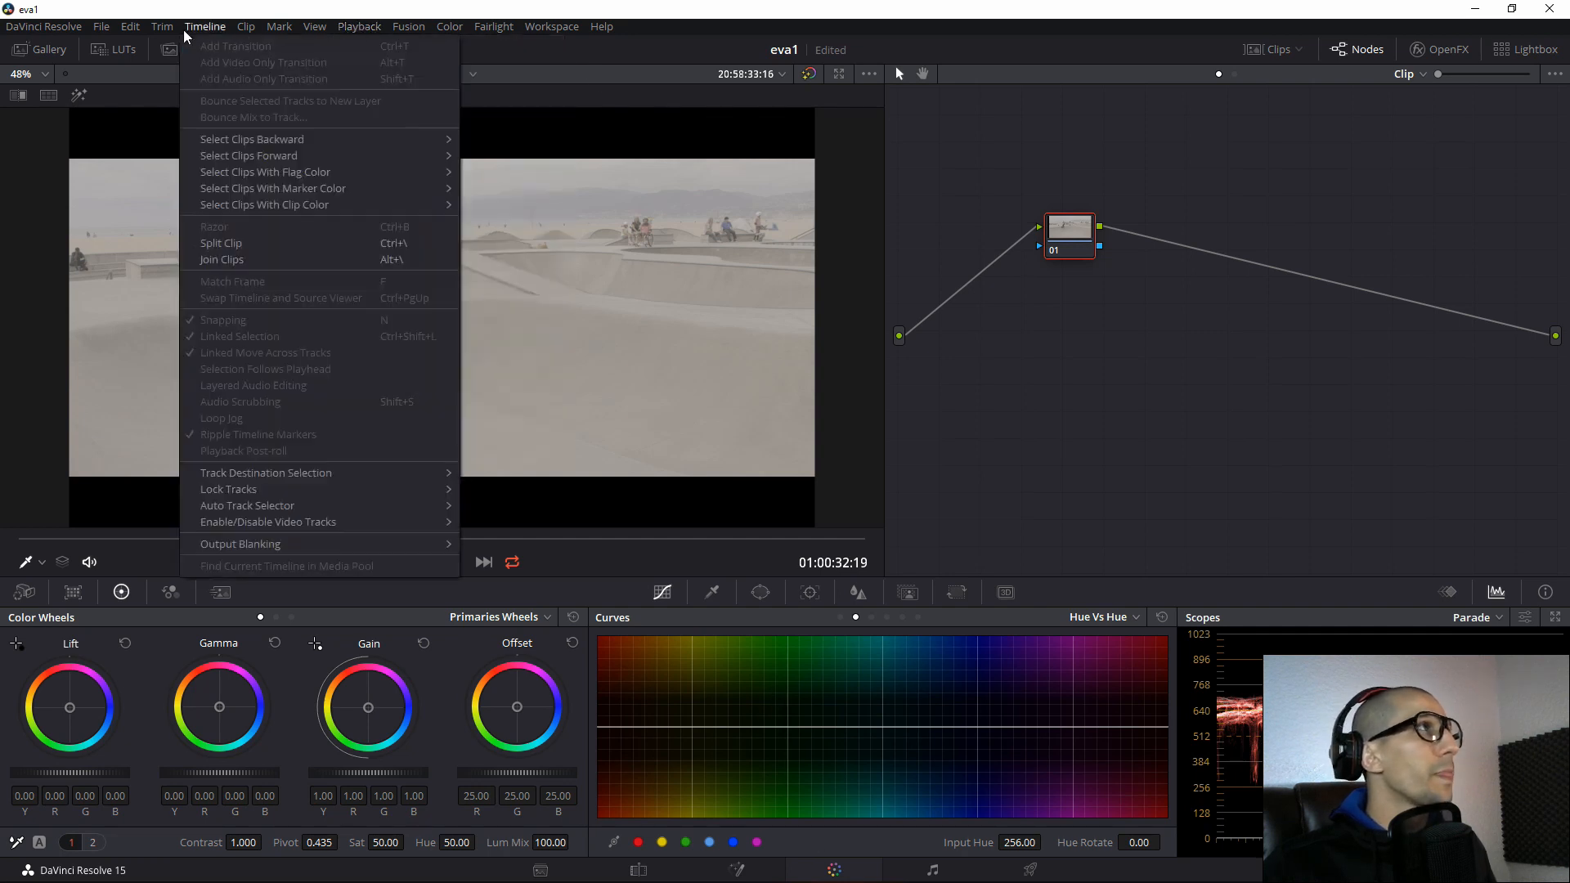
mouse_move(245, 545)
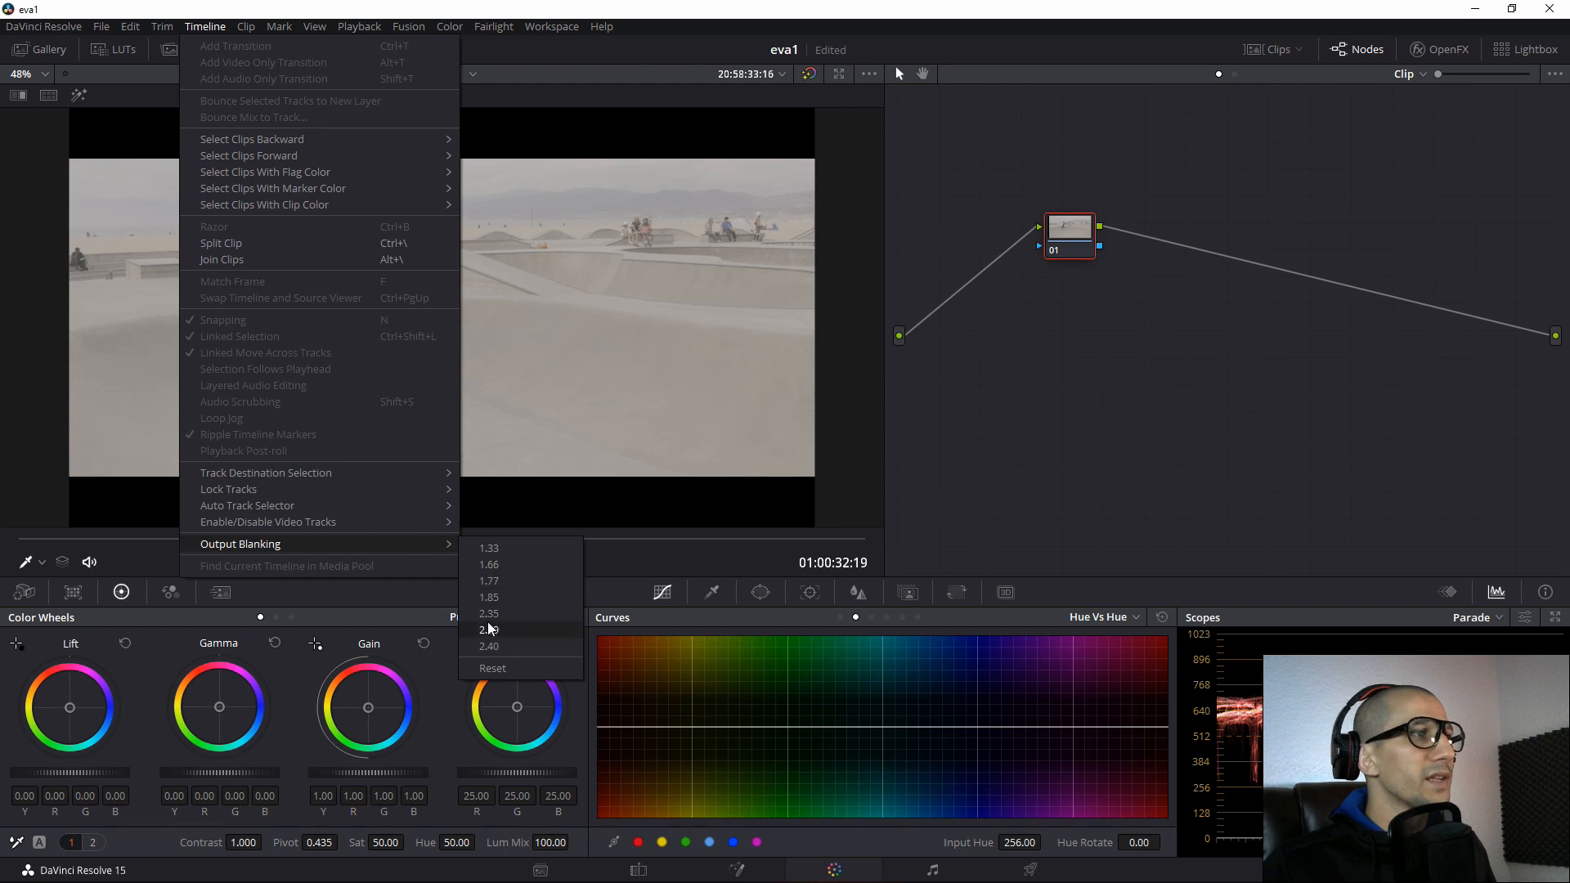
left_click(489, 549)
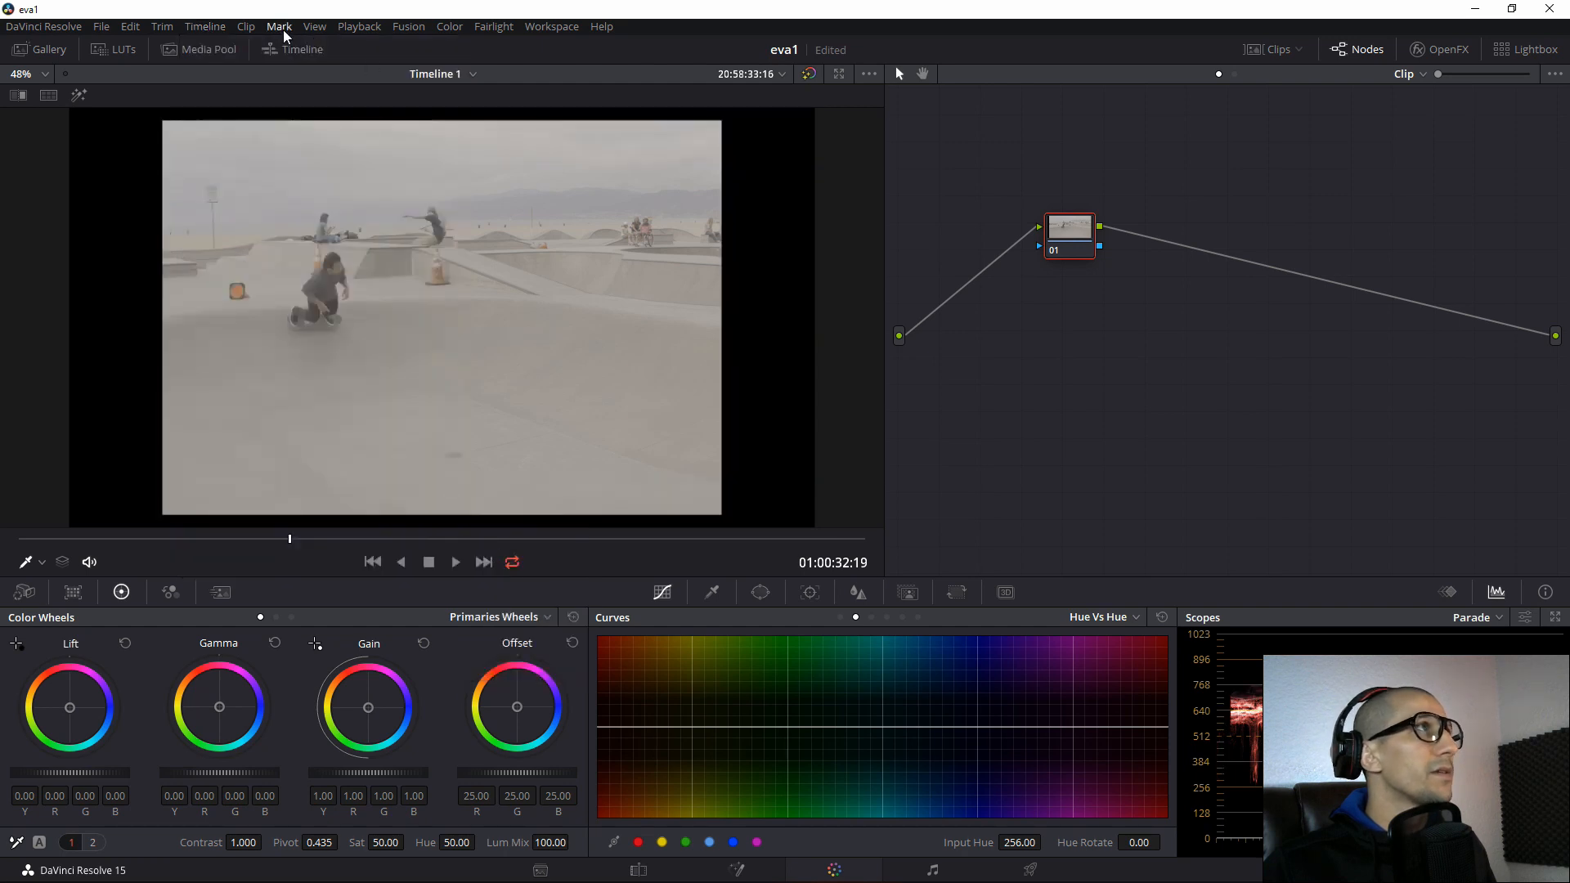
Set the timeline's output blanking to 2.35.
left_click(367, 27)
mouse_move(204, 28)
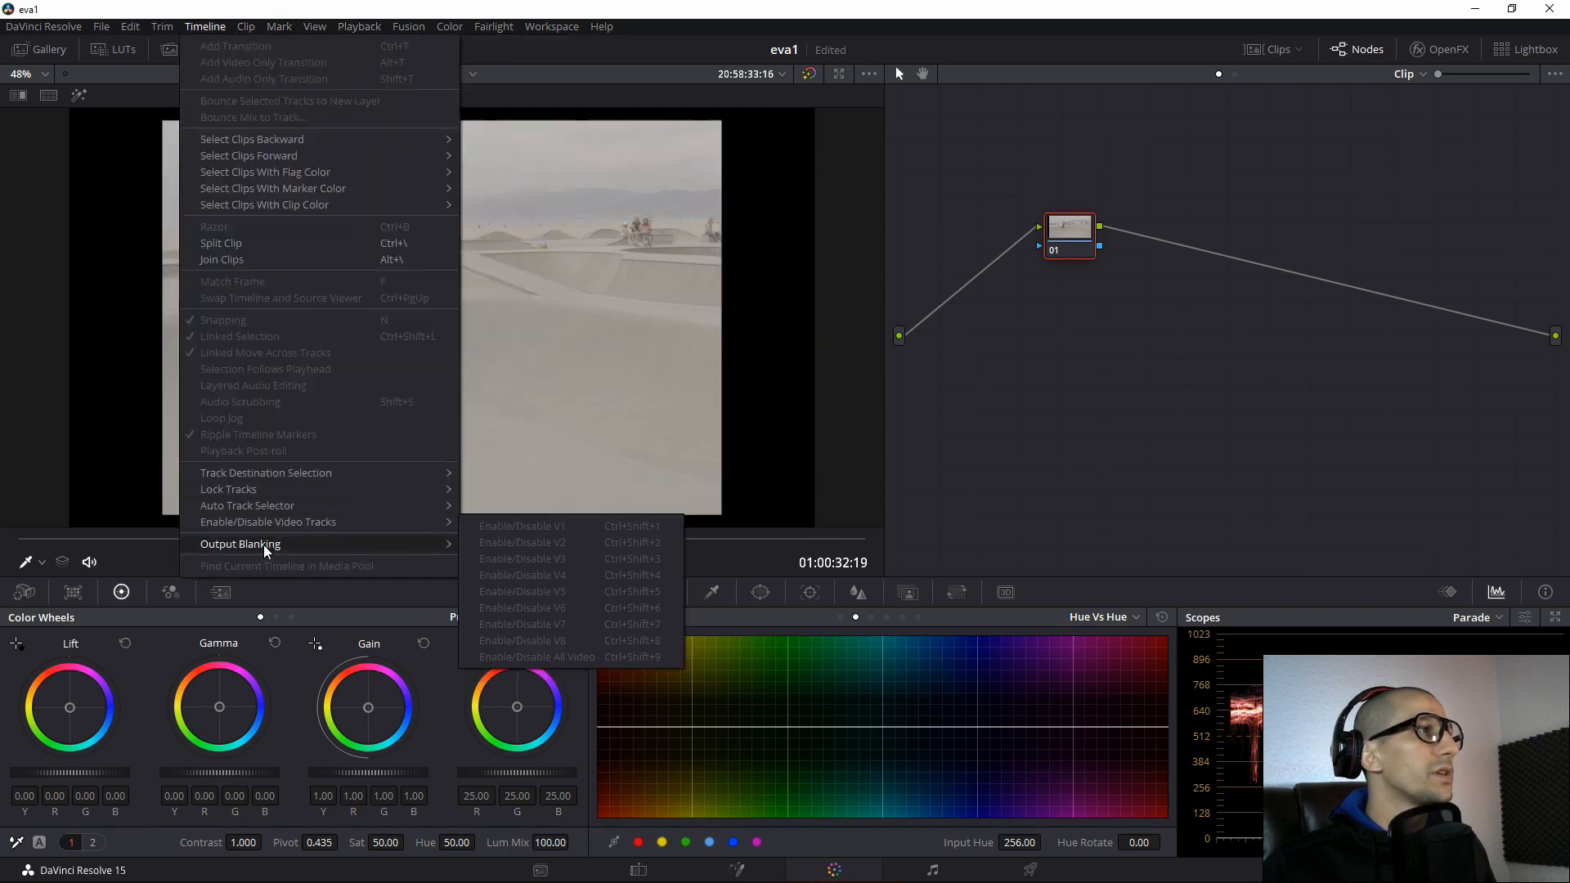
mouse_move(265, 548)
left_click(491, 615)
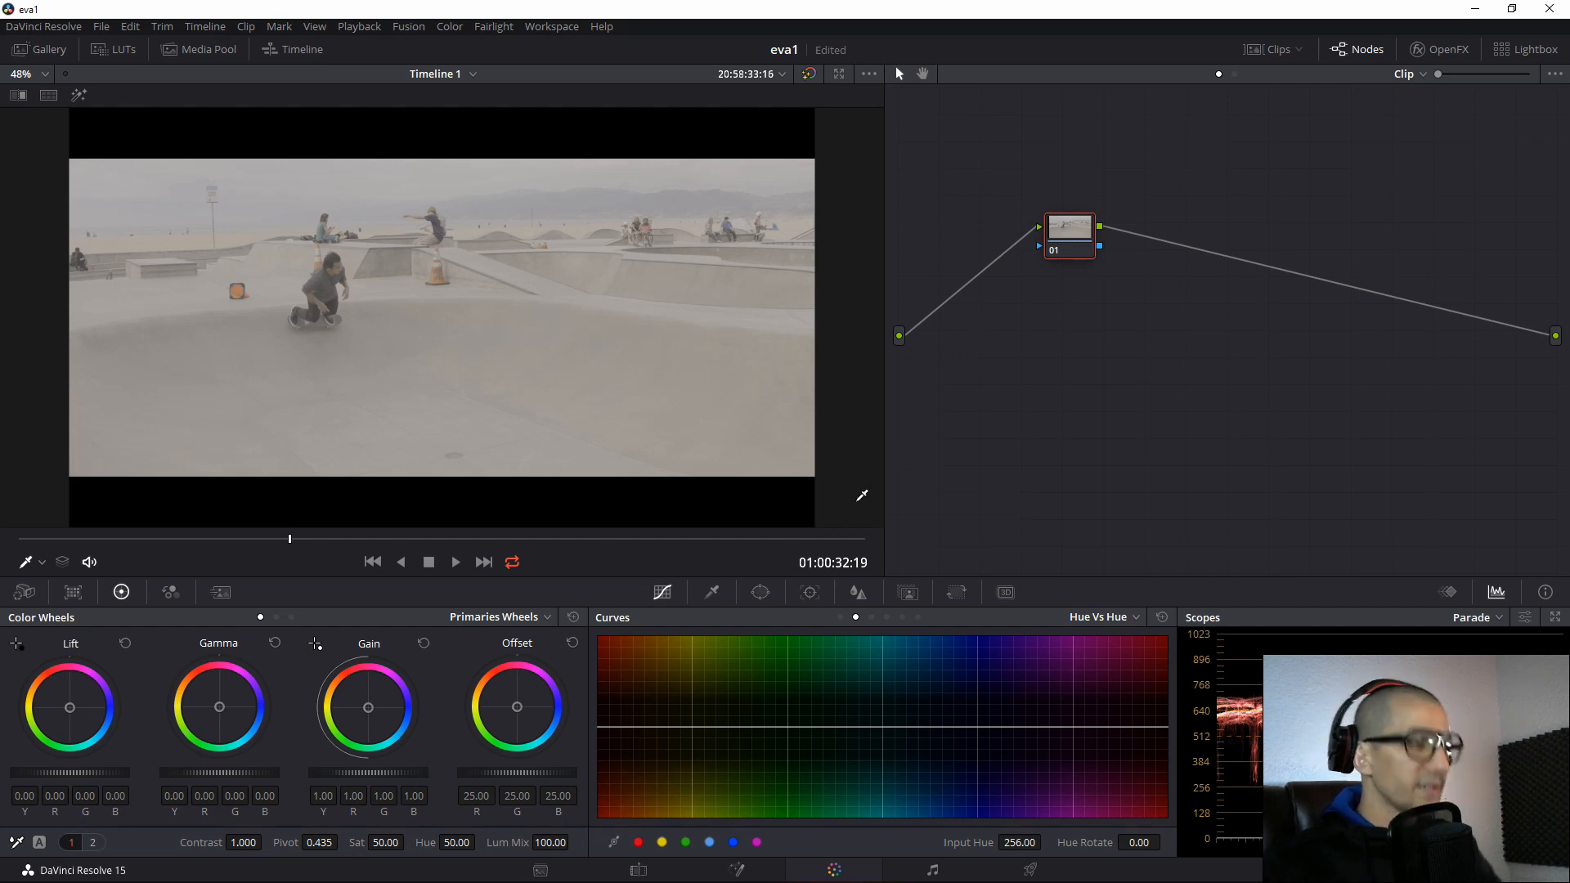
Go to the timeline's first clip, the flag shot, and reposition node 01 above the source input in the node graph.
left_click(372, 562)
left_click(373, 562)
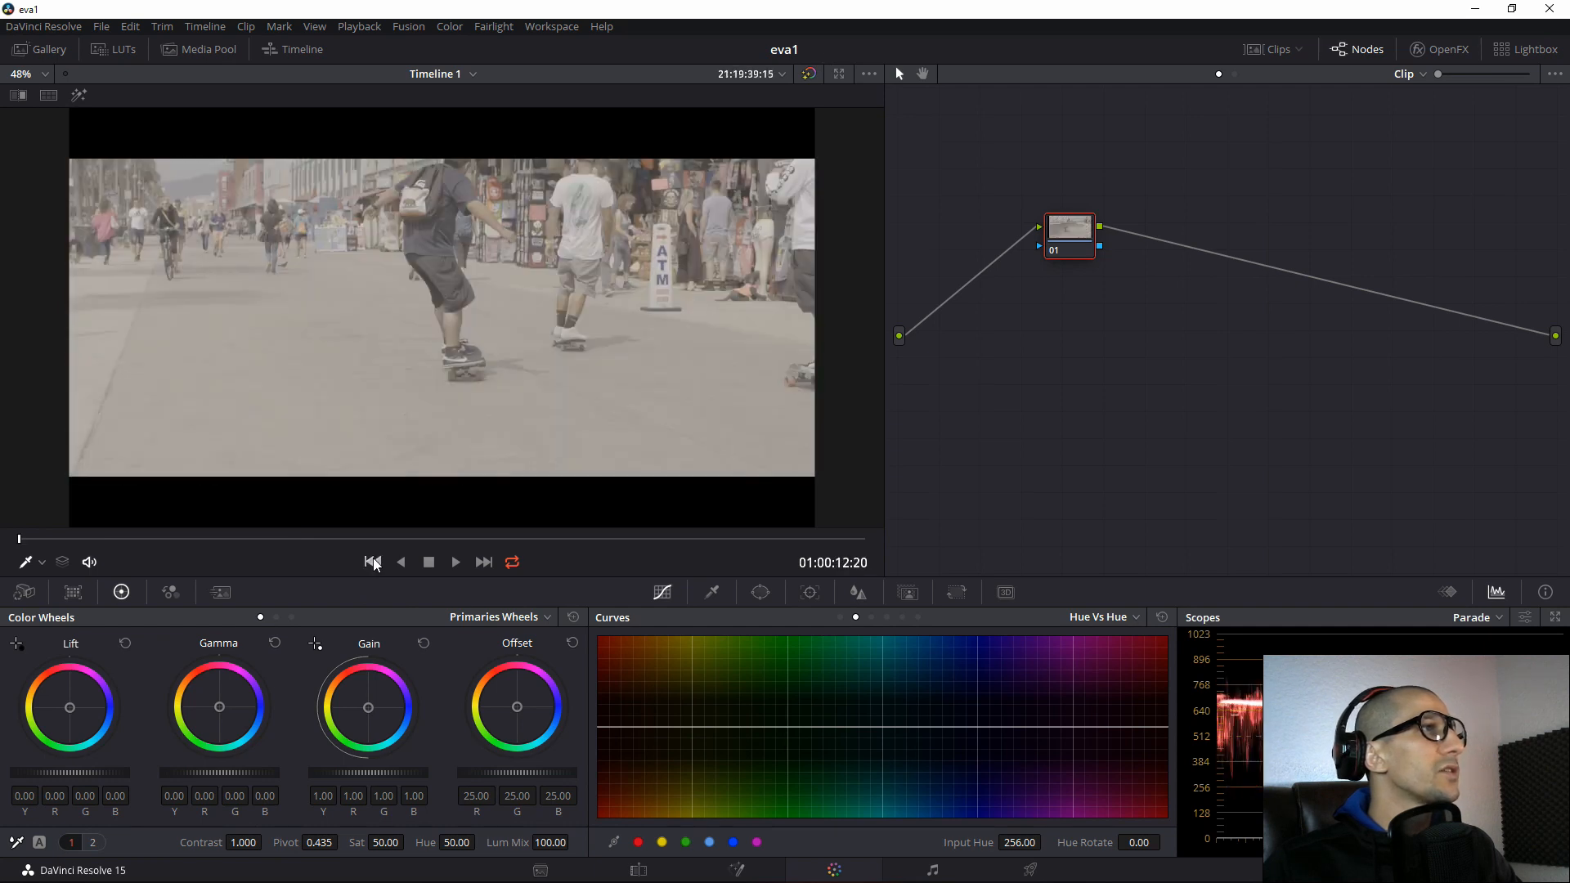
left_click(373, 562)
left_click(373, 561)
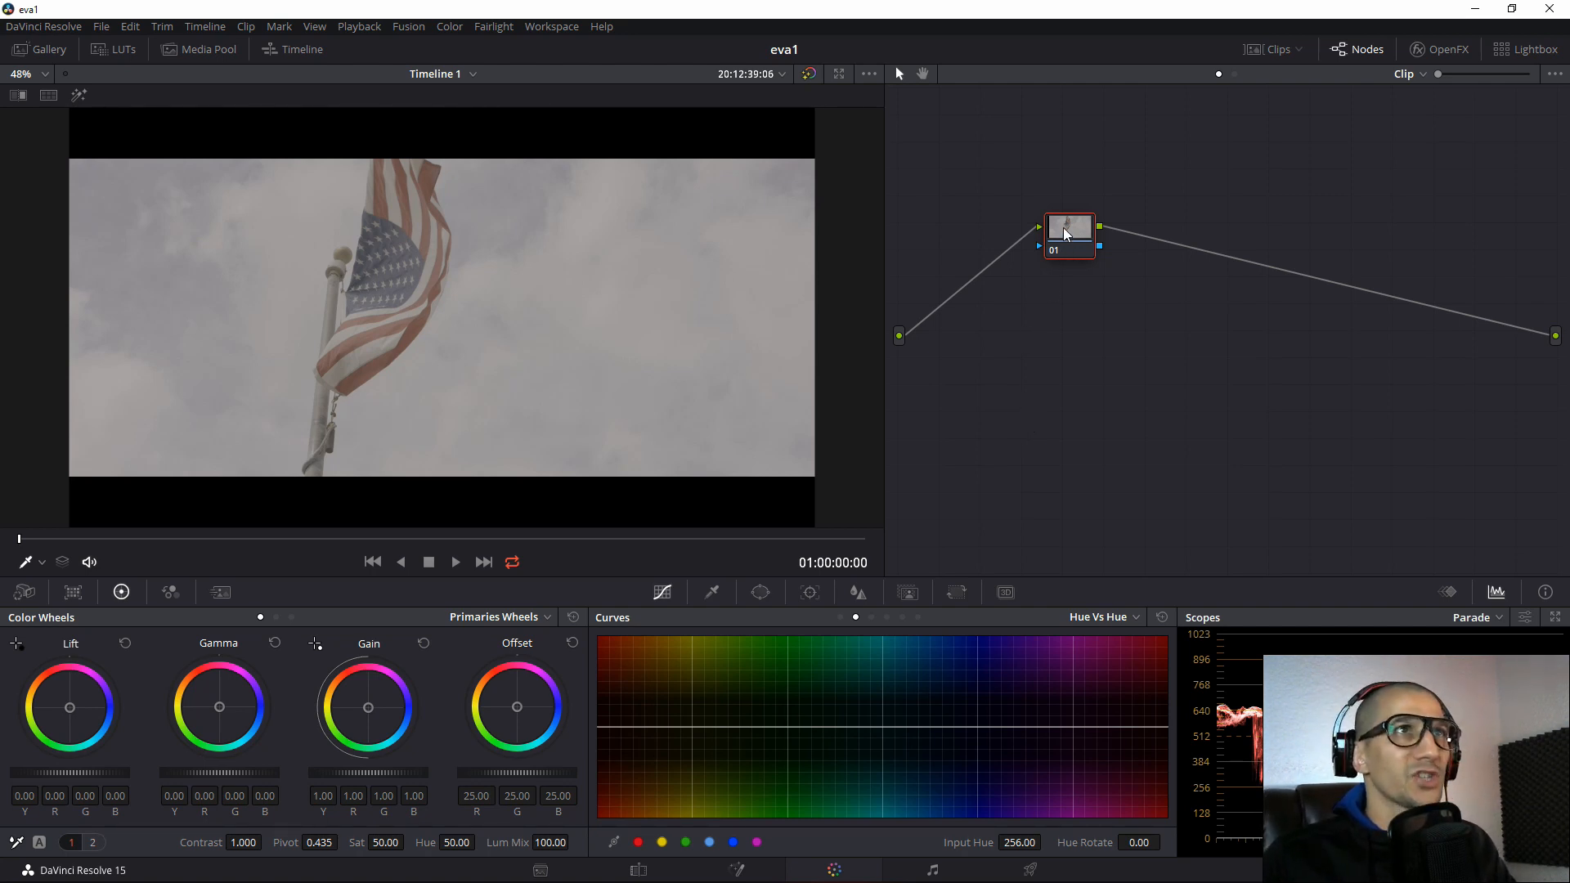
left_click_drag(1063, 229, 1013, 298)
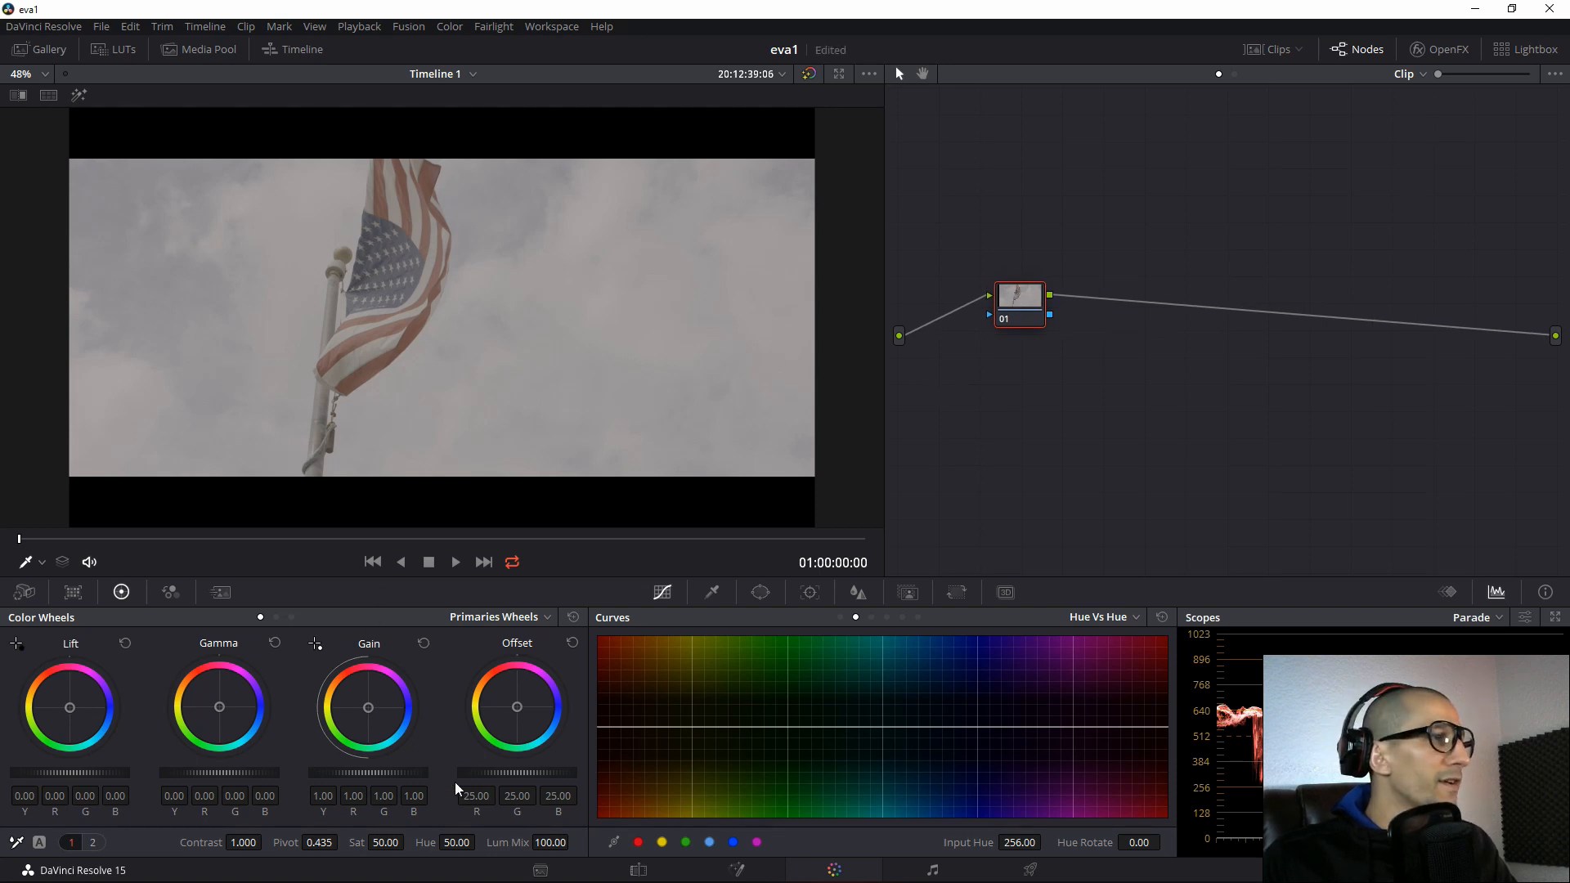
left_click_drag(1017, 299, 983, 168)
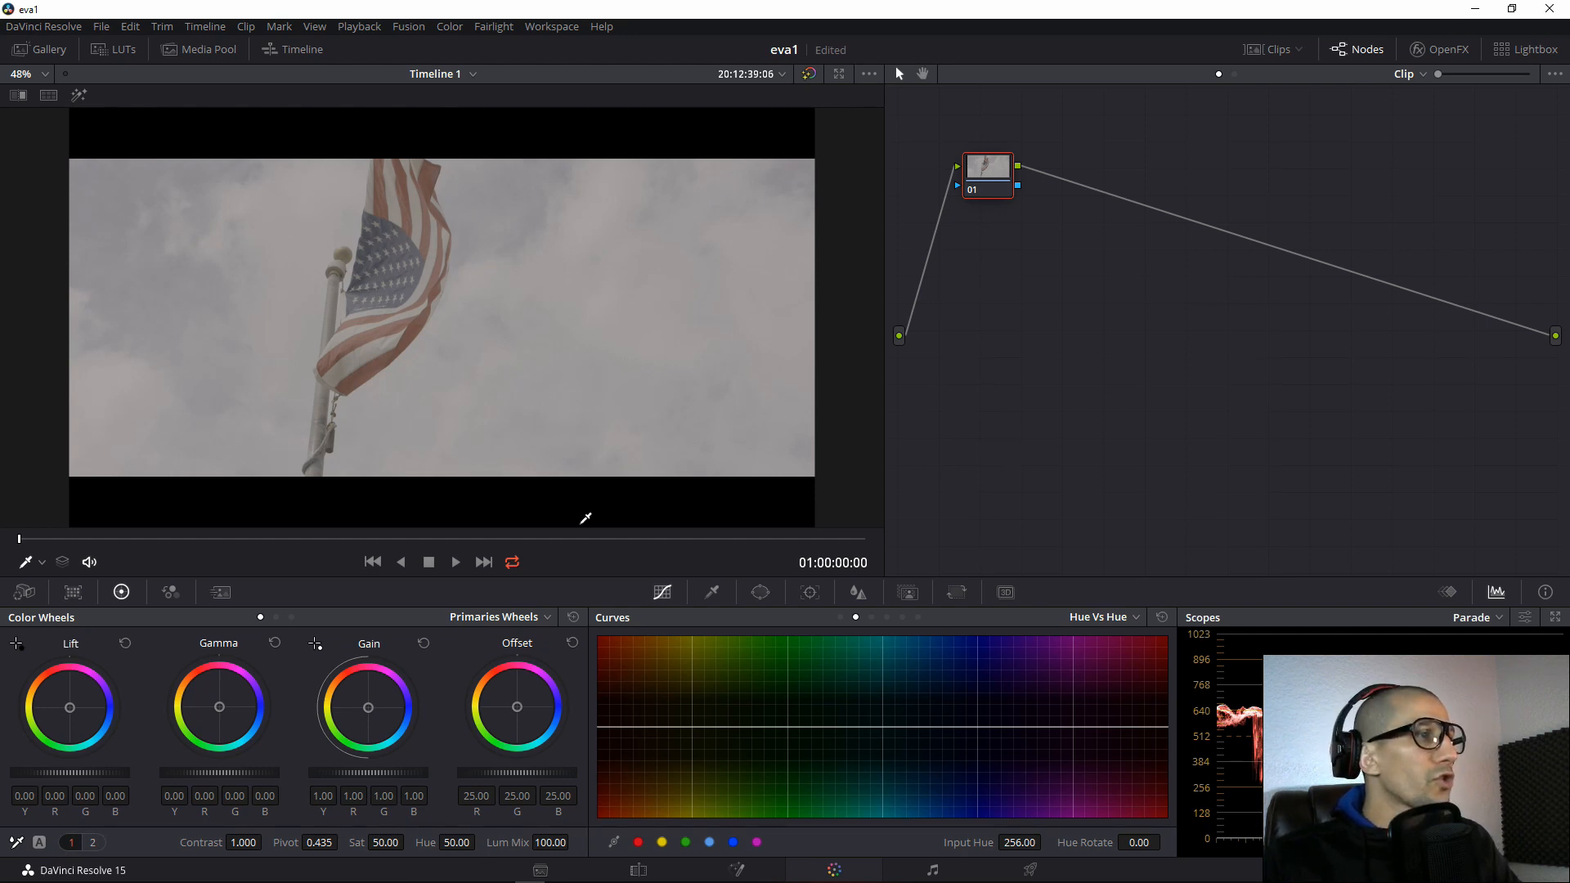
Show the Custom curves and unlink the channels so that only the luma (Y) curve is edited.
left_click(841, 617)
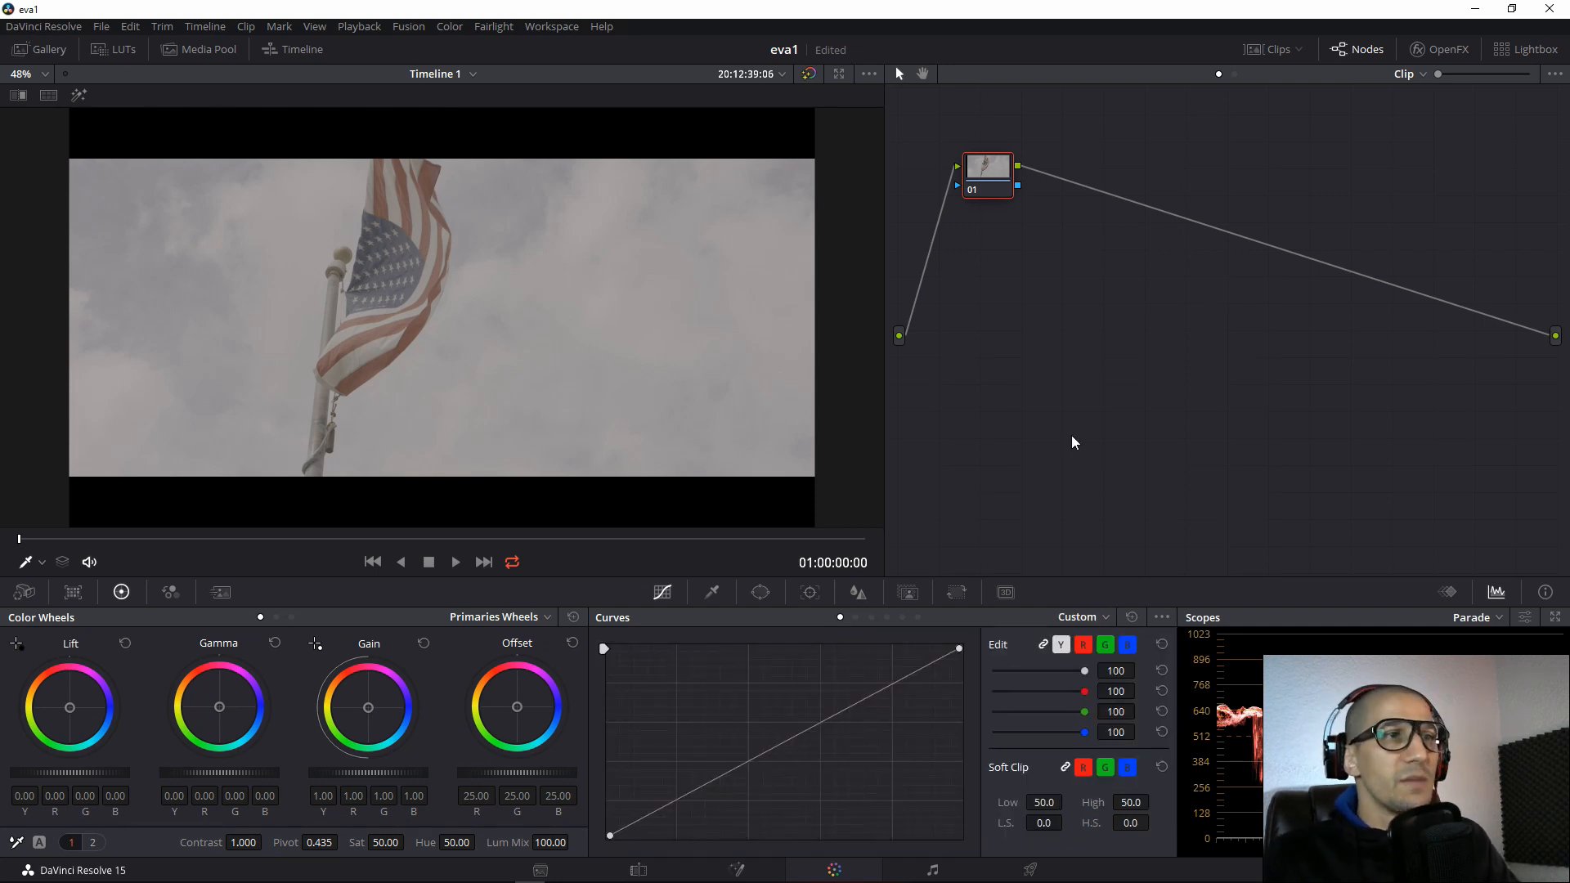
left_click(1043, 646)
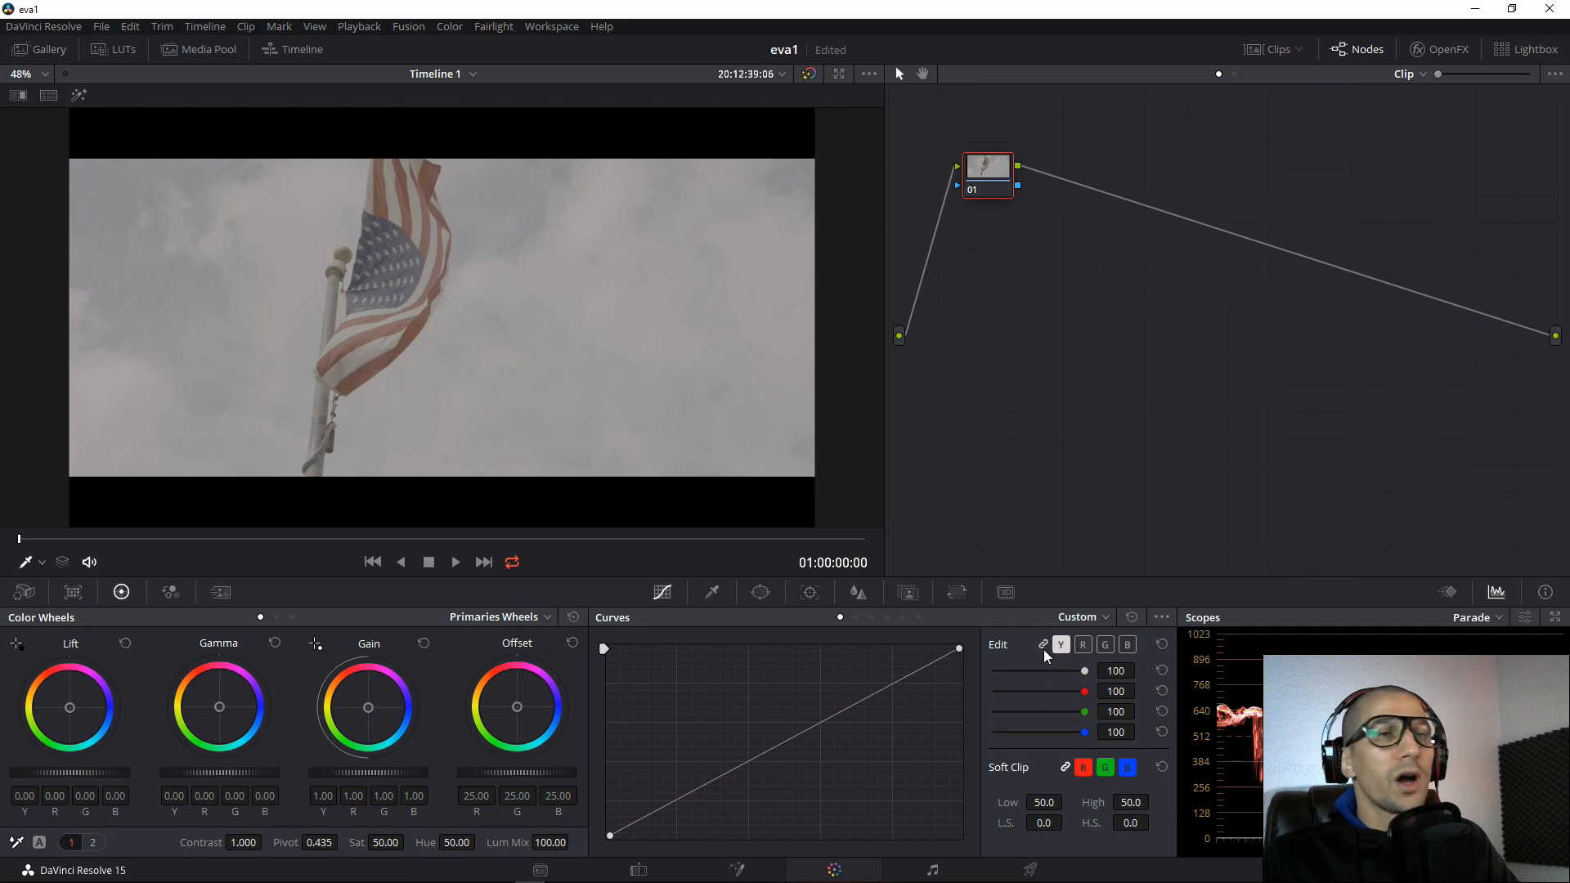
left_click(1043, 646)
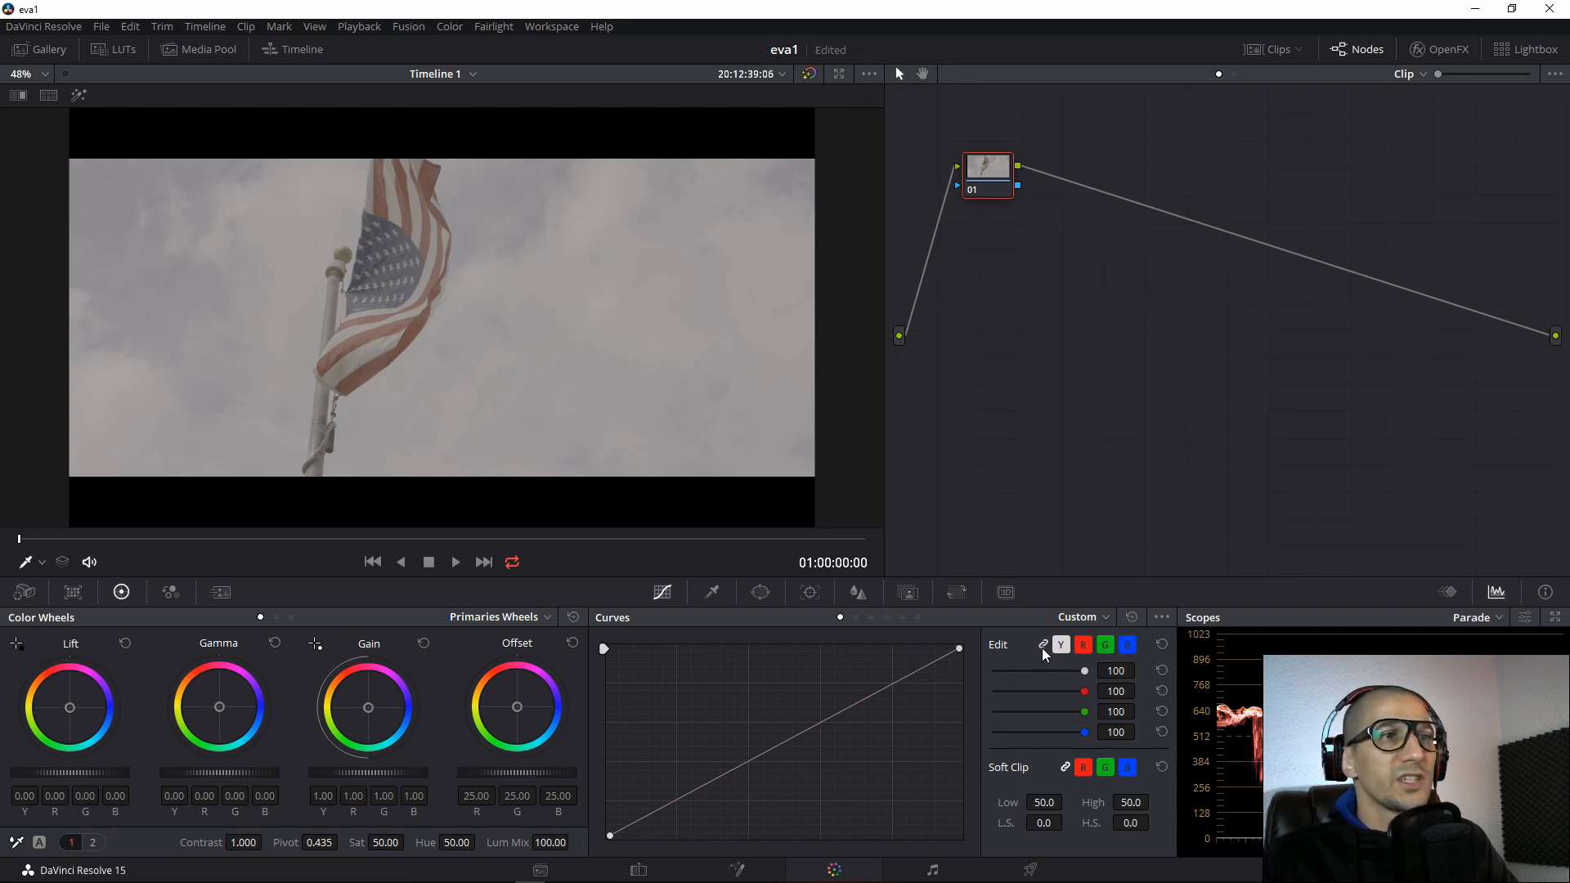
left_click(1043, 646)
left_click(1043, 646)
left_click(1042, 645)
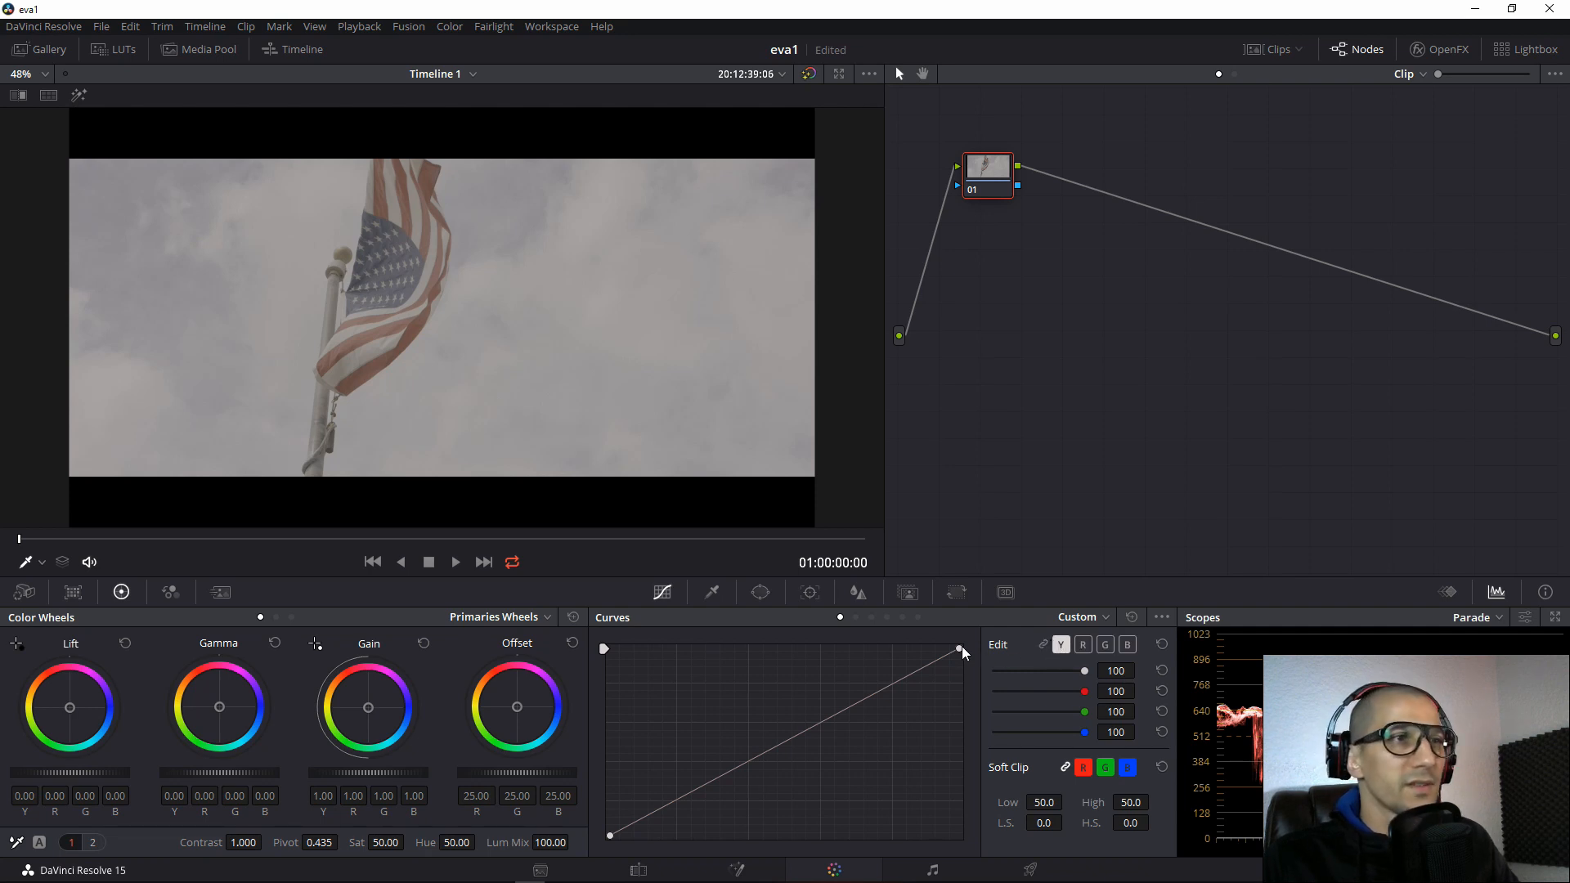
Increase contrast on node 01 by moving the luma curve's white point and black point horizontally inward.
mouse_move(960, 650)
left_mouse_down()
mouse_move(783, 620)
mouse_move(958, 634)
left_mouse_up()
mouse_move(613, 835)
left_mouse_down()
mouse_move(890, 837)
mouse_move(610, 834)
left_mouse_up()
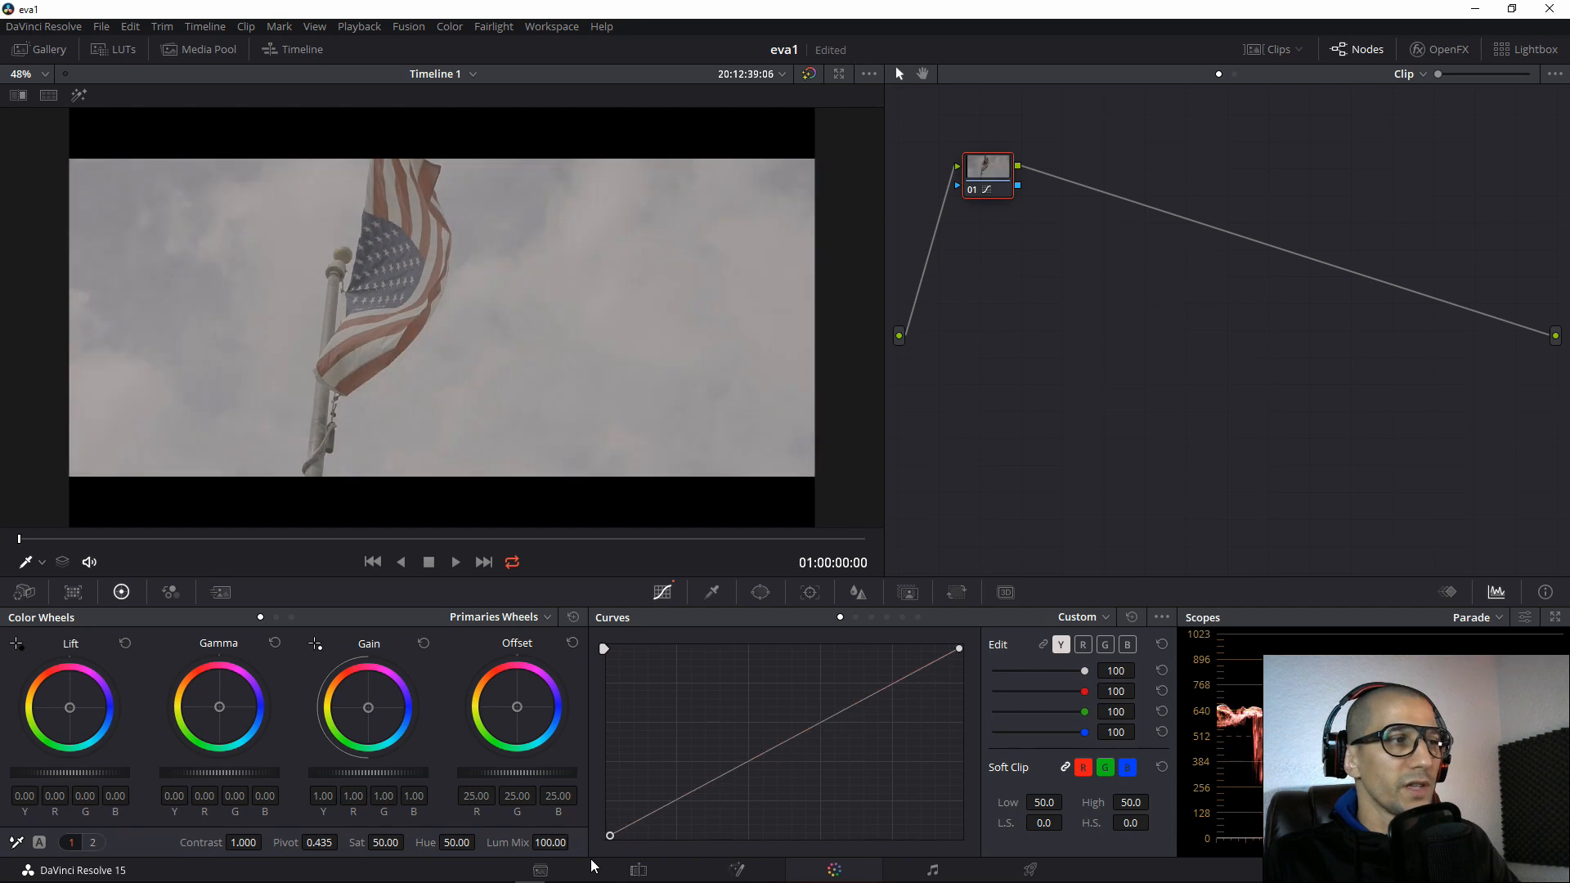
mouse_move(959, 649)
left_mouse_down()
mouse_move(837, 649)
mouse_move(850, 641)
left_mouse_up()
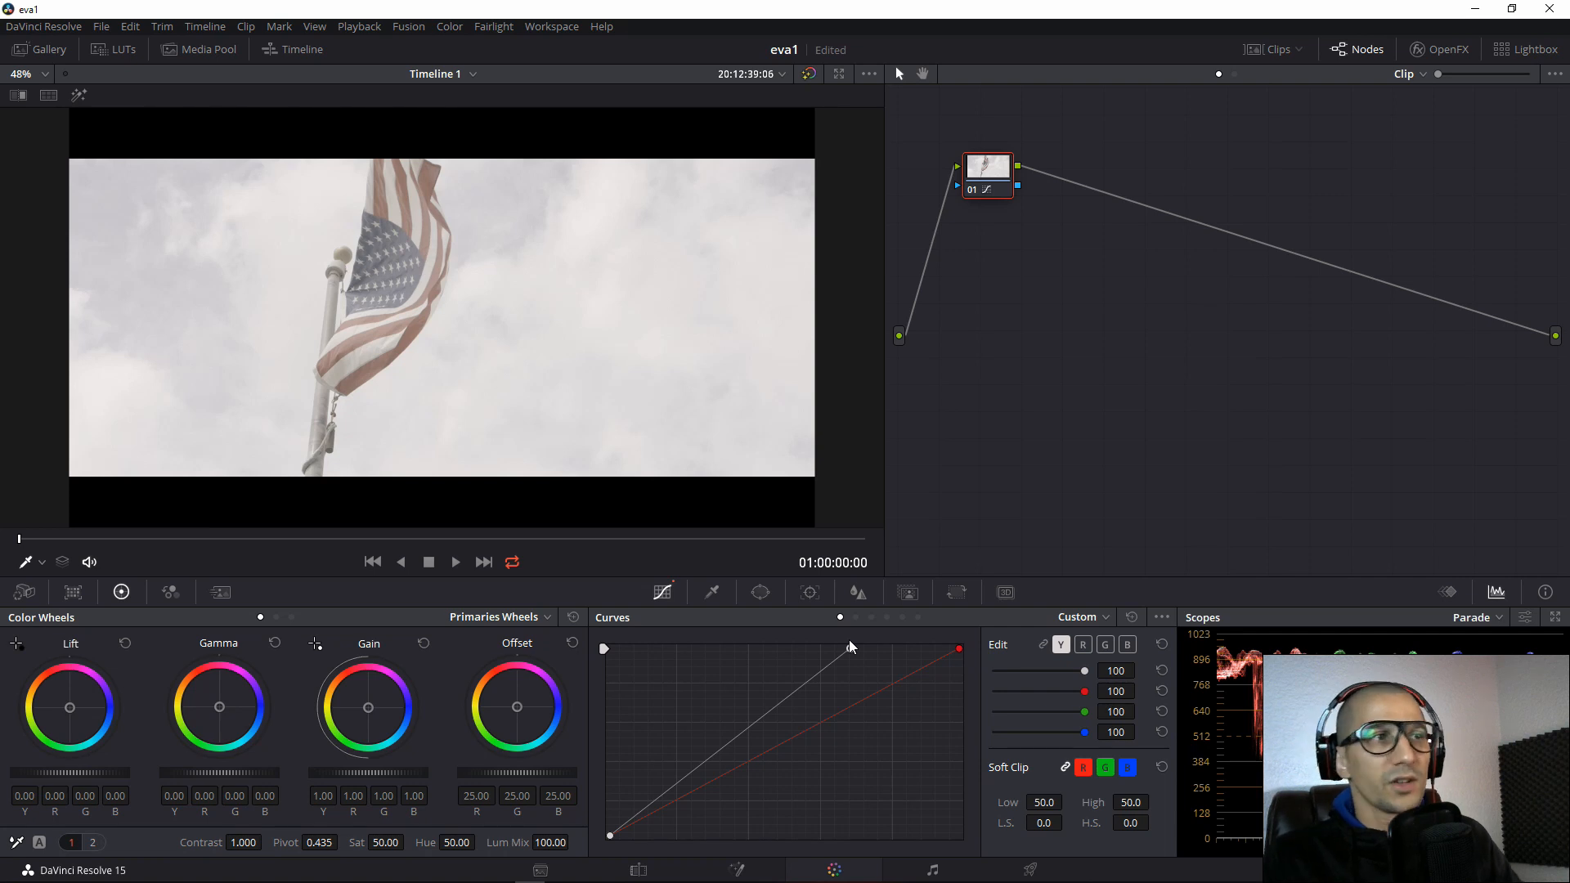
left_click_drag(852, 647, 857, 648)
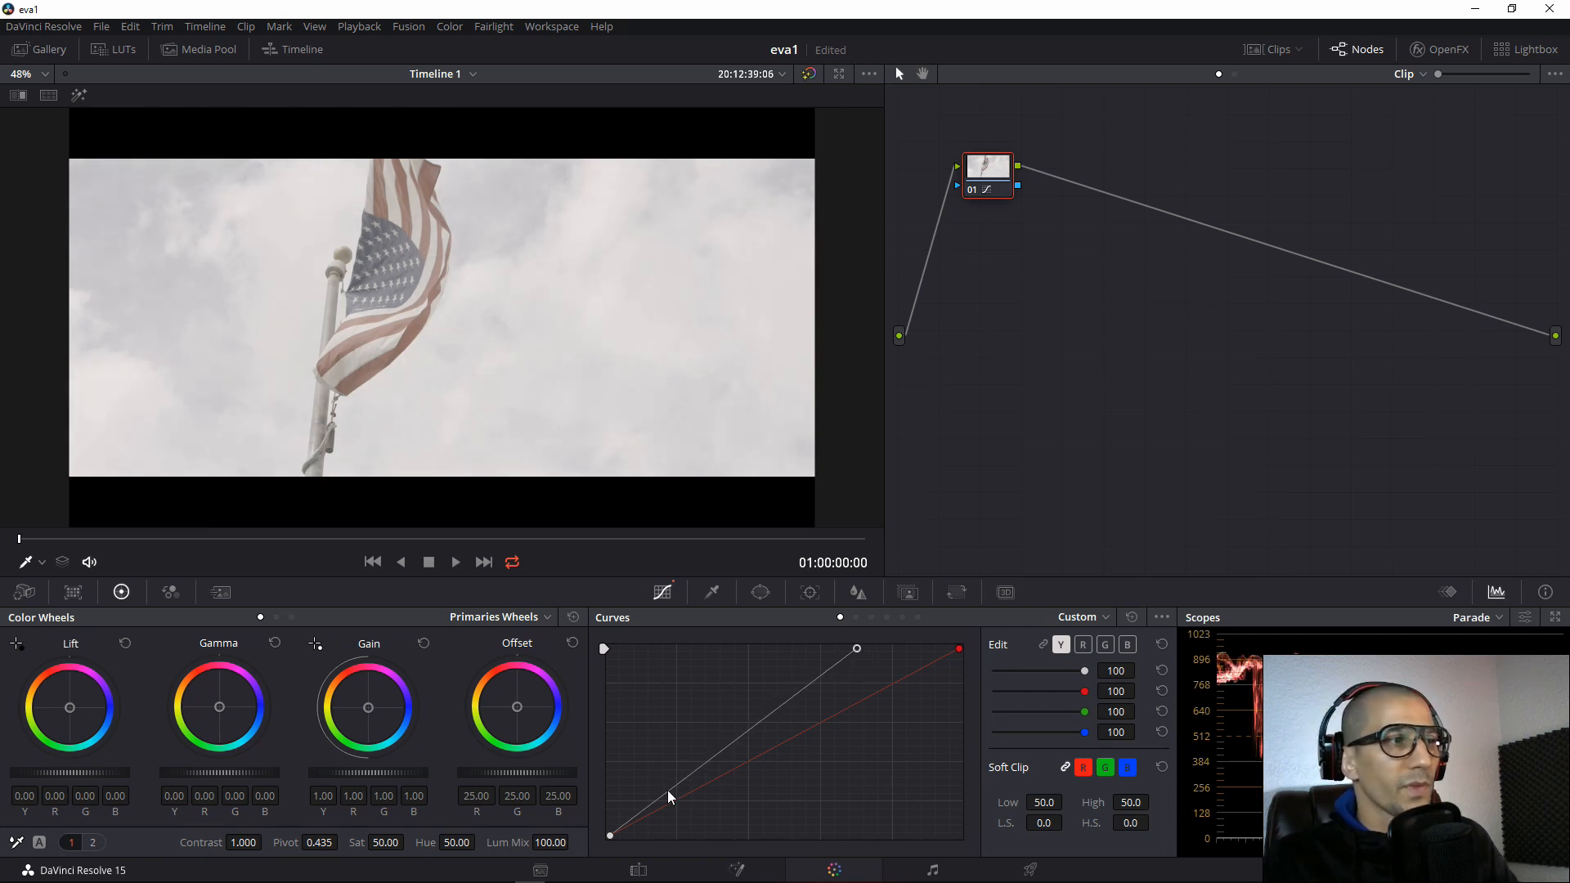
left_click_drag(609, 835, 696, 838)
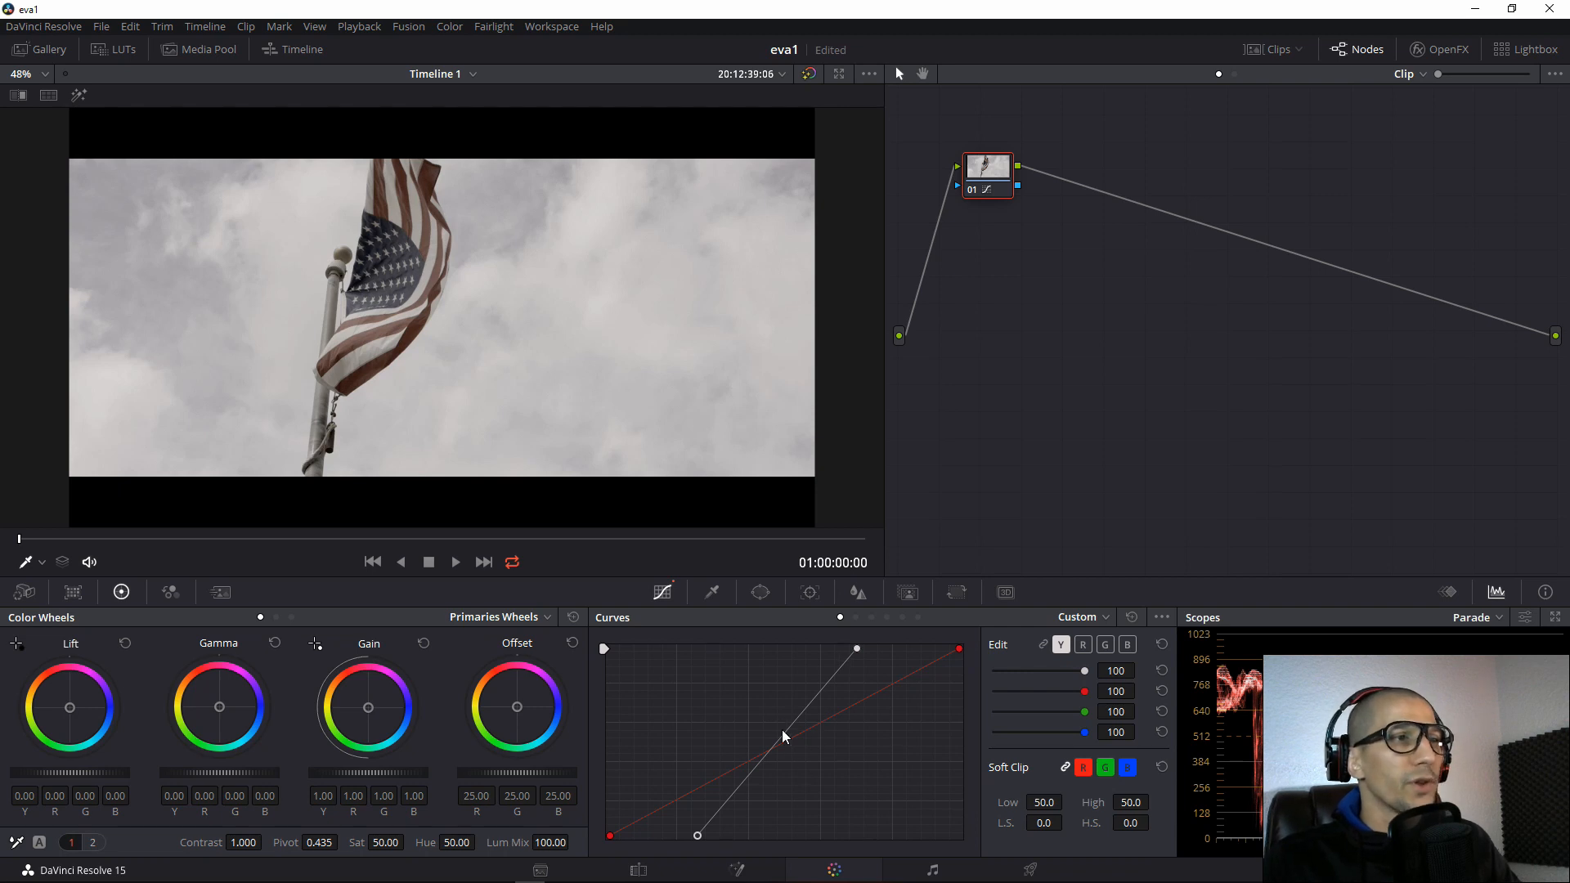
Add a middle control point to the luma curve and lower it to darken the midtones.
left_click_drag(782, 729, 788, 732)
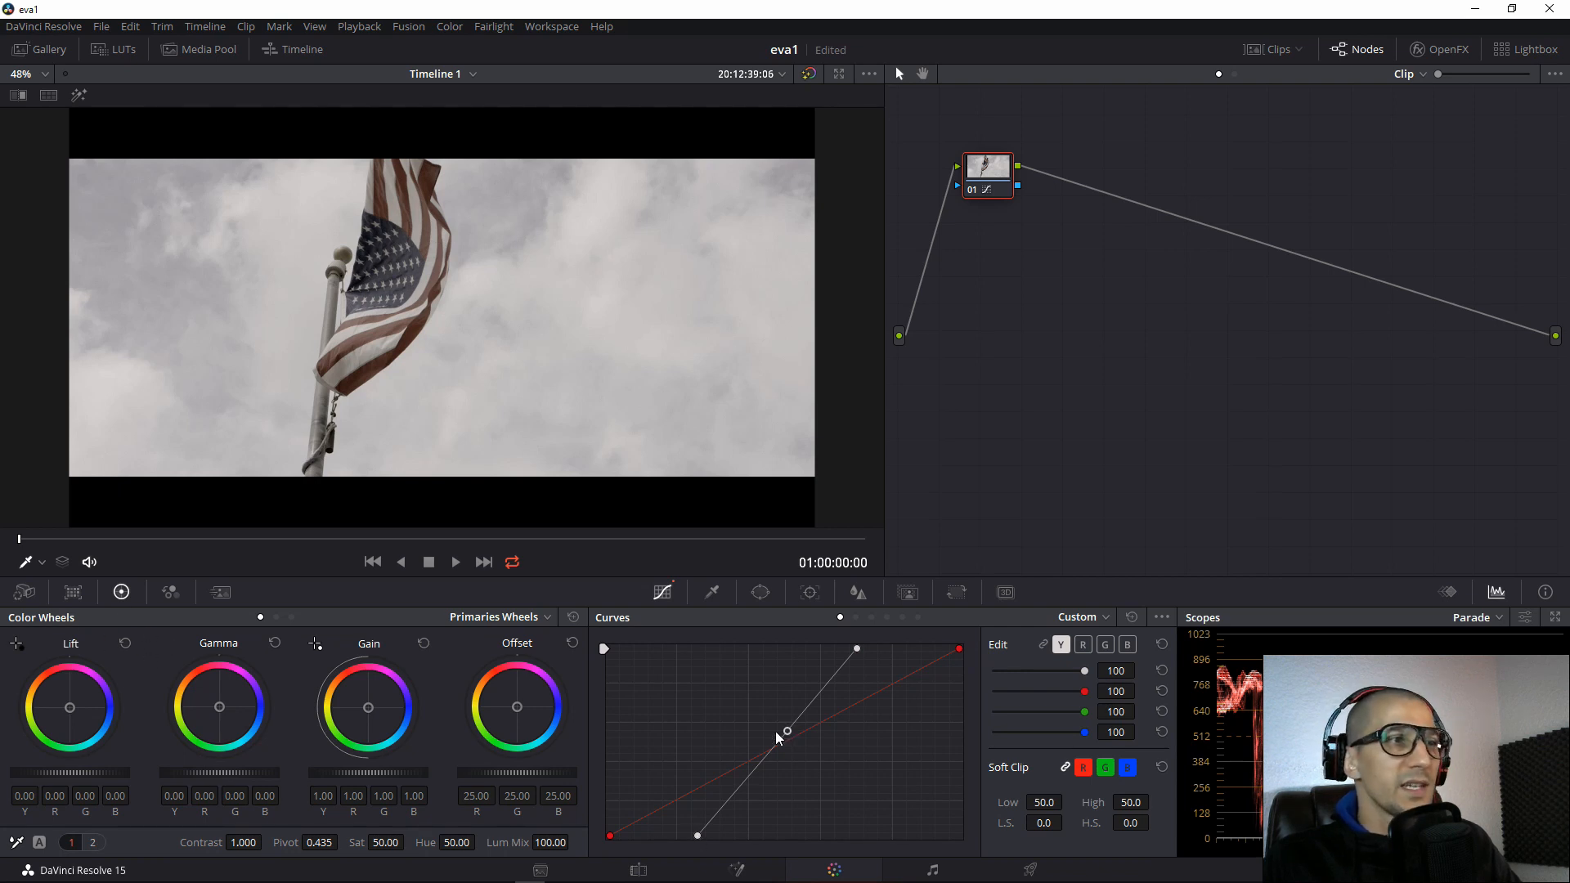
left_click_drag(780, 736, 798, 746)
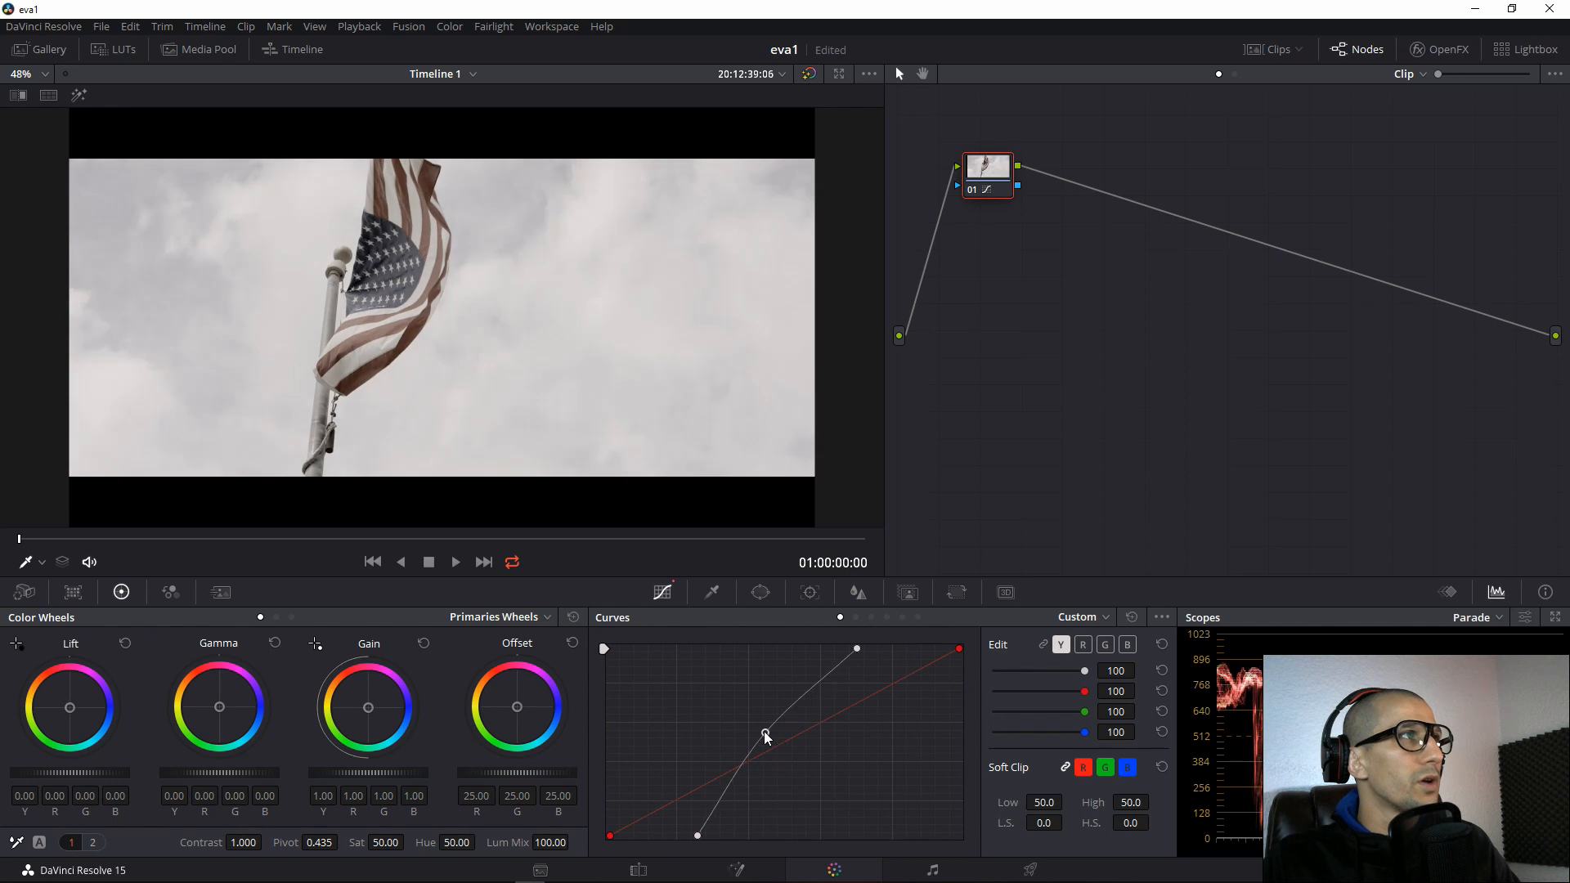
left_click_drag(767, 731, 789, 747)
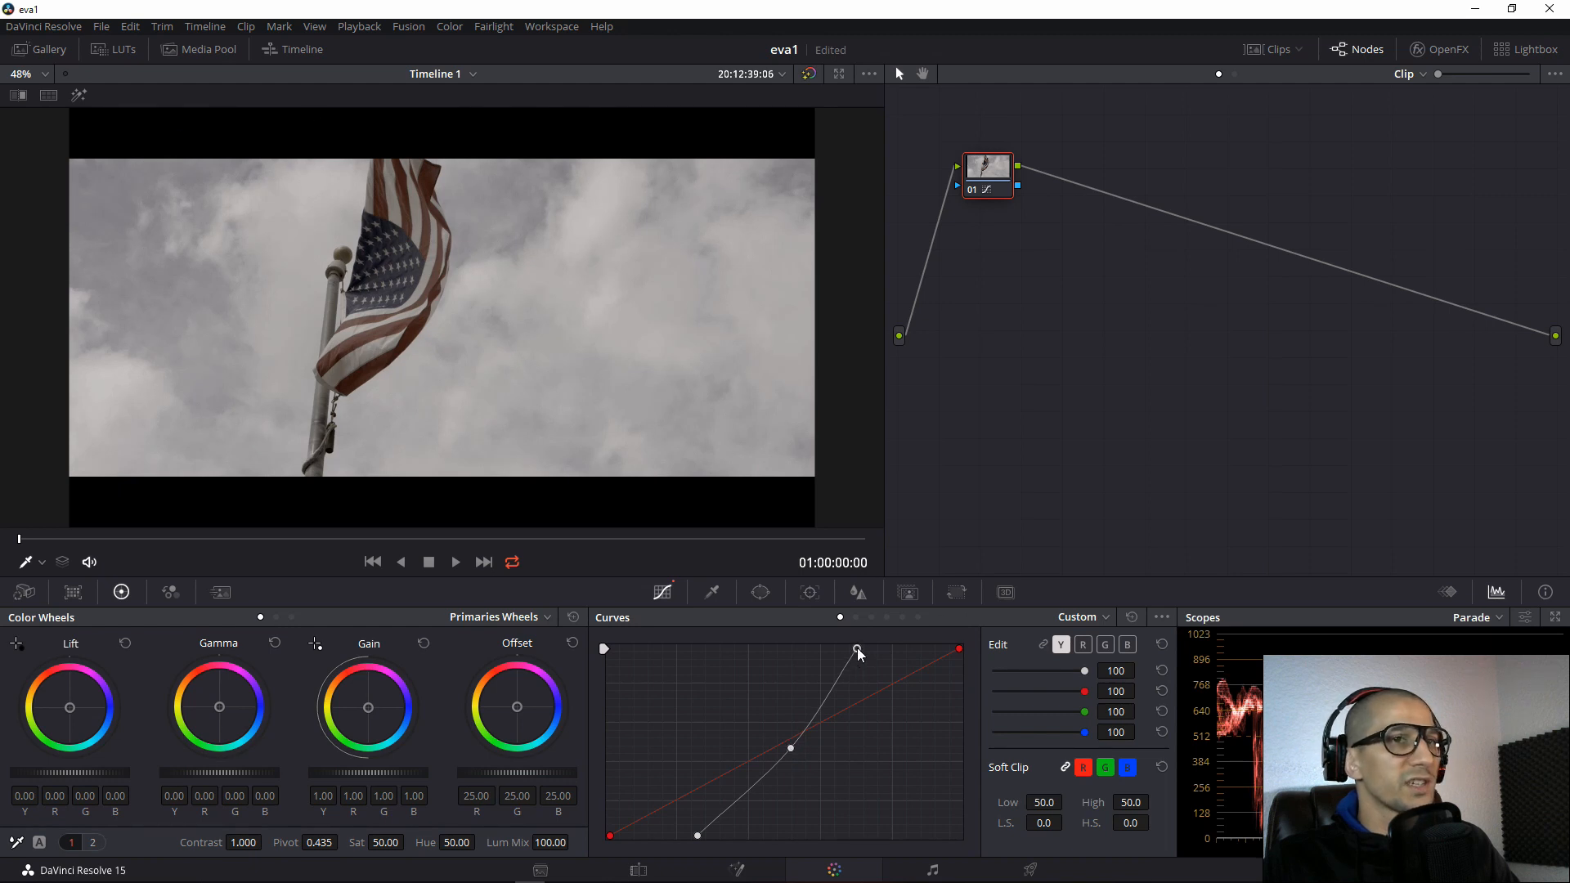
Refine the luma curve by moving the white point further inward, easing the black point back outward and slightly brightening the midtones.
left_click_drag(857, 650, 824, 649)
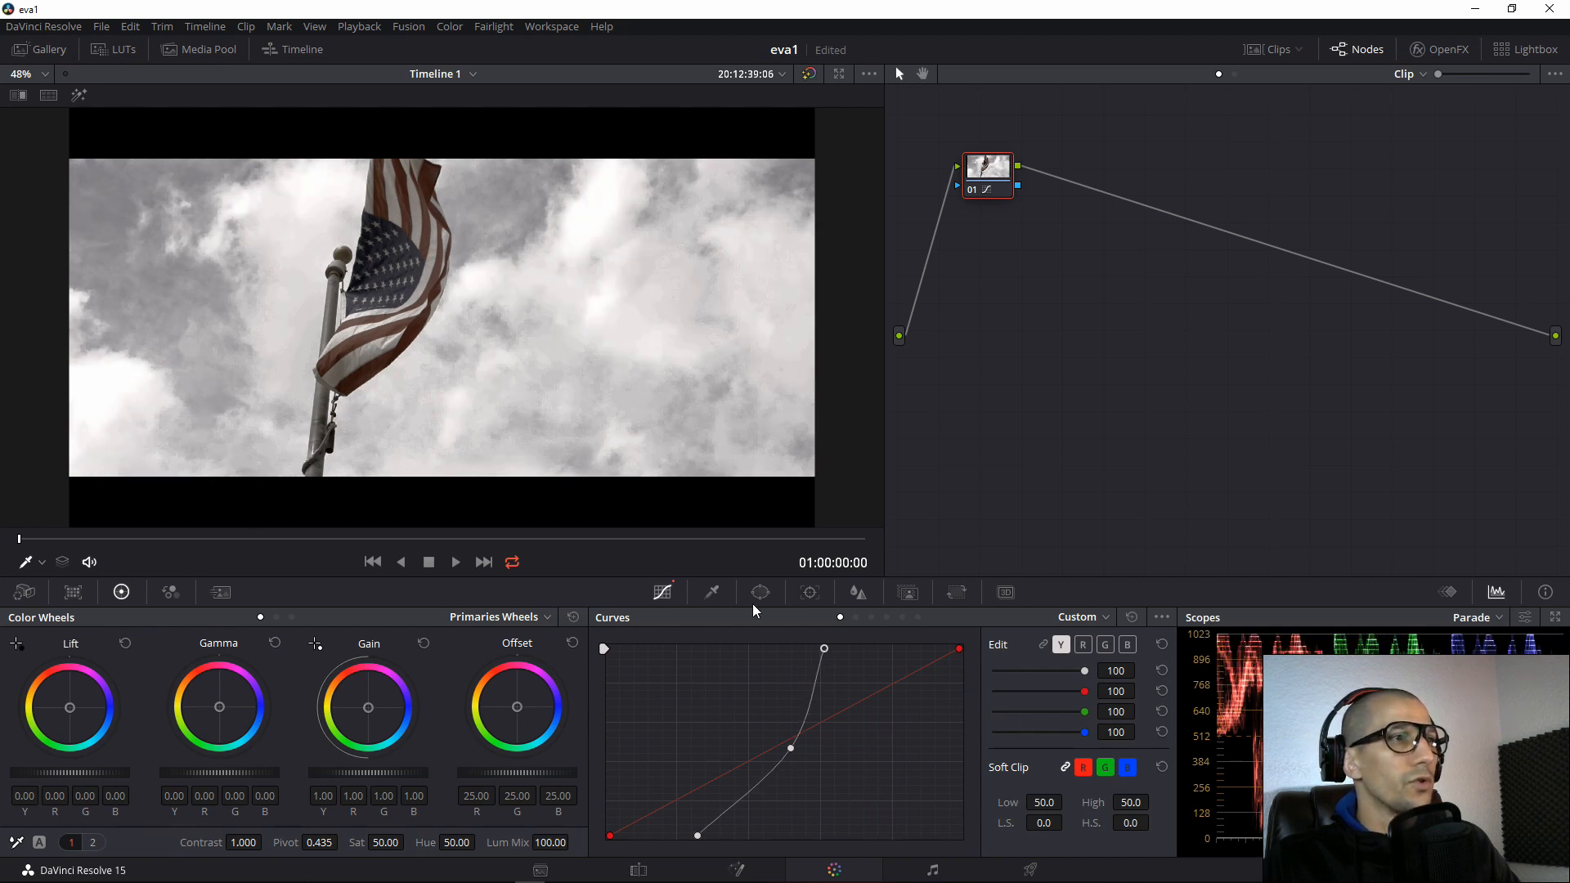
left_click_drag(824, 652, 833, 650)
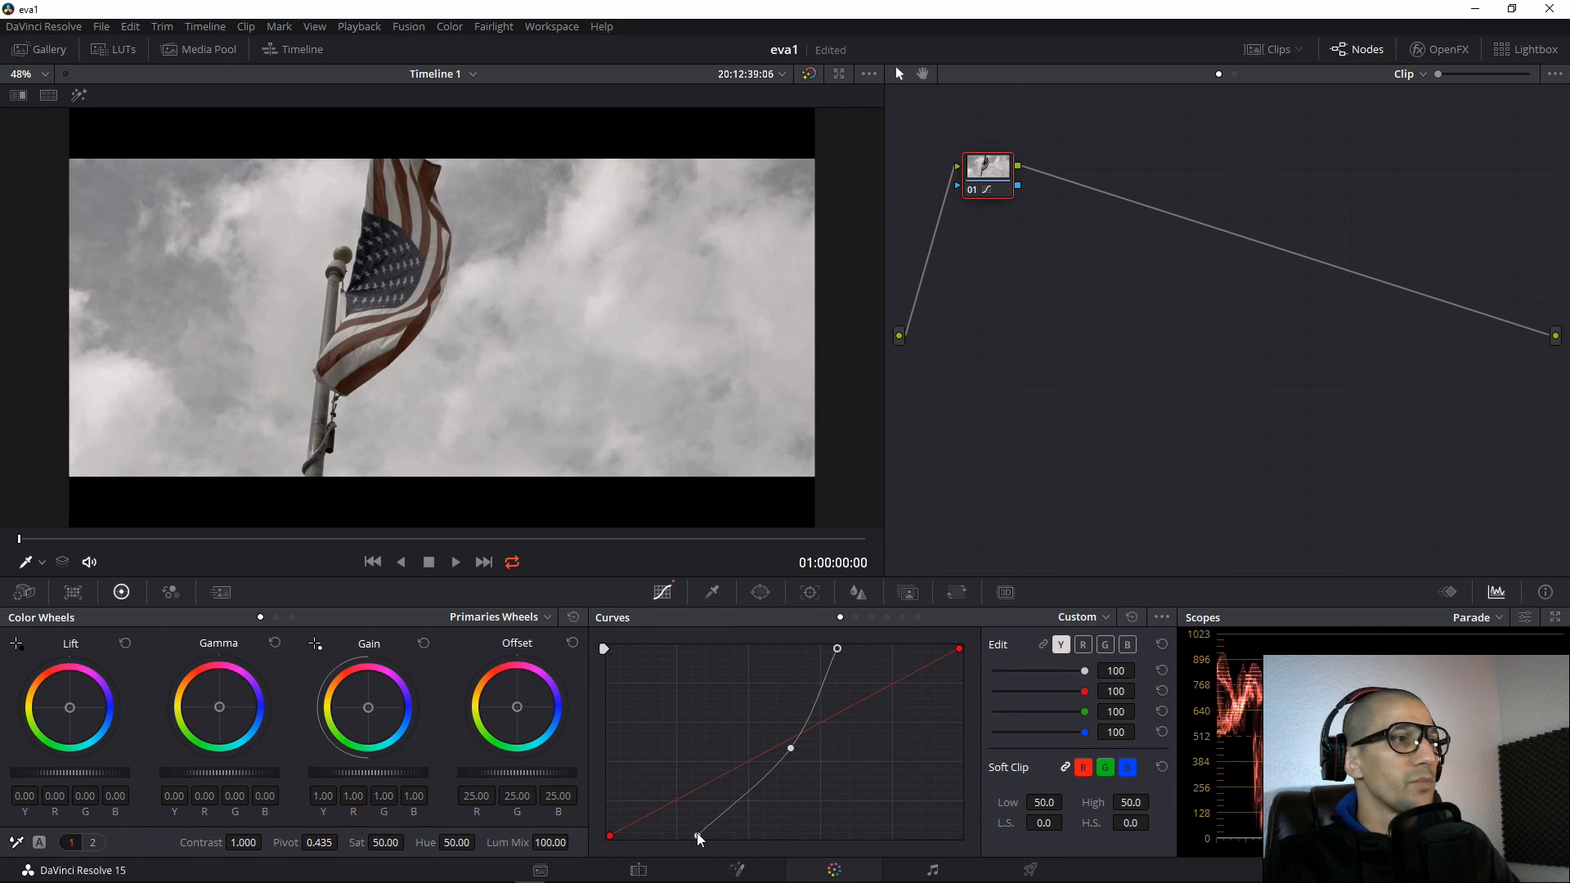
left_click_drag(685, 837, 666, 837)
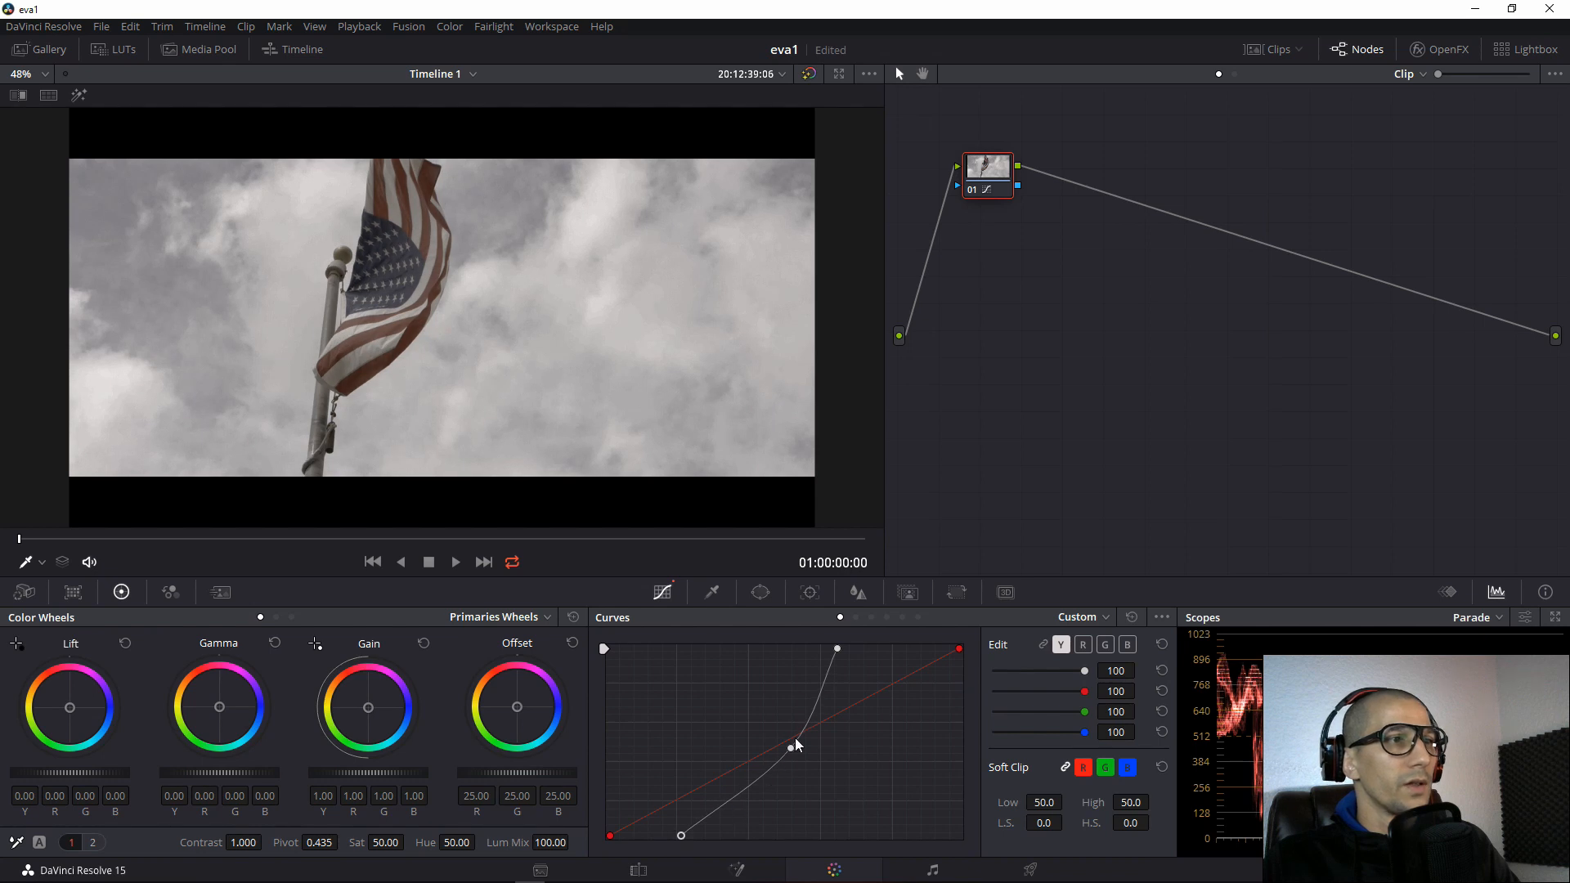
left_click_drag(794, 737, 780, 747)
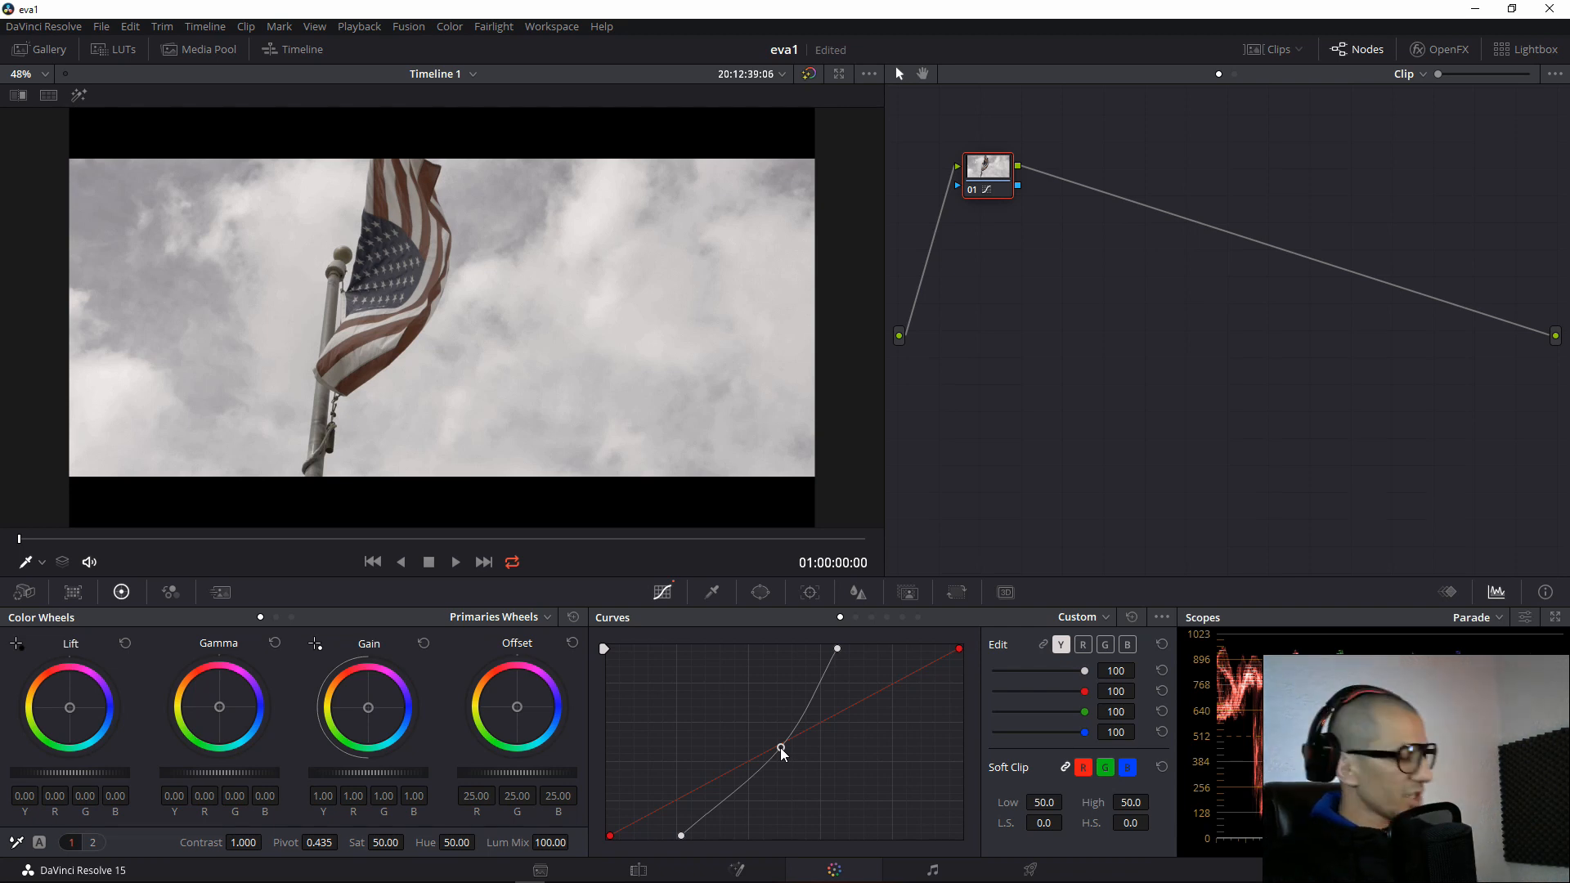
Add a serial node after node 01.
key("alt+s")
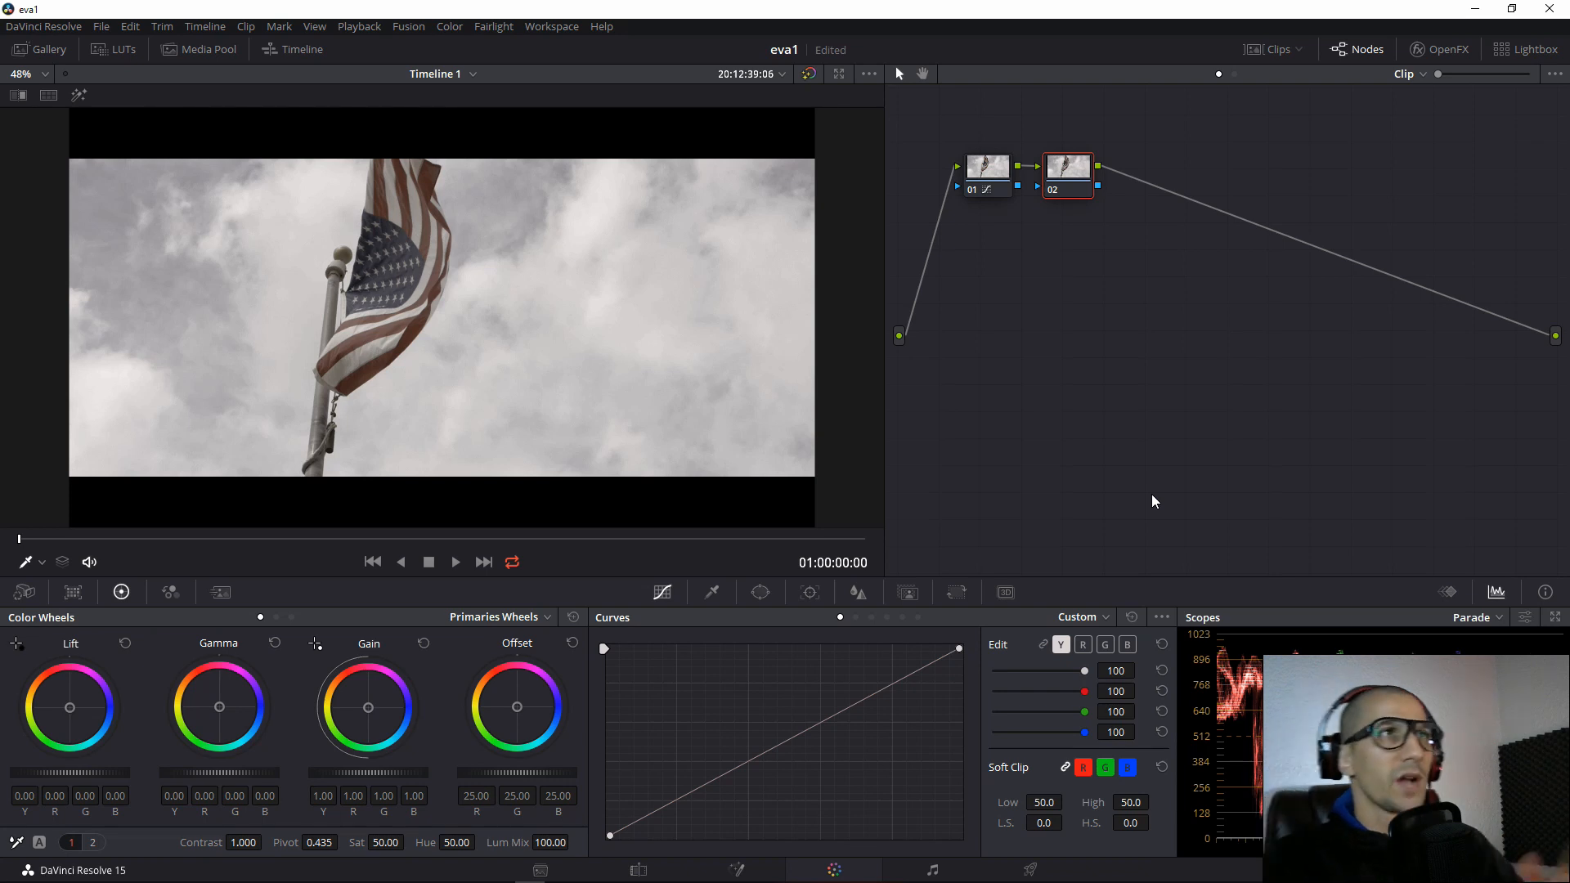
left_click(996, 168)
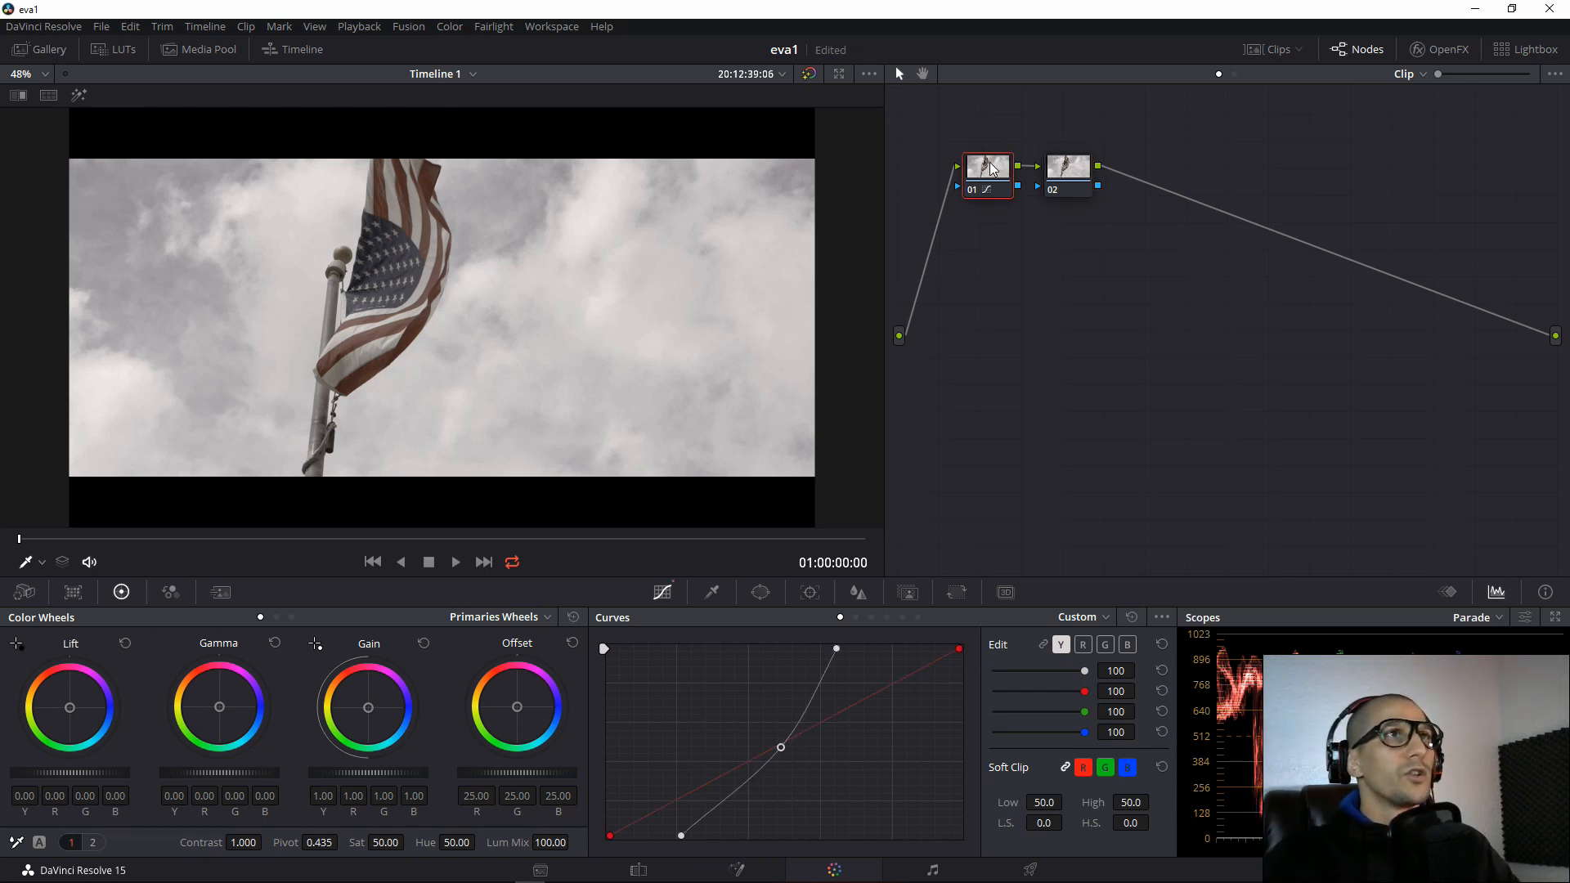
right_click(987, 168)
key("Delete")
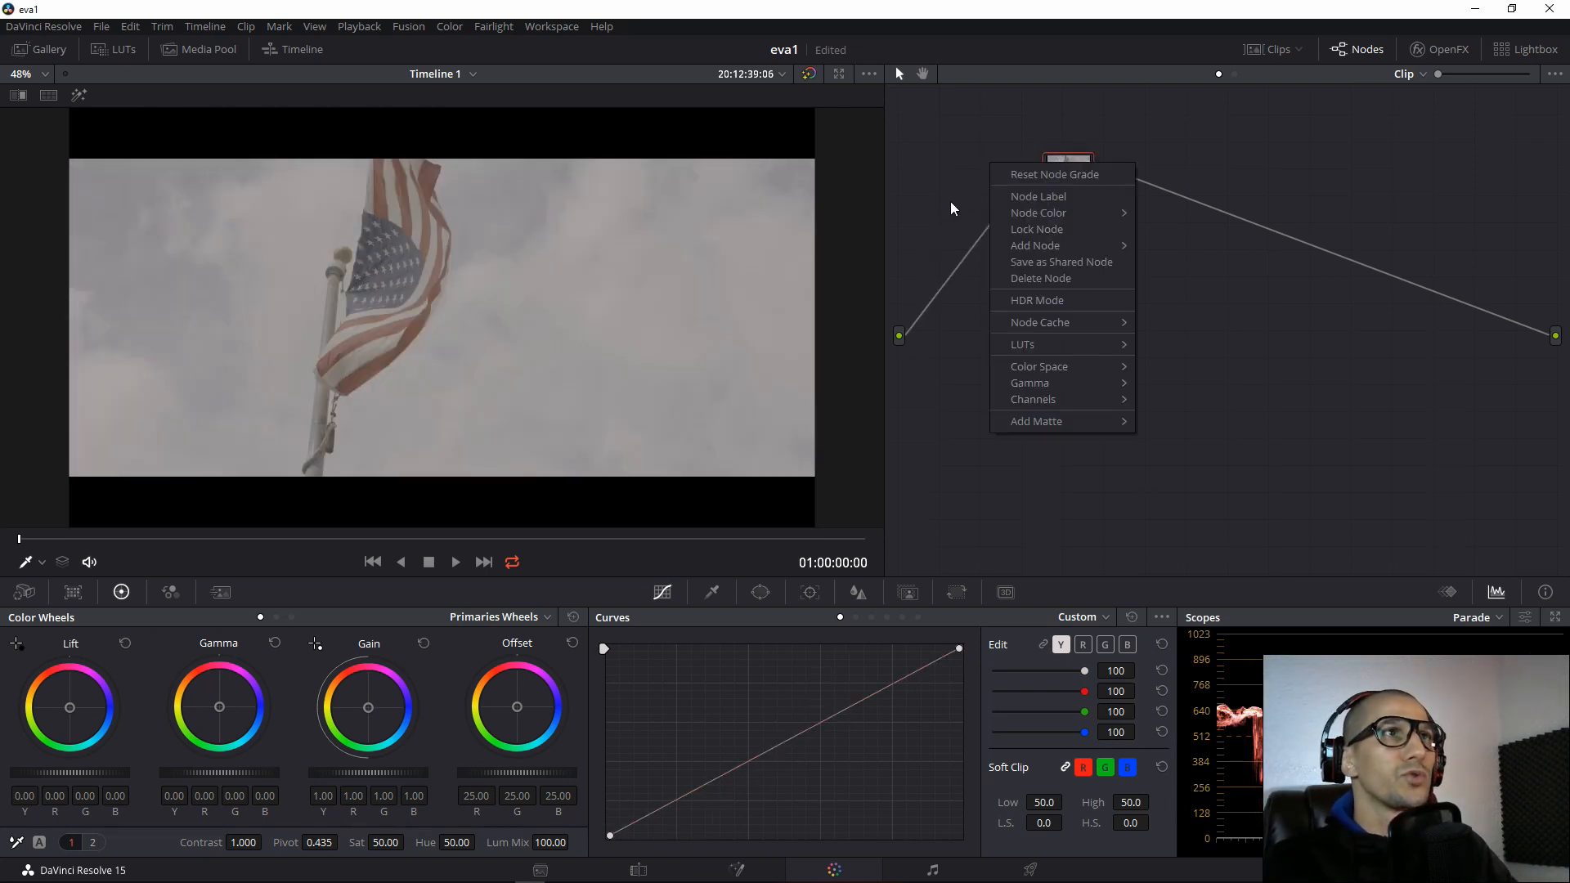
key("ctrl+z")
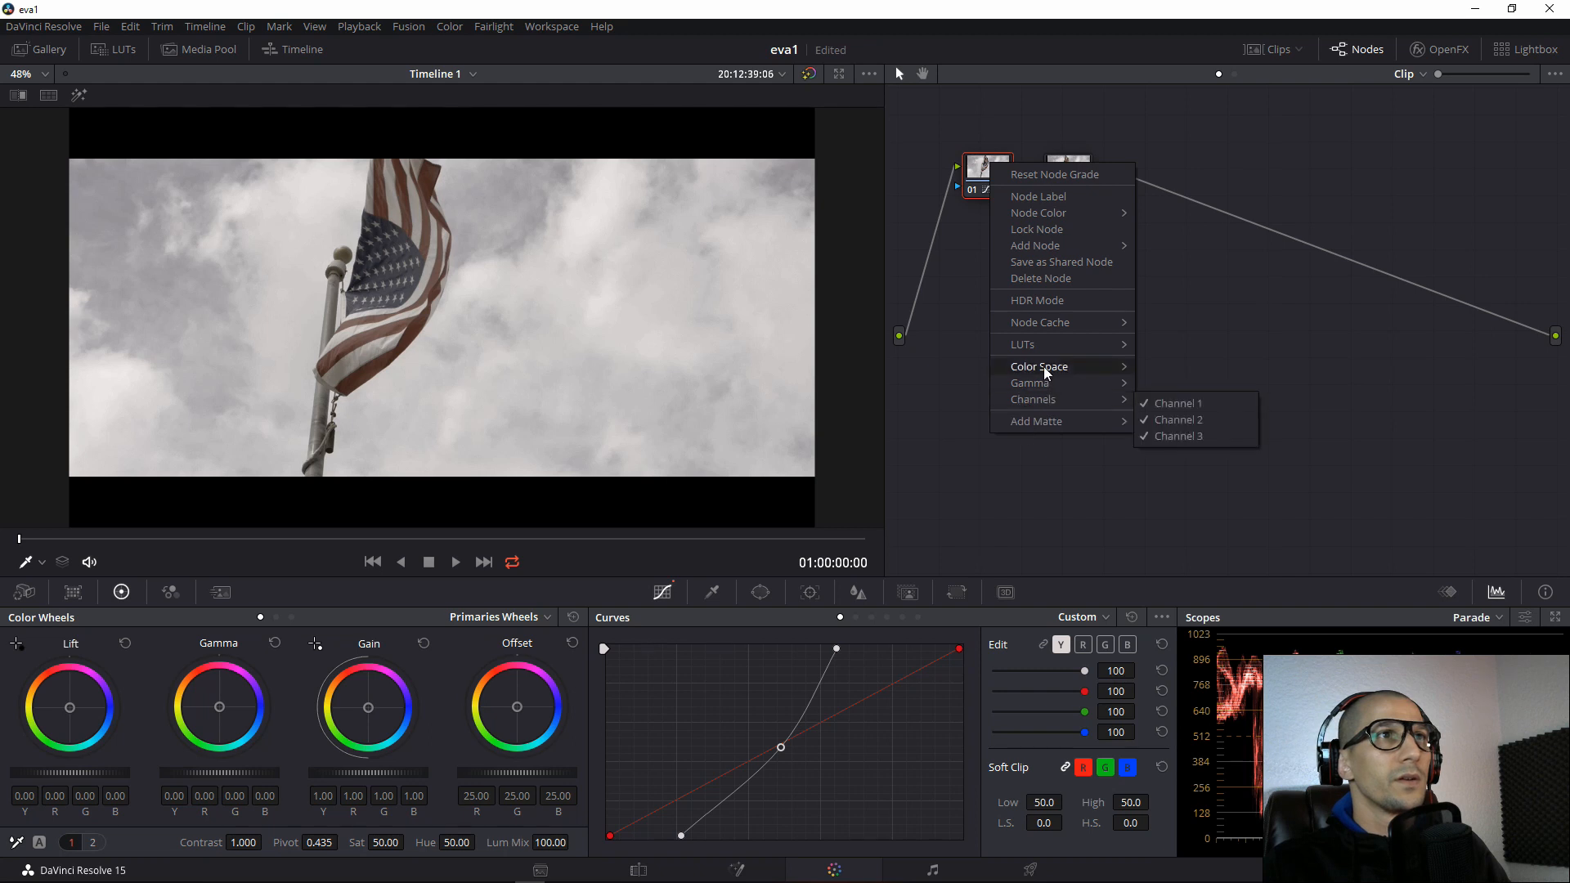
Label node 01 as Luminance.
left_click(985, 170)
right_click(994, 170)
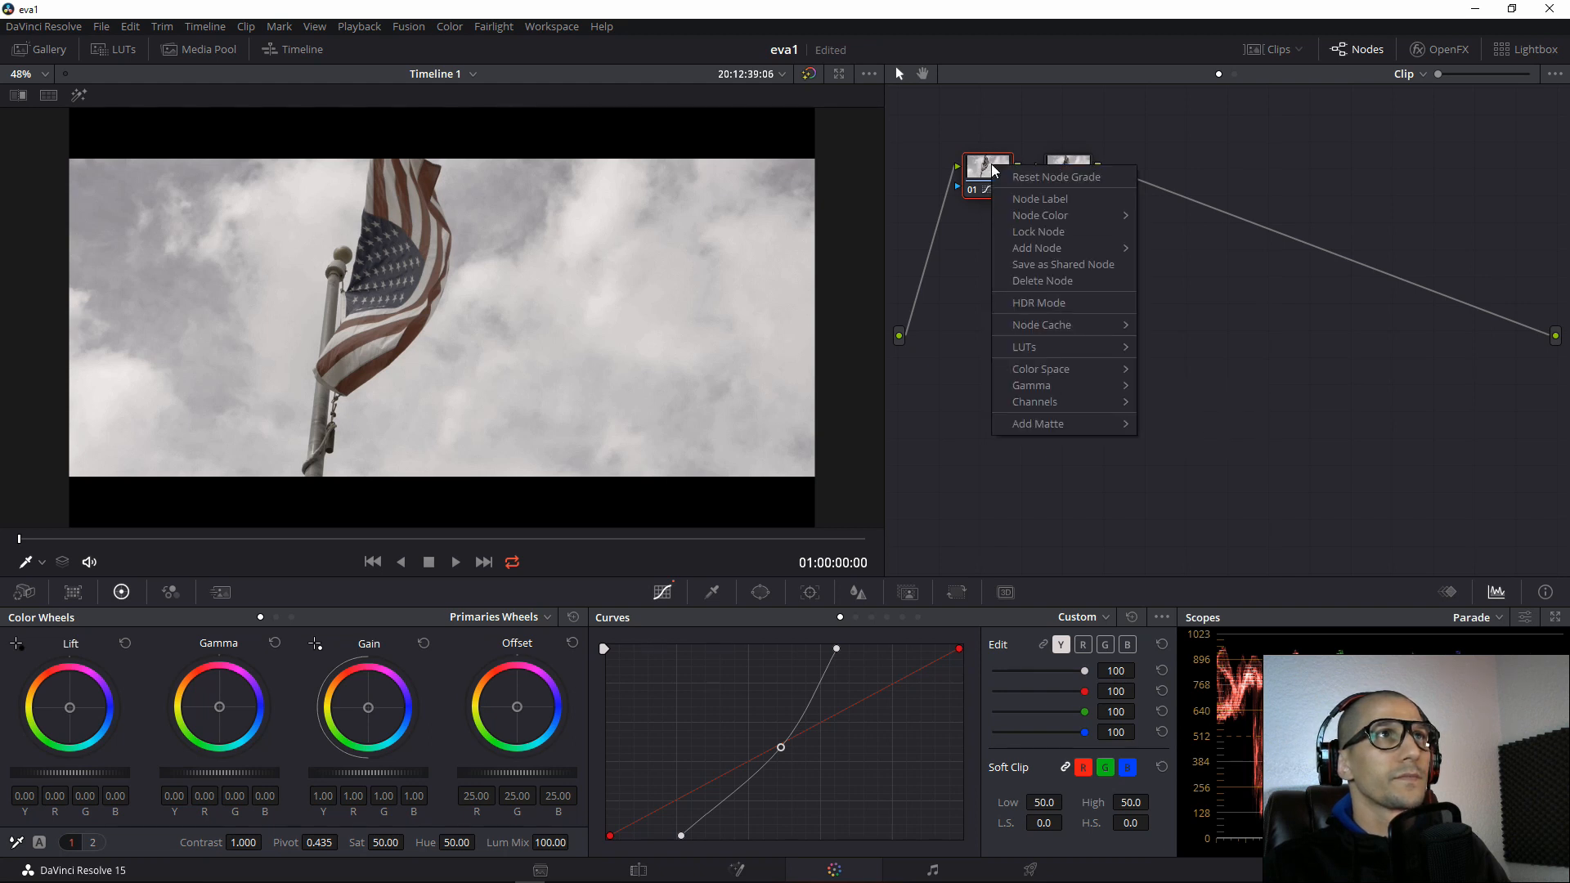
left_click(1028, 201)
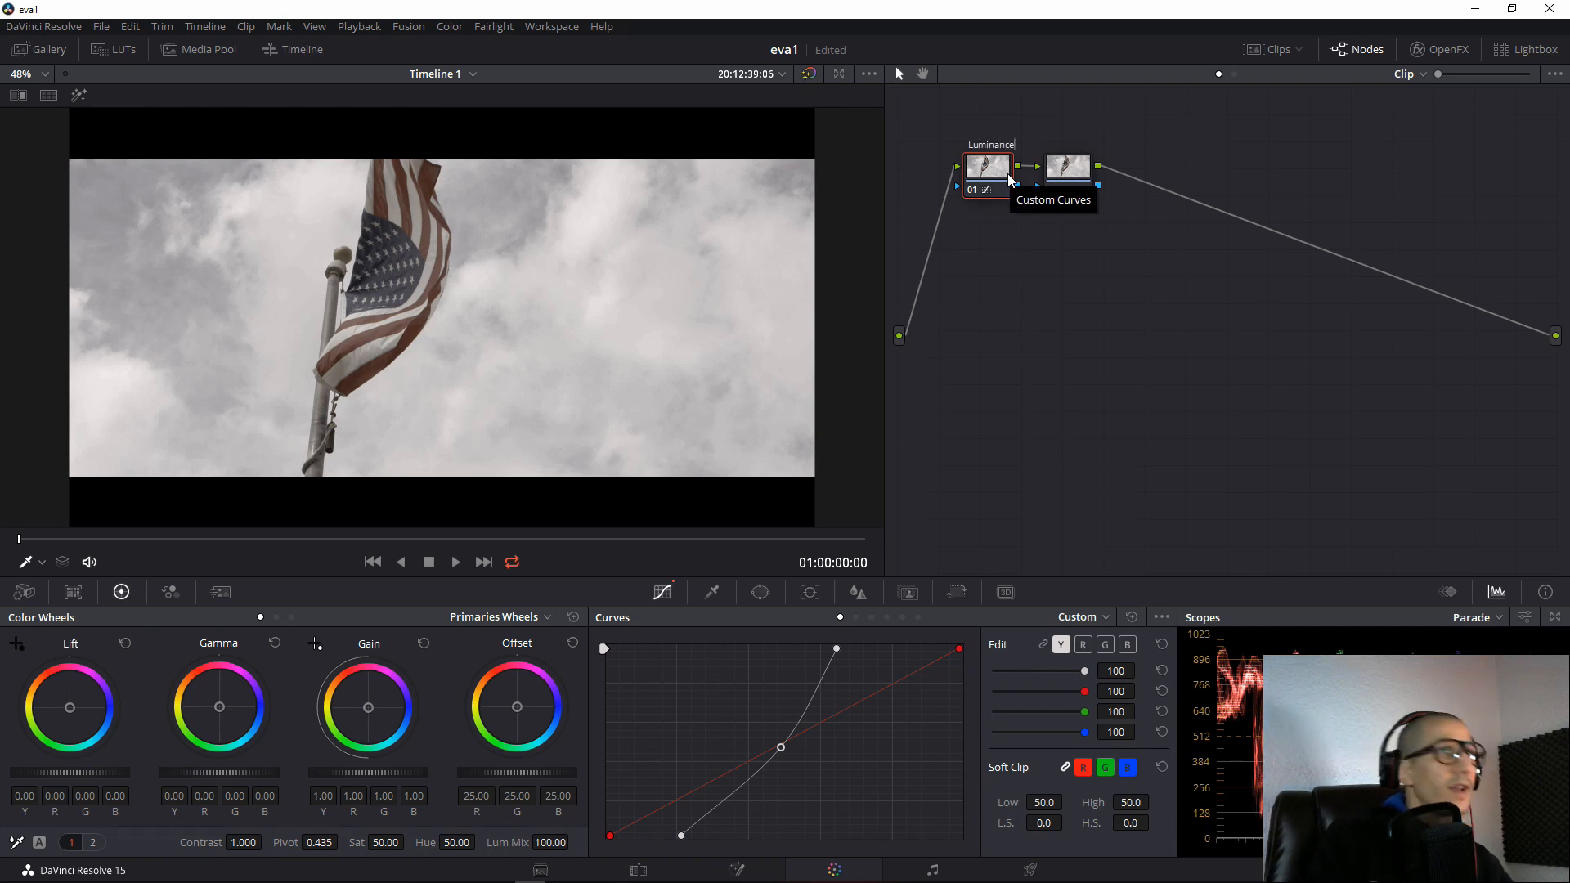
Select node 02 and raise its contrast to 1.122.
left_click(1068, 175)
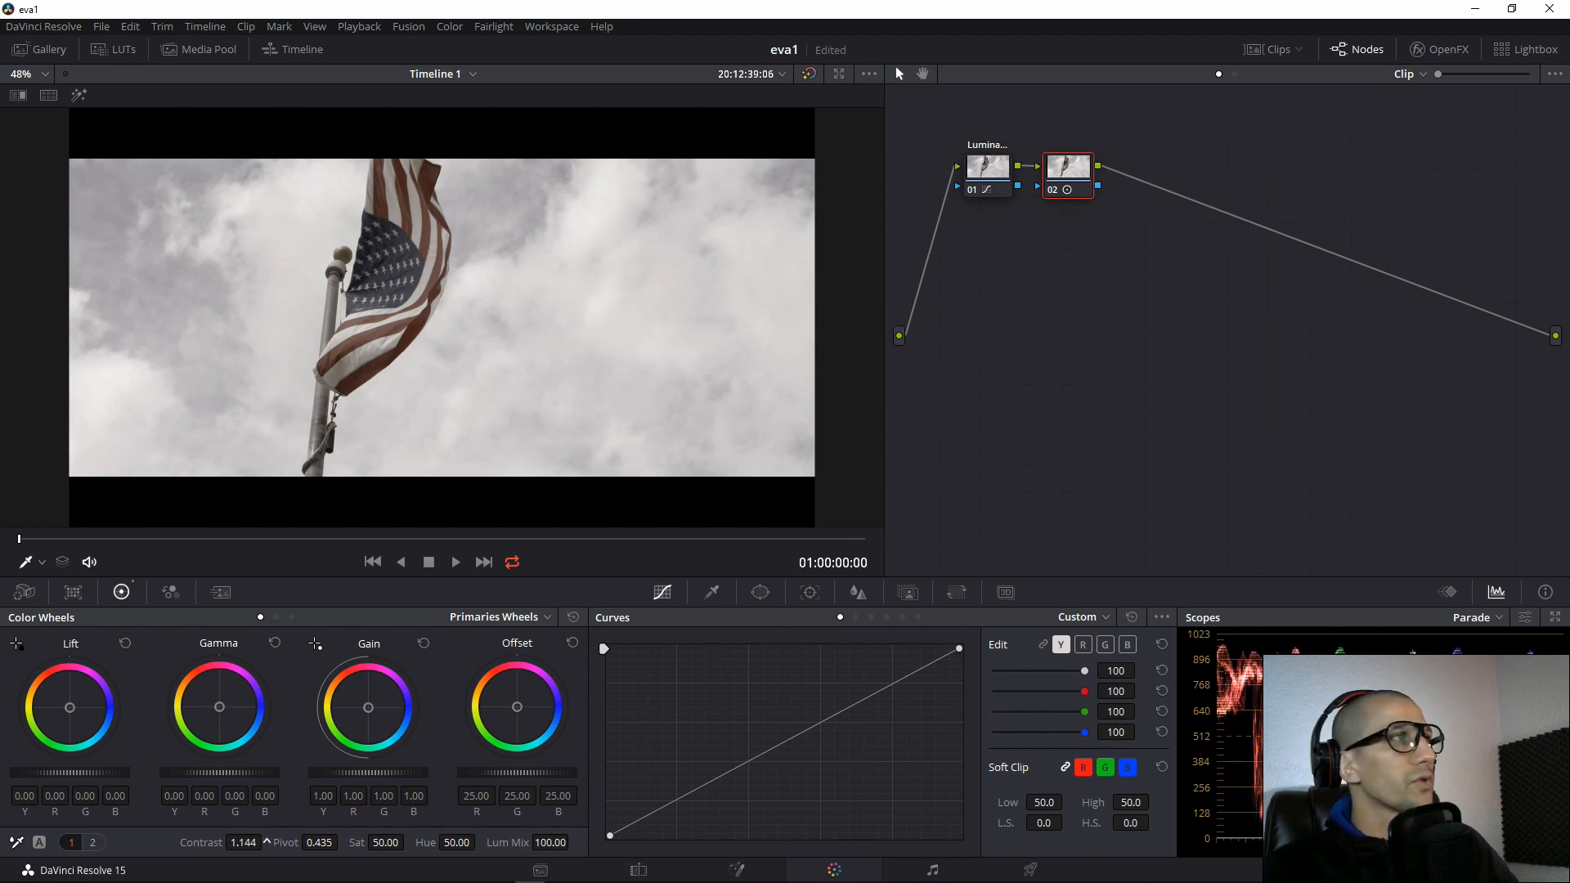
left_click_drag(267, 842, 267, 842)
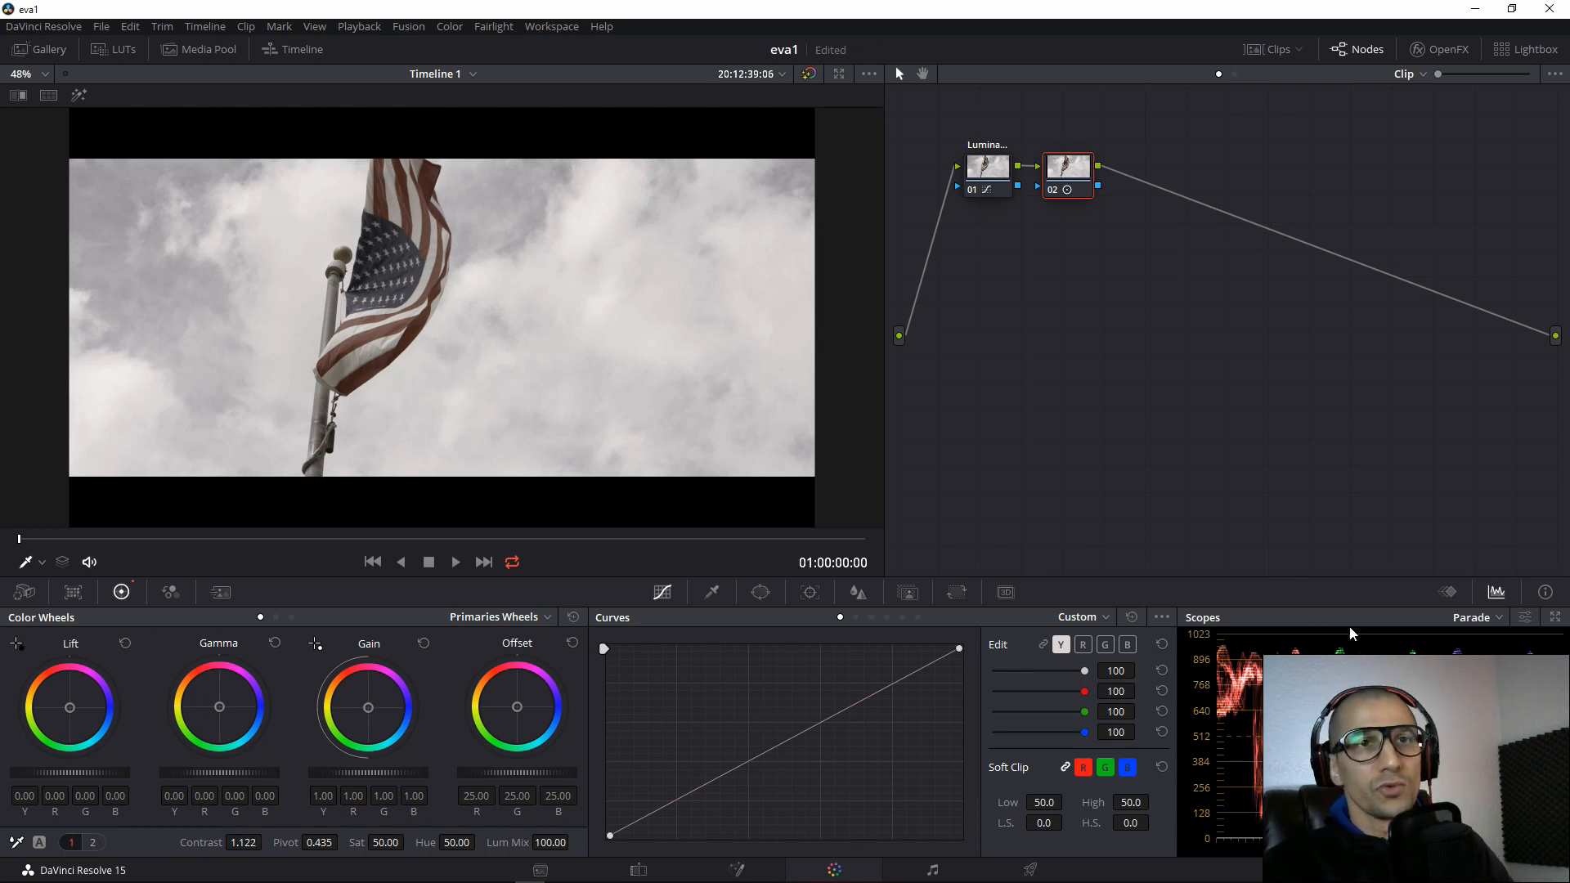
Examine the flag clip's signal on the waveform, vectorscope and parade scopes, returning to the waveform.
left_click(1493, 620)
left_click(1481, 665)
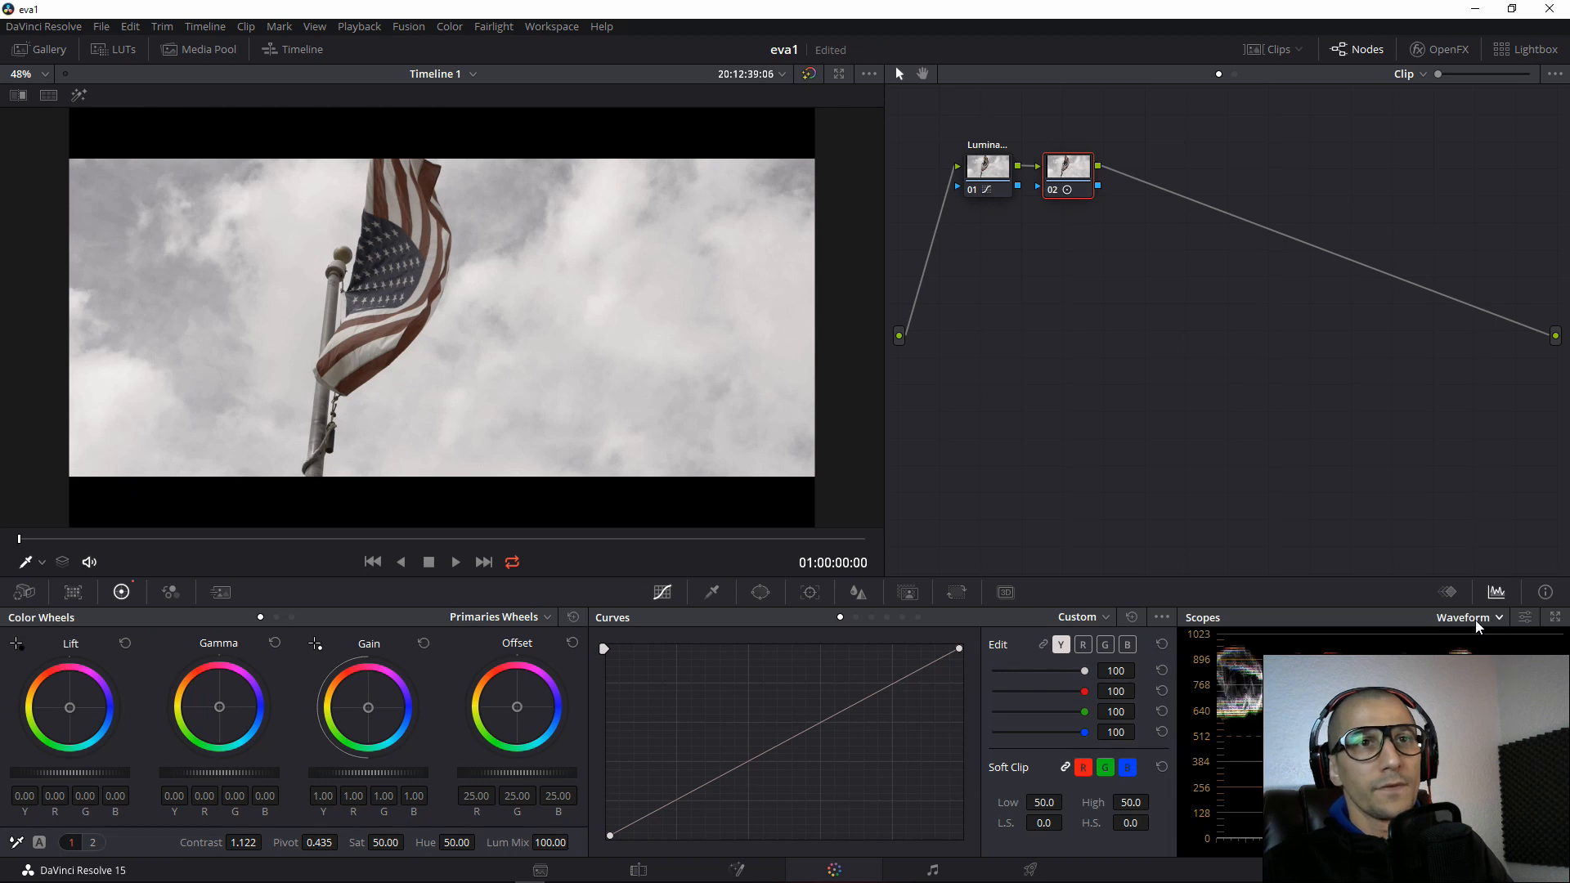
left_click(1475, 619)
left_click(1475, 643)
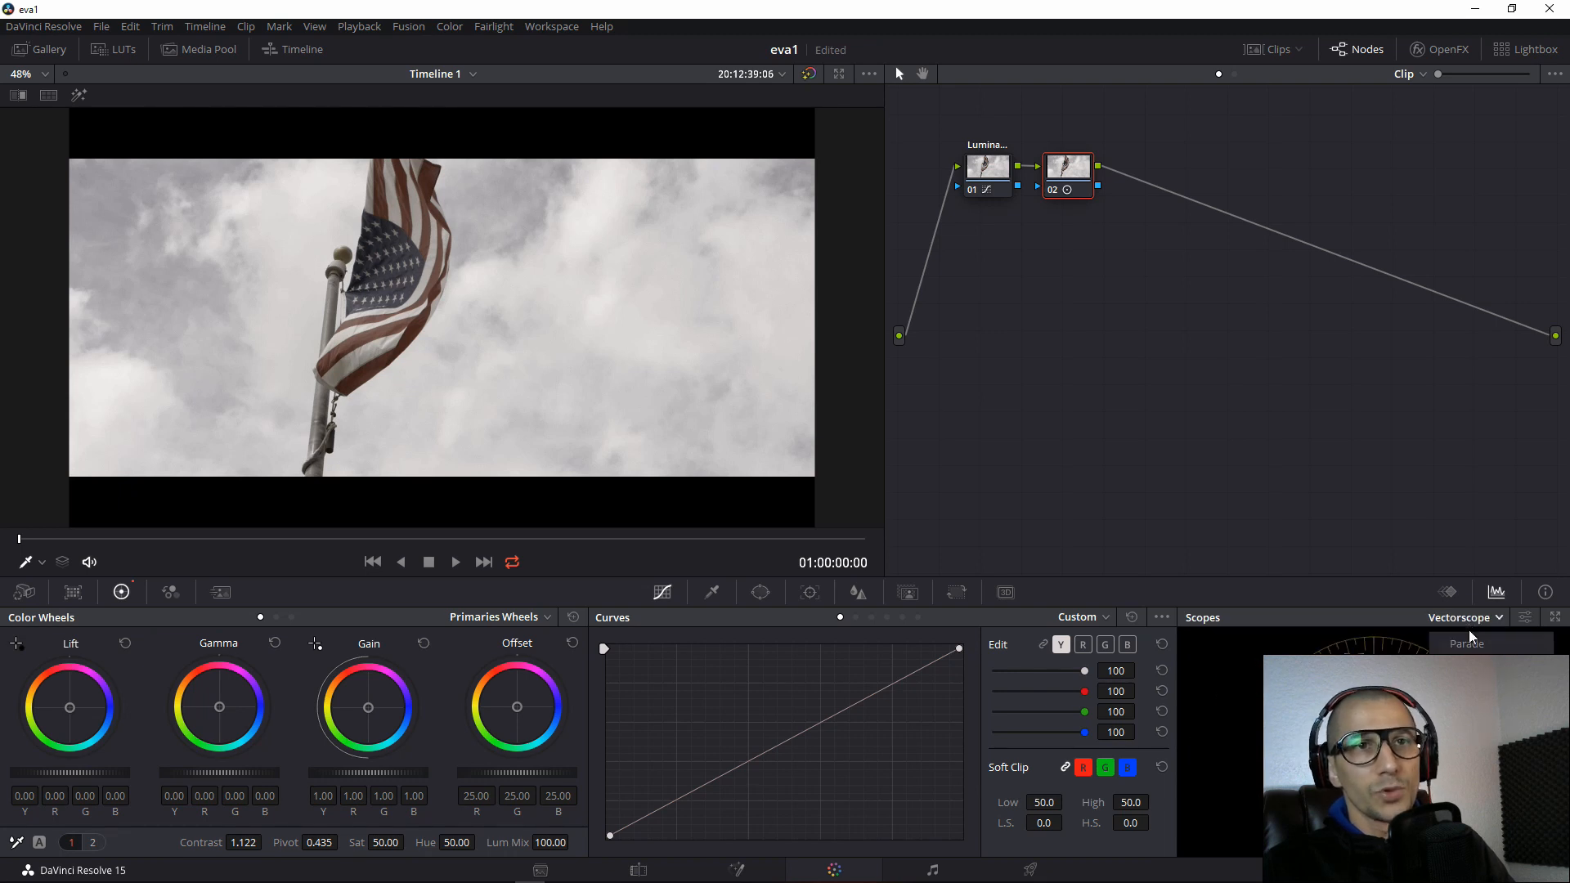
left_click(1465, 621)
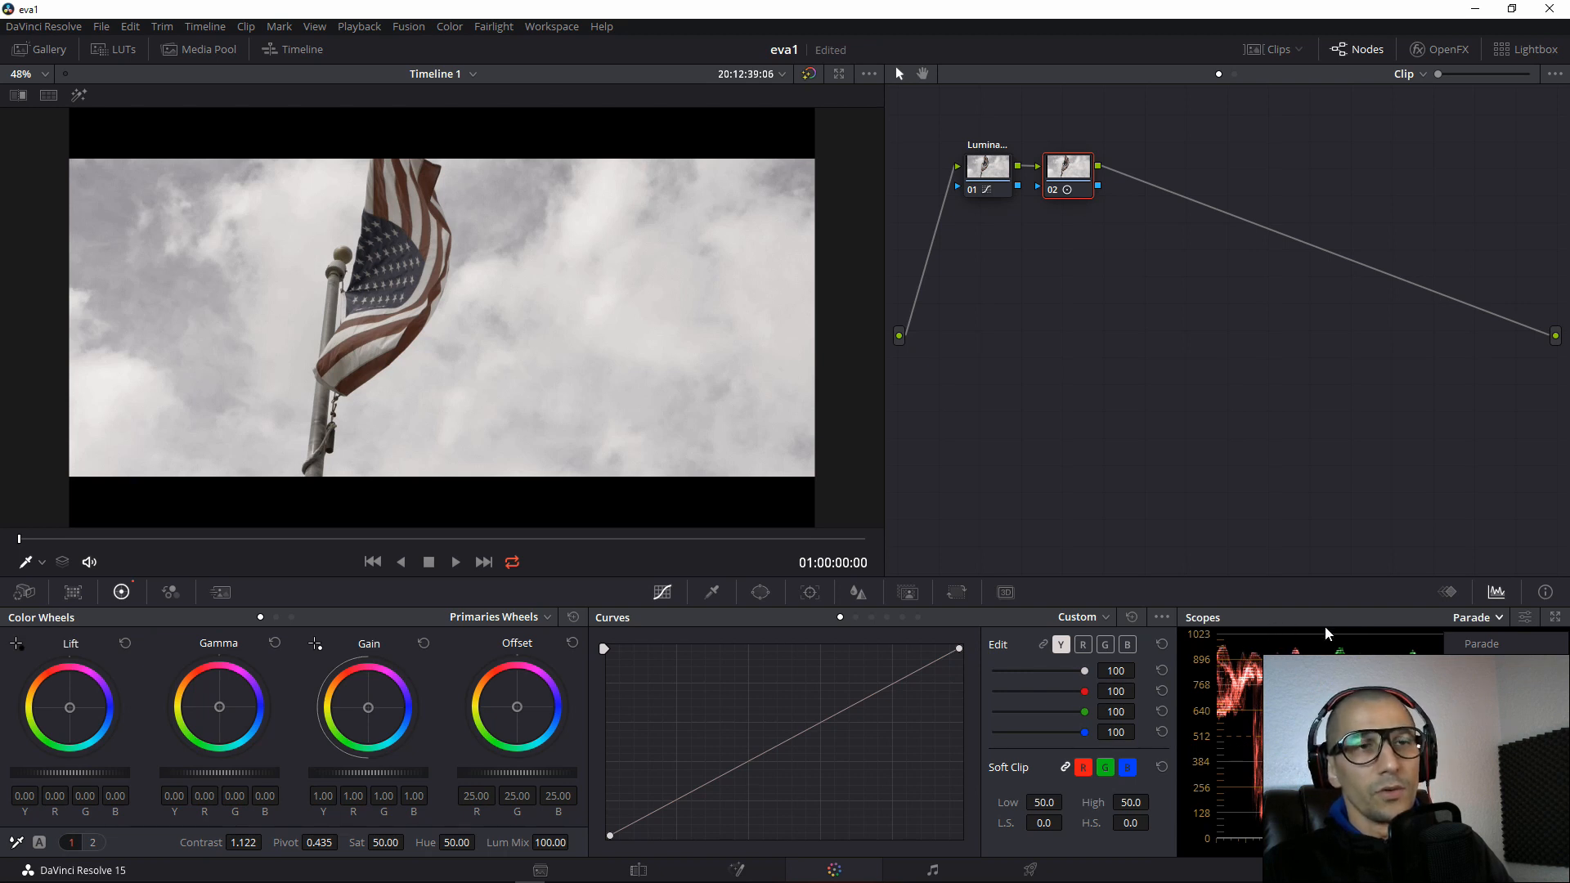
left_click(1302, 675)
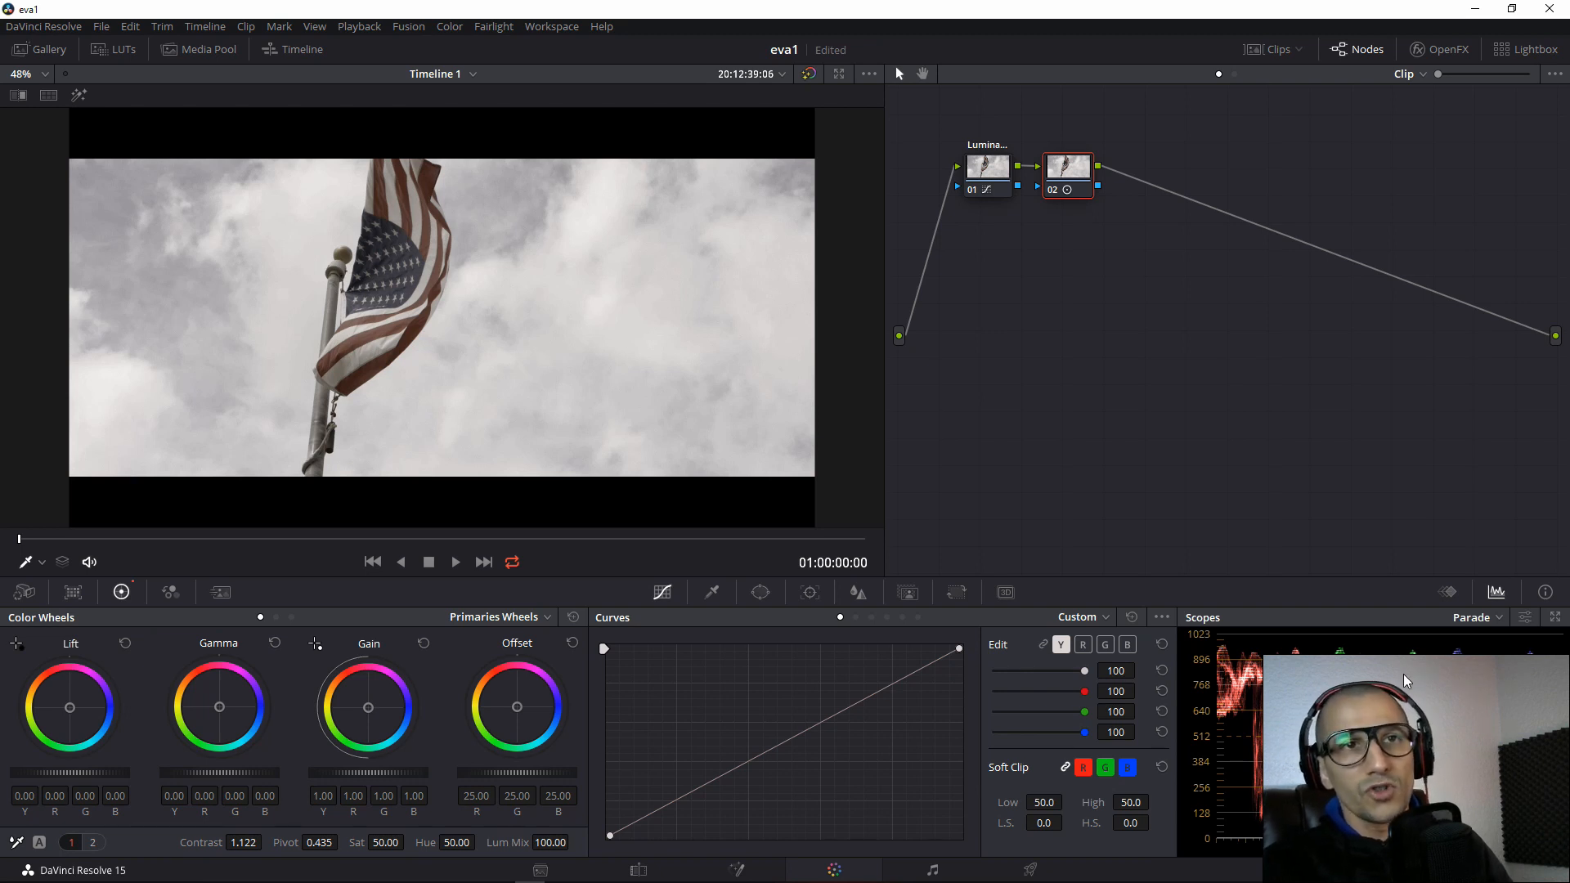
left_click(1466, 618)
left_click(1468, 659)
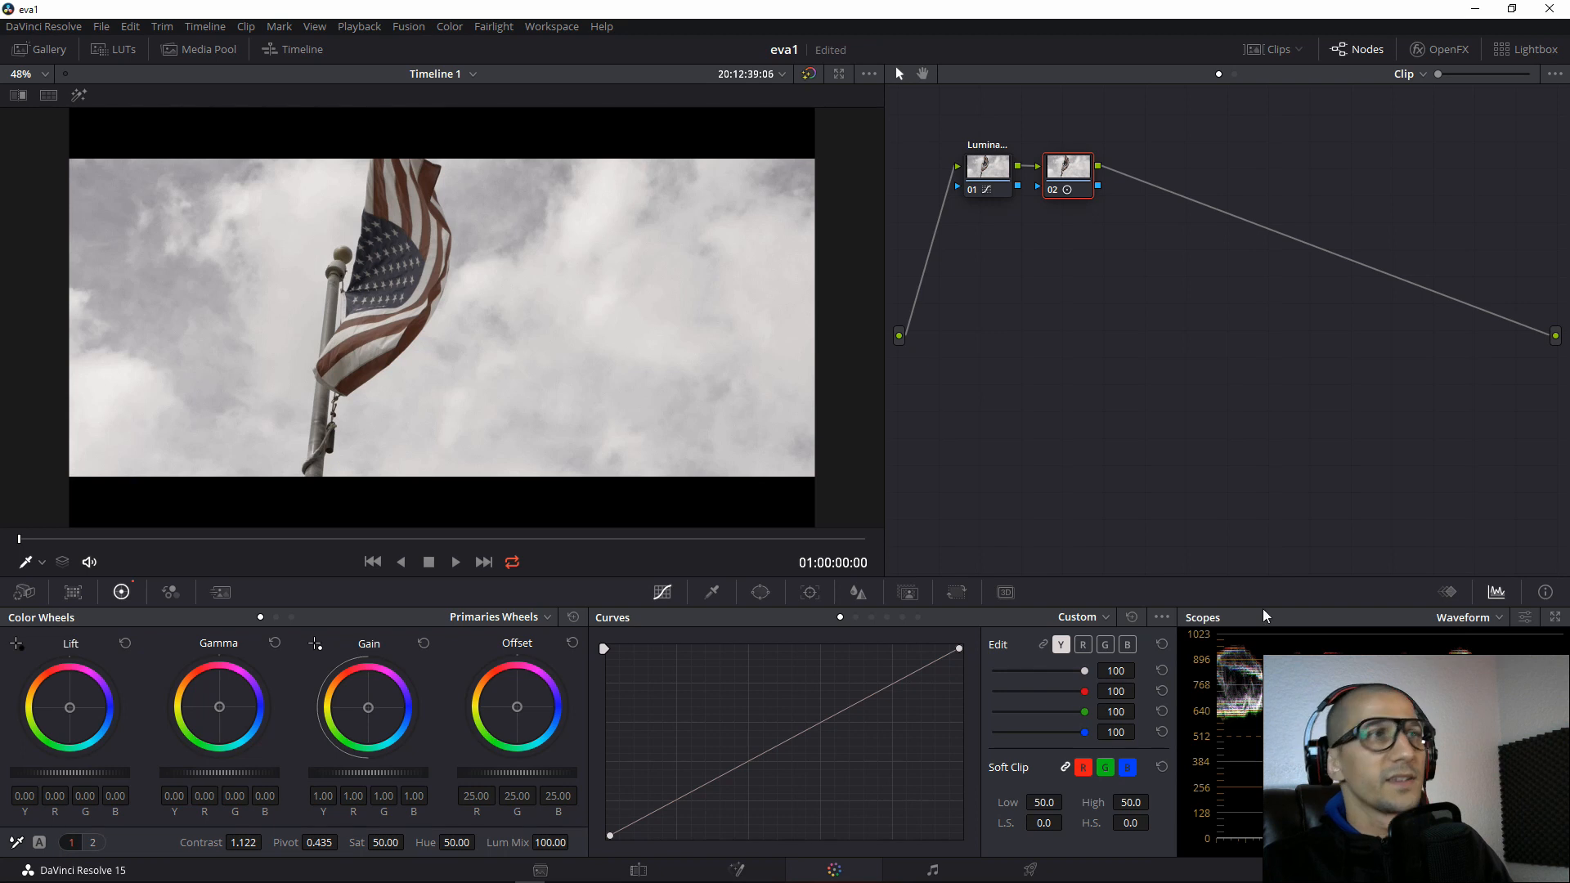
Nudge the middle control point of the luma curve on the Luminance node very slightly.
left_click(990, 171)
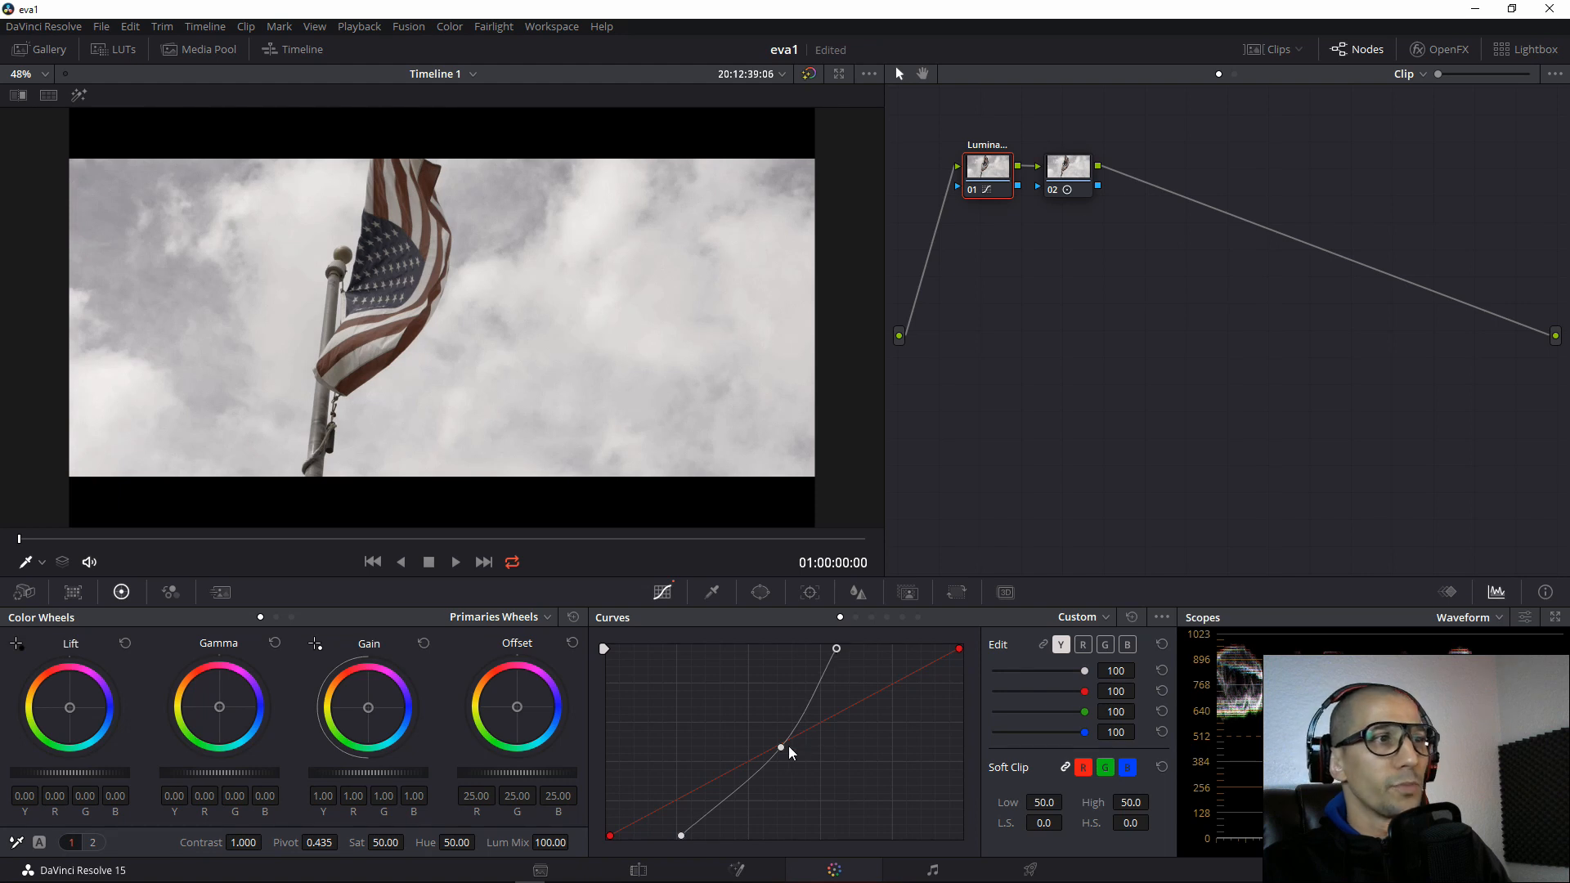
left_click_drag(780, 748, 781, 747)
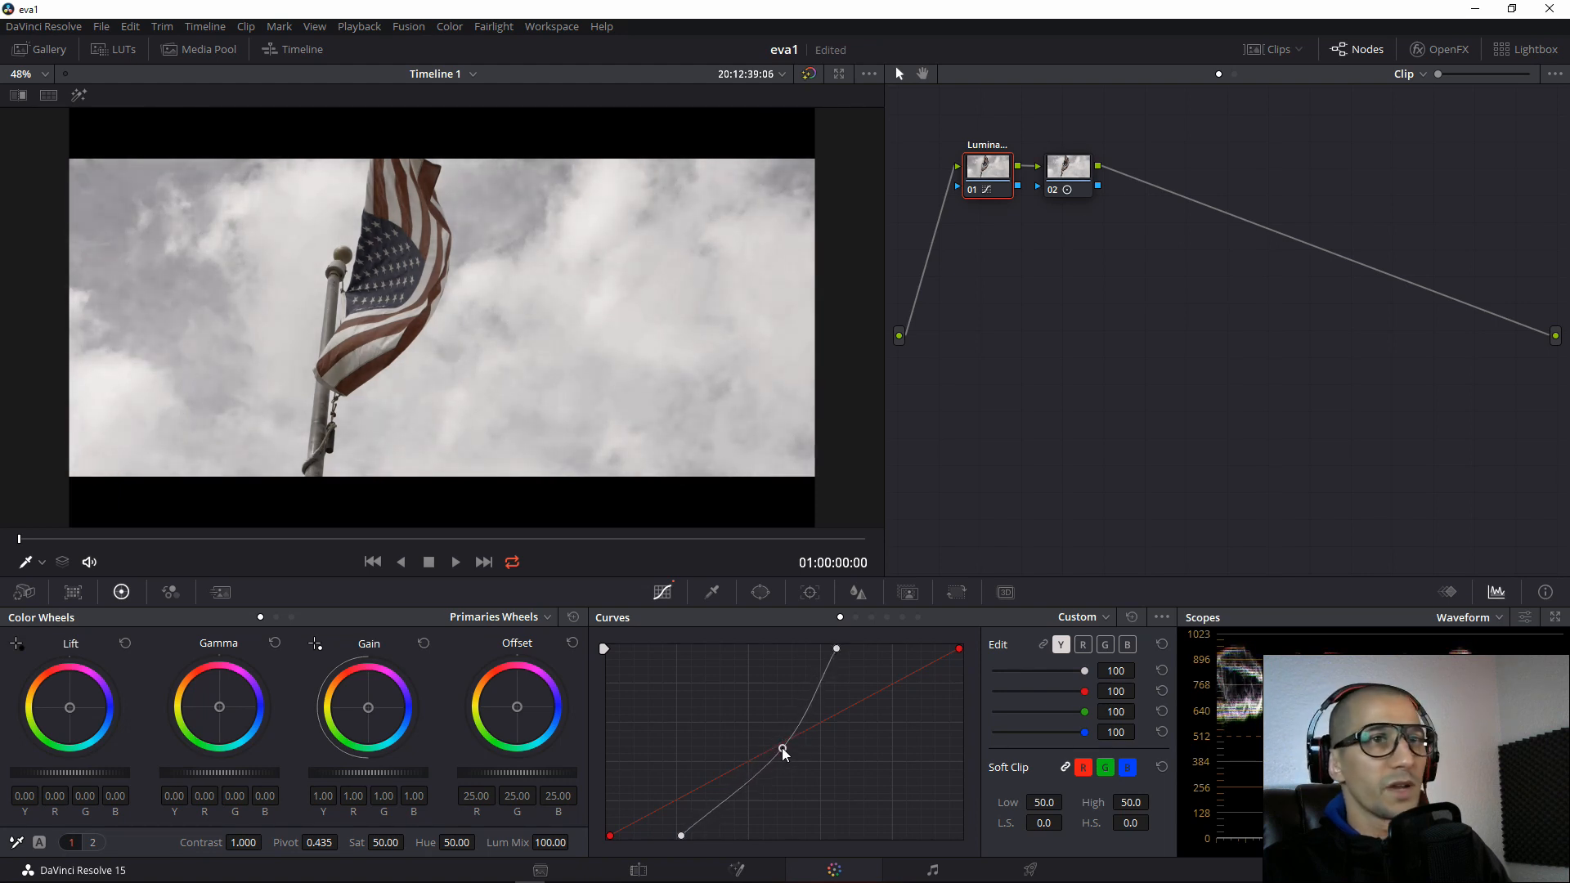
Compare the parade with the waveform, inspect the vectorscope and its display settings, and return the scopes to Parade.
left_click(1472, 619)
left_click(1470, 642)
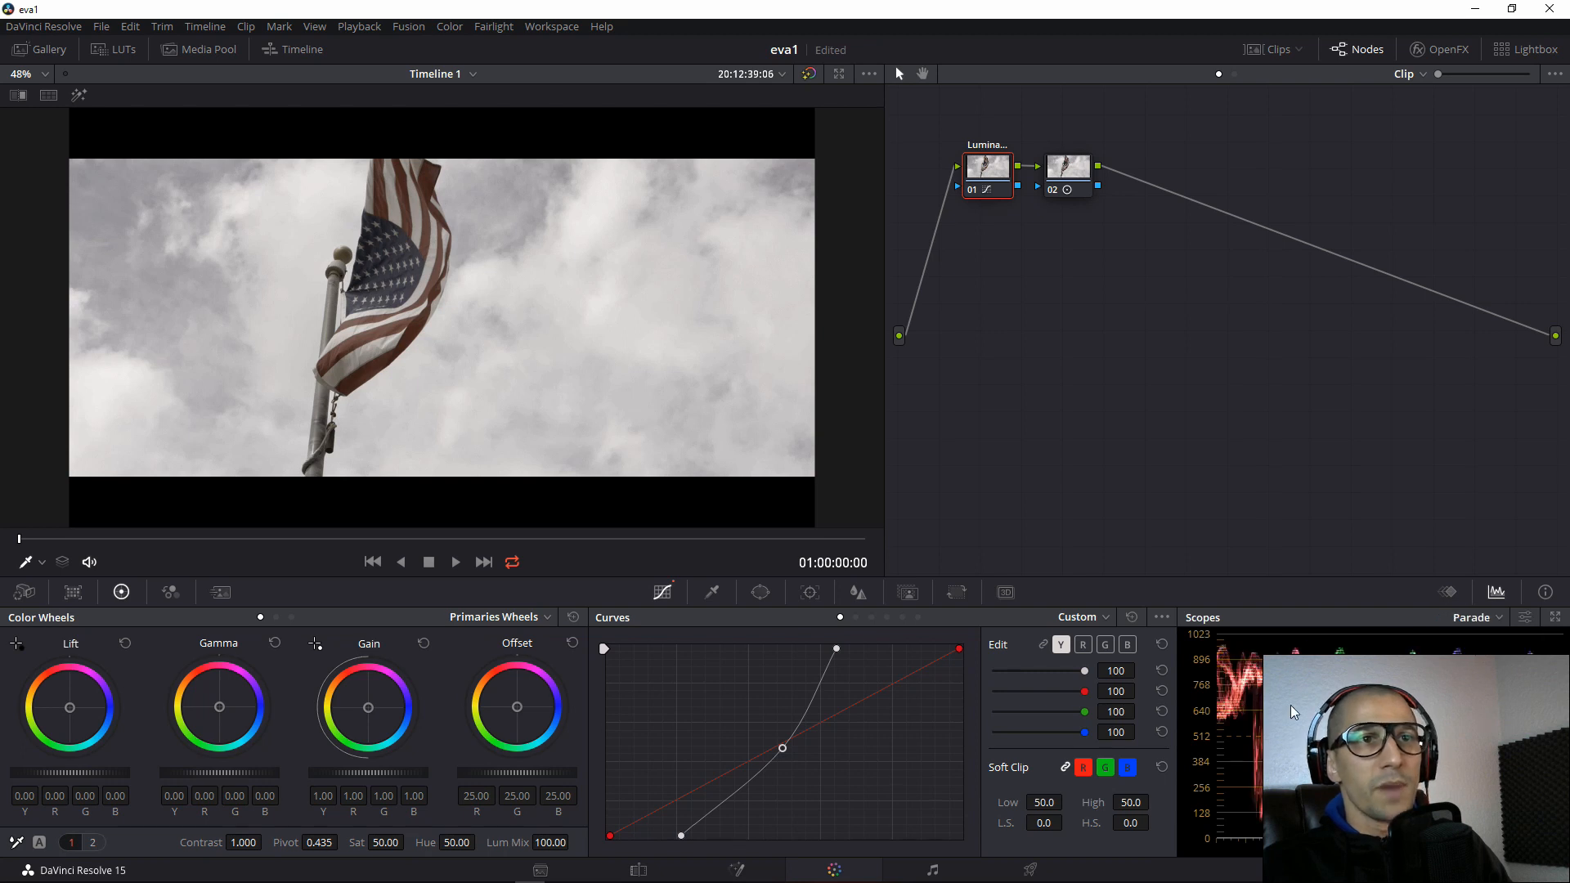
left_click(1472, 618)
left_click(1469, 649)
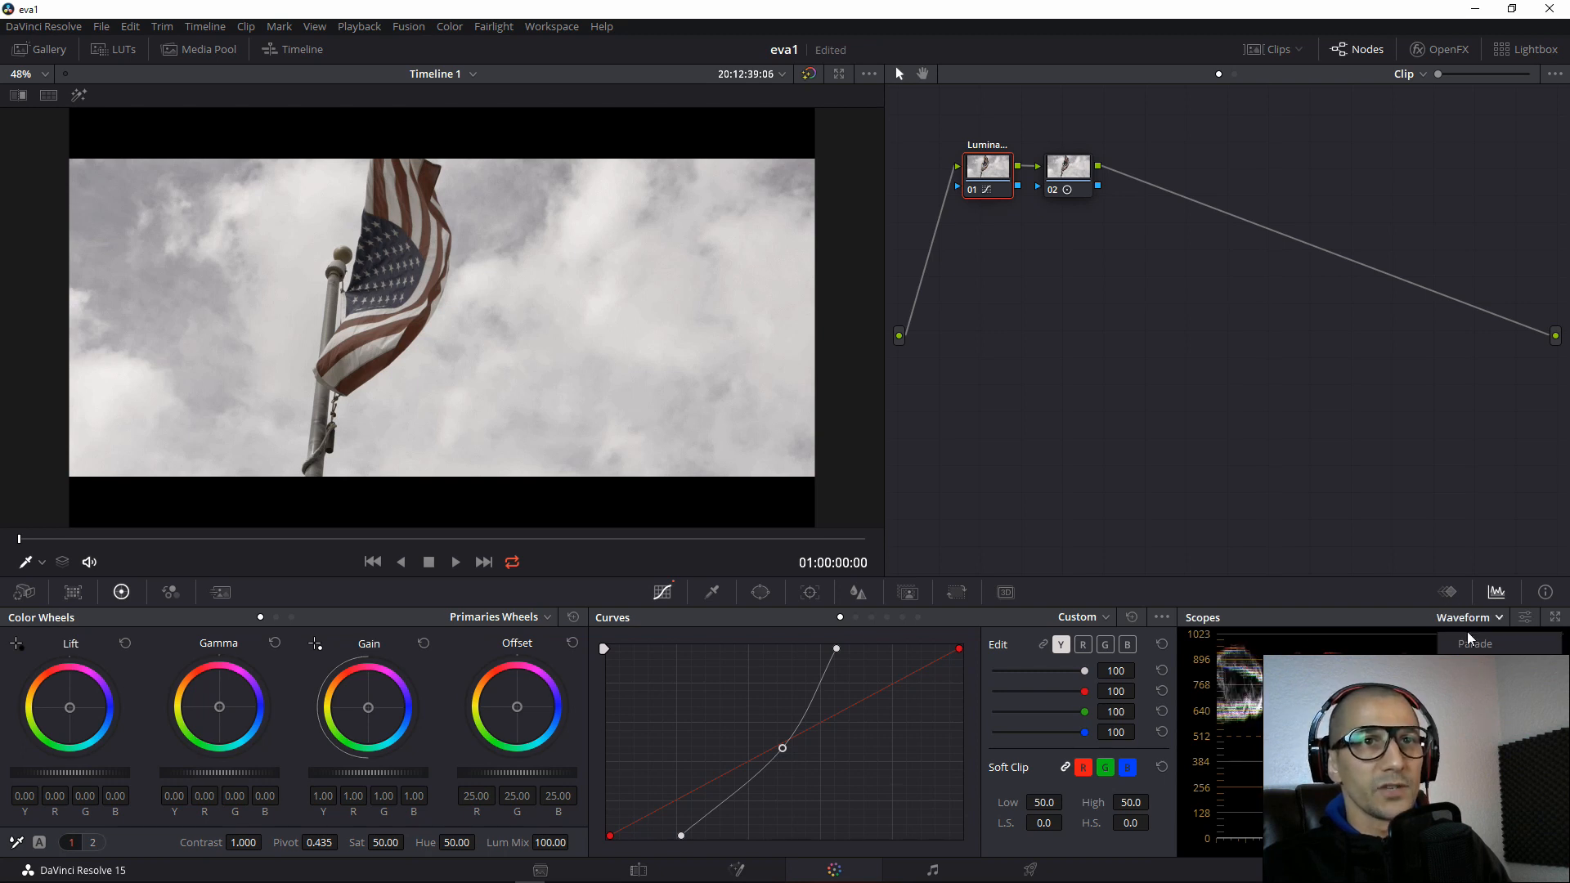
left_click(1472, 618)
left_click(1470, 642)
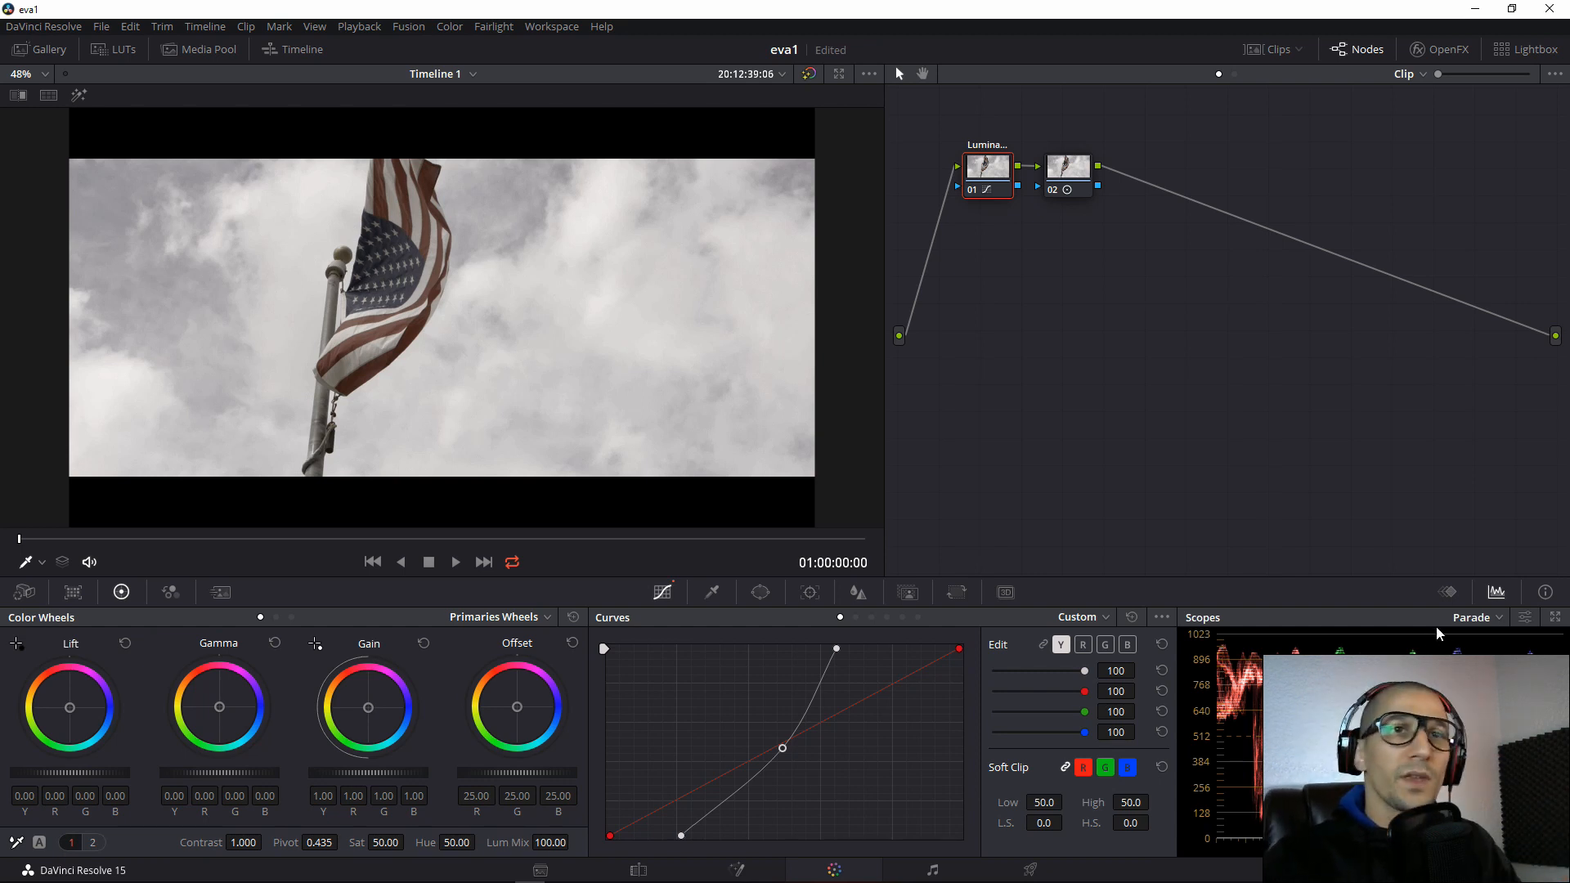
left_click(1471, 618)
left_click(1467, 682)
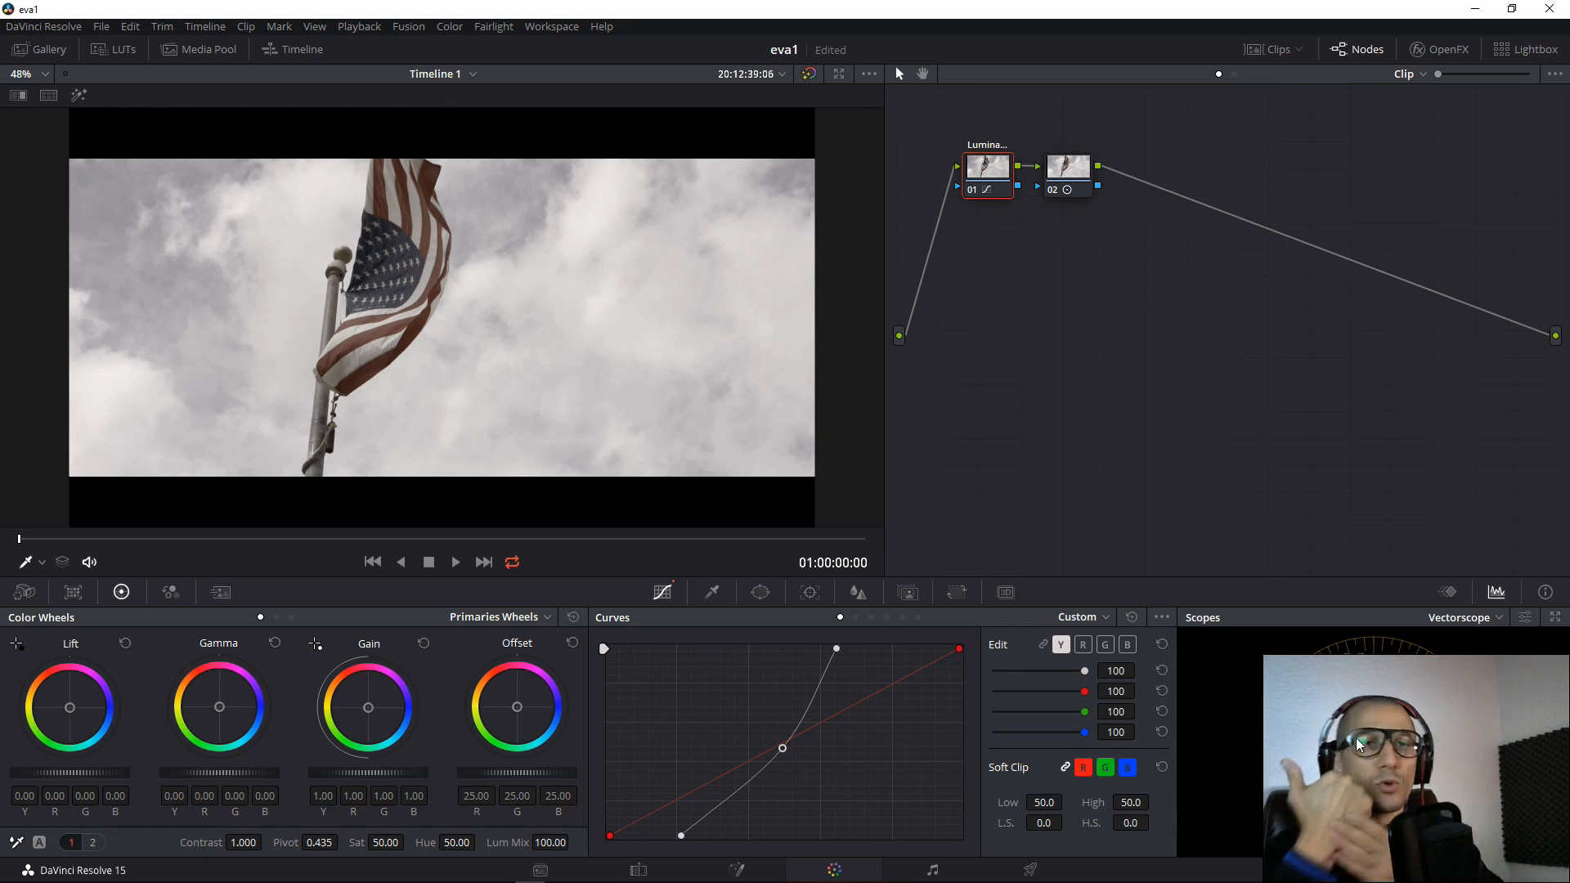
left_click(1524, 617)
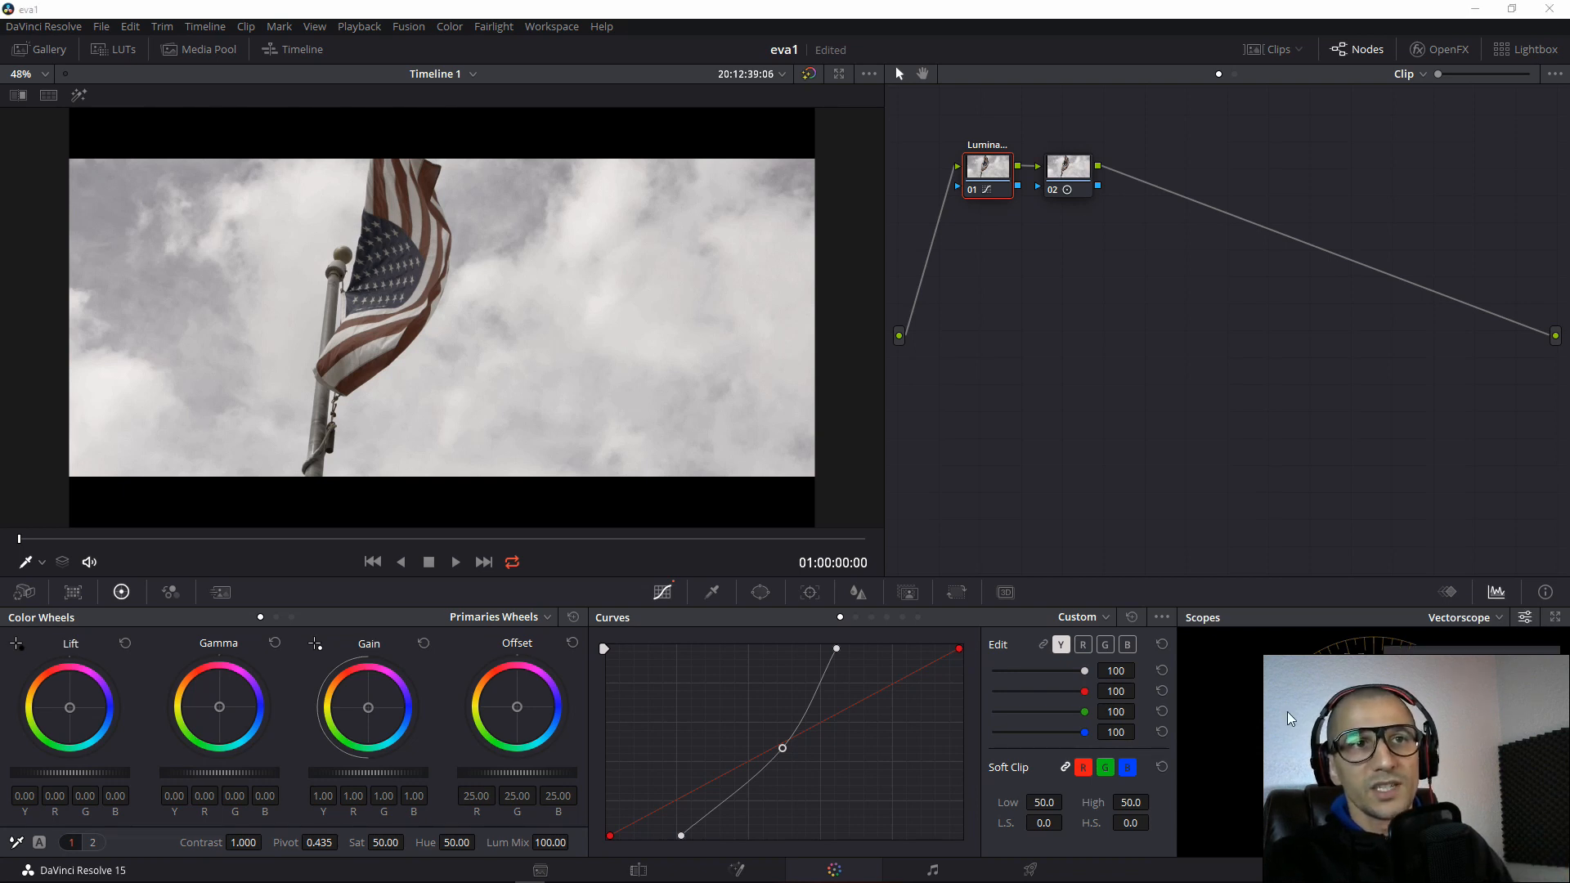
left_click(1250, 688)
left_click(1456, 618)
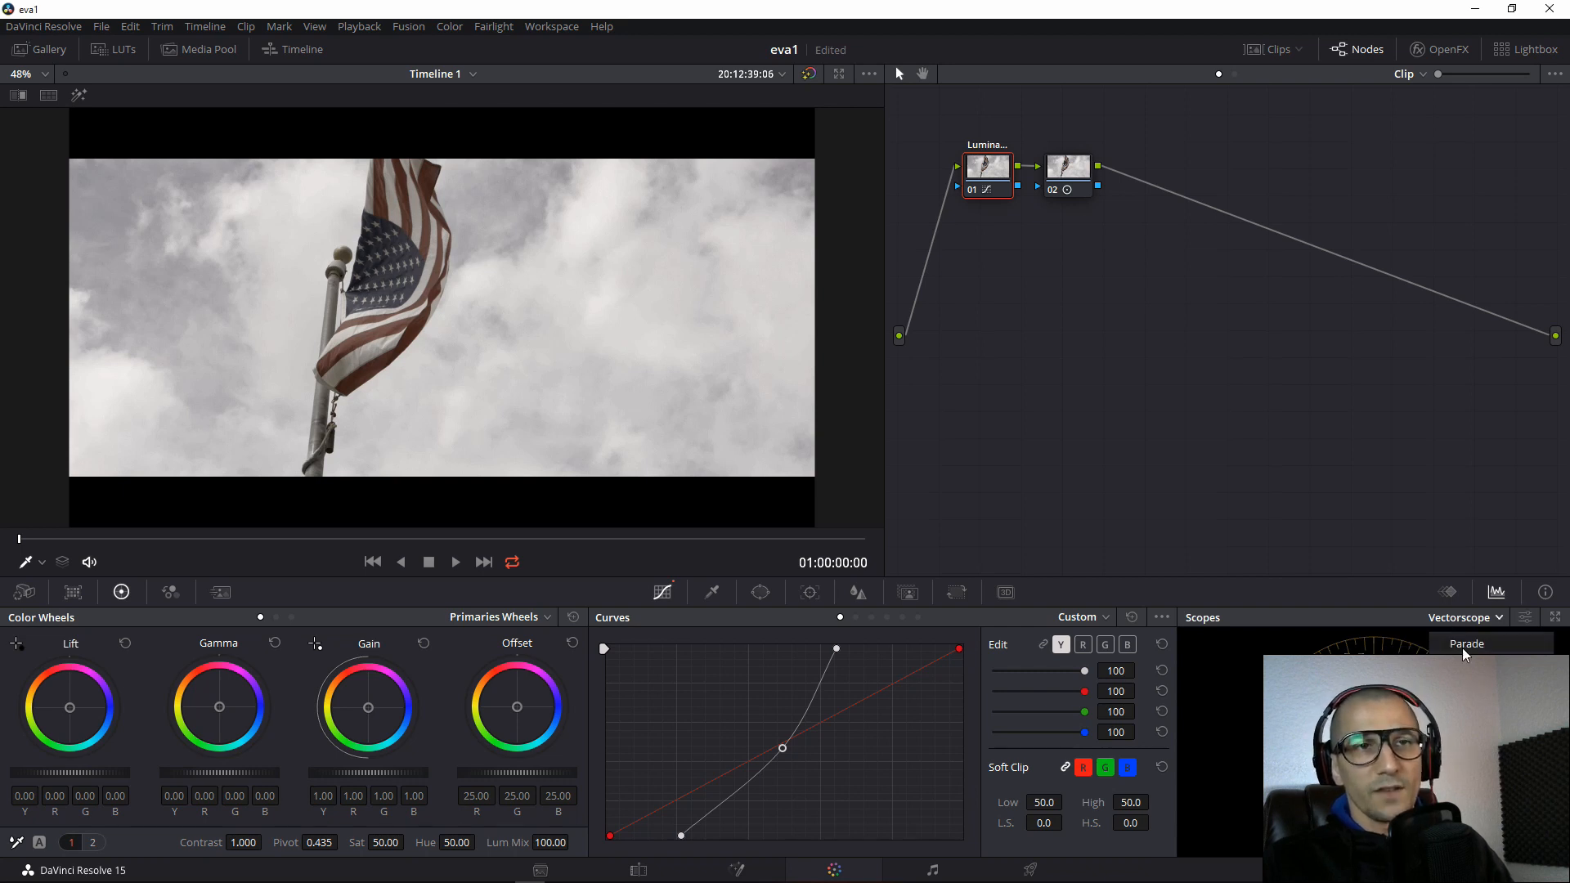
left_click(1462, 647)
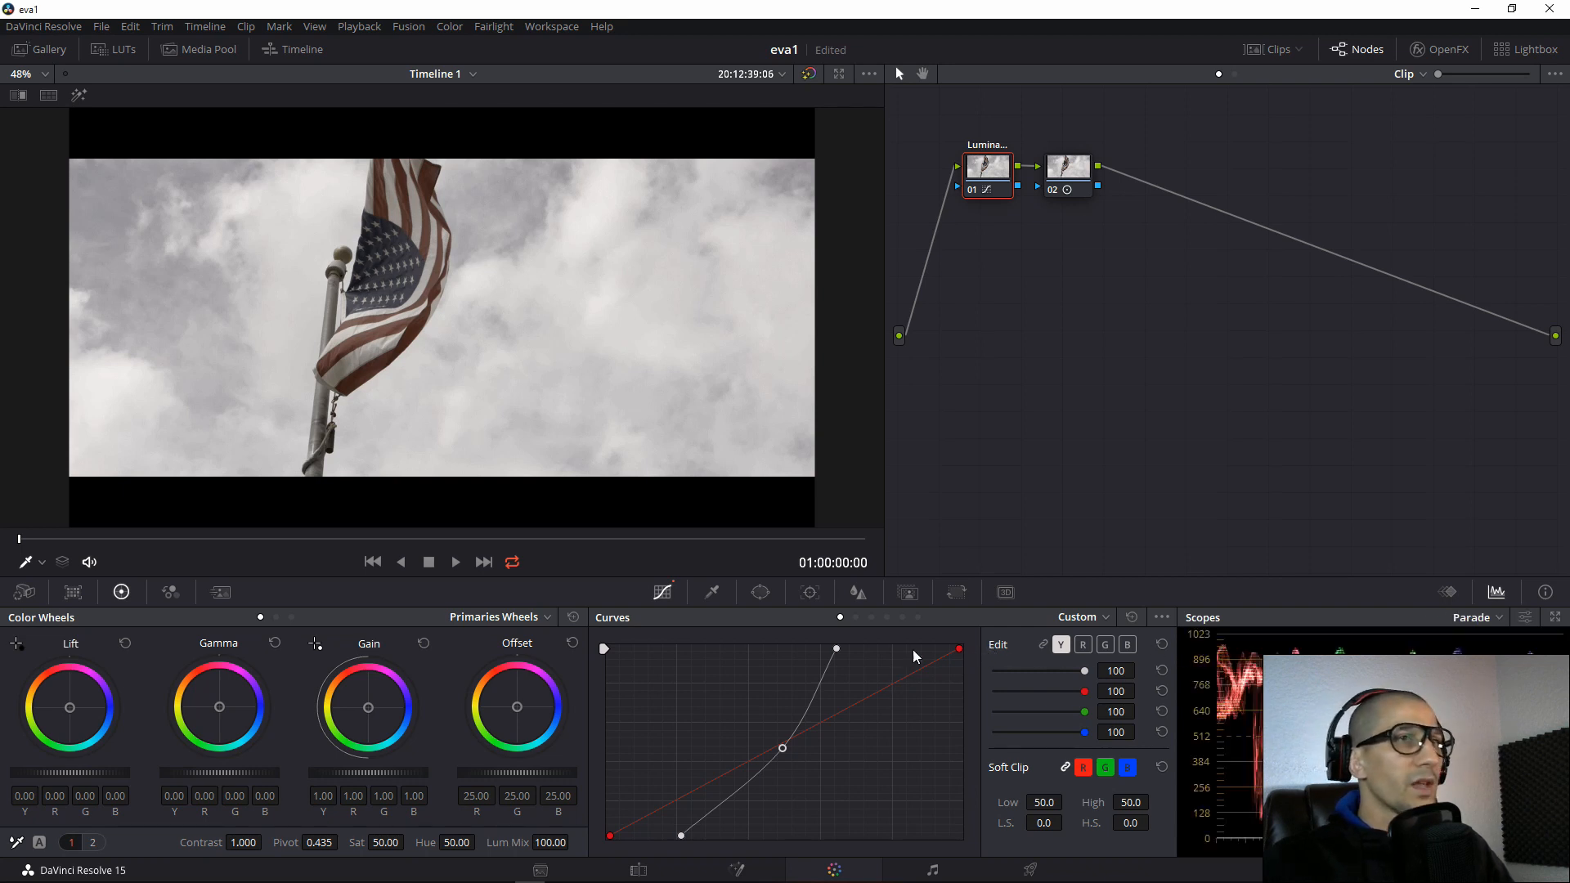
Set the contrast of node 02 to 1.128 and label the node Contrast.
left_click(1060, 174)
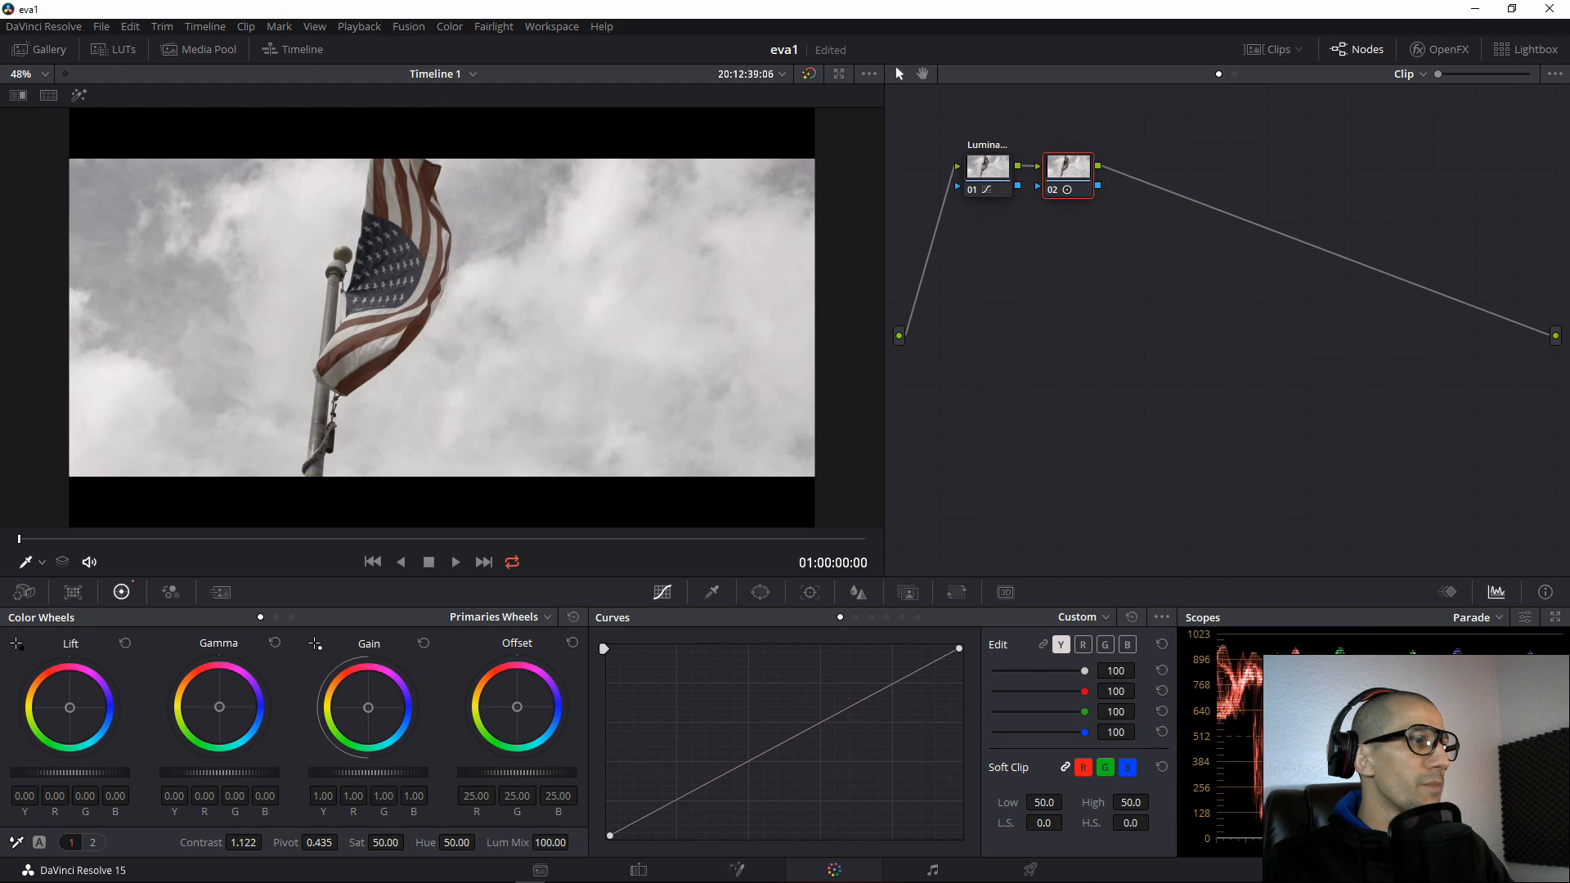
left_click_drag(244, 842, 250, 842)
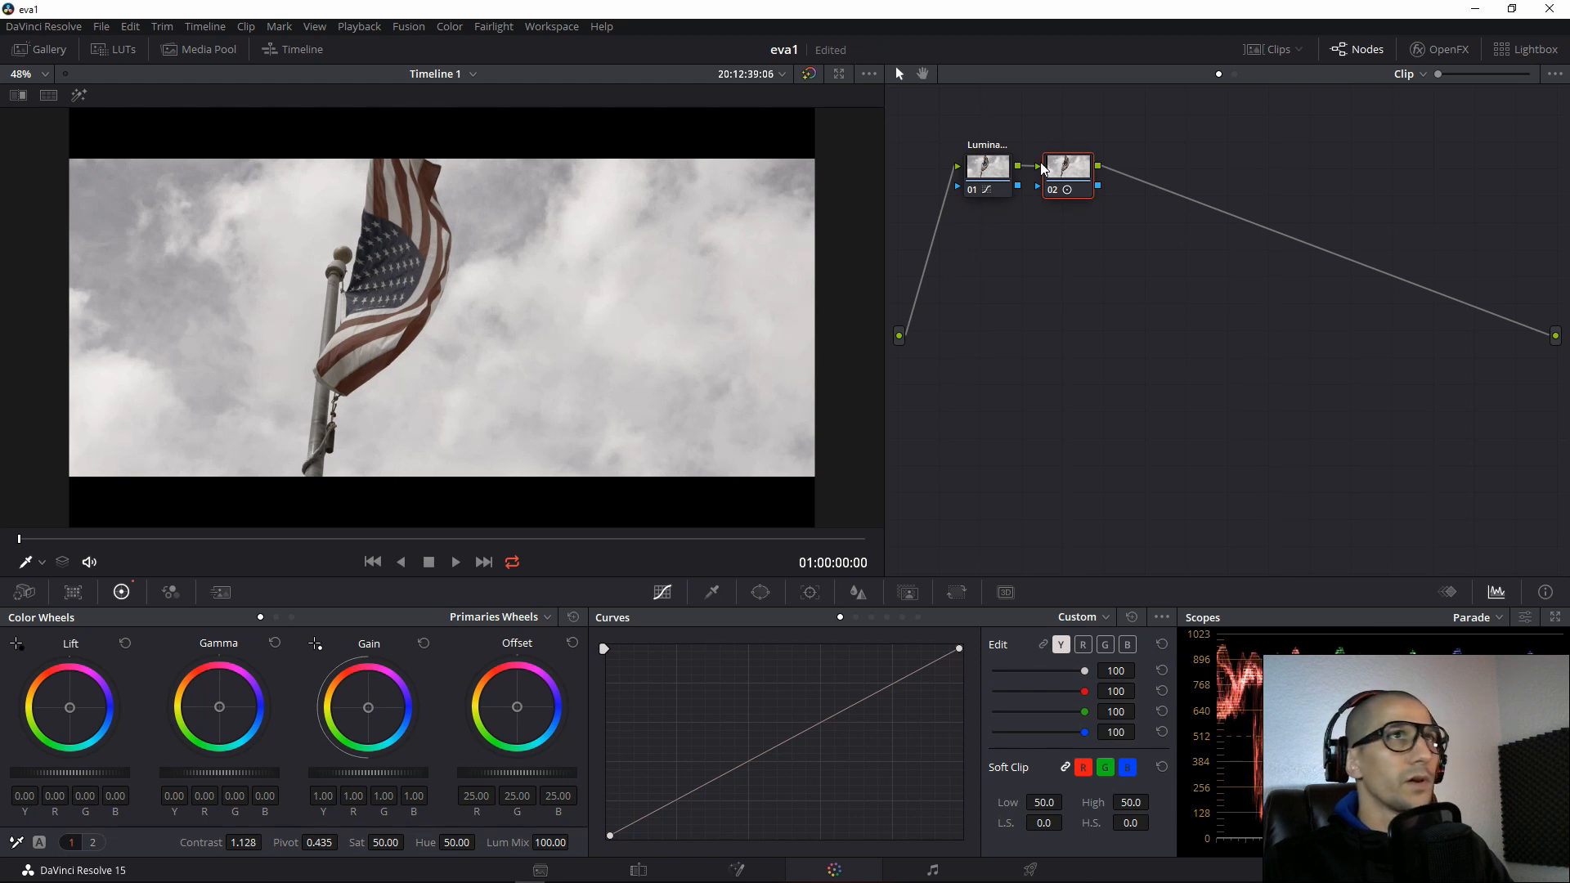
right_click(1060, 169)
left_click(1103, 199)
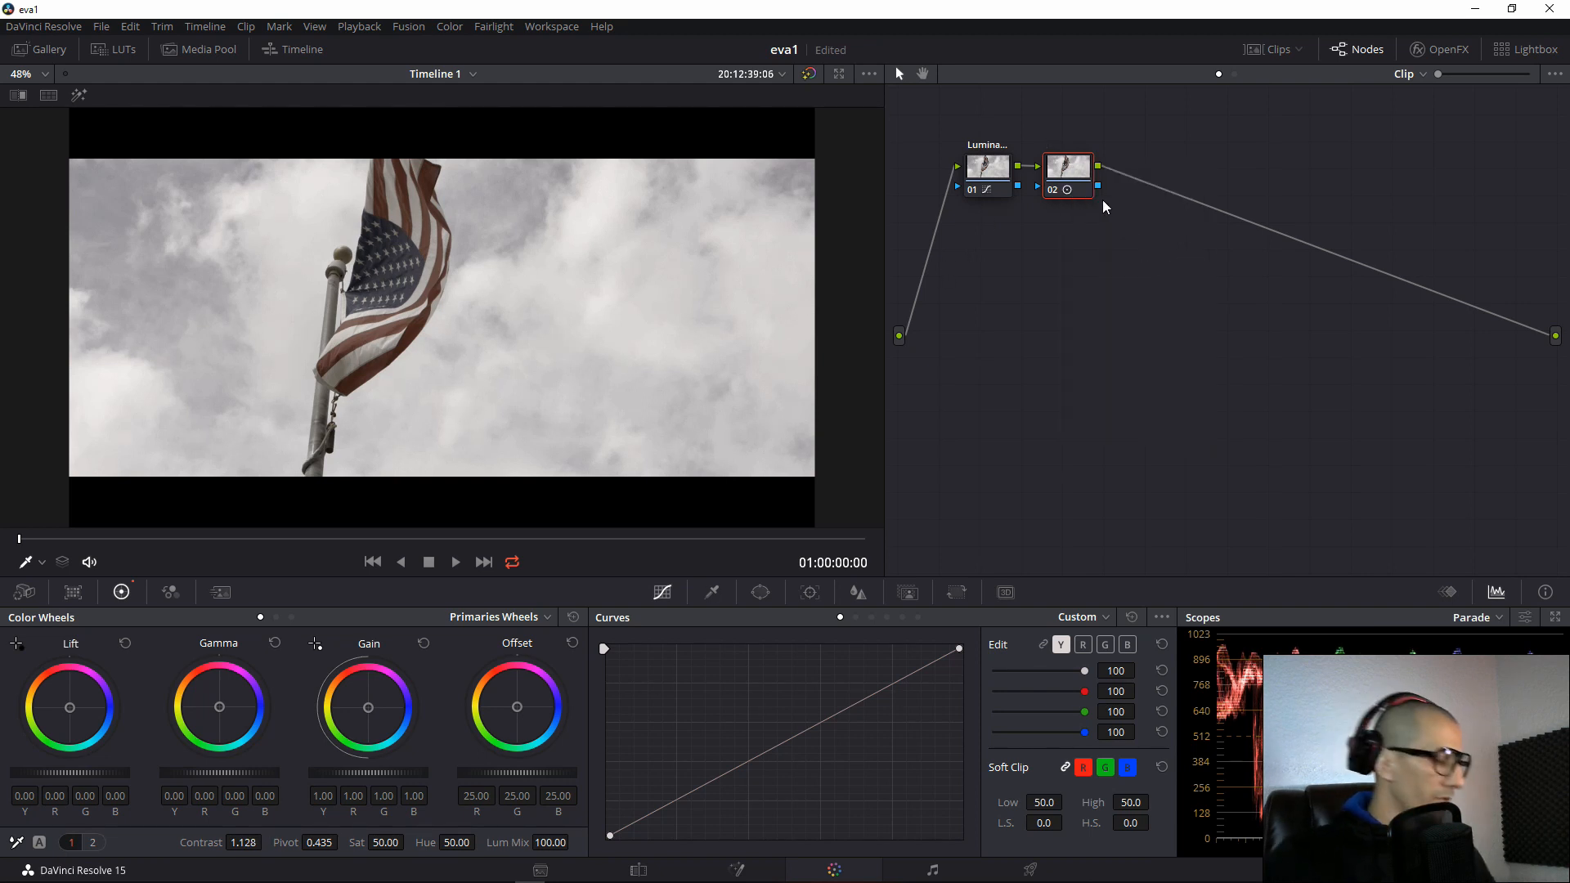
type("Cont")
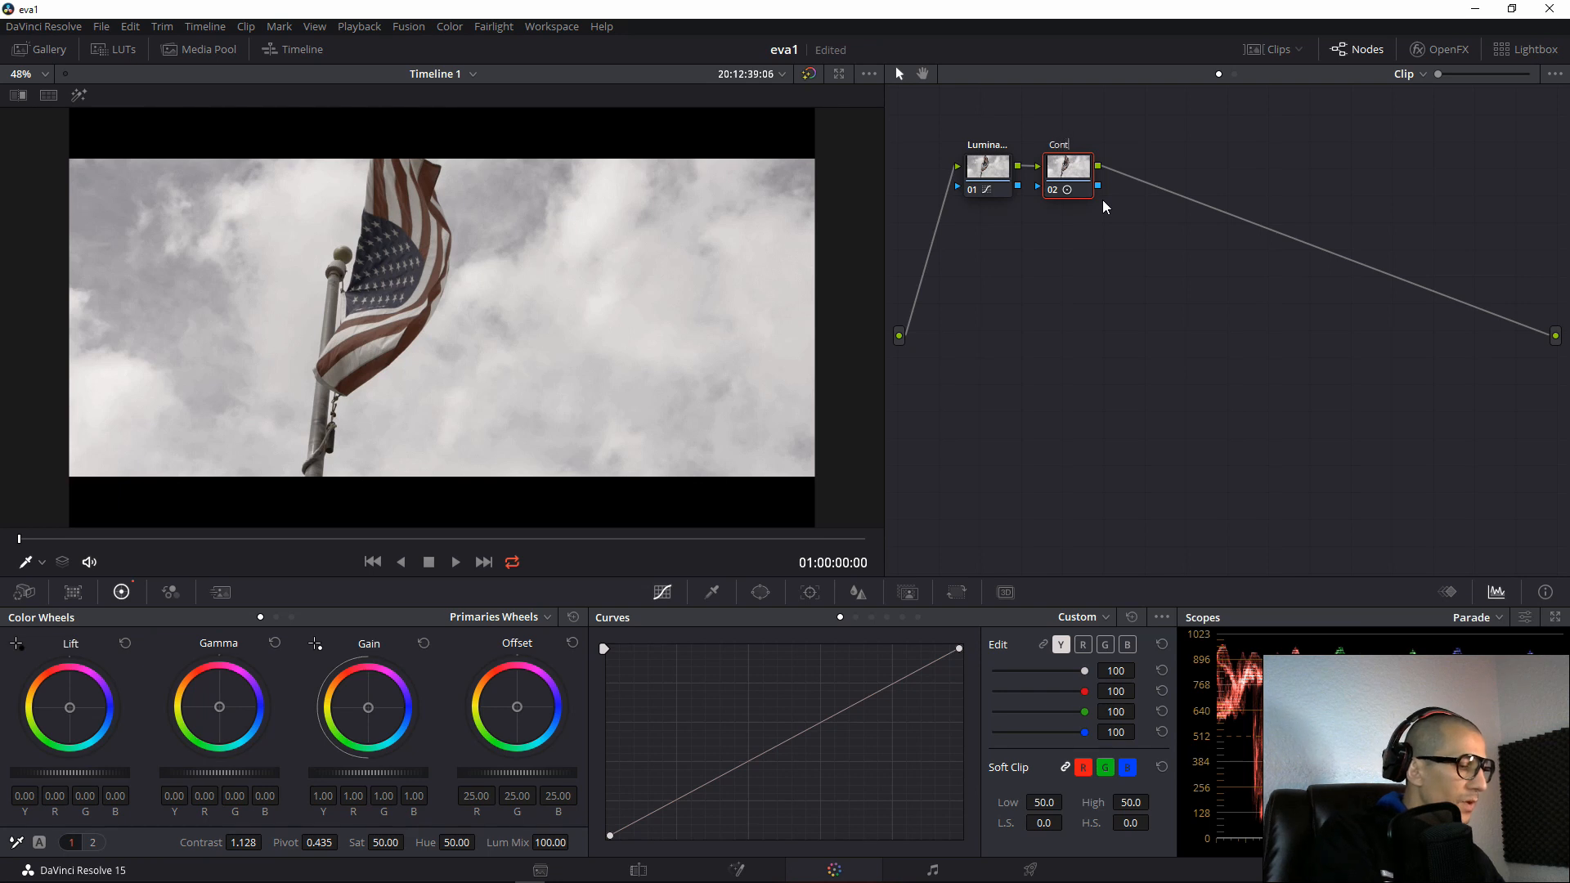
type("rast")
key("Return")
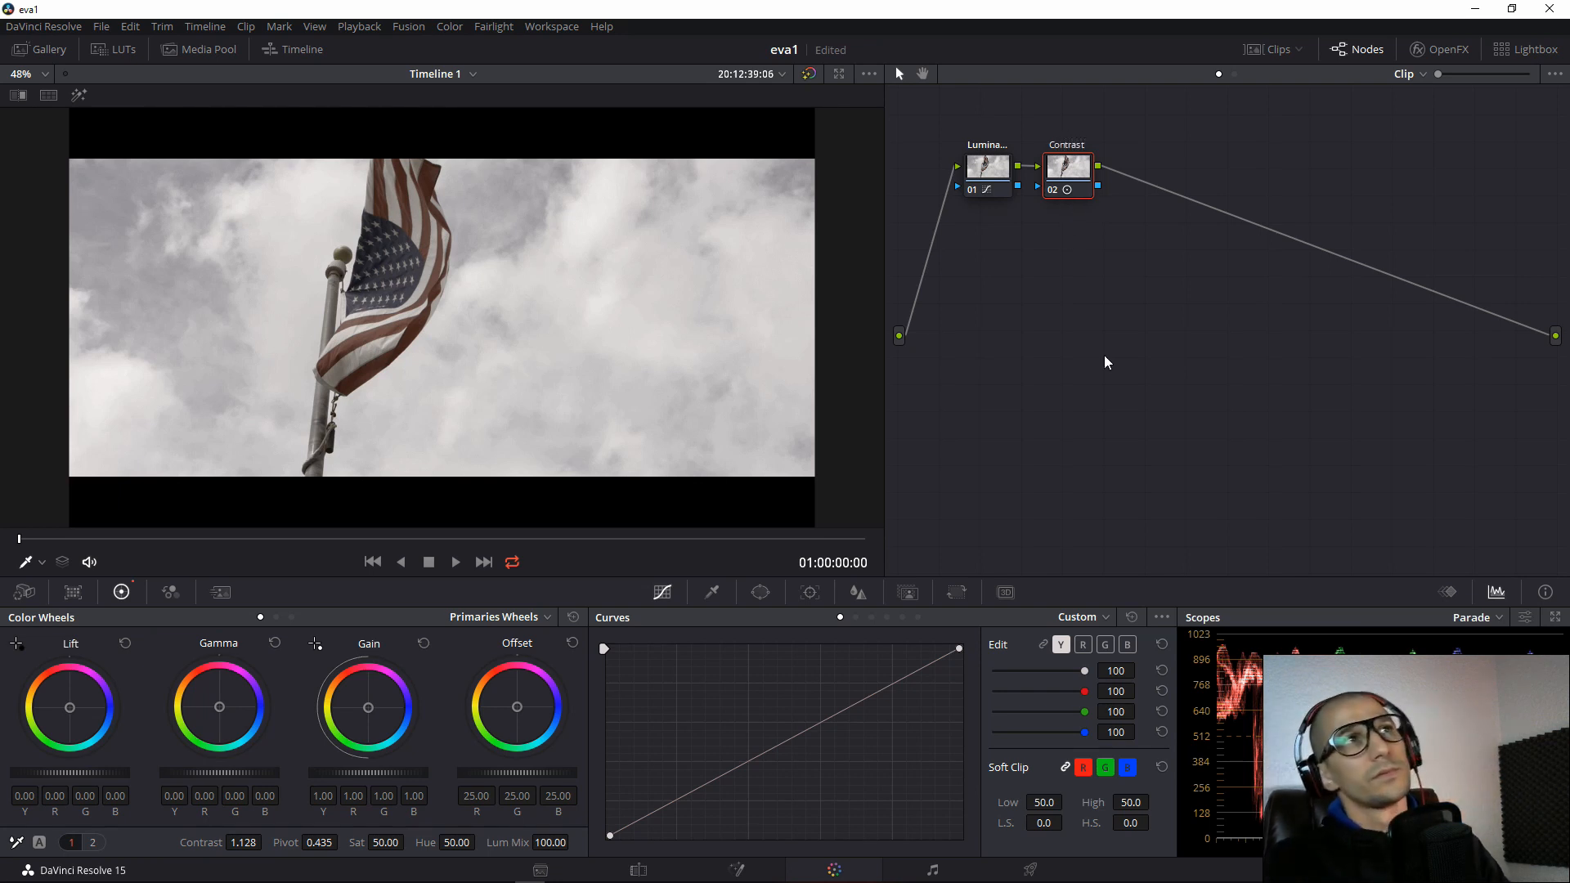
Add a serial node after the Contrast node and raise its saturation to about 70.6, using the vectorscope for reference.
key("alt+s")
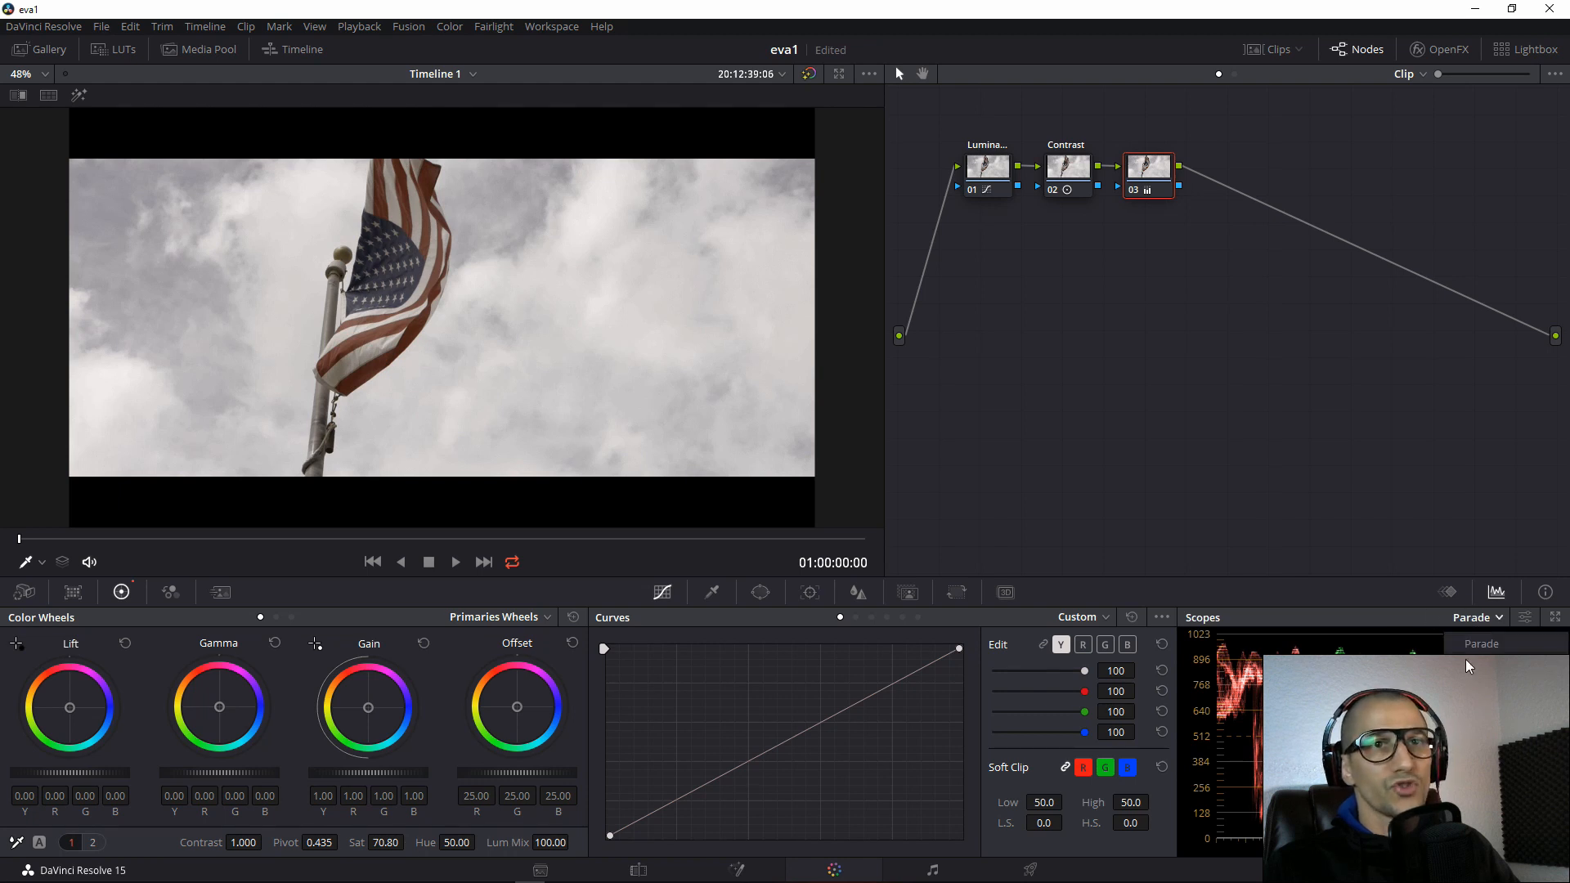
left_click(1456, 687)
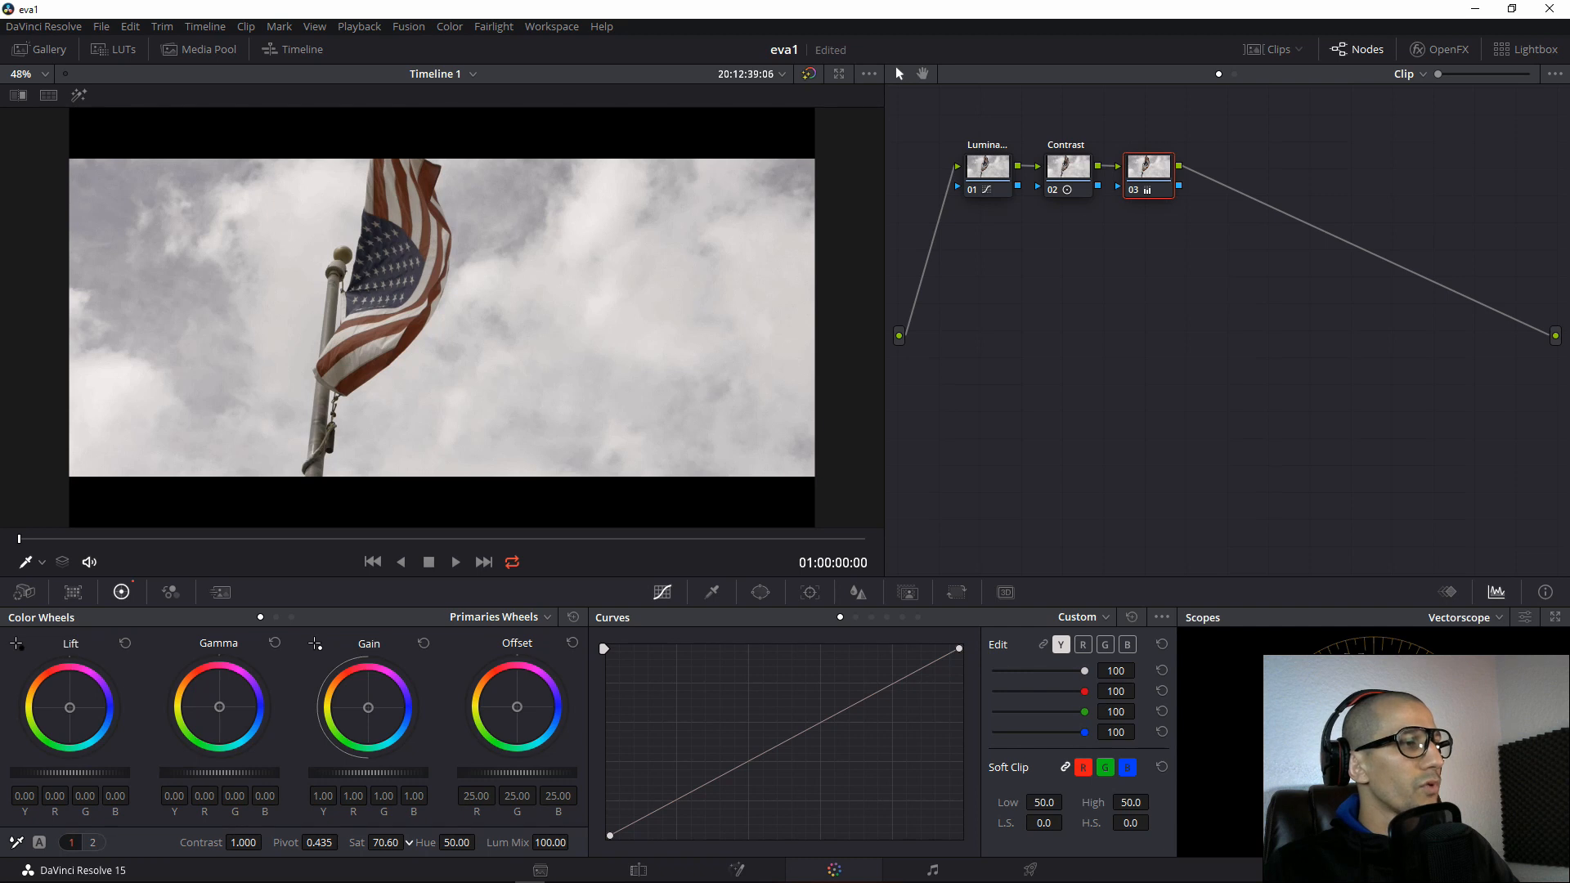
Adjust the color boost on node 03 and settle on 21.00.
left_click(95, 843)
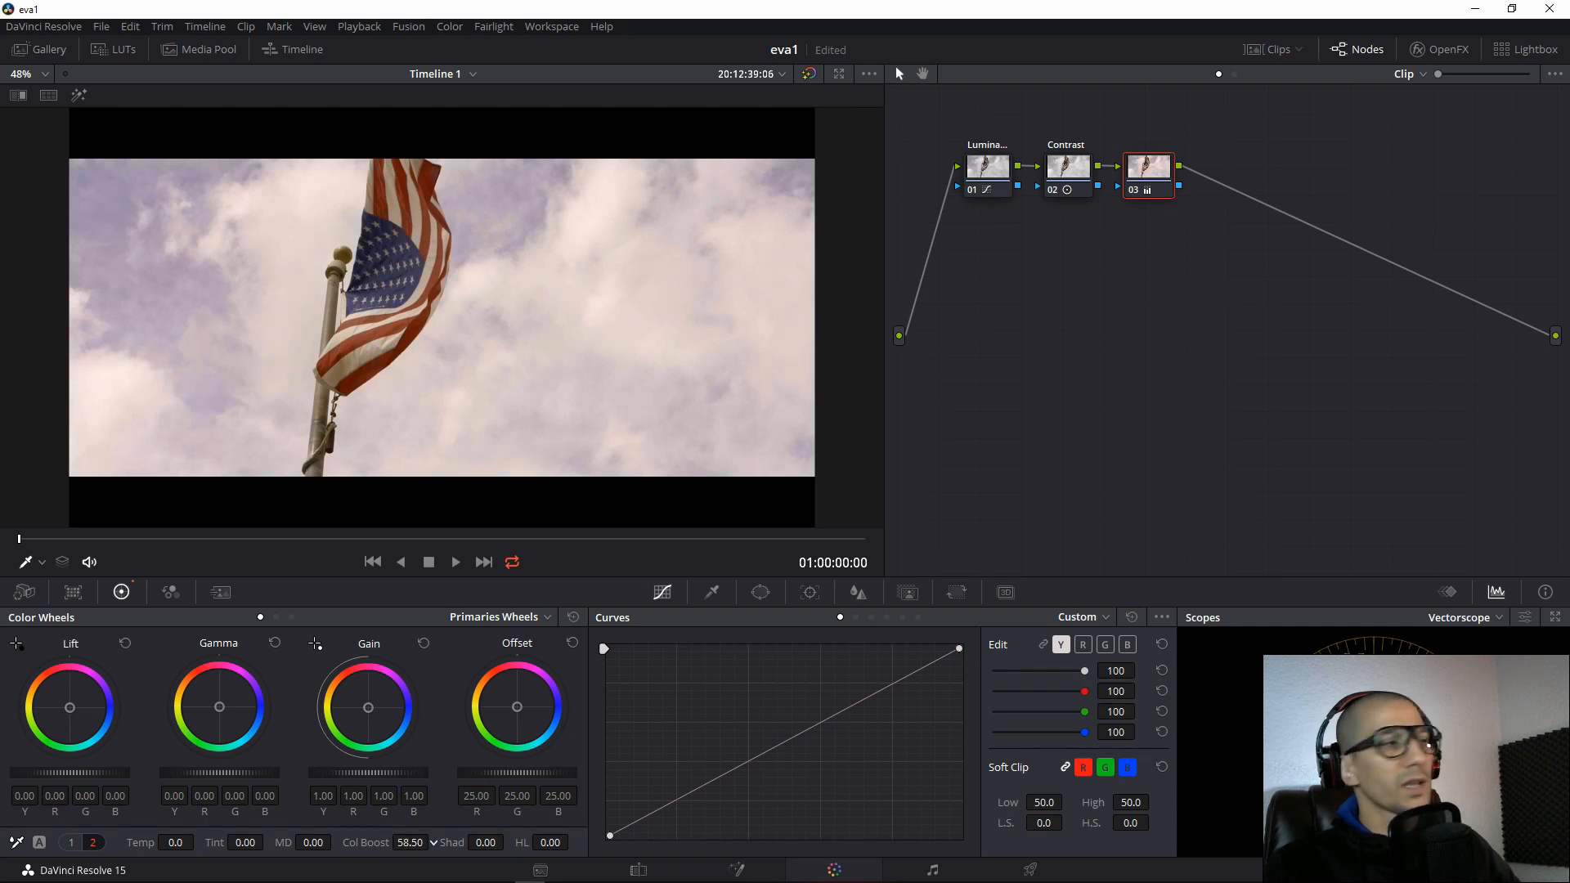
left_click_drag(434, 843, 433, 841)
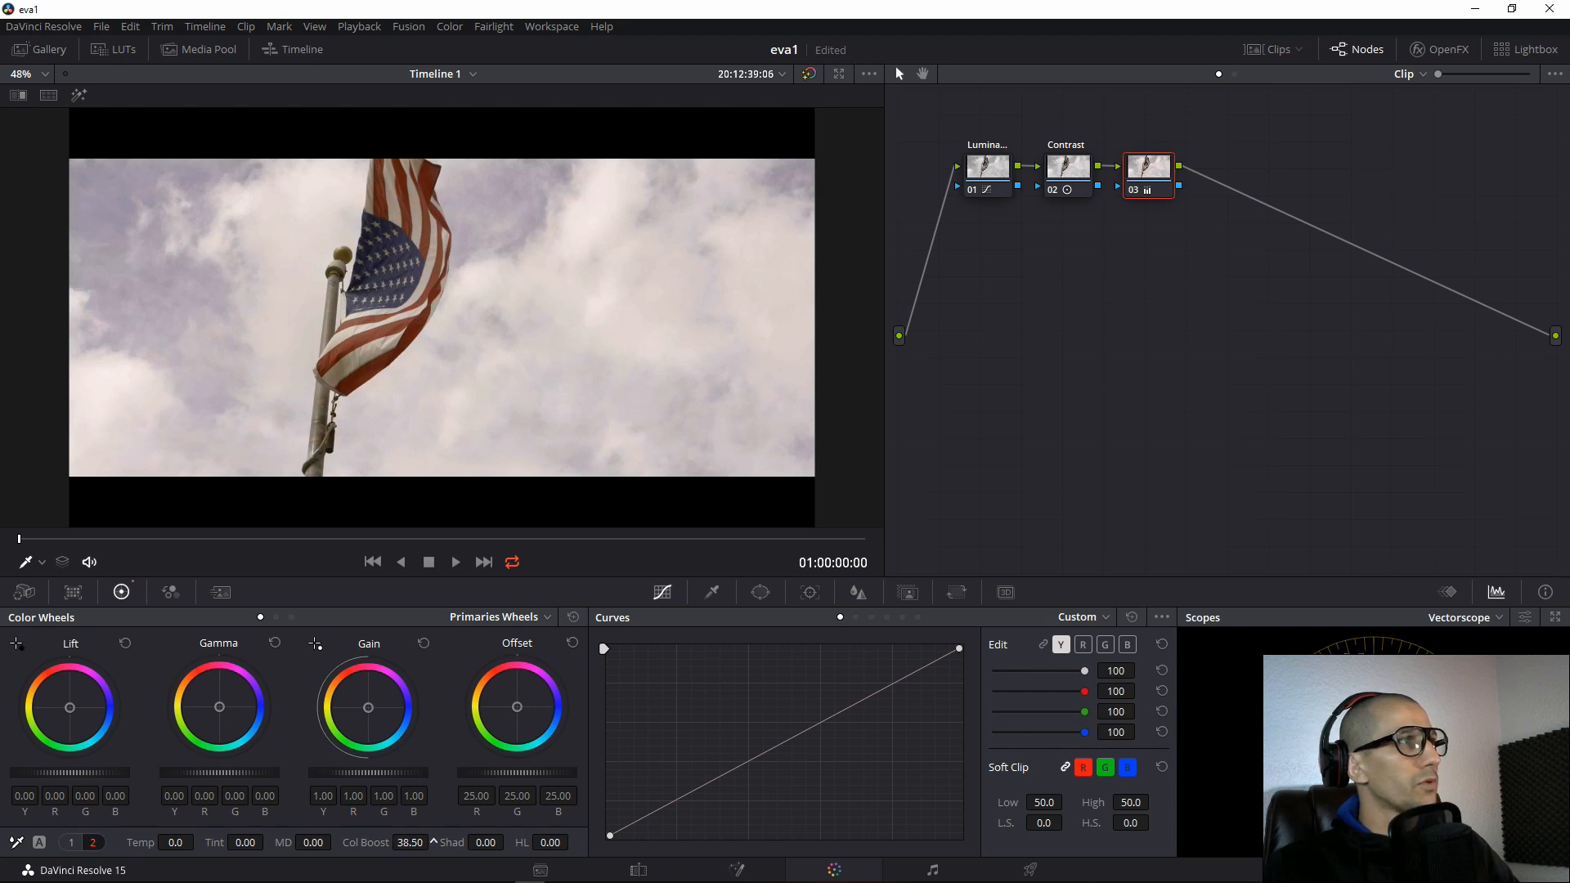
left_click_drag(433, 842, 433, 843)
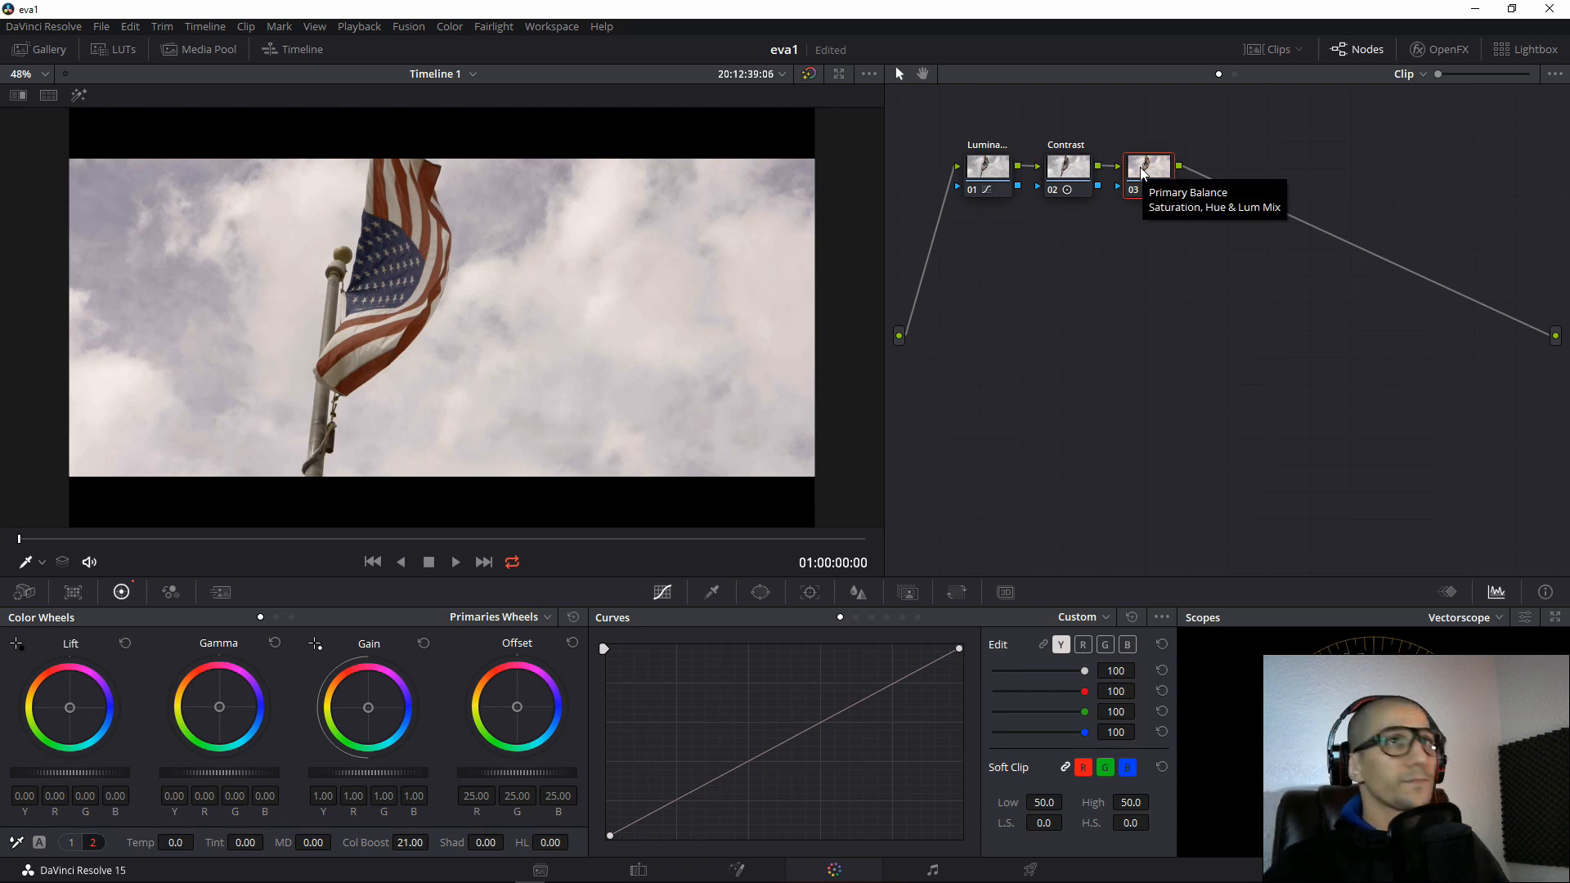
Add a serial node after node 03 and switch the scopes to Parade.
key("alt+s")
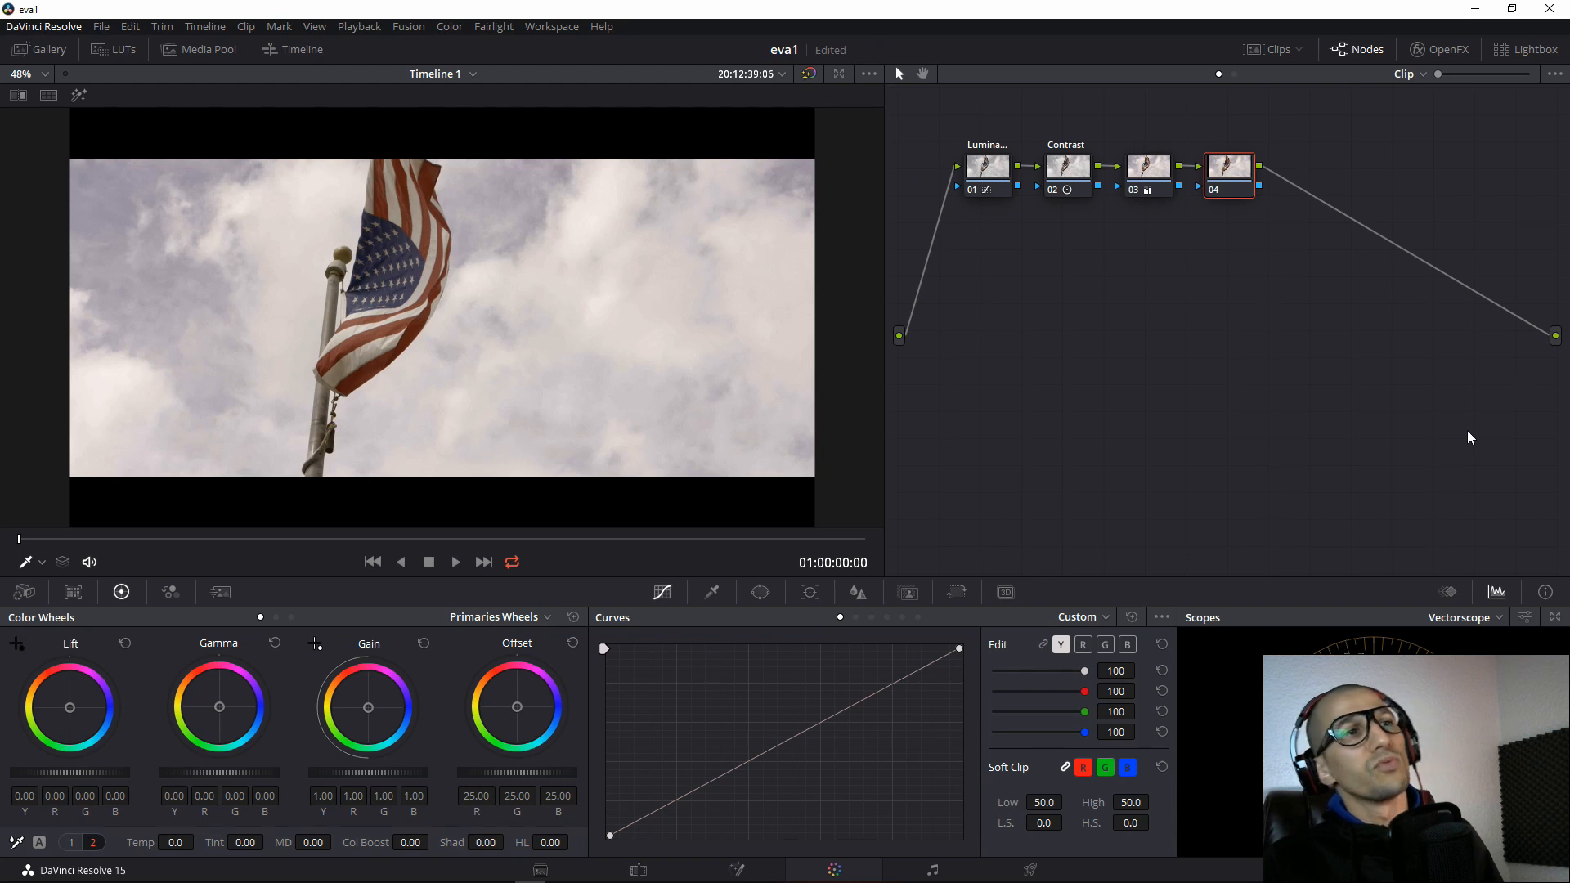
left_click(1477, 623)
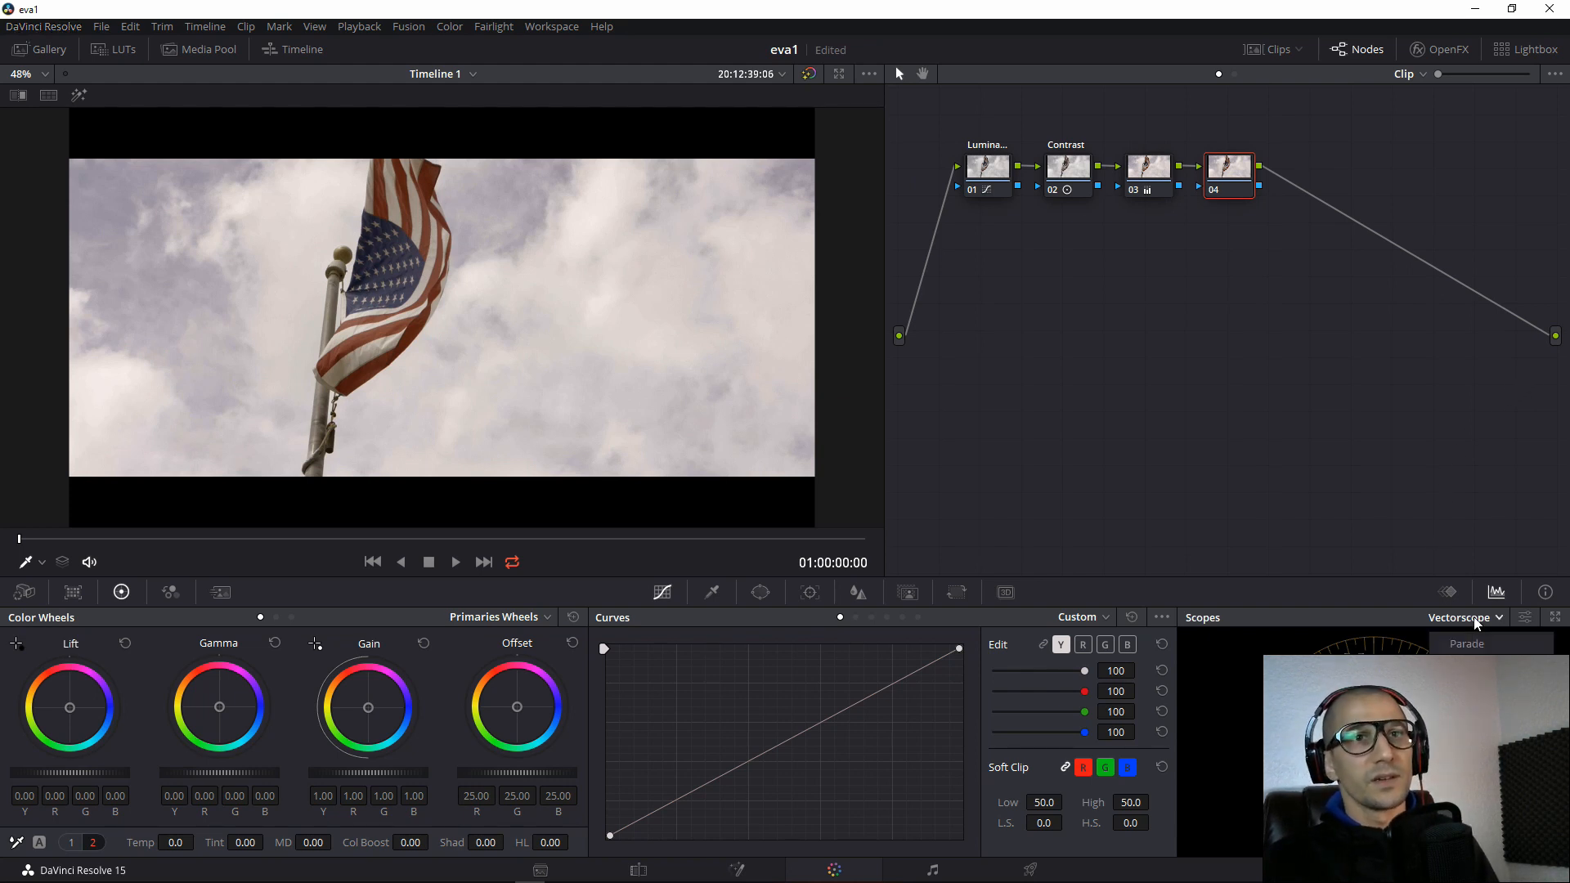
left_click(1517, 643)
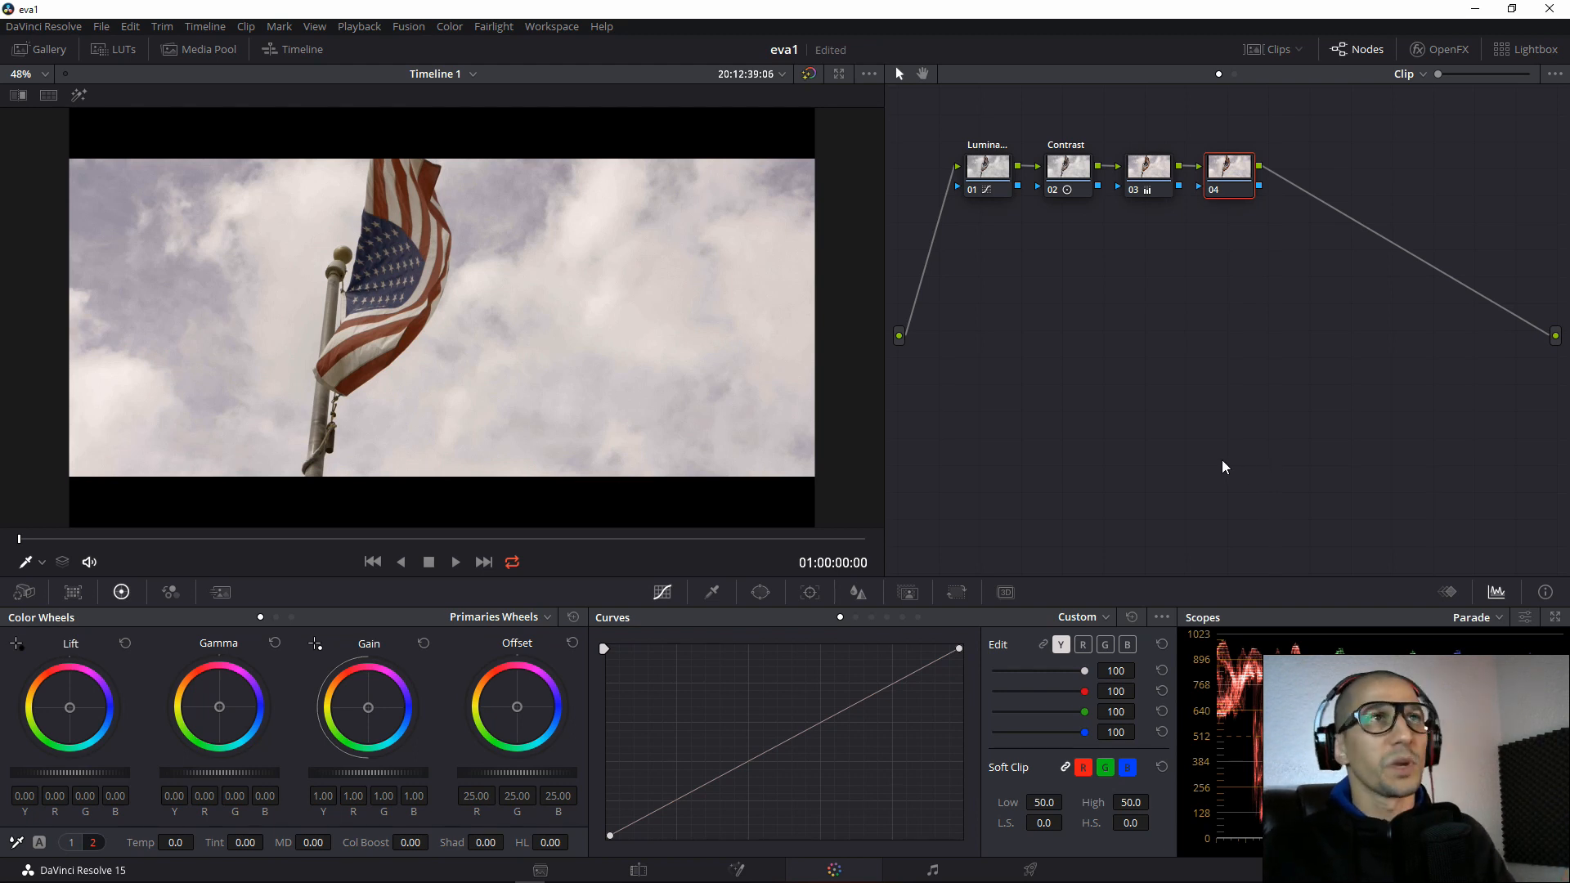
left_click_drag(1297, 133, 920, 274)
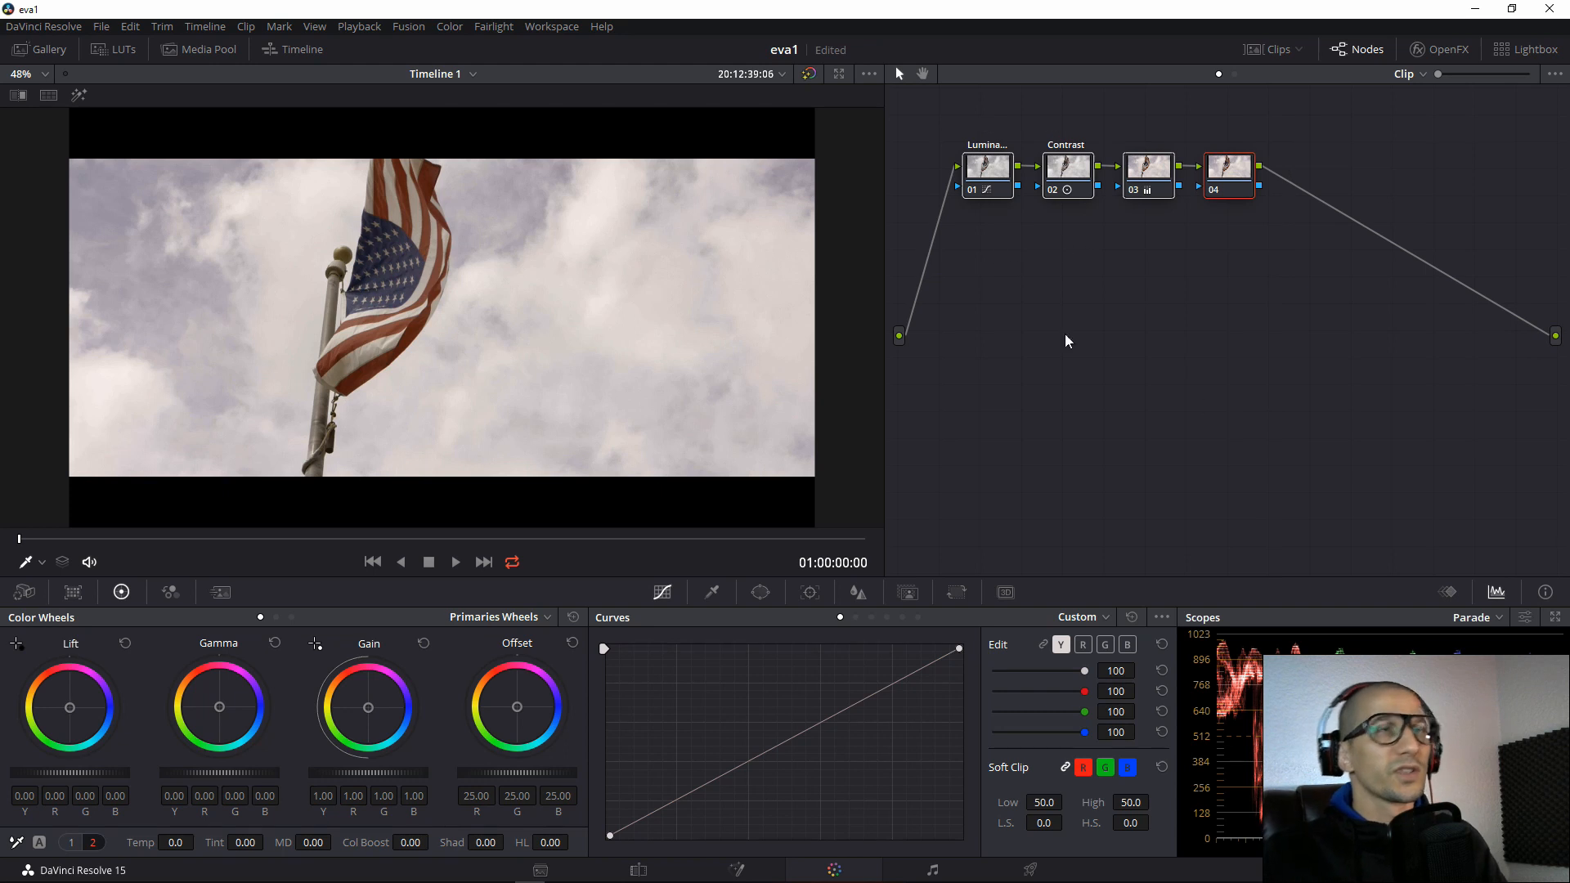
key("Delete")
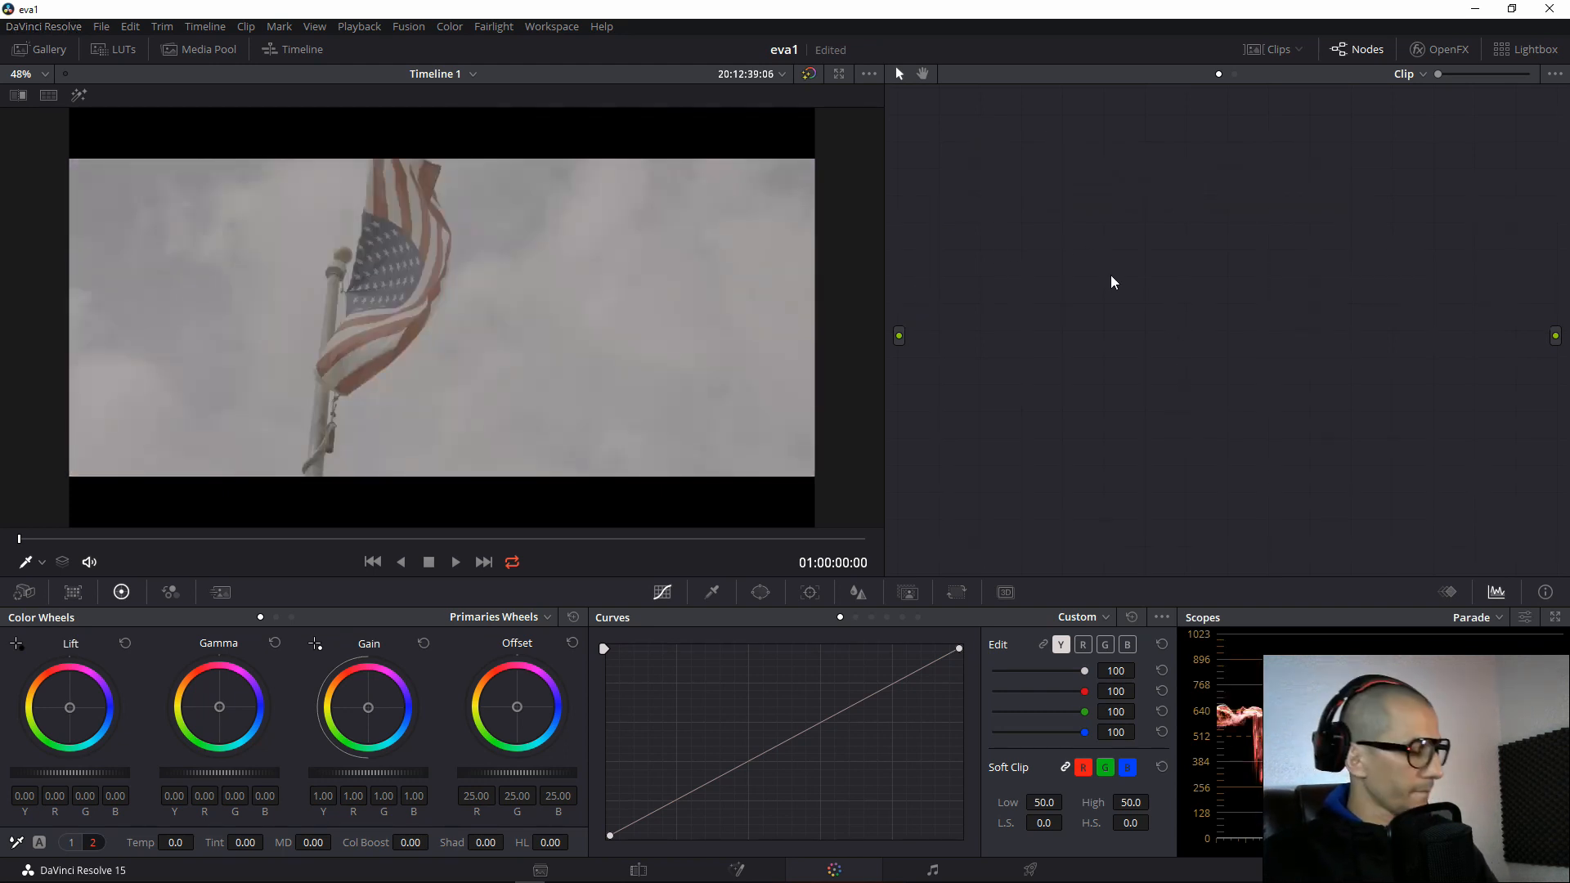
key("alt+s")
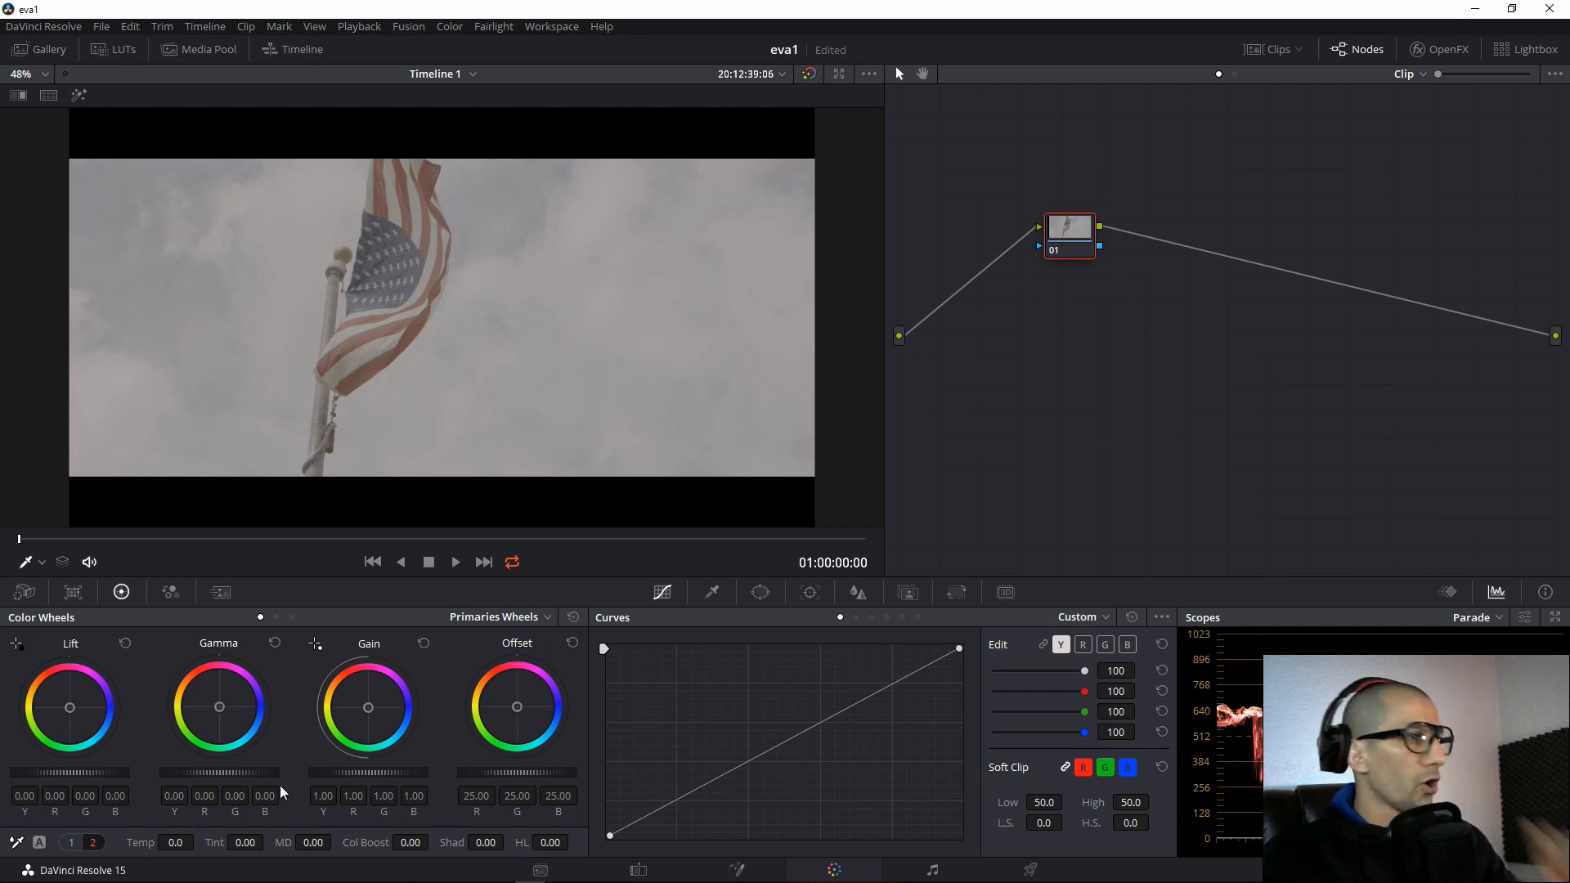
left_click_drag(357, 772, 454, 772)
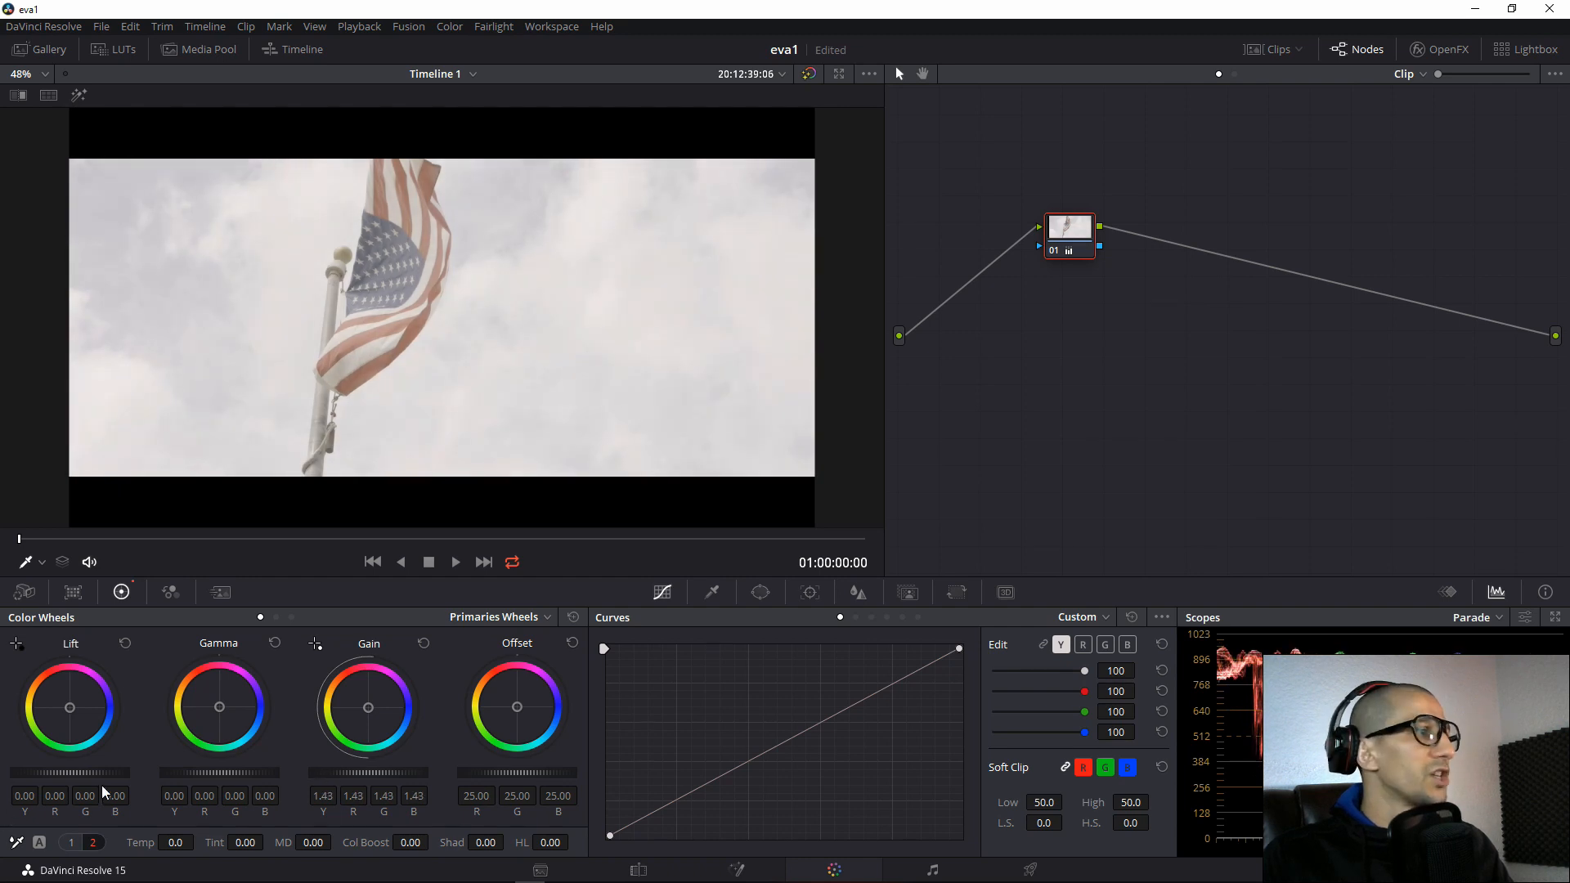
left_click_drag(69, 772, 111, 775)
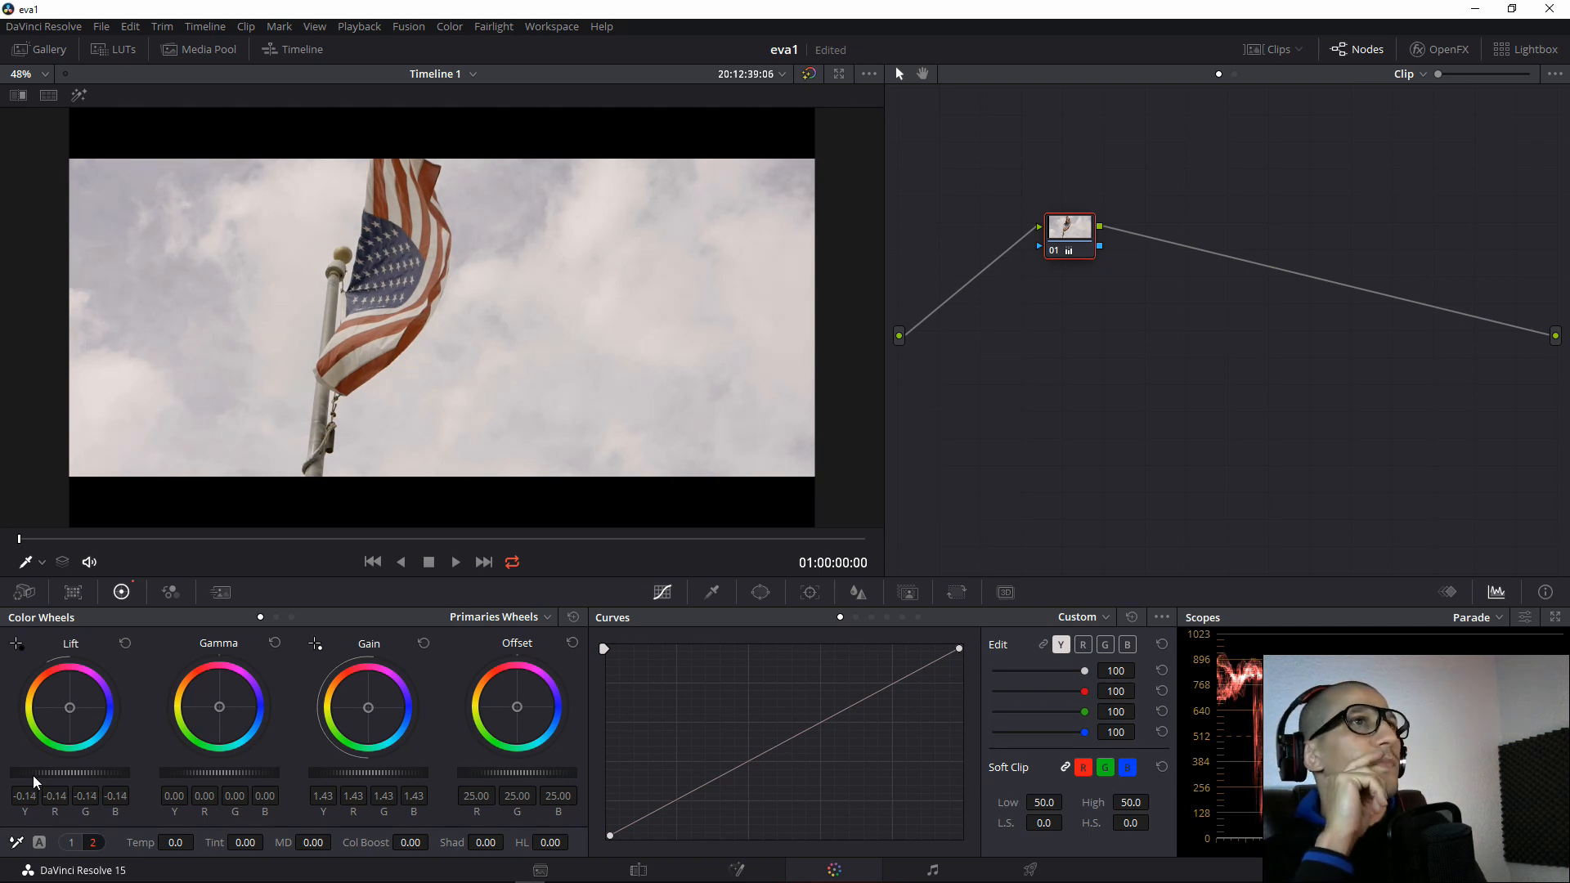
key("ctrl+z")
key("ctrl+z")
key("ctrl+z")
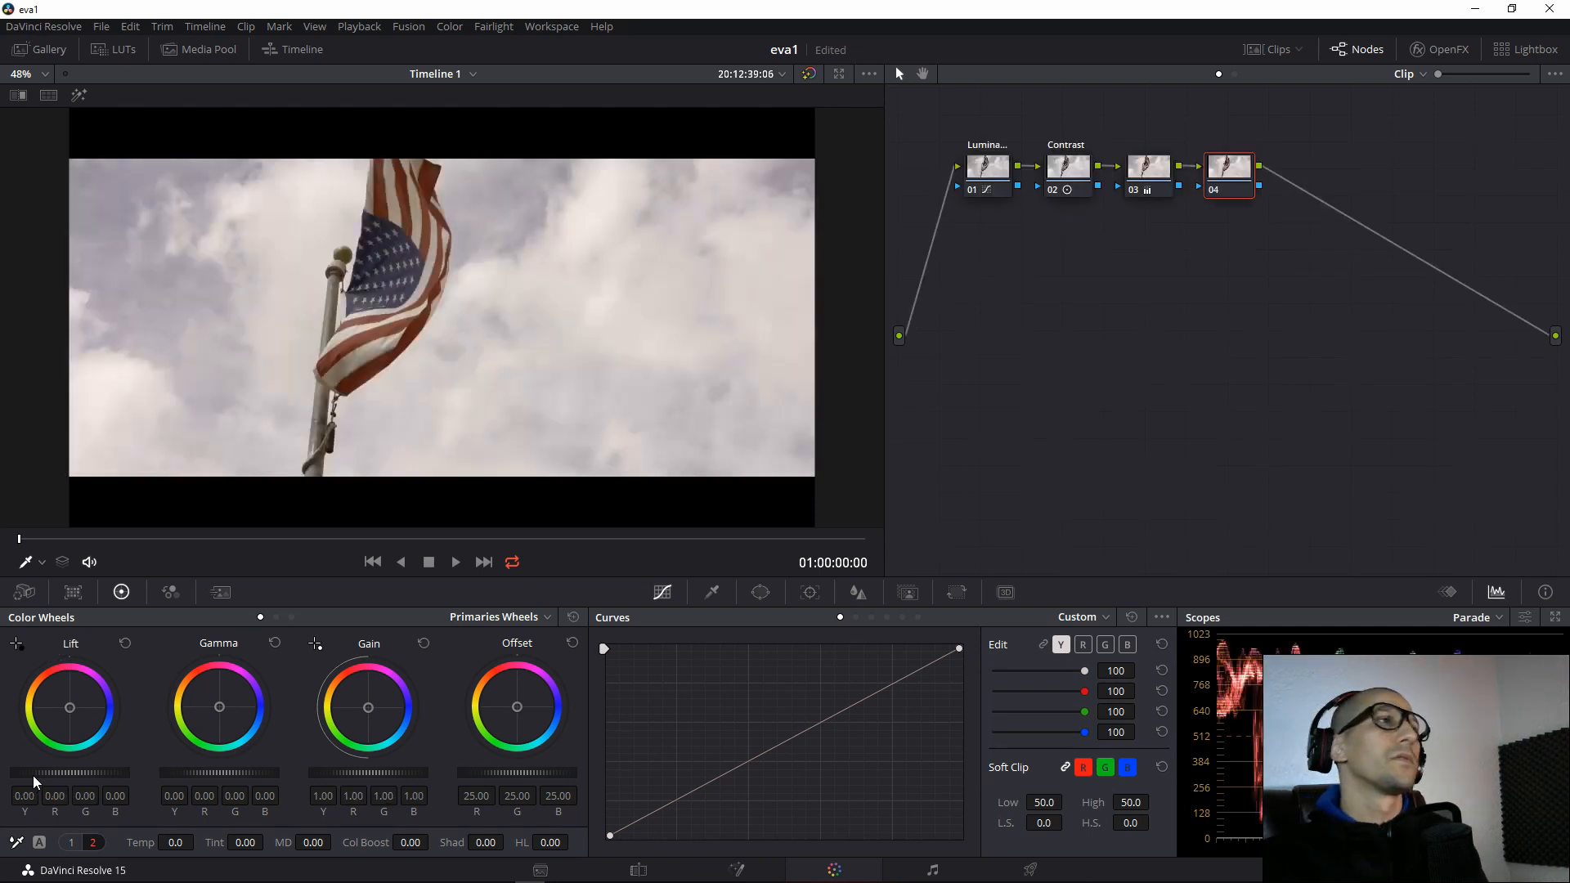
Grab a still of the graded flag frame, save the project and show the still in the Gallery.
right_click(387, 260)
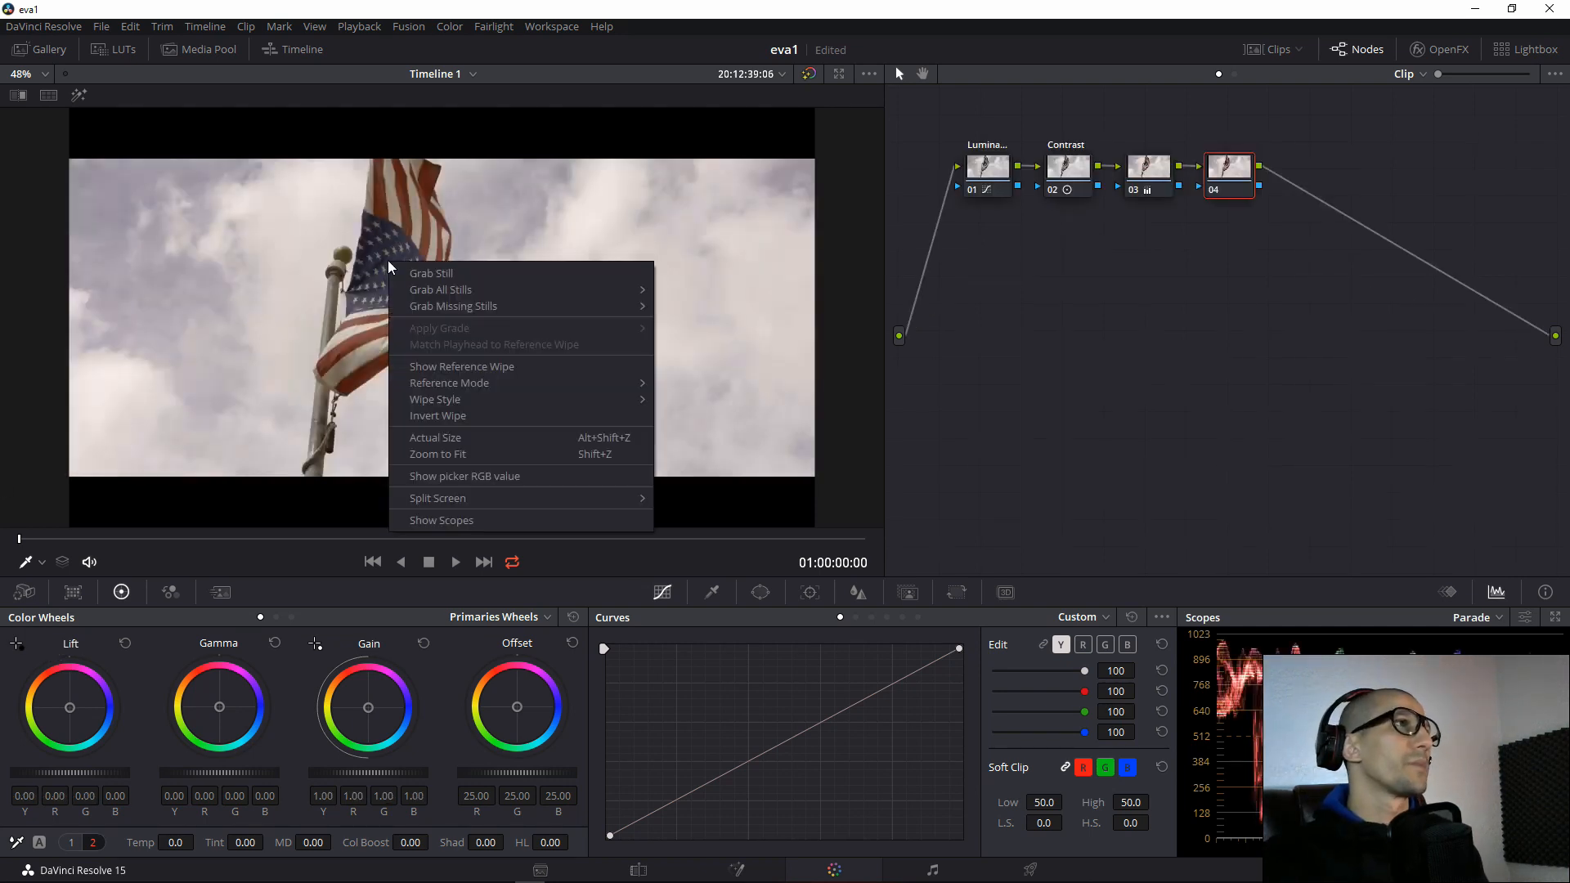
left_click(430, 273)
key("ctrl+s")
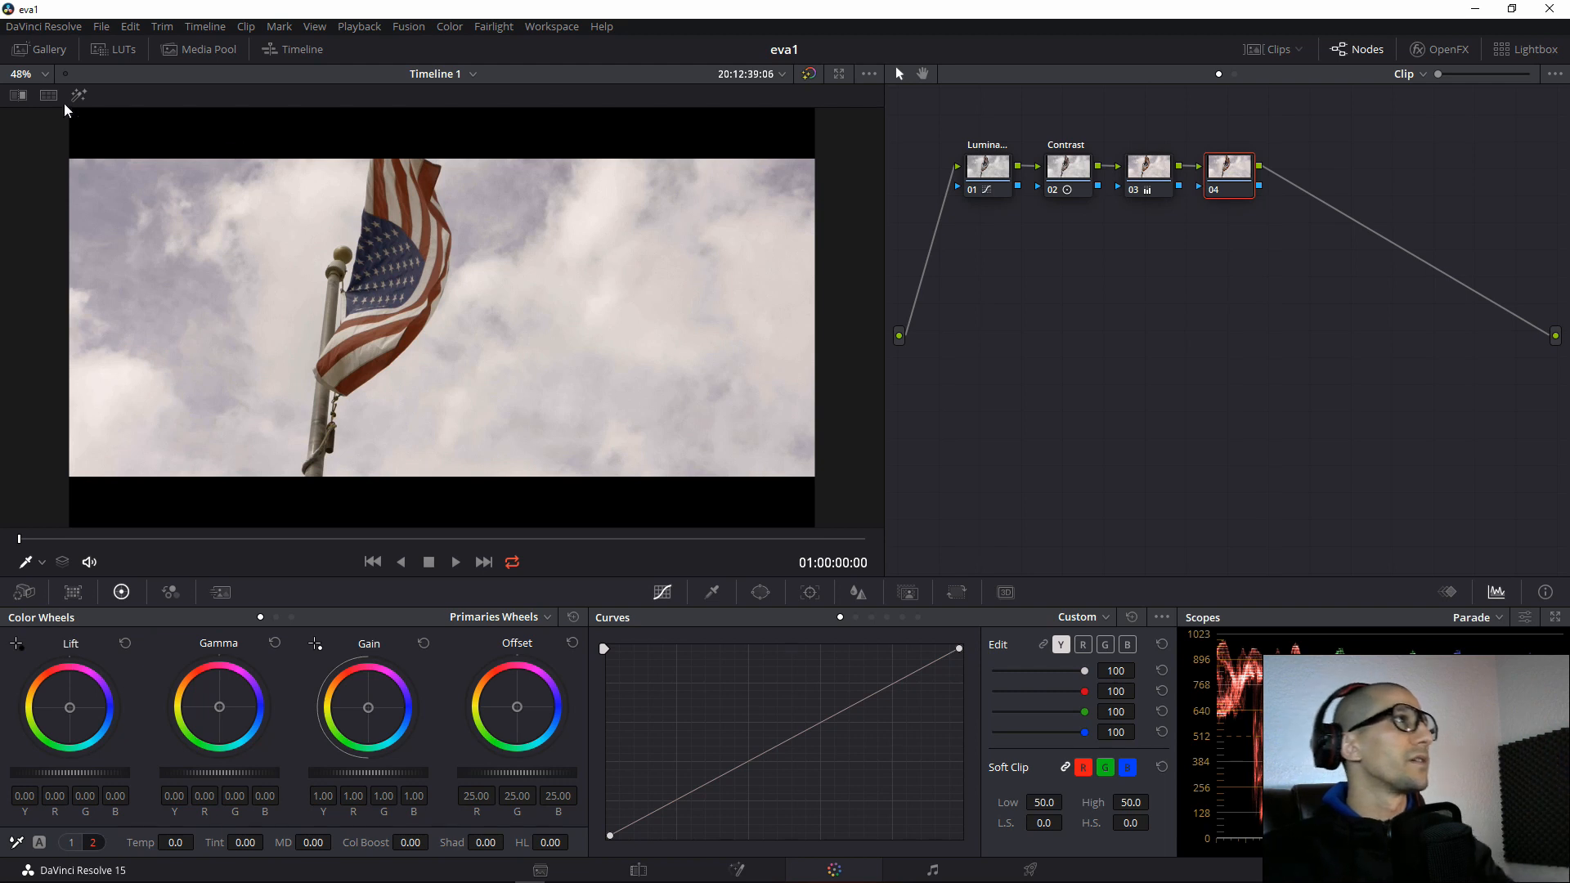
left_click(38, 53)
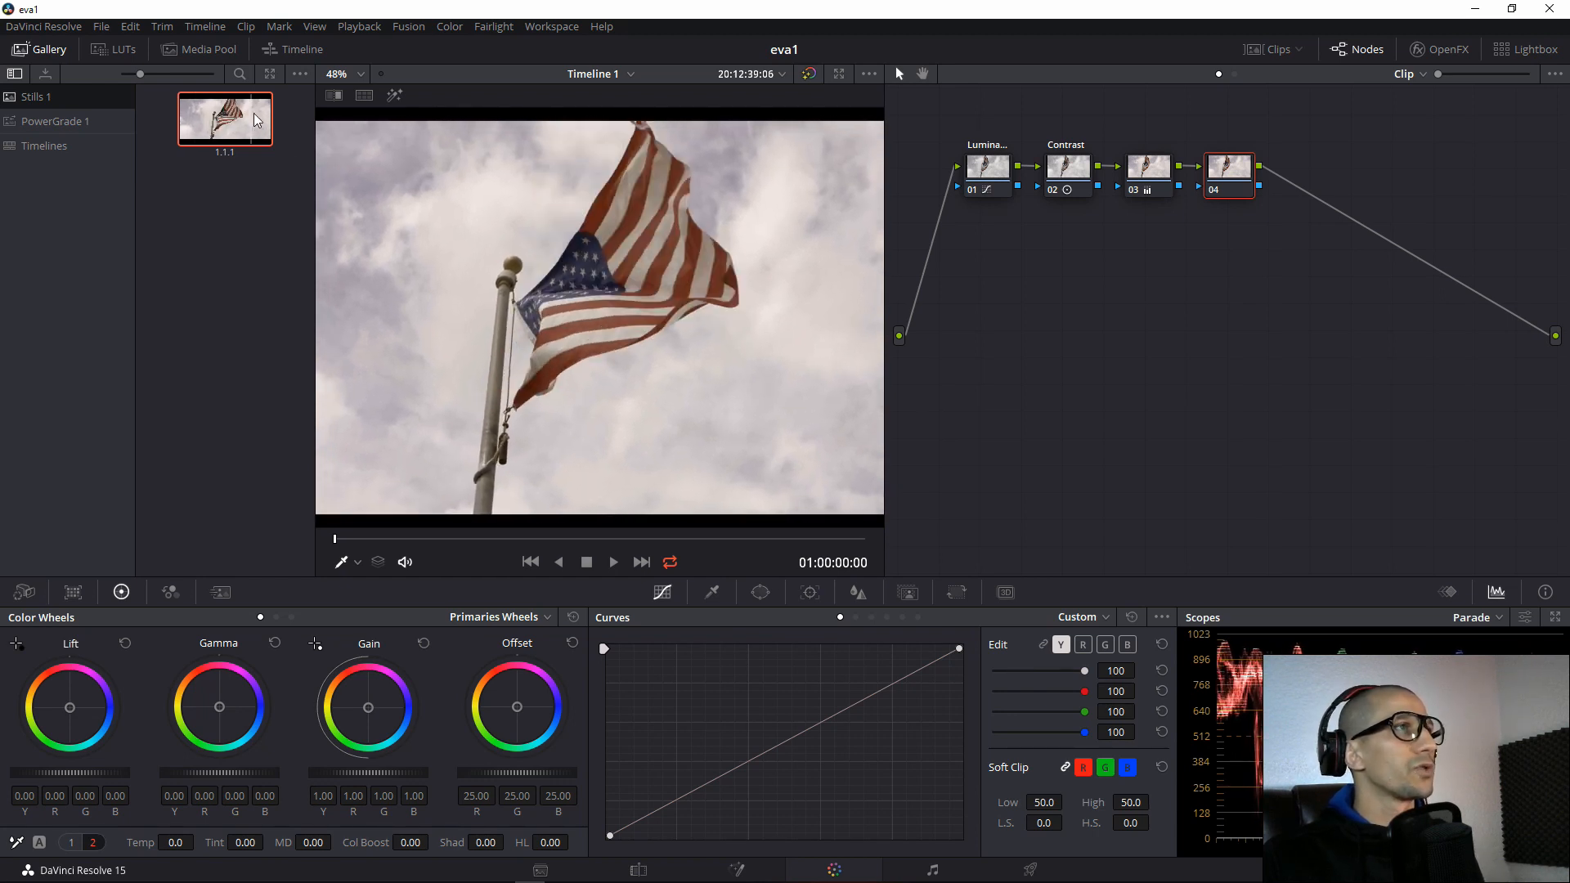
Delete all four grading nodes of the flag clip and add one fresh serial node.
left_click_drag(1341, 147, 941, 254)
key("Delete")
key("alt+s")
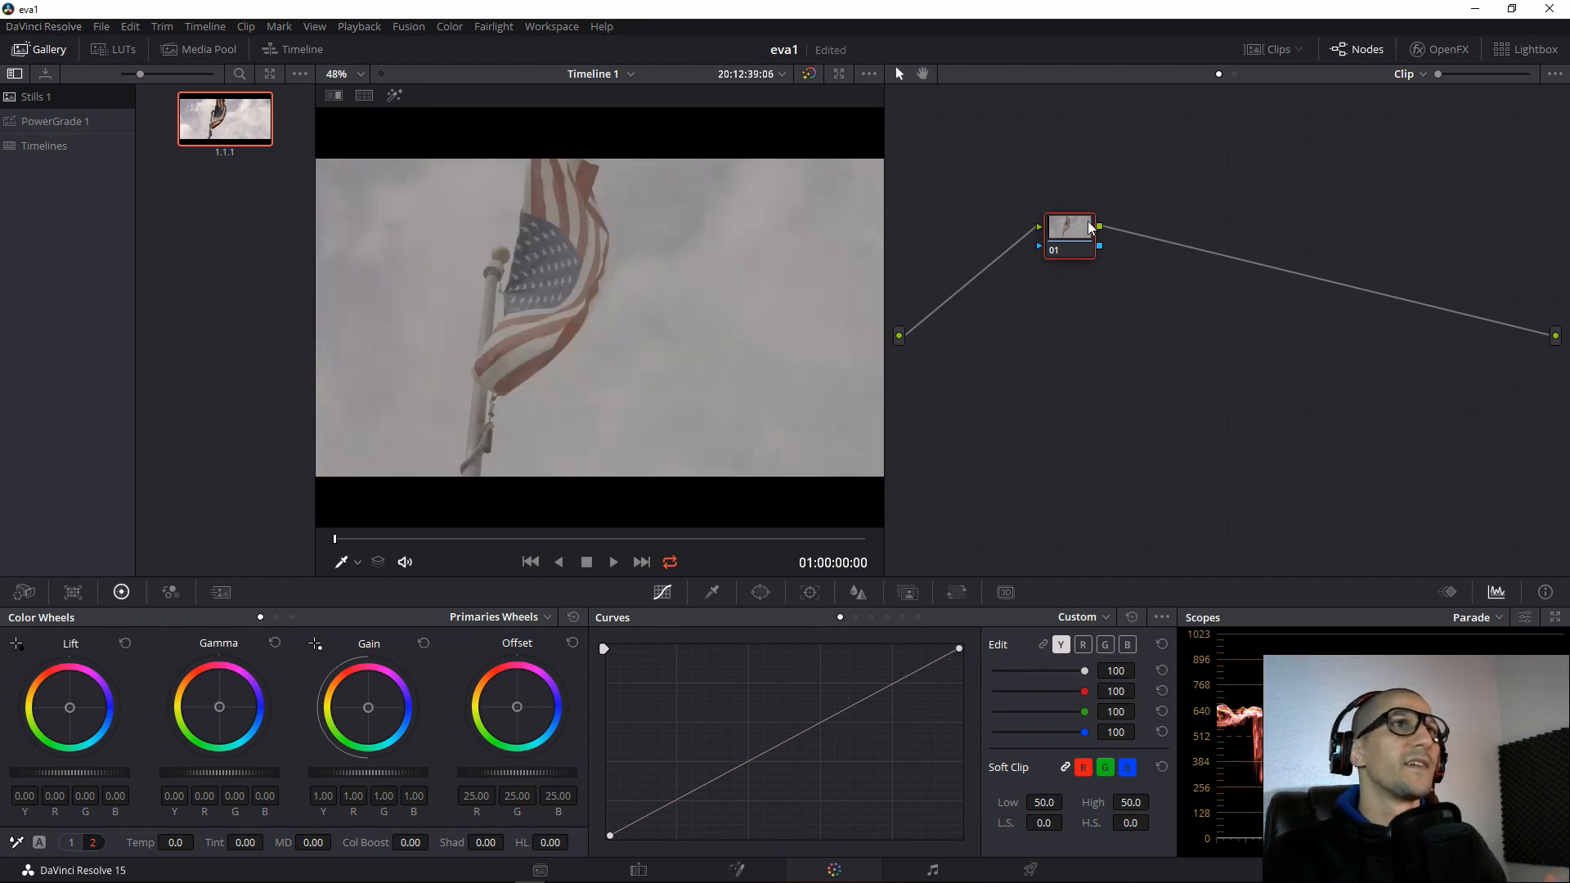
Balance node 01 with the primary wheels: gain 1.51, lift -0.17 and gamma -0.05, using the parade scope for reference.
left_click_drag(377, 777, 446, 777)
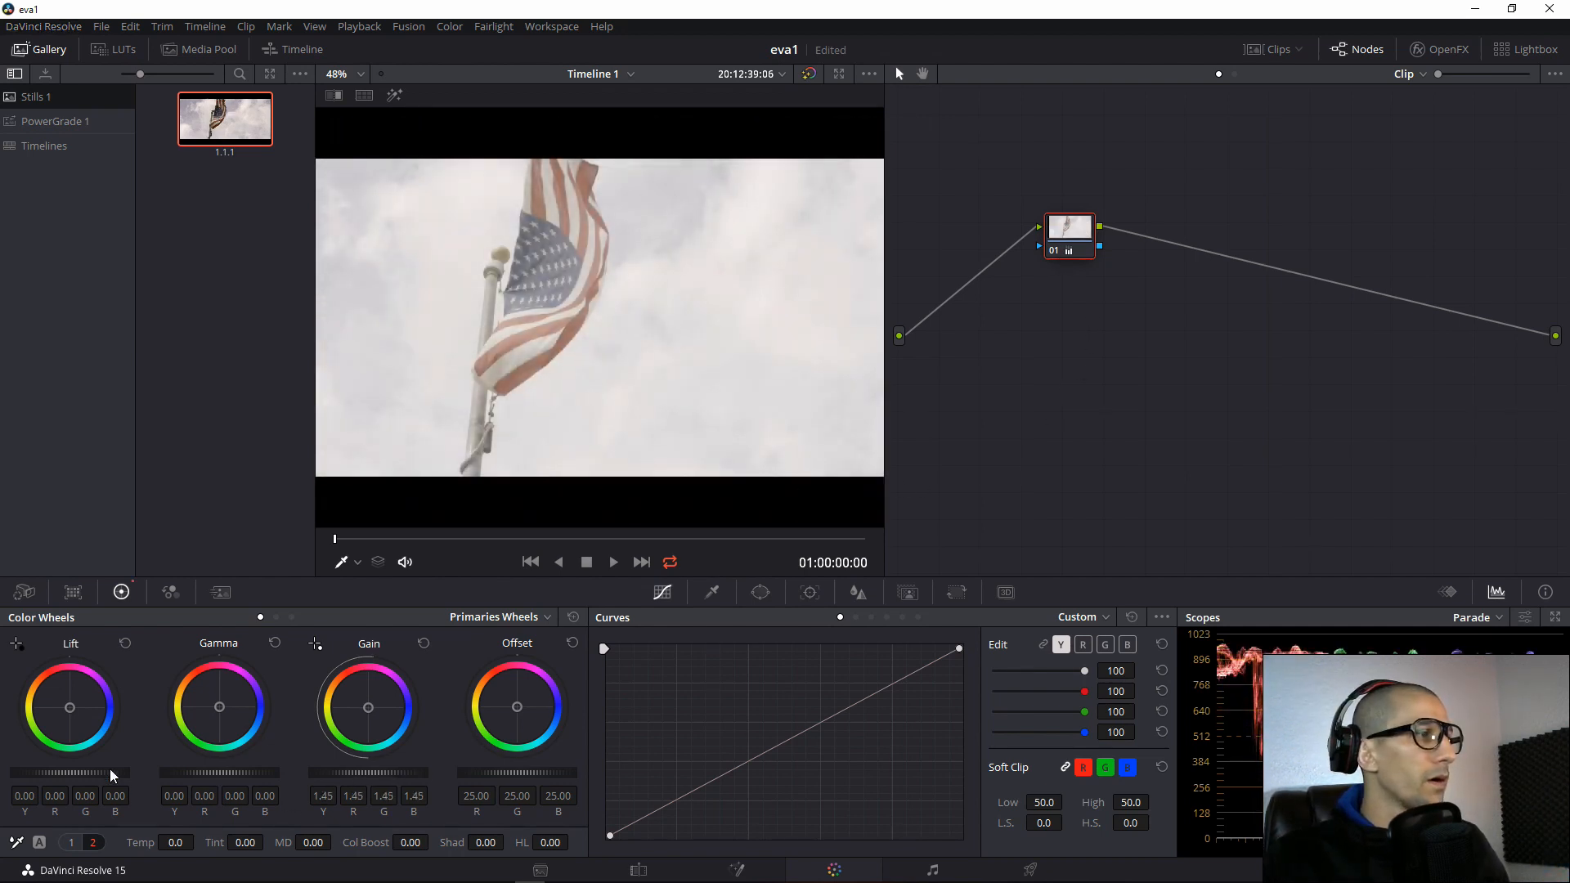
mouse_move(110, 768)
left_mouse_down()
mouse_move(66, 775)
mouse_move(103, 775)
left_mouse_up()
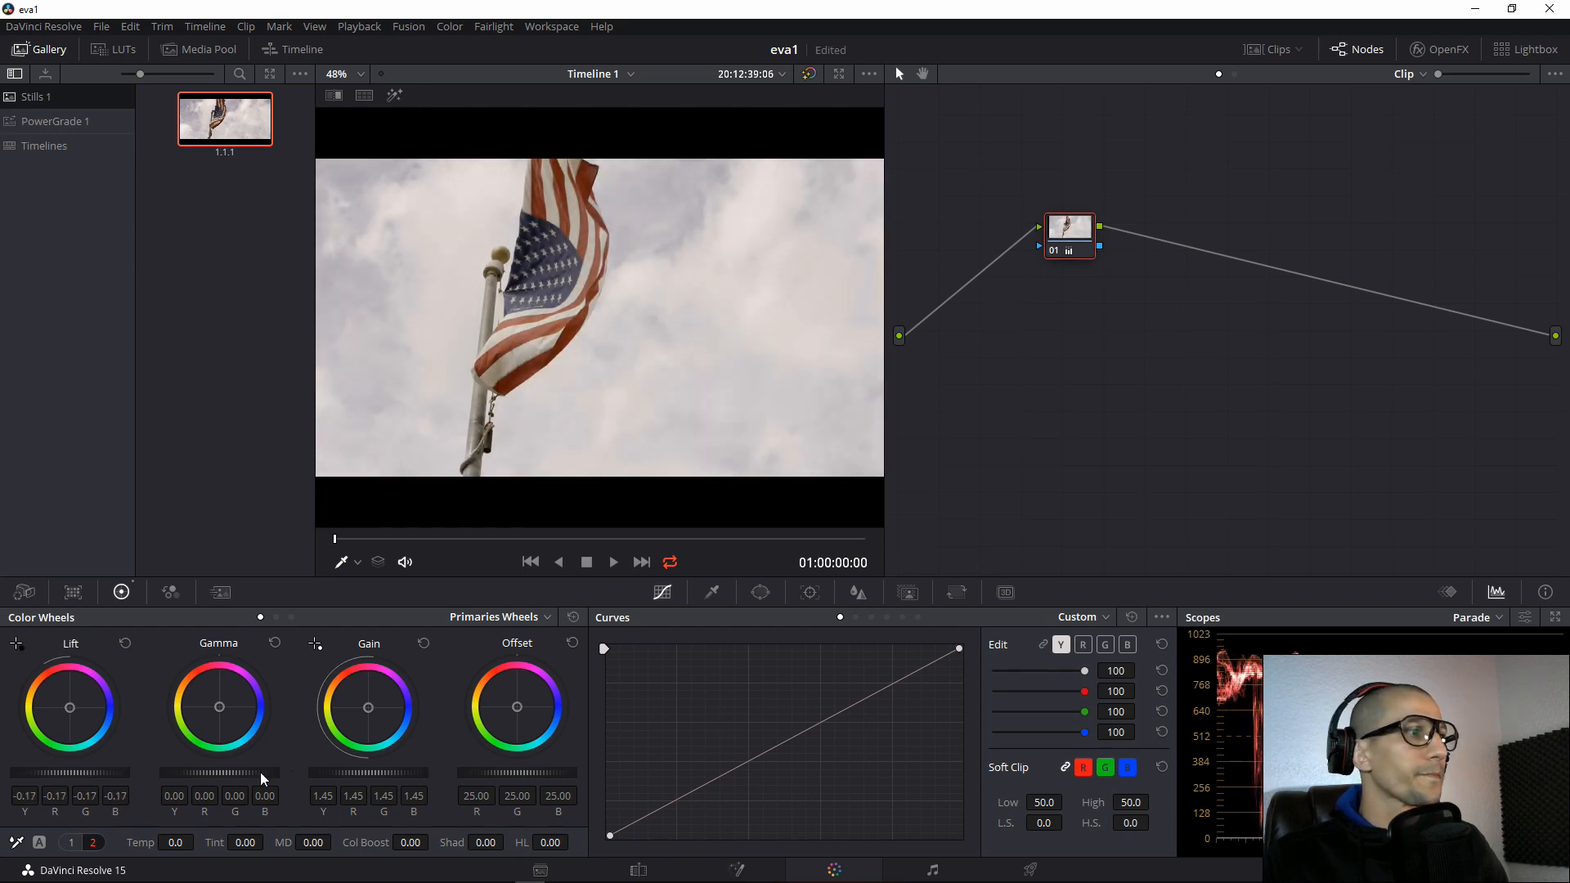
left_click_drag(348, 773, 355, 773)
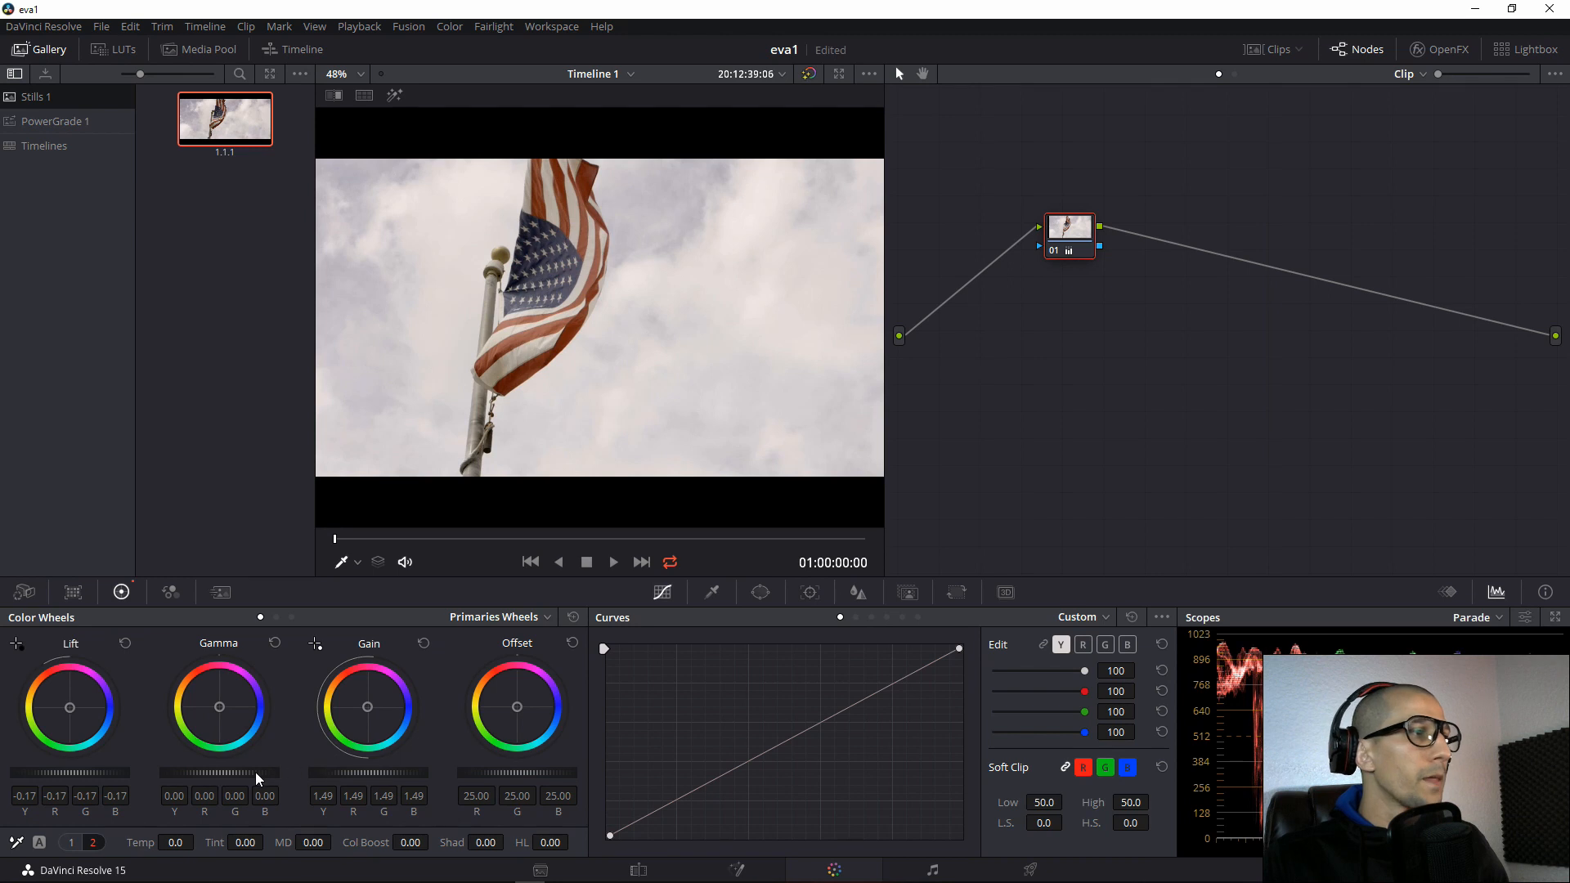
left_click_drag(255, 772, 242, 771)
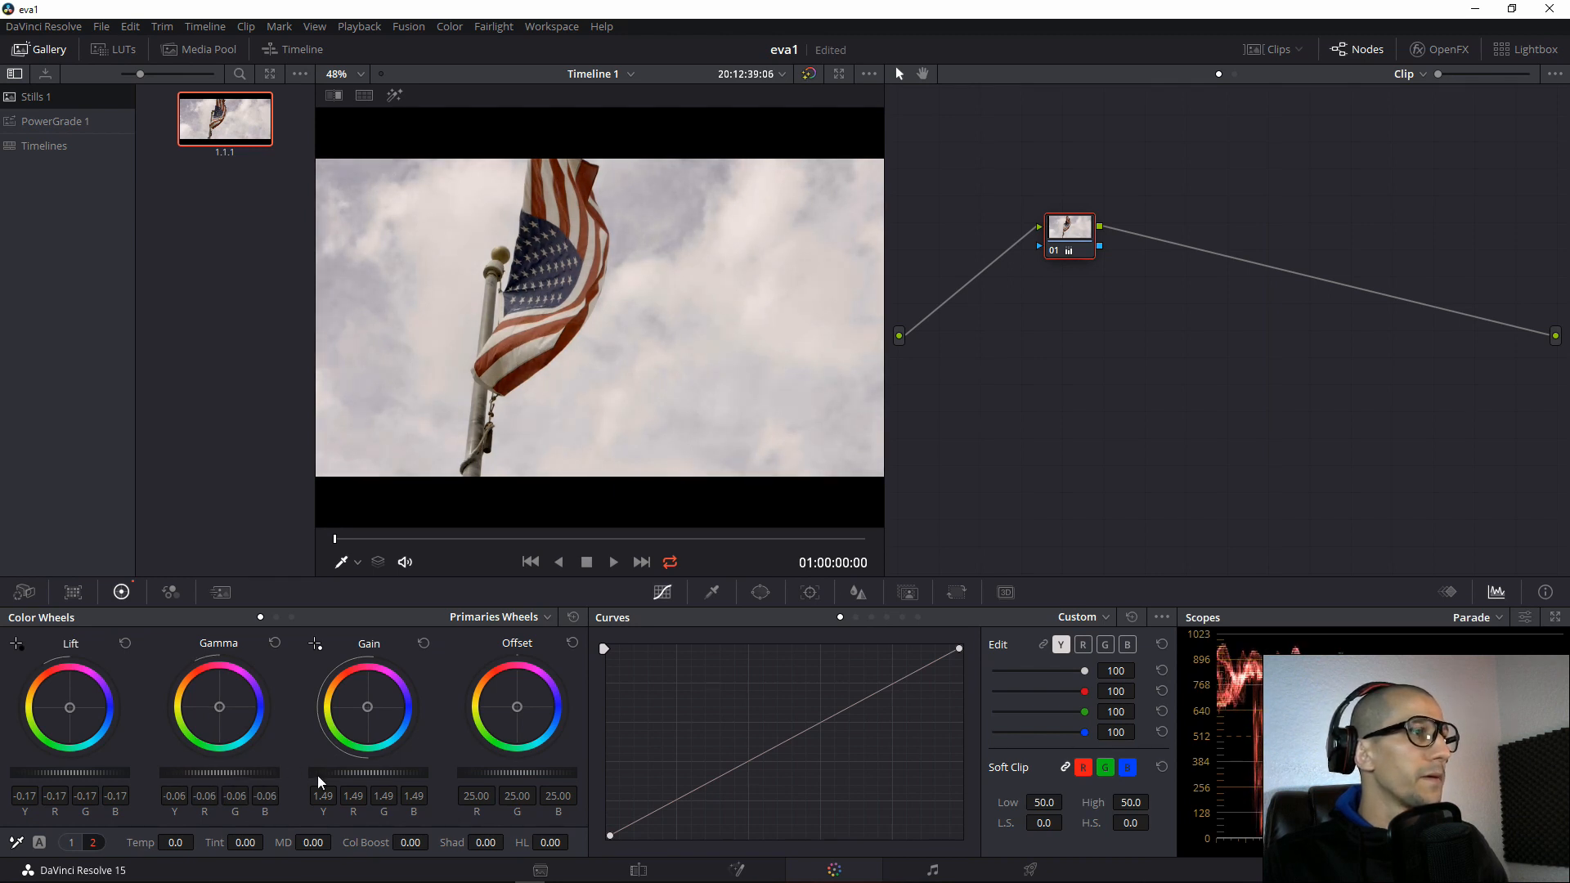
left_click_drag(321, 777, 324, 776)
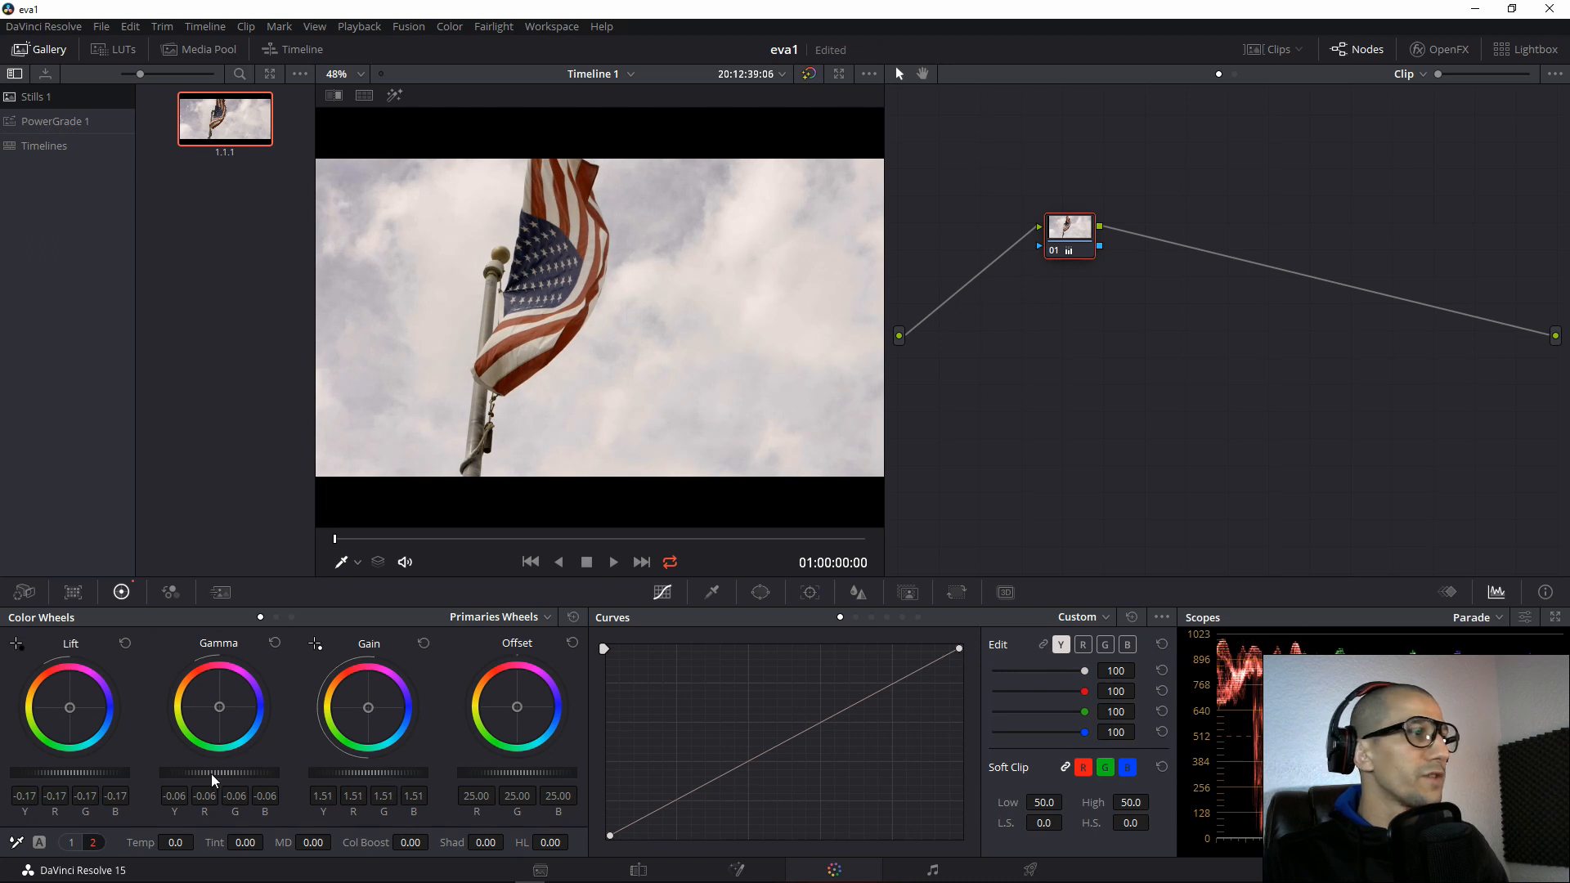
left_click_drag(211, 773, 215, 773)
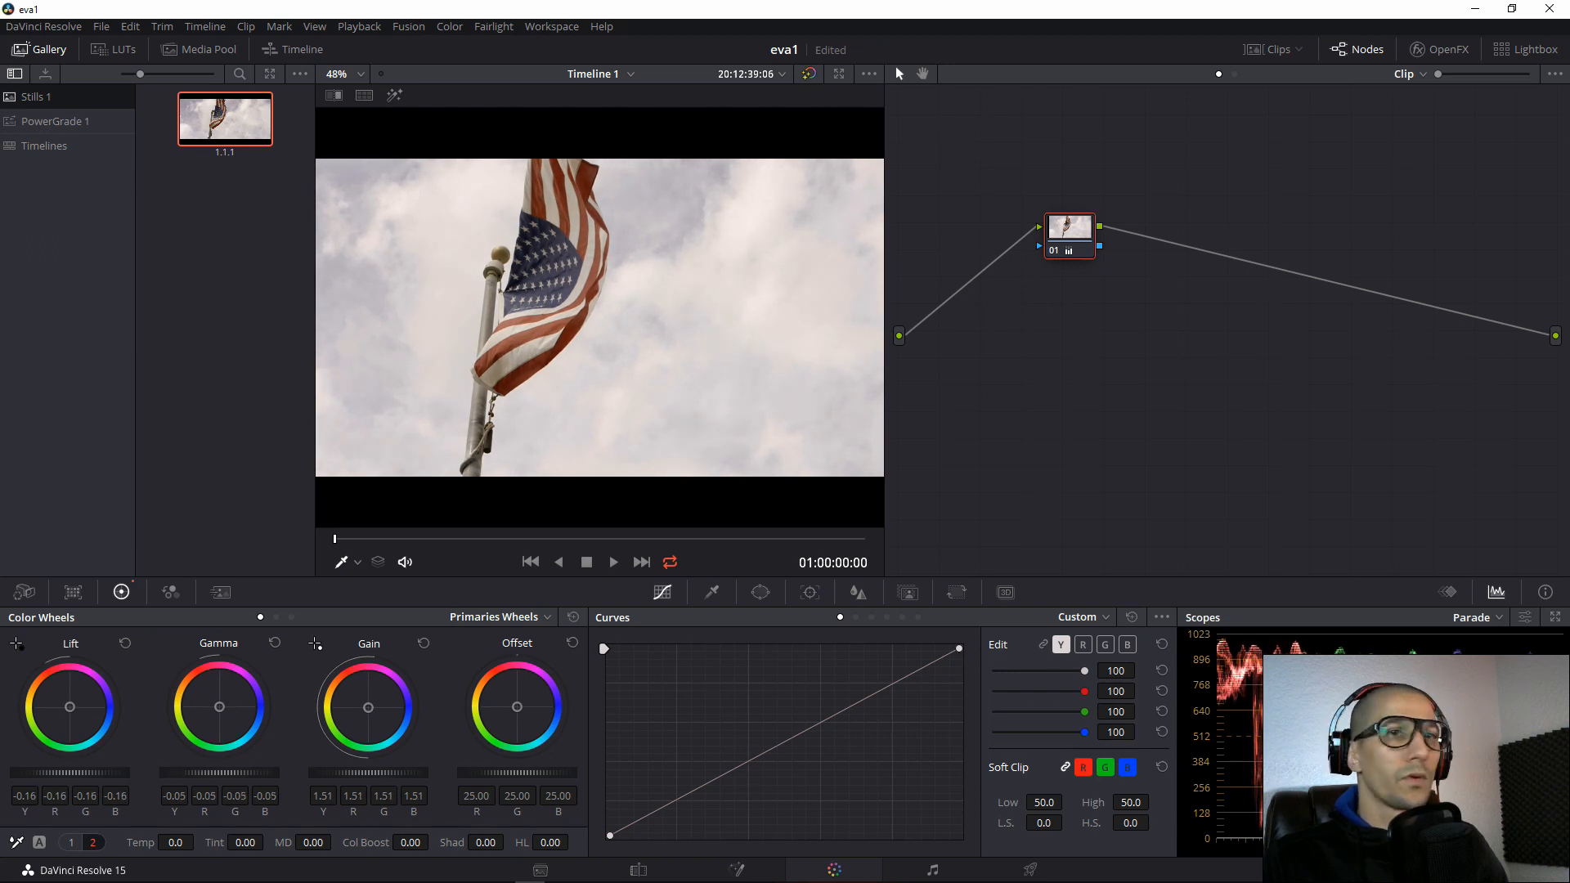
left_click_drag(221, 775, 219, 775)
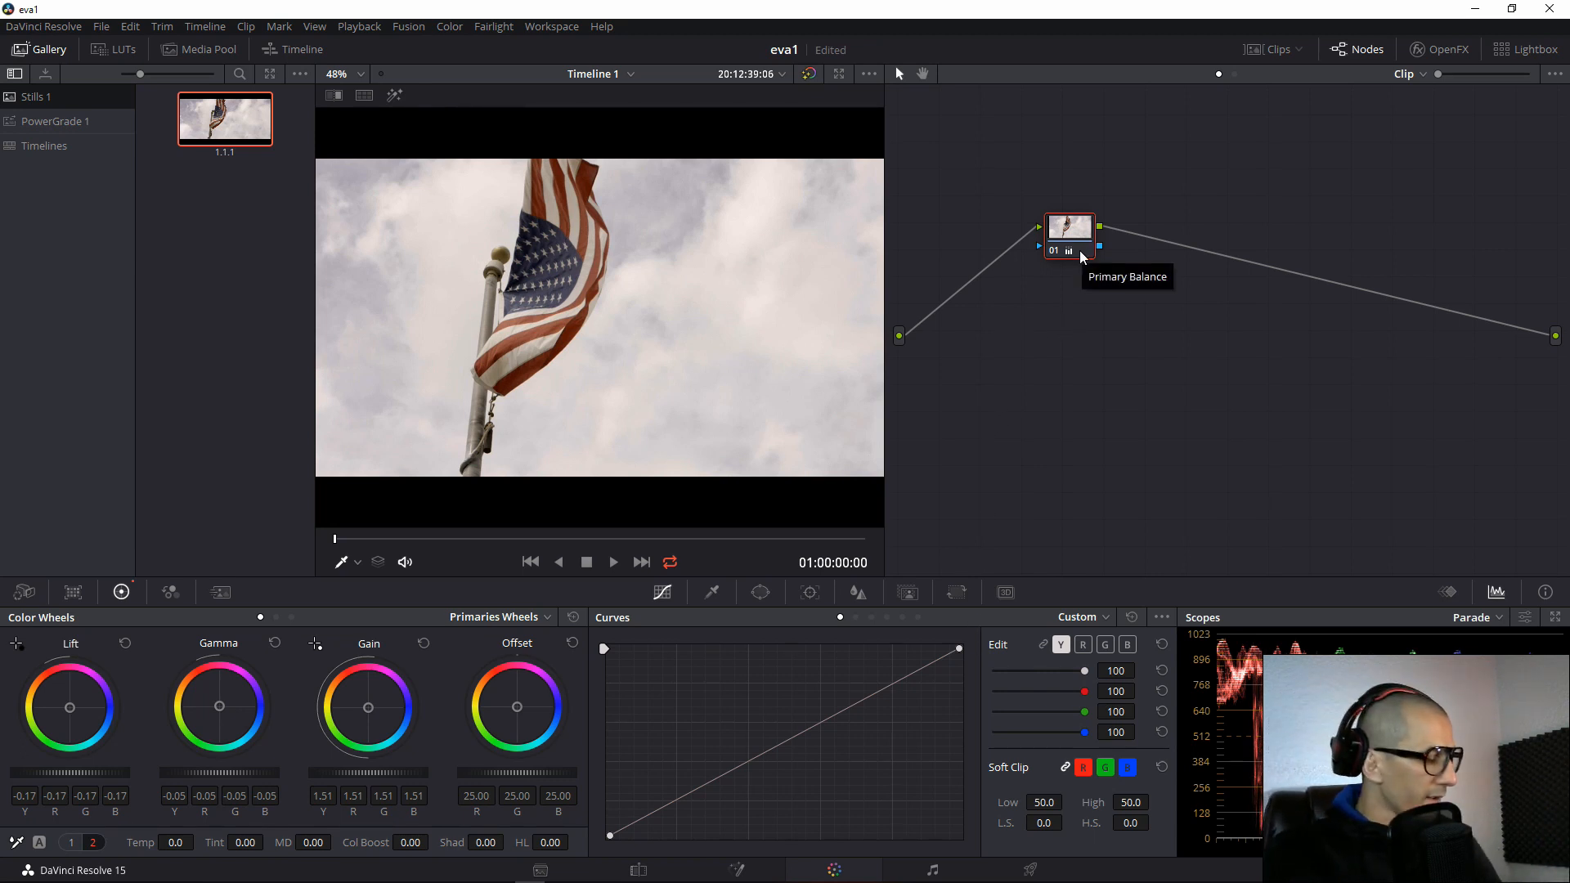
Add a serial node after node 01 and set its contrast to 1.106.
key("alt+s")
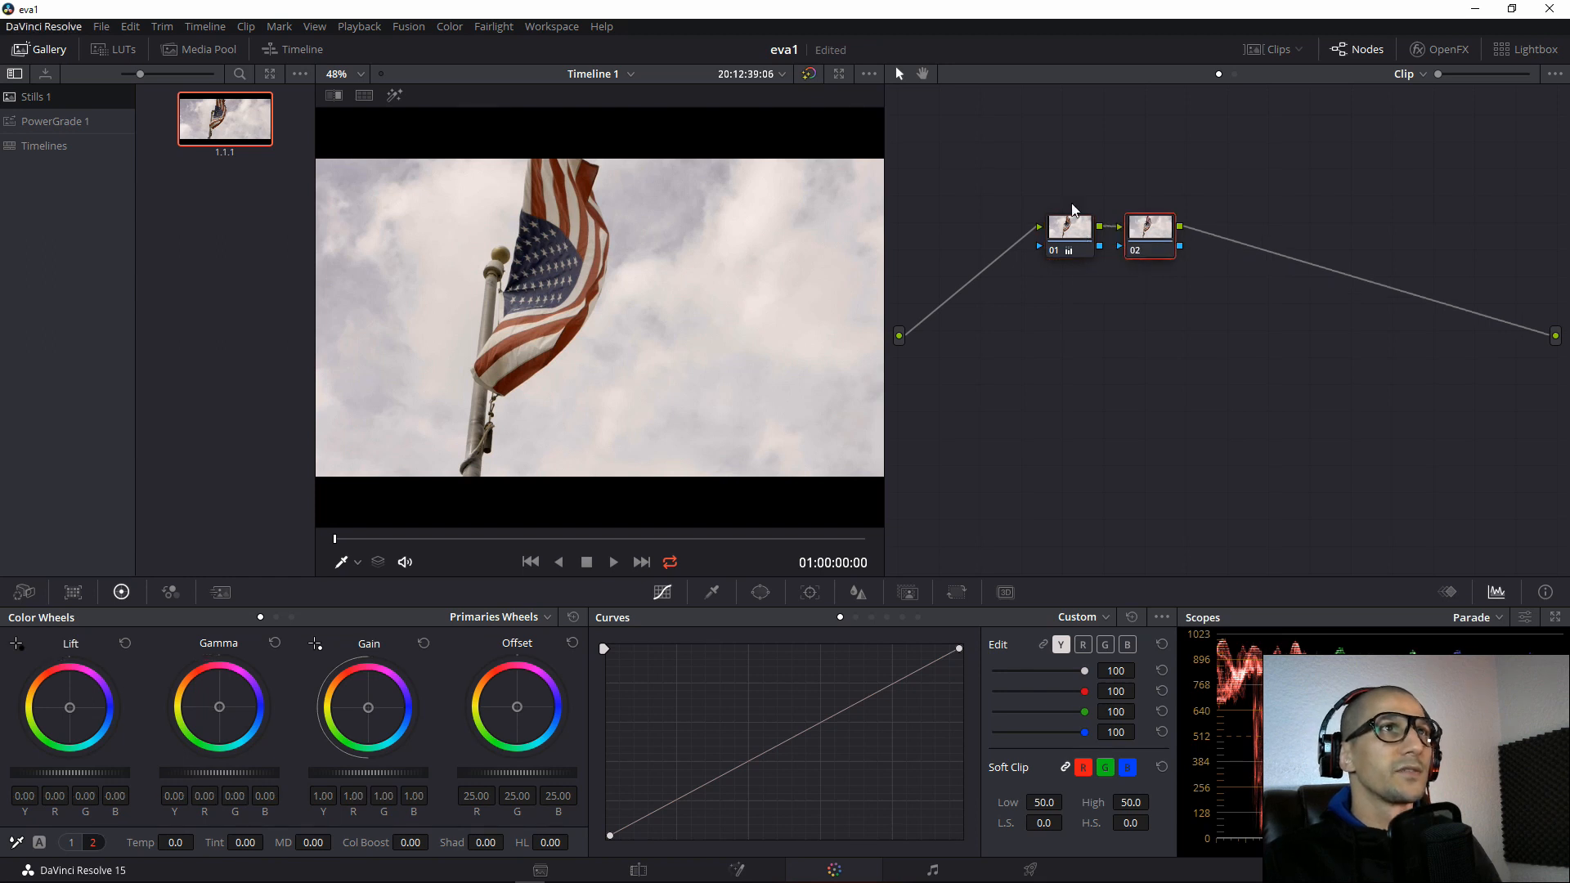
left_click(1062, 235)
left_click(1151, 237)
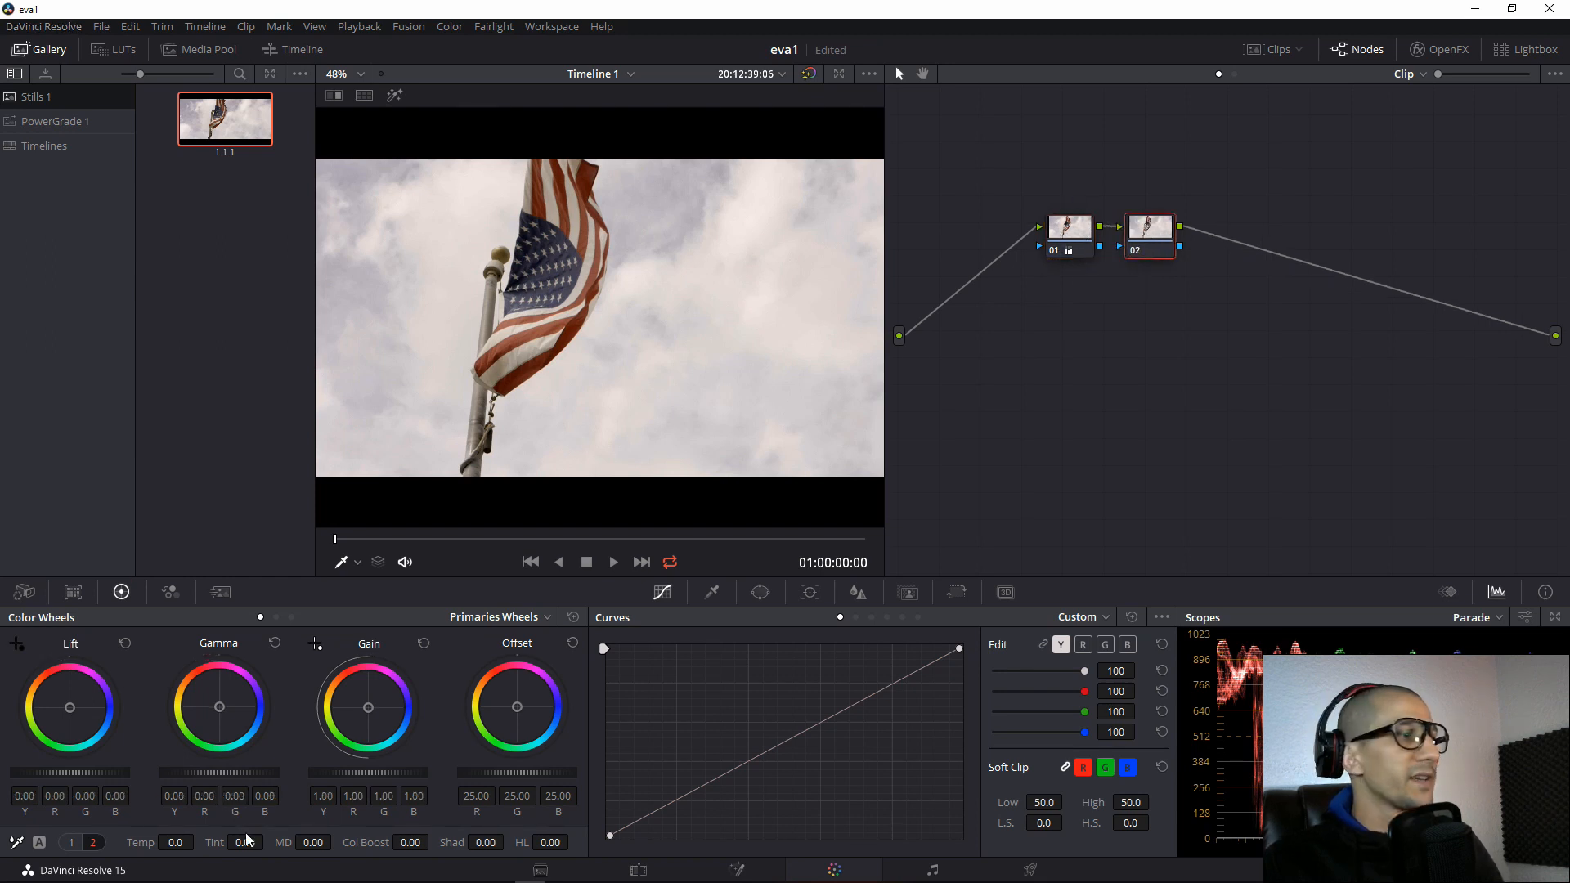
left_click(71, 842)
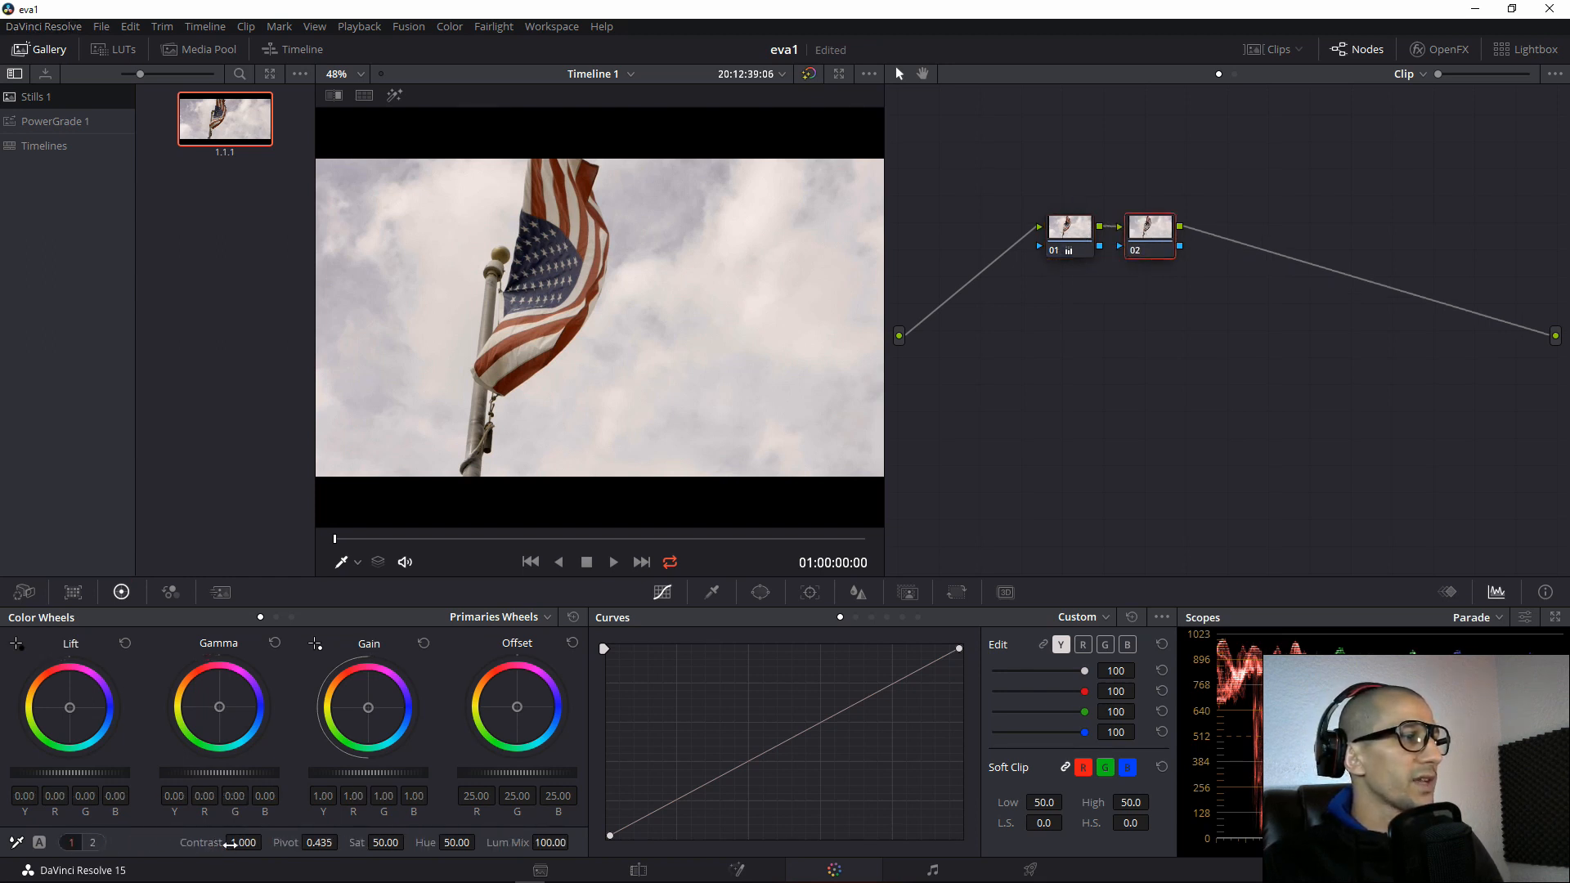
left_click_drag(244, 842, 274, 843)
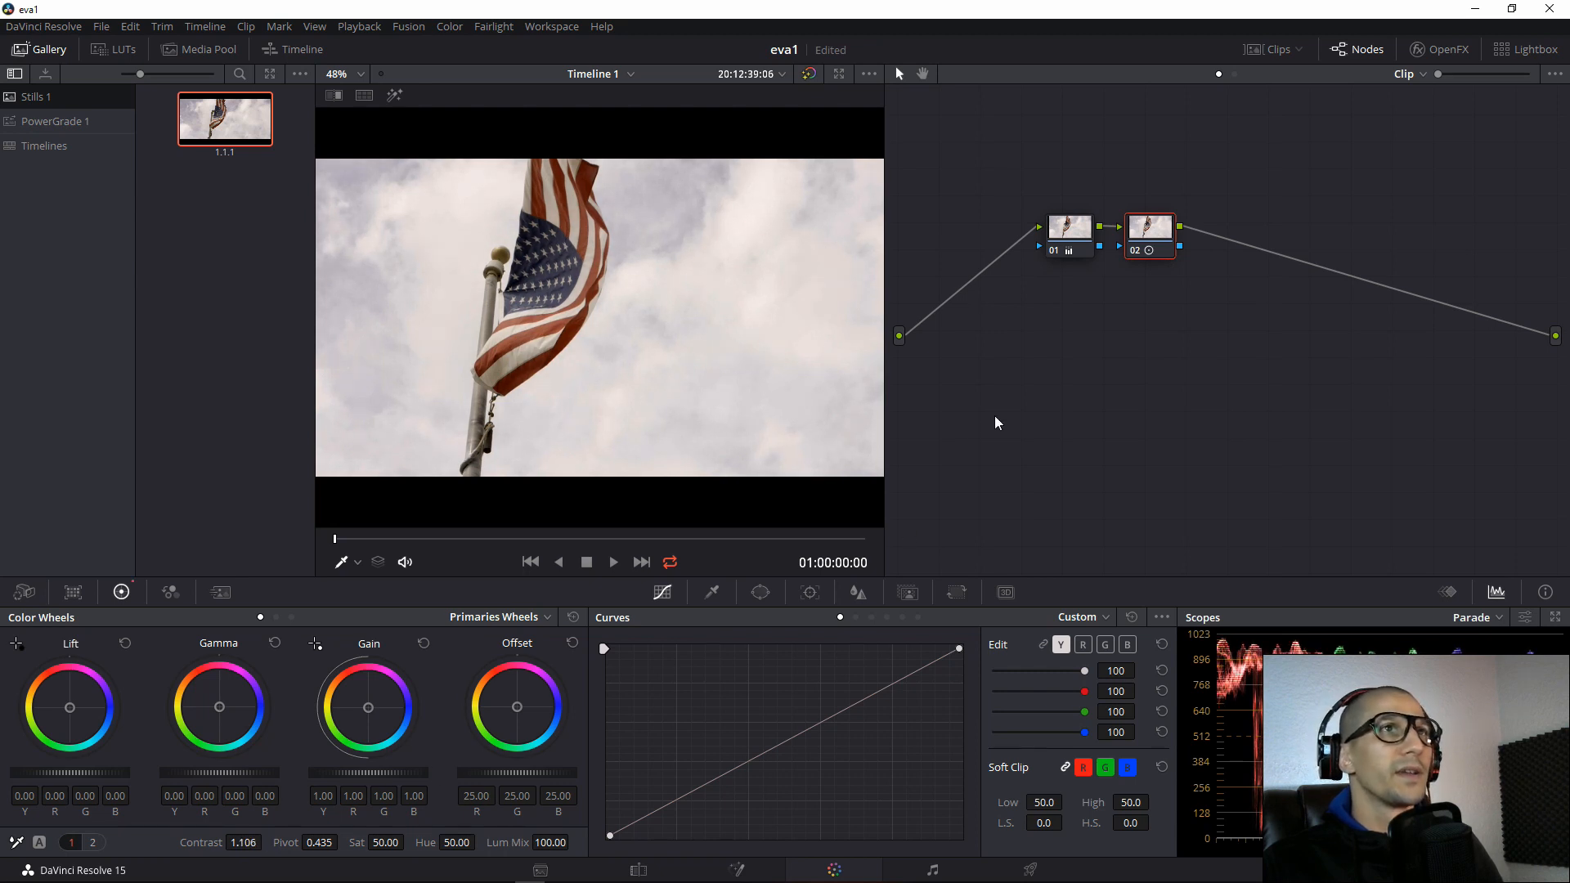
Add a third serial node, raise its saturation to 62.80 and play part of the clip.
key("alt+s")
left_click_drag(385, 842, 411, 841)
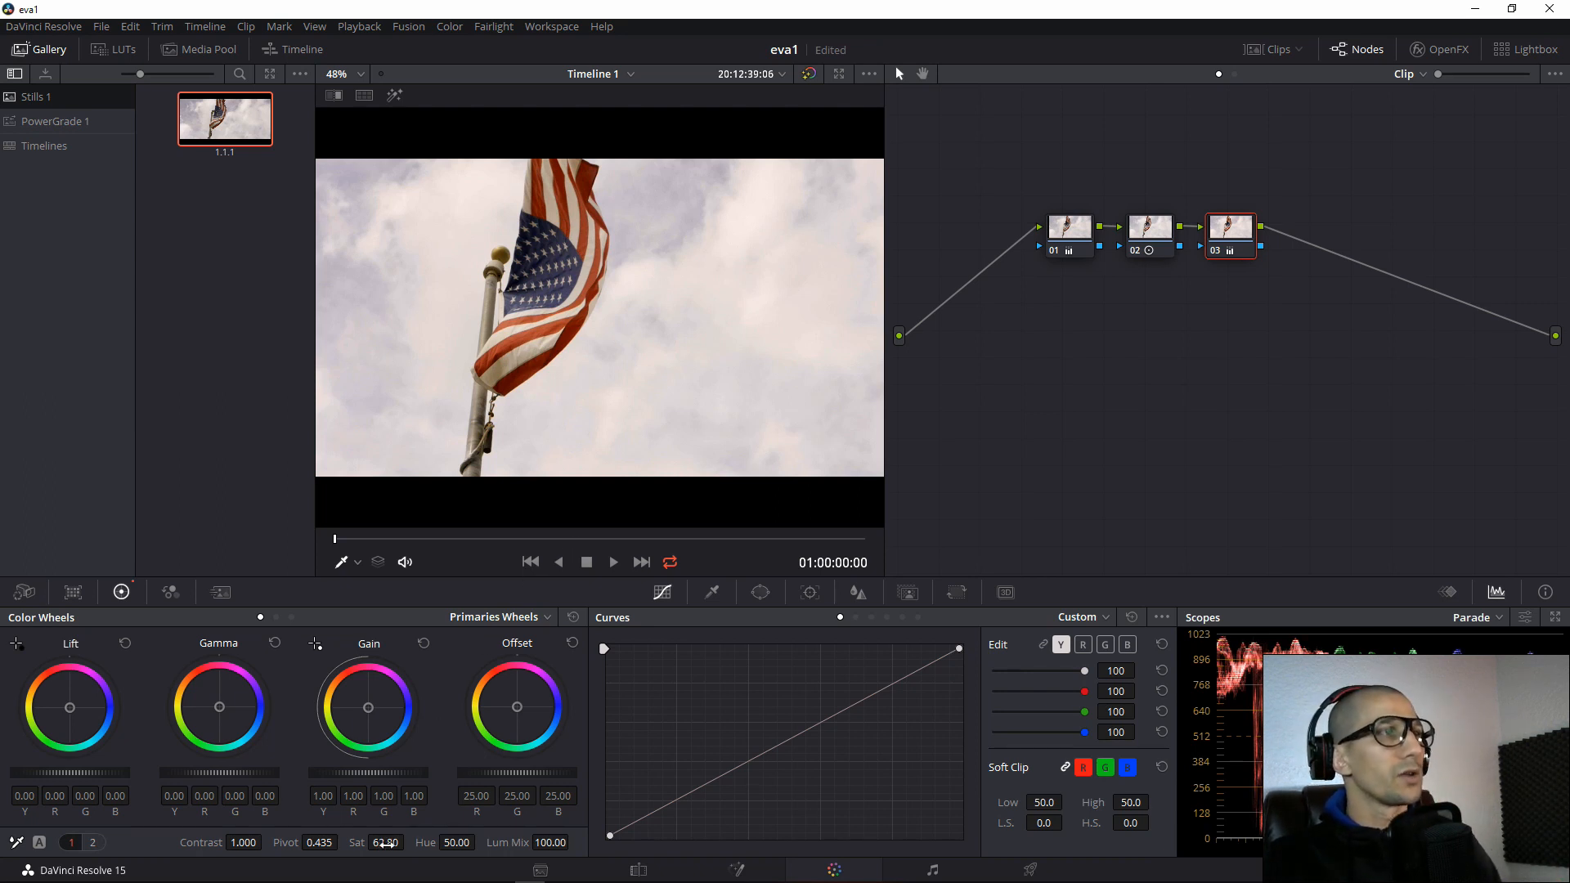
left_click(491, 540)
key("space")
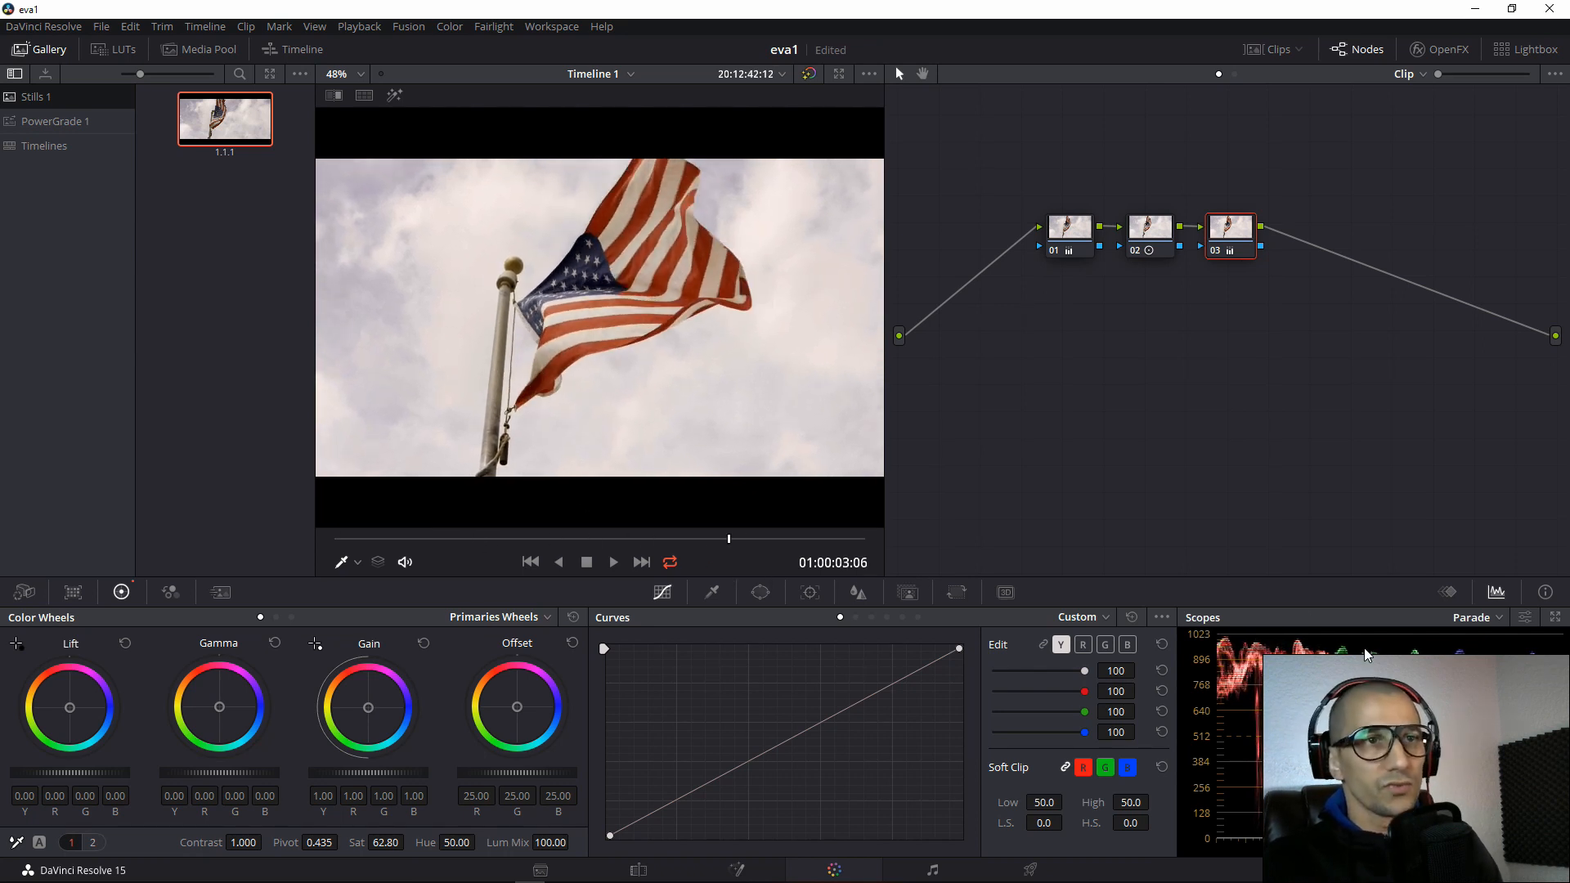
Refine node 01 with offset 27.10, gain 1.45 and lift -0.14.
left_click(1071, 229)
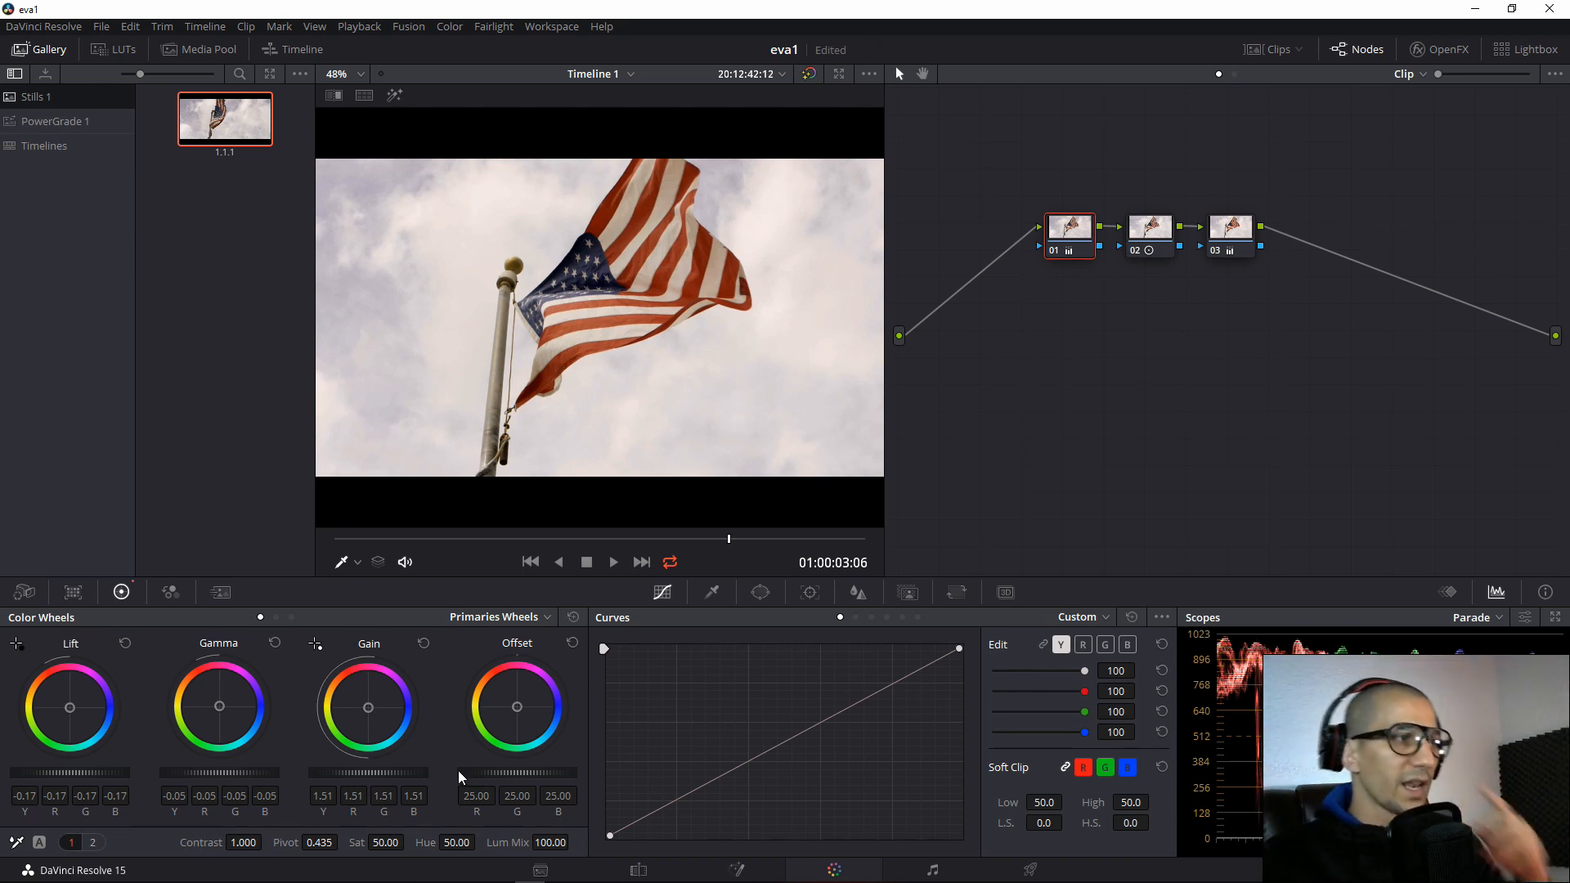
mouse_move(484, 770)
left_mouse_down()
mouse_move(556, 770)
mouse_move(498, 770)
left_mouse_up()
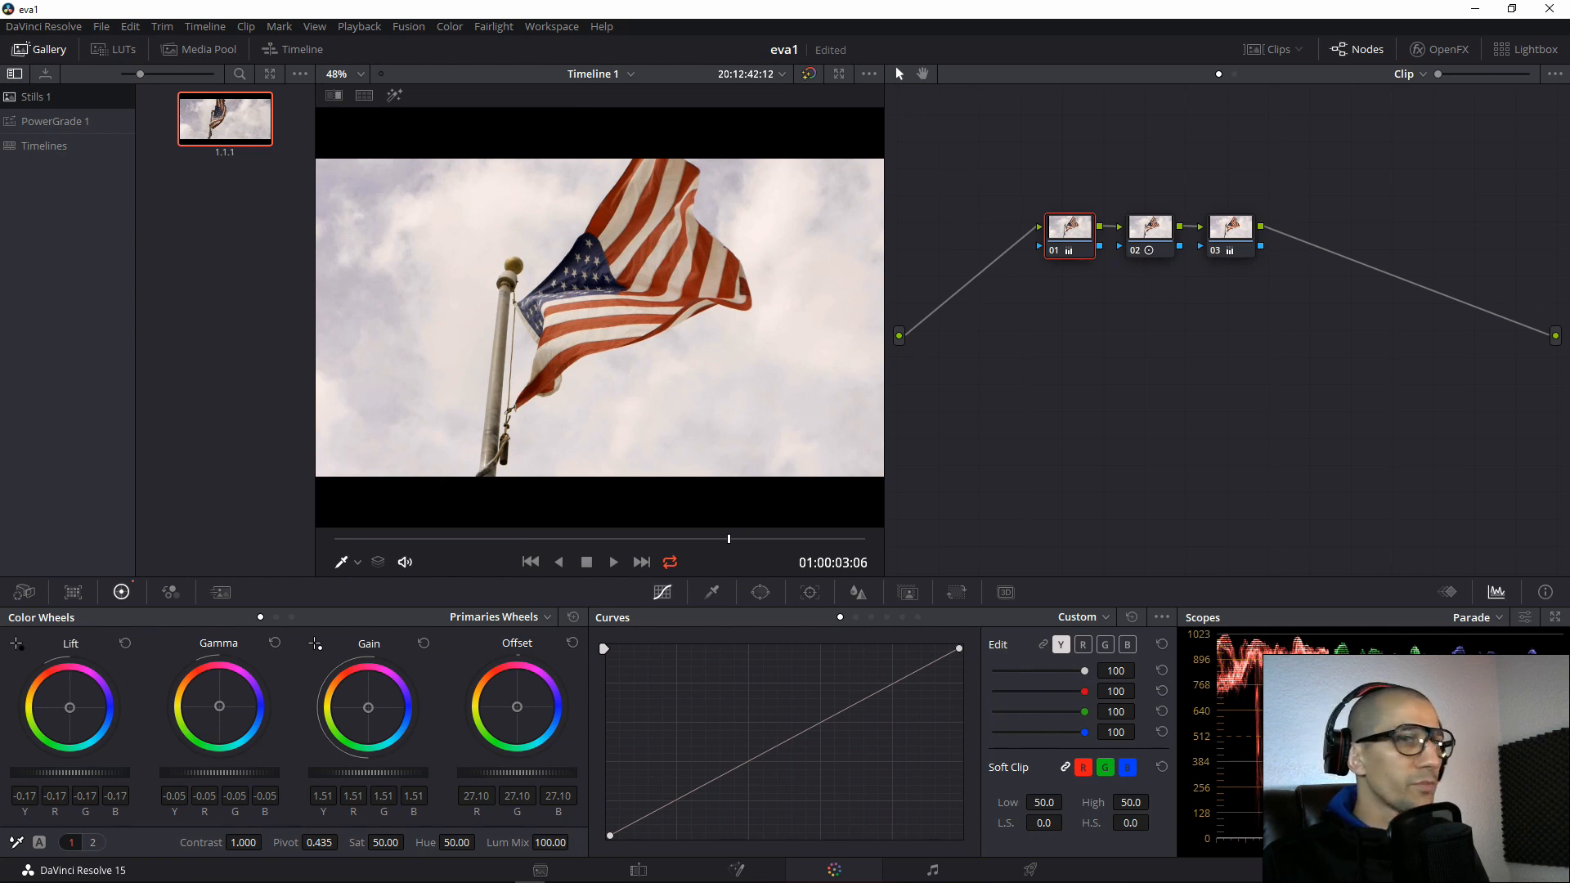
left_click_drag(368, 770, 362, 770)
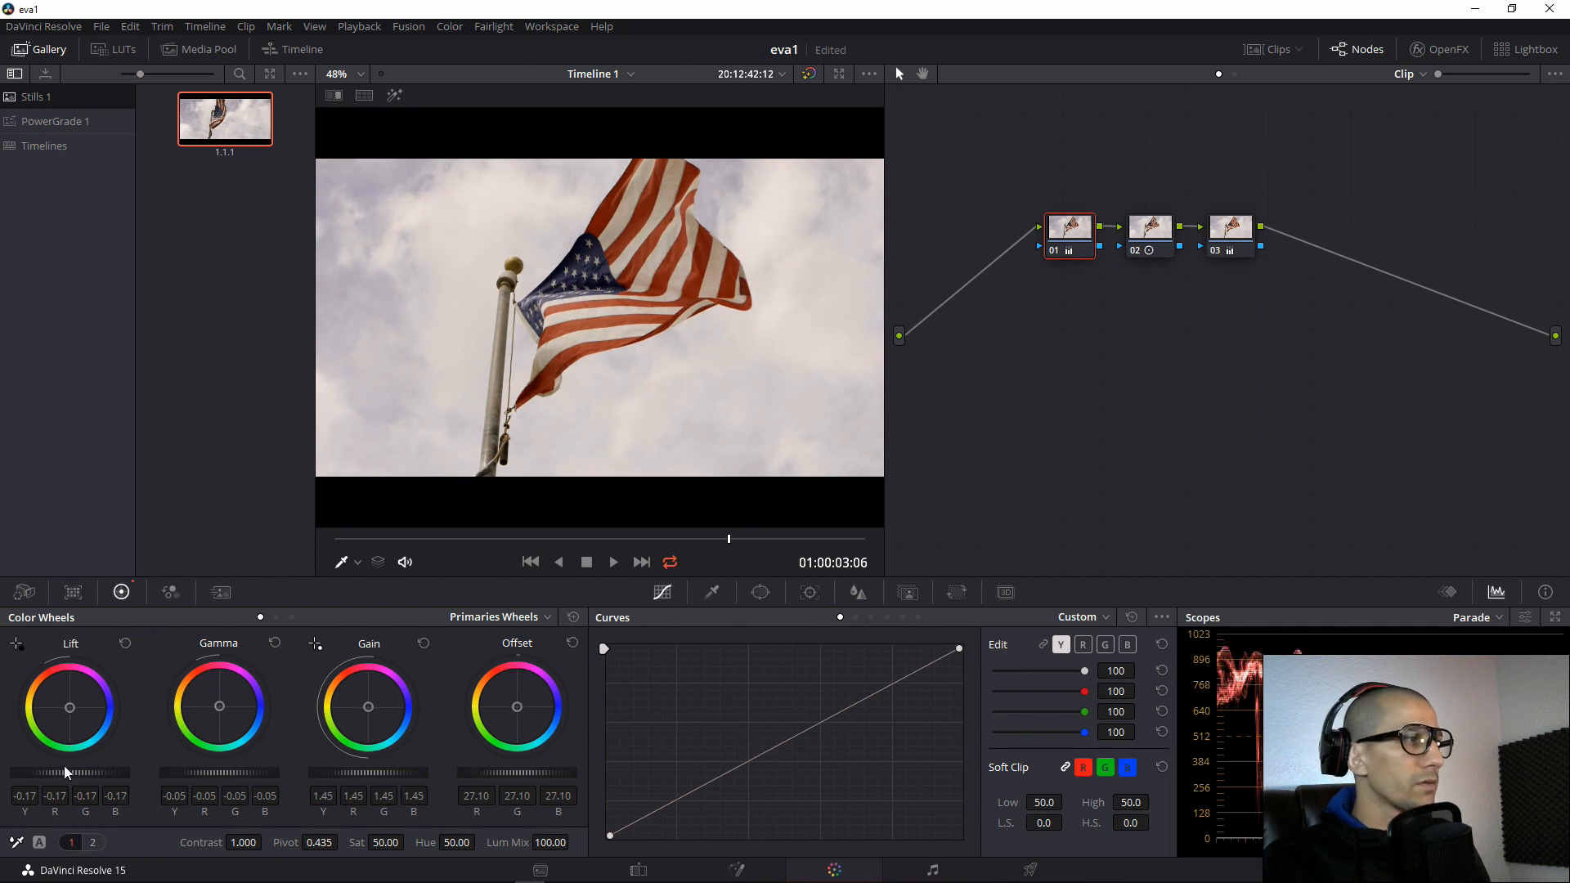
left_click_drag(66, 770, 67, 771)
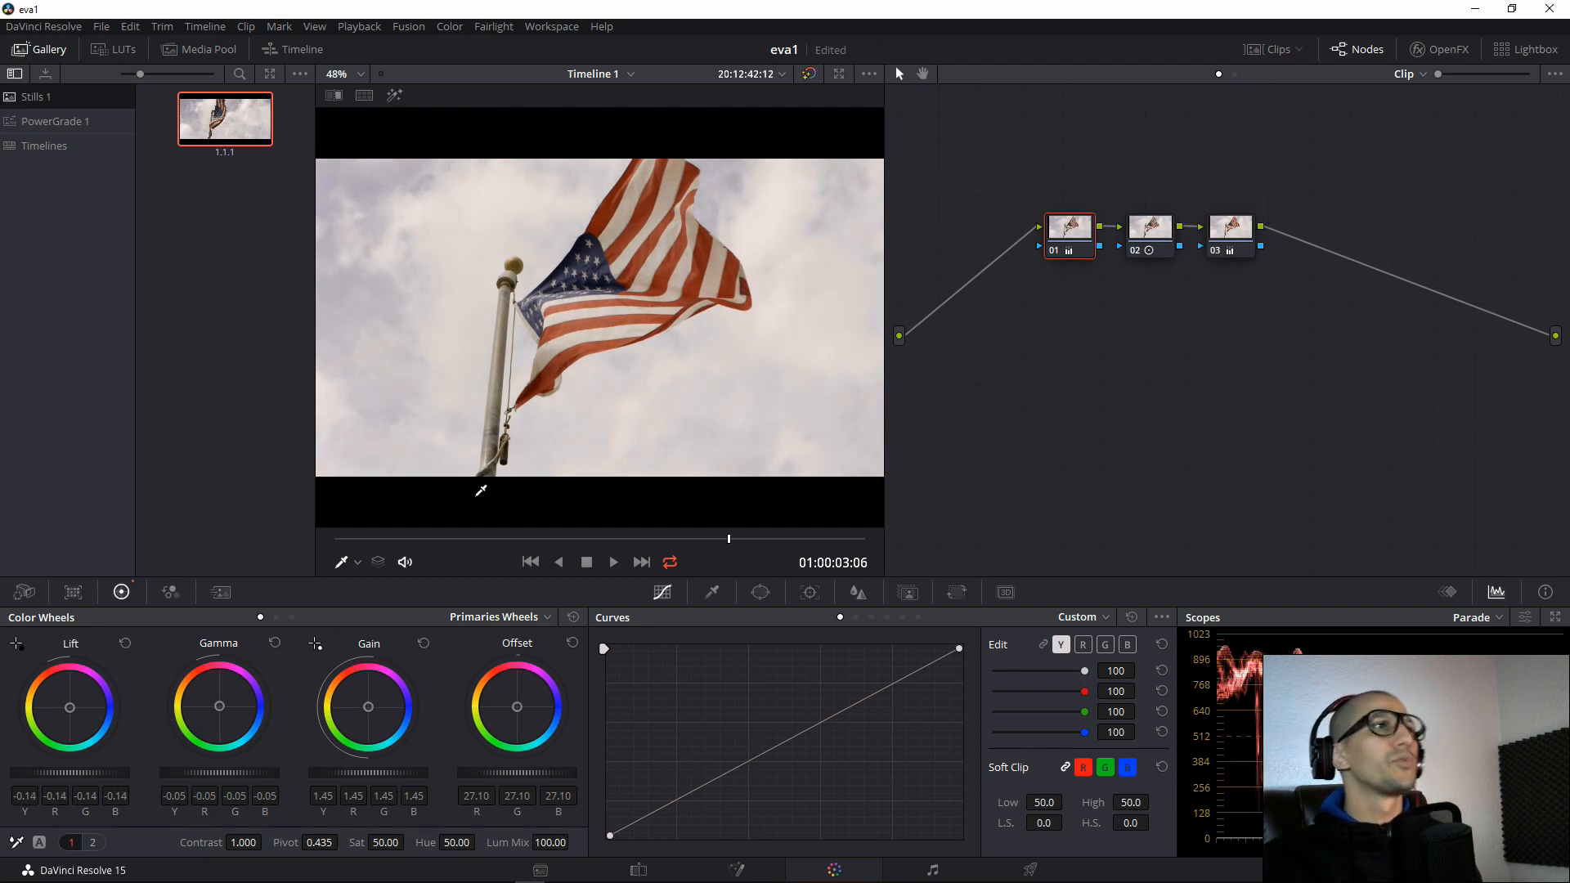
Compare the graded and ungraded image at about 01:00:01:04 by repeatedly bypassing and re-enabling all grades.
mouse_move(466, 540)
left_mouse_down()
mouse_move(409, 538)
mouse_move(478, 538)
left_mouse_up()
key("shift+d")
key("shift+d")
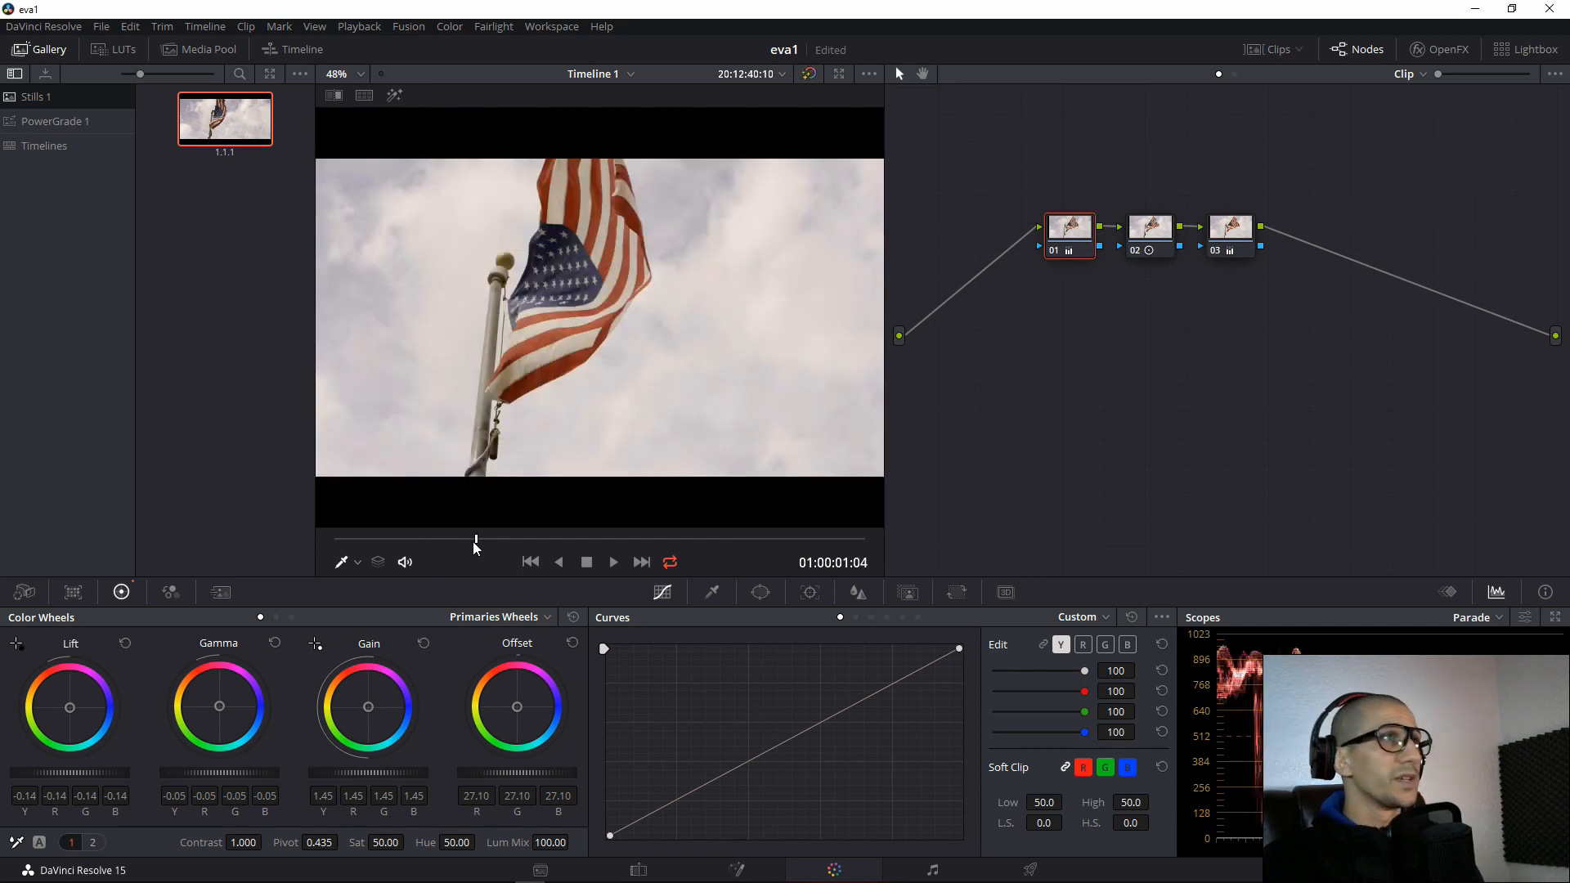
key("shift+d")
key("shift+d")
key("shift+d")
key("shift+d")
key("shift+d")
key("shift+d")
key("shift+d")
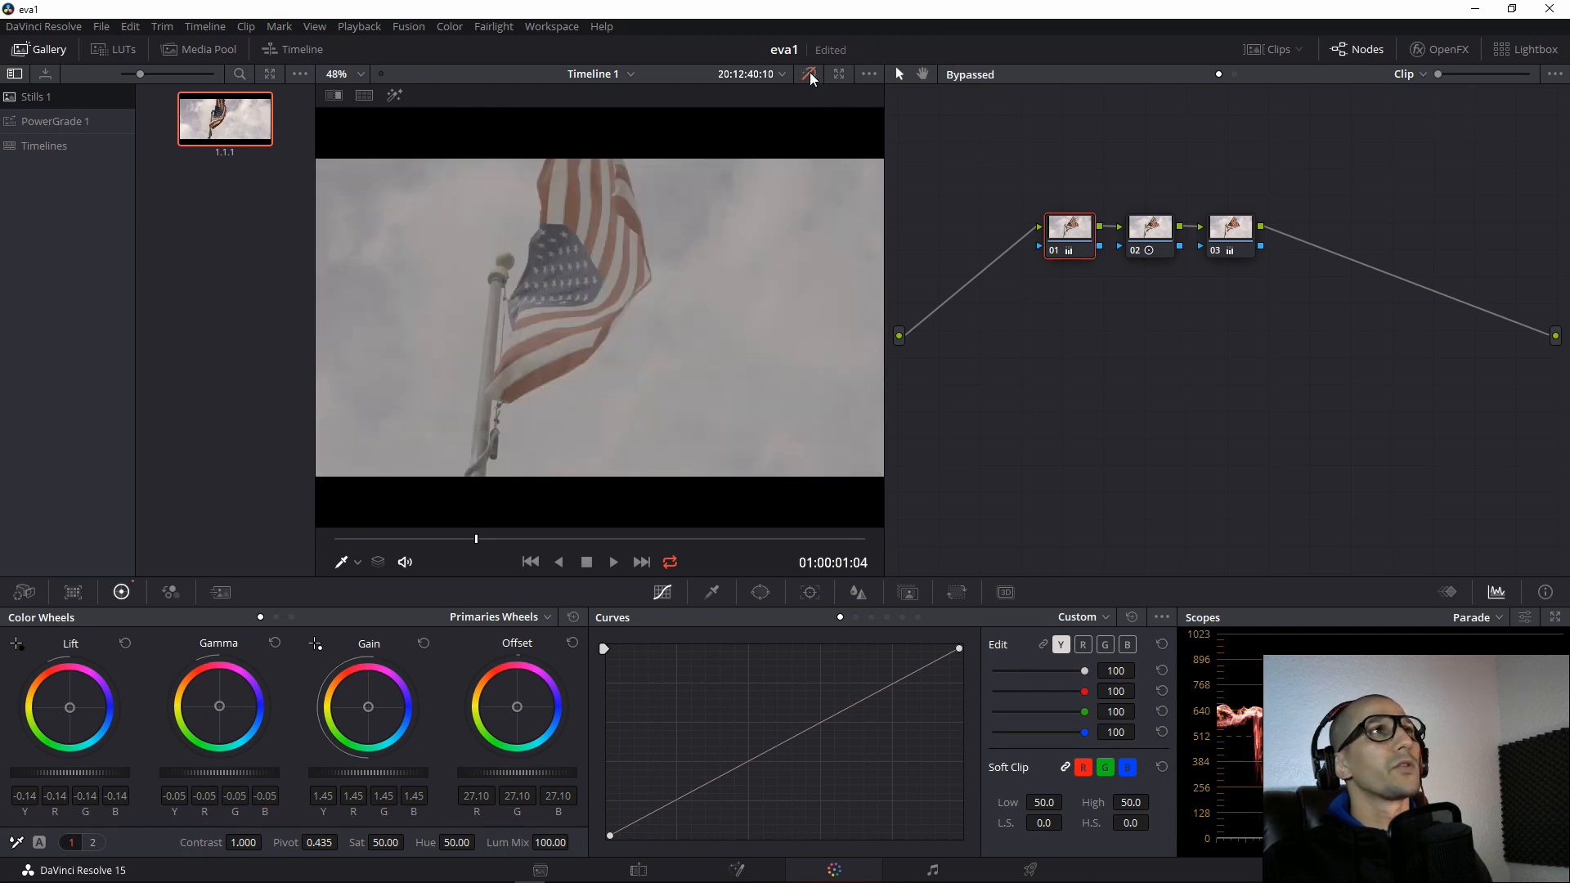
left_click(810, 72)
left_click(810, 72)
left_click(811, 71)
left_click(811, 72)
left_click(811, 72)
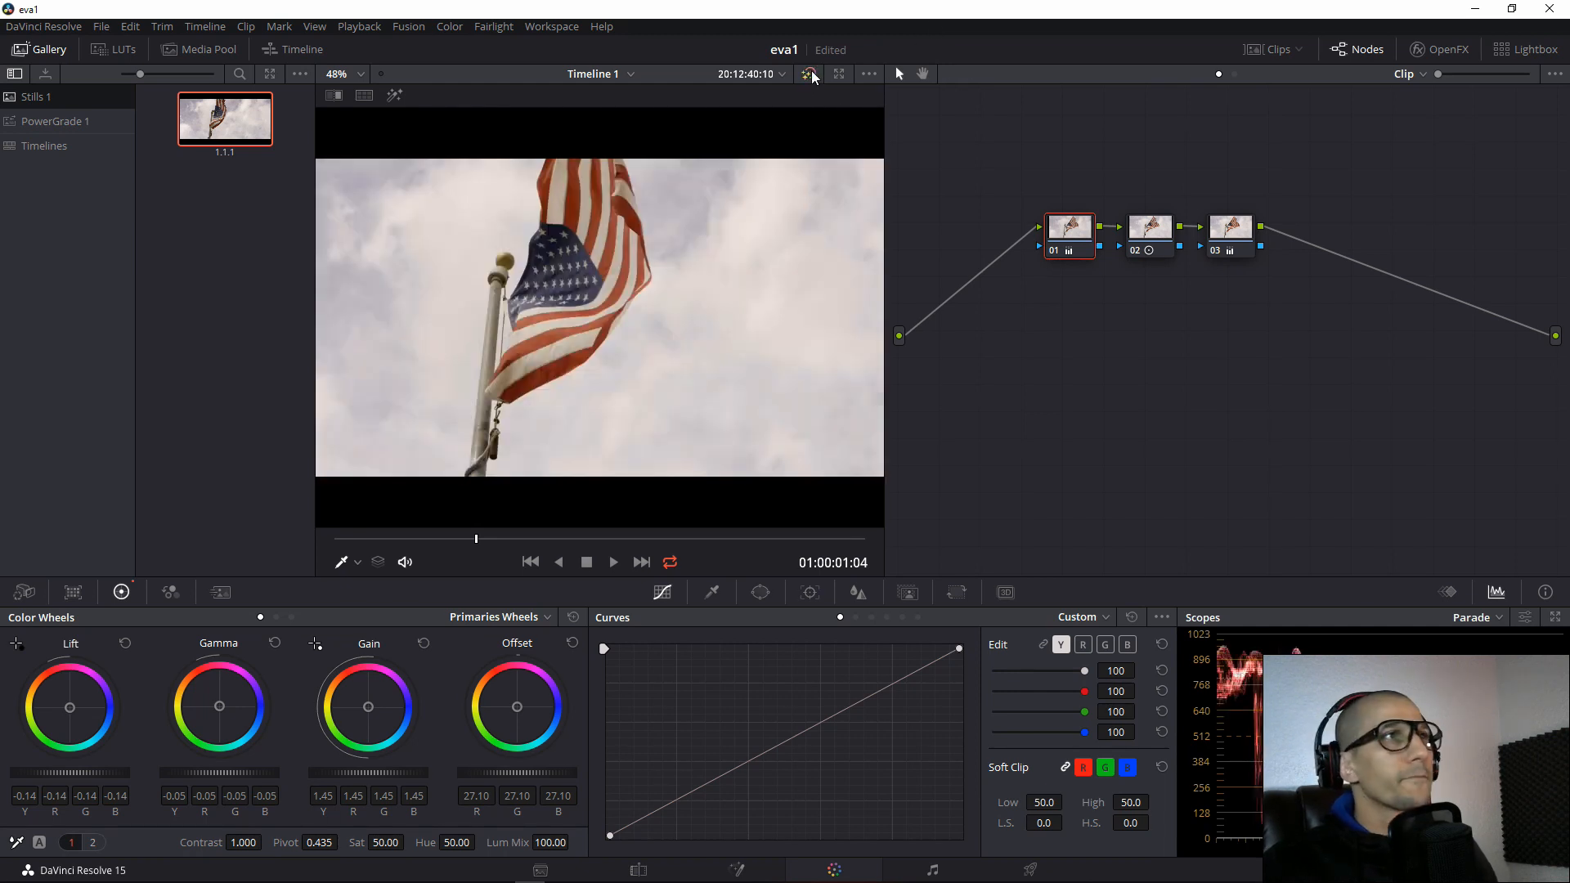
left_click(811, 72)
left_click(812, 72)
left_click(811, 72)
left_click(811, 72)
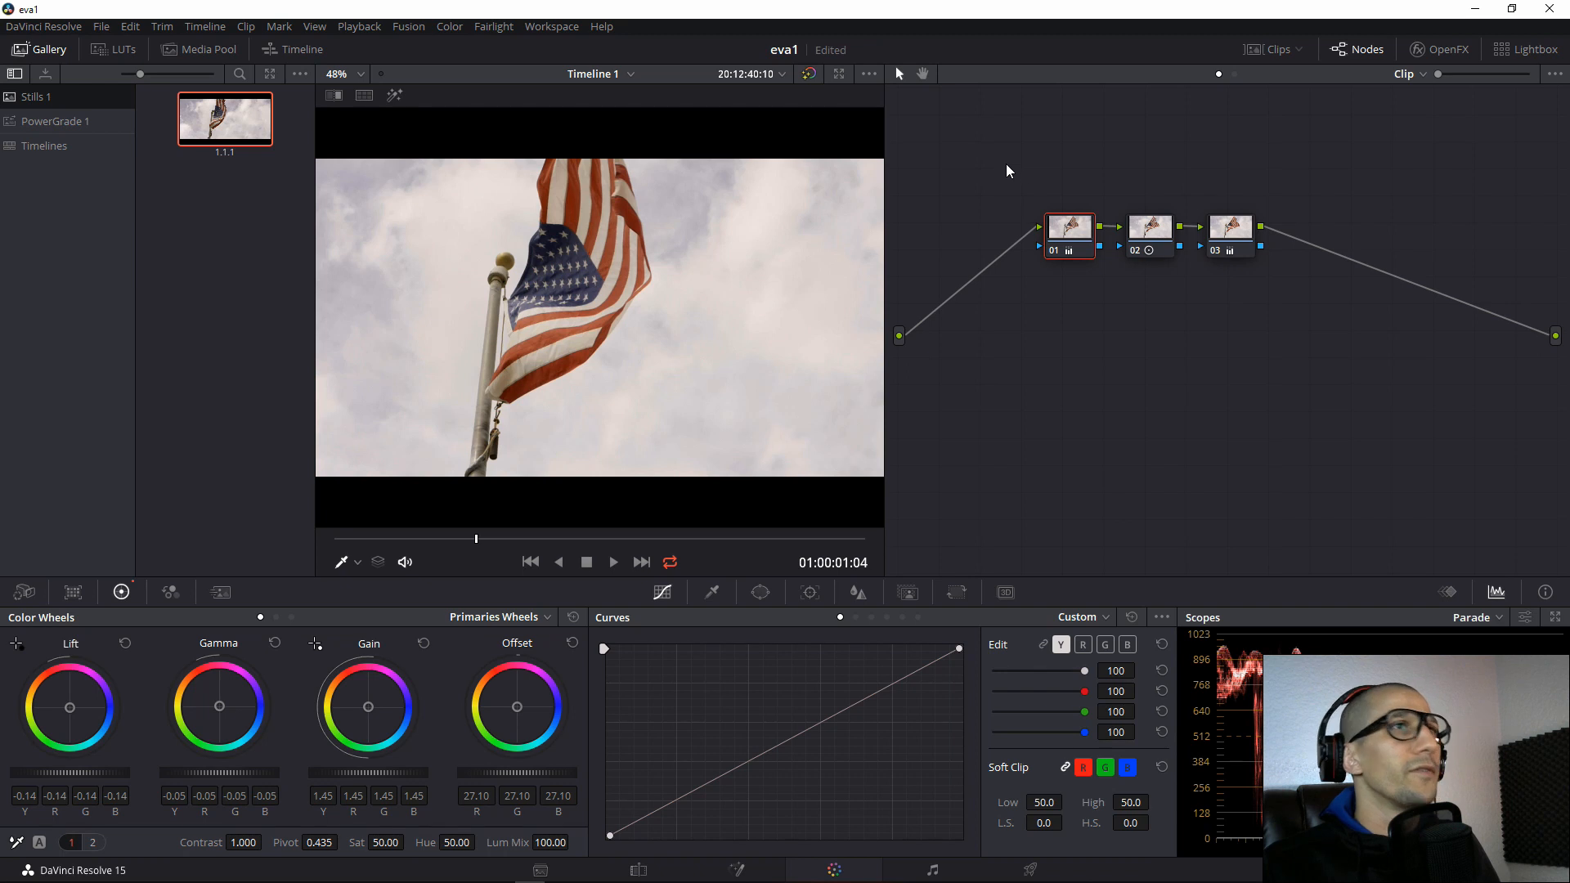
left_click(853, 616)
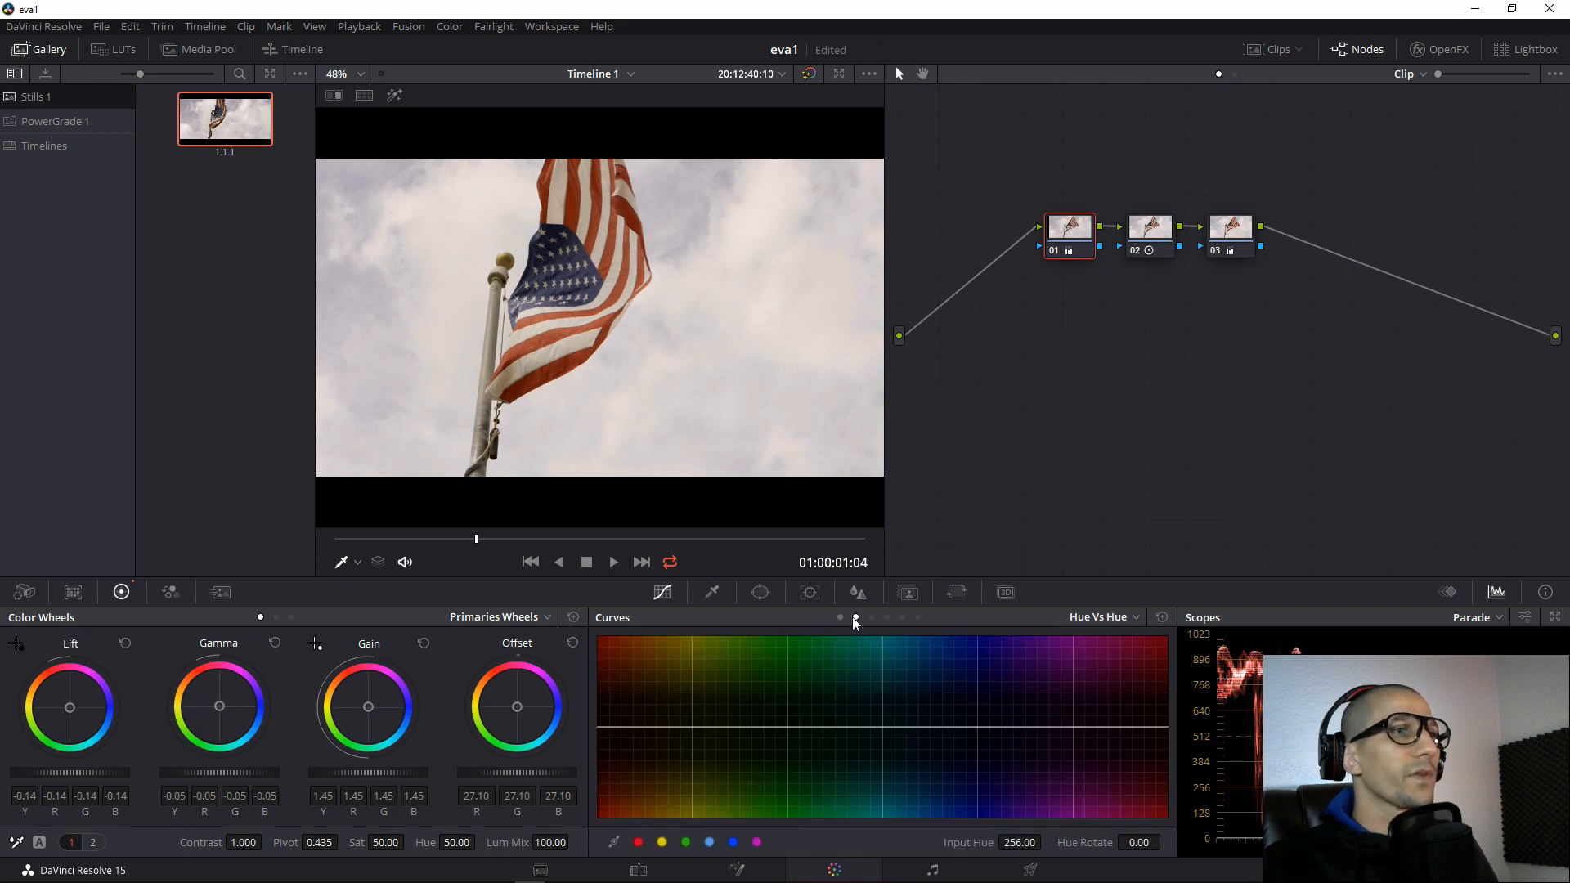
left_click(842, 617)
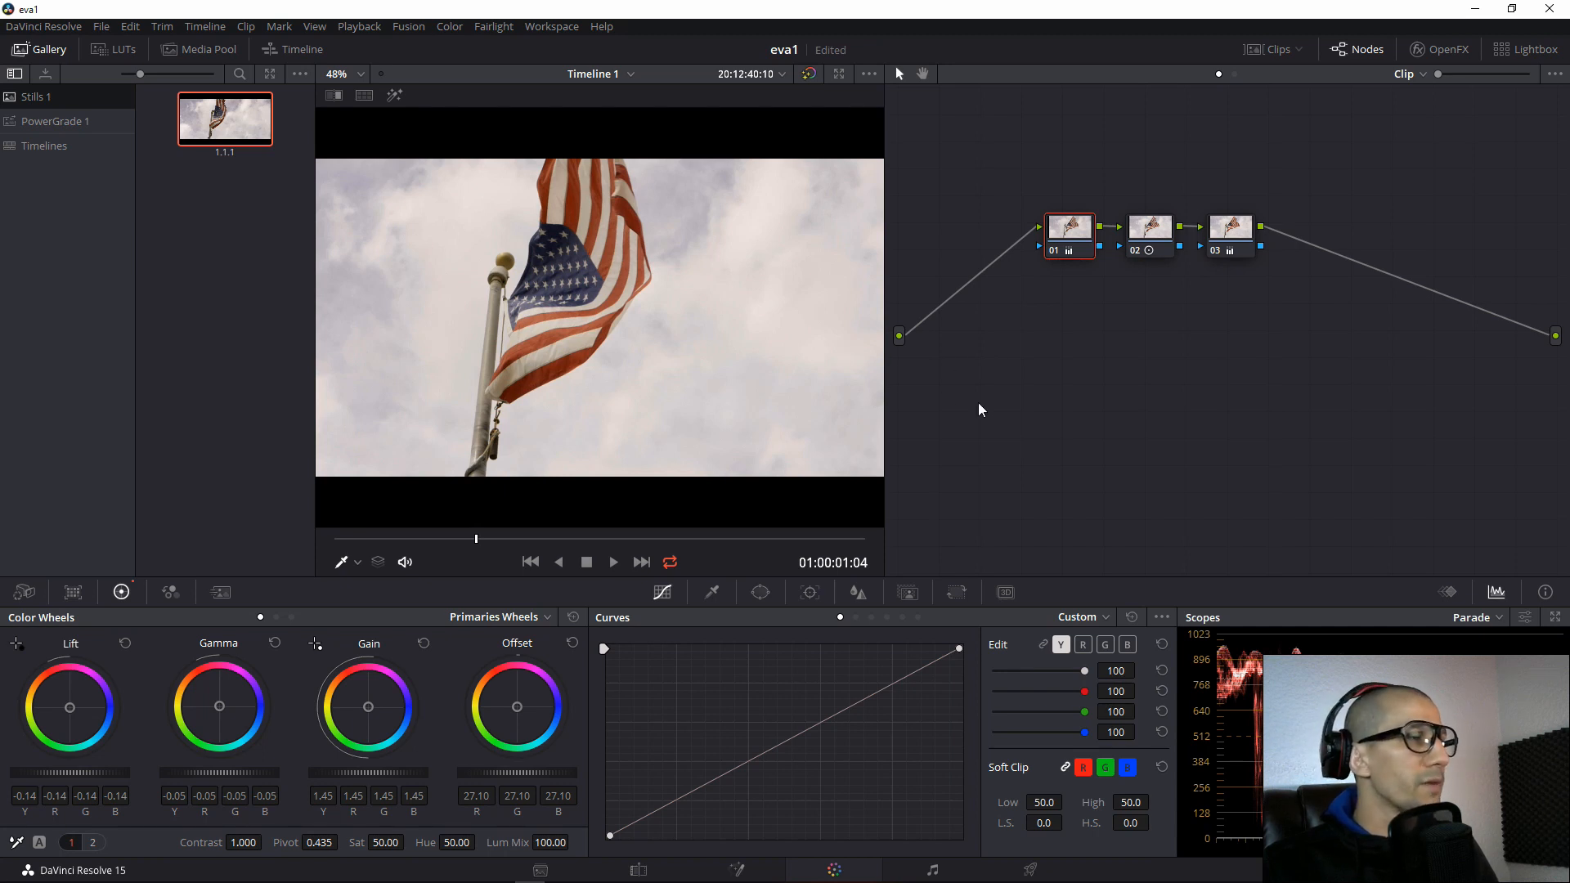
Play the graded flag clip in the full-screen viewer for review, and return to the grading workspace.
left_click_drag(573, 538, 658, 539)
scroll(591, 321, "down", 3)
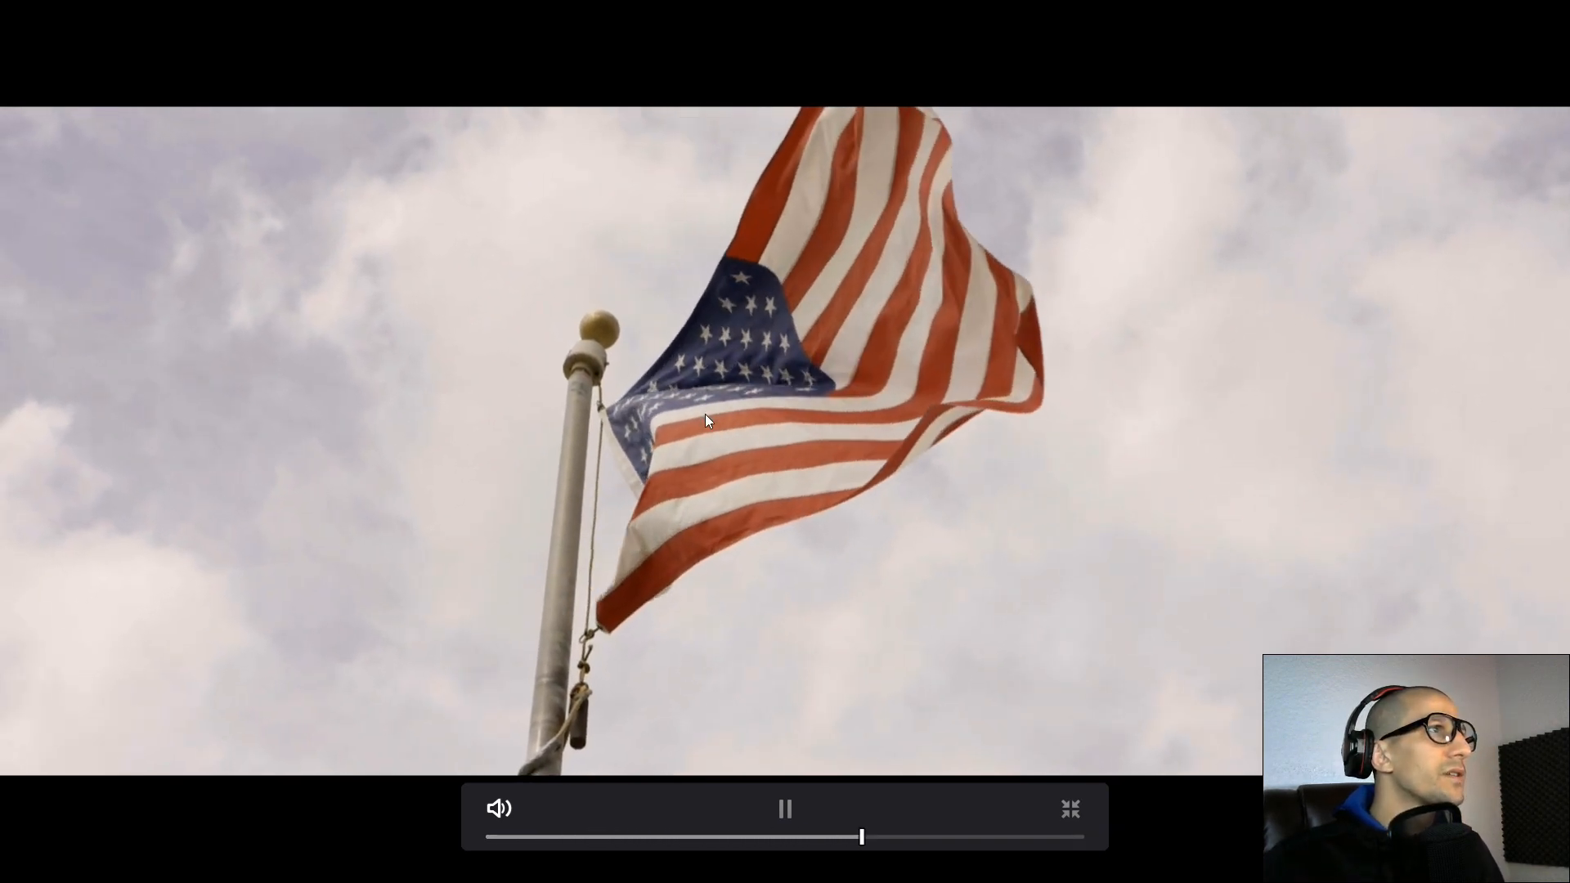
key("space")
key("Escape")
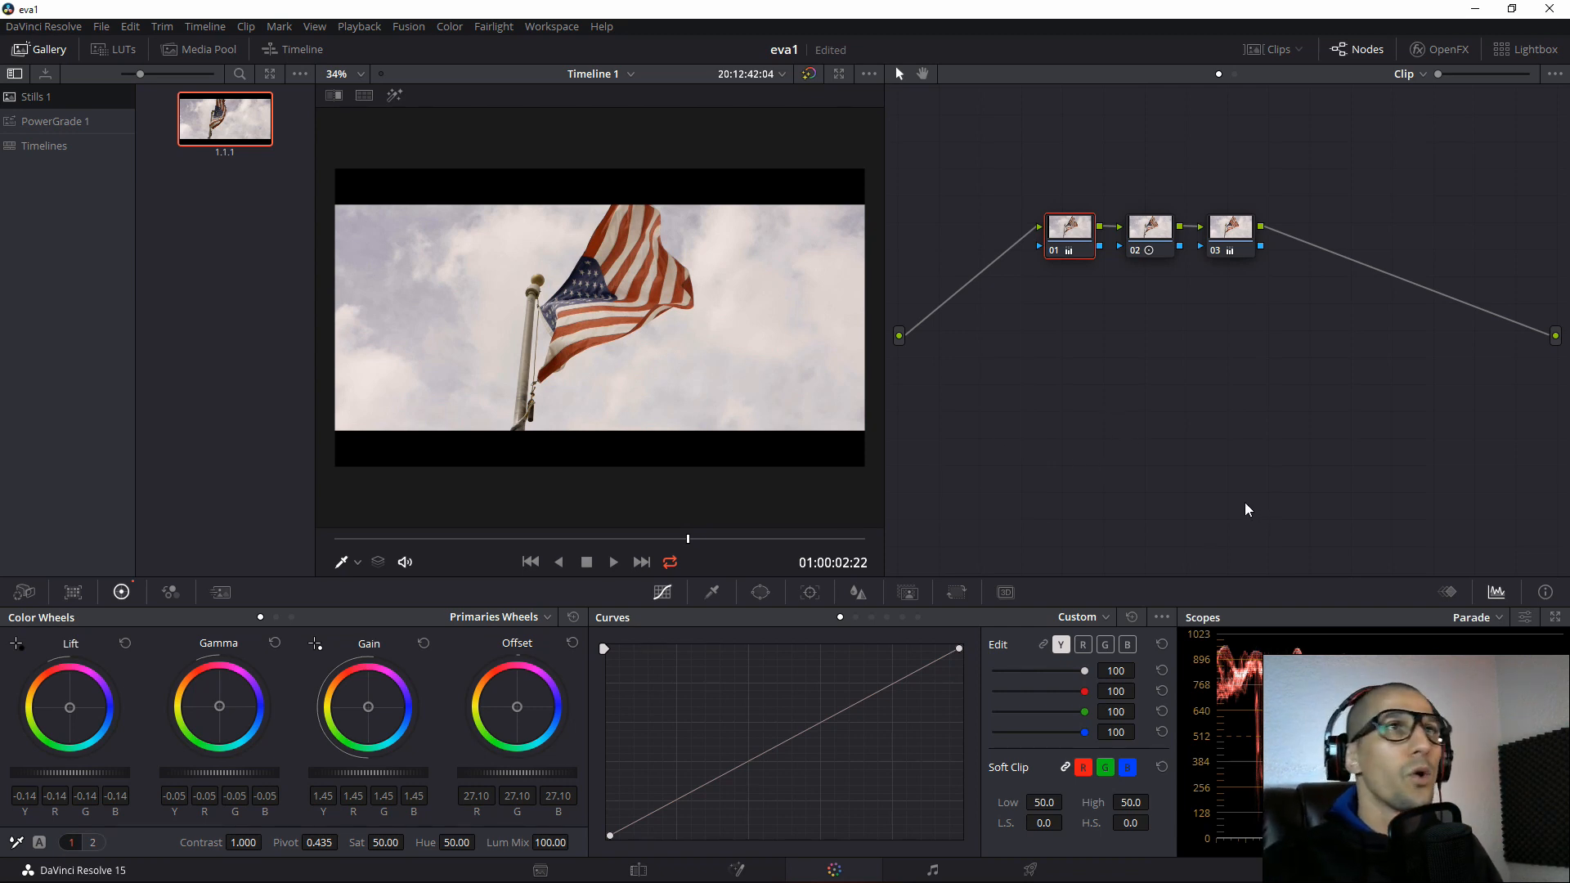
Grab a still of the graded flag frame at 01:00:02:22 into the gallery.
right_click(695, 190)
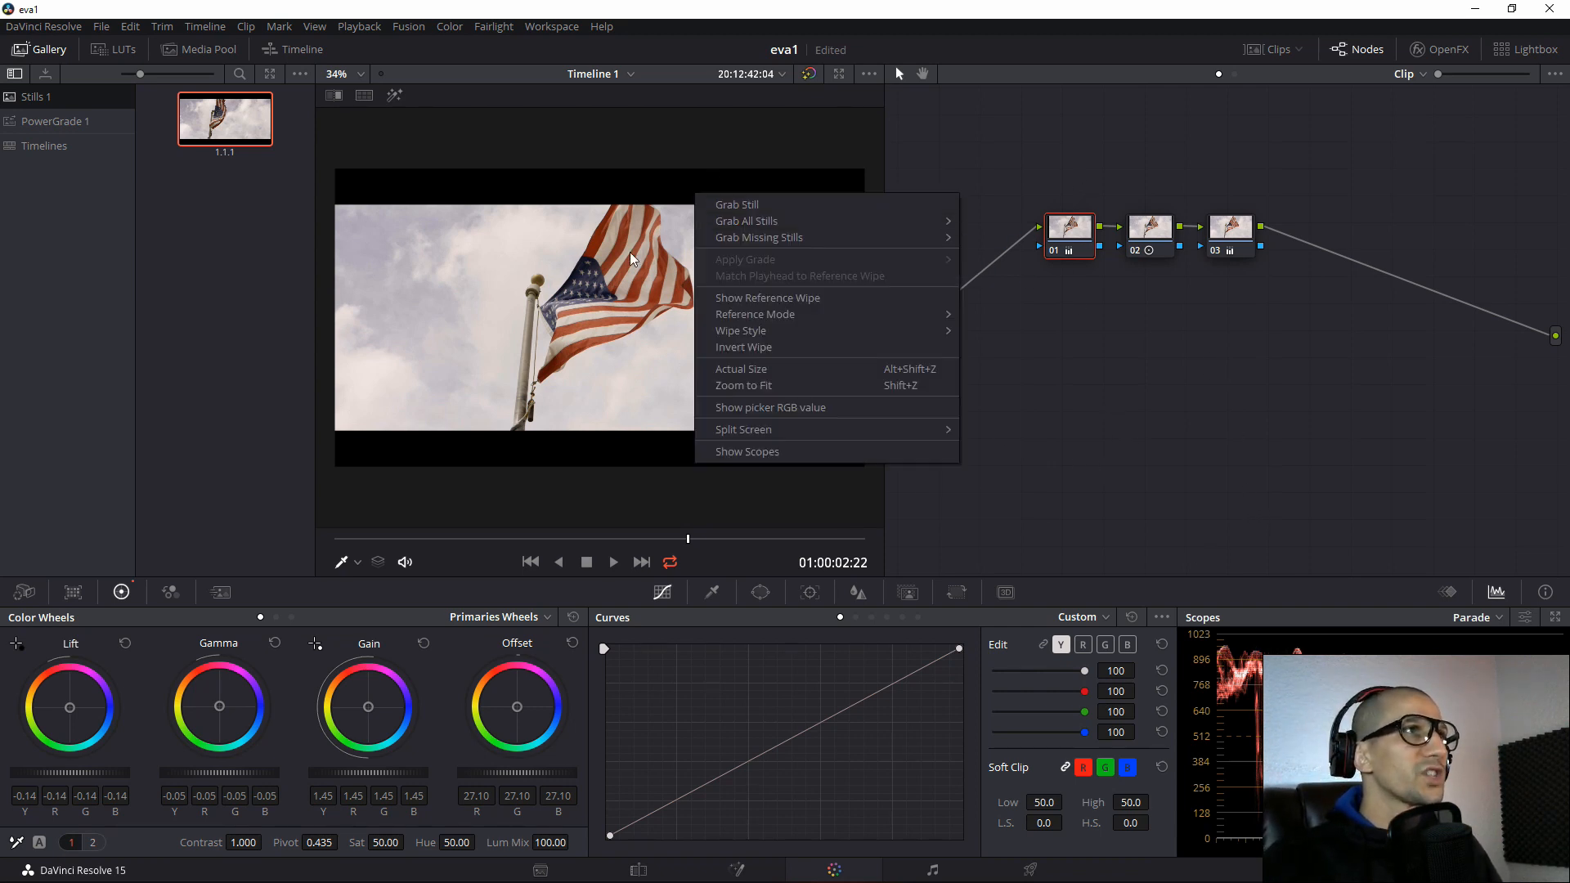
left_click(753, 204)
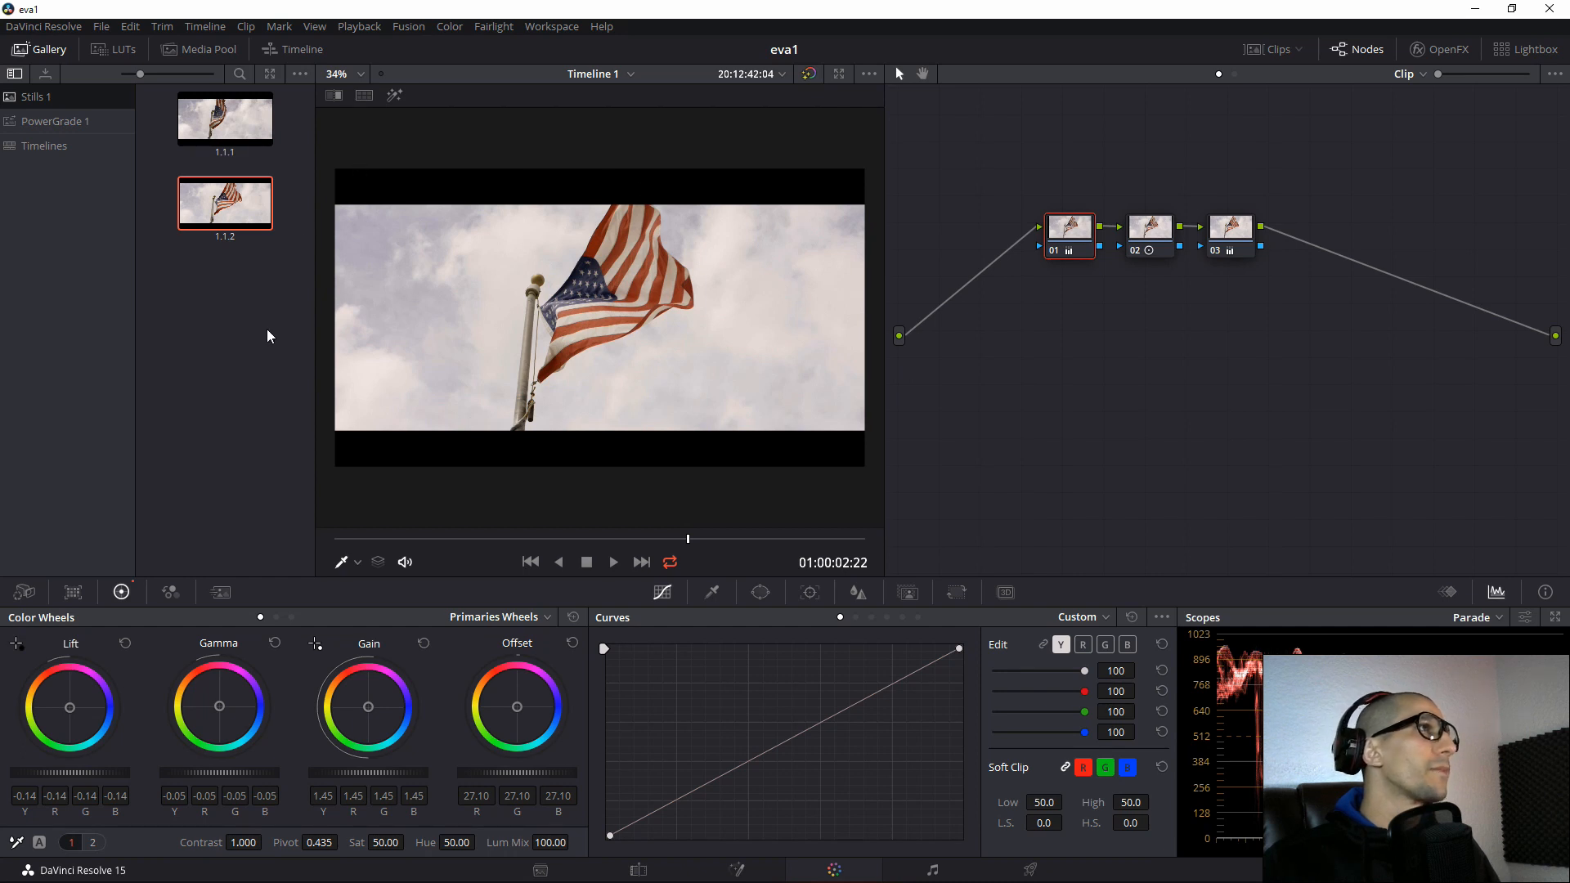
Clear the clip's grading nodes, preview the first gallery still and reapply the three-node grade from still 1.1.2.
key("Delete")
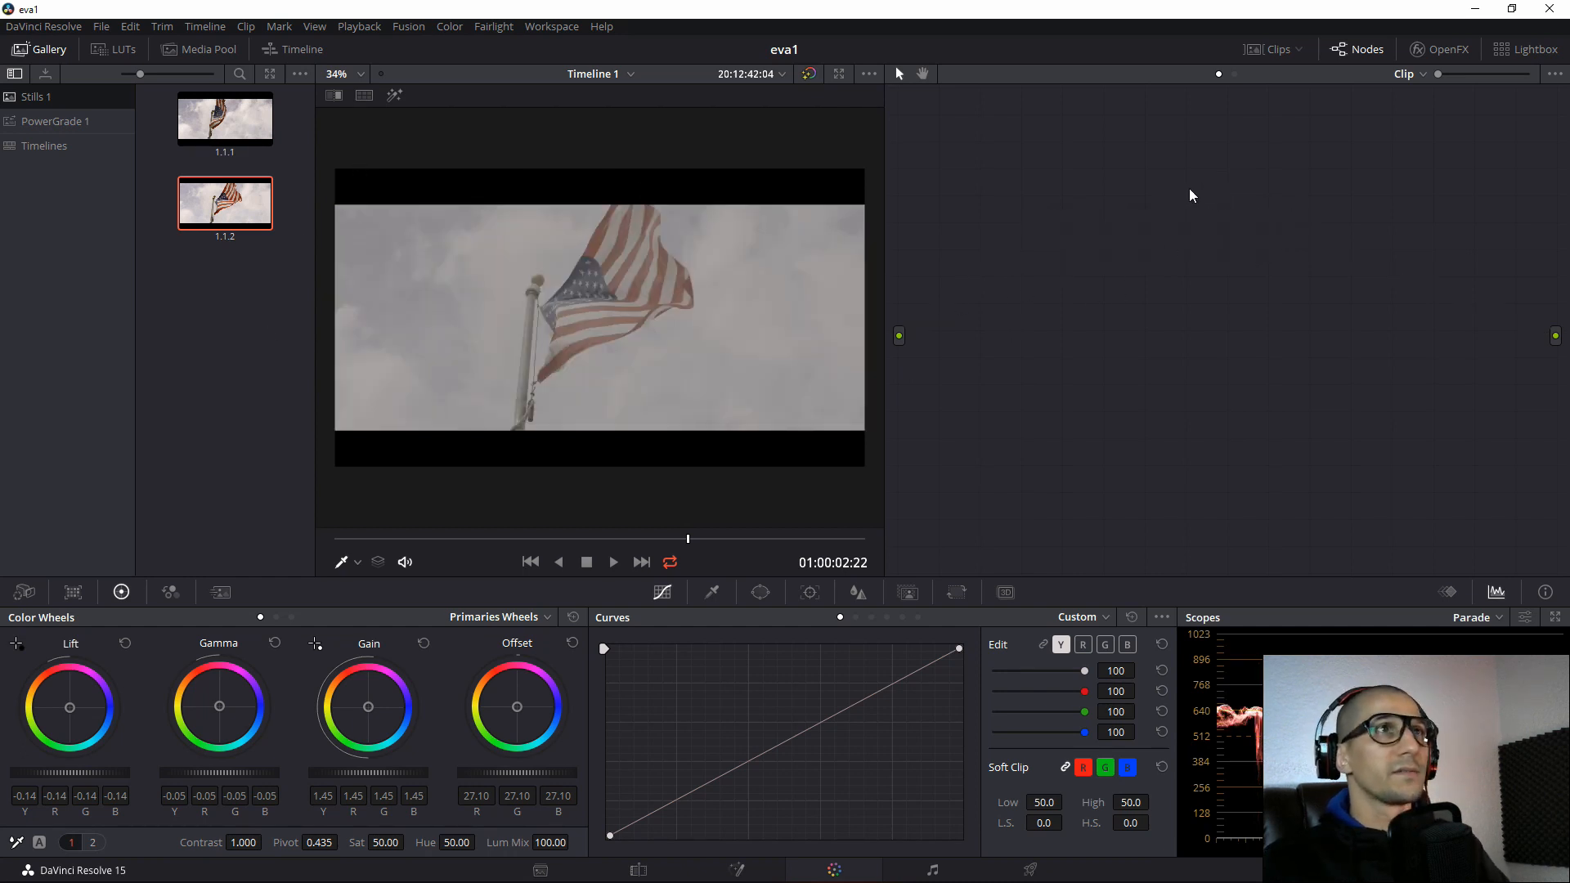
left_click(225, 121)
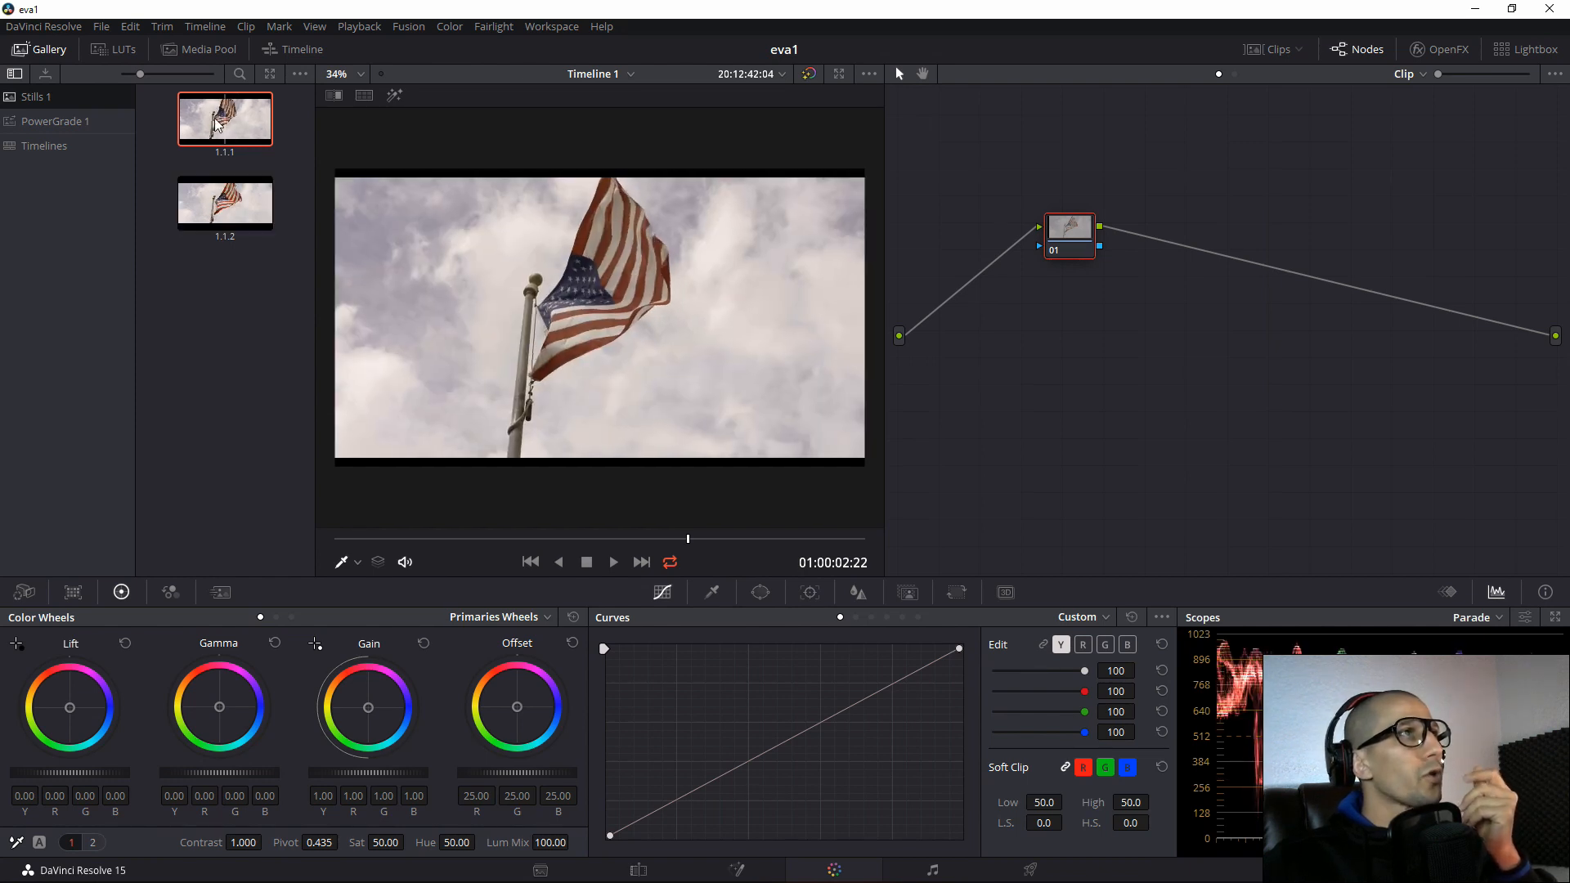
middle_click(230, 203)
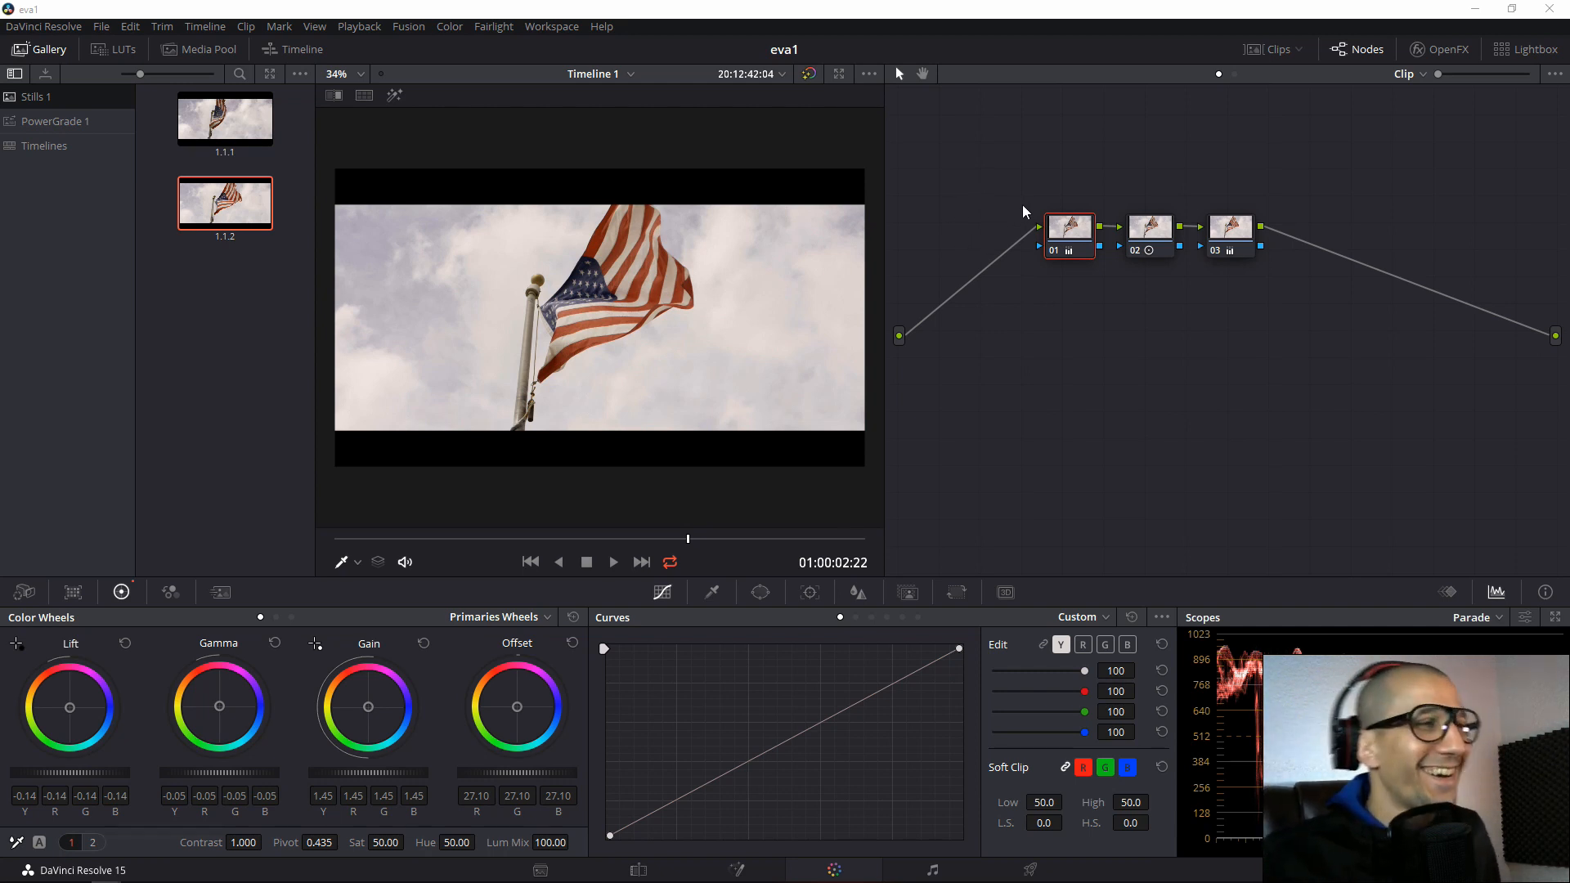
Review the settings of nodes 01, 02 and 03 by selecting each in turn.
left_click_drag(1239, 230, 1236, 229)
left_click(1080, 234)
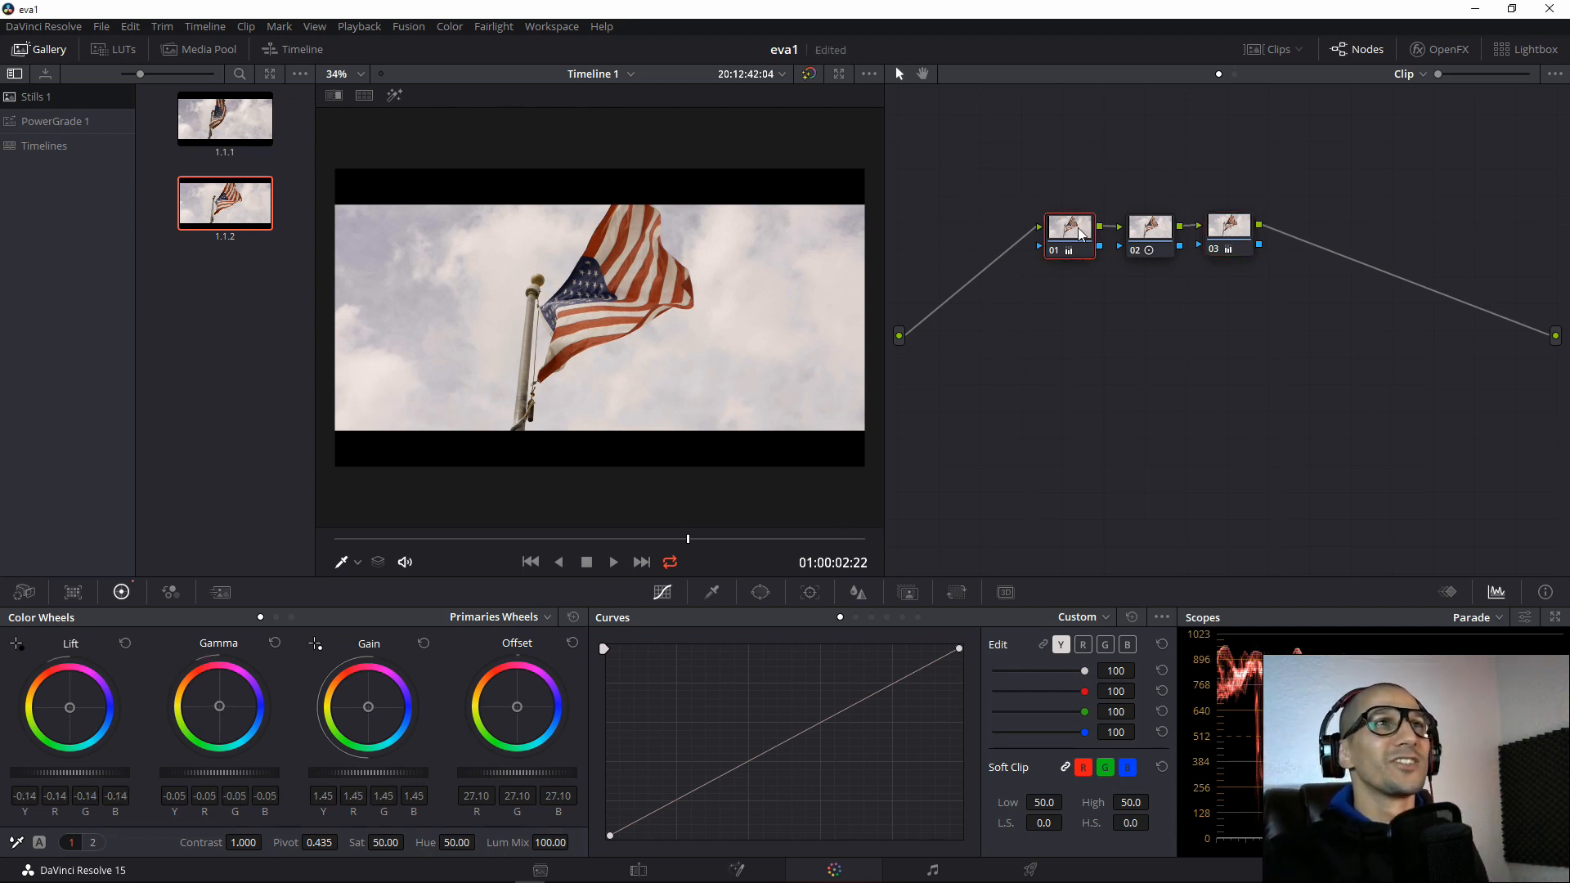
left_click(1140, 231)
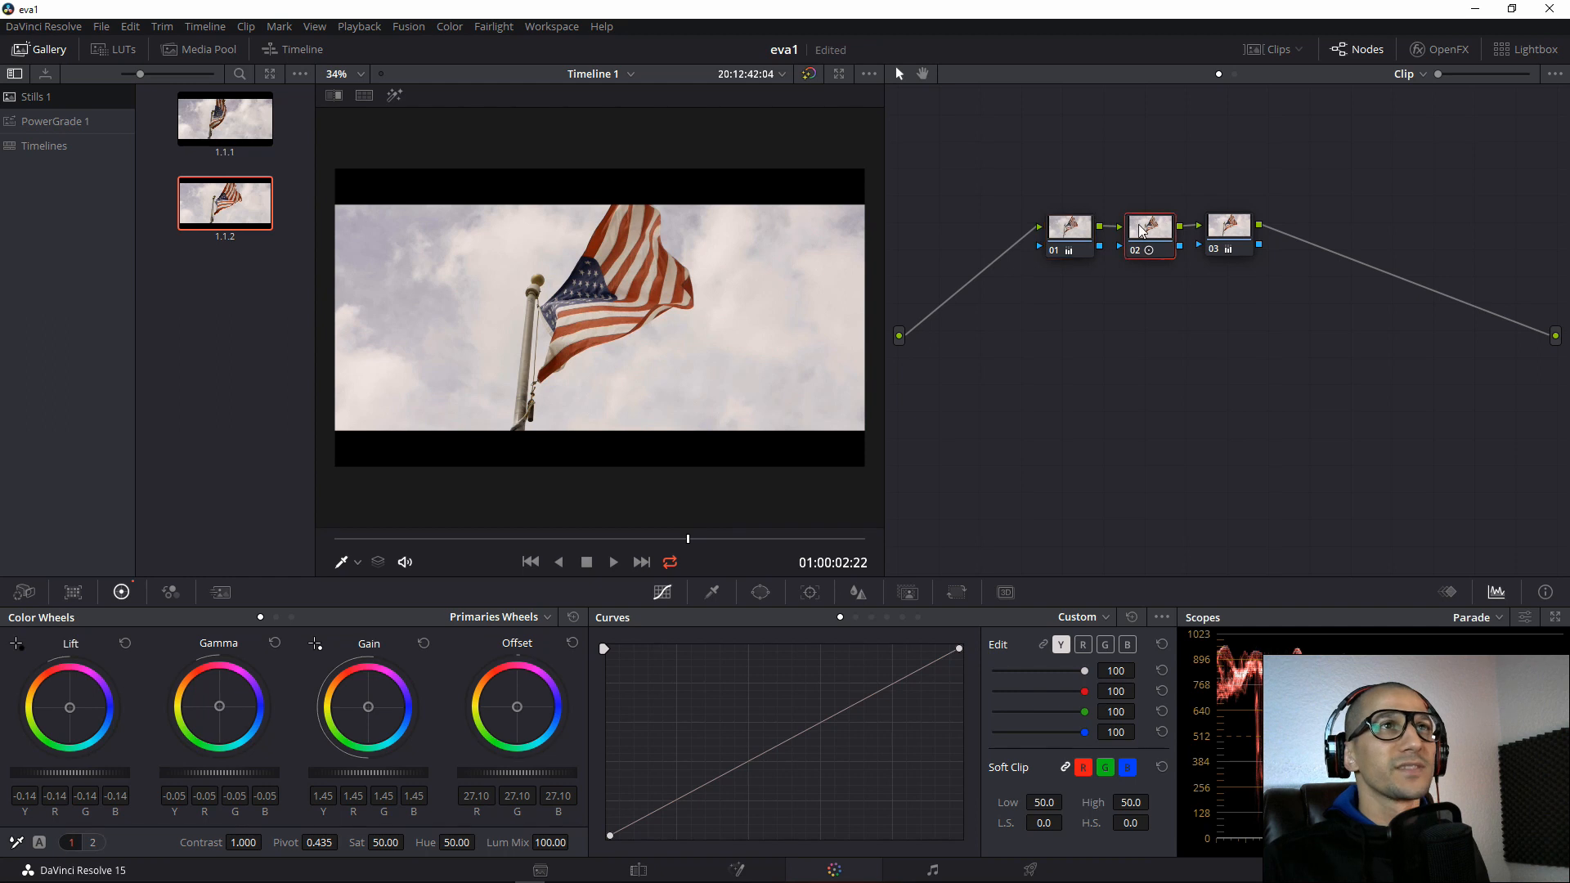
left_click(1231, 235)
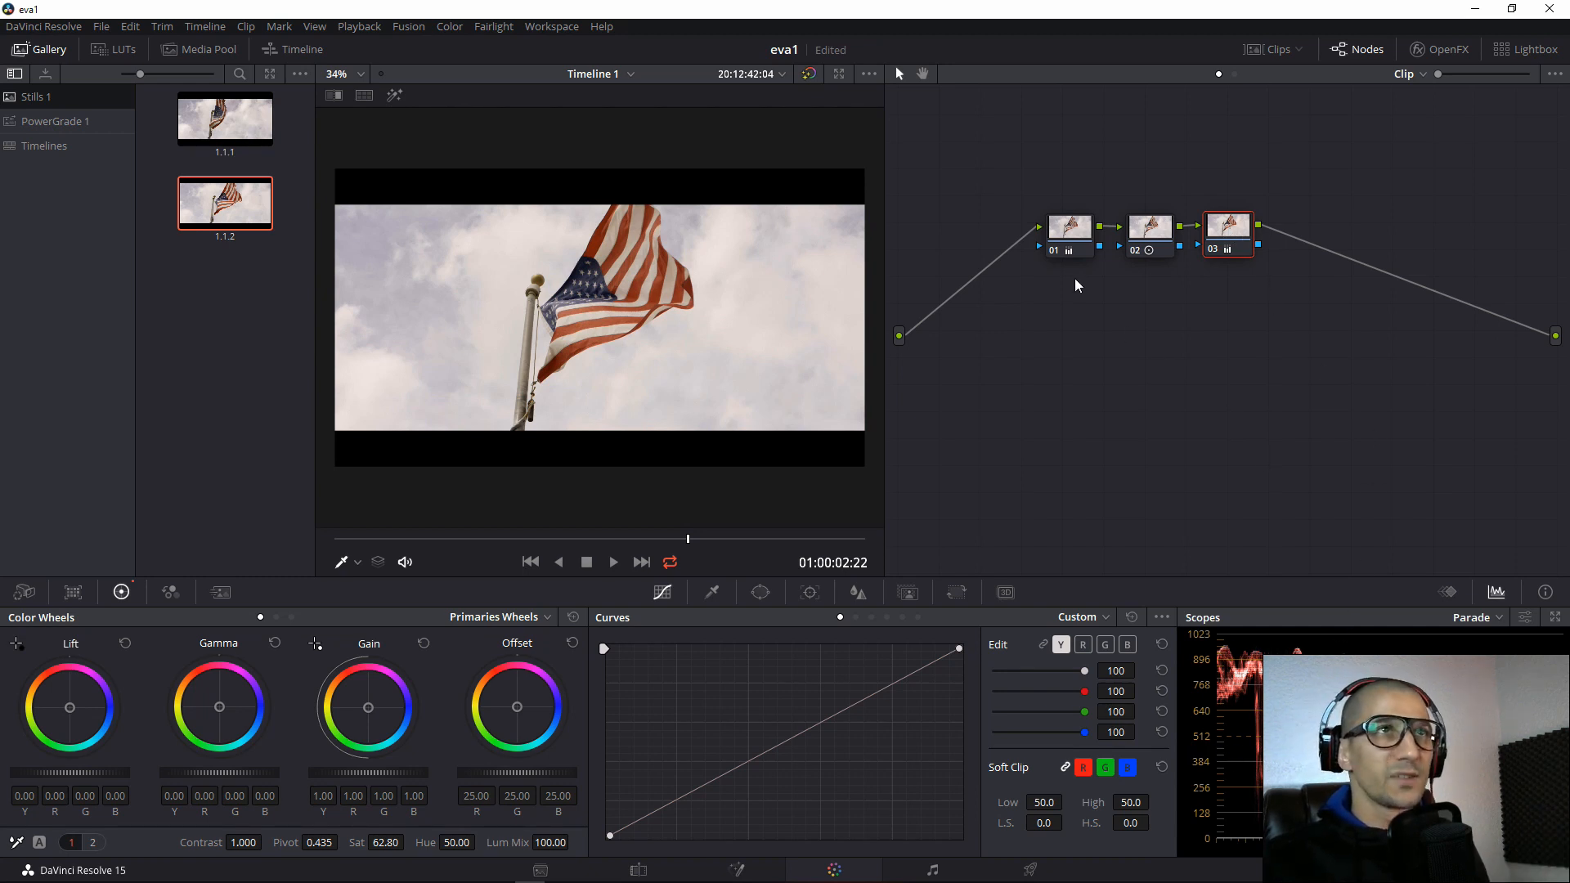
Select all three grading nodes and combine them into one compound node.
left_click_drag(1019, 129, 1190, 274)
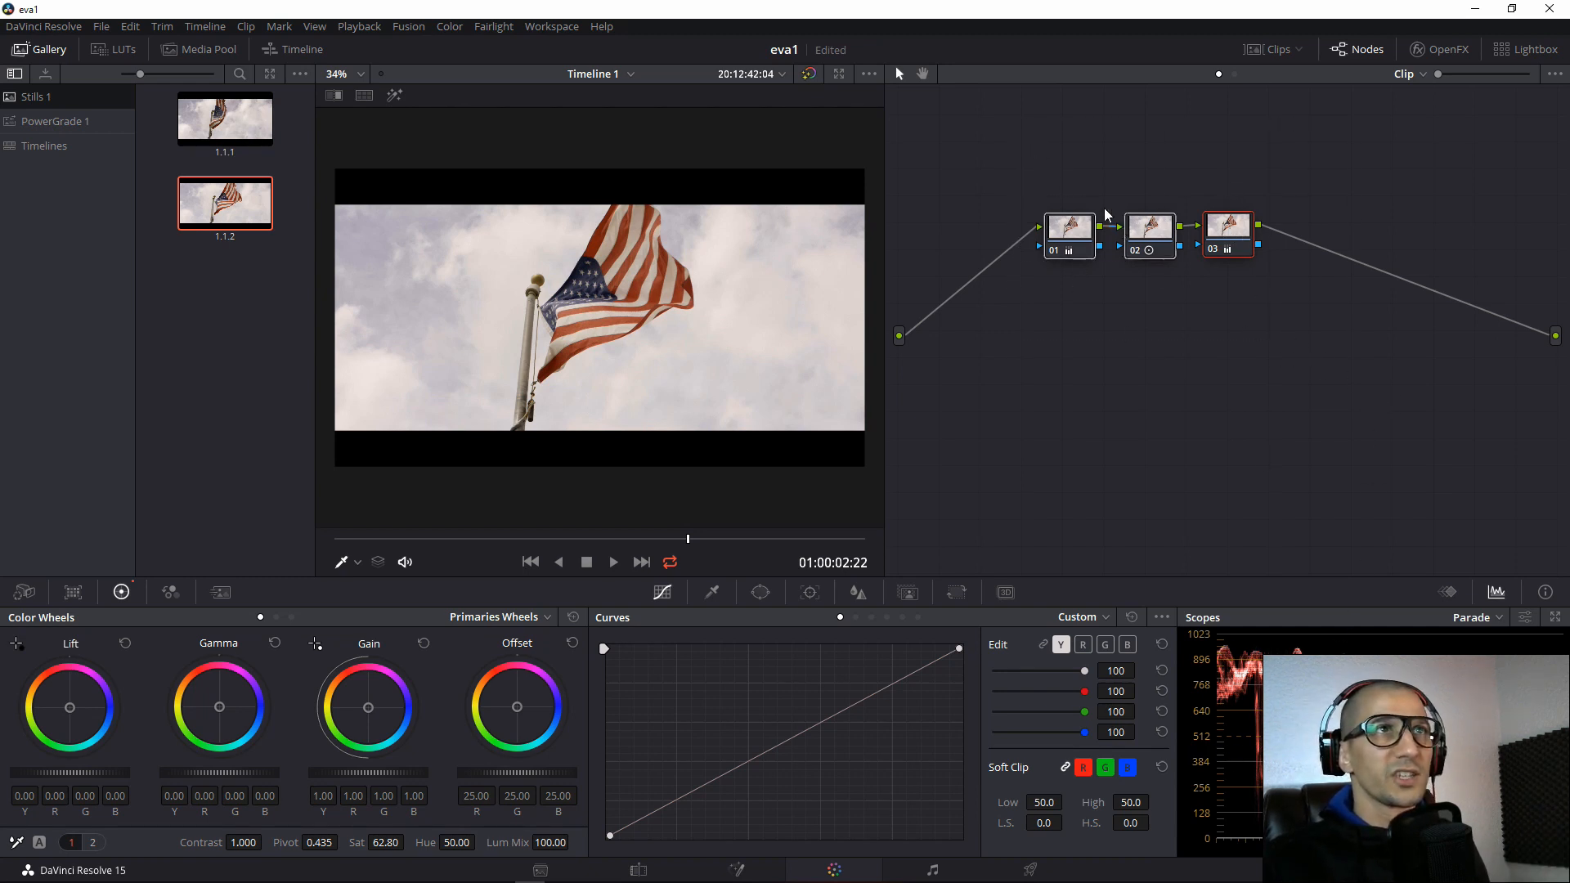
left_click_drag(1046, 161, 1238, 320)
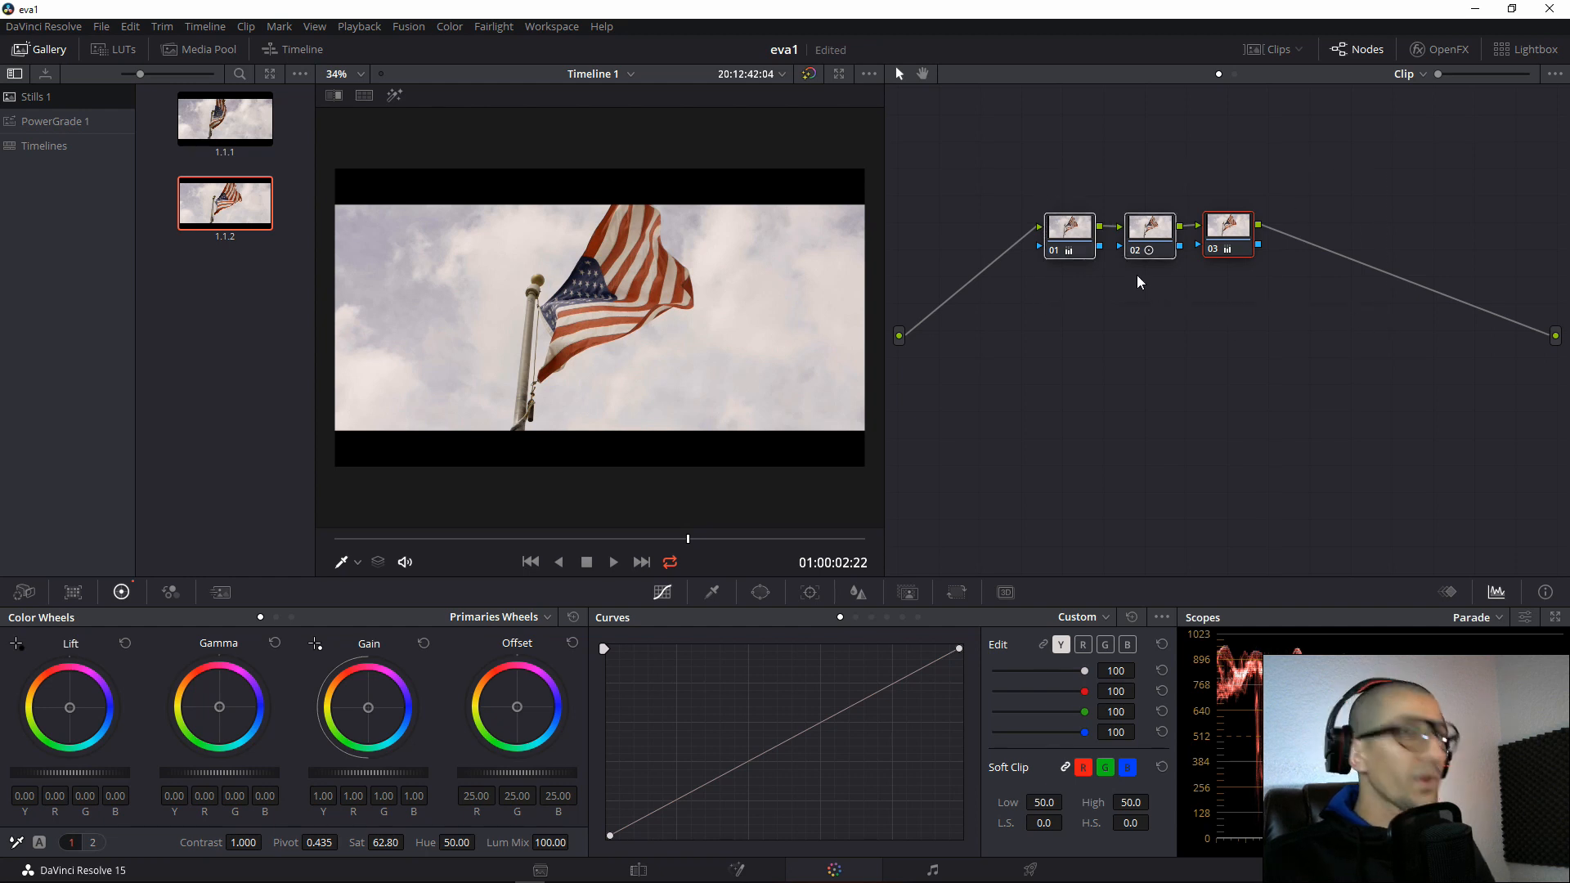
left_click(1151, 233)
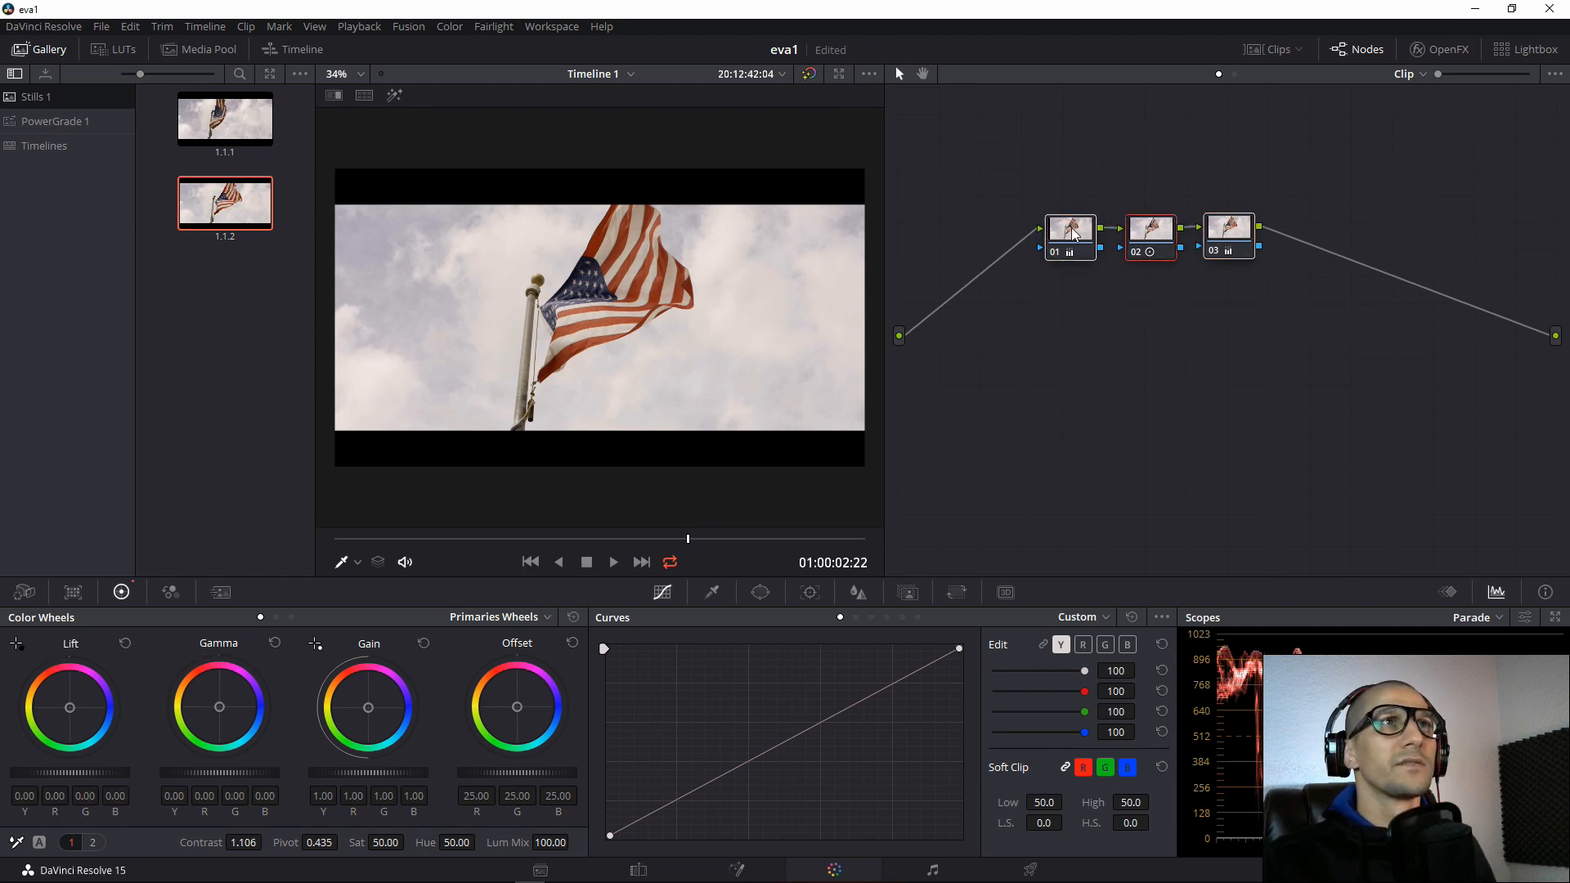
key("ctrl+z")
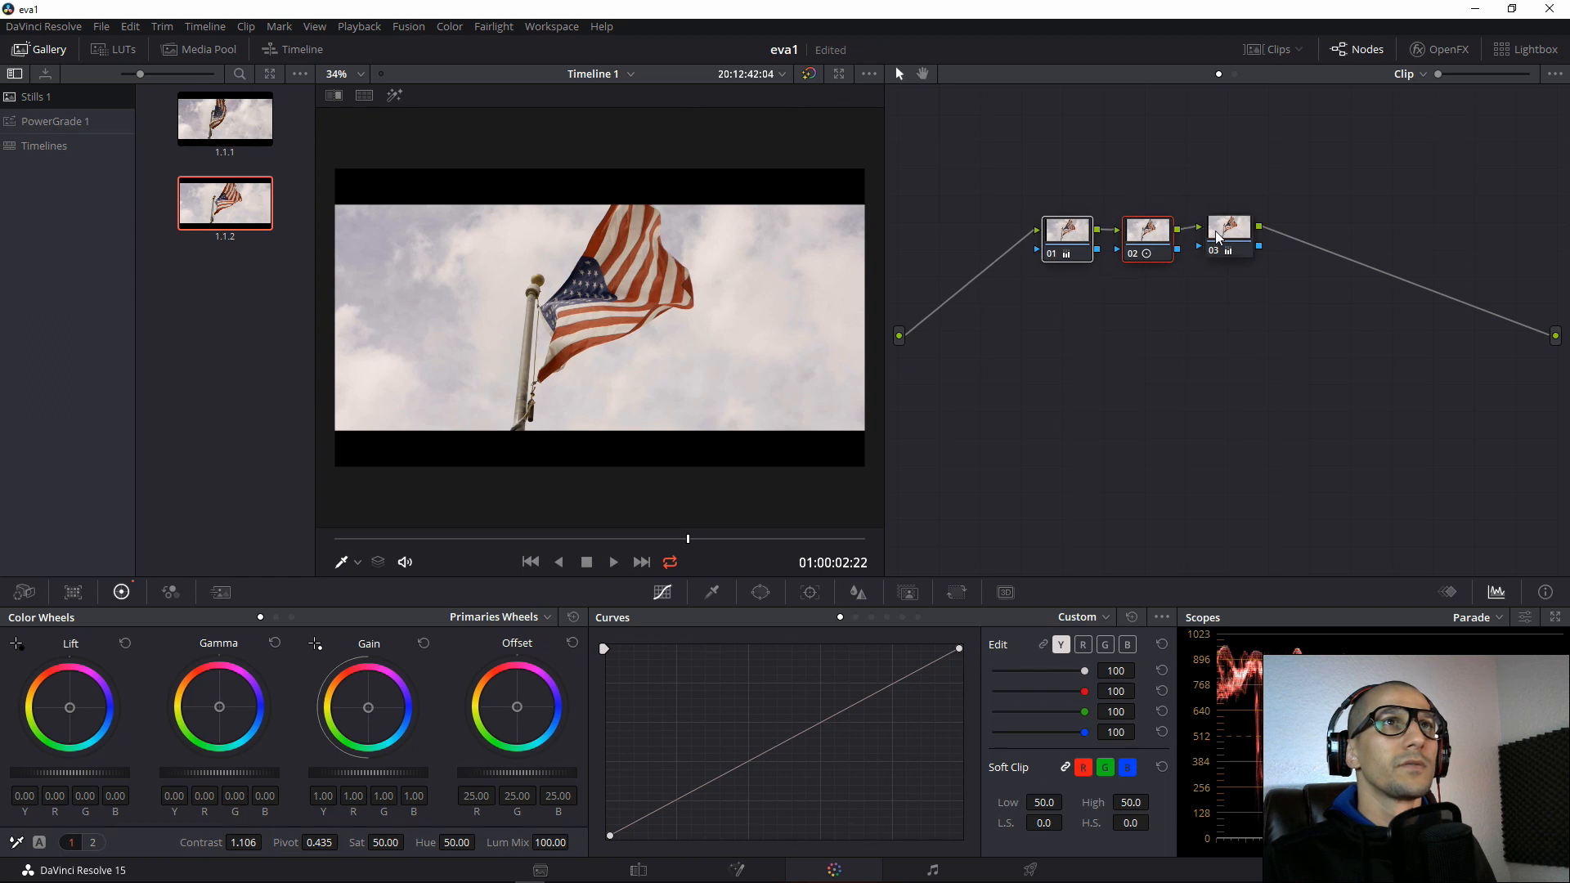
left_click_drag(1041, 140, 1362, 329)
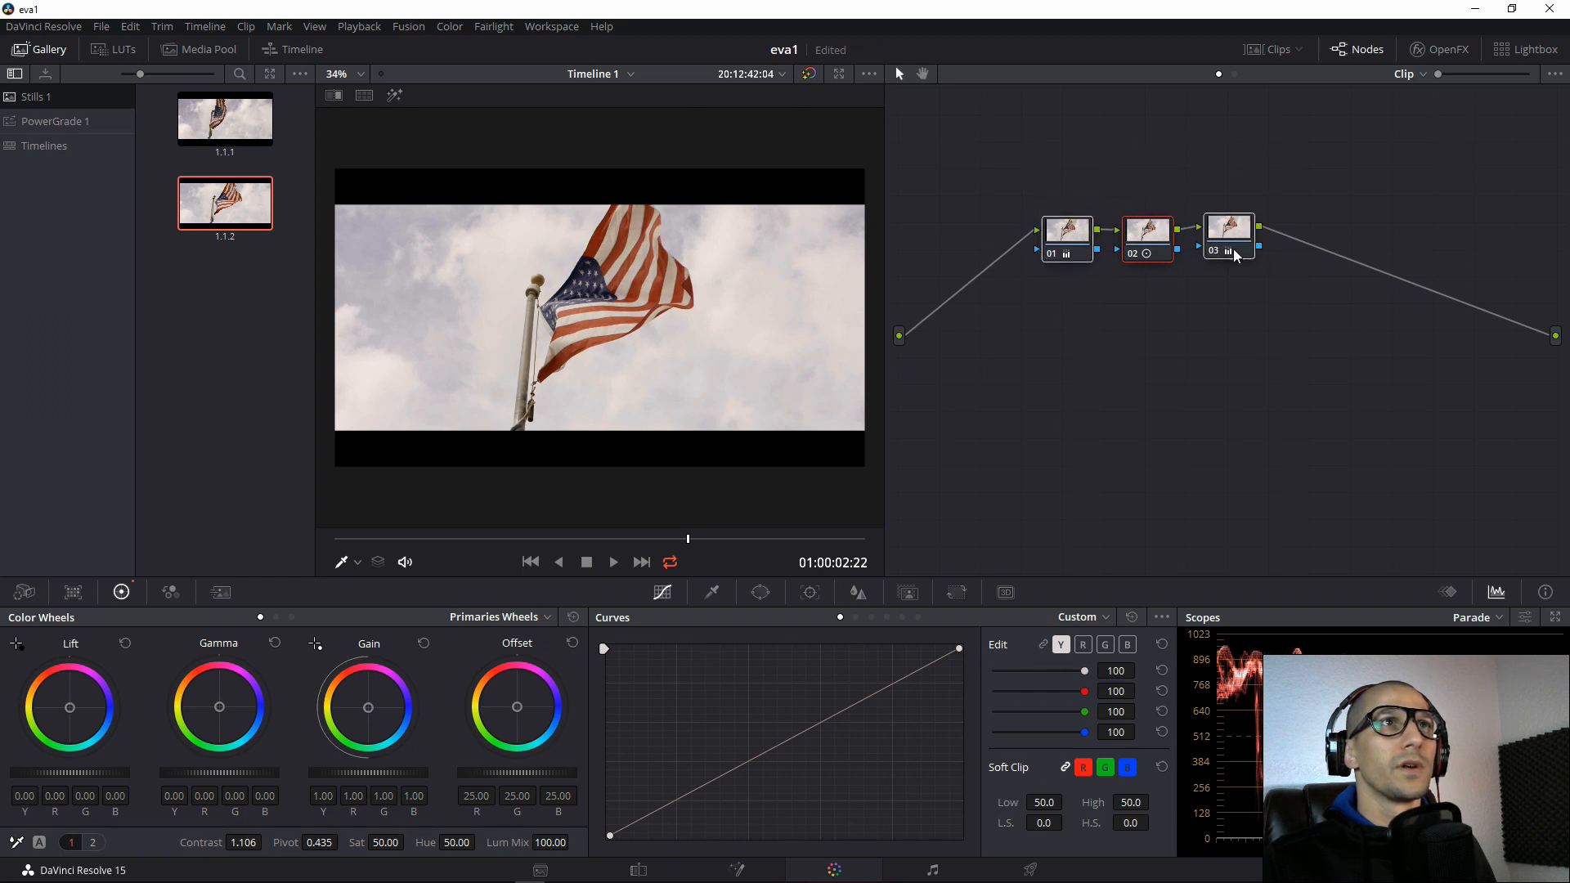
left_click(1070, 223)
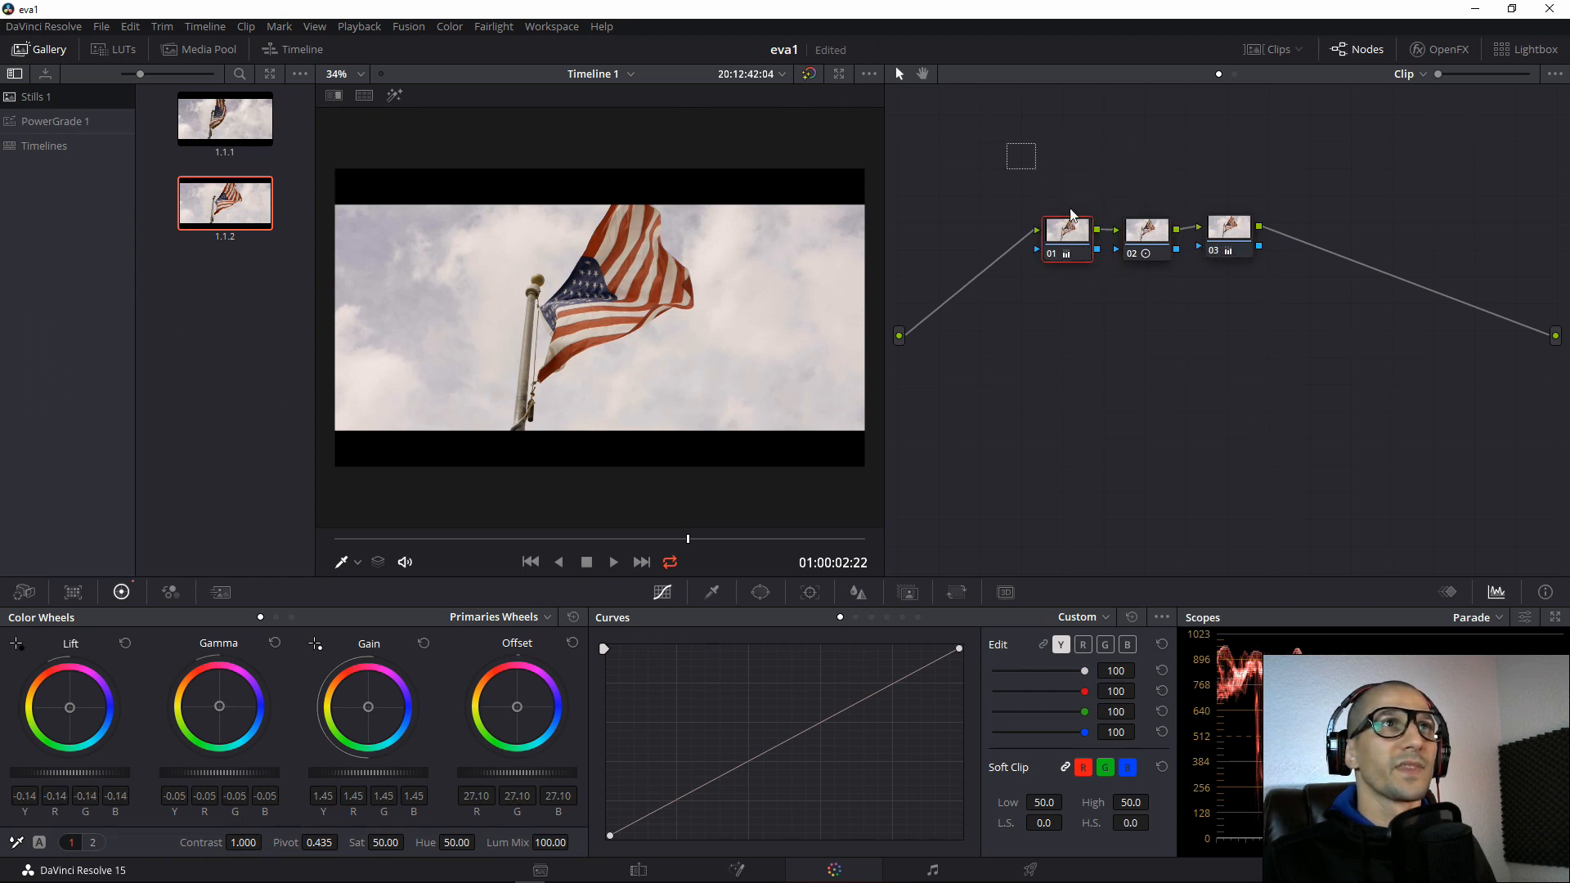
right_click(1071, 211)
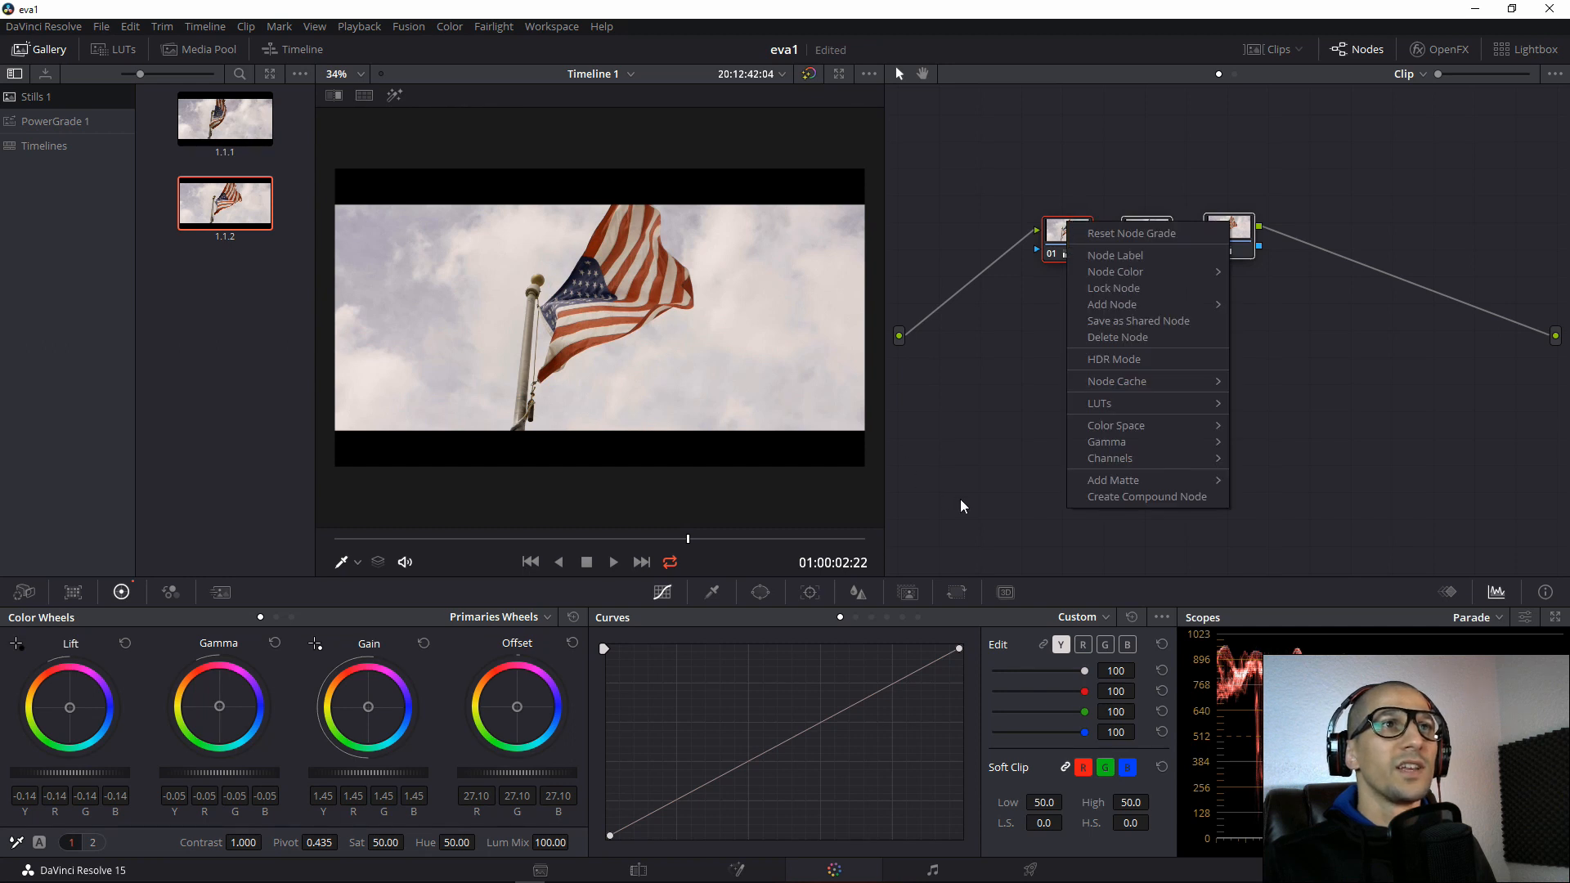
left_click(1142, 498)
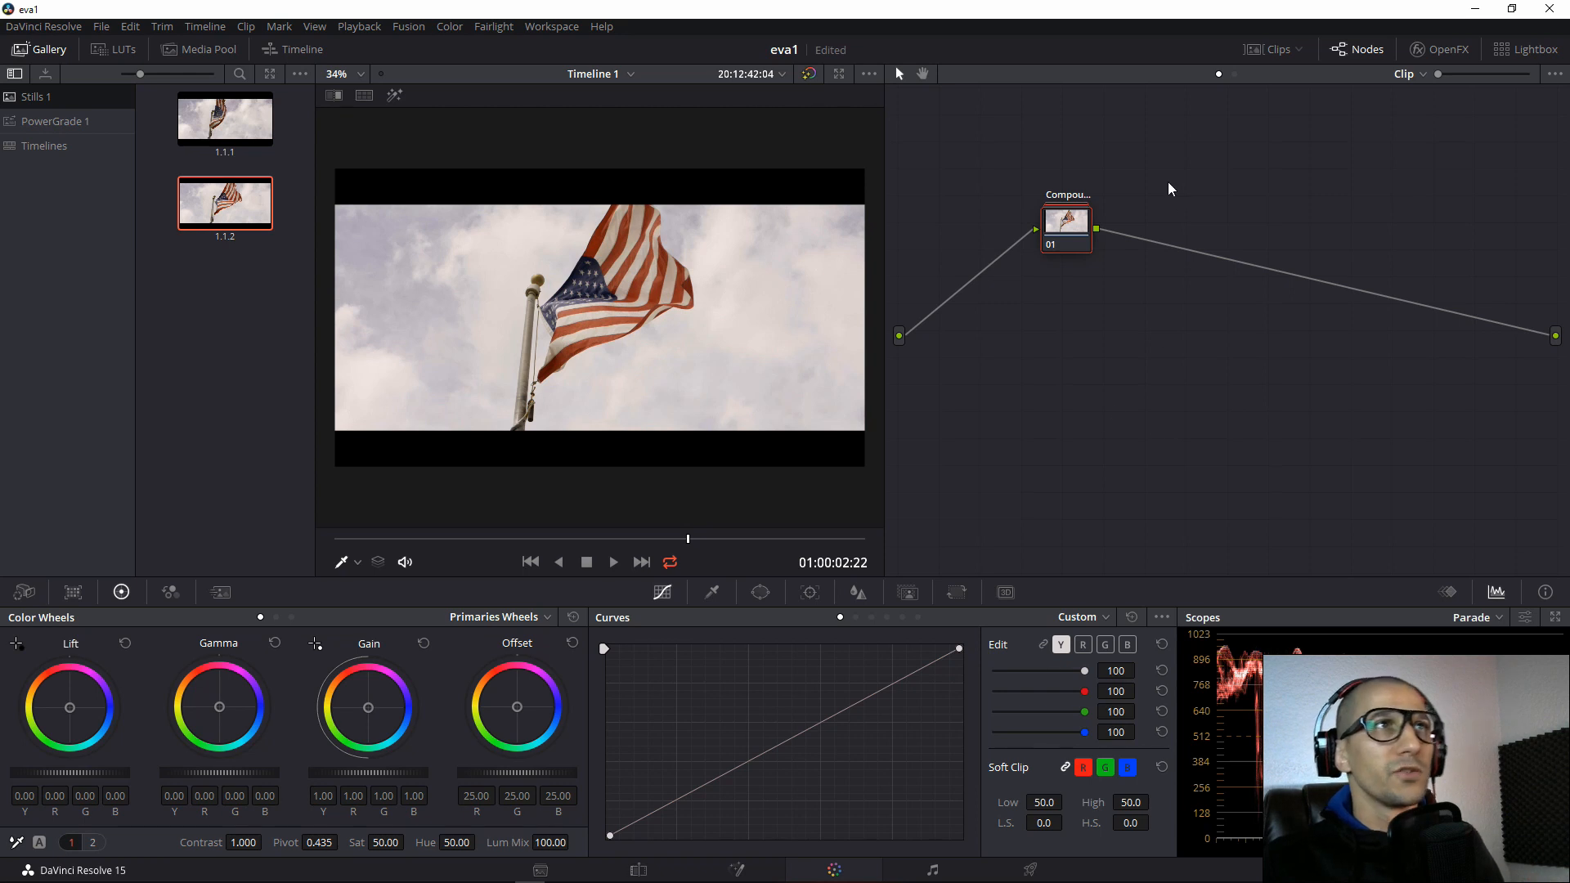
Reposition the compound node and add a serial node after it.
left_click_drag(1079, 220, 1022, 210)
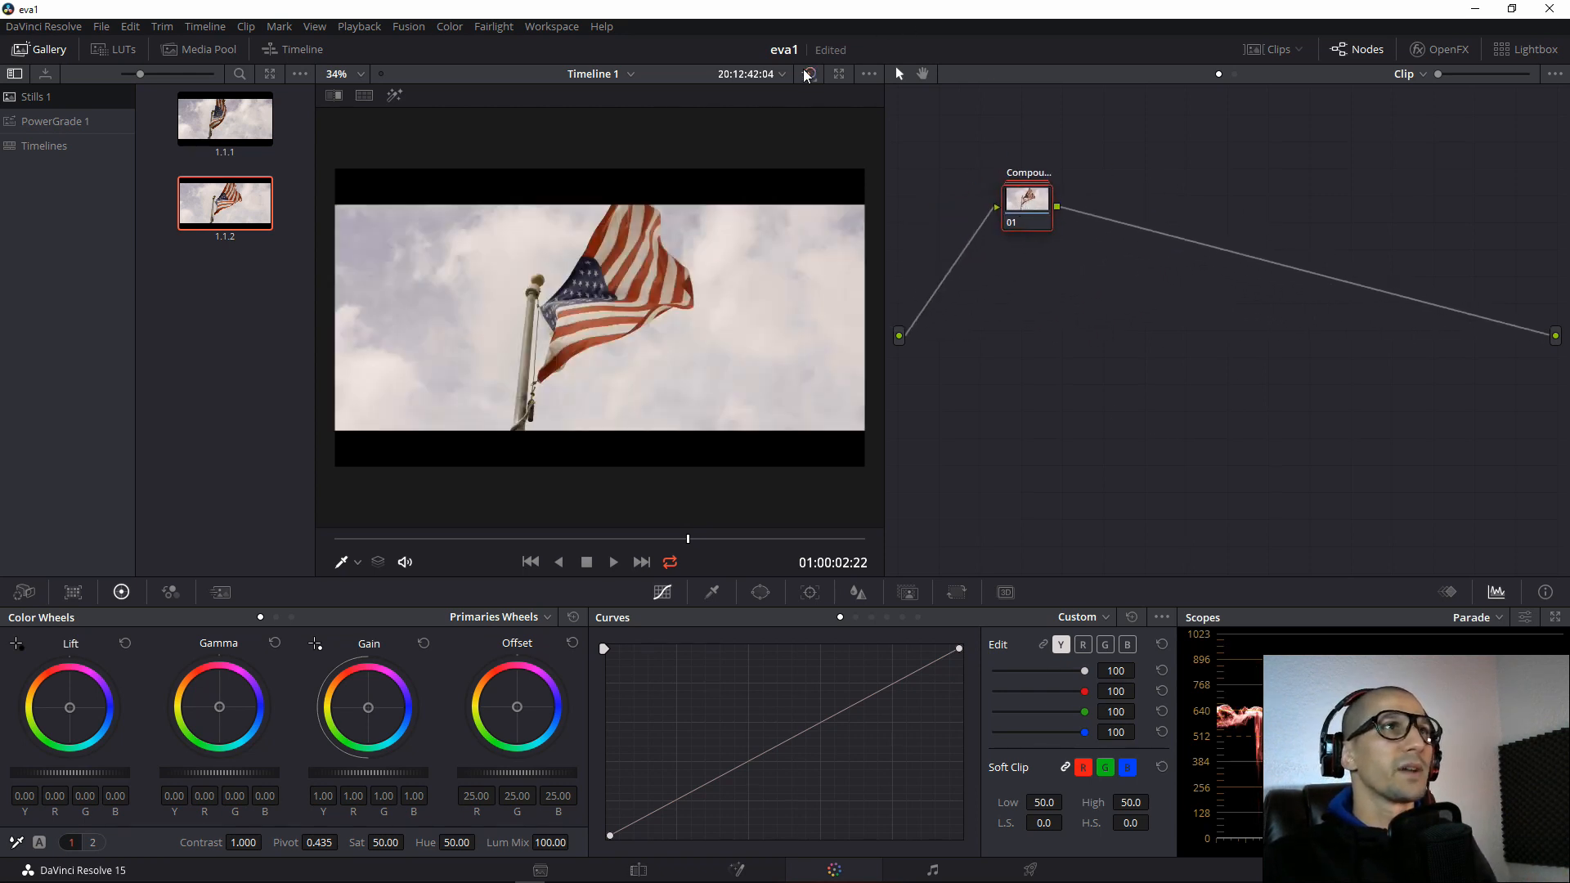
left_click_drag(1034, 214, 1142, 211)
key("alt+s")
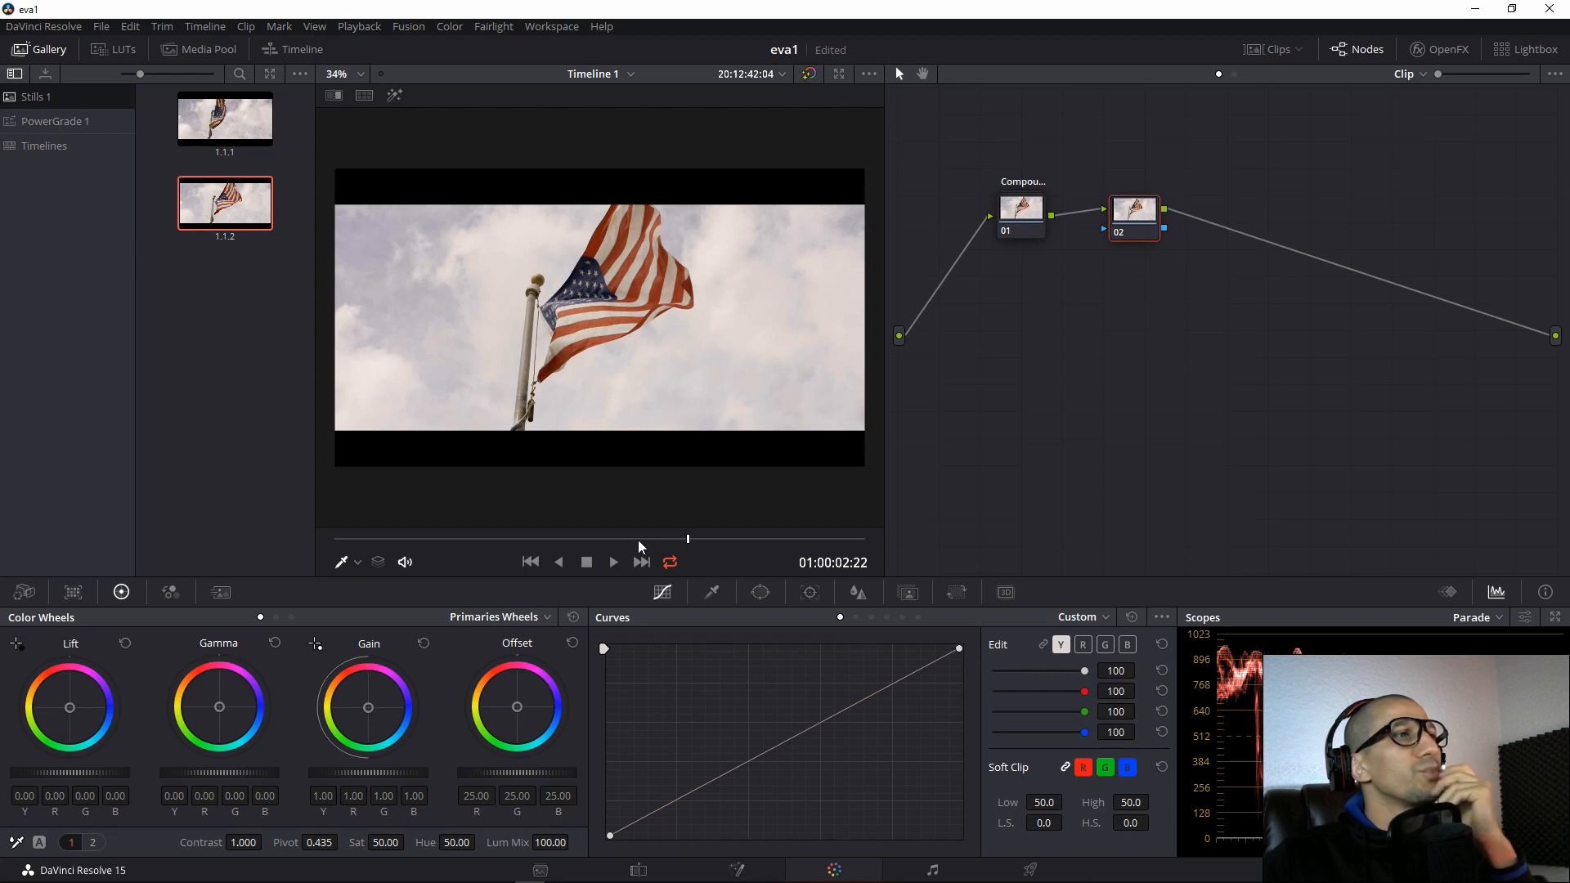
Move the playhead to 01:00:03:09 and open the Qualifier for the new node 02.
mouse_move(640, 542)
left_mouse_down()
mouse_move(428, 543)
mouse_move(771, 536)
mouse_move(439, 529)
mouse_move(723, 531)
mouse_move(632, 539)
left_mouse_up()
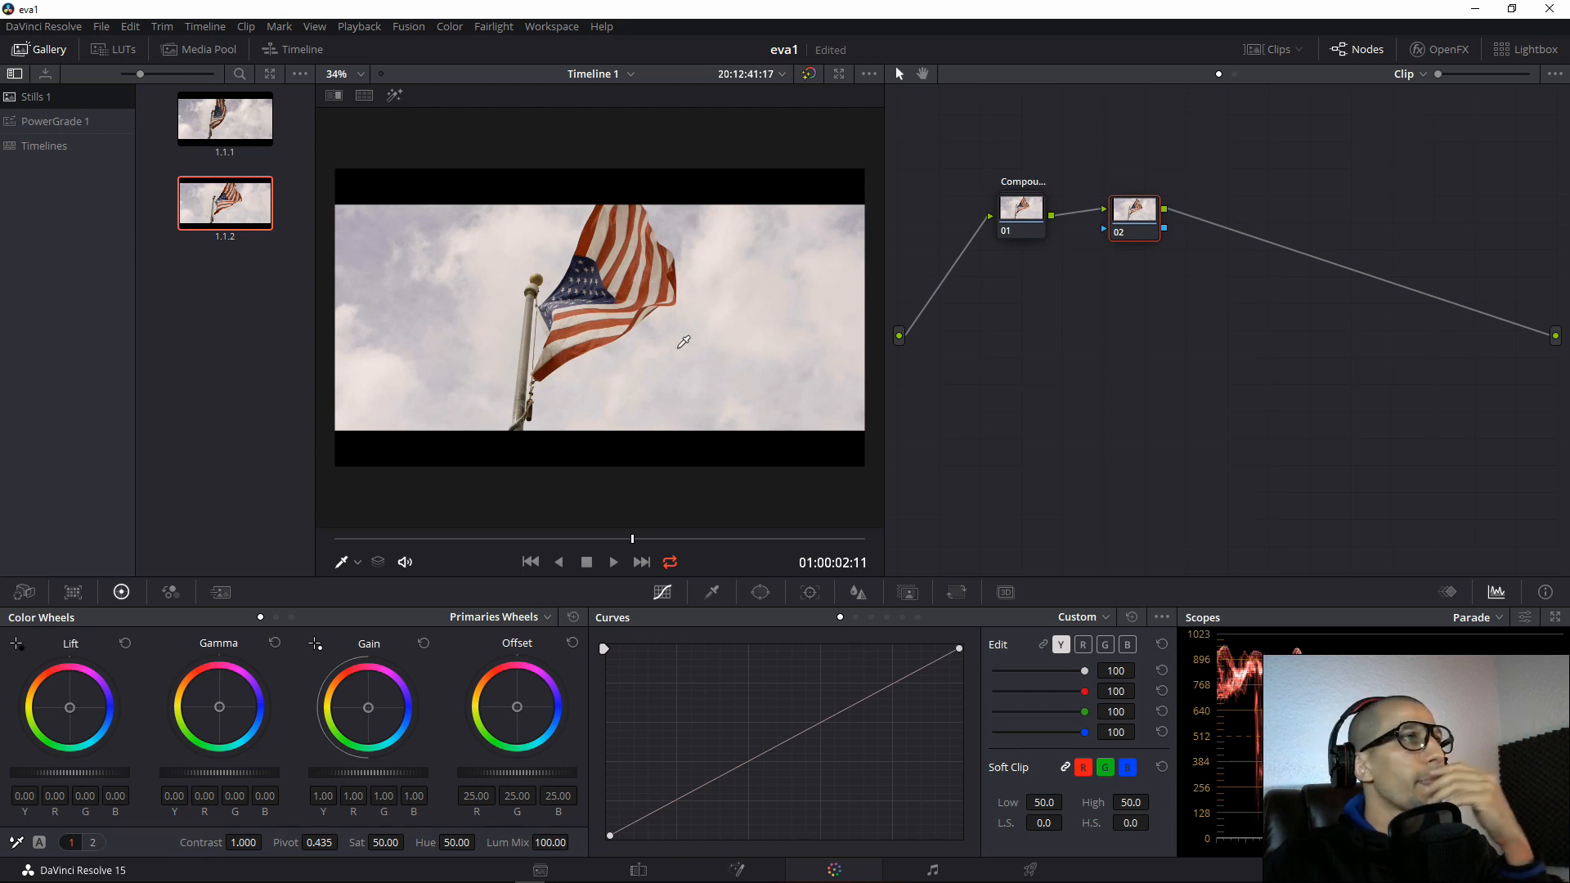
left_click_drag(647, 540, 744, 538)
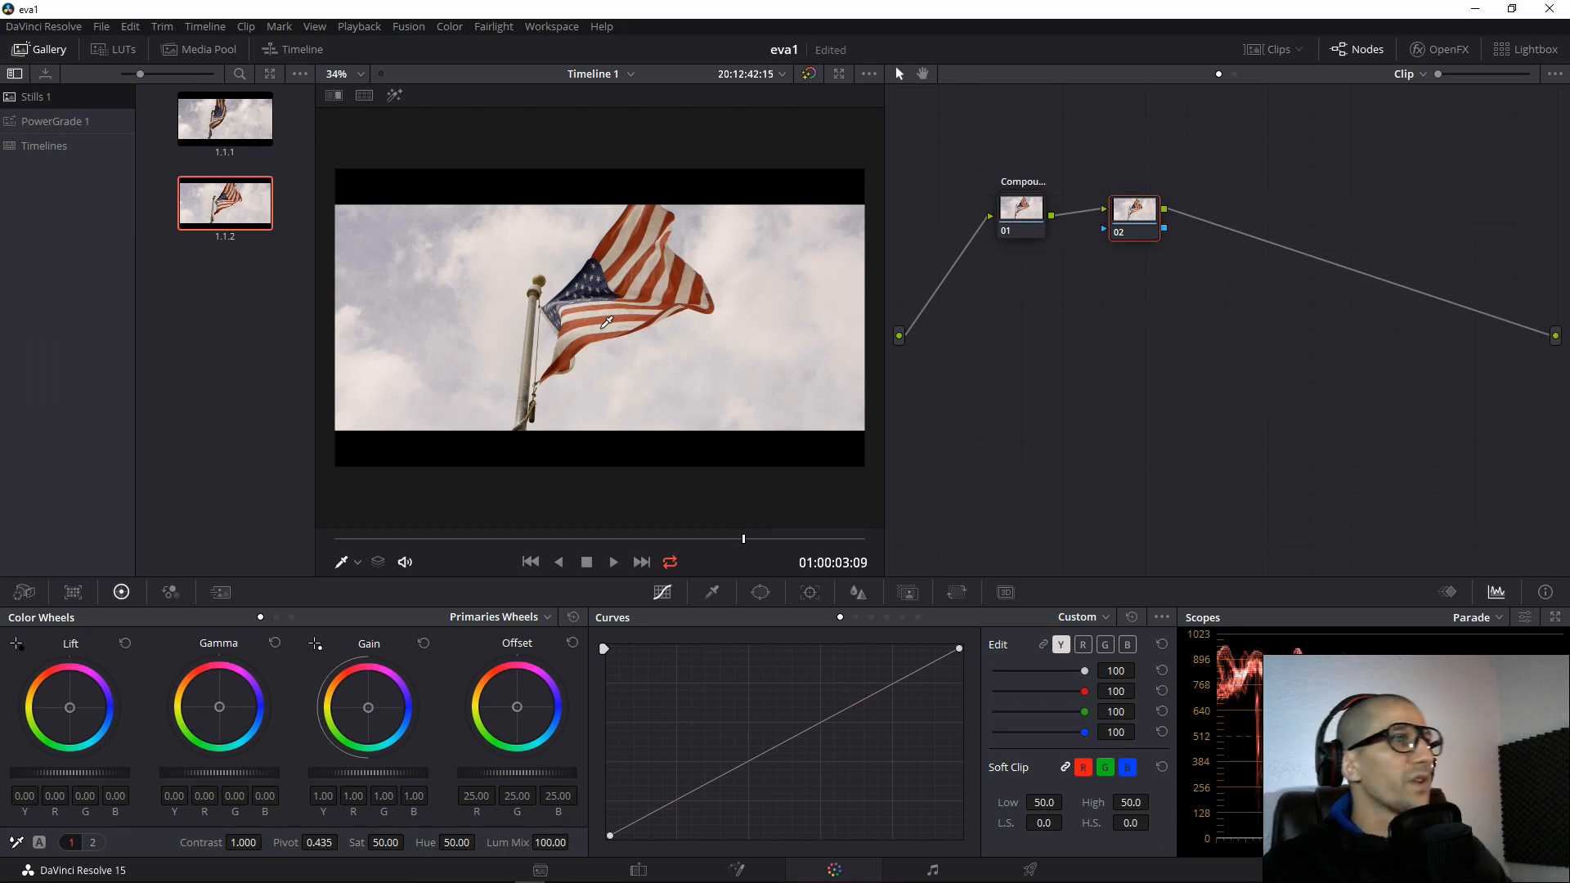
left_click(359, 563)
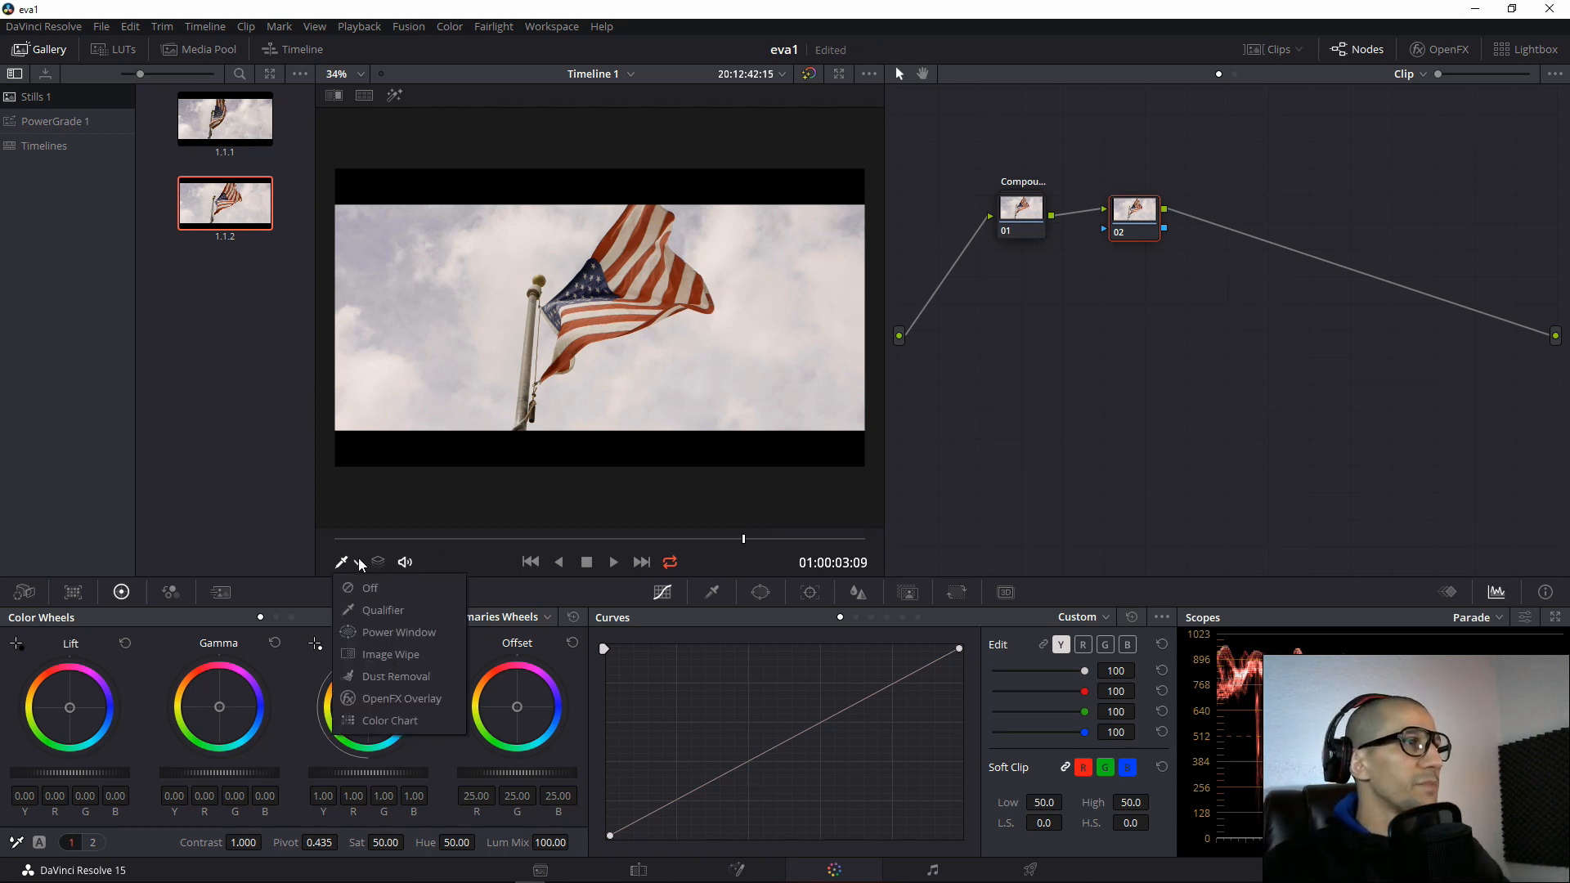
left_click(378, 610)
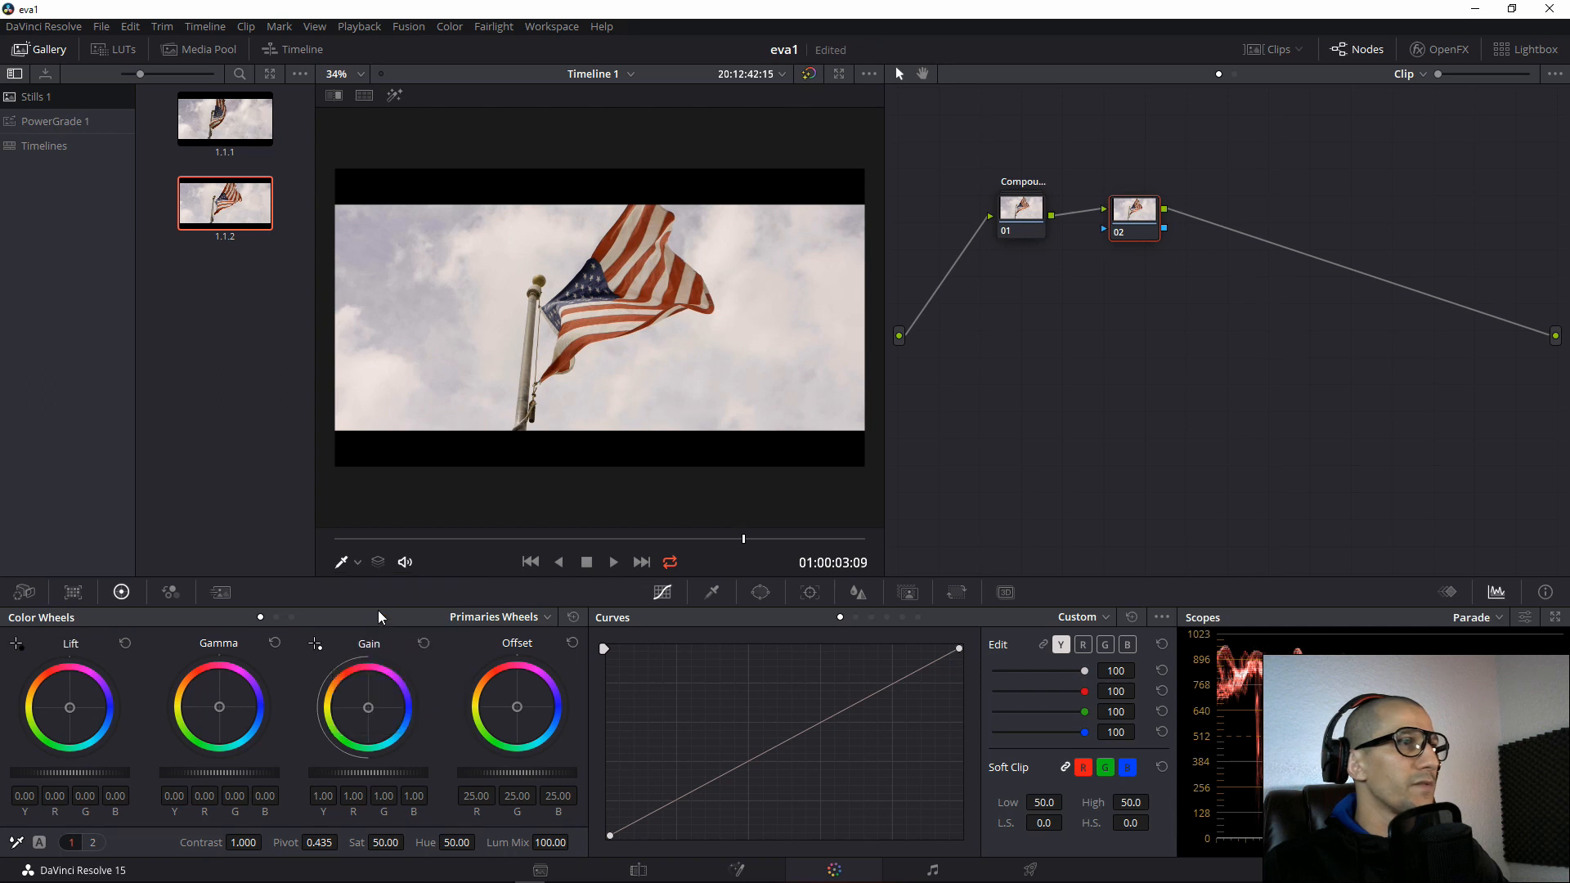
left_click(713, 592)
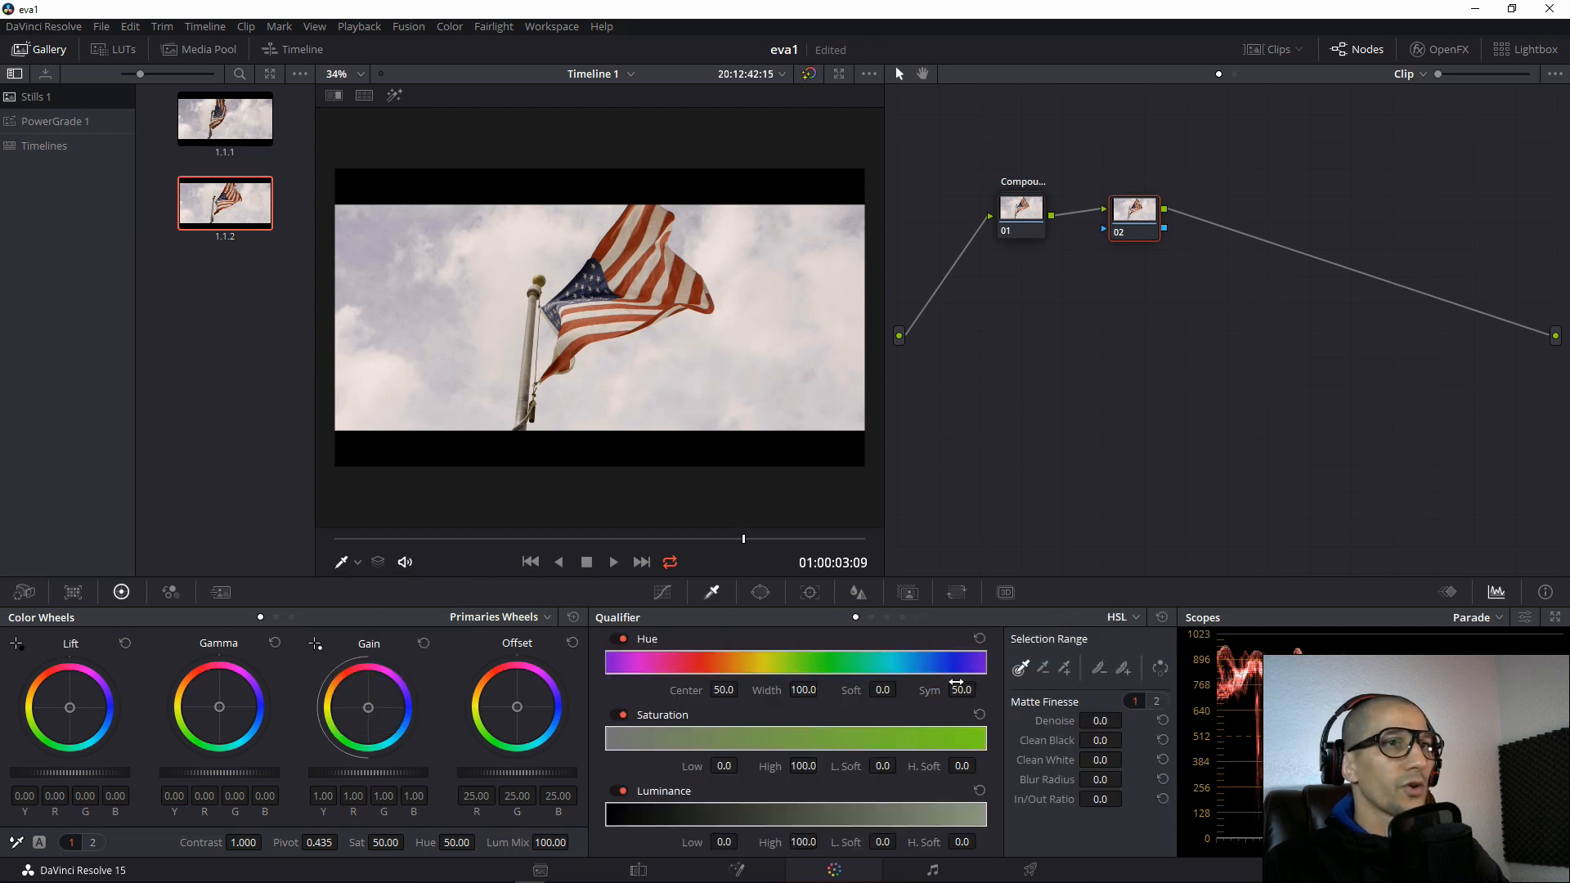
Look through the Qualifier's RGB, LUM and 3D modes, and return it to HSL.
left_click(1120, 617)
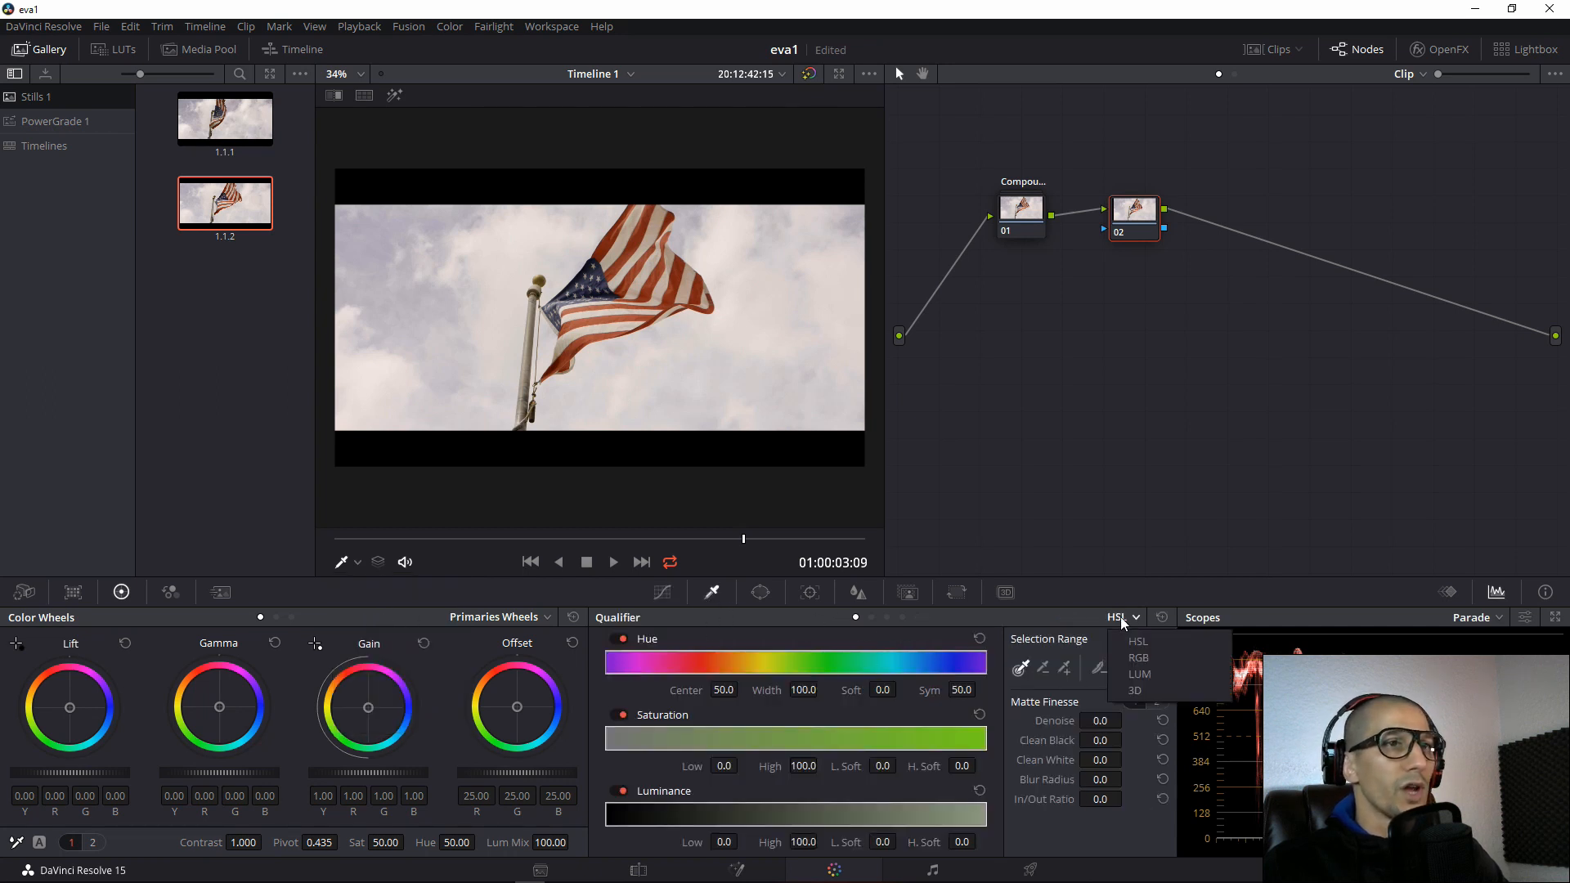
left_click(1146, 652)
left_click(1130, 620)
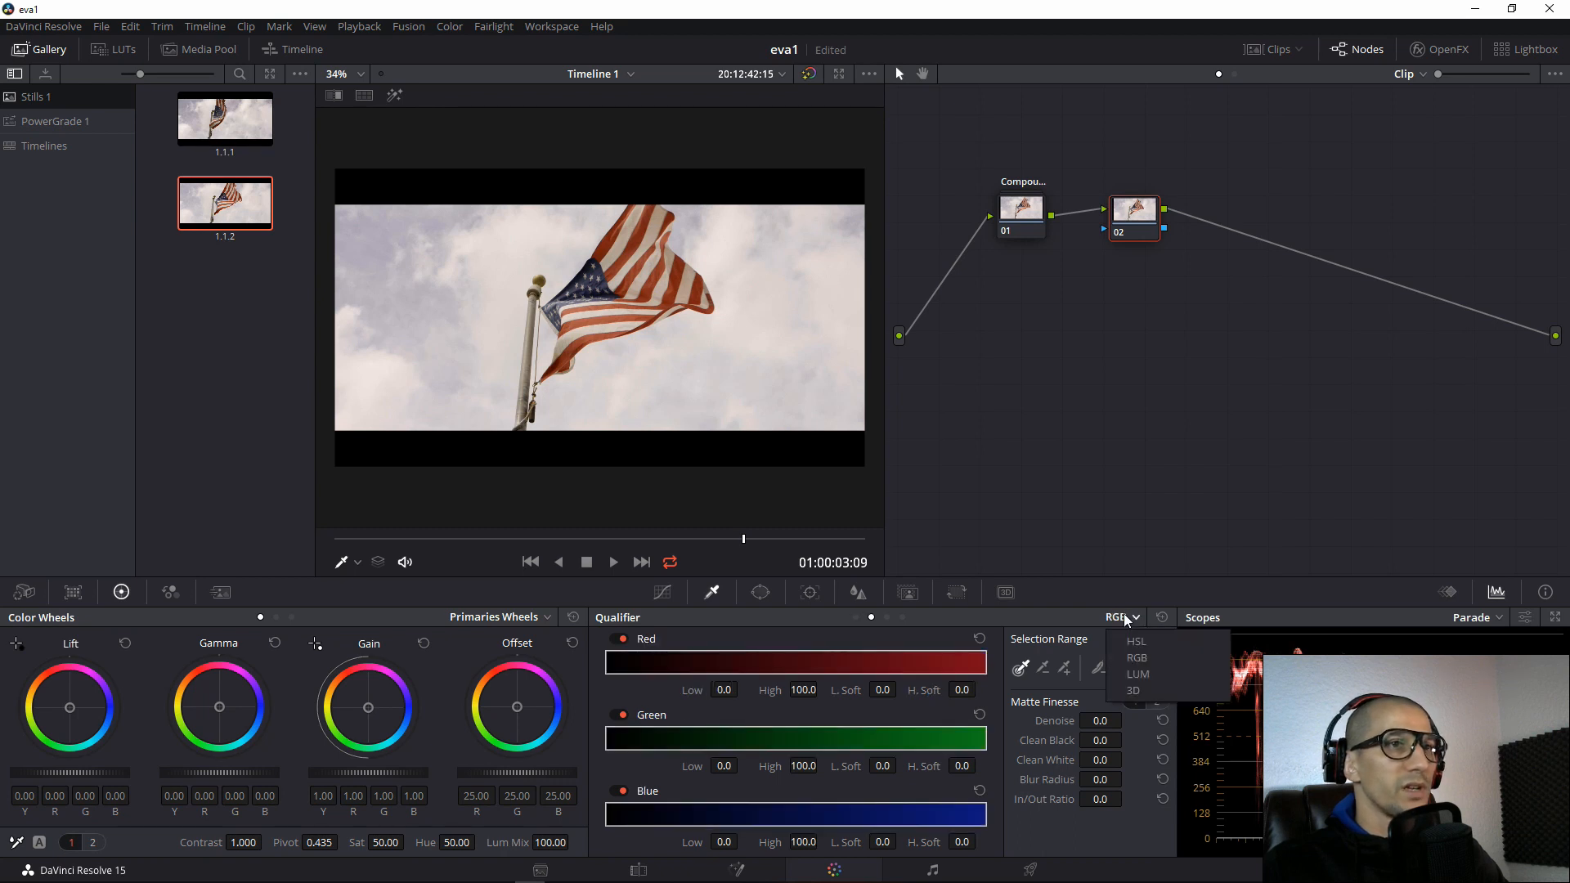
left_click(1140, 671)
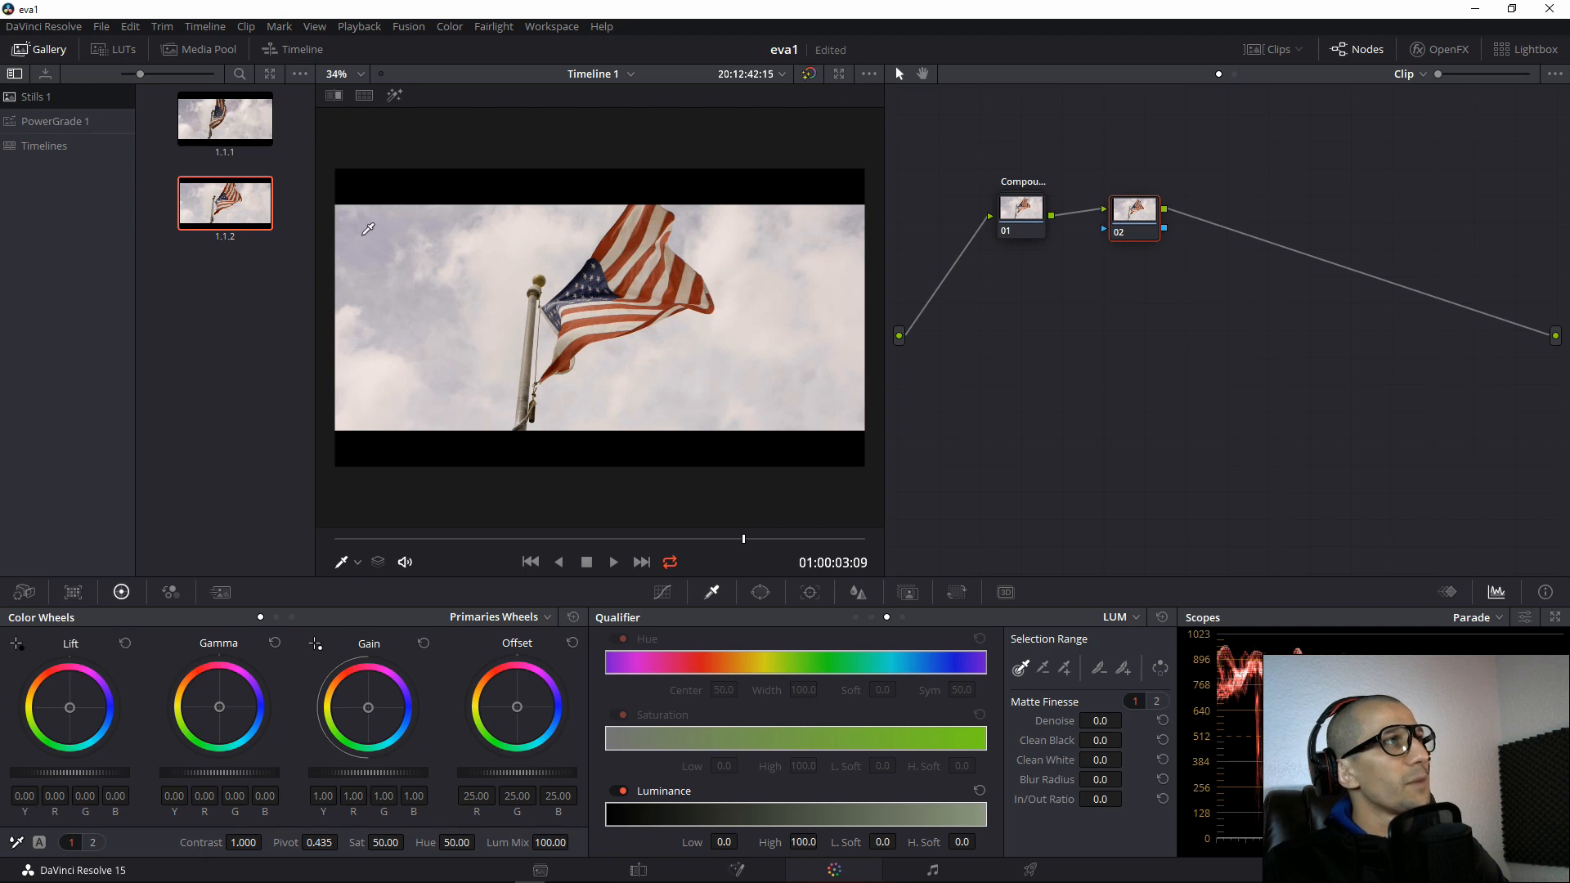
left_click(1125, 619)
left_click(1136, 689)
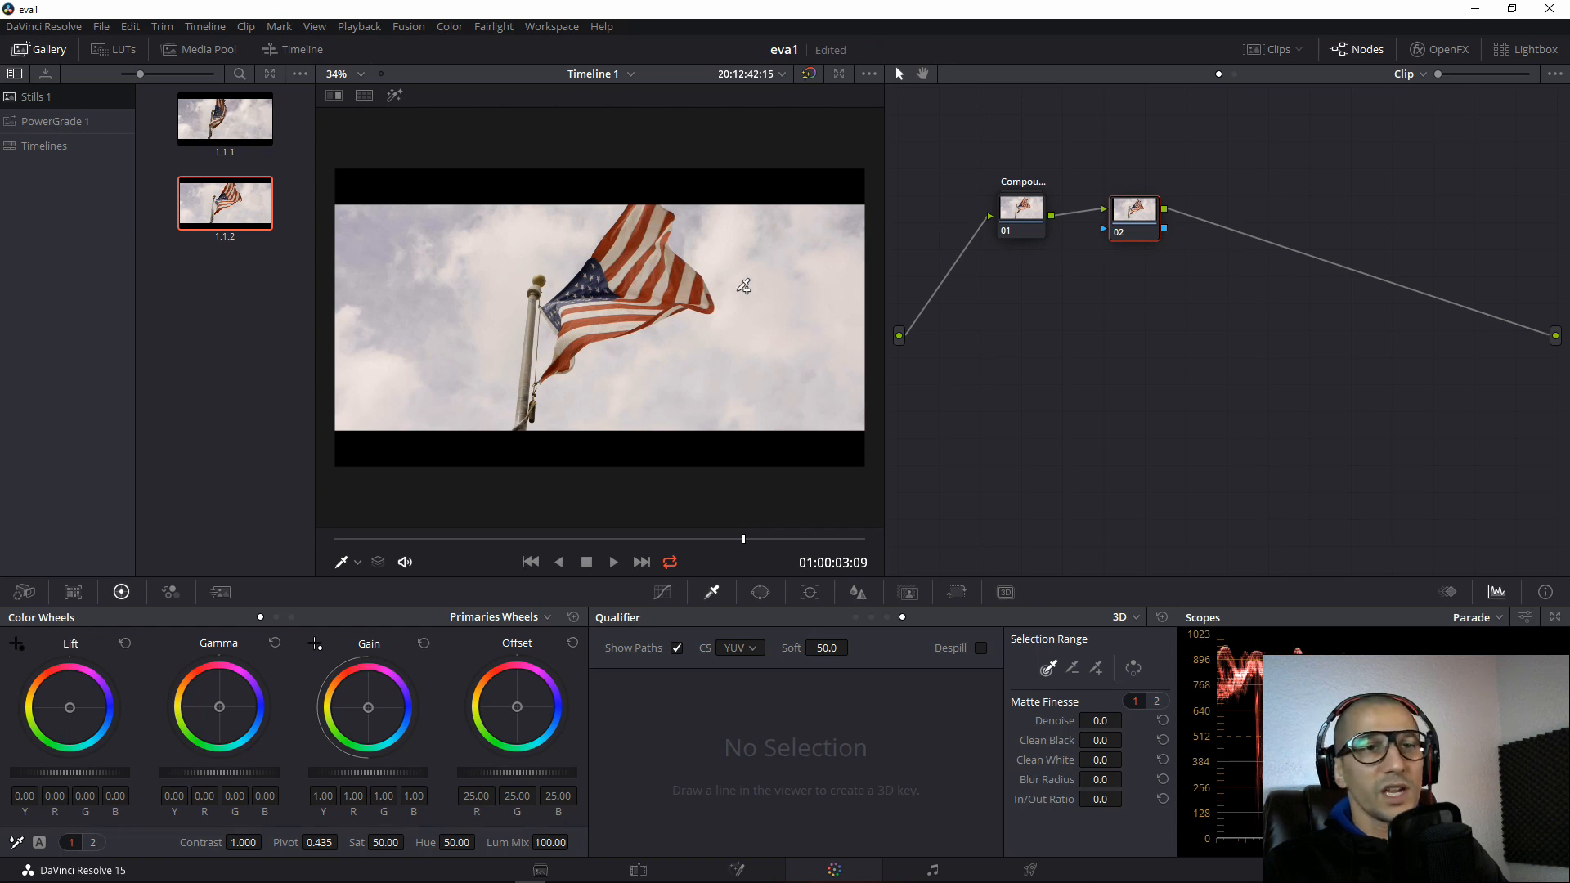
left_click(1116, 618)
left_click(1121, 633)
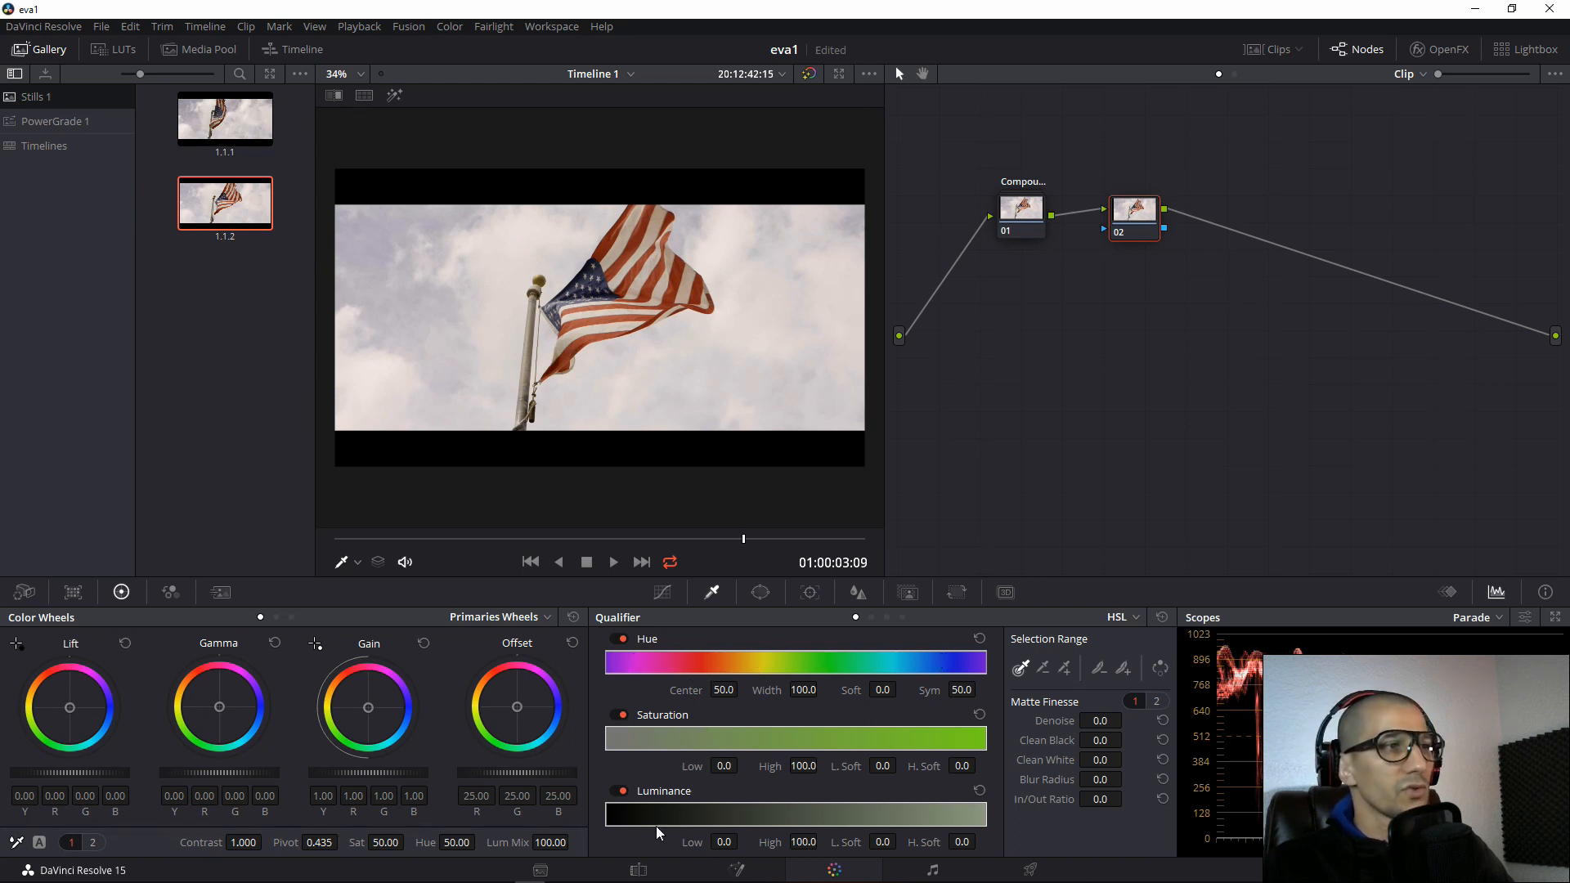
Sample the upper-left part of the sky with the HSL qualifier and check the selection by toggling the highlight, leaving it on.
left_click(379, 239)
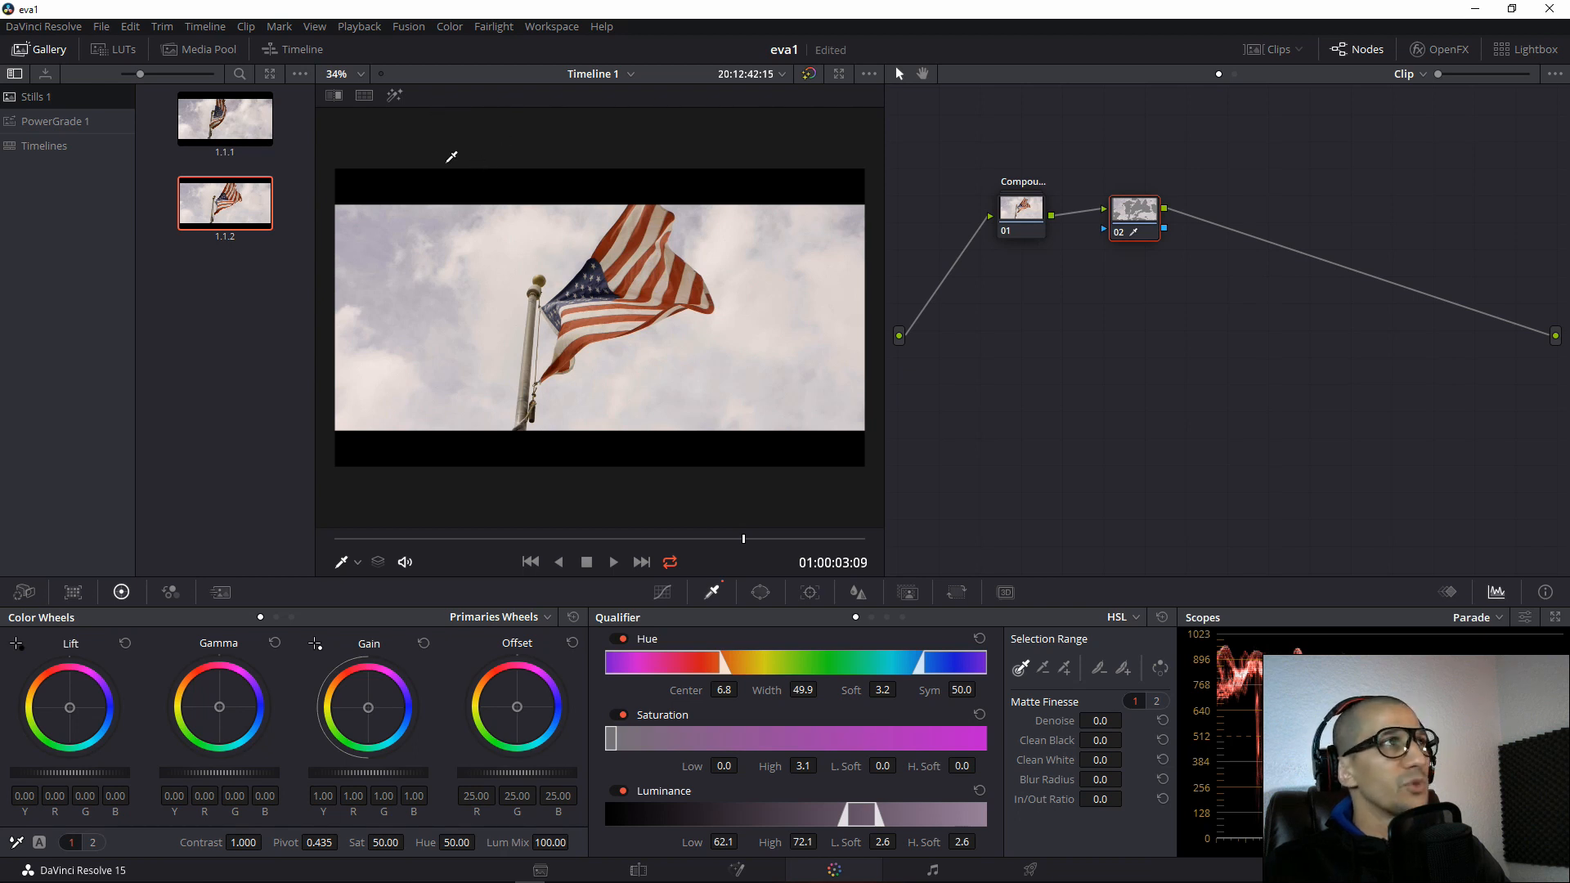
left_click(394, 97)
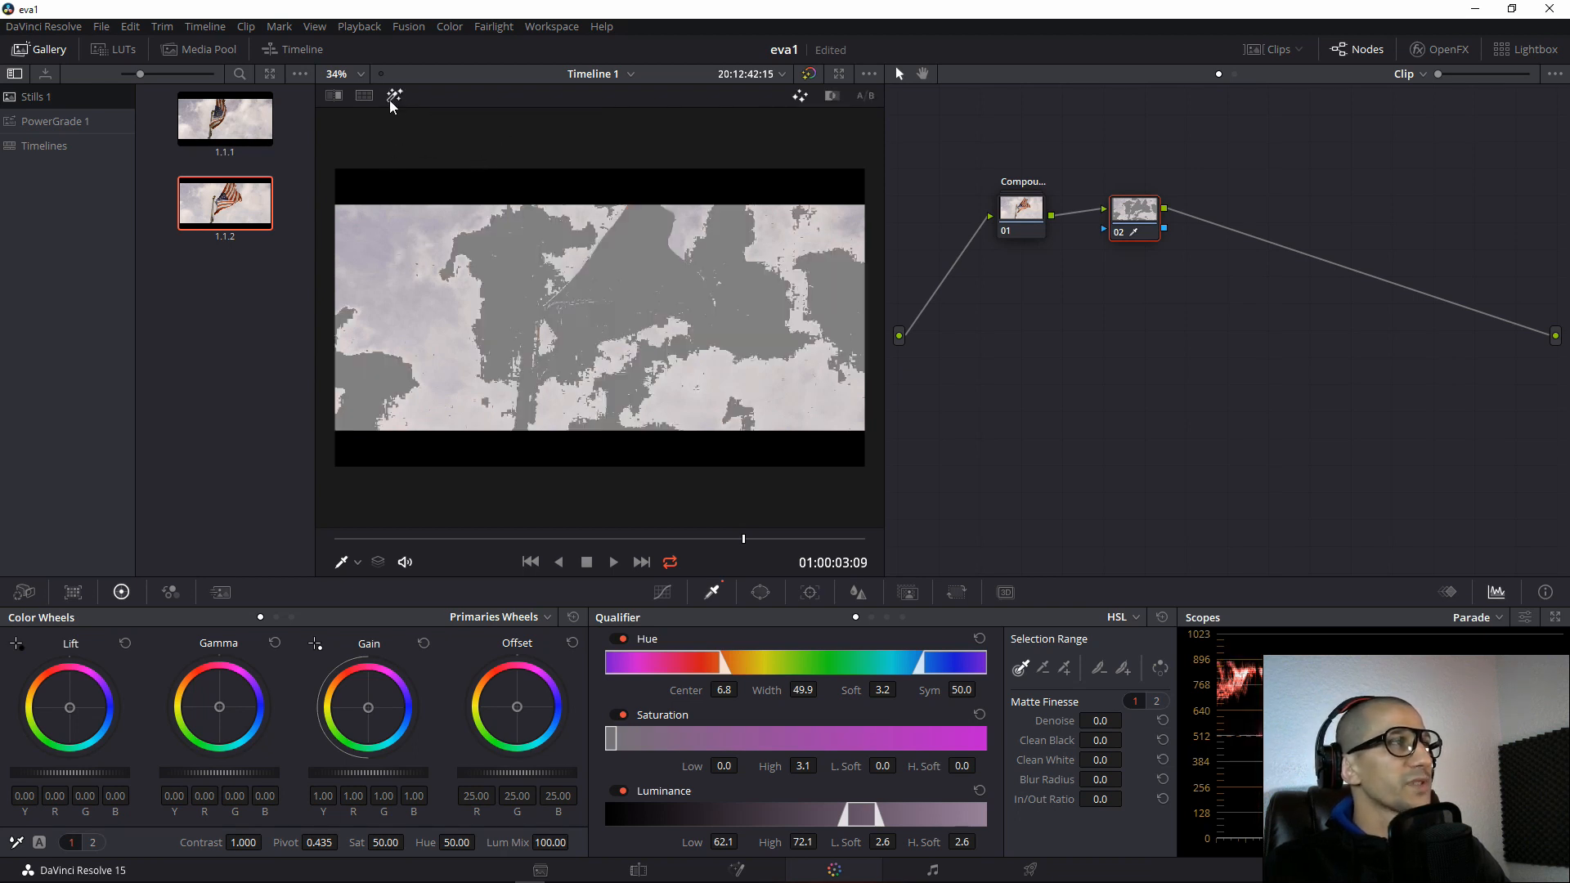
left_click(394, 97)
left_click(394, 96)
left_click(394, 97)
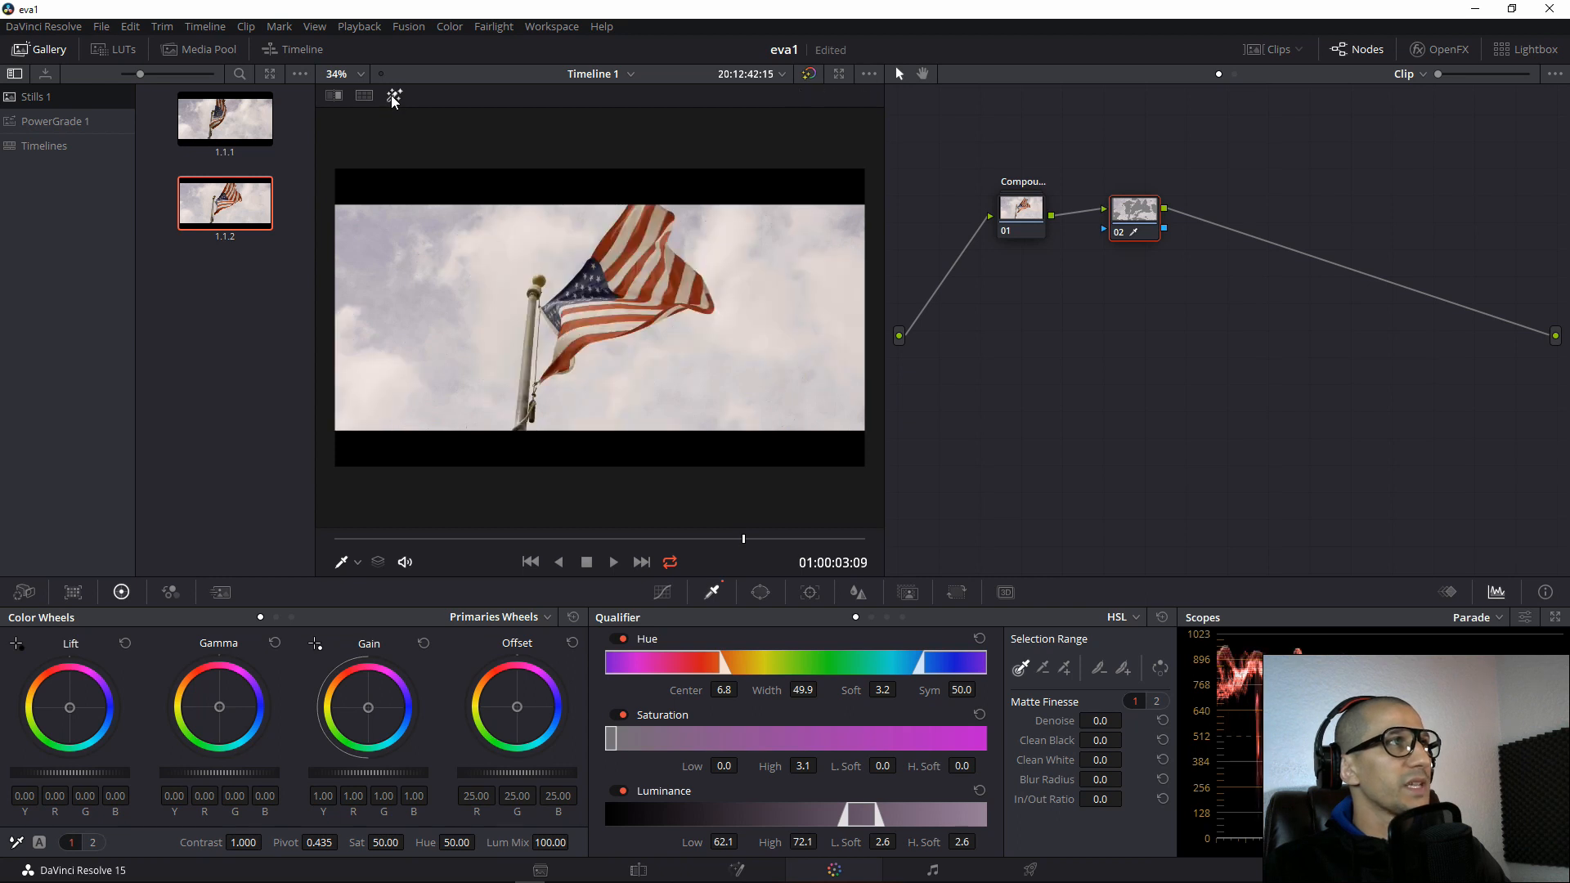
left_click(394, 96)
left_click(394, 97)
left_click(394, 97)
Resample the upper-left sky and refine the qualifier's hue to center 6.0, width 49.0, soft 3.8 and symmetry 50.5.
left_click(388, 253)
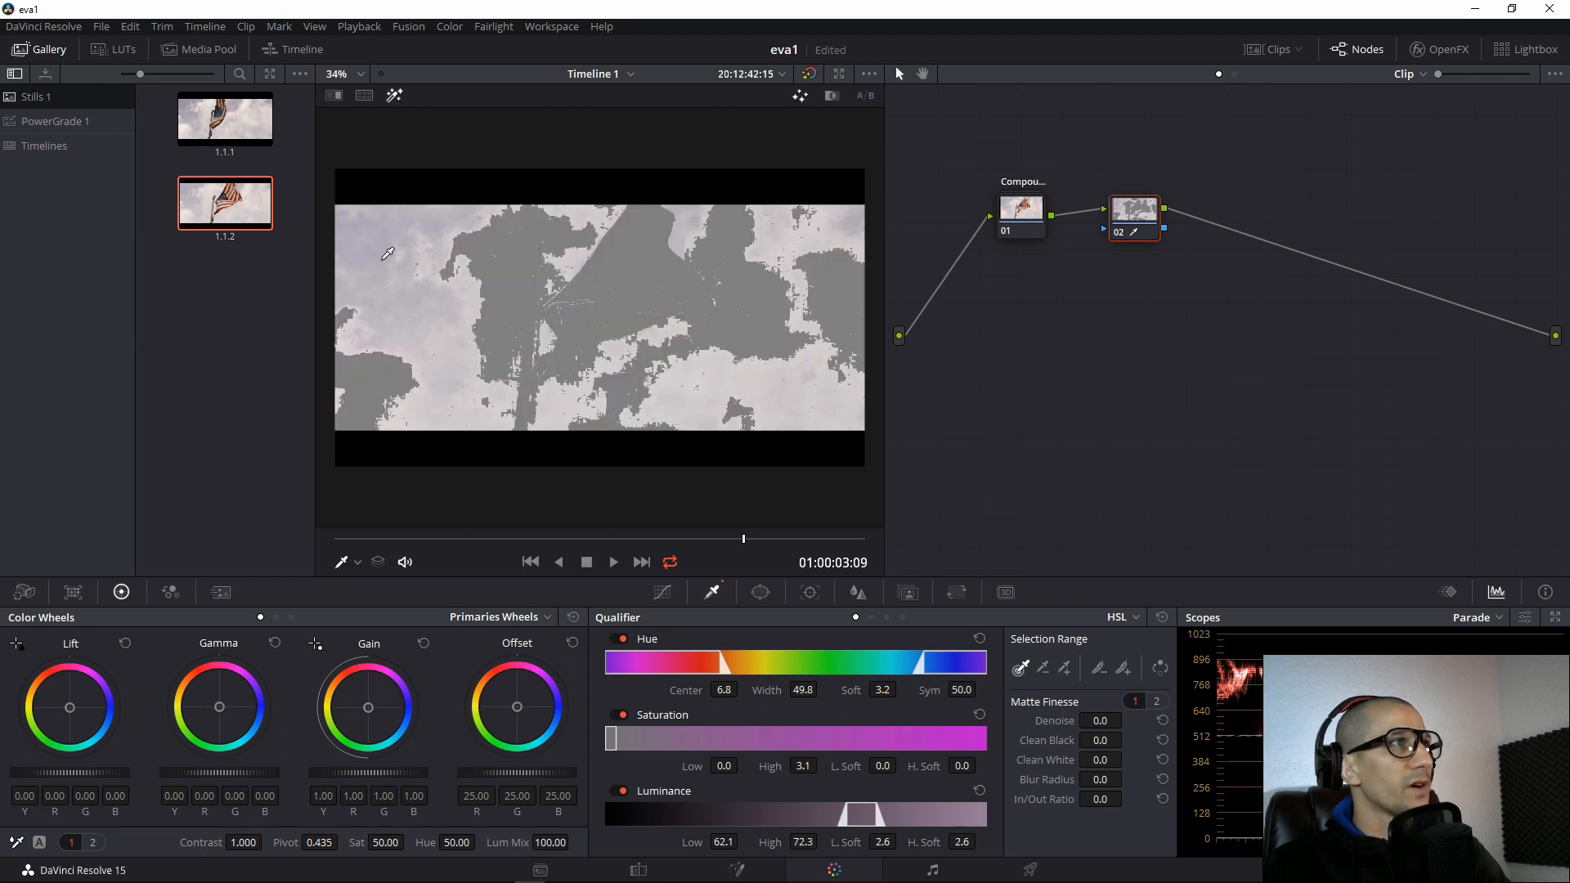
mouse_move(382, 260)
left_mouse_down()
mouse_move(444, 359)
mouse_move(374, 234)
left_mouse_up()
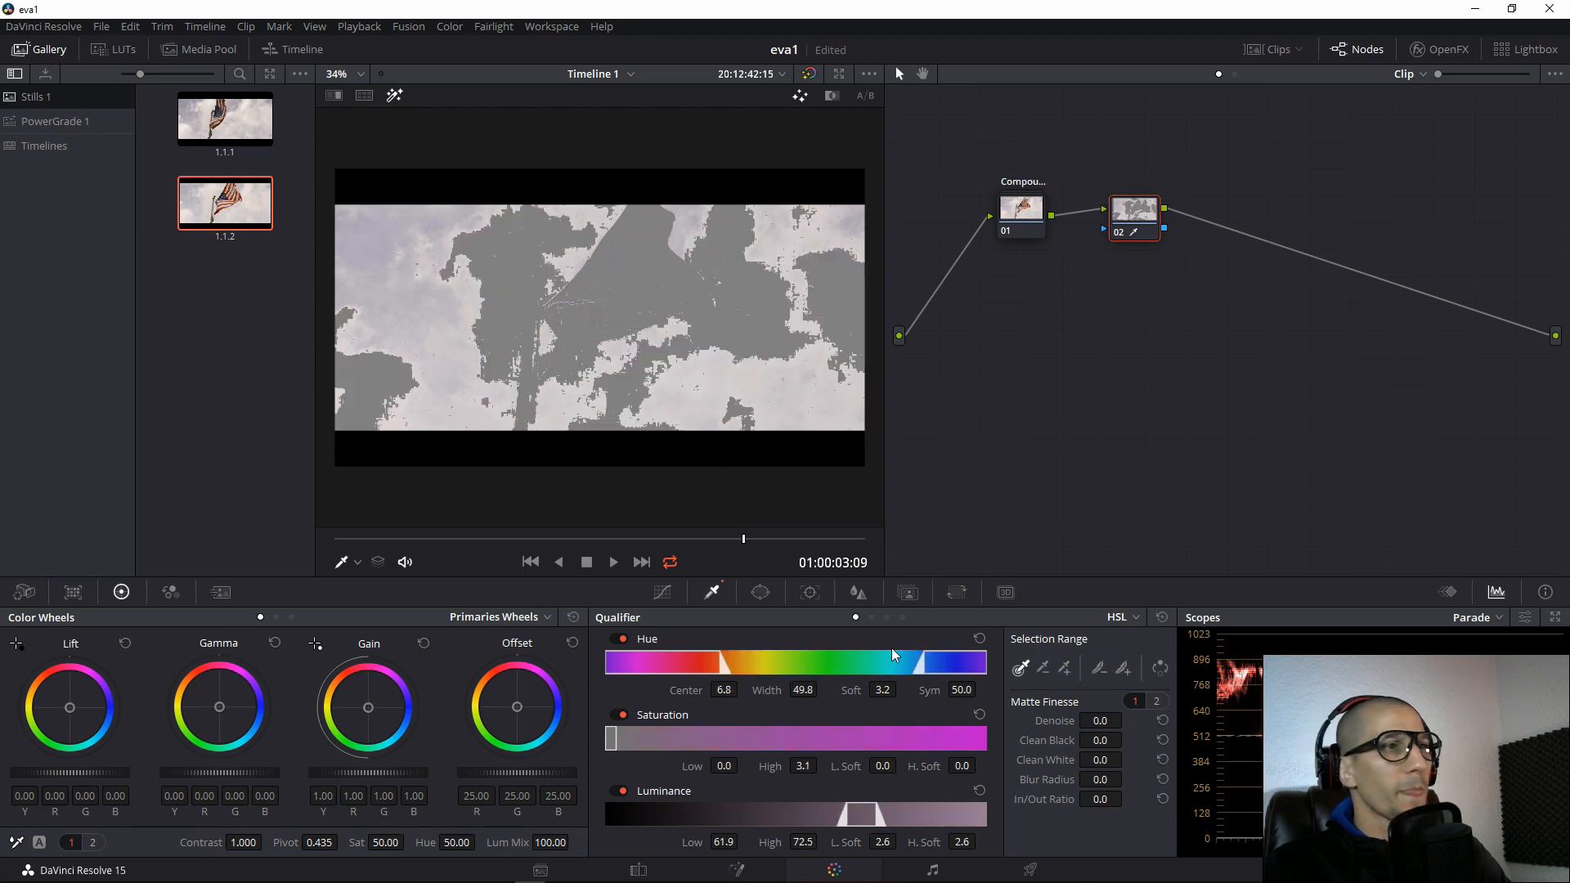
left_click_drag(773, 689, 858, 690)
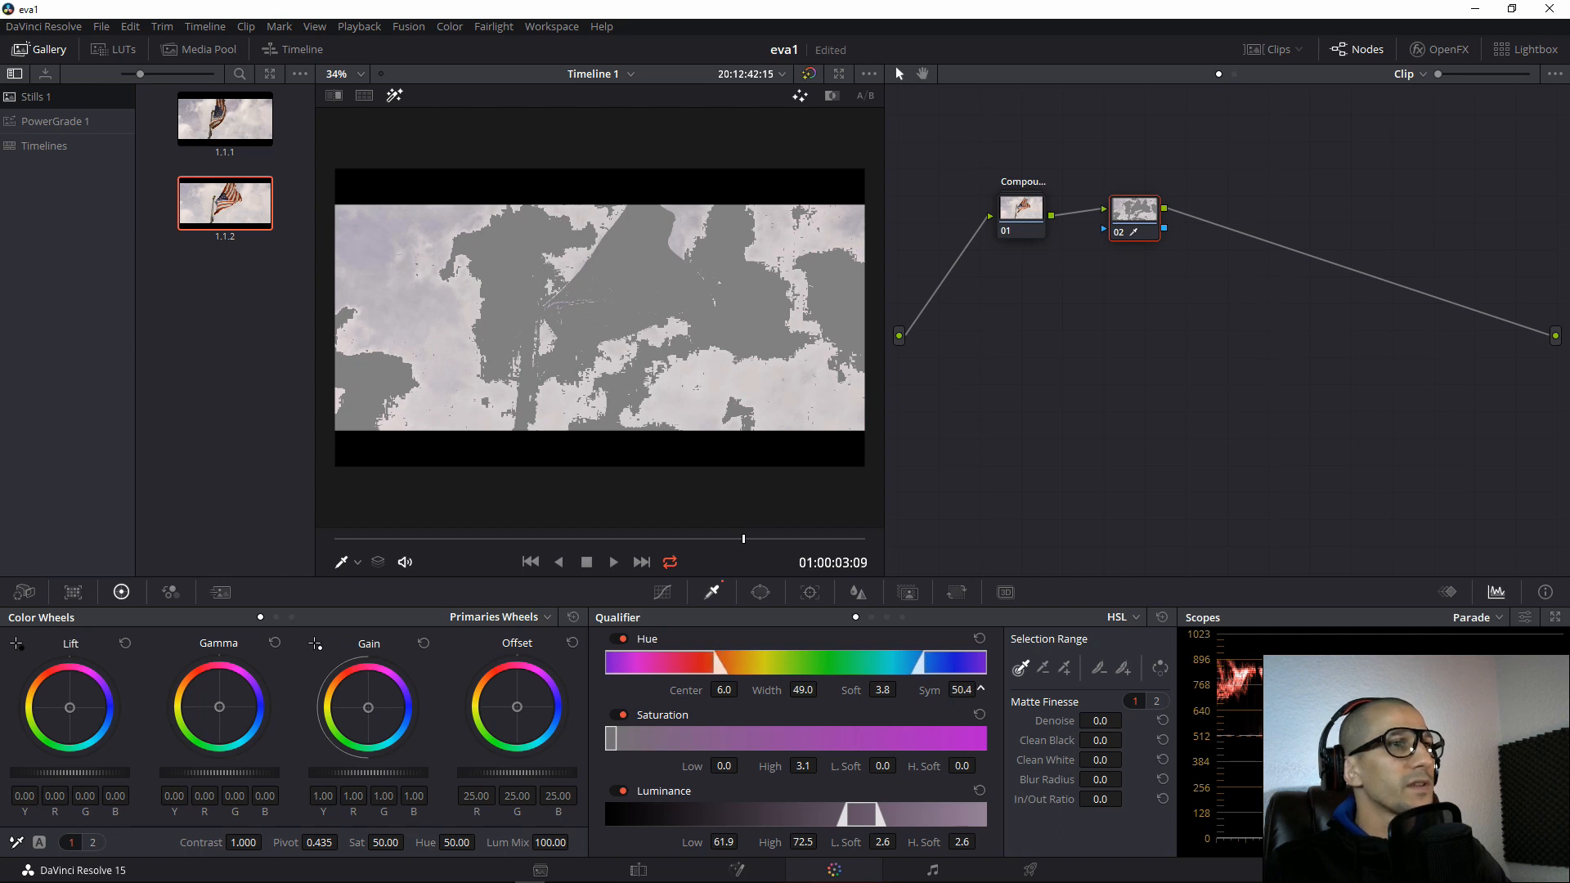
mouse_move(961, 689)
left_mouse_down()
mouse_move(941, 689)
mouse_move(977, 689)
left_mouse_up()
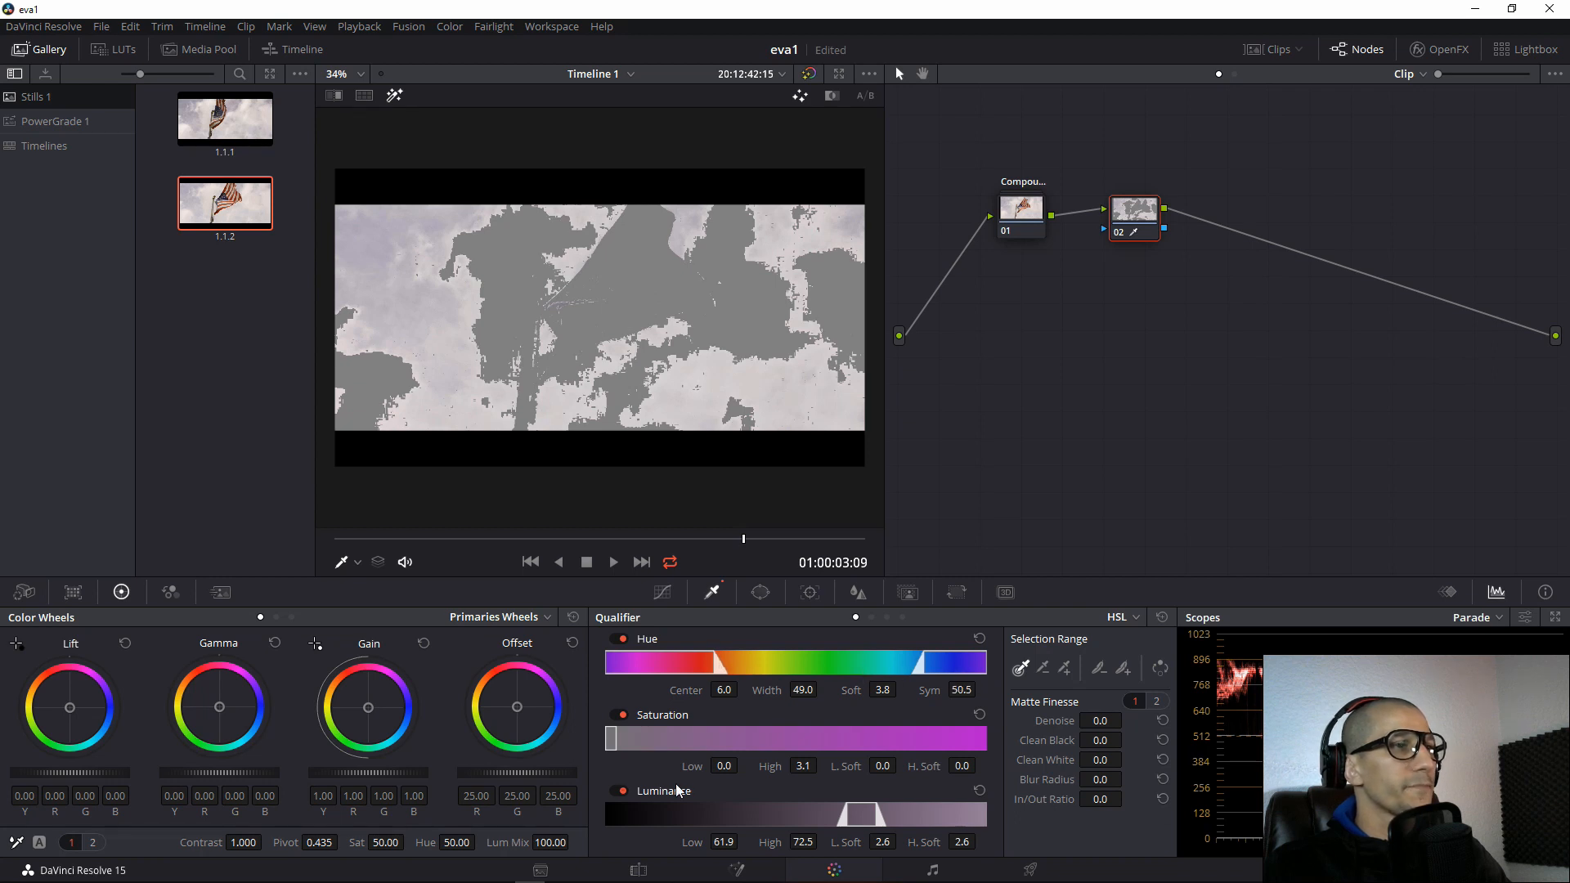
Refine the qualifier's saturation range to high 2.6 and high softness 0.8, keeping the low end at 0.0.
left_click(618, 714)
left_click(618, 715)
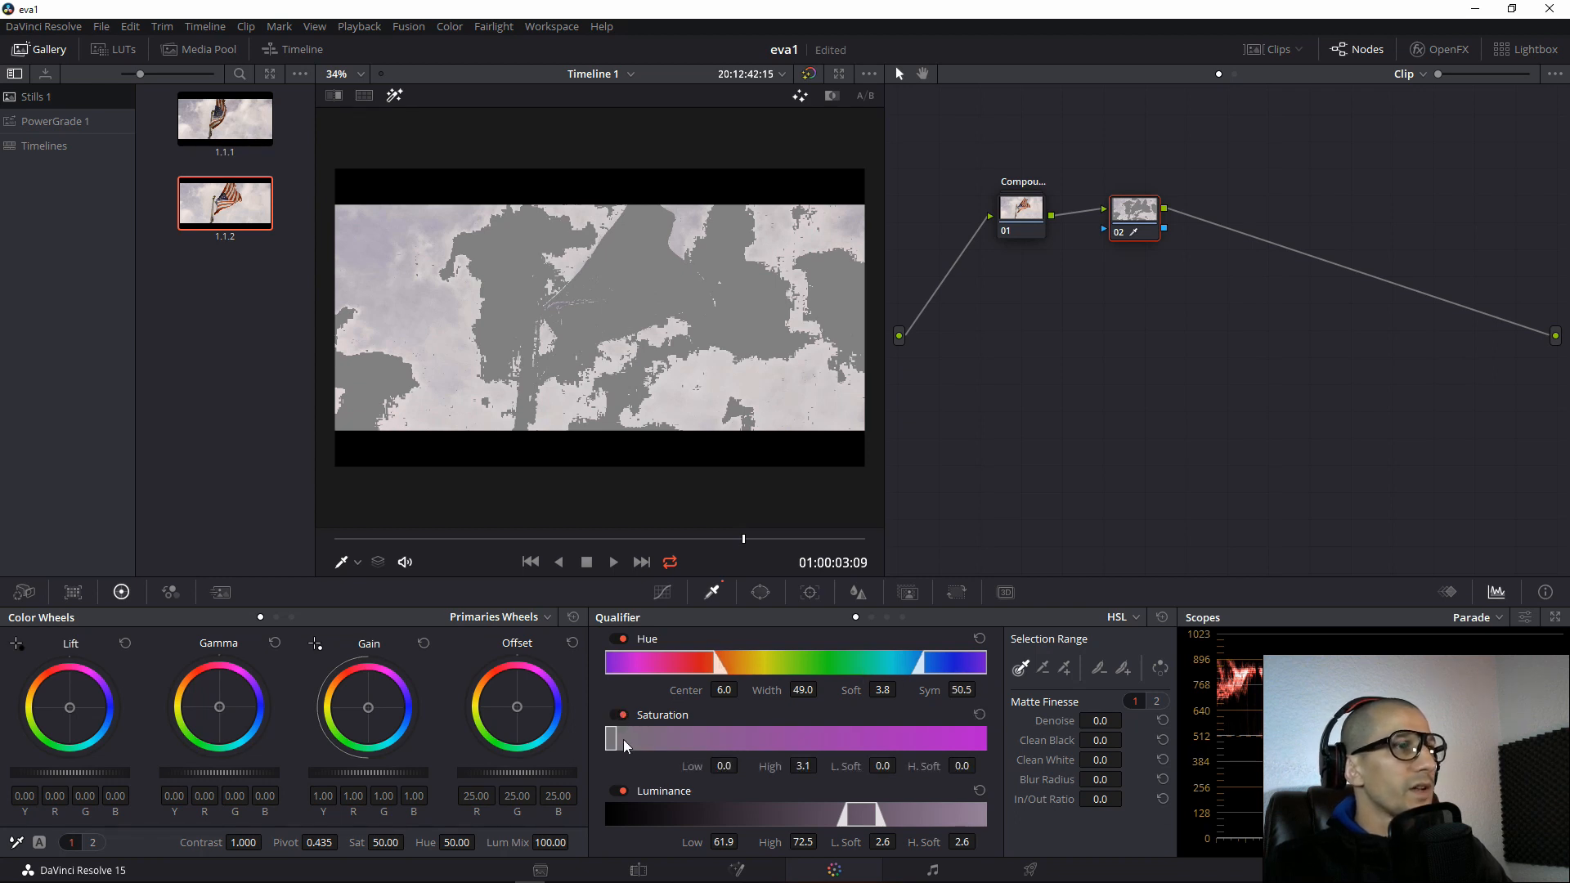
left_click_drag(723, 765, 724, 765)
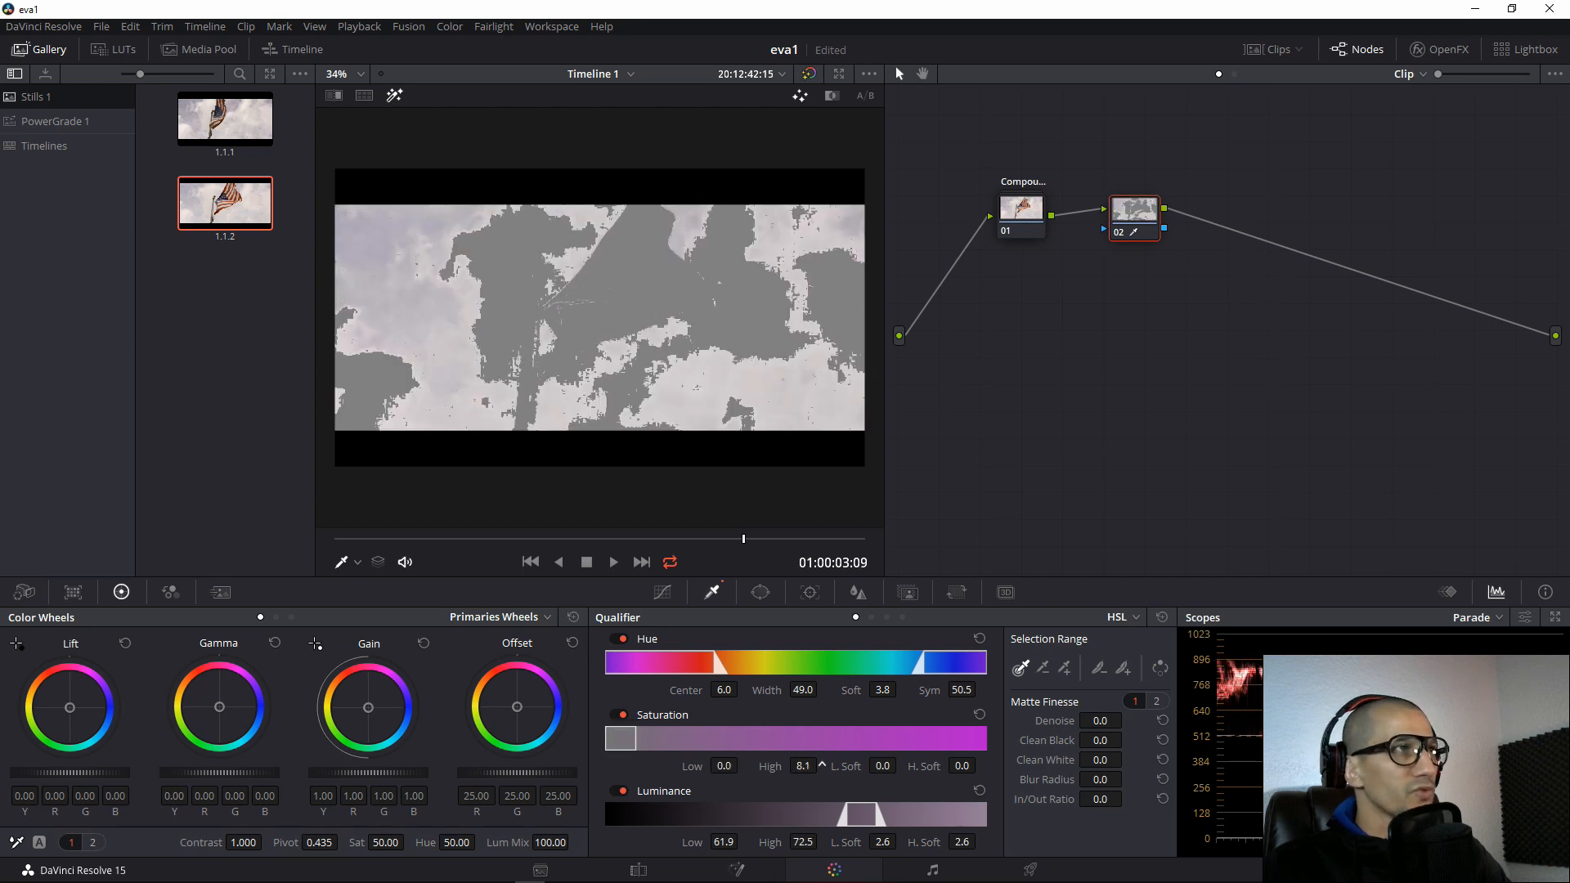
left_click_drag(822, 765, 822, 764)
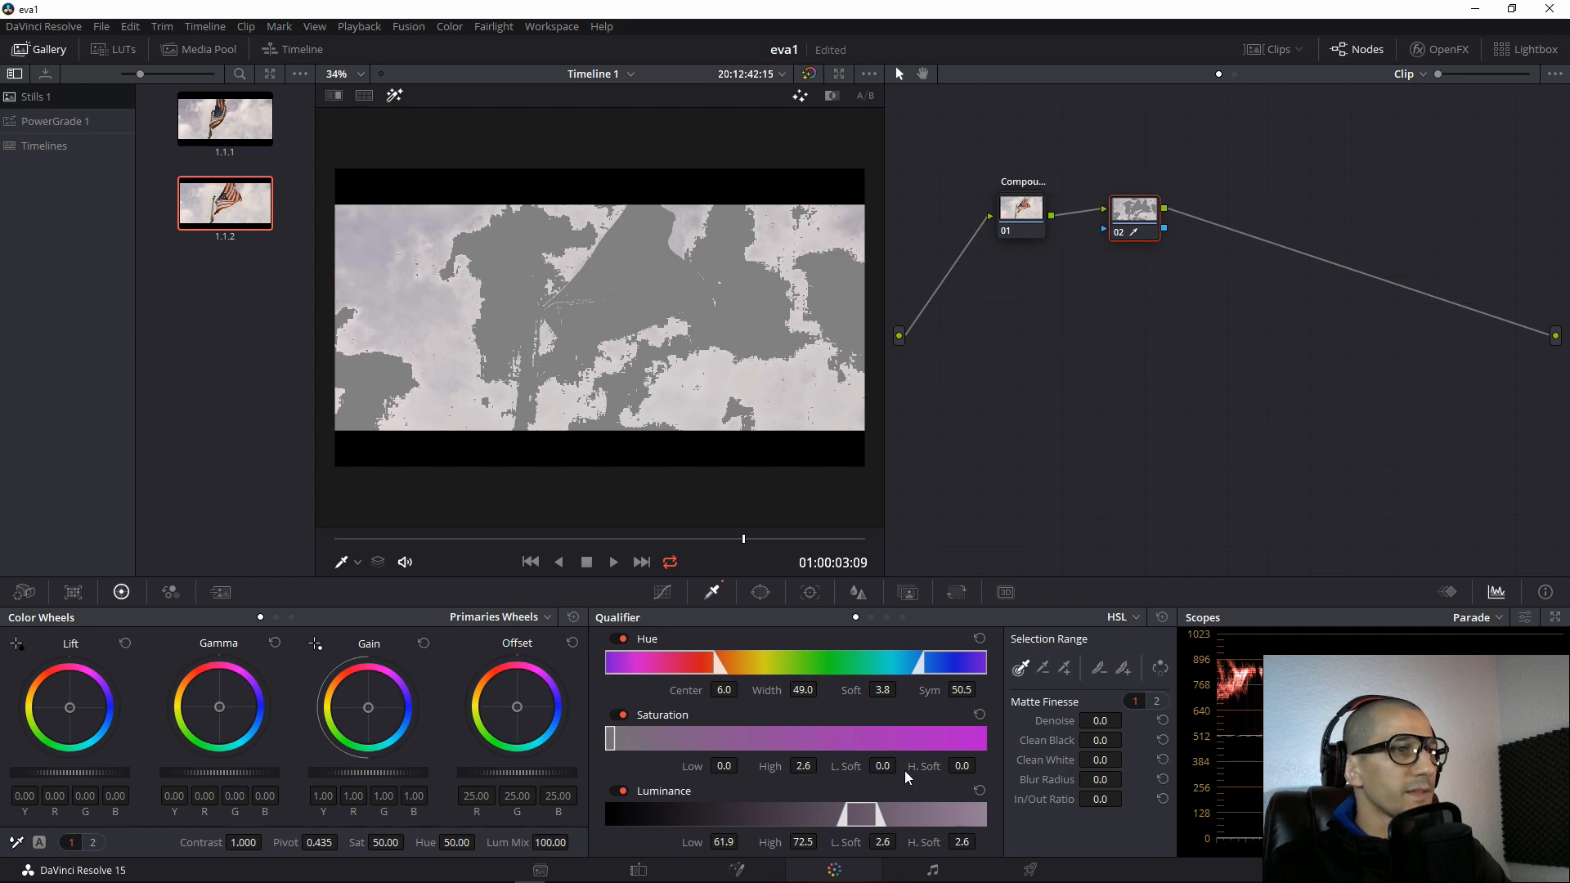
left_click_drag(960, 766, 980, 766)
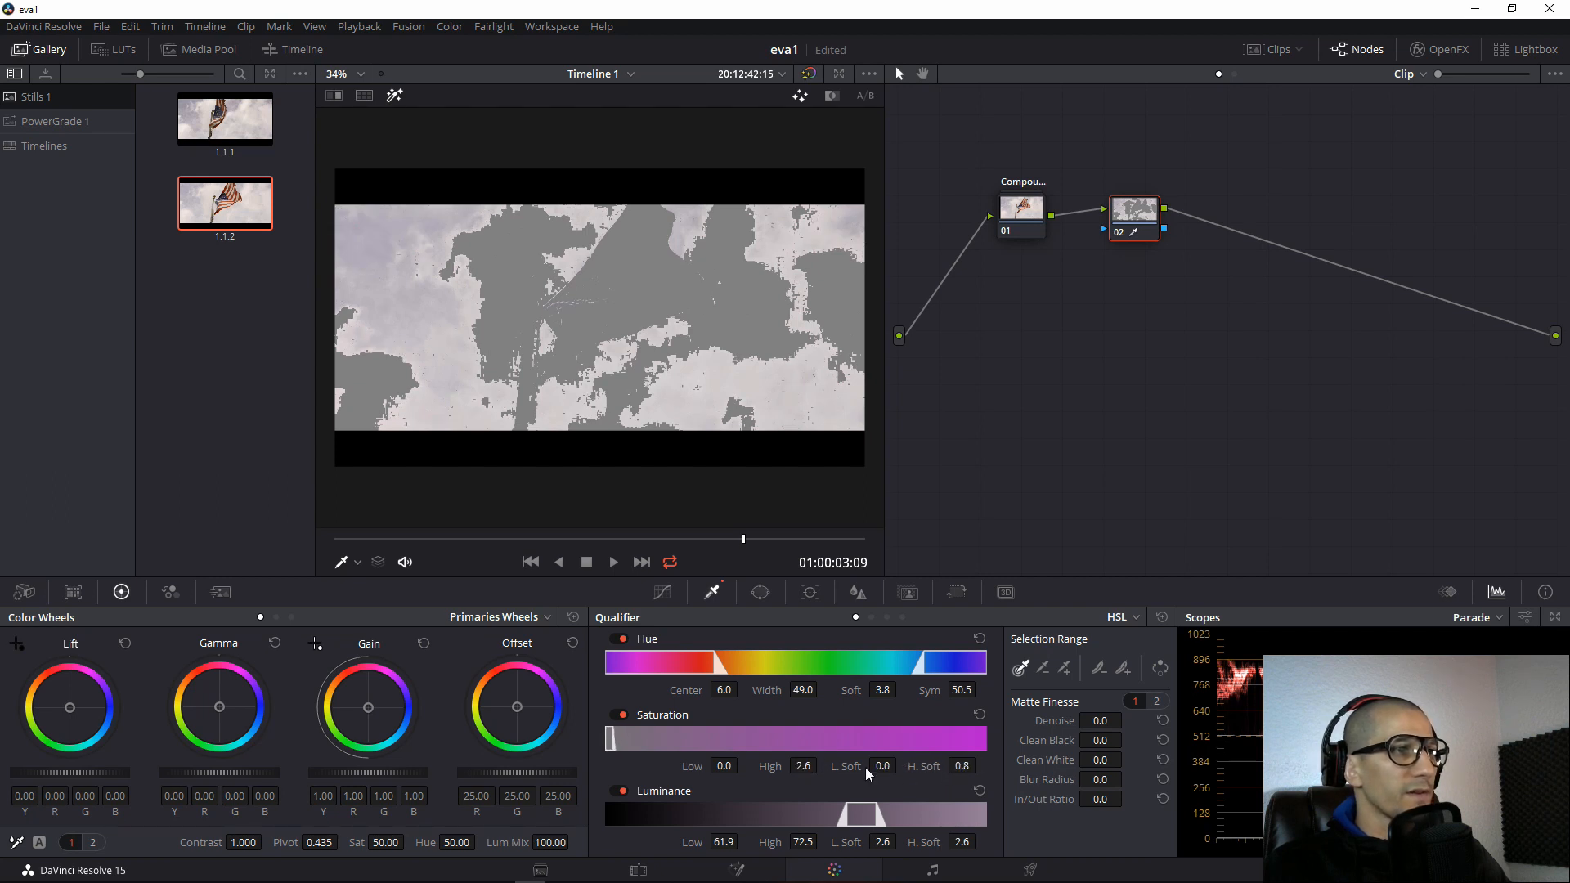
Compare the key with and without the luminance range, and set luminance to low 62.2, high 70.0 and low softness 2.8.
left_click(621, 792)
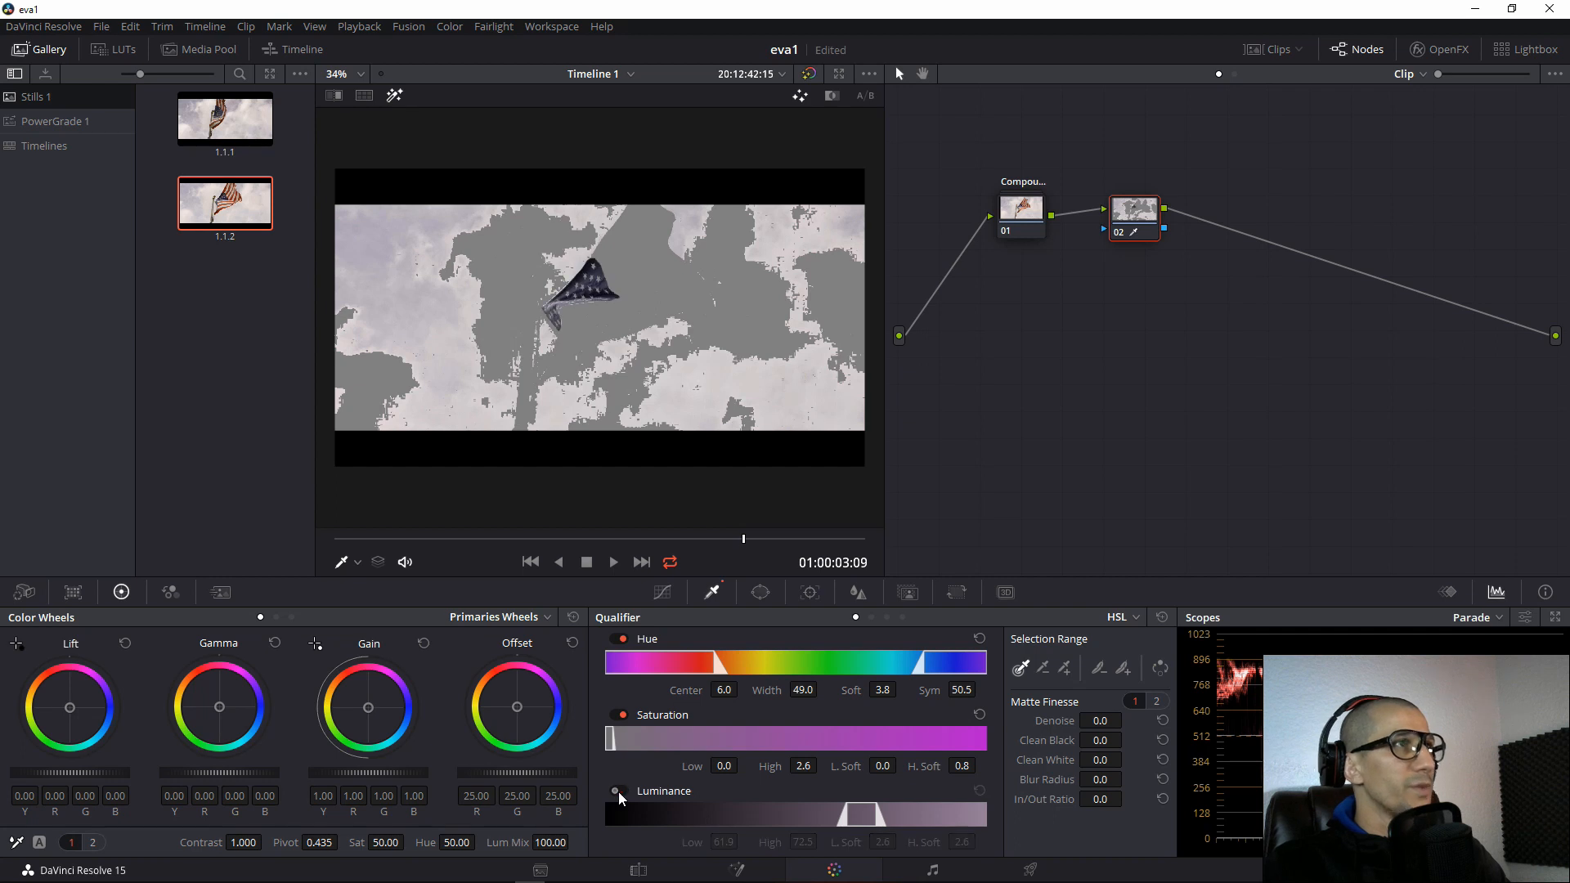
left_click(618, 791)
left_click(618, 791)
left_click(618, 791)
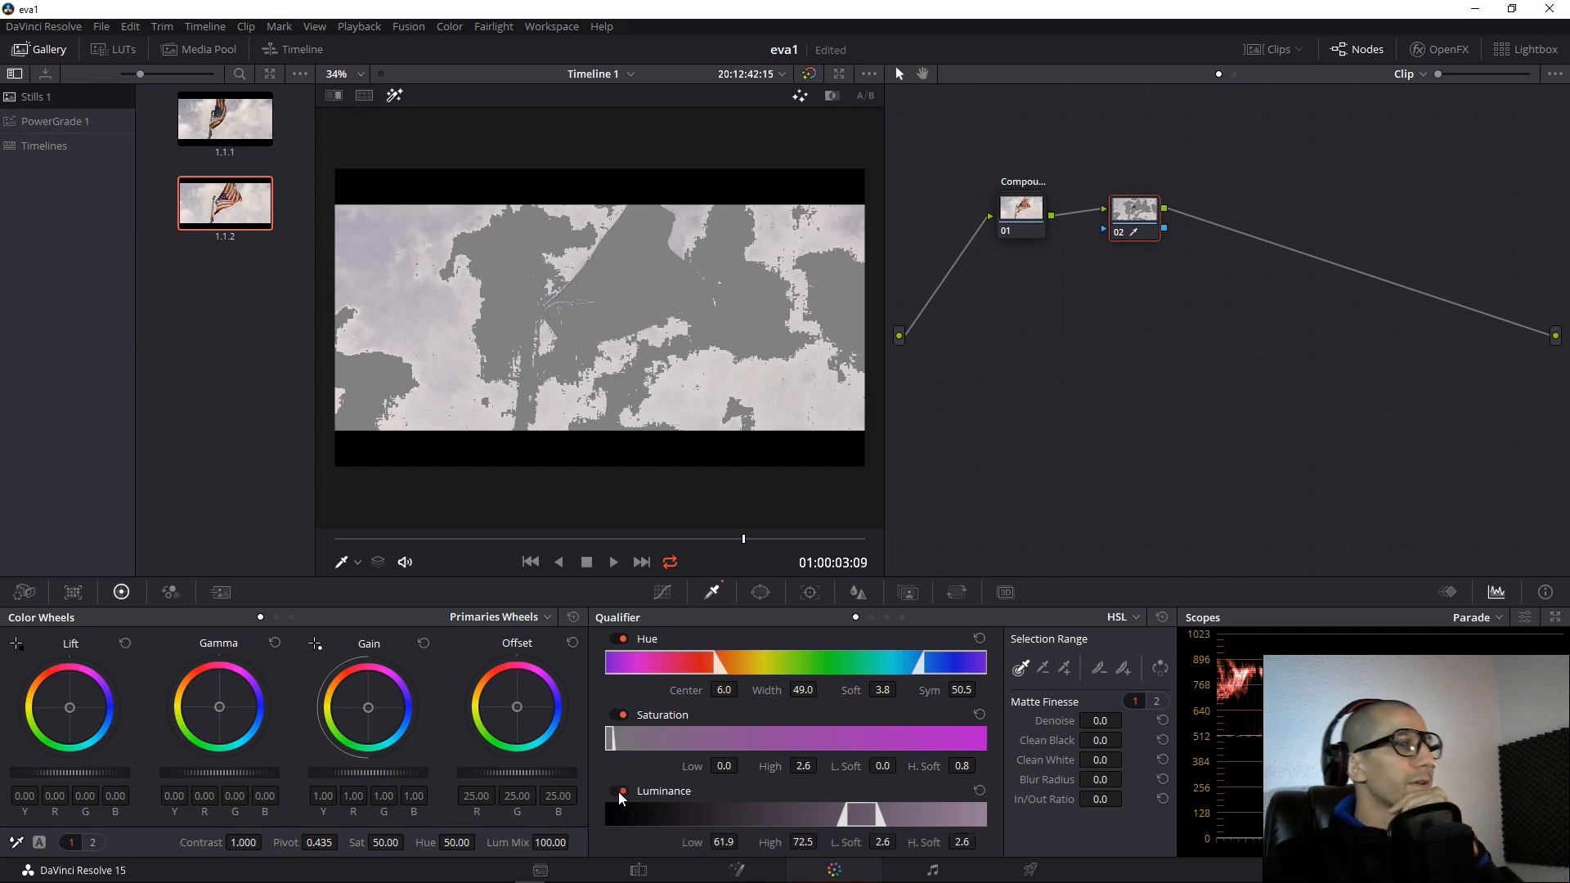
left_click(618, 791)
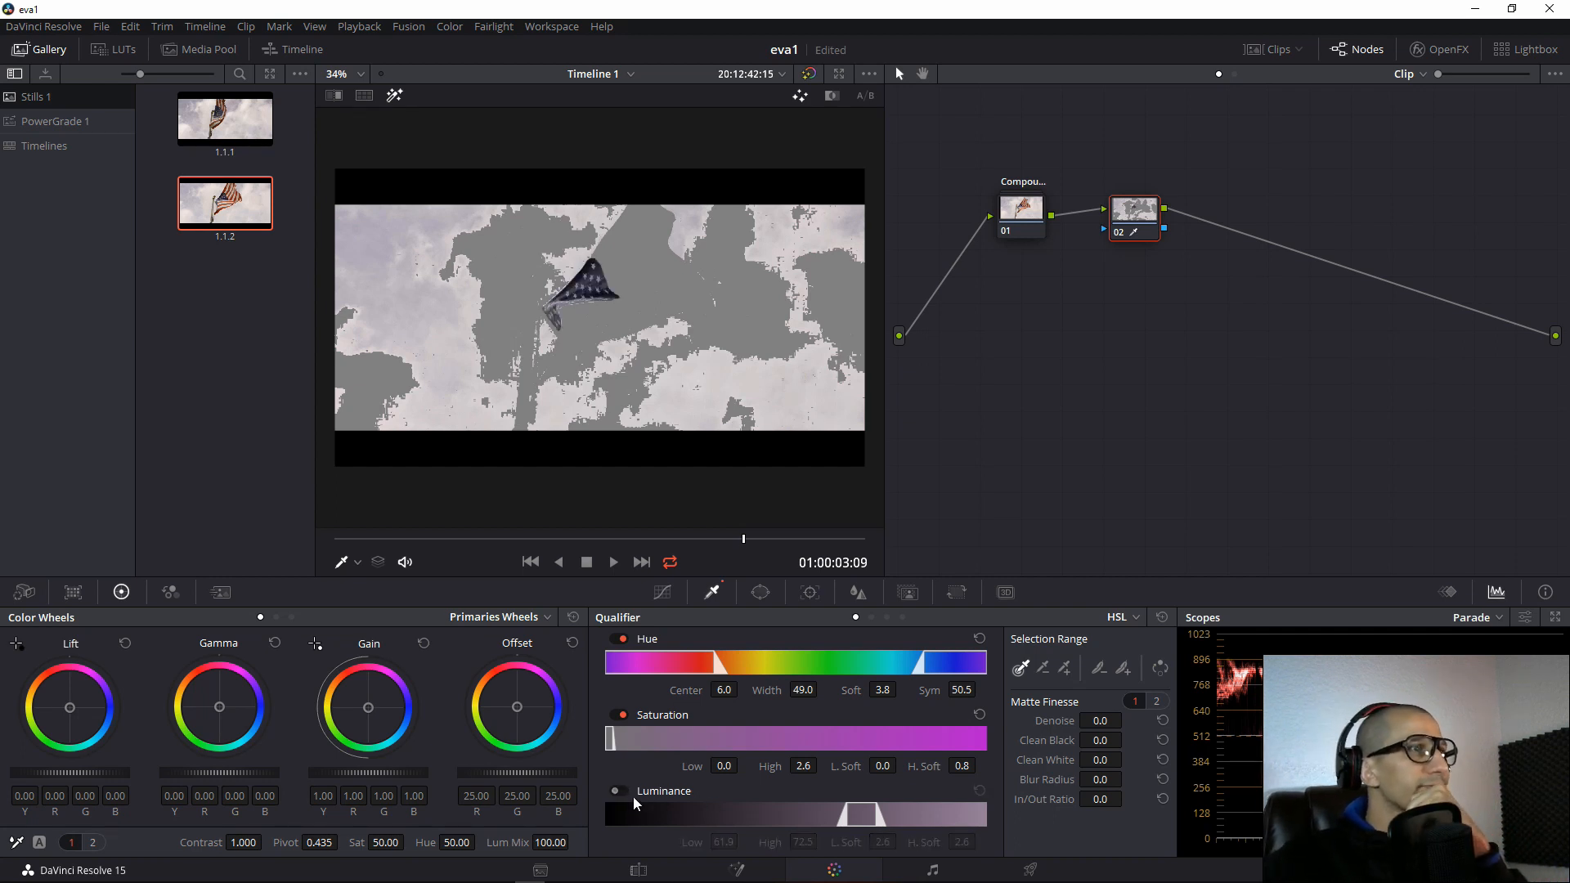
left_click(618, 792)
left_click_drag(724, 842, 742, 842)
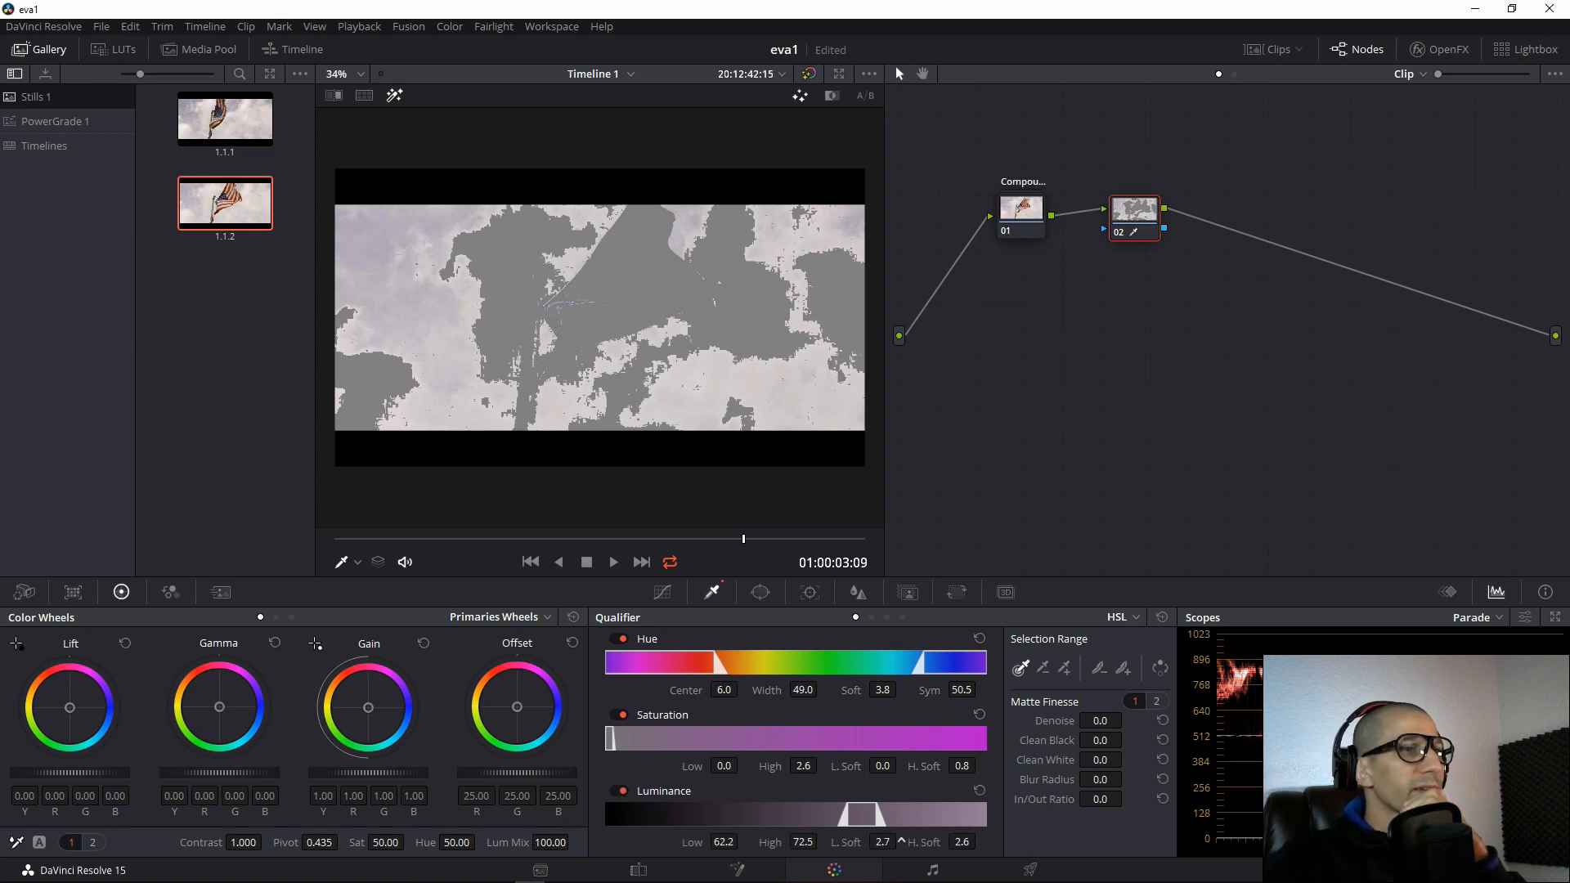
left_click_drag(901, 840, 901, 842)
left_click_drag(799, 842, 821, 842)
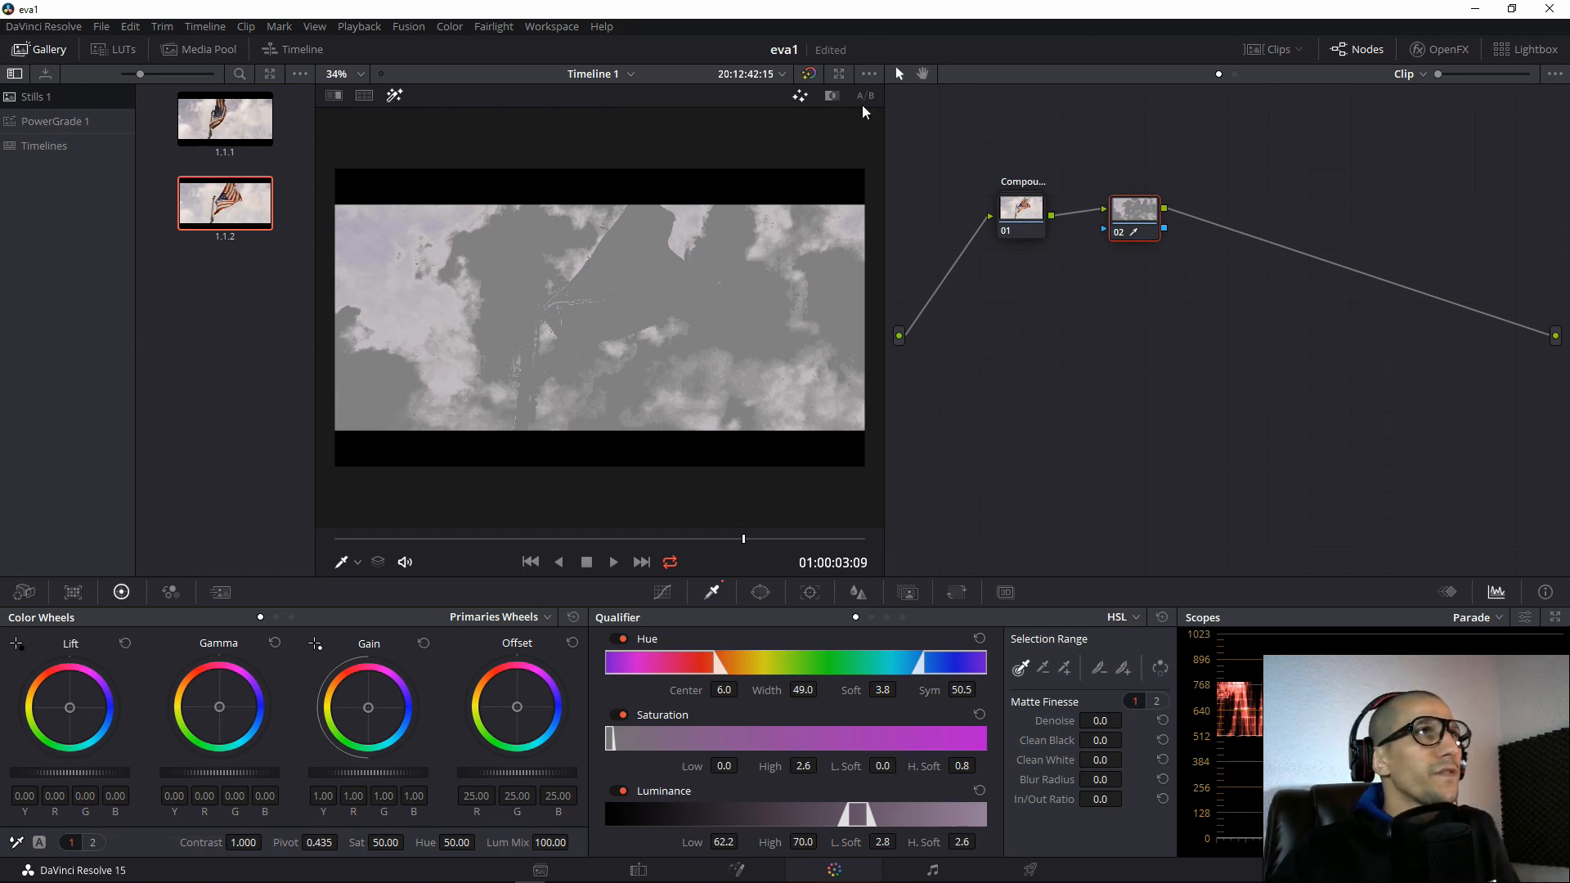
Refine the sky matte in black-and-white highlight with Clean Black 20.4, Clean White 21.4 and Blur Radius 47.5, and turn the highlight off.
left_click(831, 95)
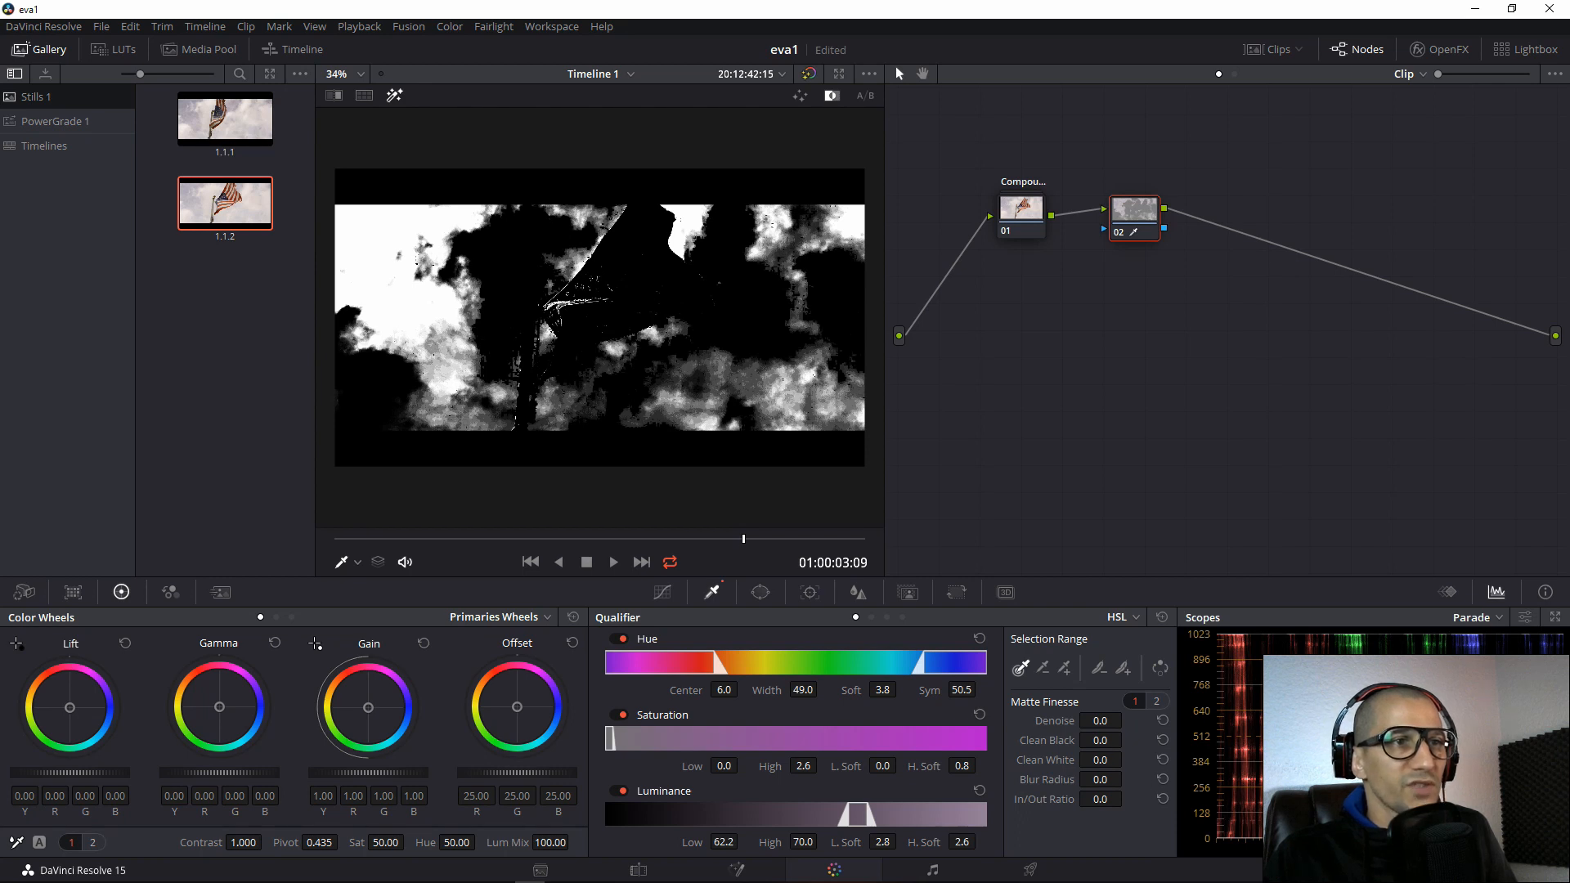
mouse_move(1104, 740)
left_mouse_down()
mouse_move(1127, 739)
mouse_move(1127, 759)
left_mouse_up()
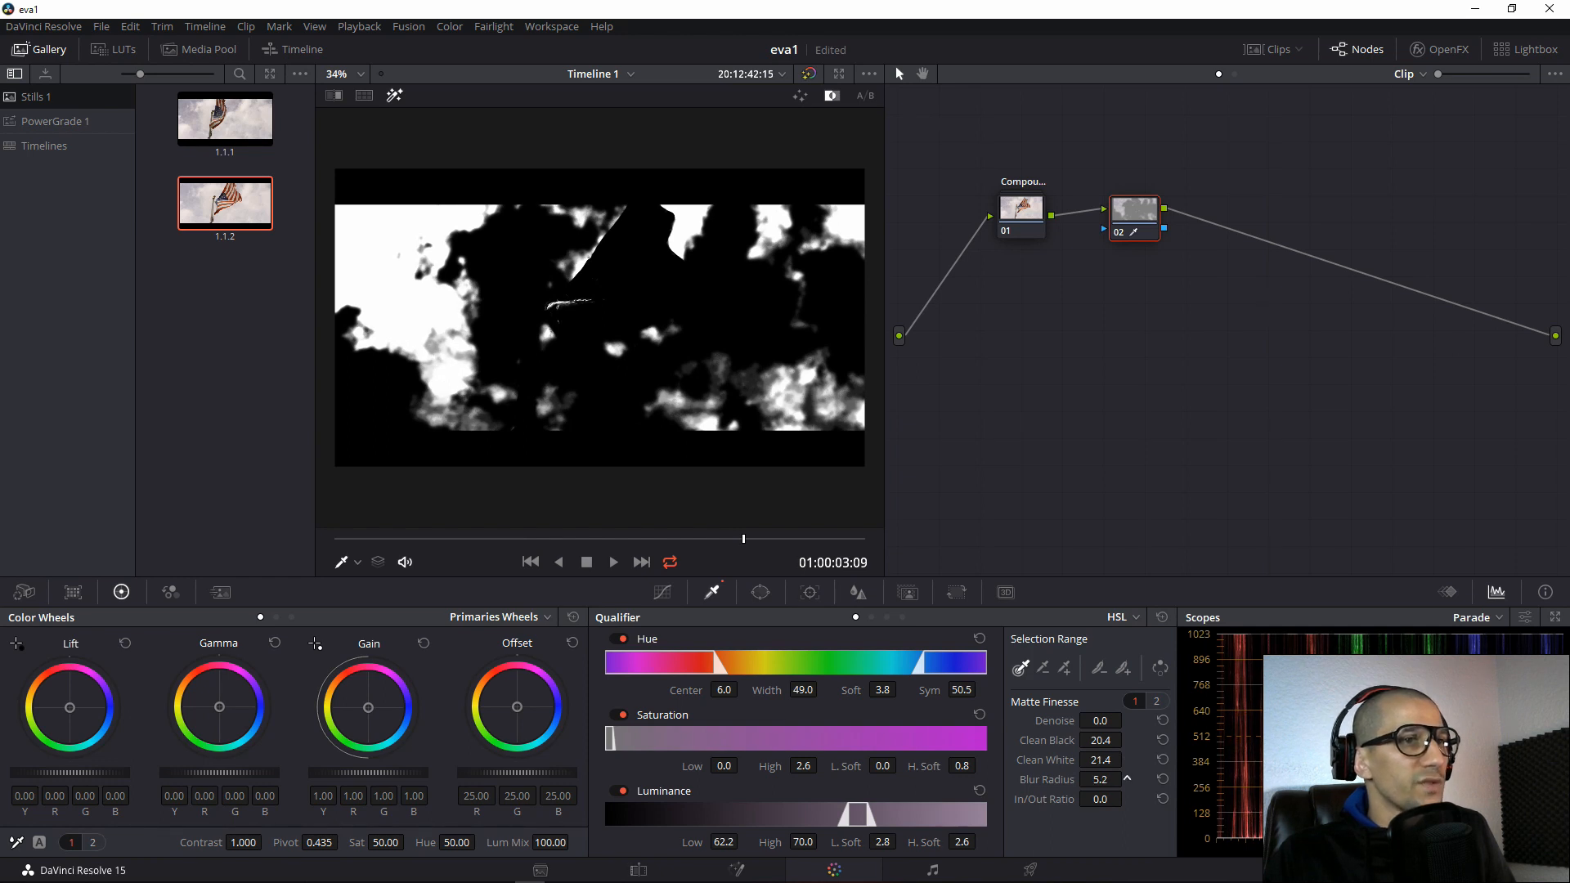
left_click_drag(1127, 779, 1126, 779)
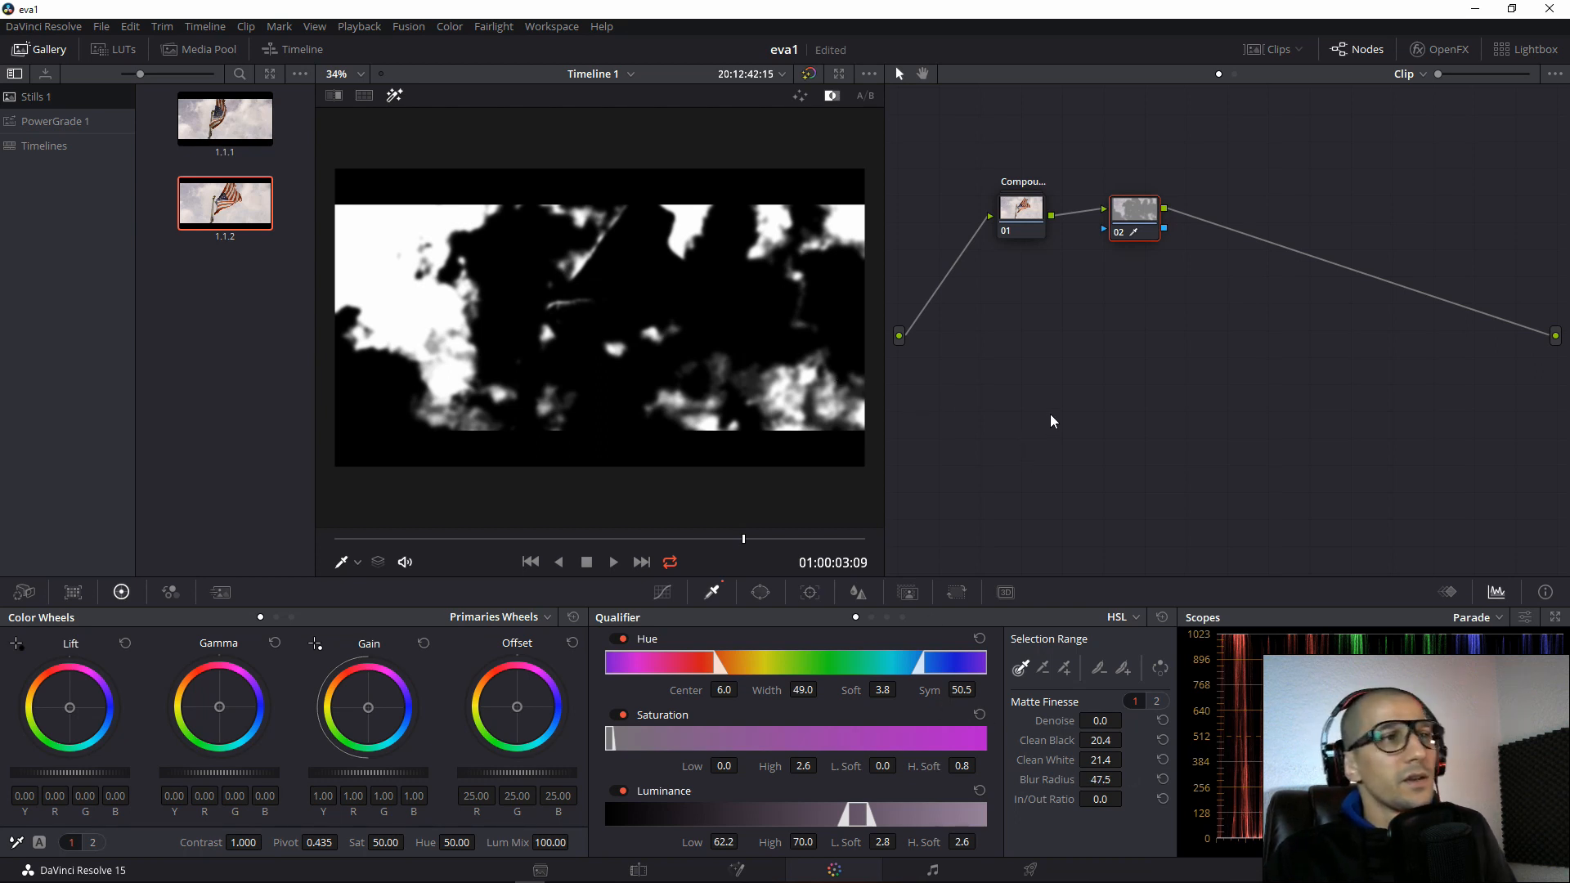
left_click(800, 96)
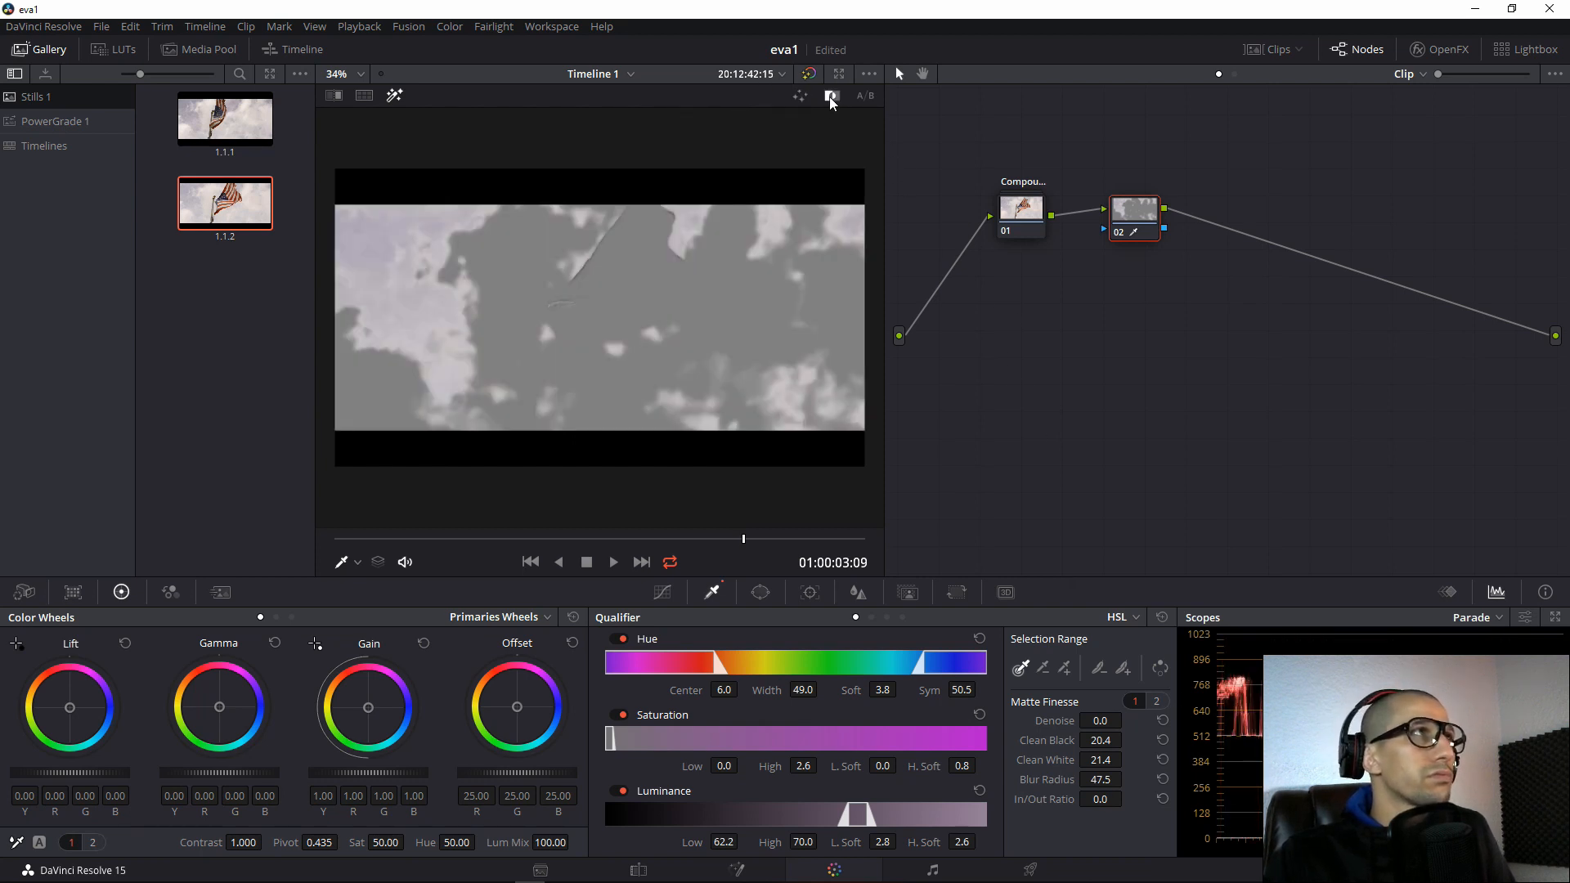
left_click(831, 95)
left_click(800, 97)
left_click(394, 96)
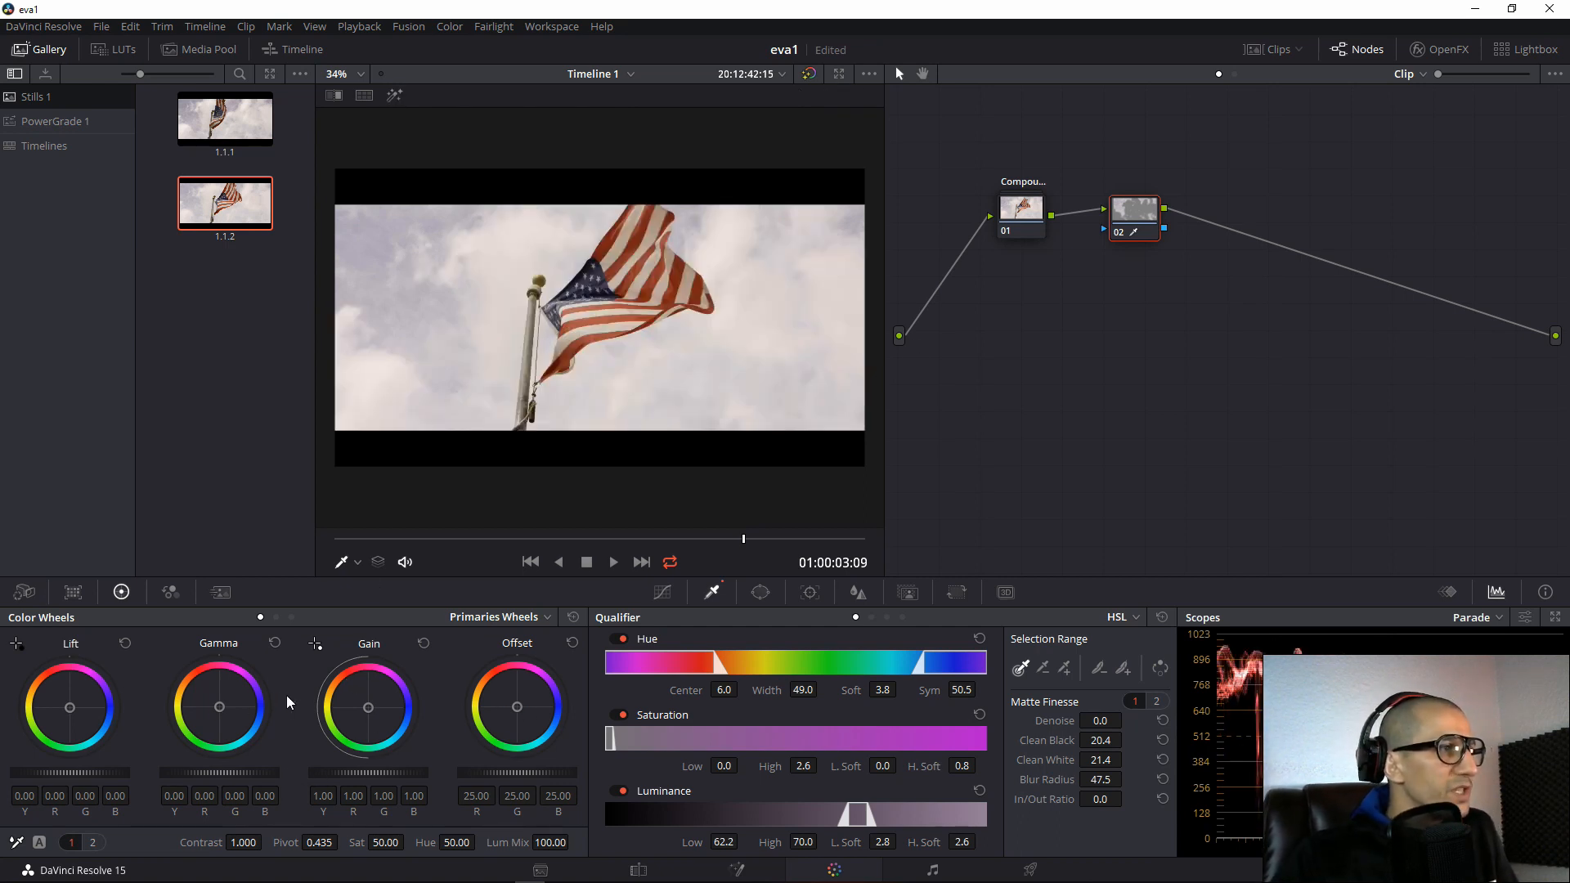
Push the Gain color balance to a strong orange and scrub the clip, toggling the highlight, to test the sky selection.
left_click_drag(378, 708, 355, 680)
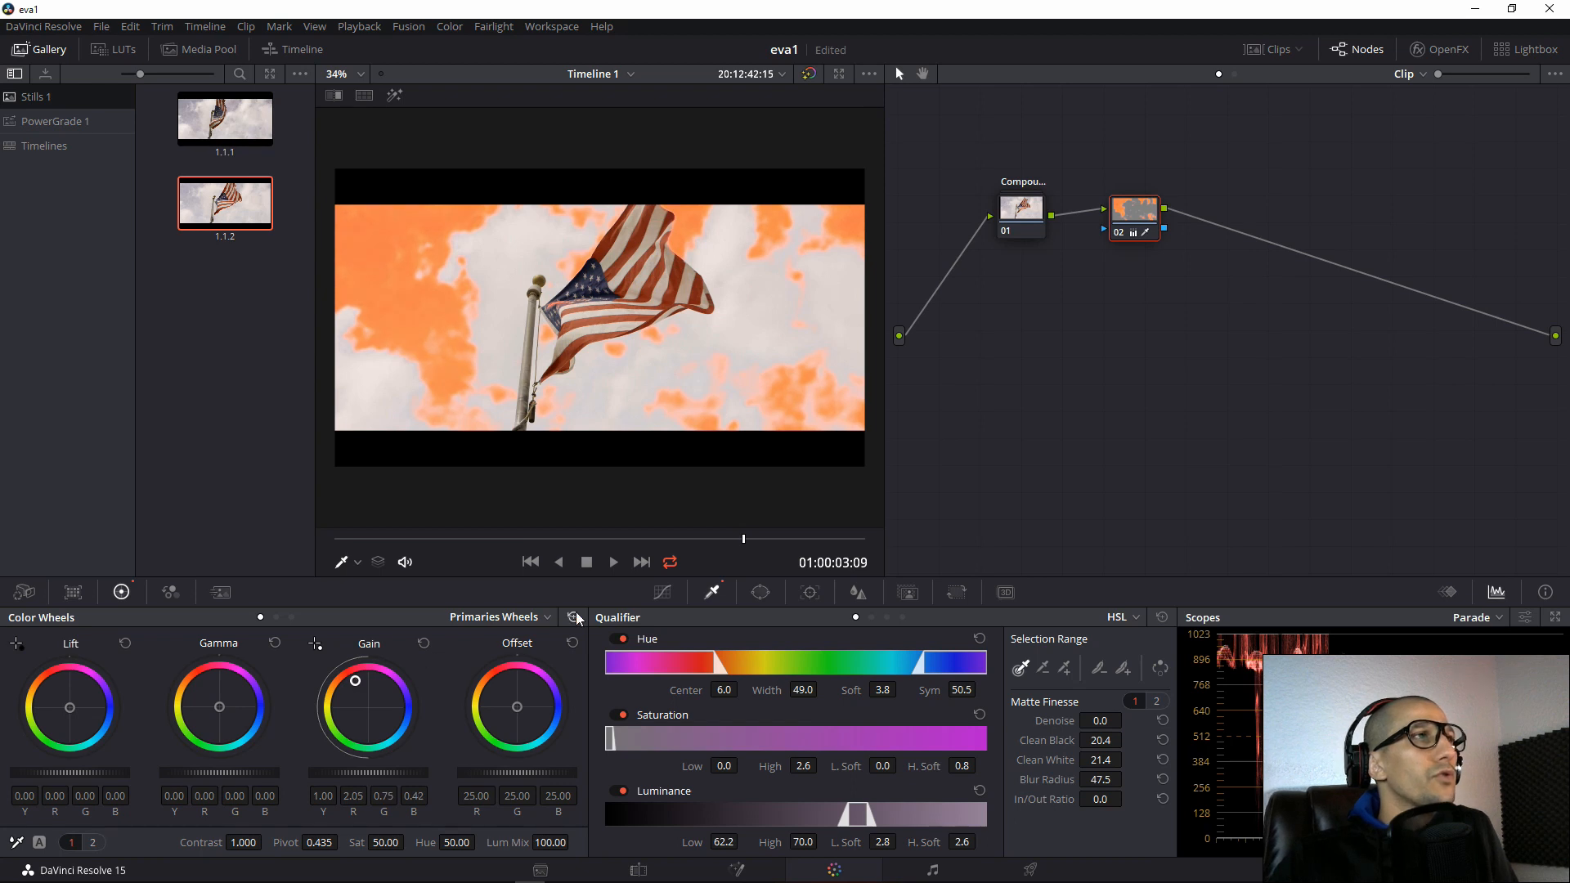
left_click(581, 540)
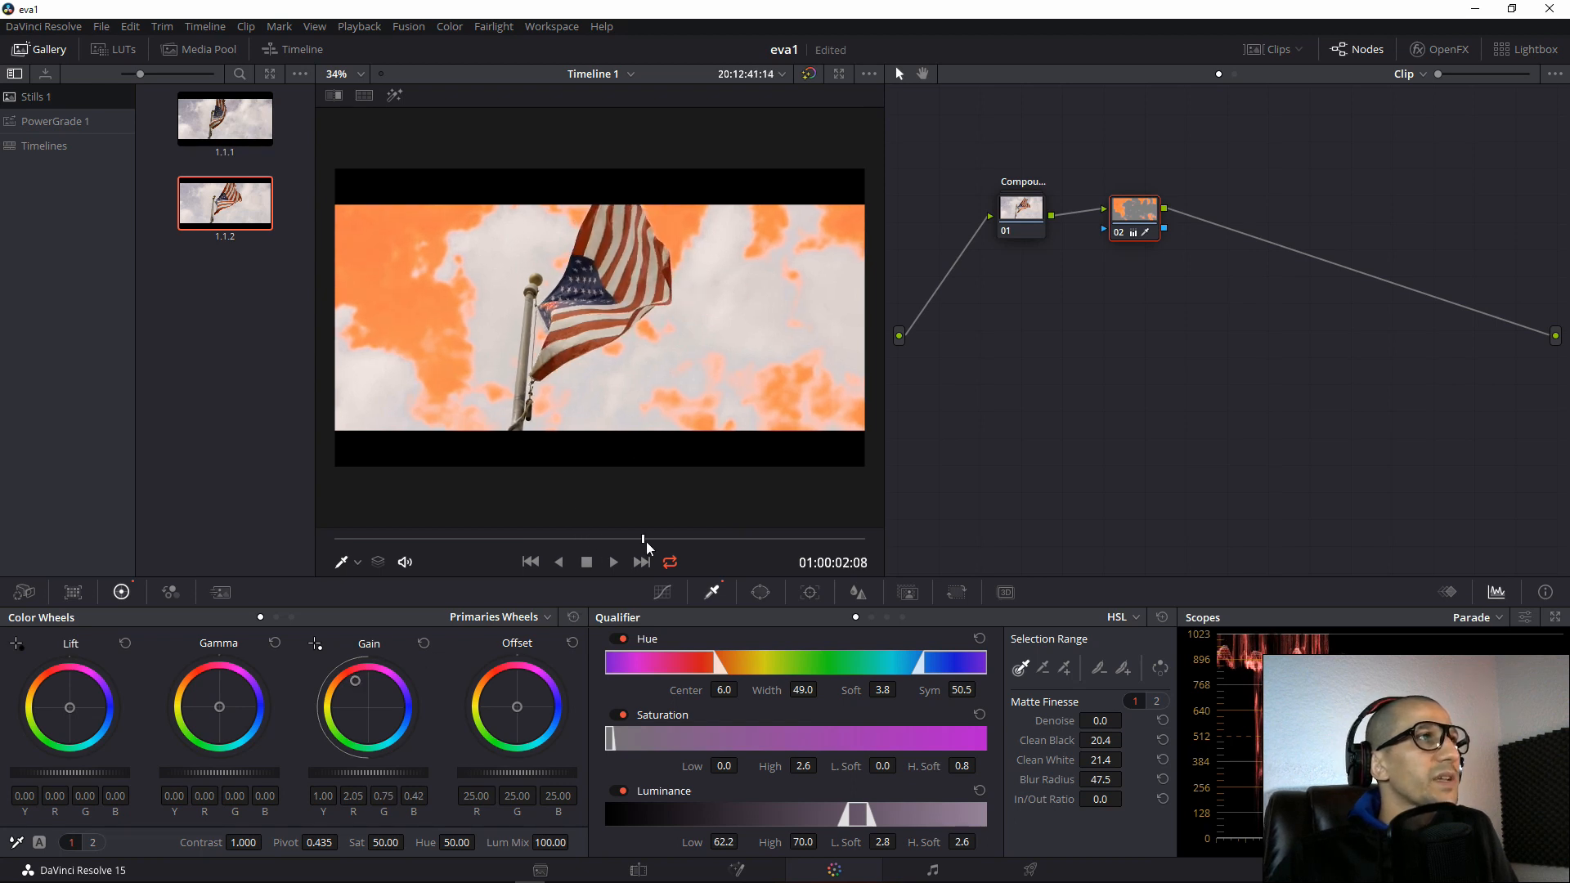
left_click_drag(628, 545, 672, 527)
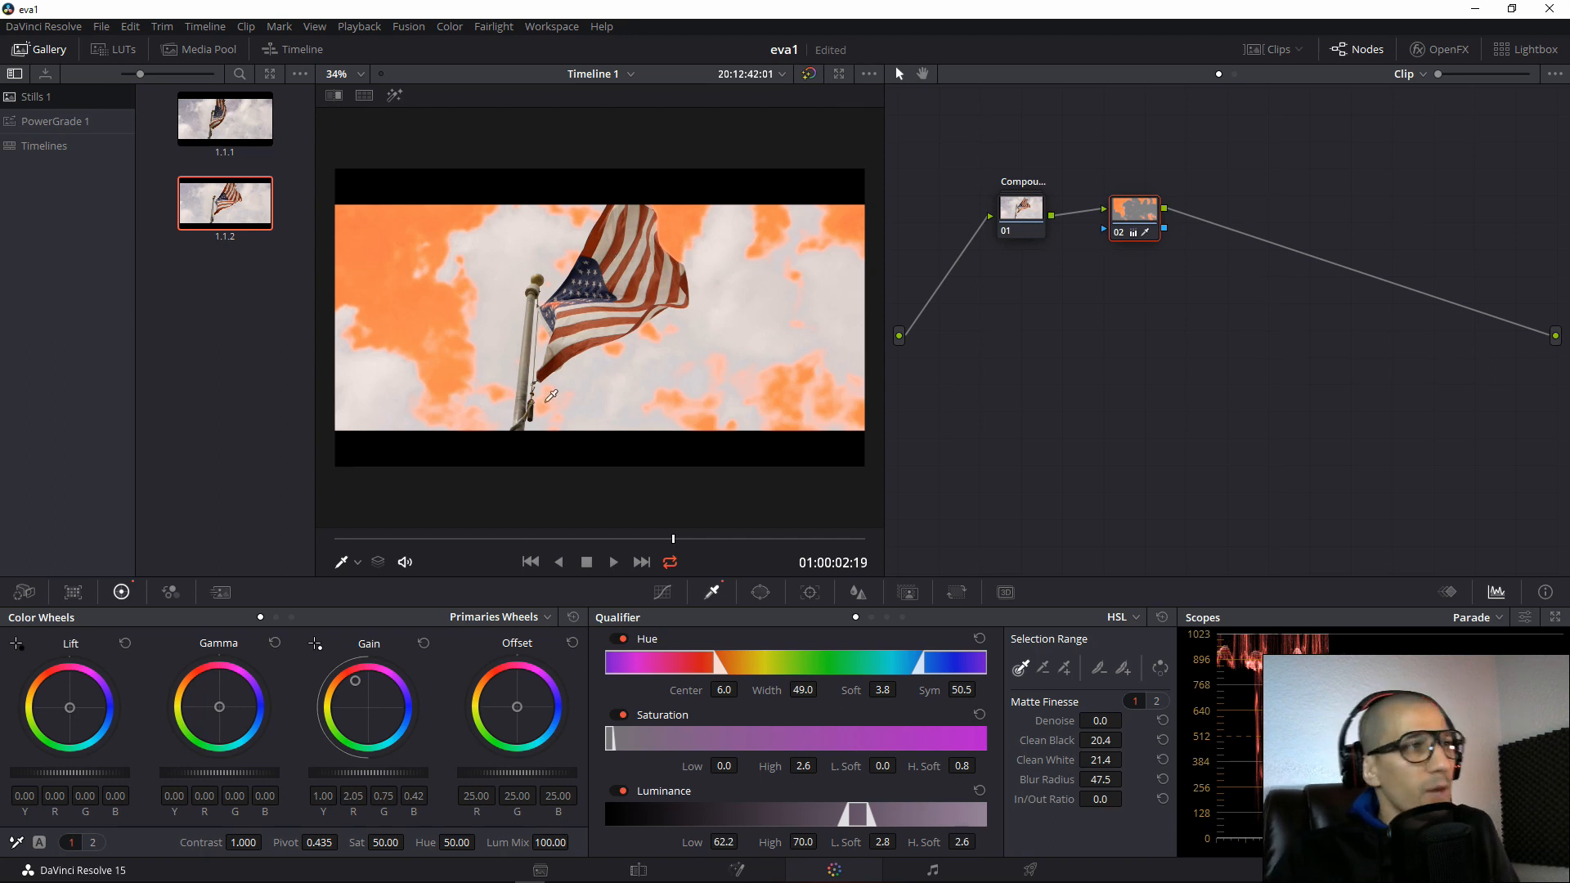
left_click_drag(353, 681, 340, 685)
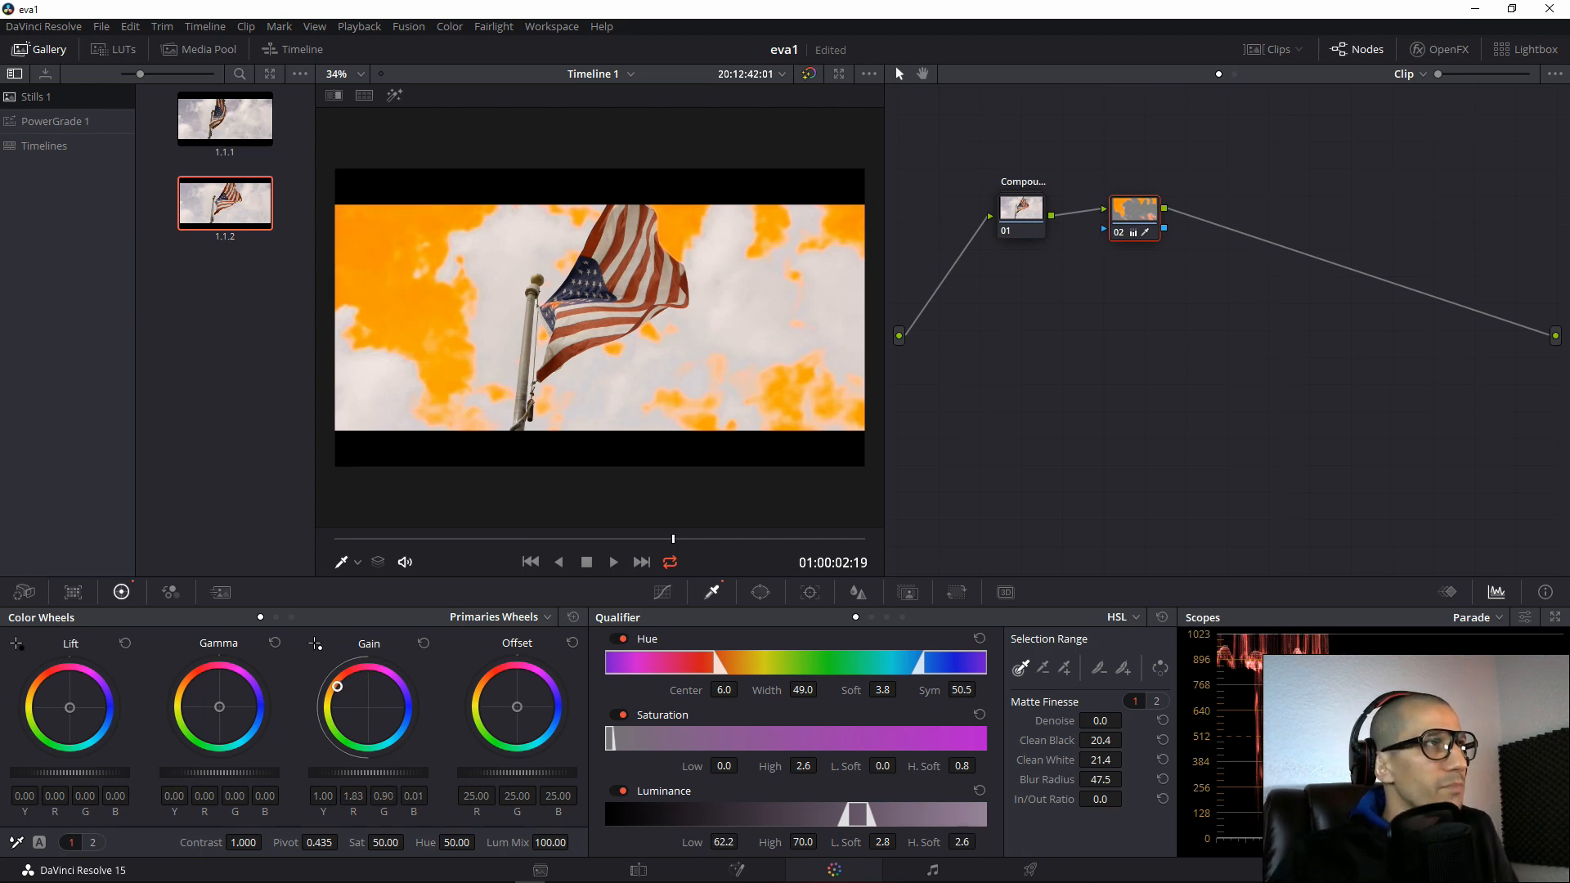
left_click(607, 540)
left_click_drag(605, 538, 489, 533)
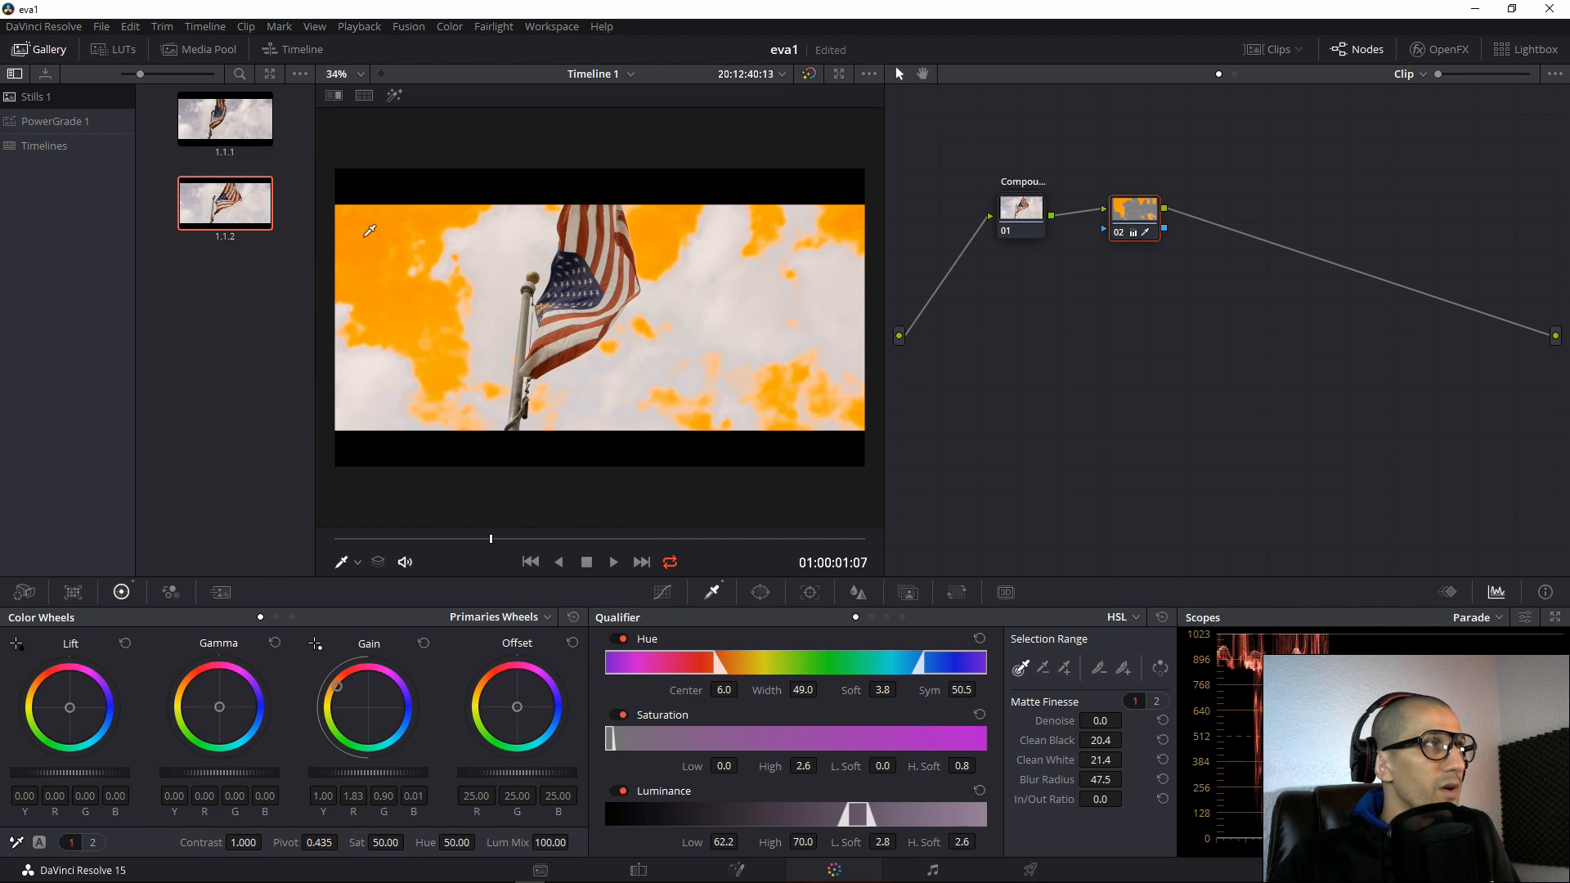
left_click(394, 96)
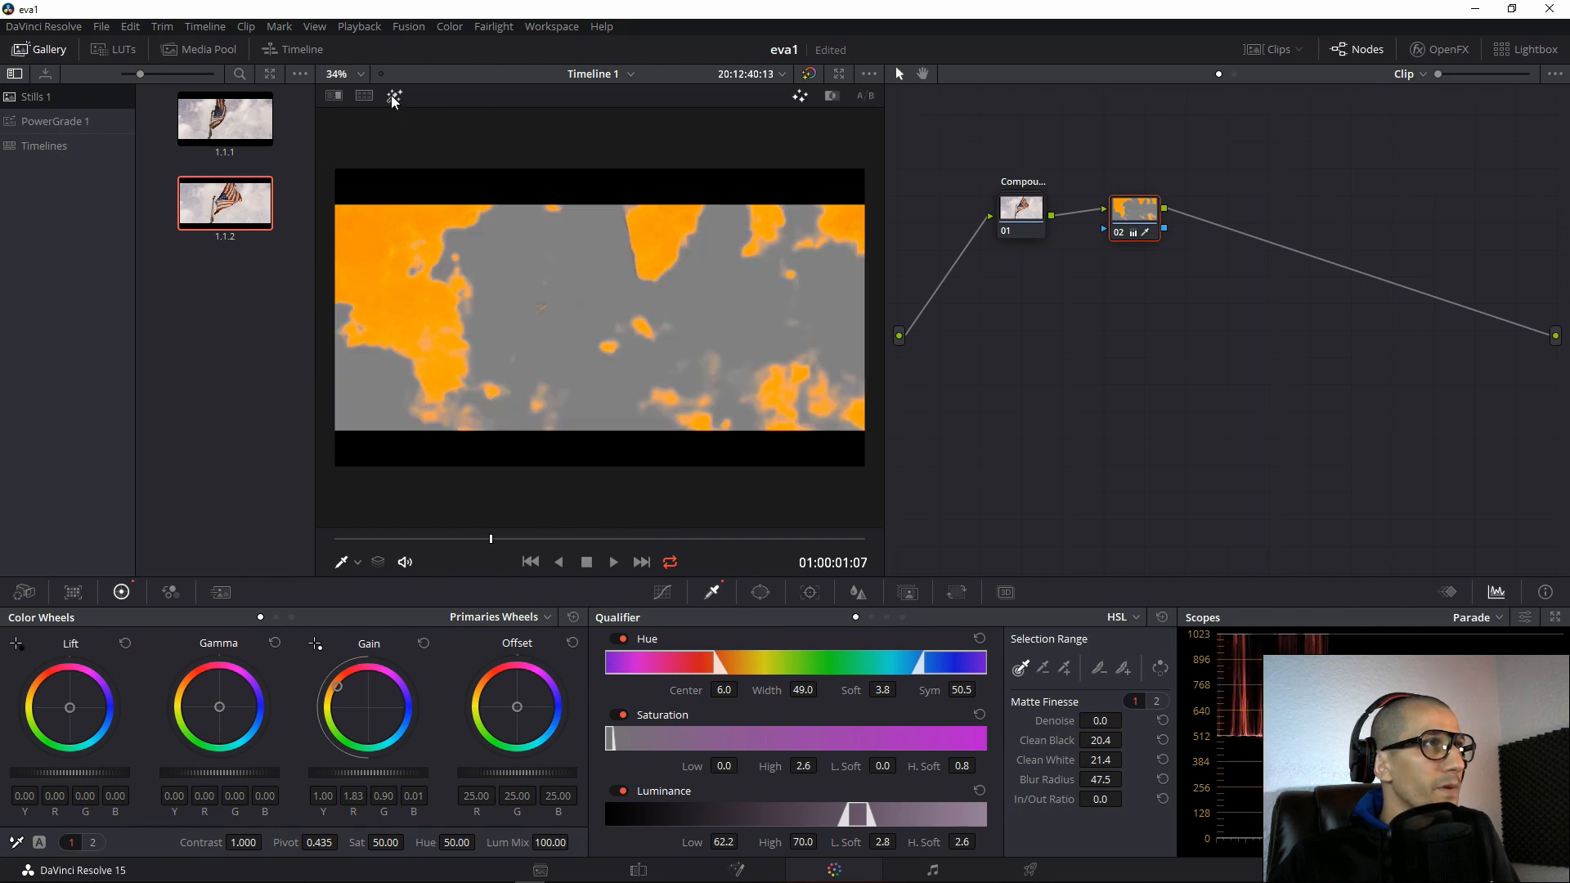
left_click(393, 97)
left_click_drag(502, 540, 571, 545)
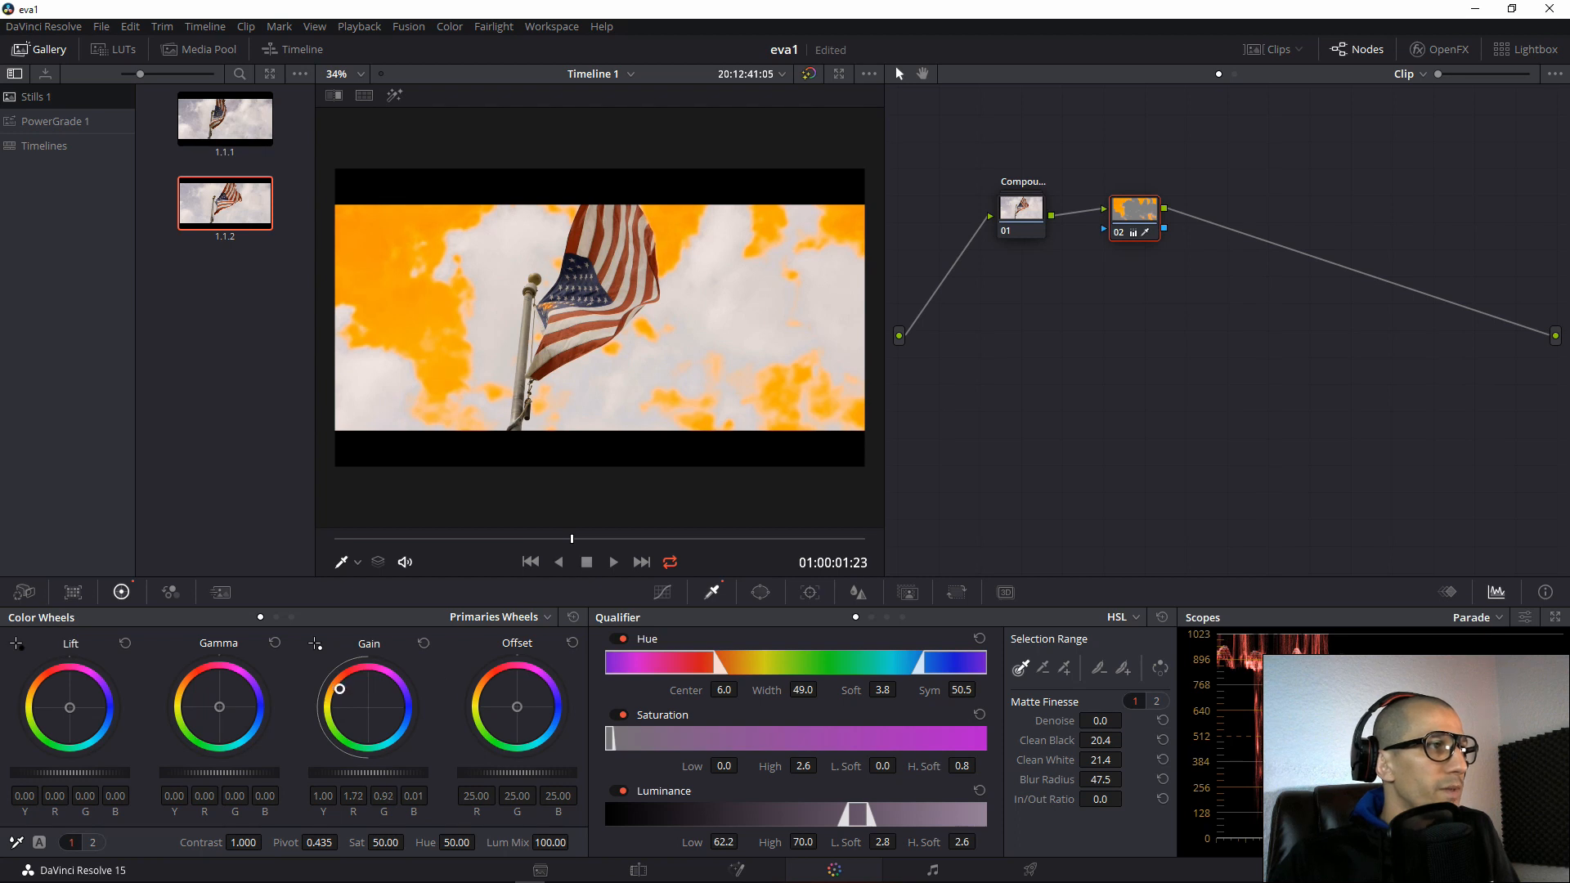
Tint the selected sky blue with Gain at red 0.97, green 1.00 and blue 1.10, and nudge the Gamma color balance very slightly.
left_click_drag(339, 690, 369, 707)
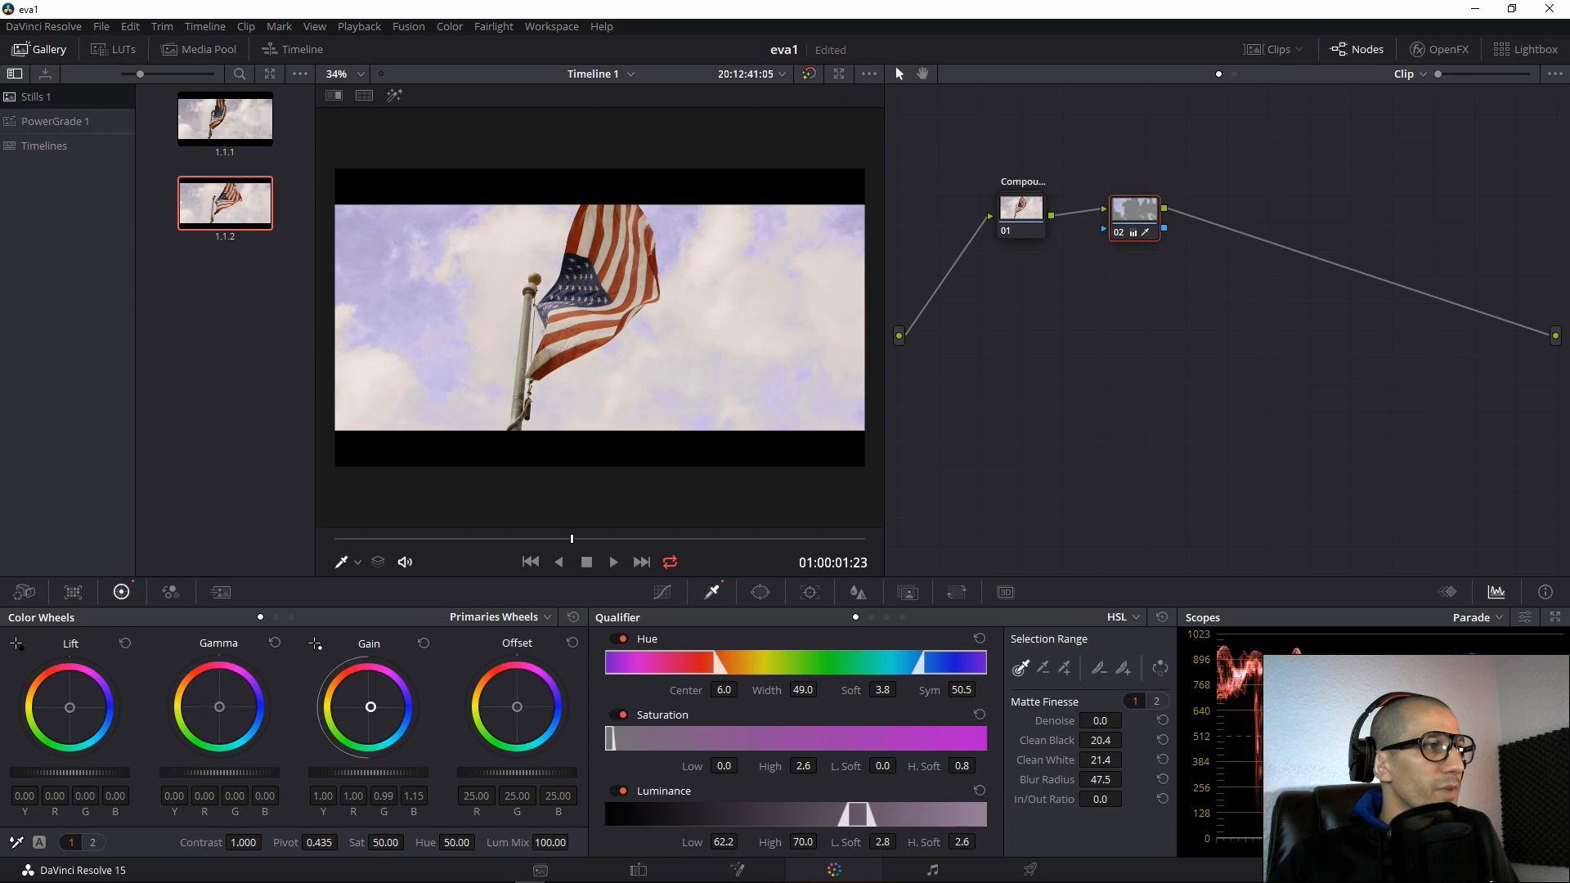
left_click_drag(371, 707, 369, 707)
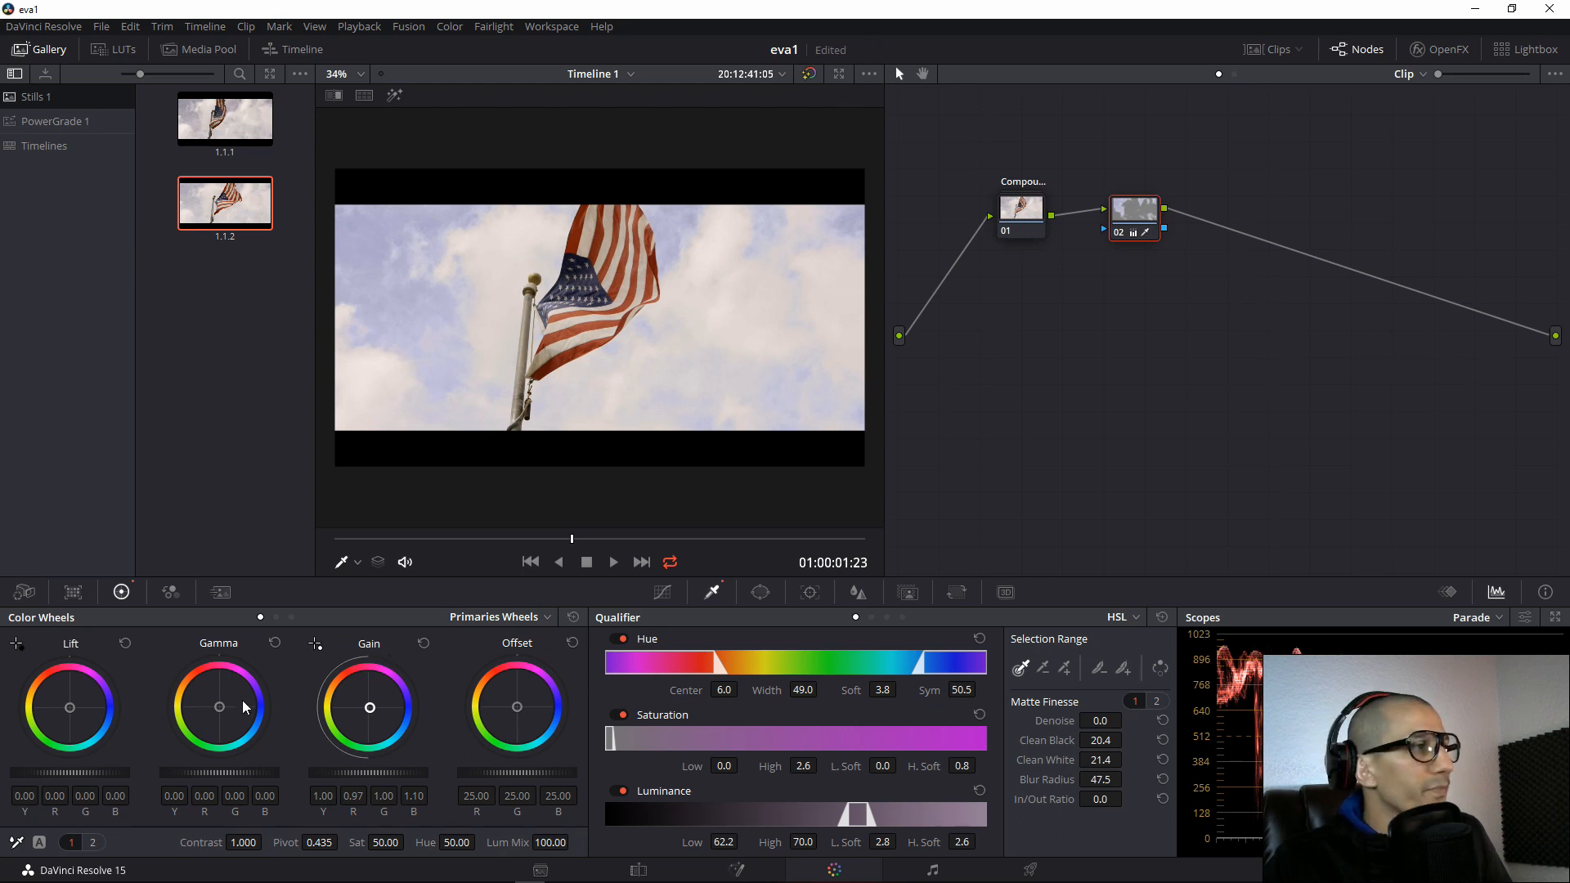
mouse_move(219, 705)
left_mouse_down()
mouse_move(212, 691)
mouse_move(218, 707)
left_mouse_up()
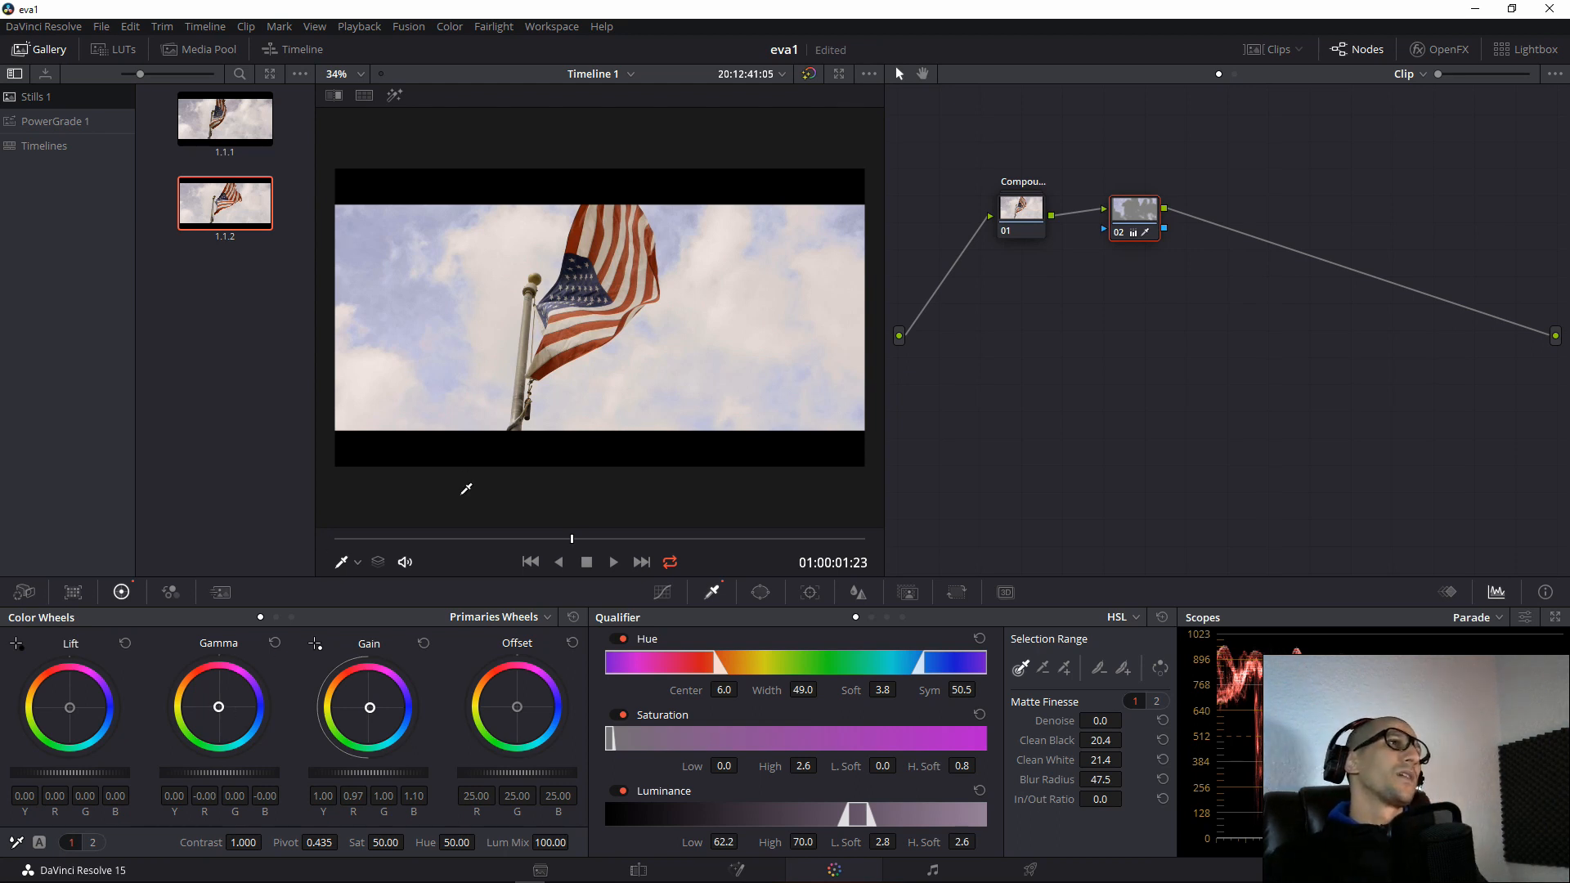
Review the graded flag clip in full screen by scrubbing and playing it, and return to the color page.
key("space")
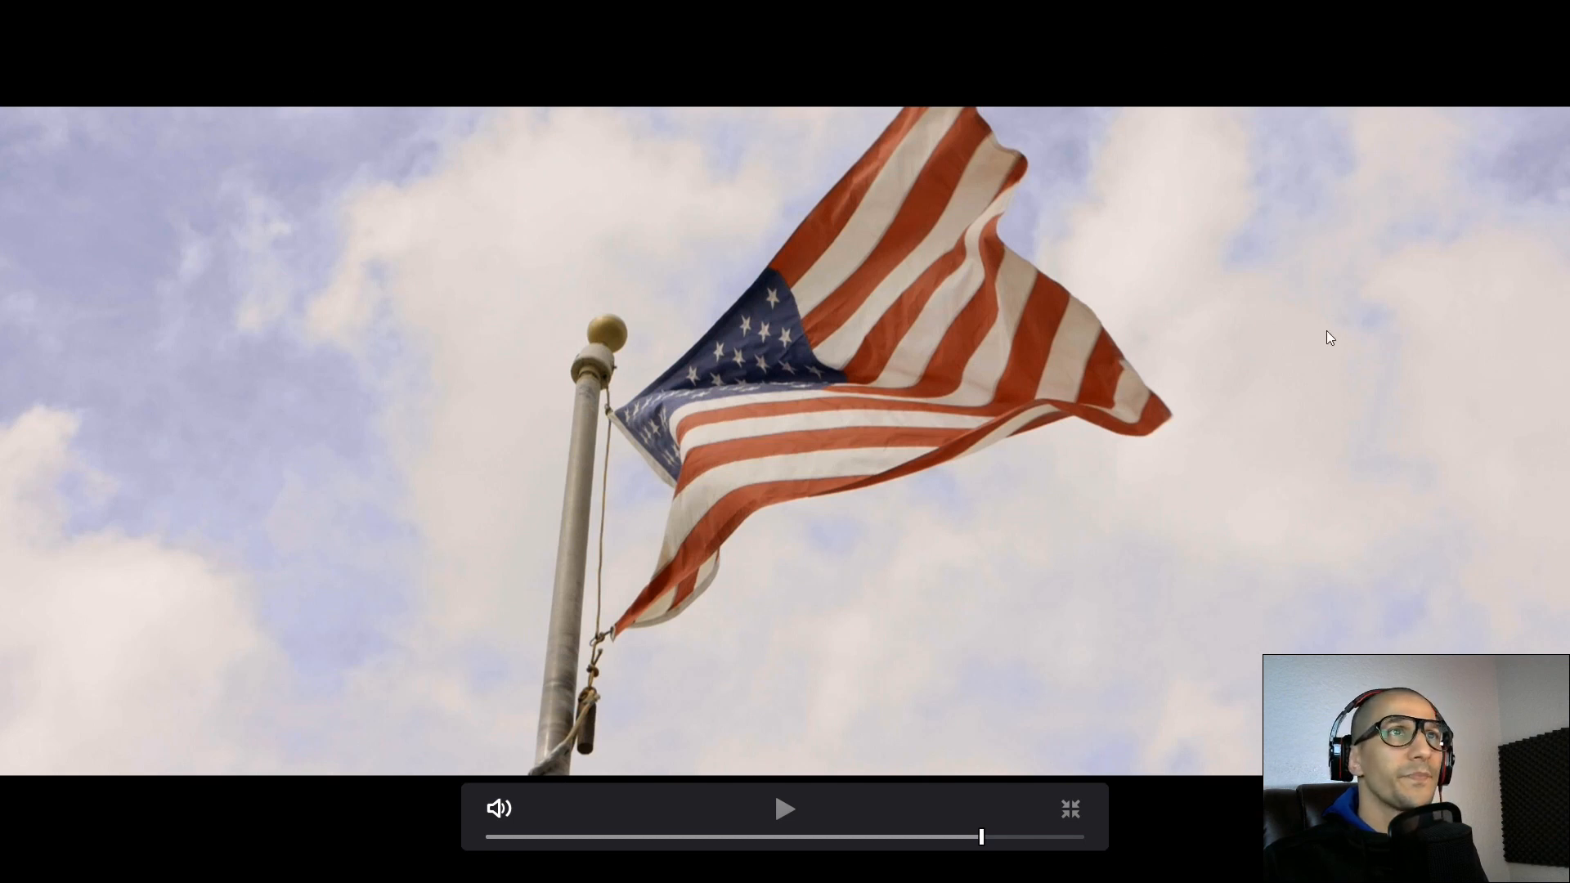
left_click_drag(782, 847, 1004, 842)
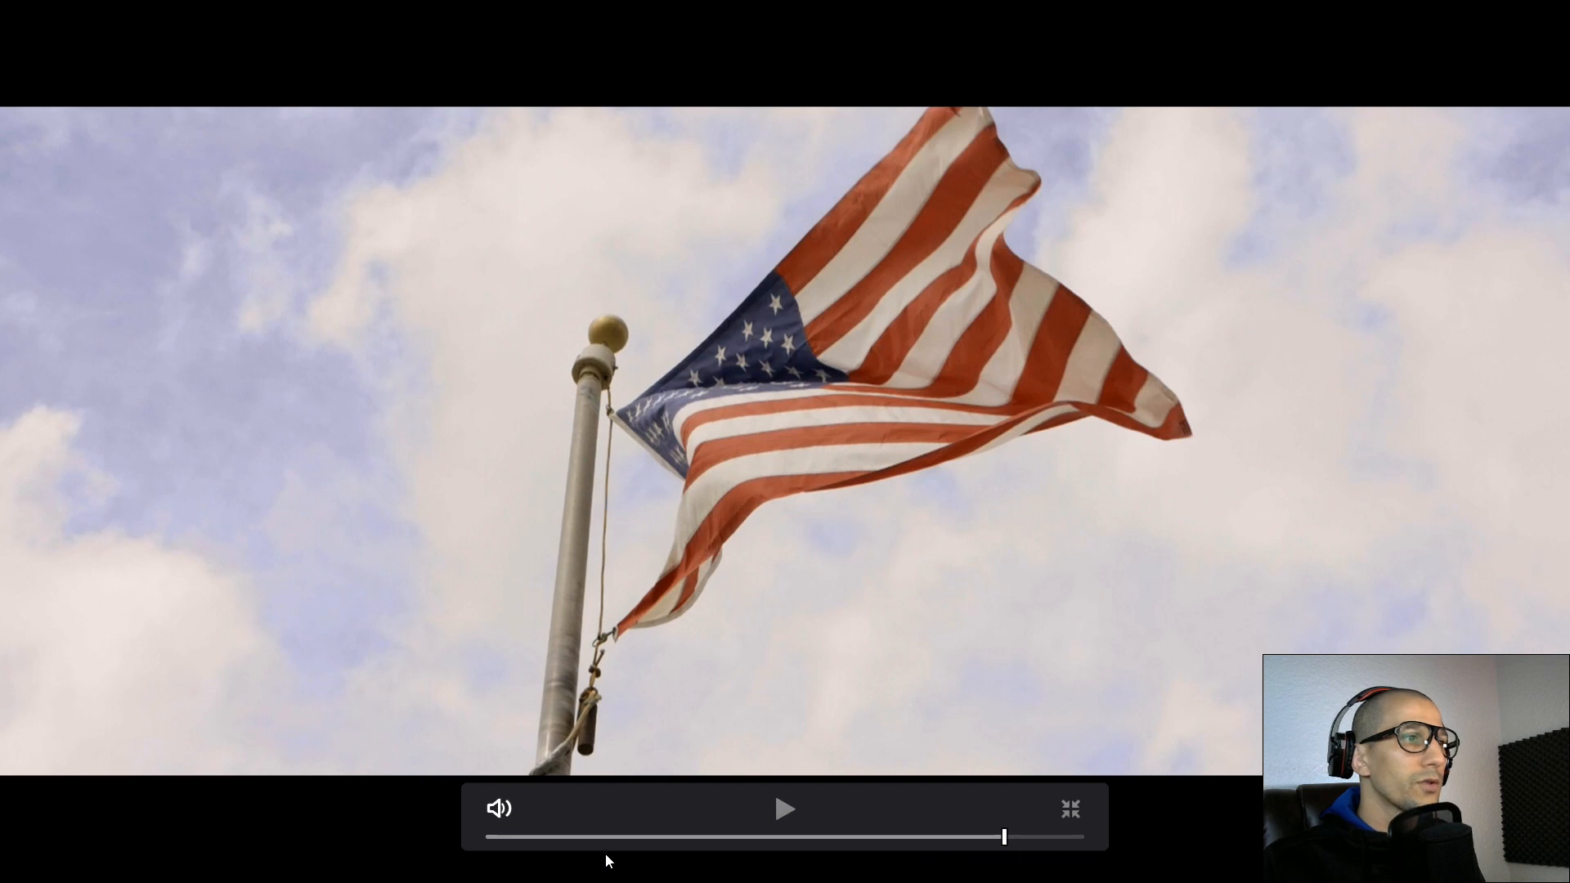
left_click(565, 836)
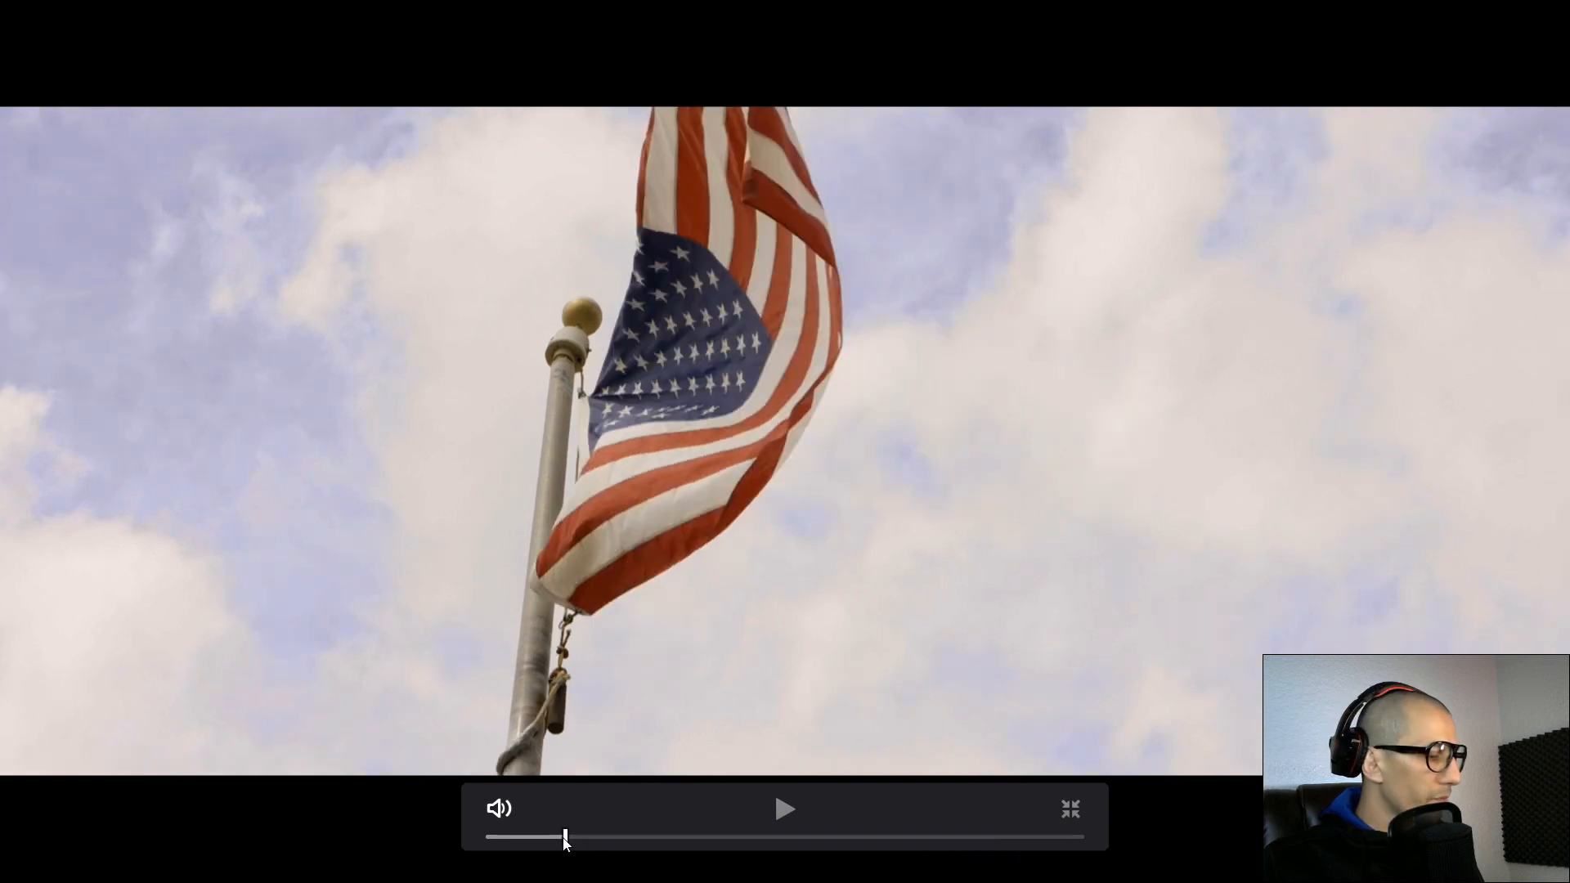
key("Escape")
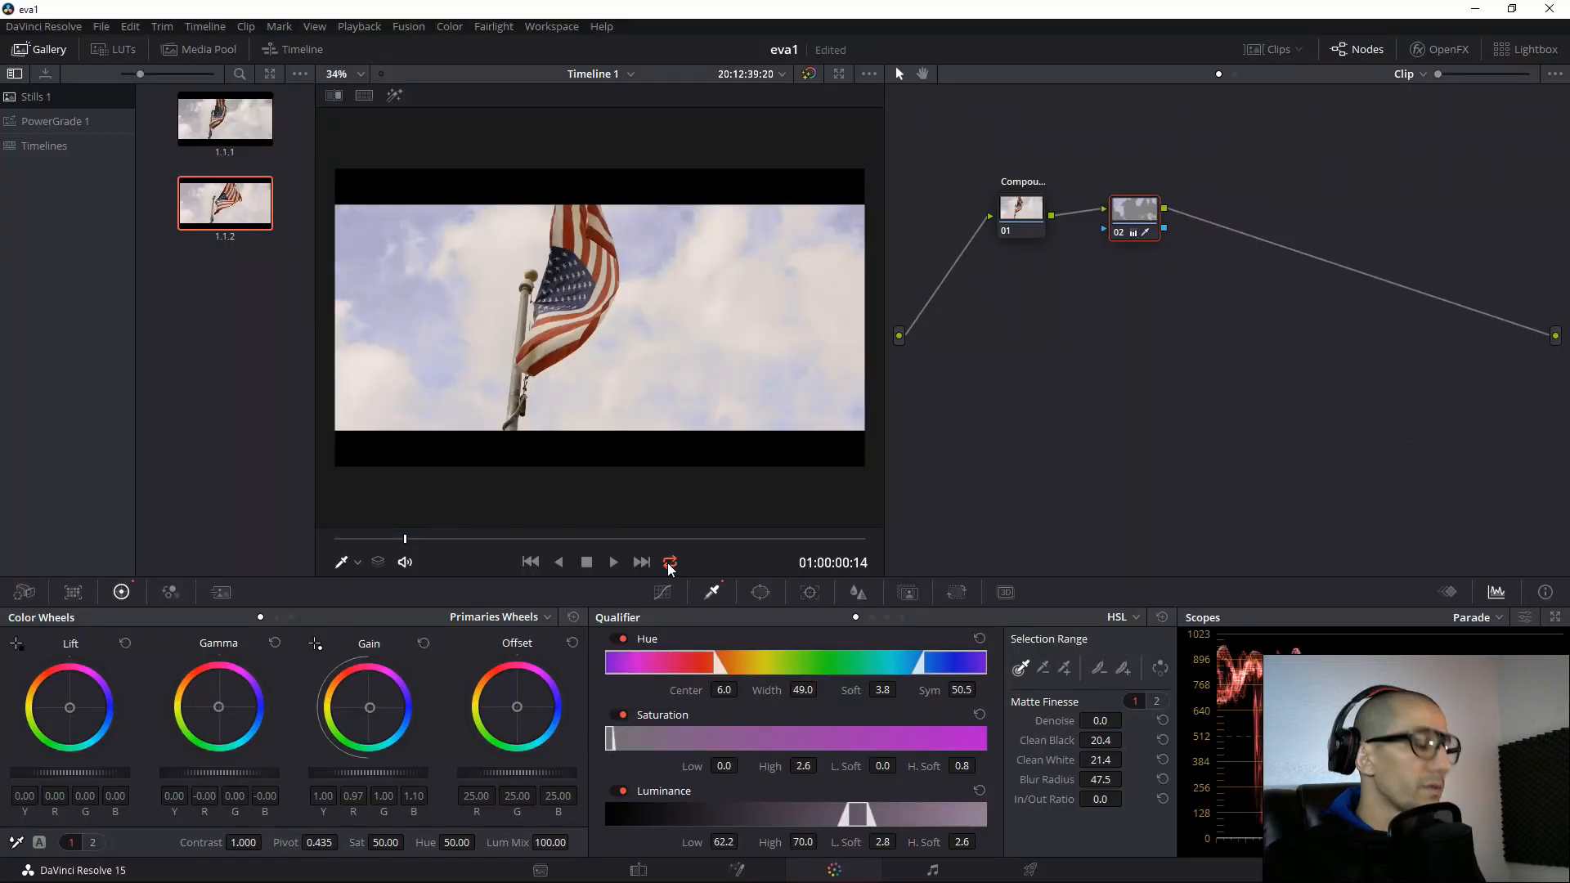
key("ctrl+f")
key("space")
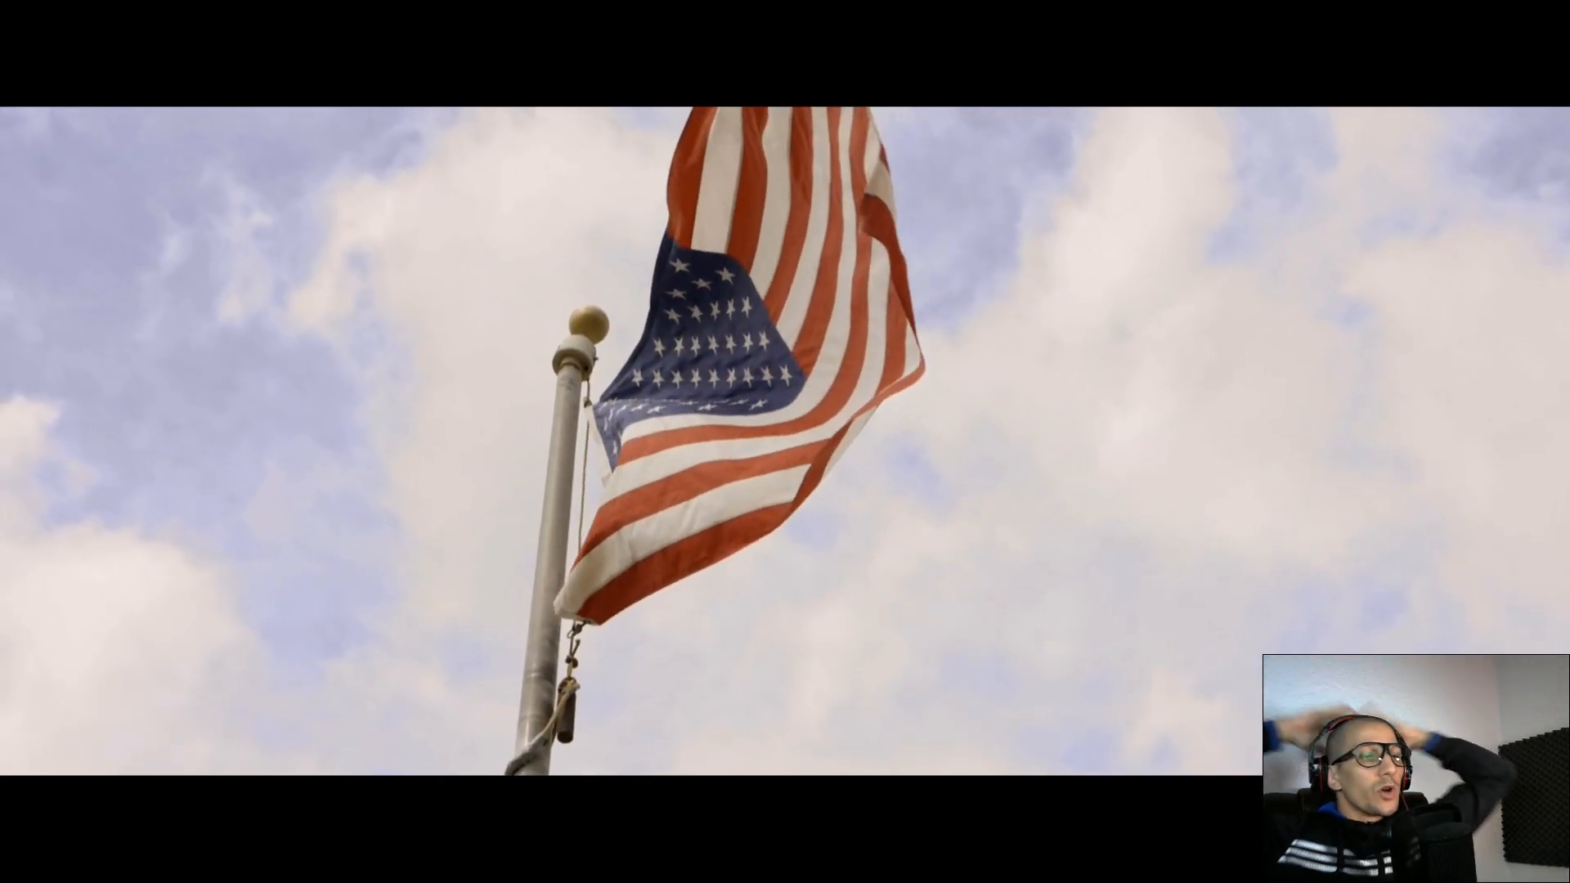
key("space")
key("ctrl+f")
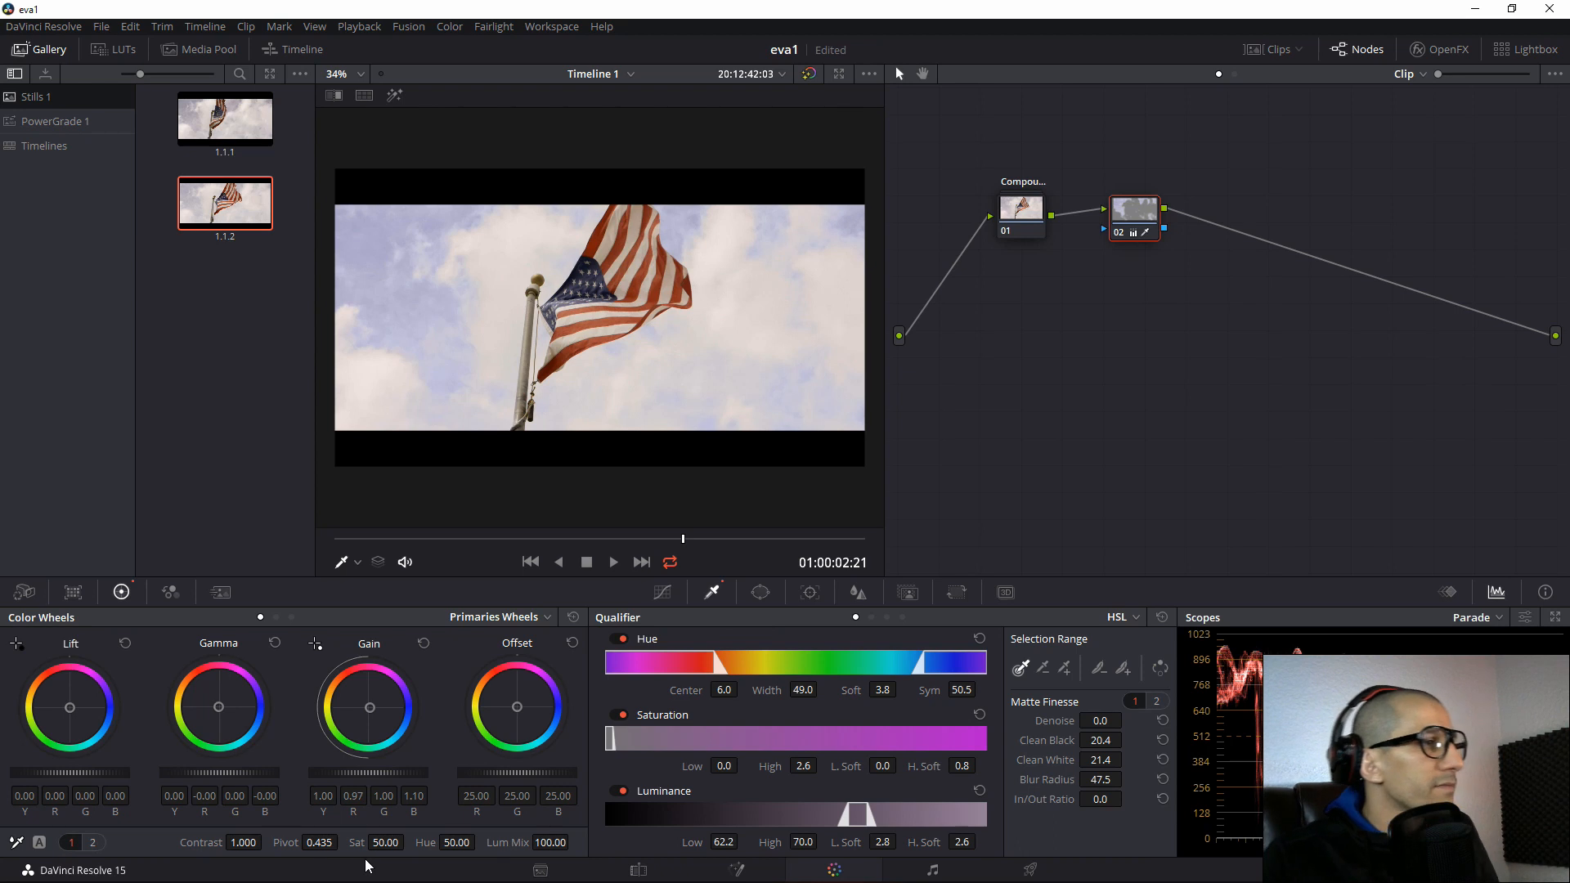
Set node 02's saturation to 54.80 and contrast to 1.008, and lower Gamma to -0.14 with red at -0.15.
left_click_drag(408, 842, 408, 842)
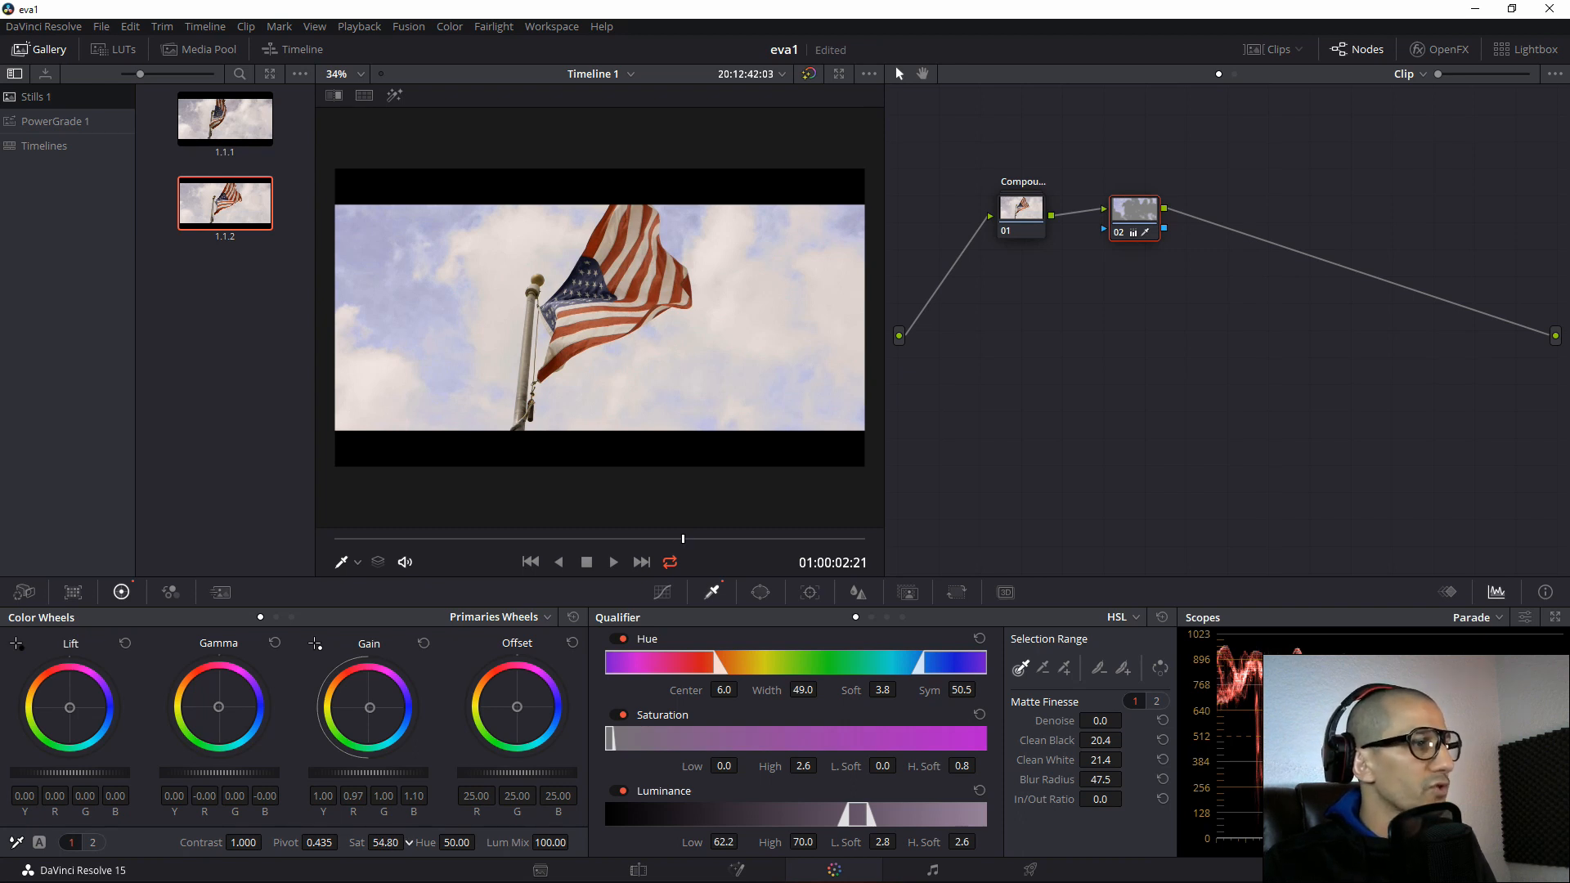
left_click_drag(243, 842, 262, 830)
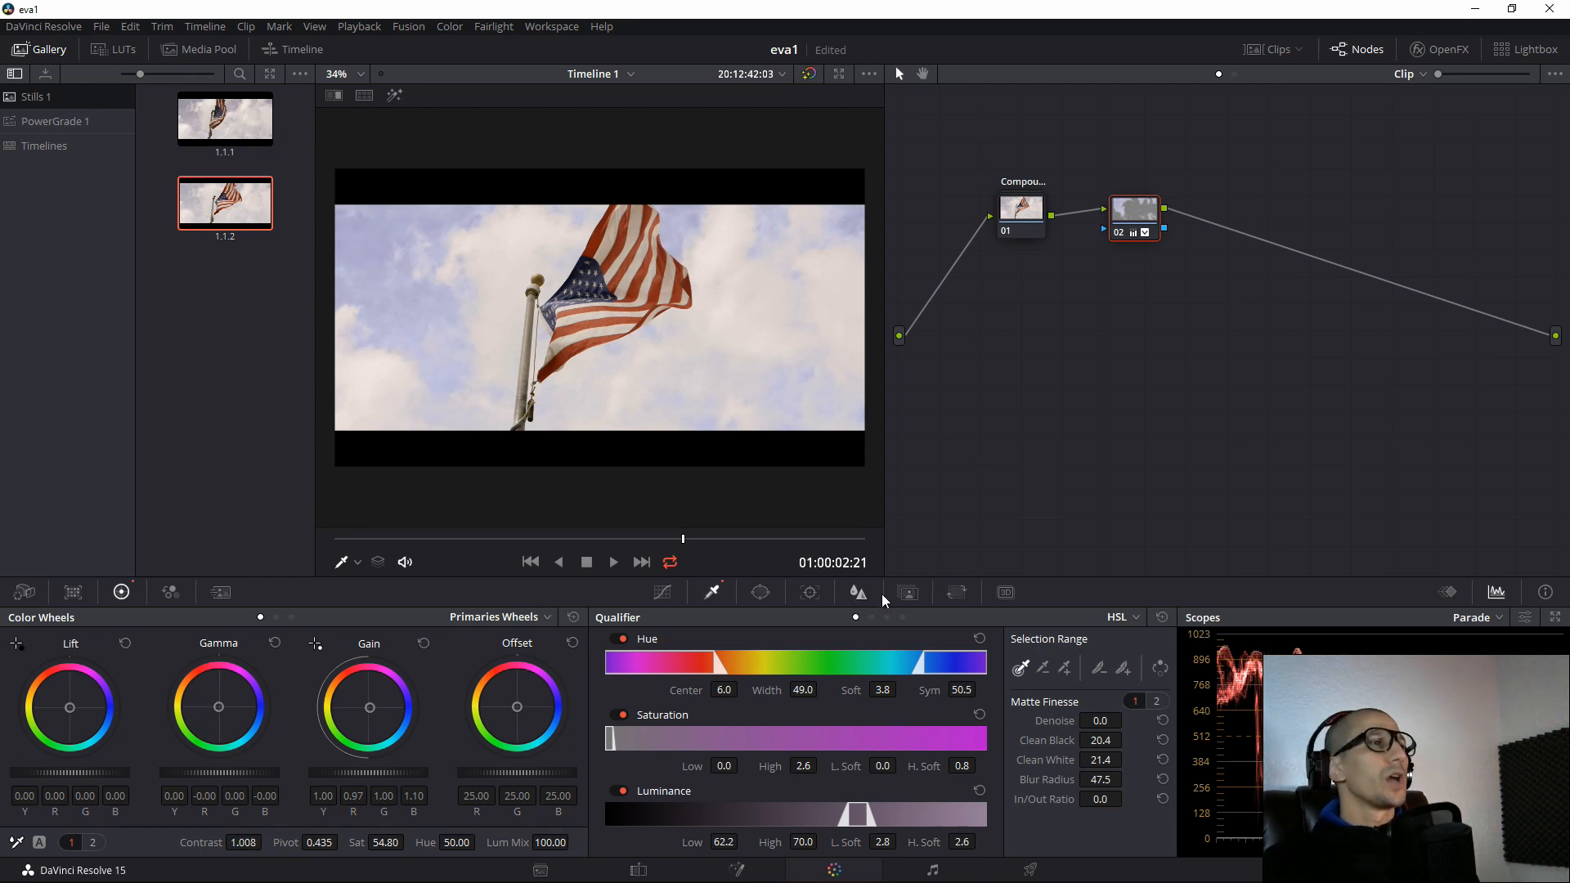
mouse_move(224, 779)
left_mouse_down()
mouse_move(191, 778)
mouse_move(214, 772)
left_mouse_up()
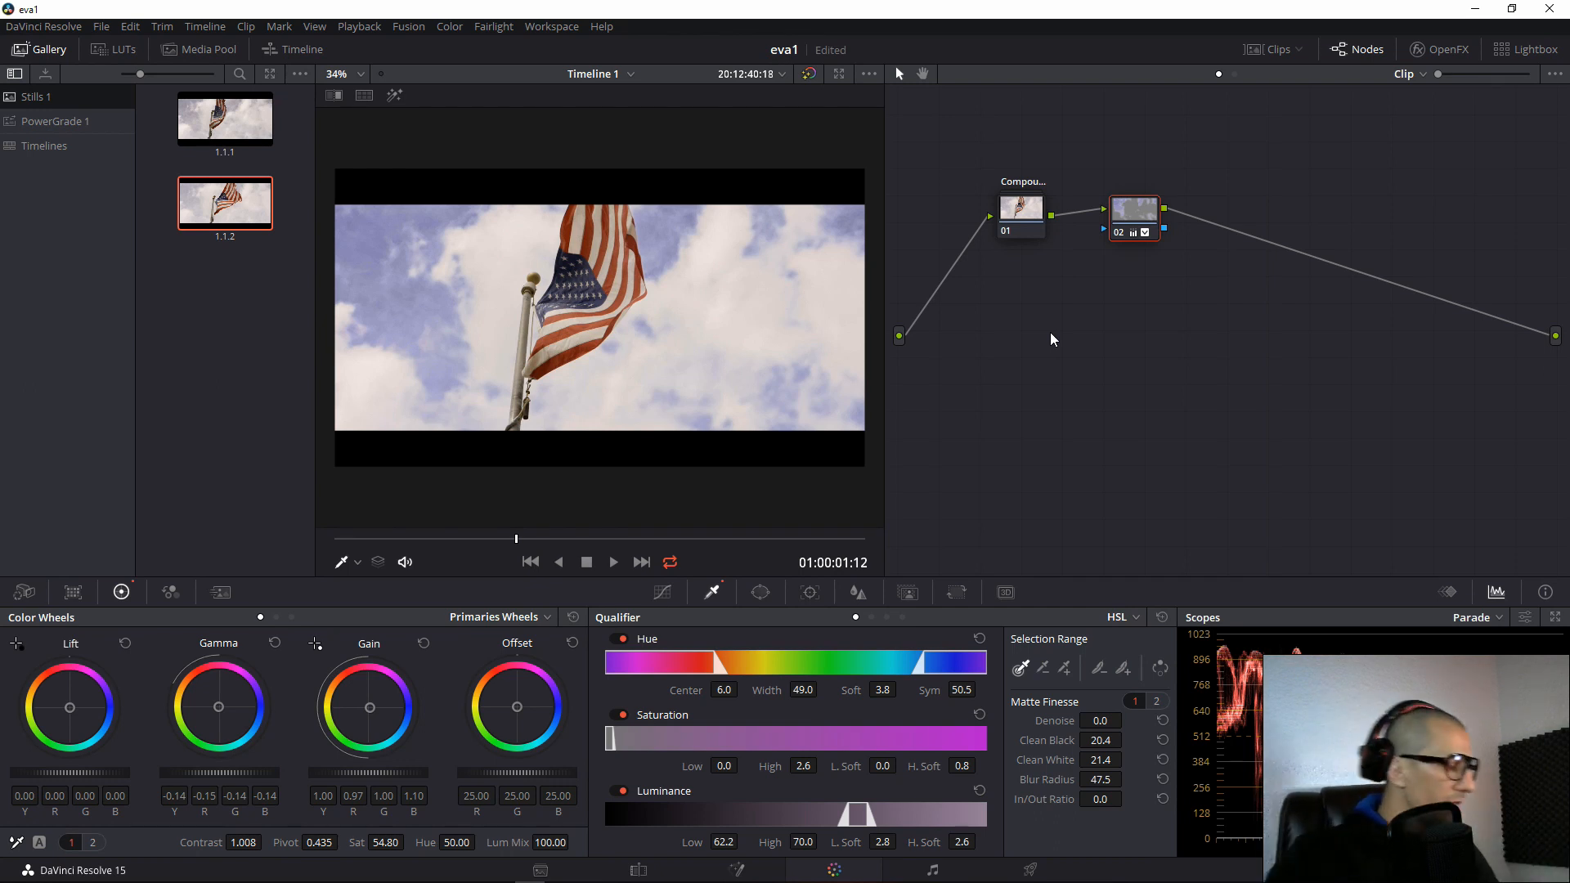
Add serial node 03 after node 02 and space it farther from node 02 in the node graph.
key("alt+s")
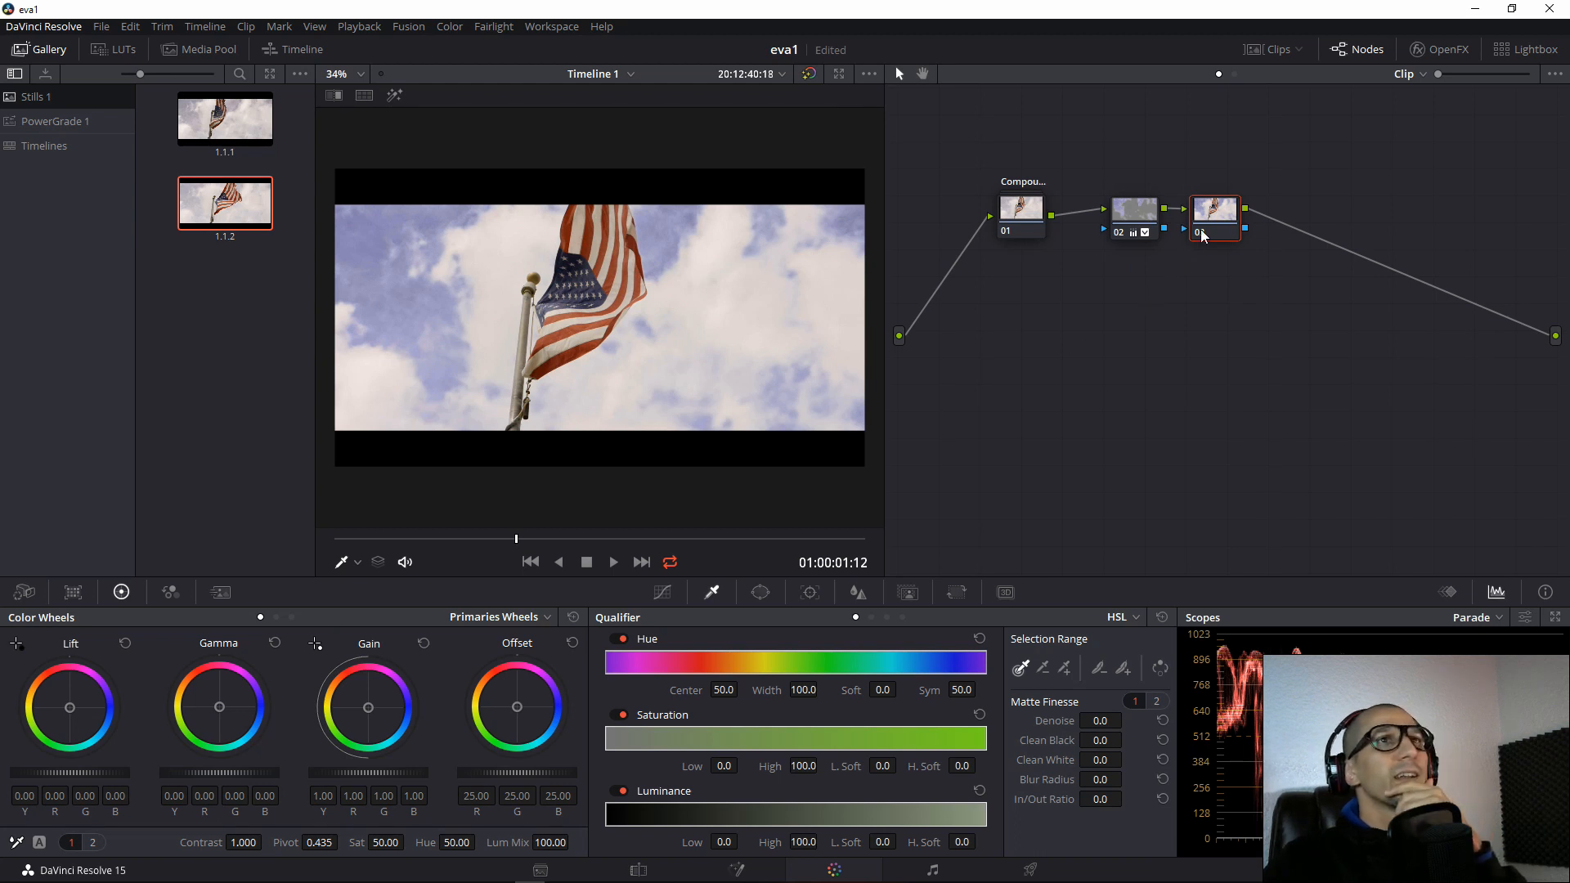
left_click_drag(1218, 217, 1249, 217)
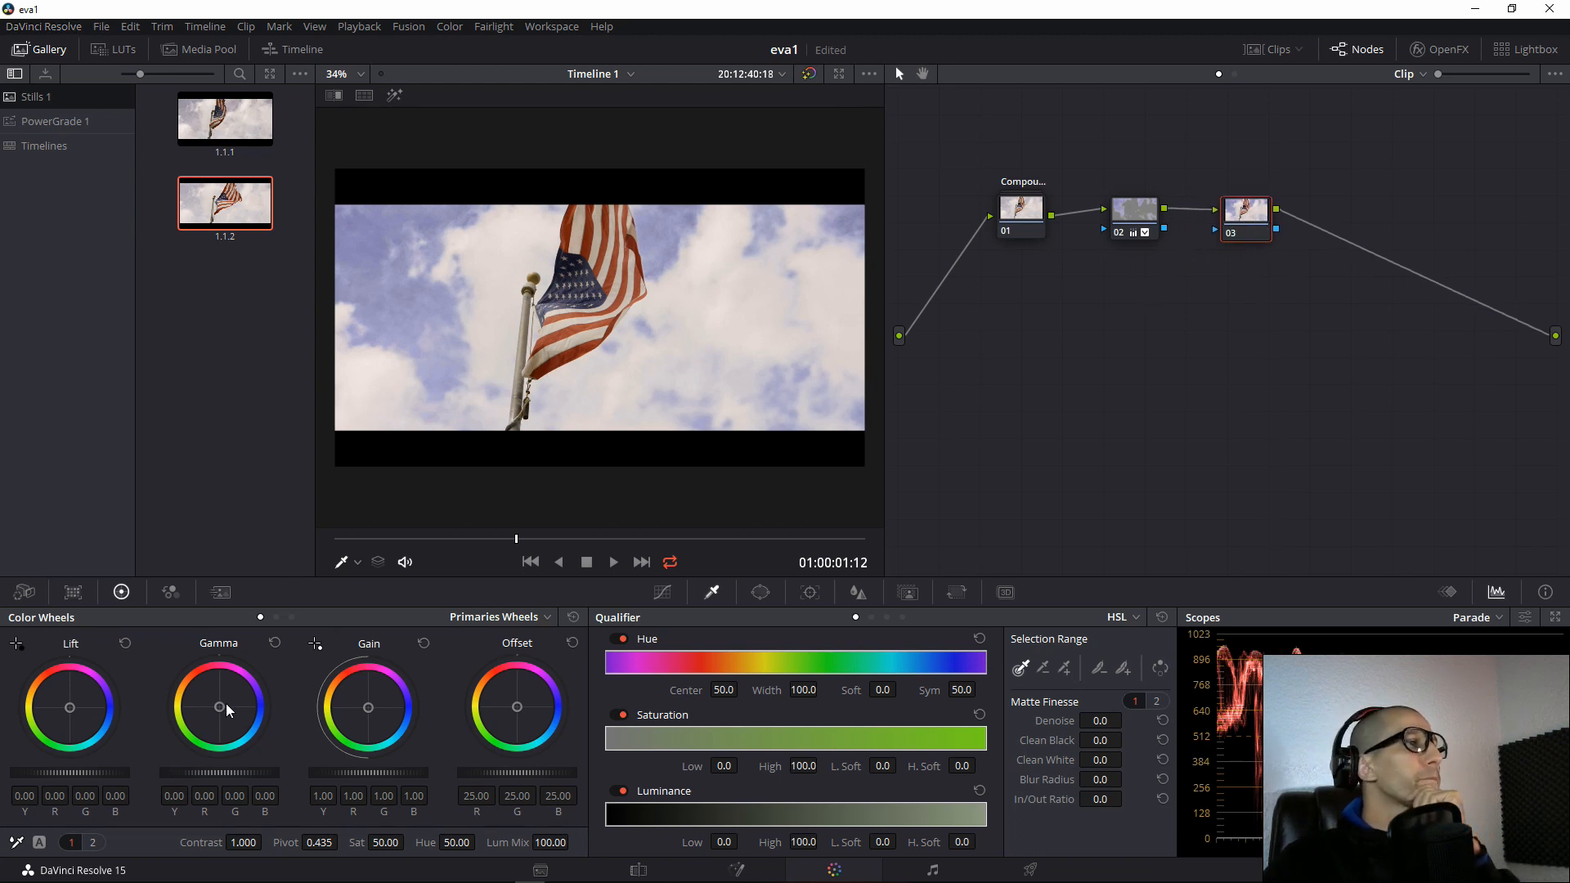
Cool node 03's midtones slightly by shifting the Gamma balance to red -0.01 and blue 0.01.
mouse_move(226, 706)
left_mouse_down()
mouse_move(195, 710)
mouse_move(218, 709)
left_mouse_up()
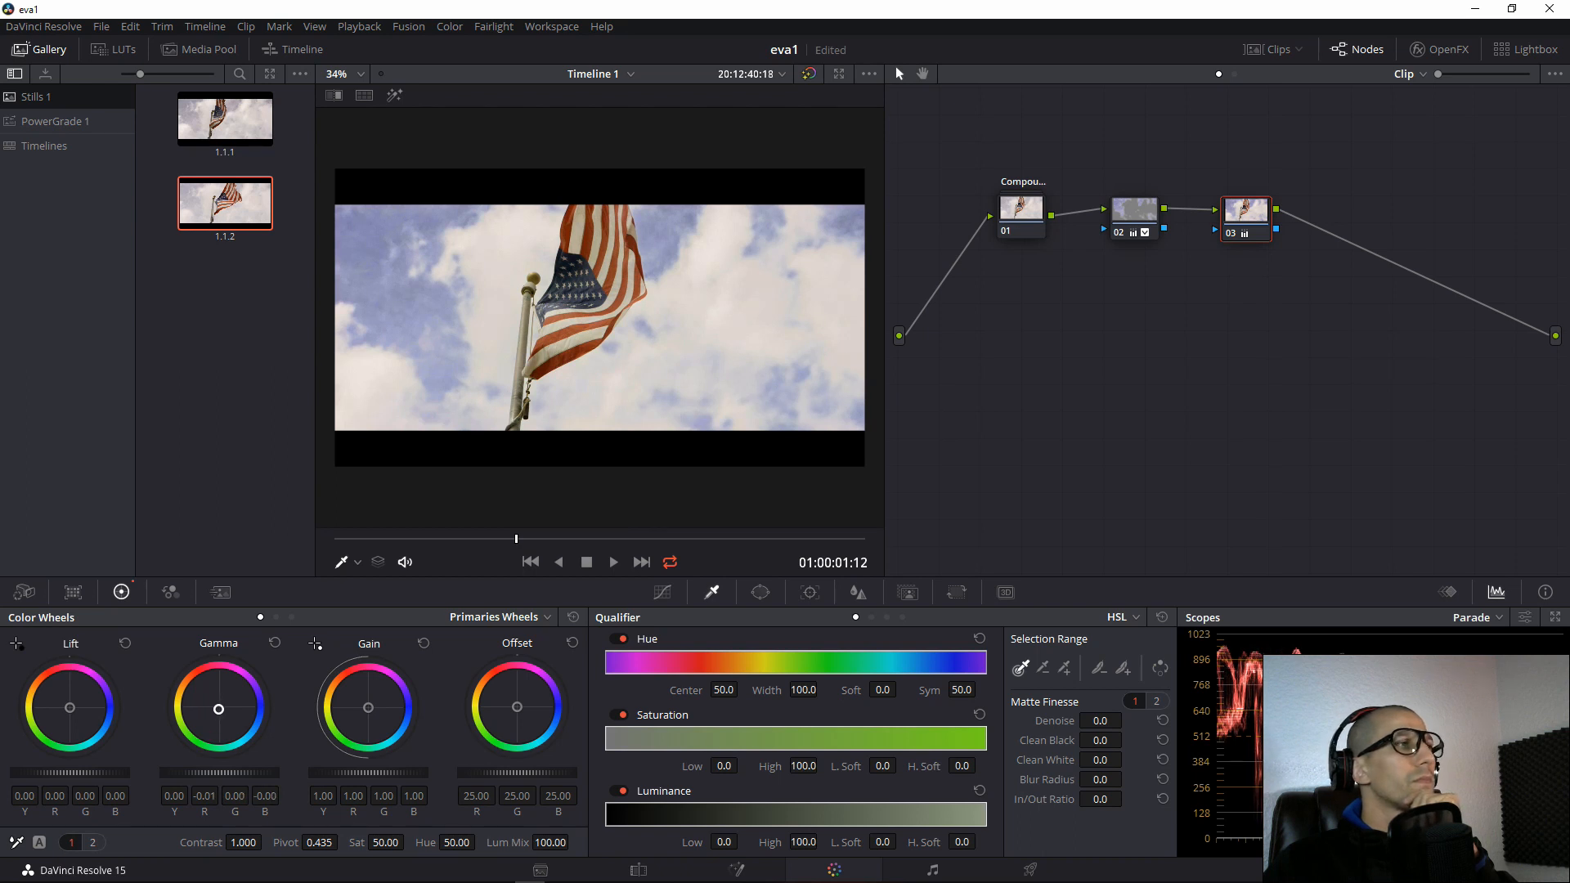
left_click_drag(220, 708, 221, 709)
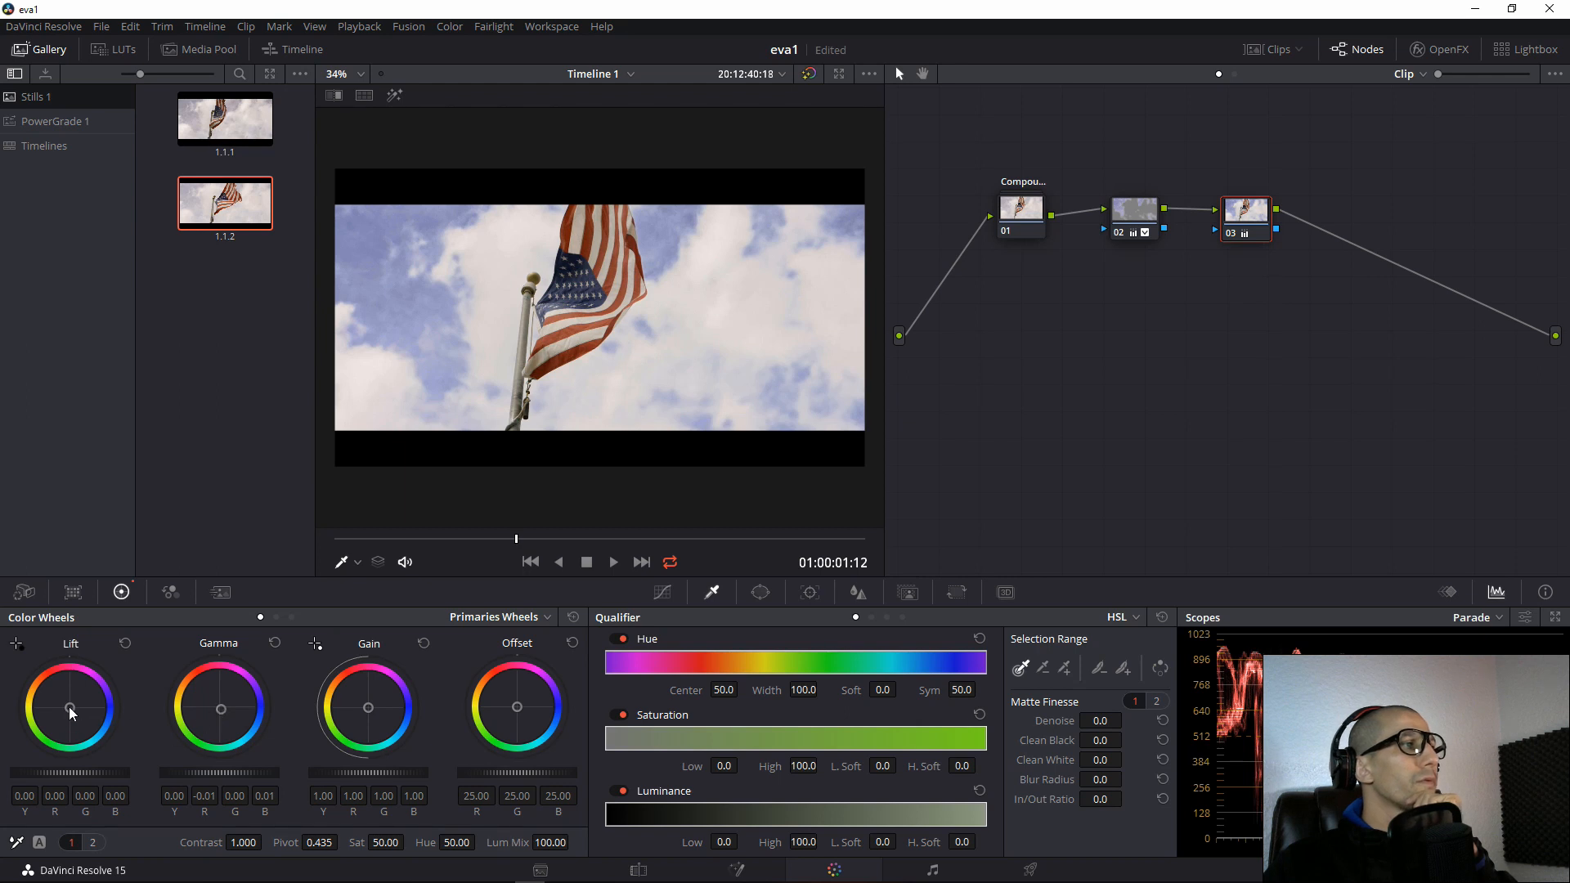
Try cooling node 03 with Lift at red -0.02 and blue 0.02 plus a slight Gain tint, check full screen, and reset both wheels.
left_click_drag(70, 708, 71, 709)
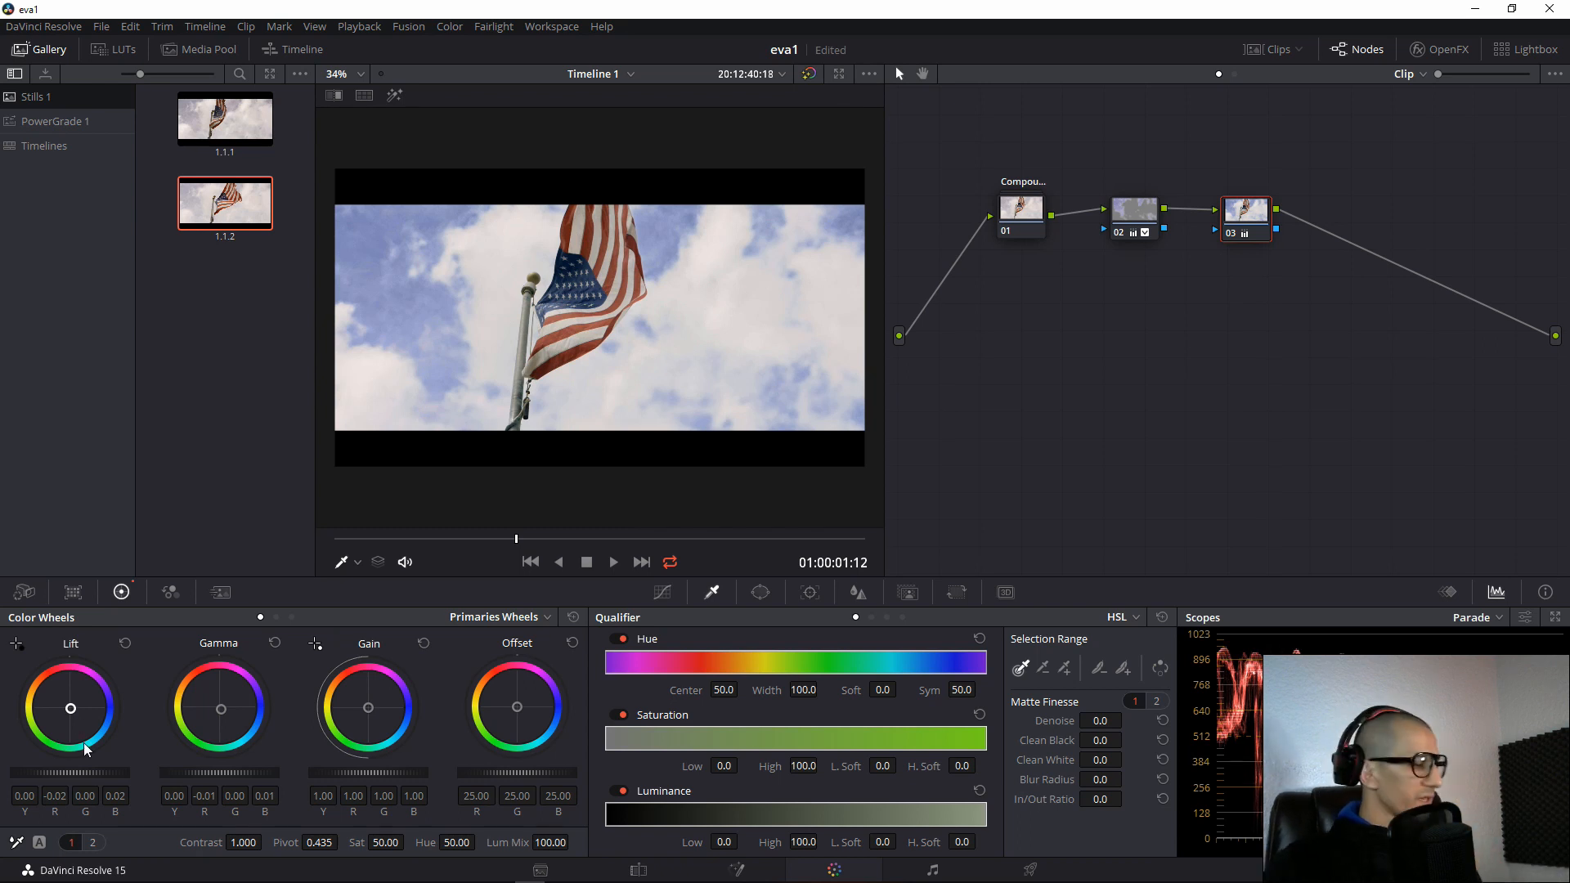
key("ctrl+f")
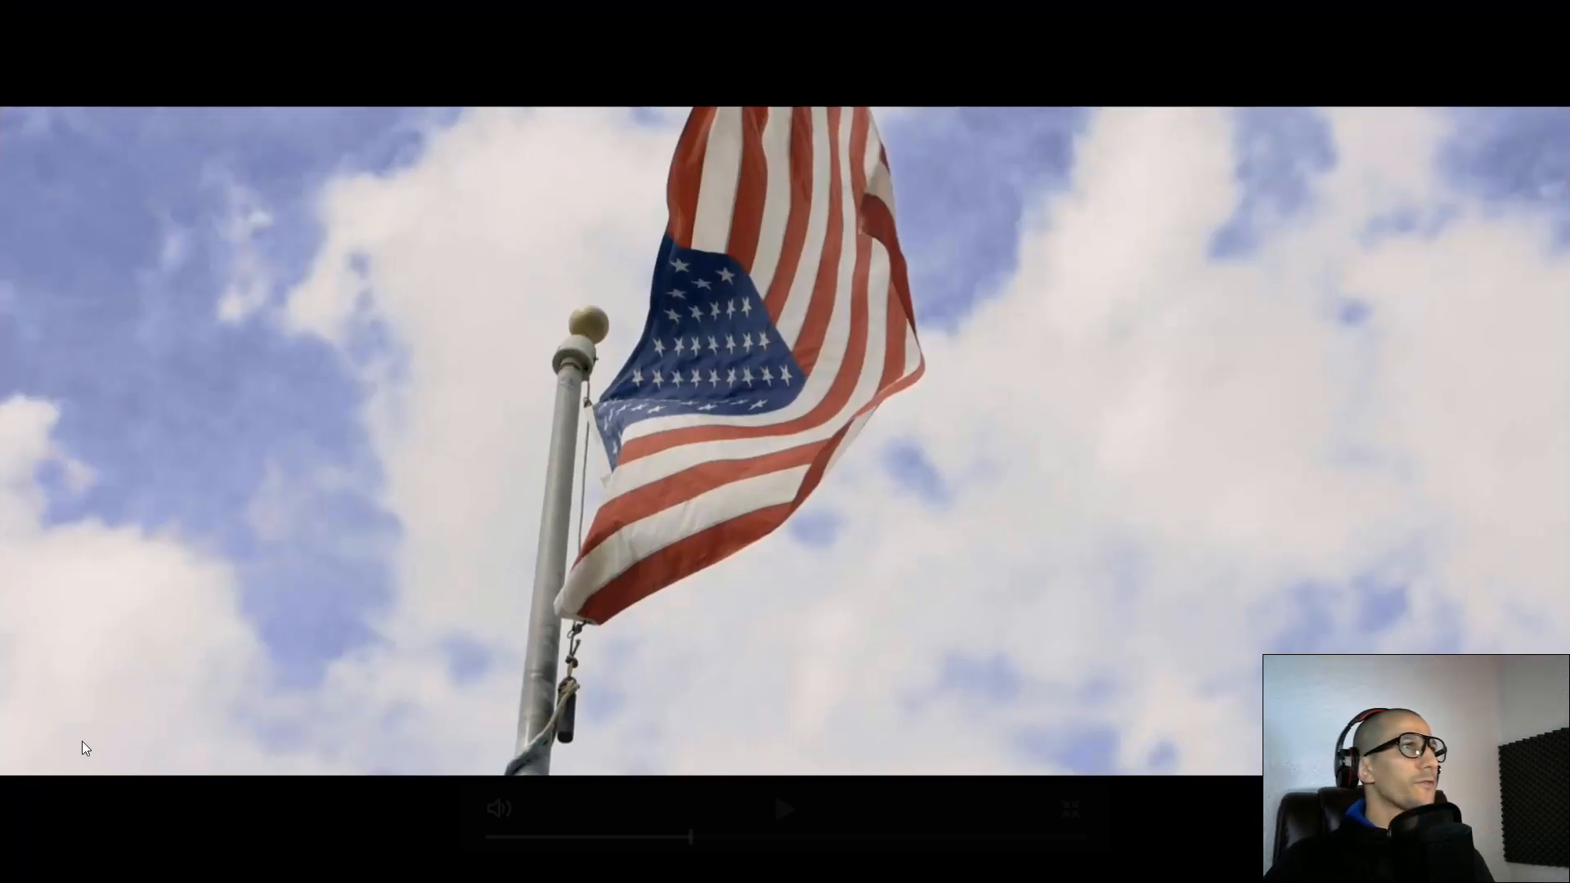
key("Escape")
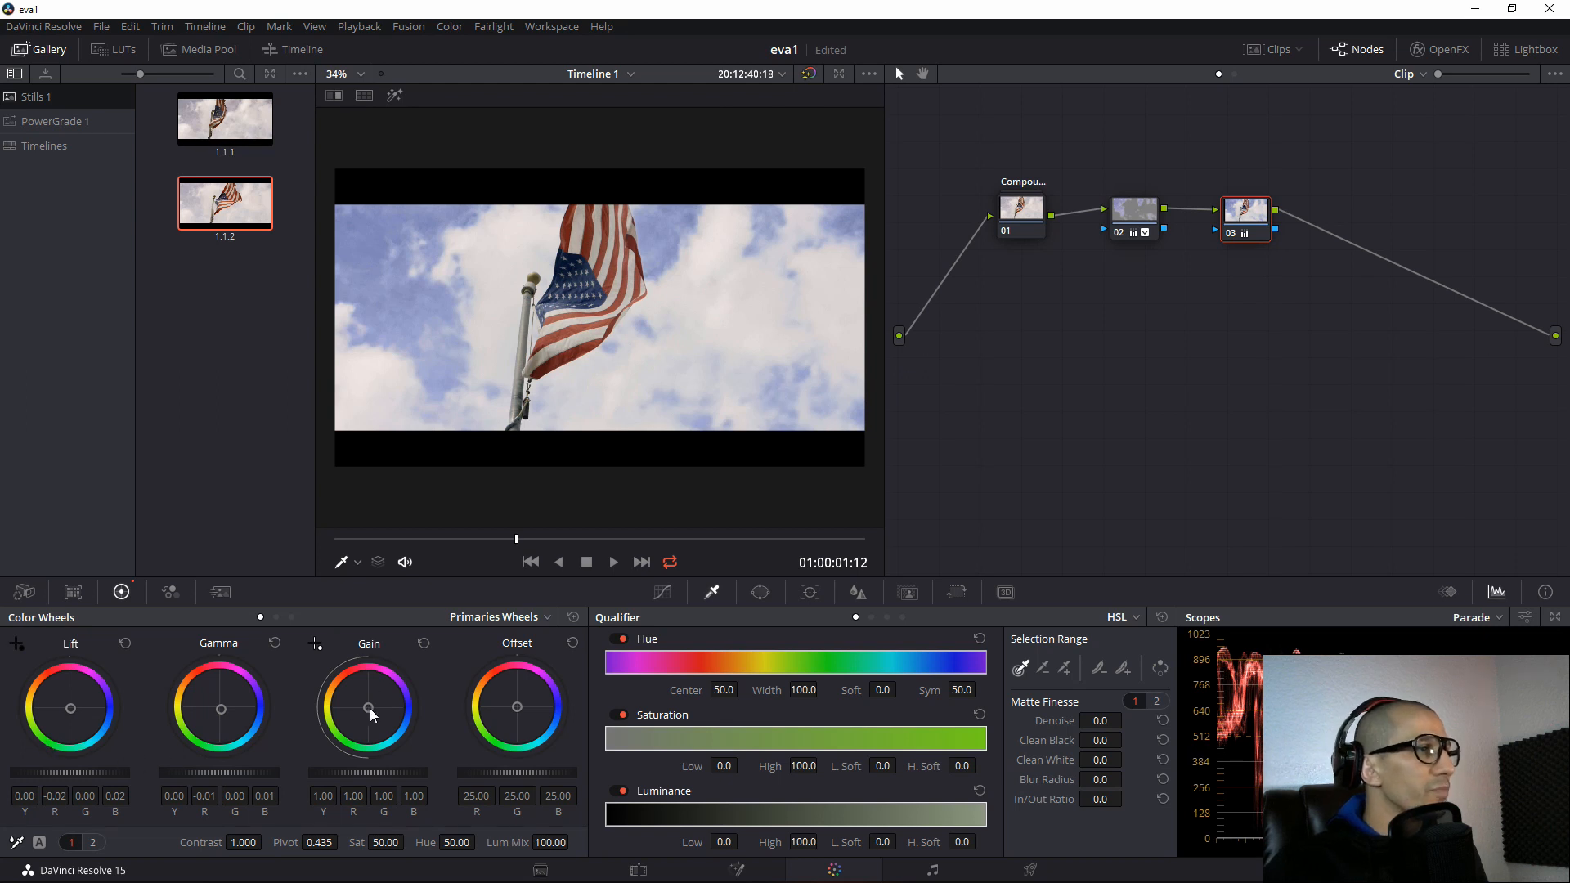
left_click_drag(367, 706, 366, 705)
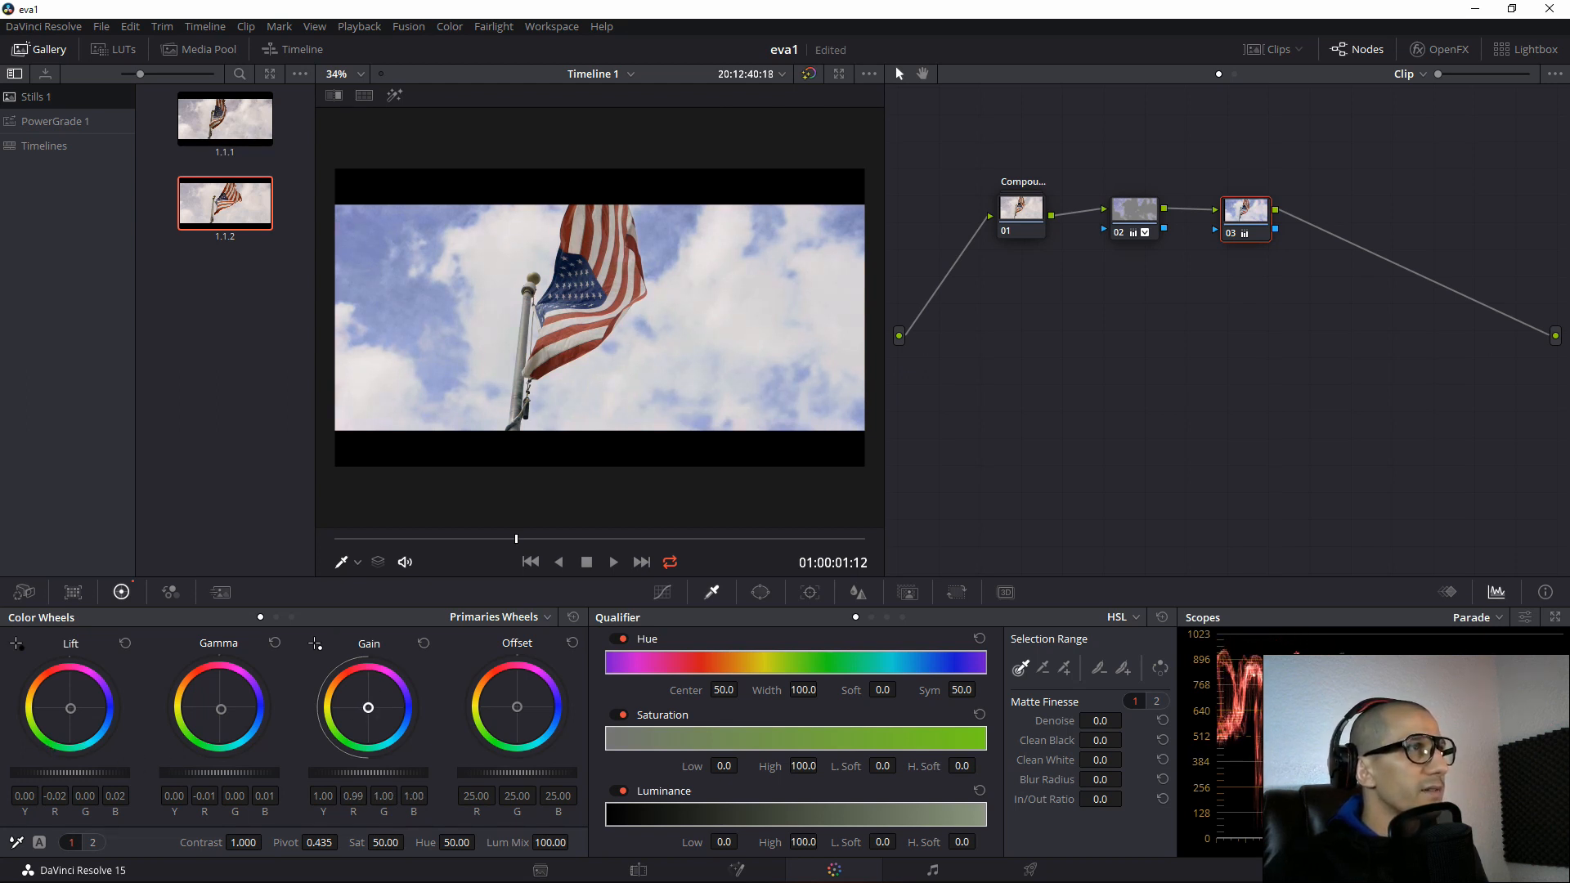
left_click_drag(368, 704, 368, 706)
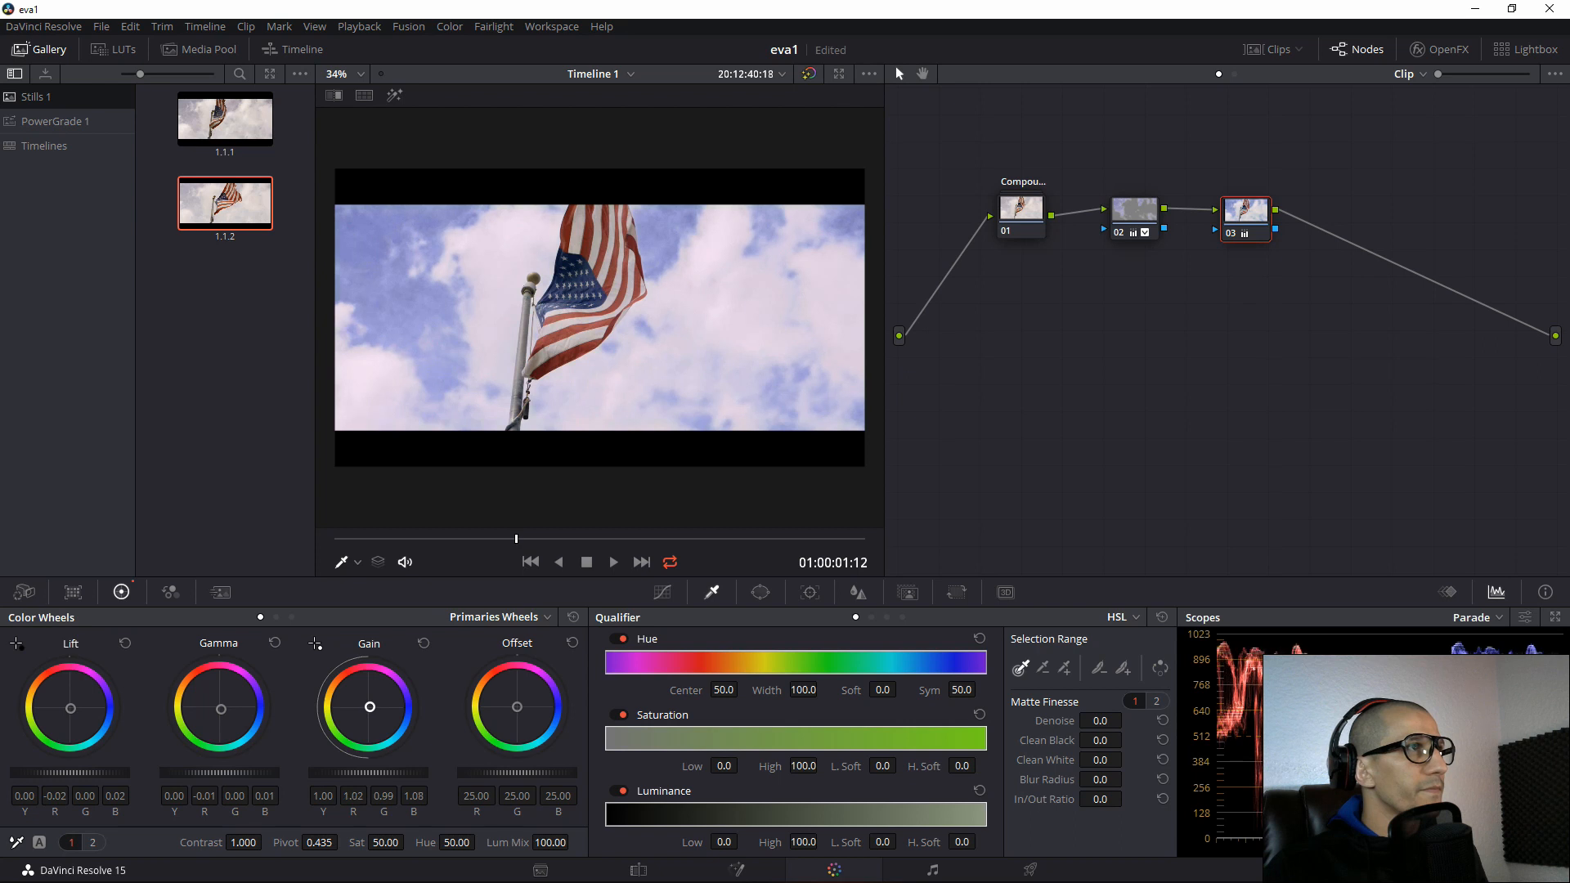
left_click(424, 643)
left_click(124, 643)
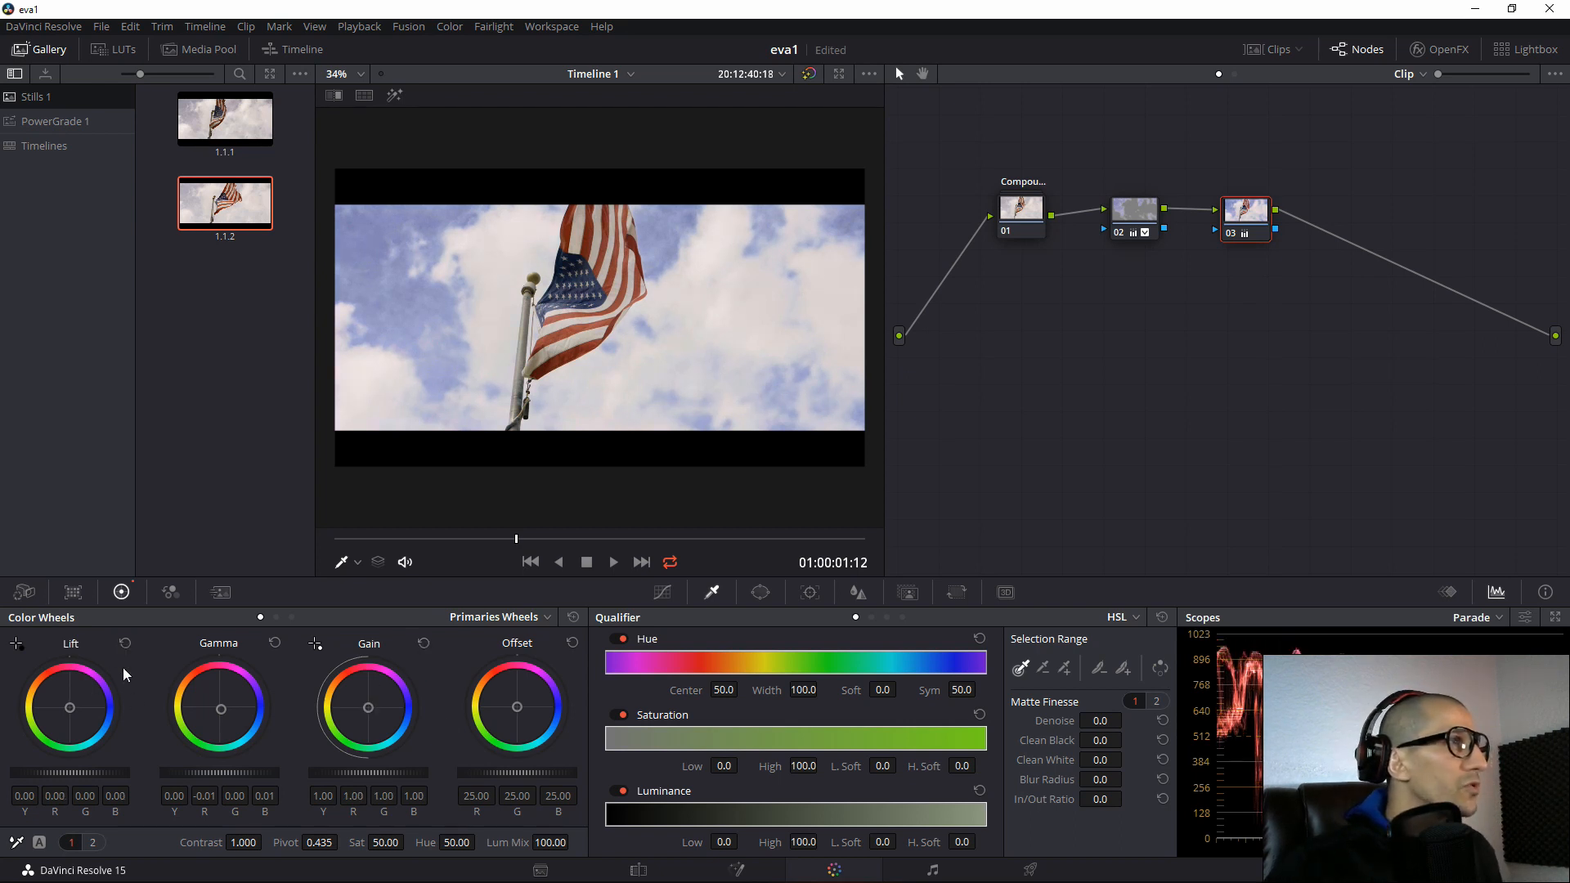
Move nodes 02 and 03 closer to the compound node in the node graph.
left_click_drag(1235, 217, 1113, 203)
left_click(1217, 202)
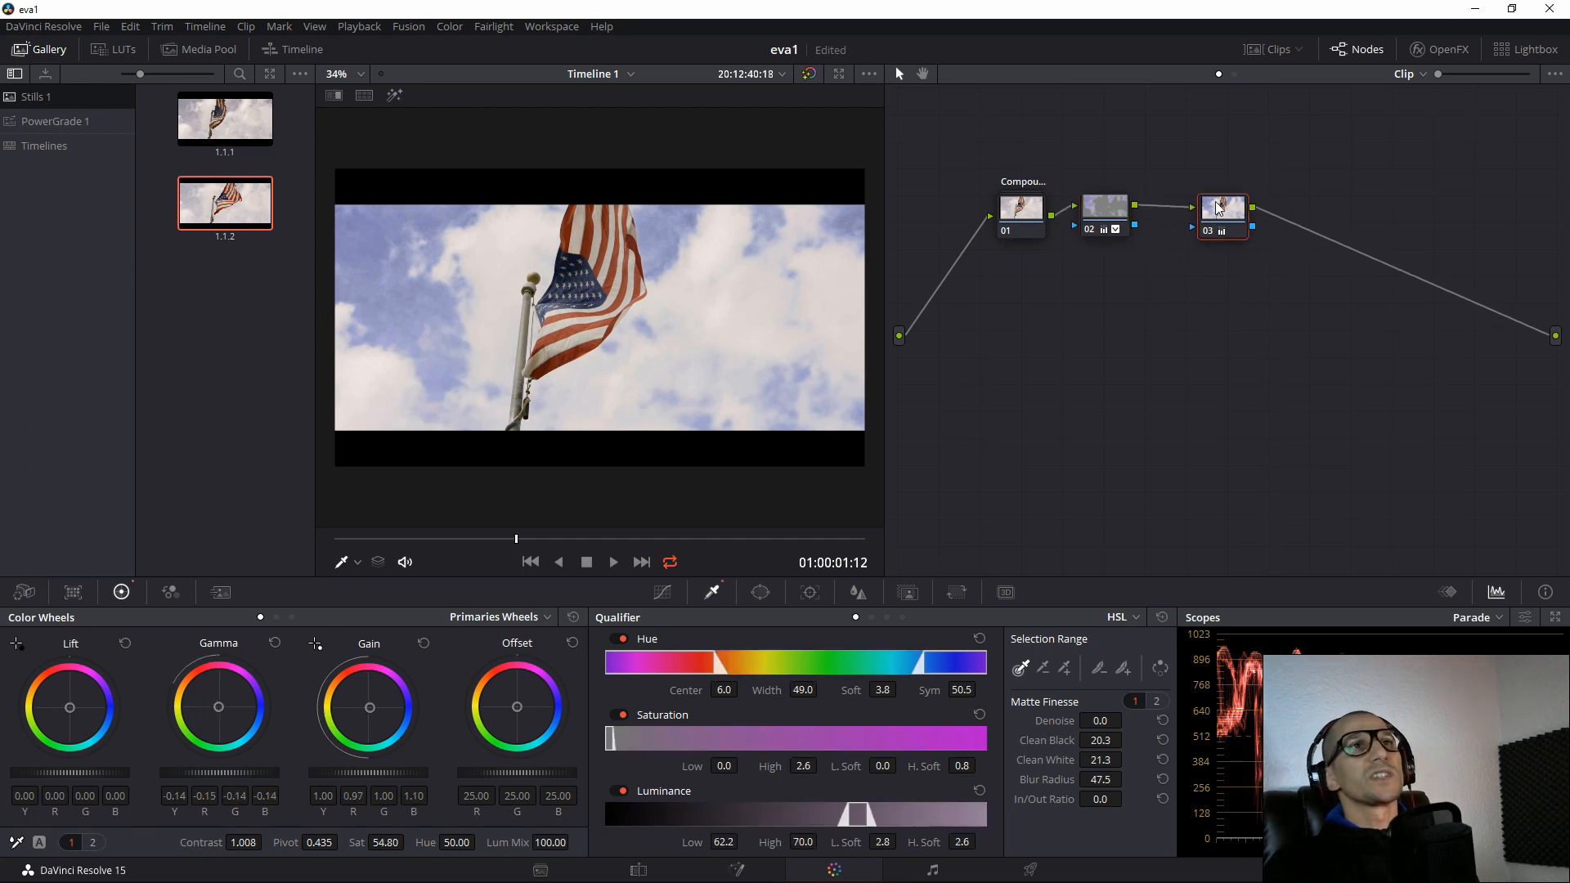
left_click_drag(1216, 206, 1180, 207)
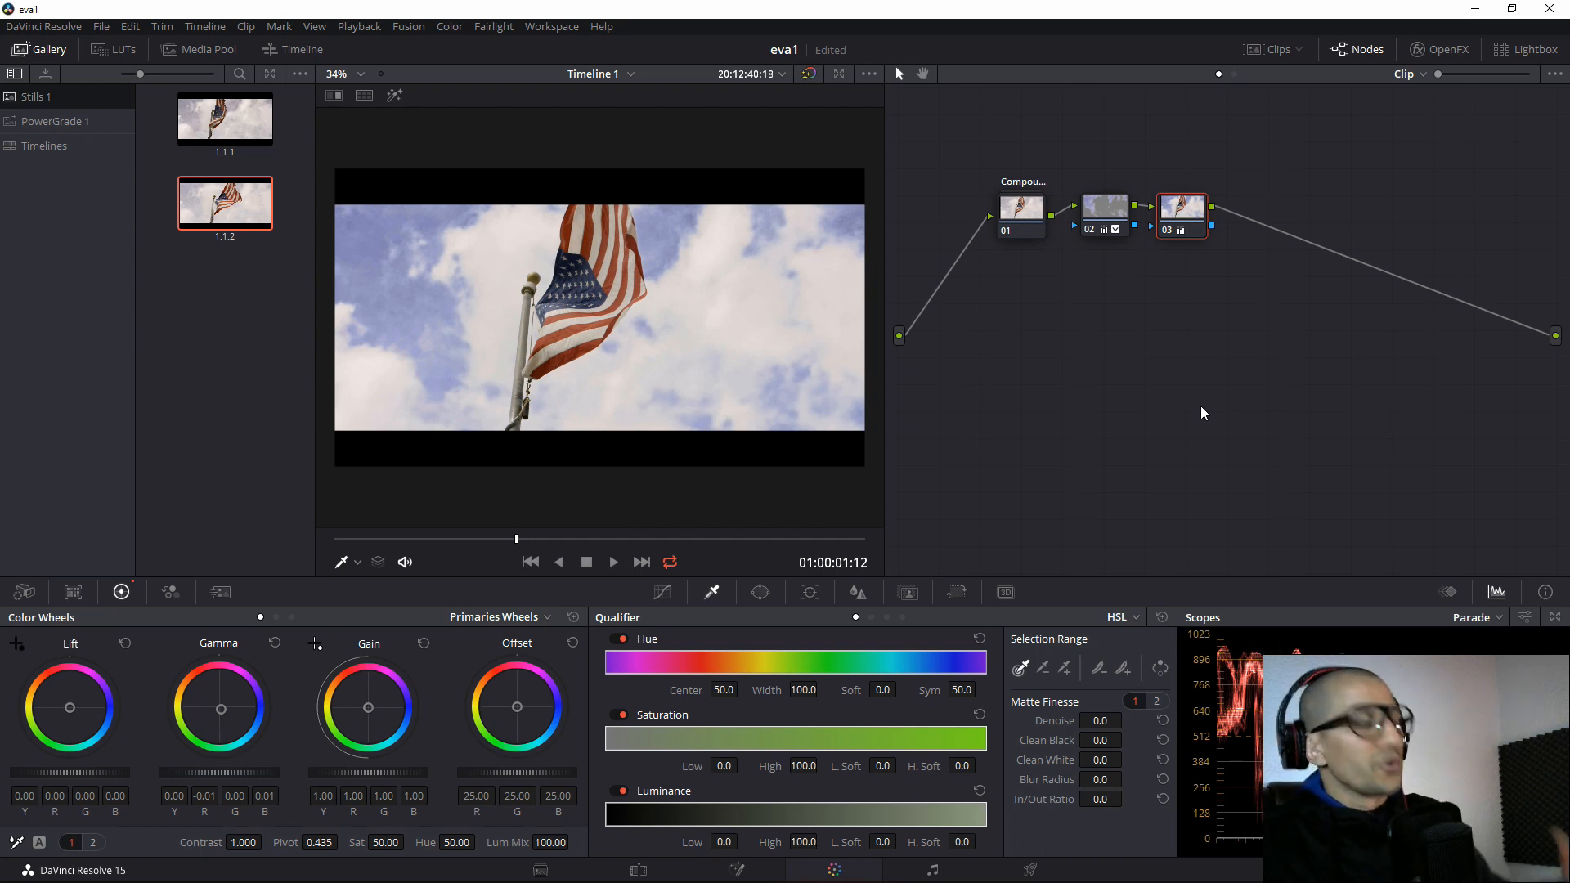
Compare the flag clip before and after grading by repeatedly bypassing and re-enabling the color grades.
key("shift+d")
key("shift+d")
key("shift+d")
key("shift+d")
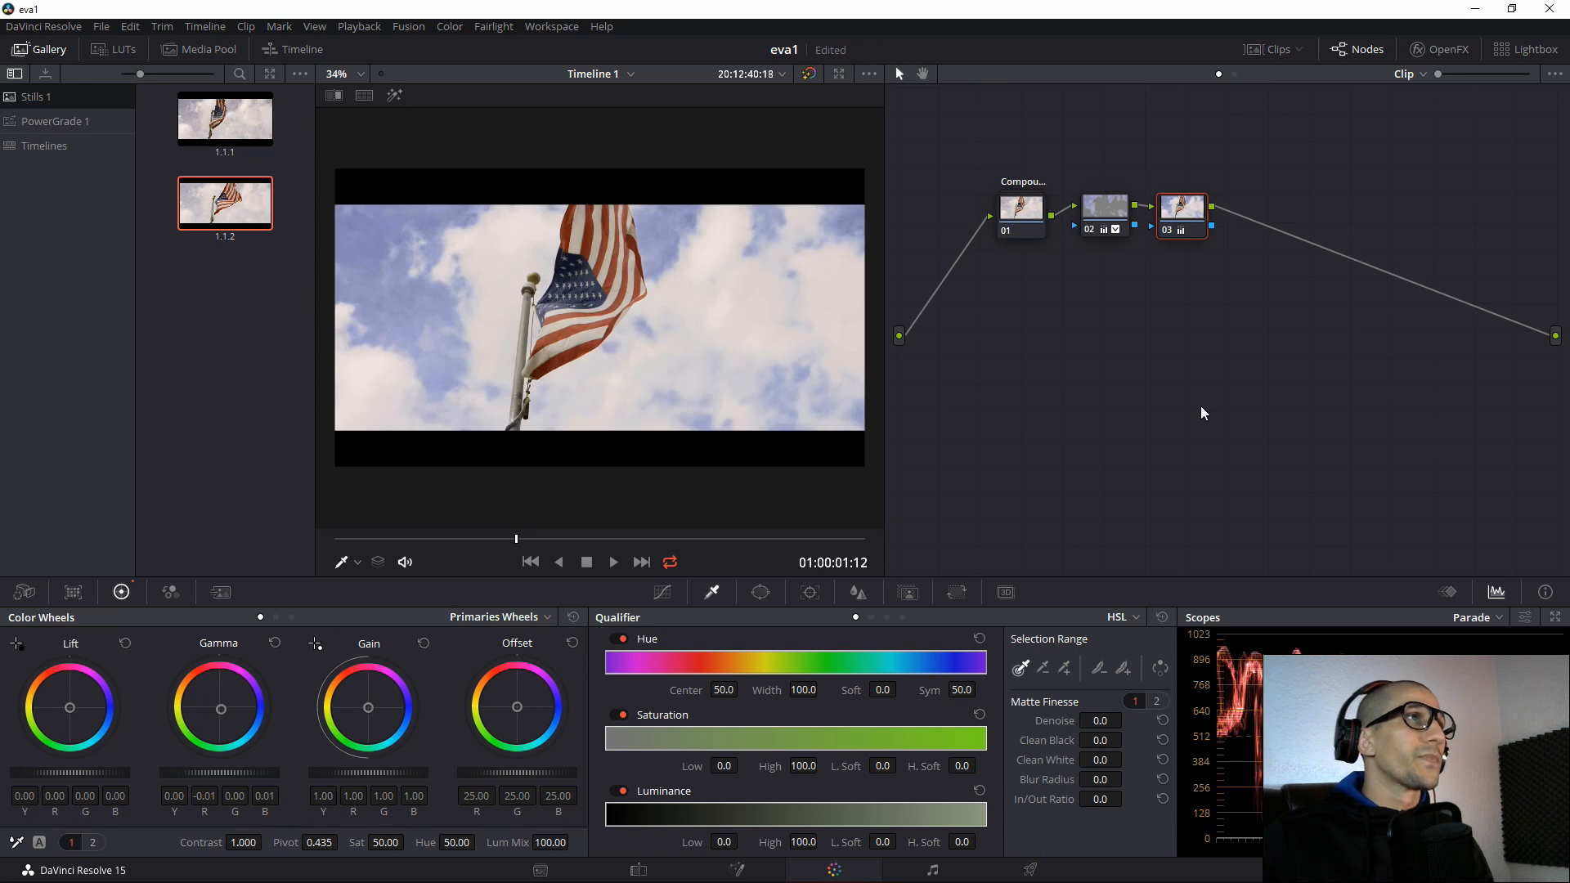
key("shift+d")
key("shift+d")
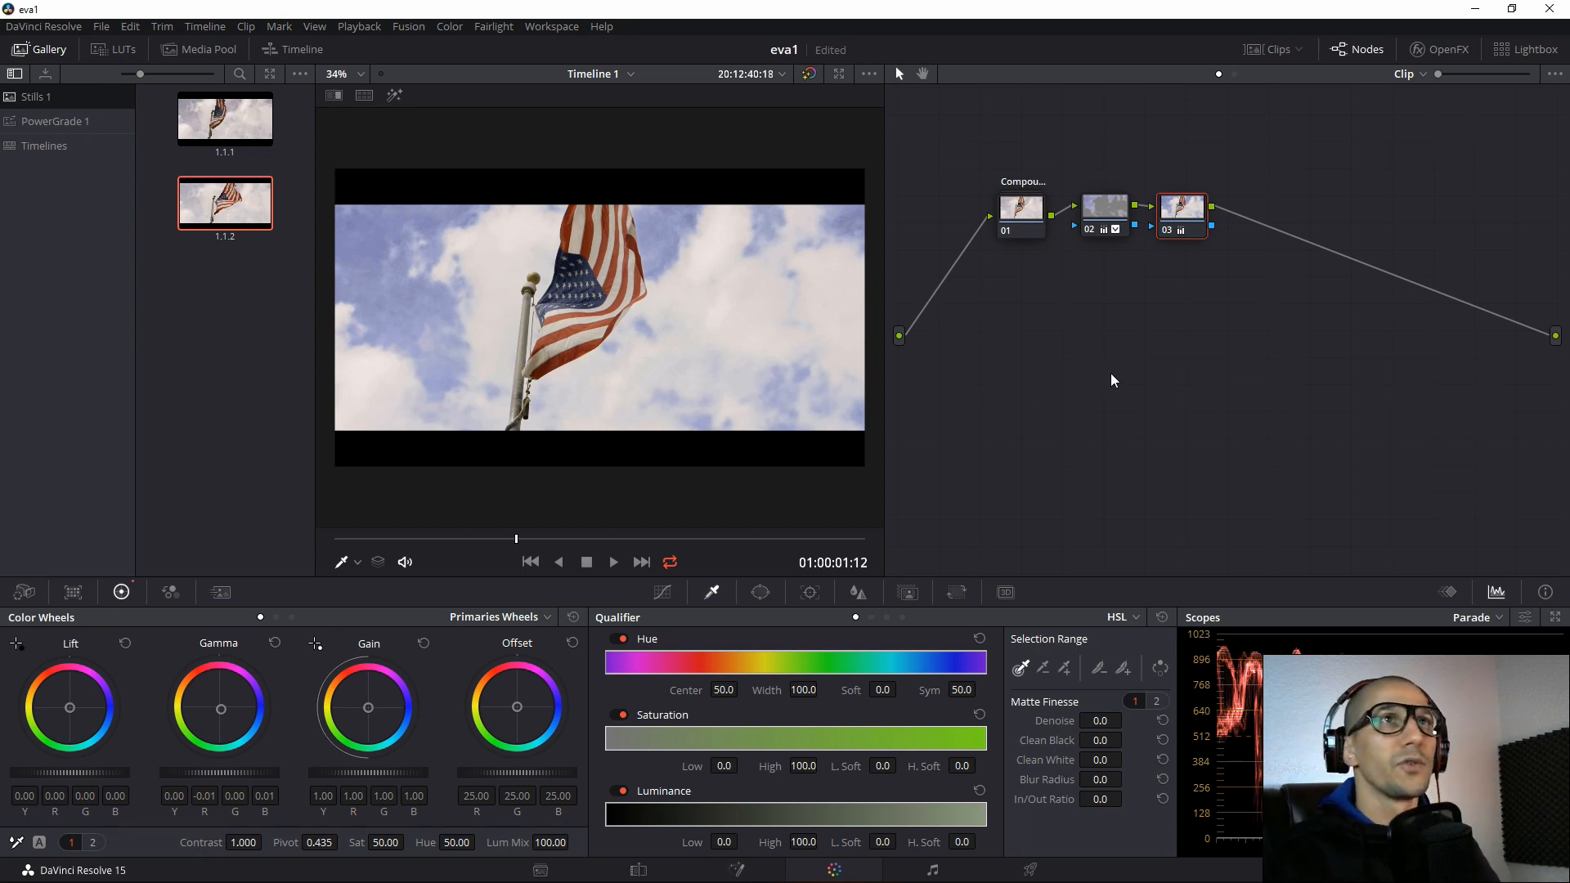
Add serial node 04 after node 03 and display its Hue Vs Sat curve for the flag.
key("alt+s")
scroll(568, 247, "up", 4)
scroll(568, 248, "up", 1)
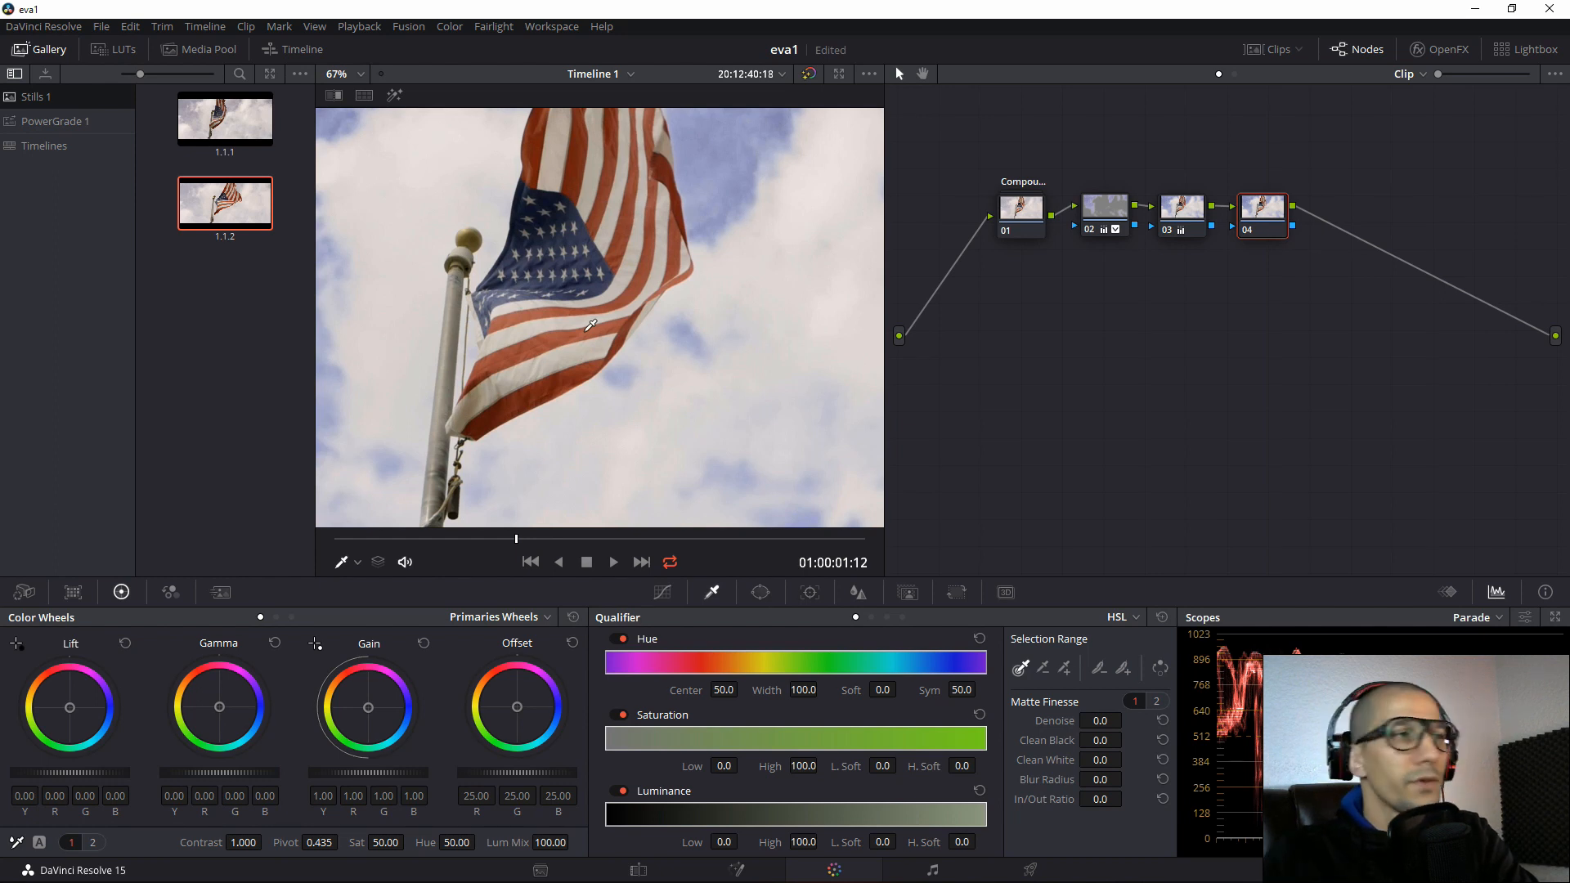
left_click(663, 593)
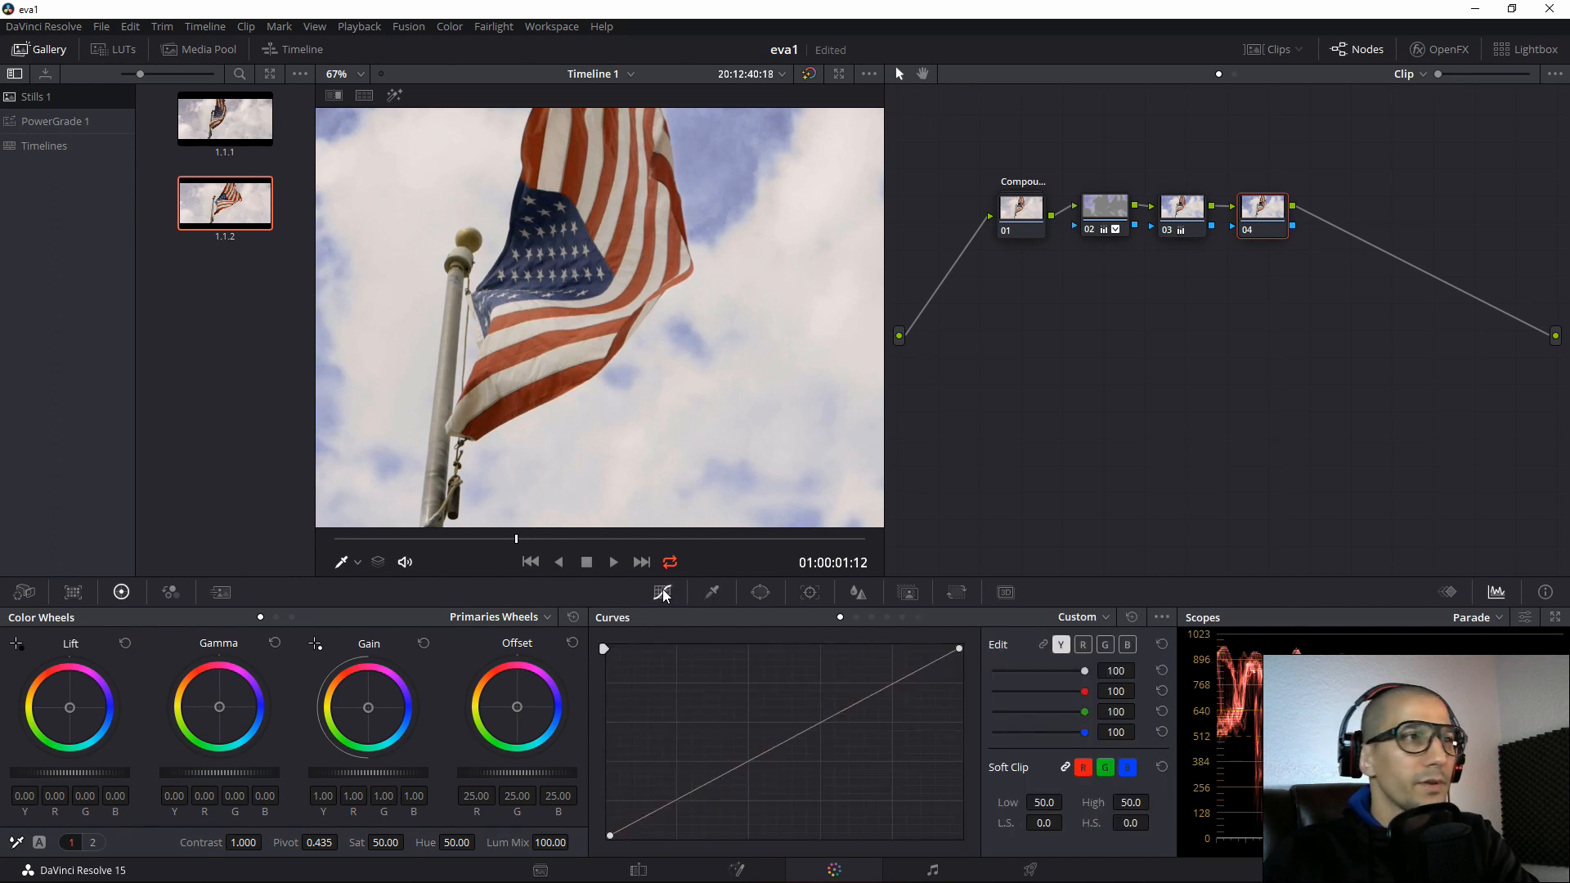
left_click(855, 617)
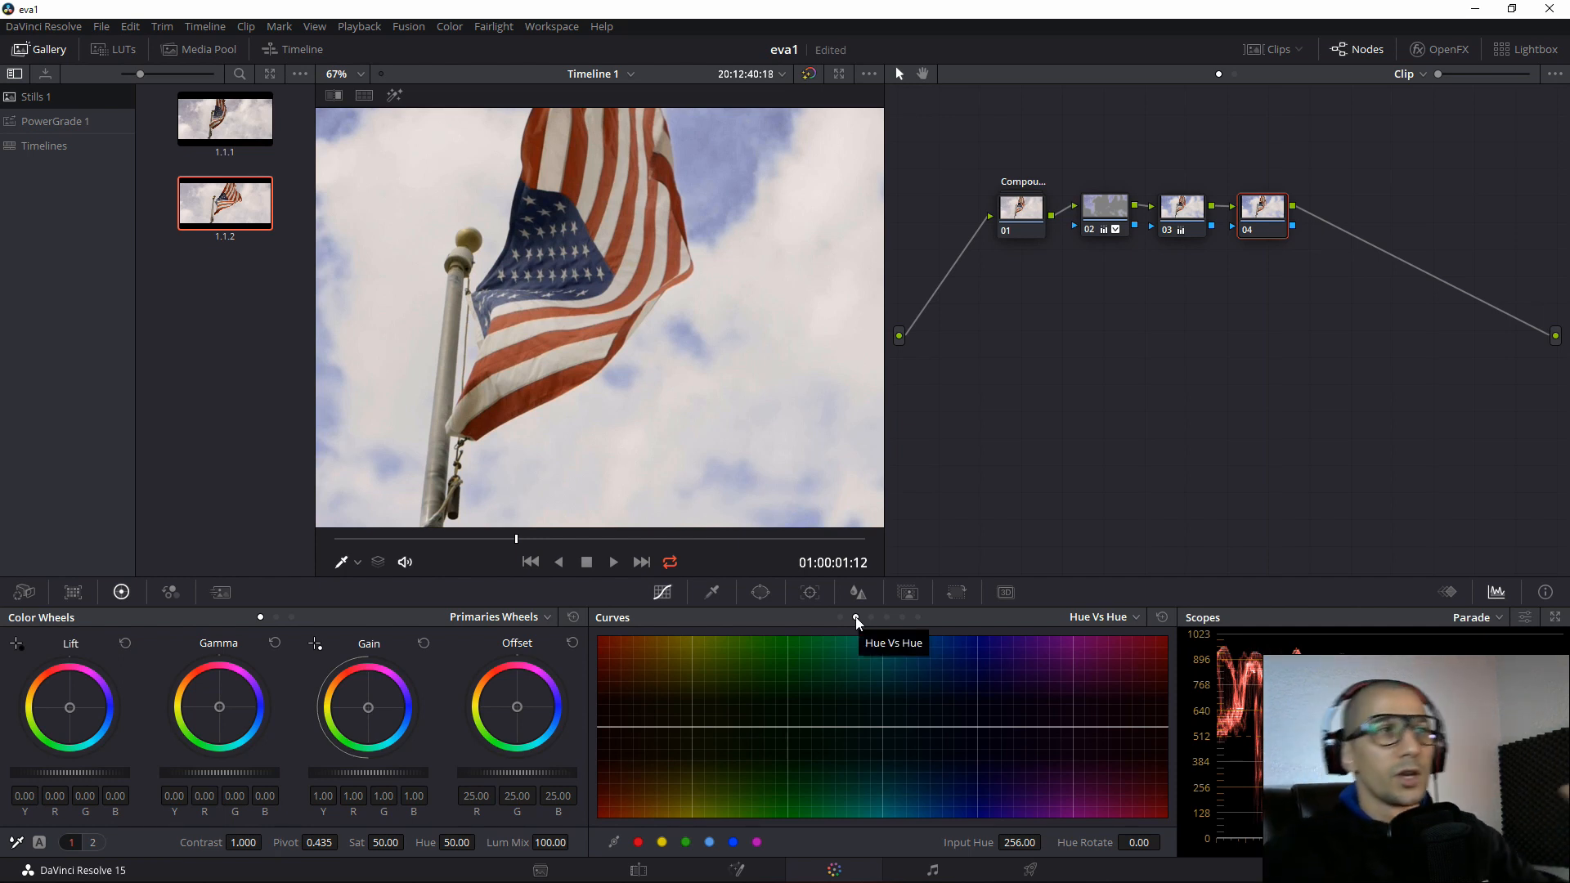
left_click(870, 618)
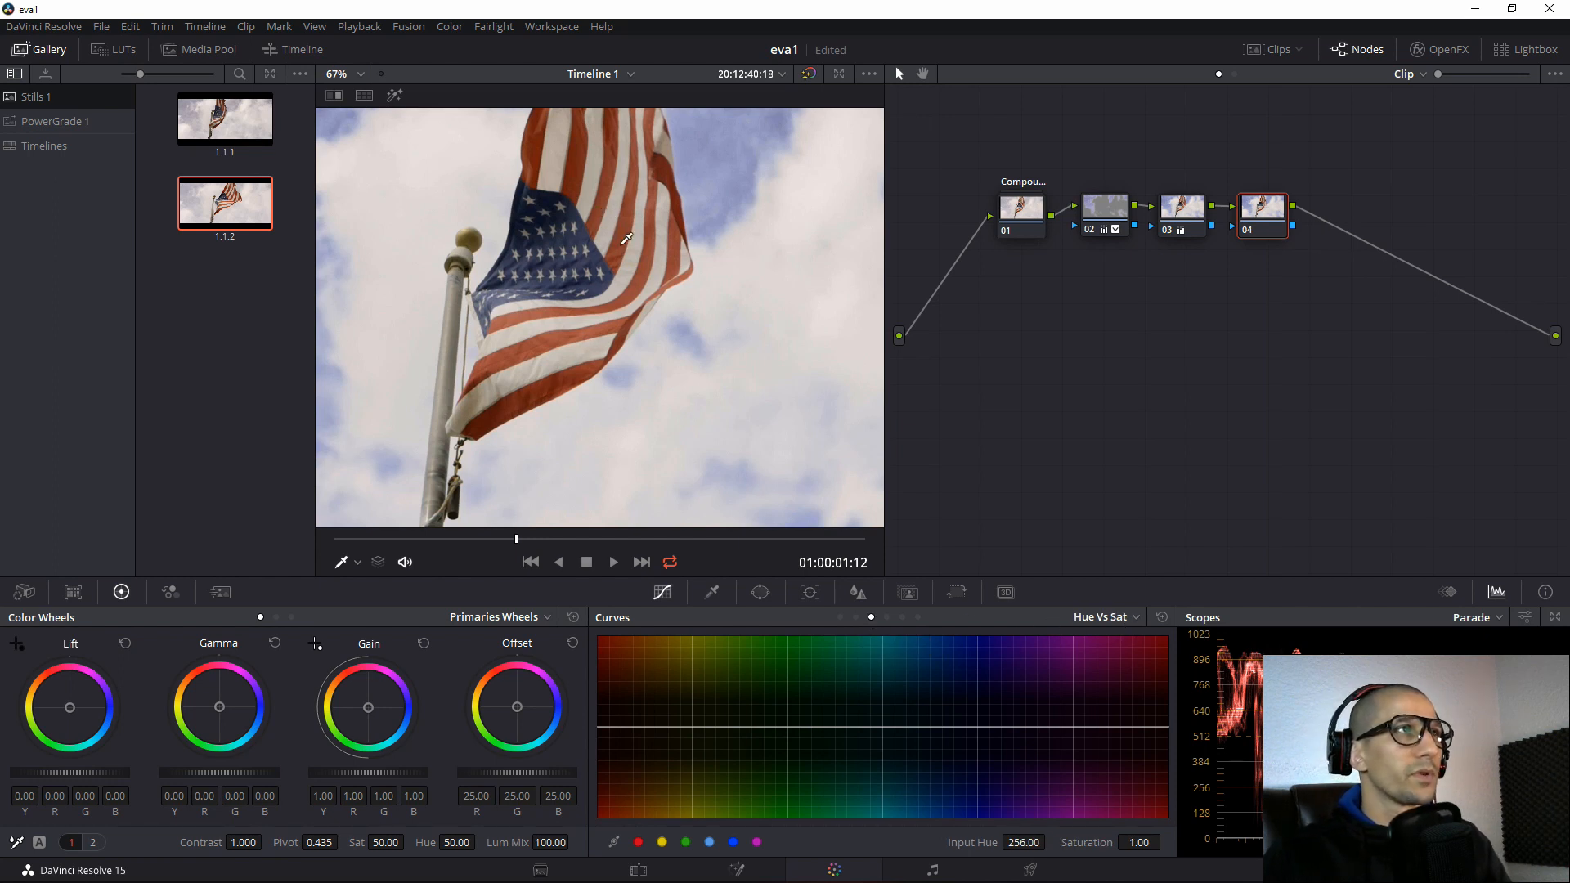
Sample the flag's red stripe for the Hue Vs Sat curve and set that point to saturation 1.18 at input hue 267.33.
left_click(541, 343)
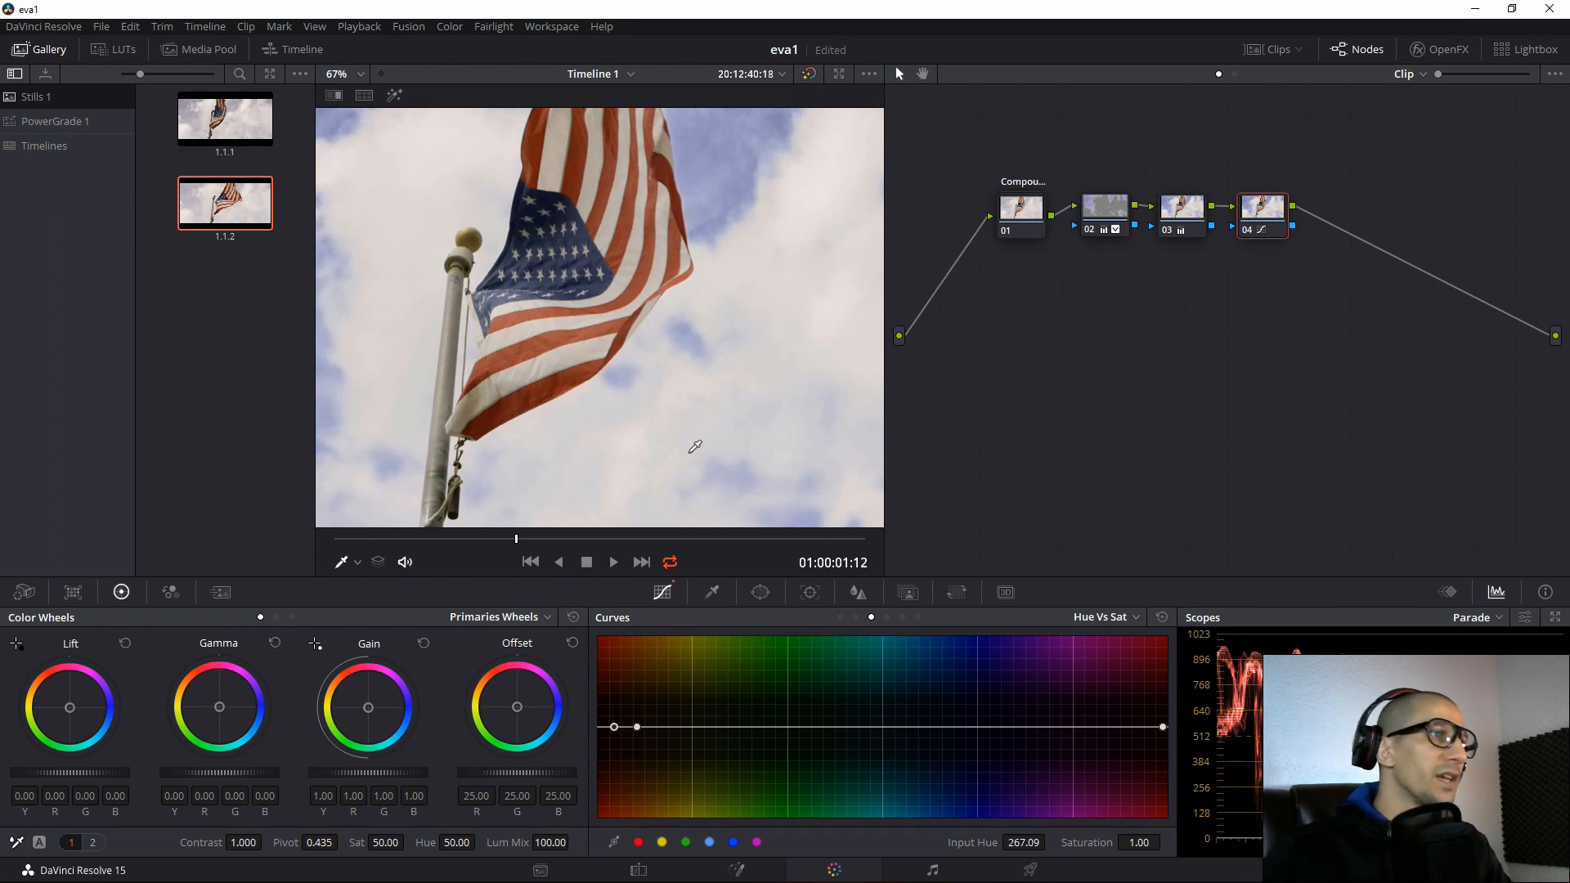
left_click_drag(614, 728, 623, 850)
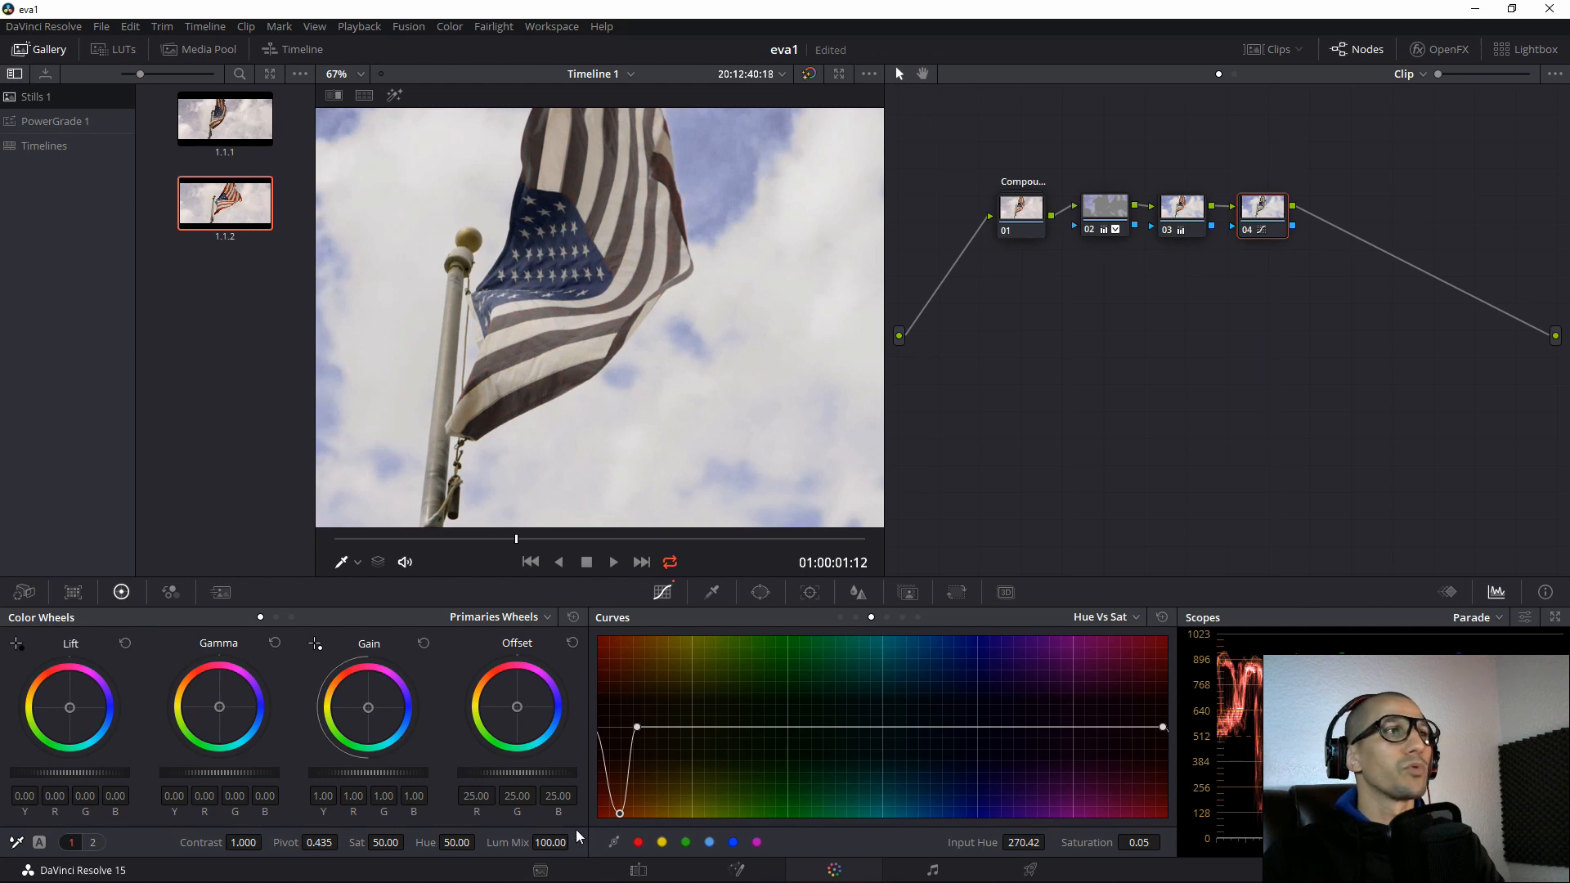
left_click_drag(575, 829, 616, 716)
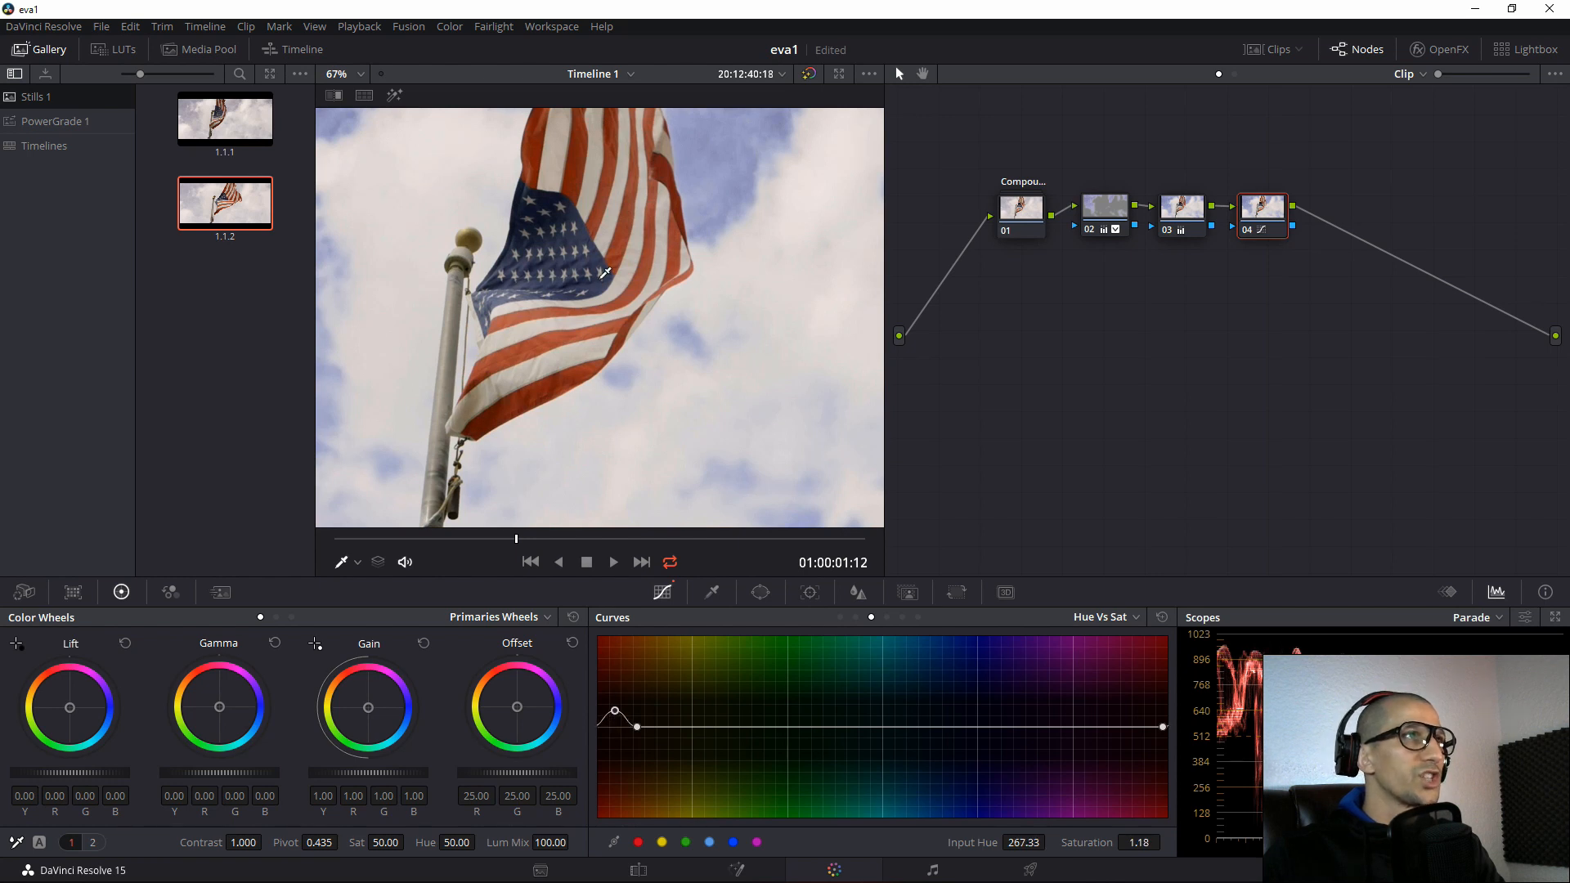
Sample the blue sky for the Hue Vs Sat curve and set that point to saturation 1.13 at input hue 128.79.
left_click(654, 401)
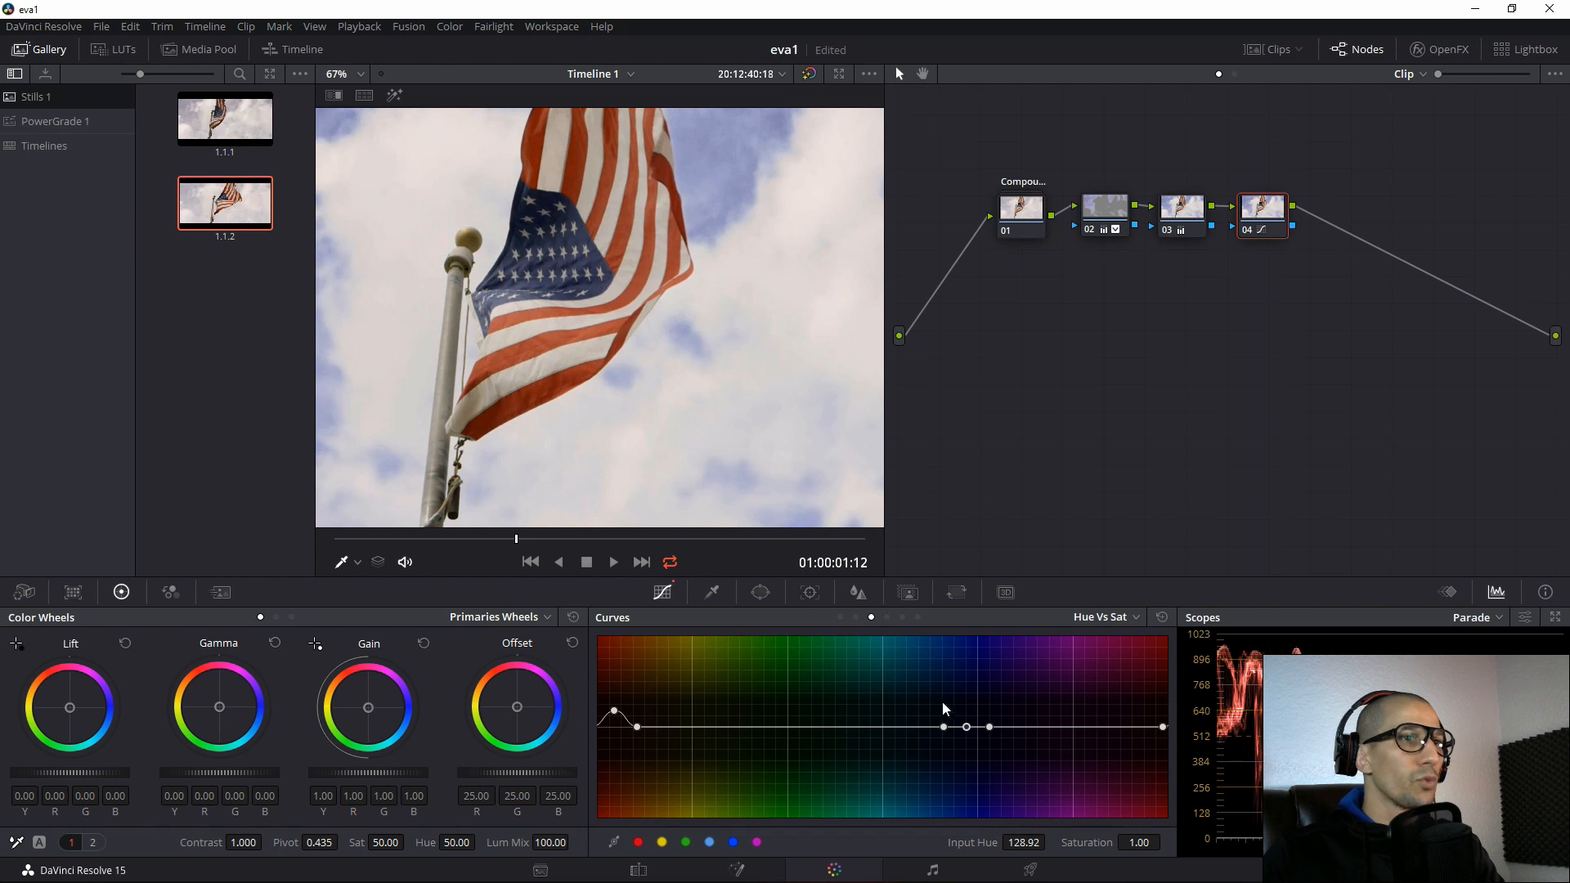
left_click_drag(967, 726, 973, 823)
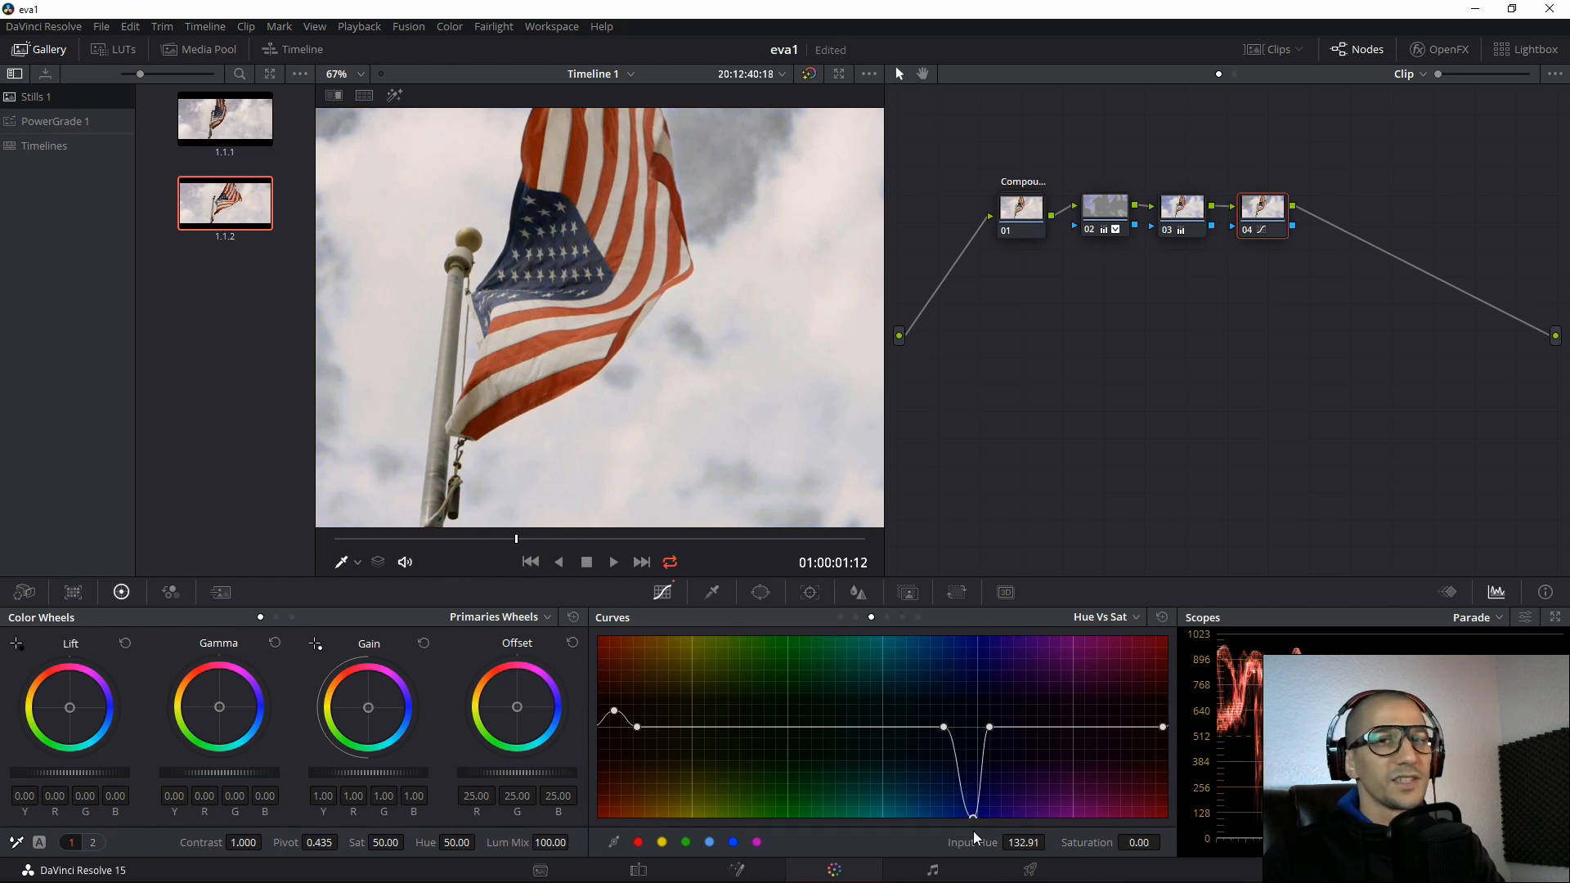
left_click_drag(973, 831, 968, 720)
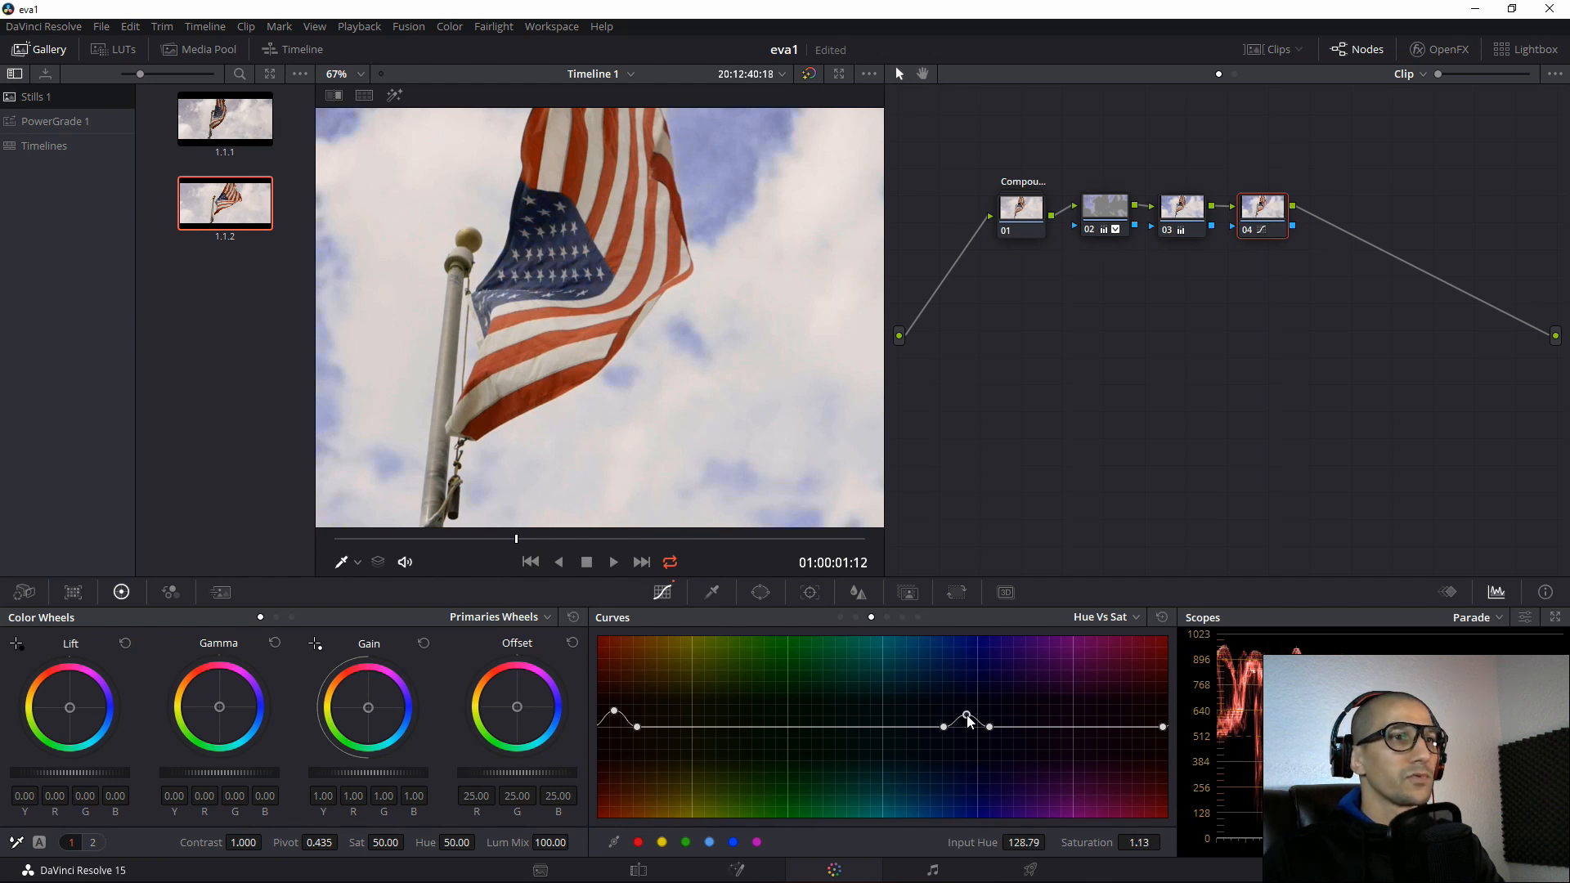
Review the saturation-adjusted flag clip in full screen and return to the color page.
scroll(623, 245, "down", 2)
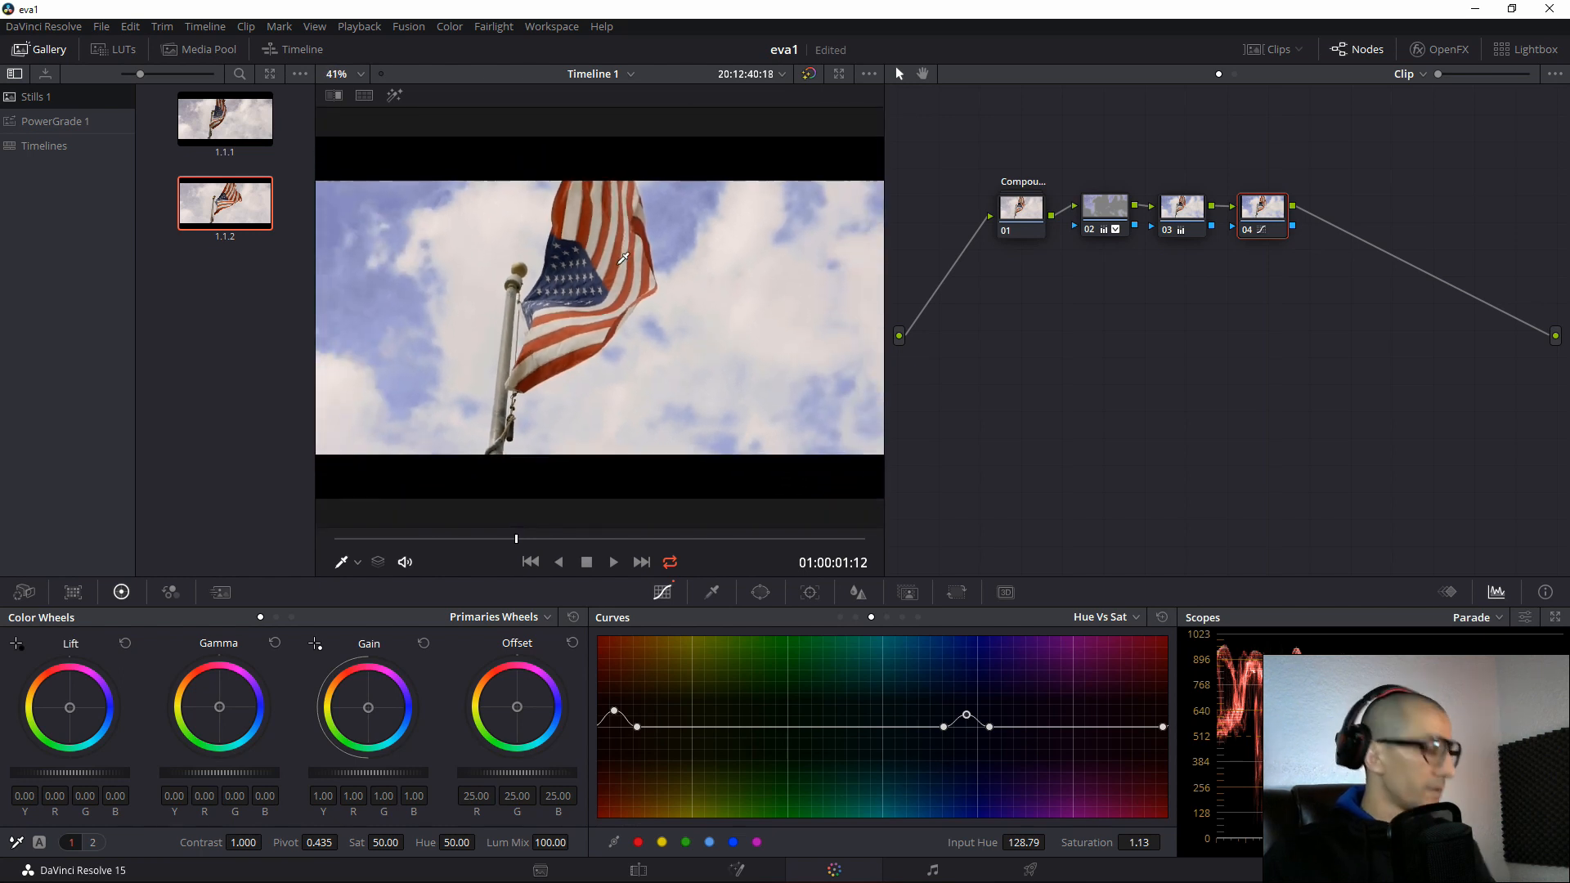
key("ctrl+f")
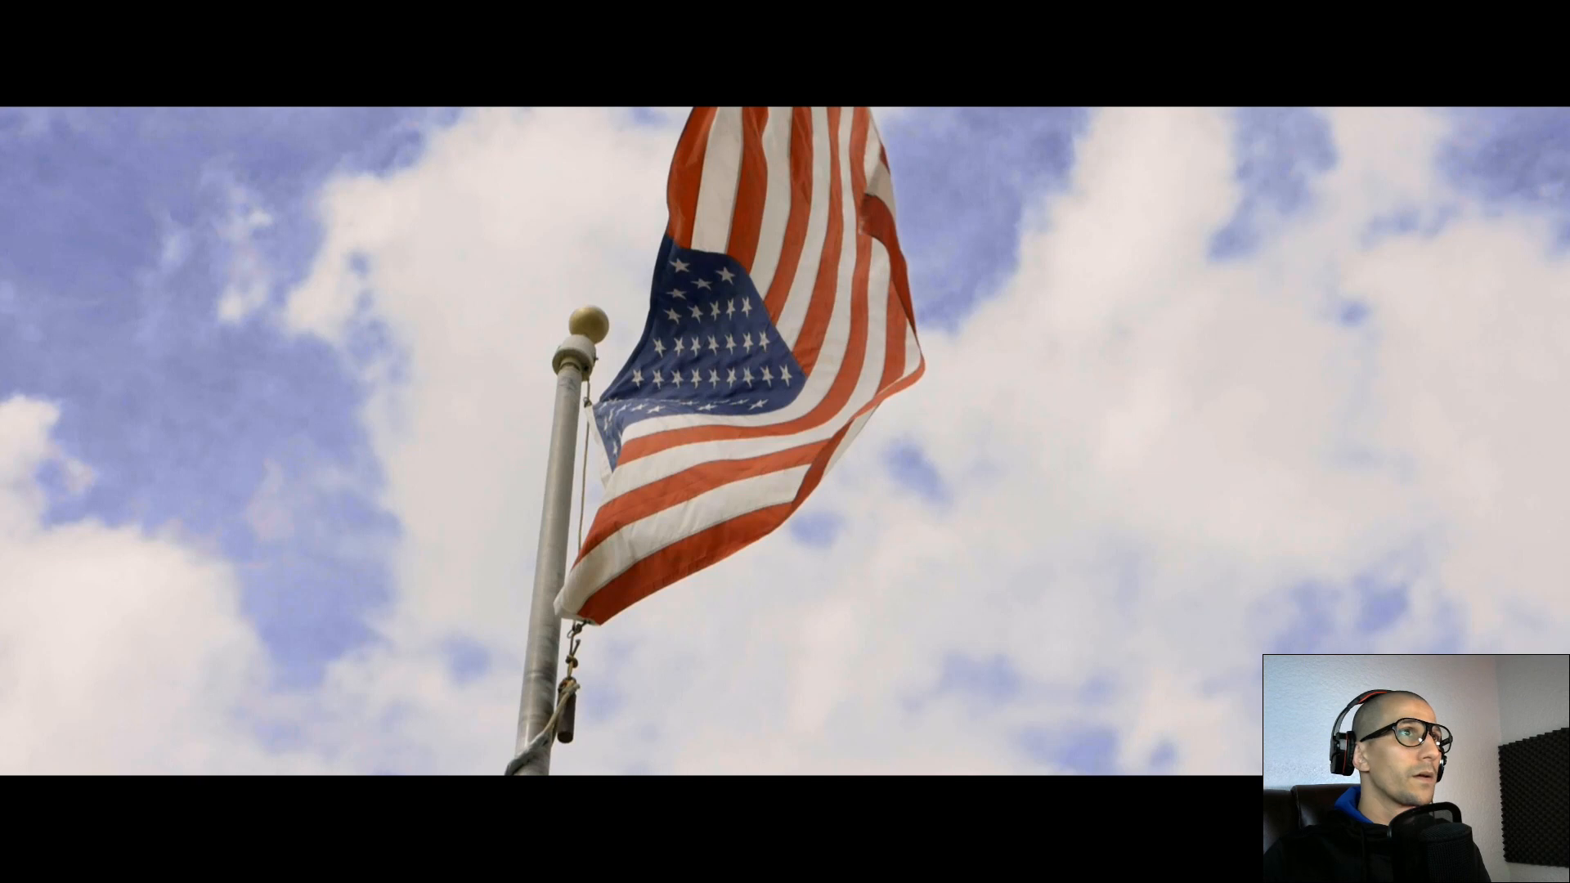
mouse_move(684, 37)
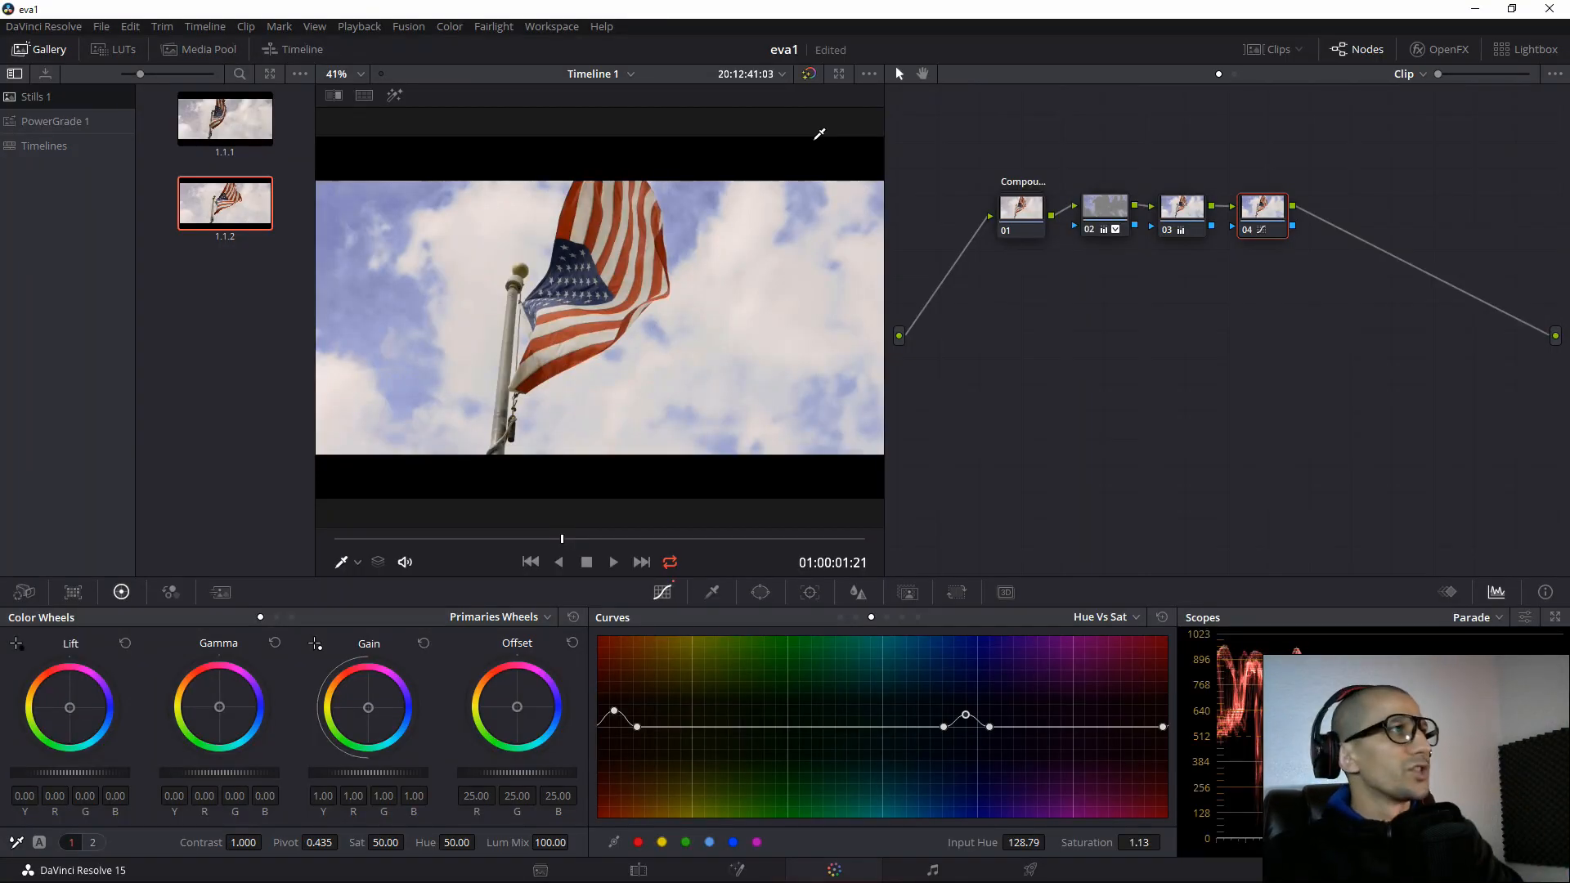
Grab a still of the current graded flag frame and delete the older still 1.1.2 from Stills 1.
right_click(626, 243)
left_click(668, 260)
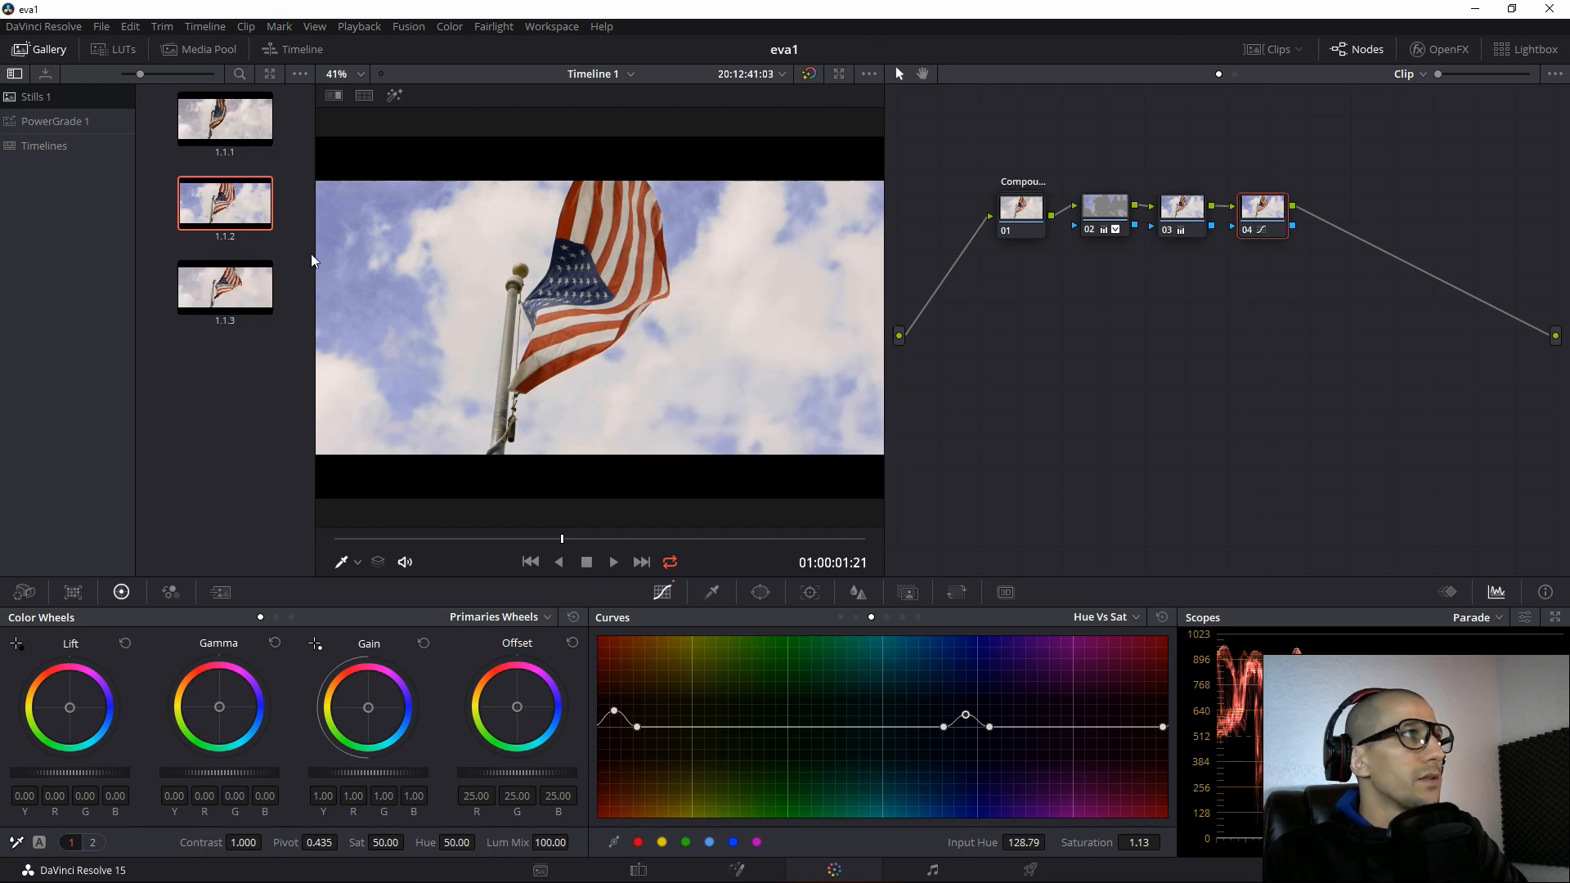
left_click(184, 216)
key("Delete")
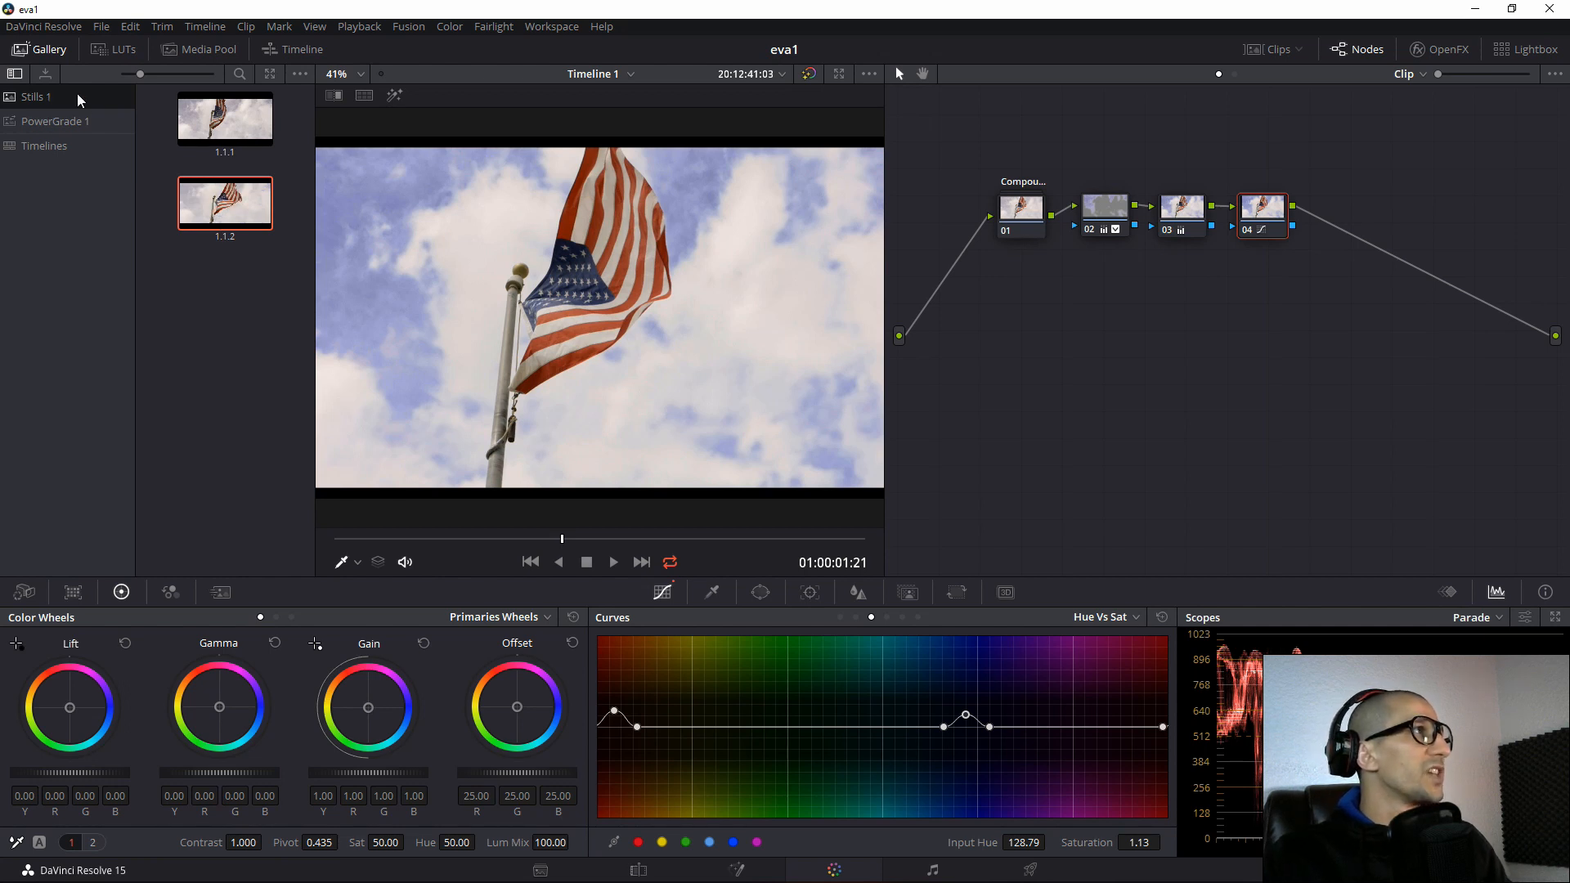
Create a second still album, Stills 2, and grab a still of the graded flag frame into it.
right_click(82, 98)
left_click(137, 112)
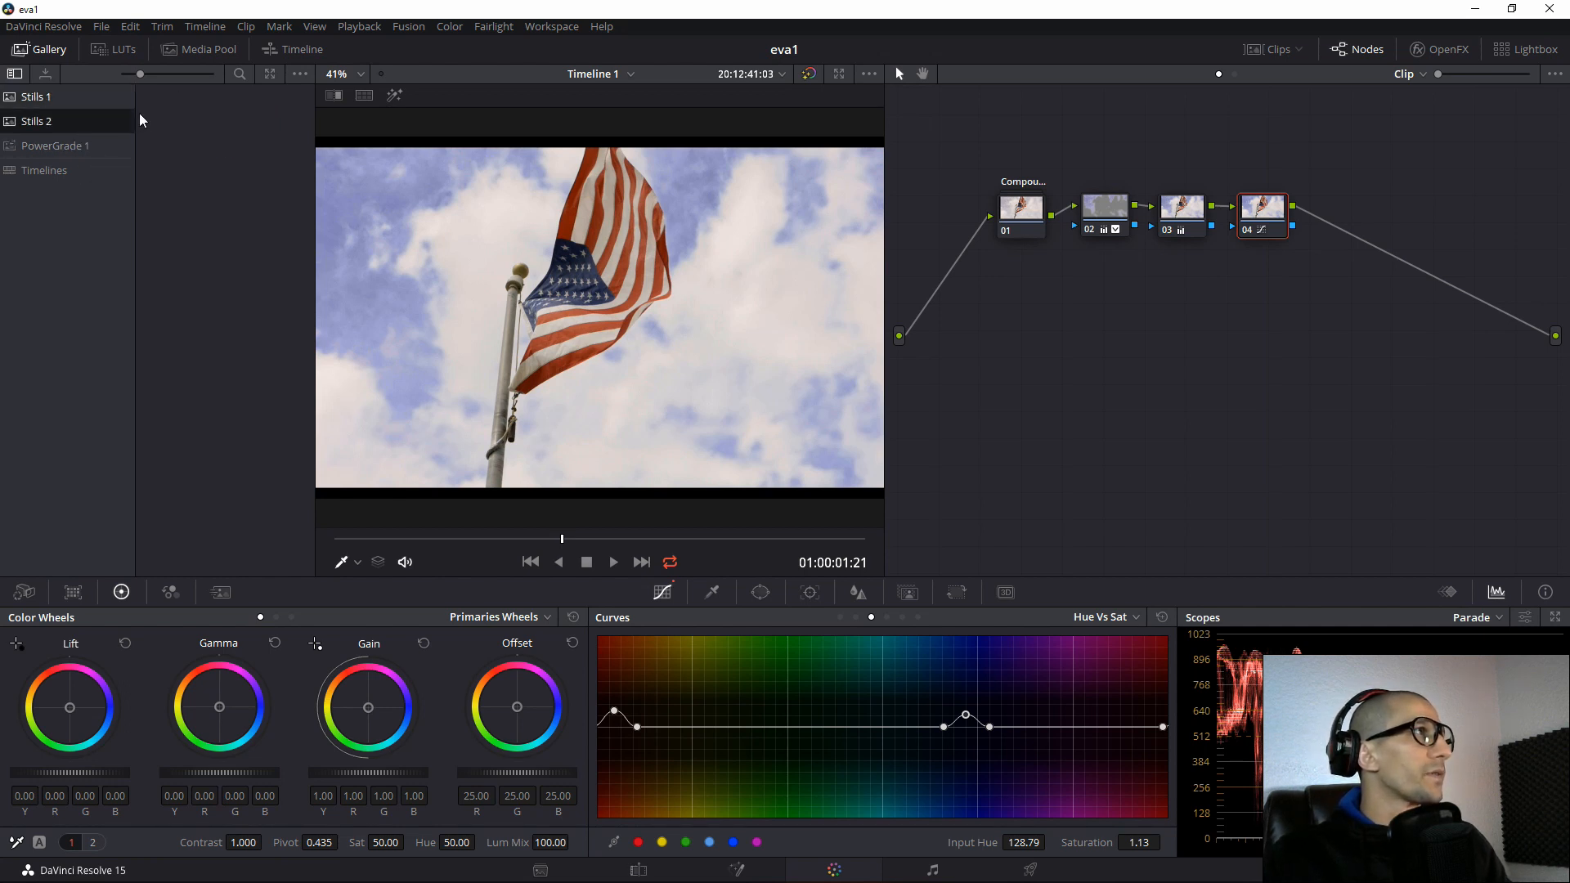
right_click(354, 200)
left_click(376, 211)
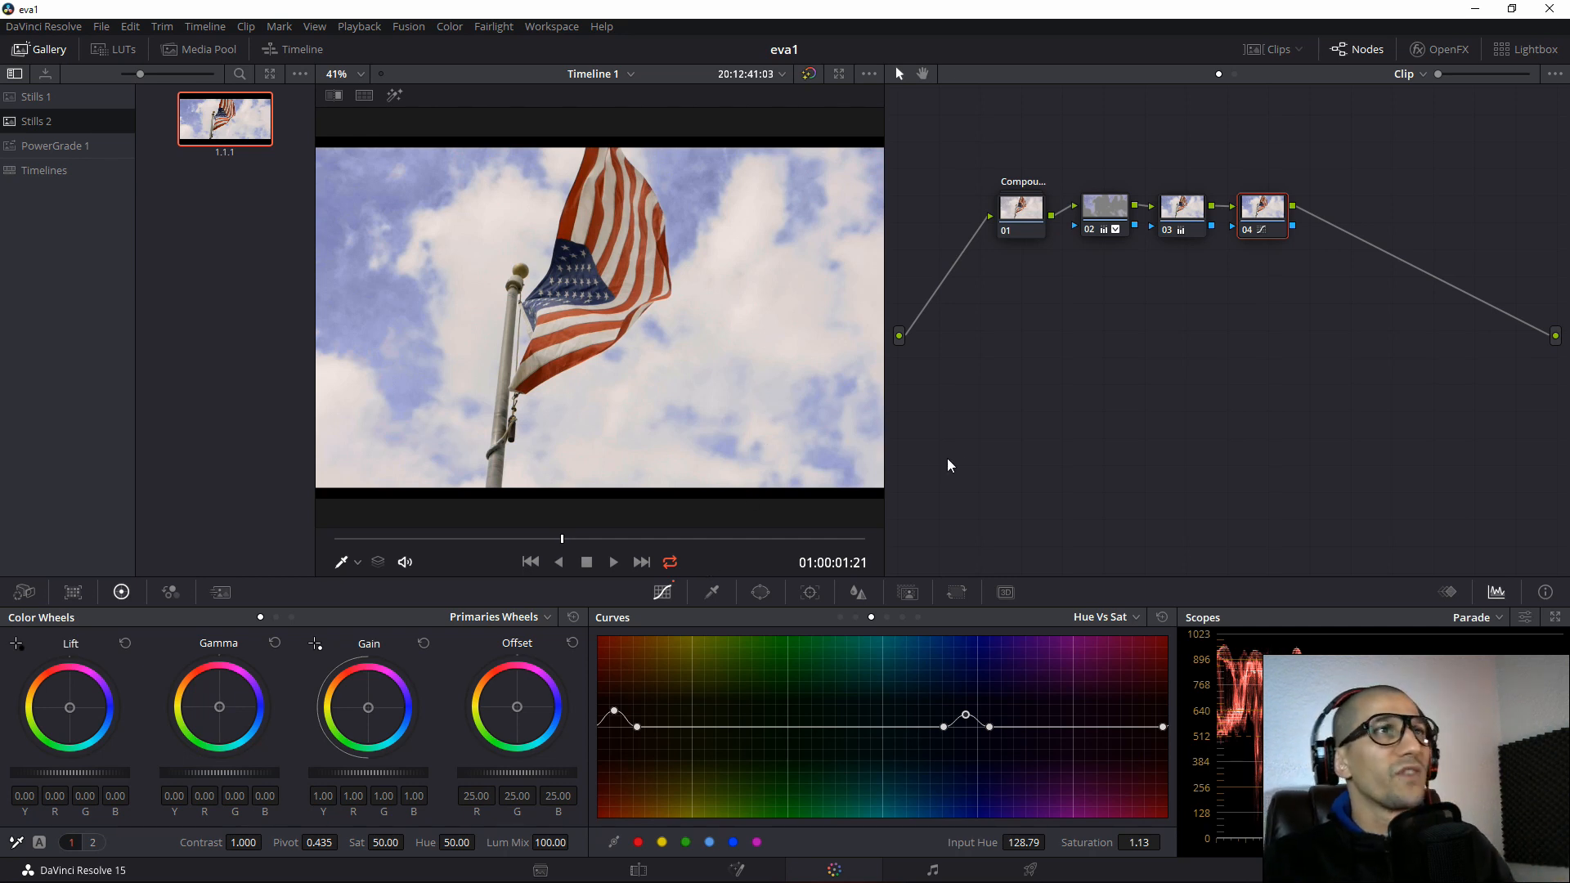
Fit the flag frame in the viewer and play the graded clip to check it.
scroll(722, 342, "down", 3)
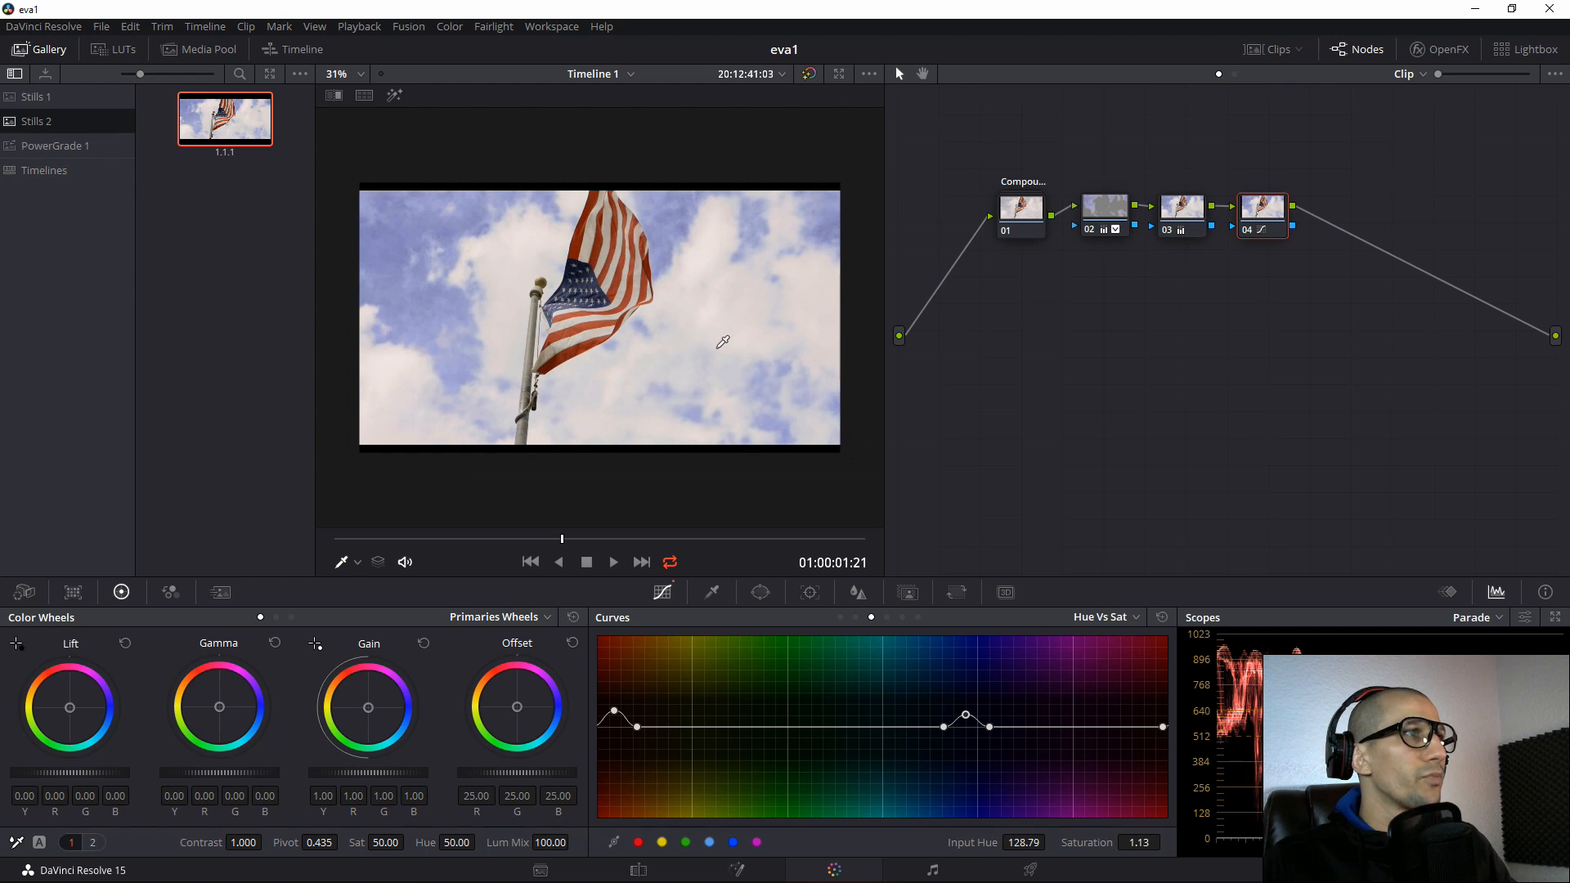
scroll(723, 342, "up", 1)
scroll(723, 342, "down", 1)
scroll(723, 342, "up", 1)
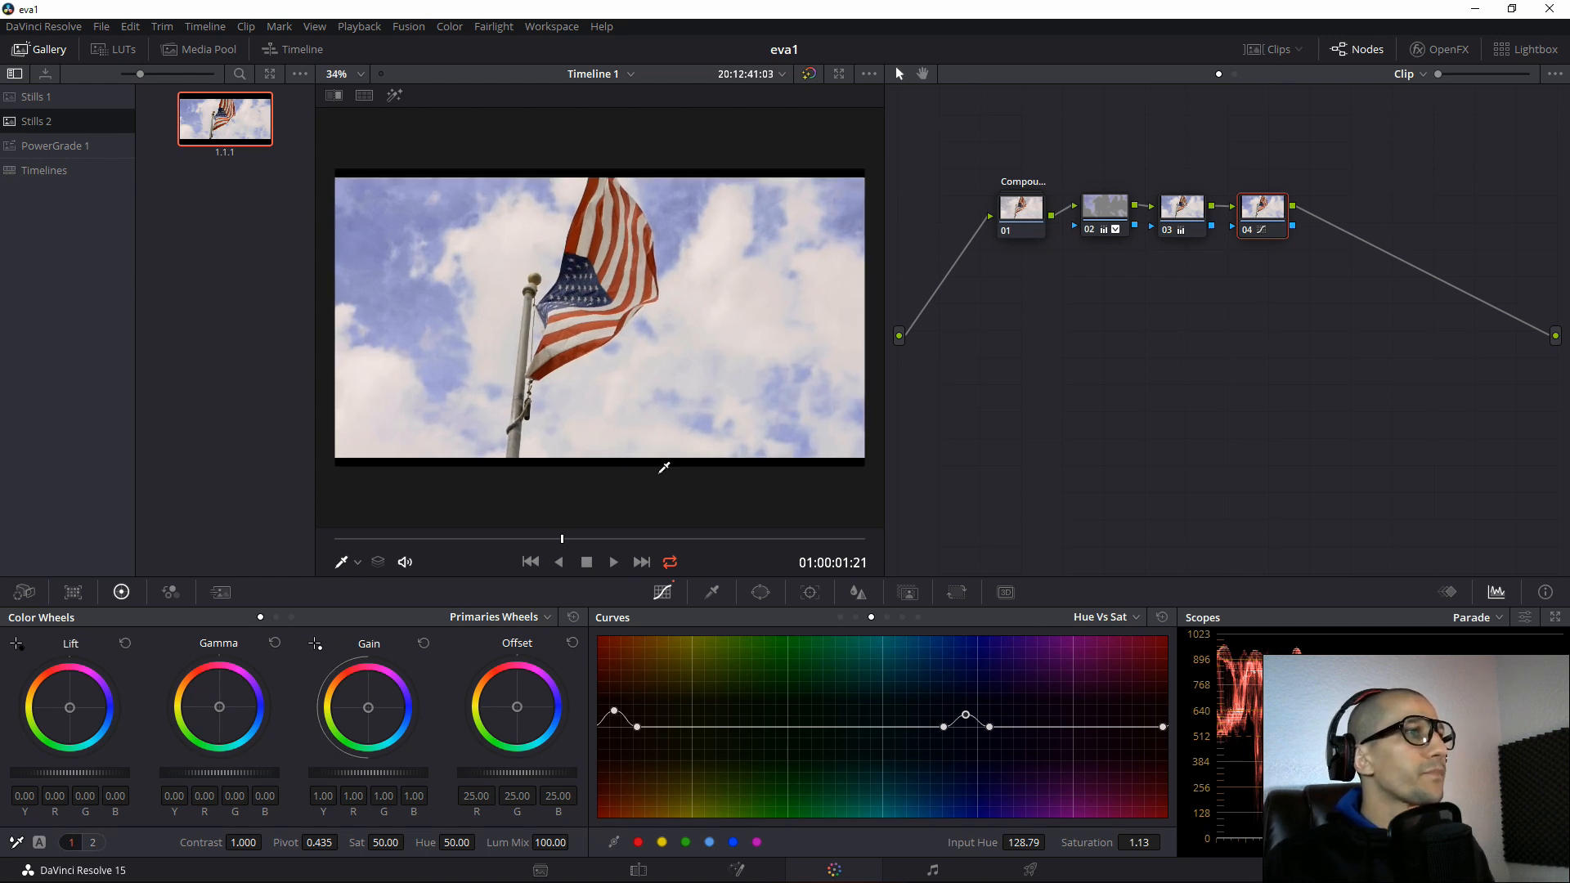
mouse_move(543, 539)
left_mouse_down()
mouse_move(415, 541)
mouse_move(563, 541)
left_mouse_up()
key("space")
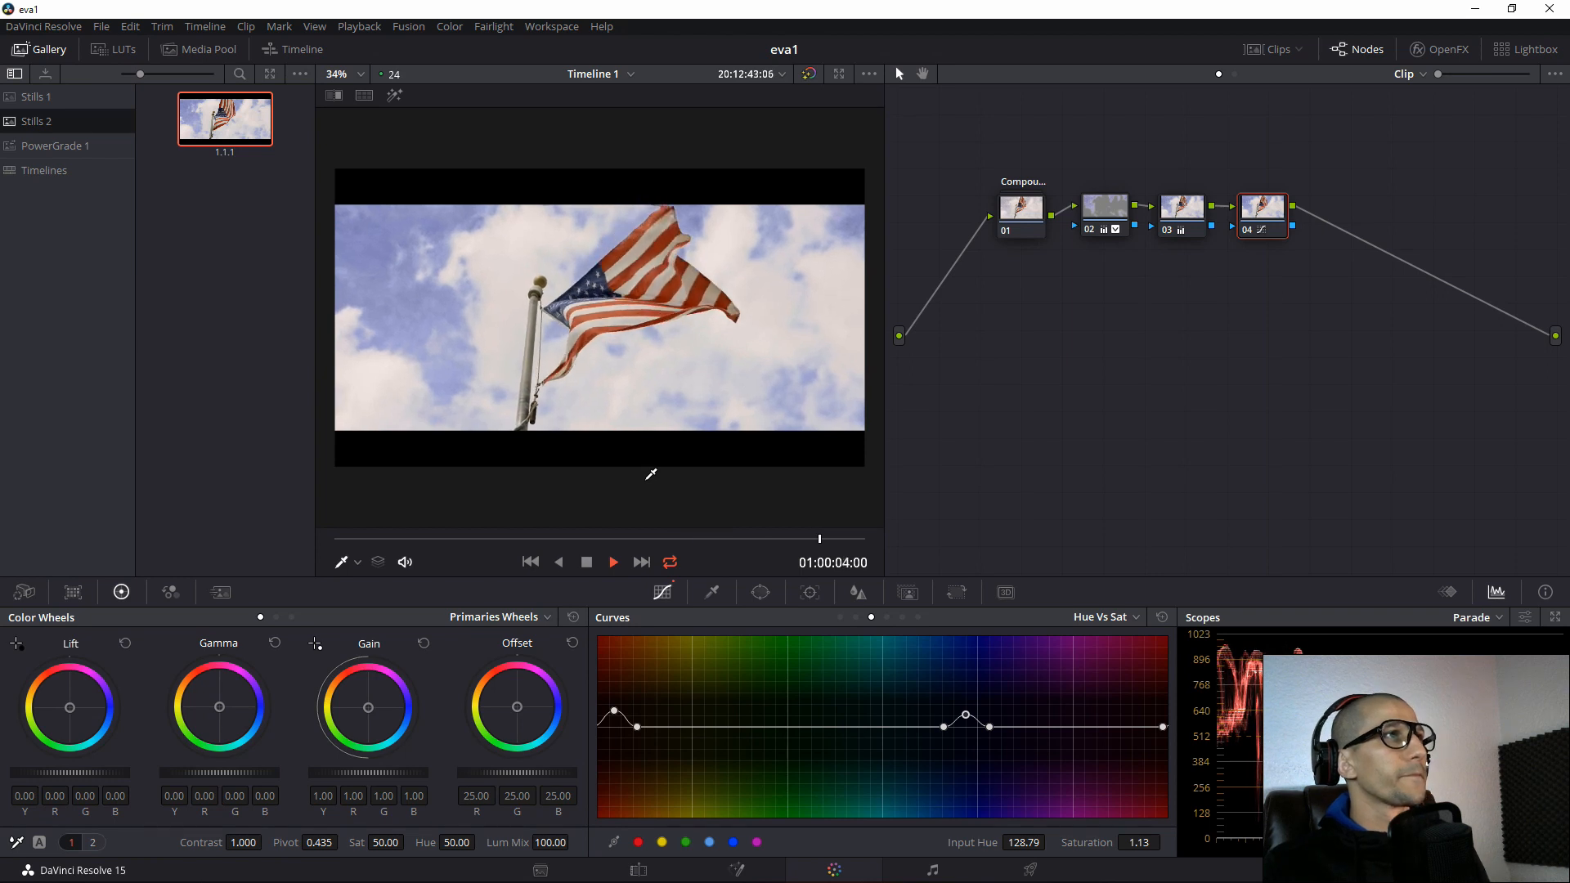
Switch the scopes to Vectorscope and play the flag clip briefly, stopping at 01:00:00:20.
key("space")
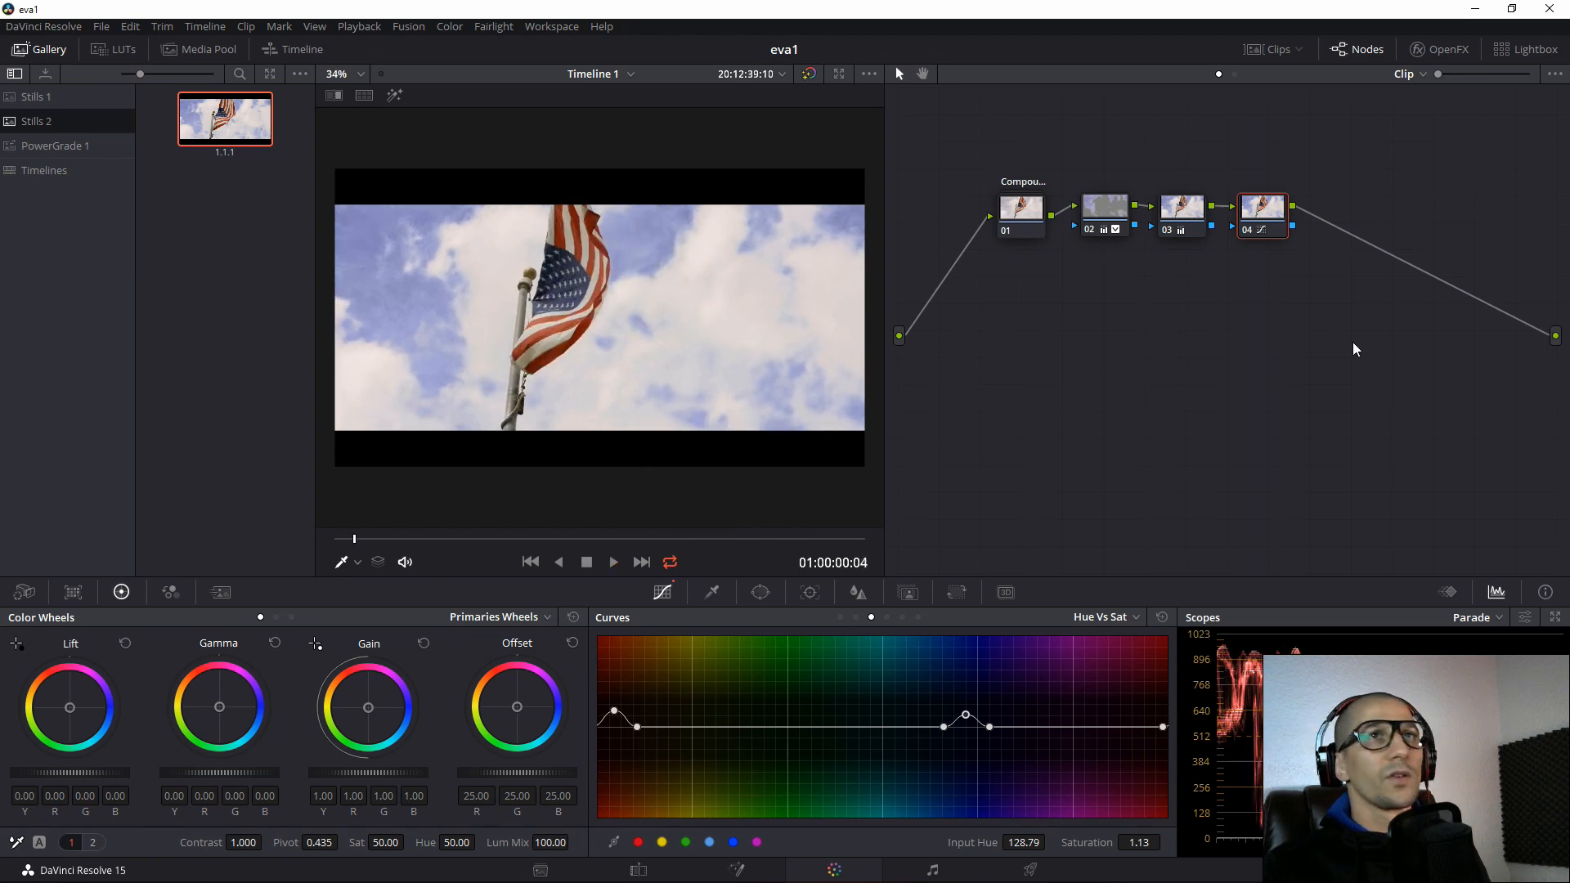
left_click(1498, 618)
left_click(1496, 675)
key("space")
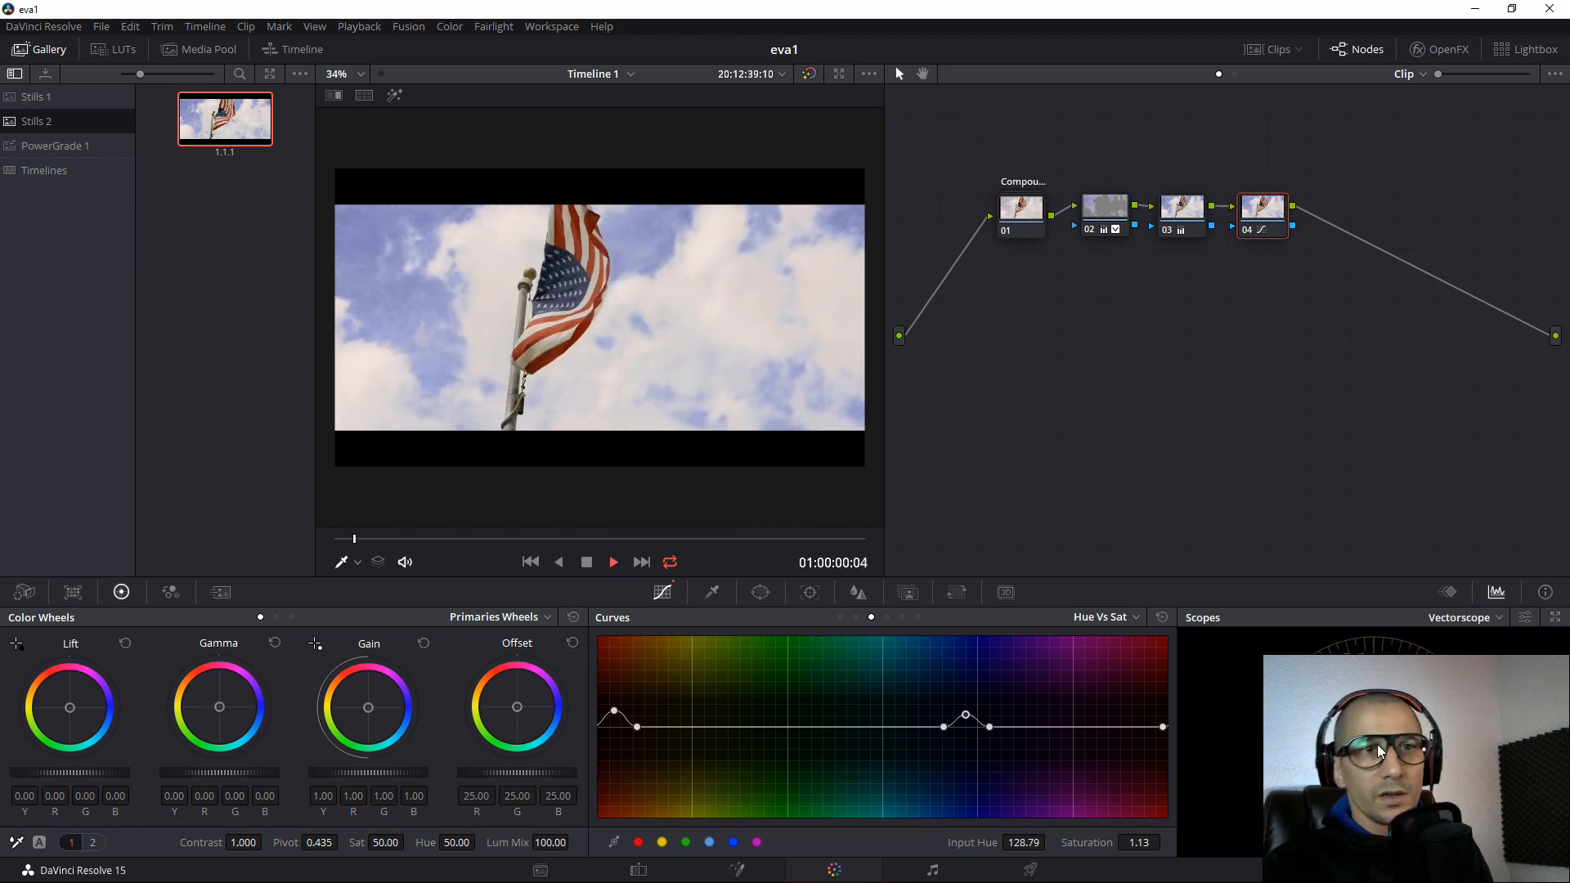
key("space")
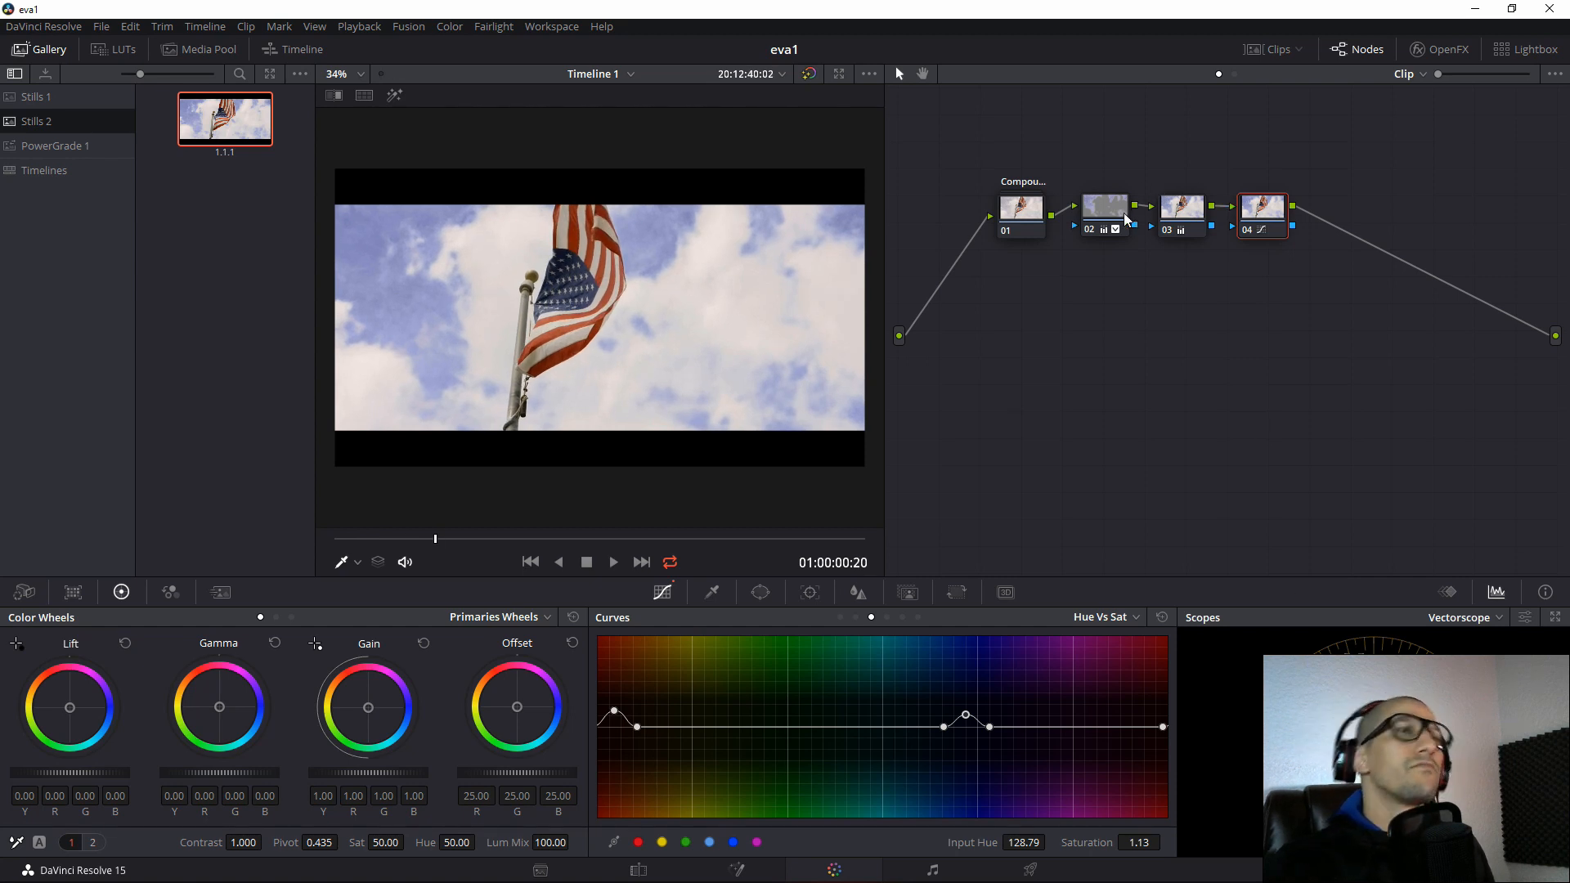
Inspect the grades of the three nodes inside the compound node, return to the main node graph and select node 04.
left_click(1022, 211)
right_click(1025, 212)
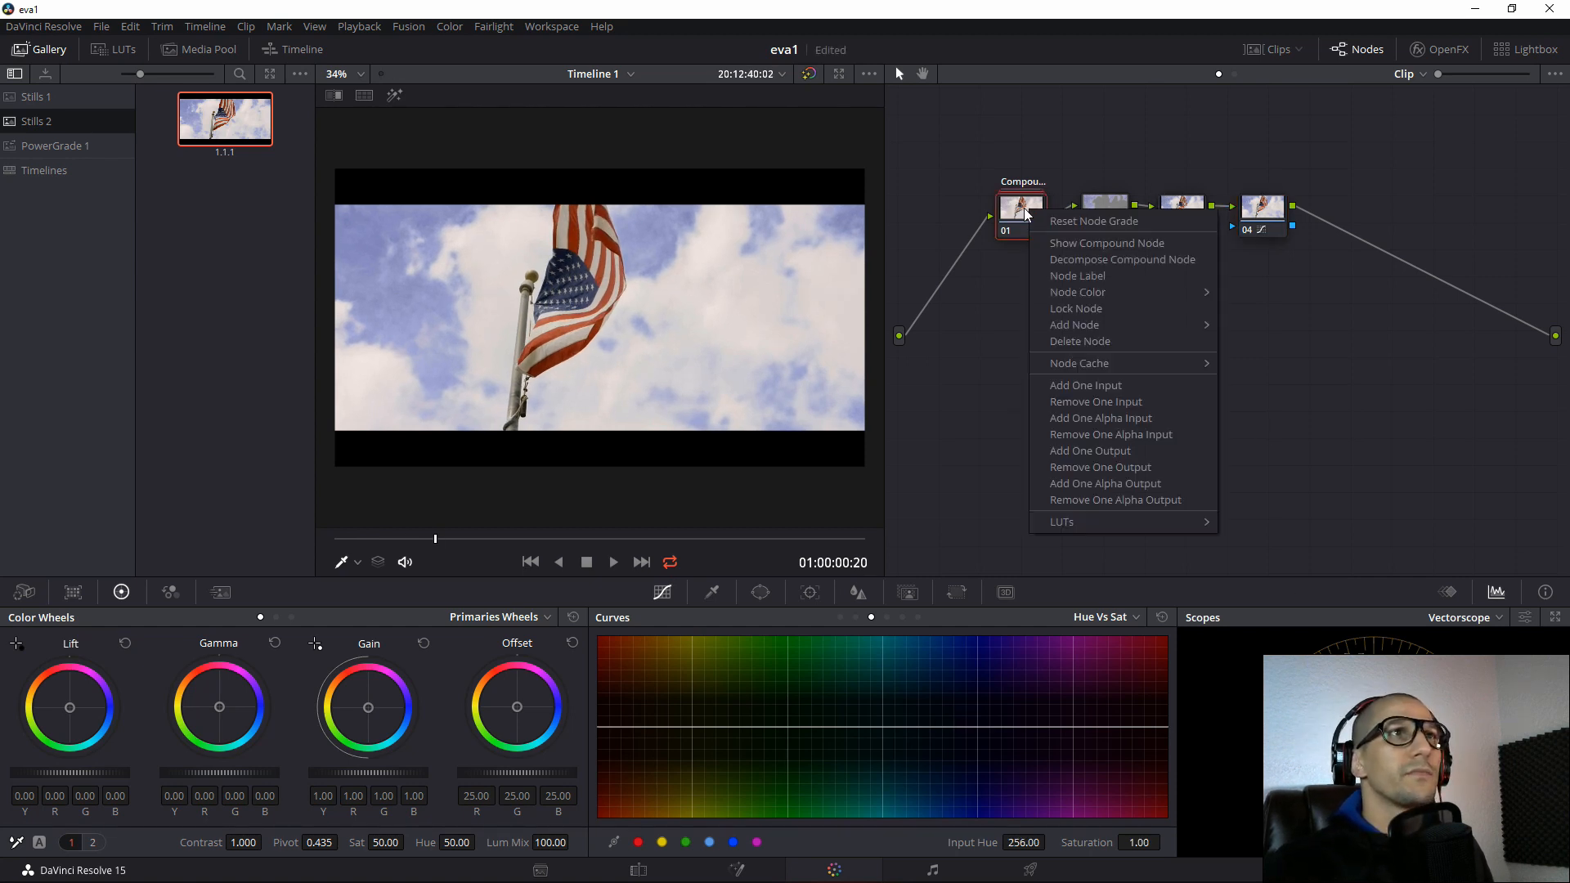
left_click(1014, 210)
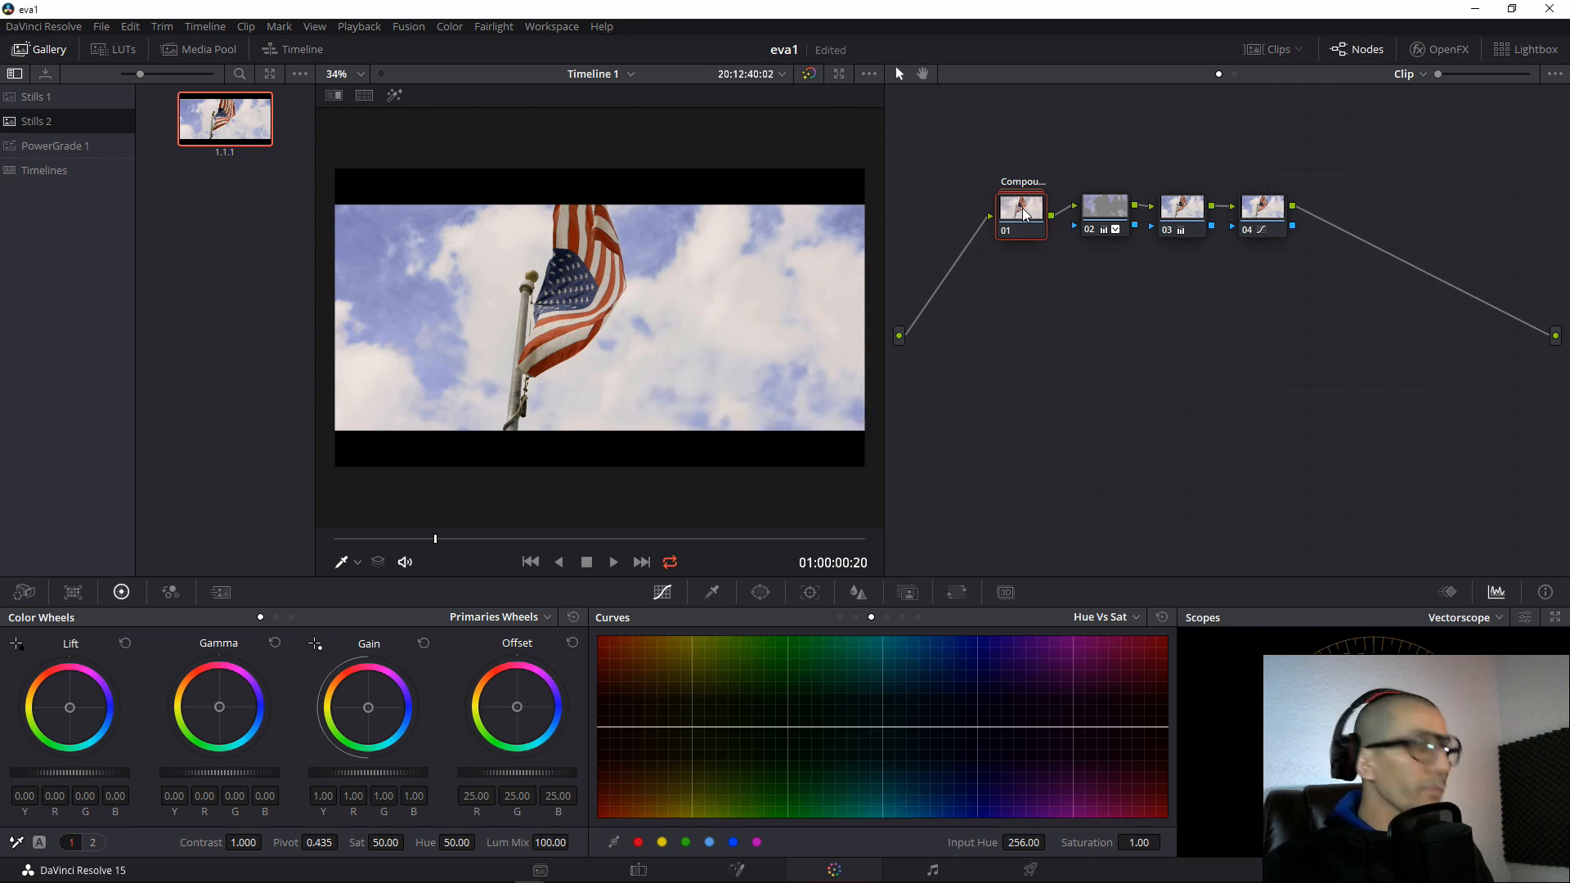
right_click(1025, 214)
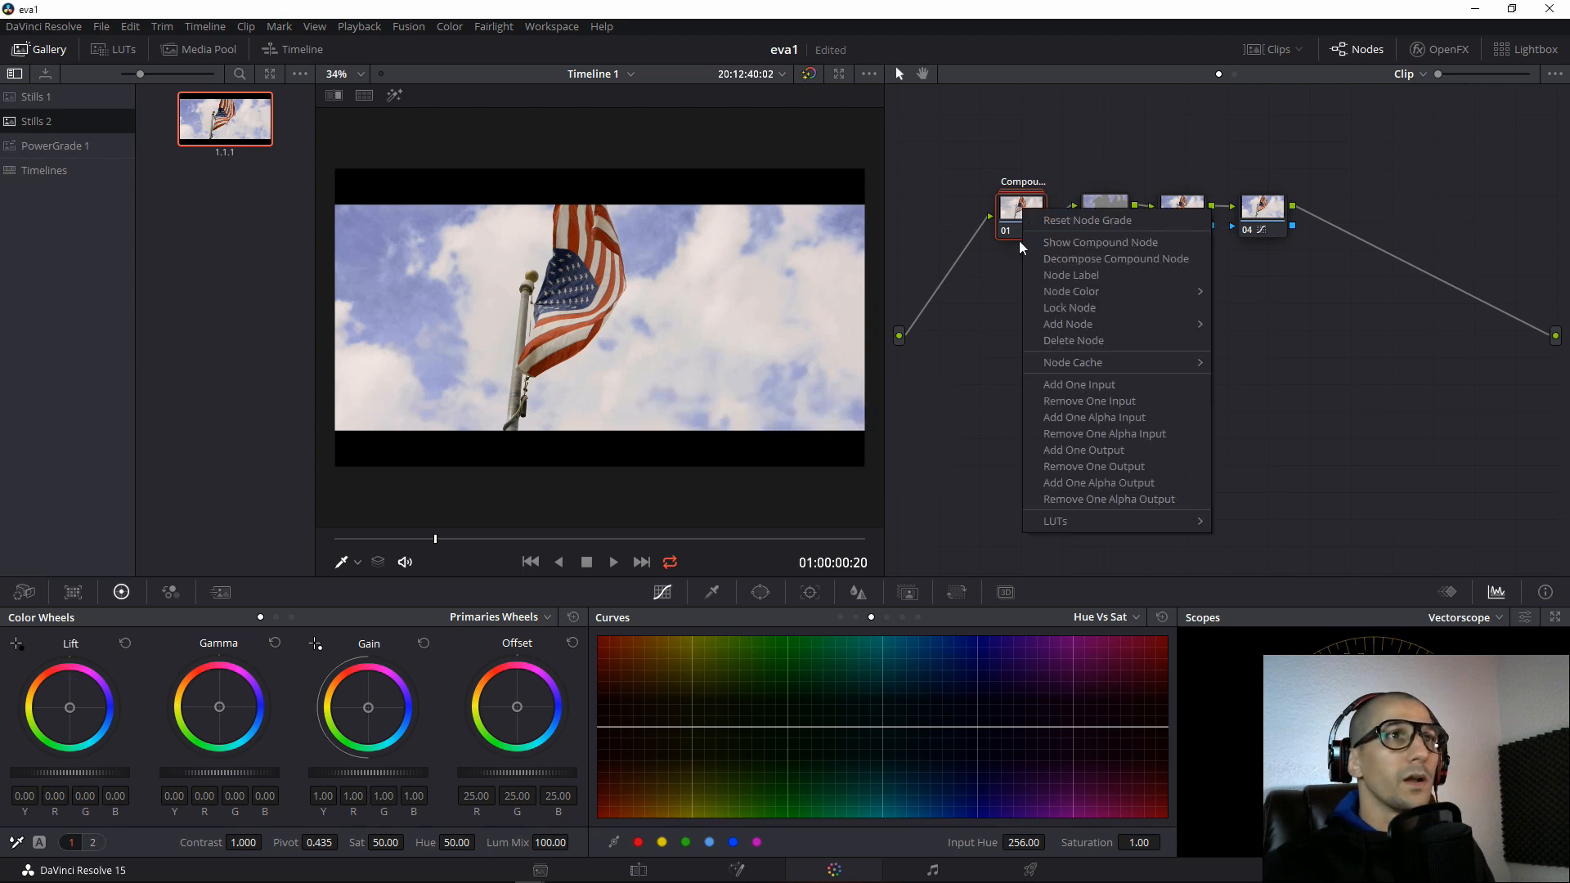
left_click(1086, 242)
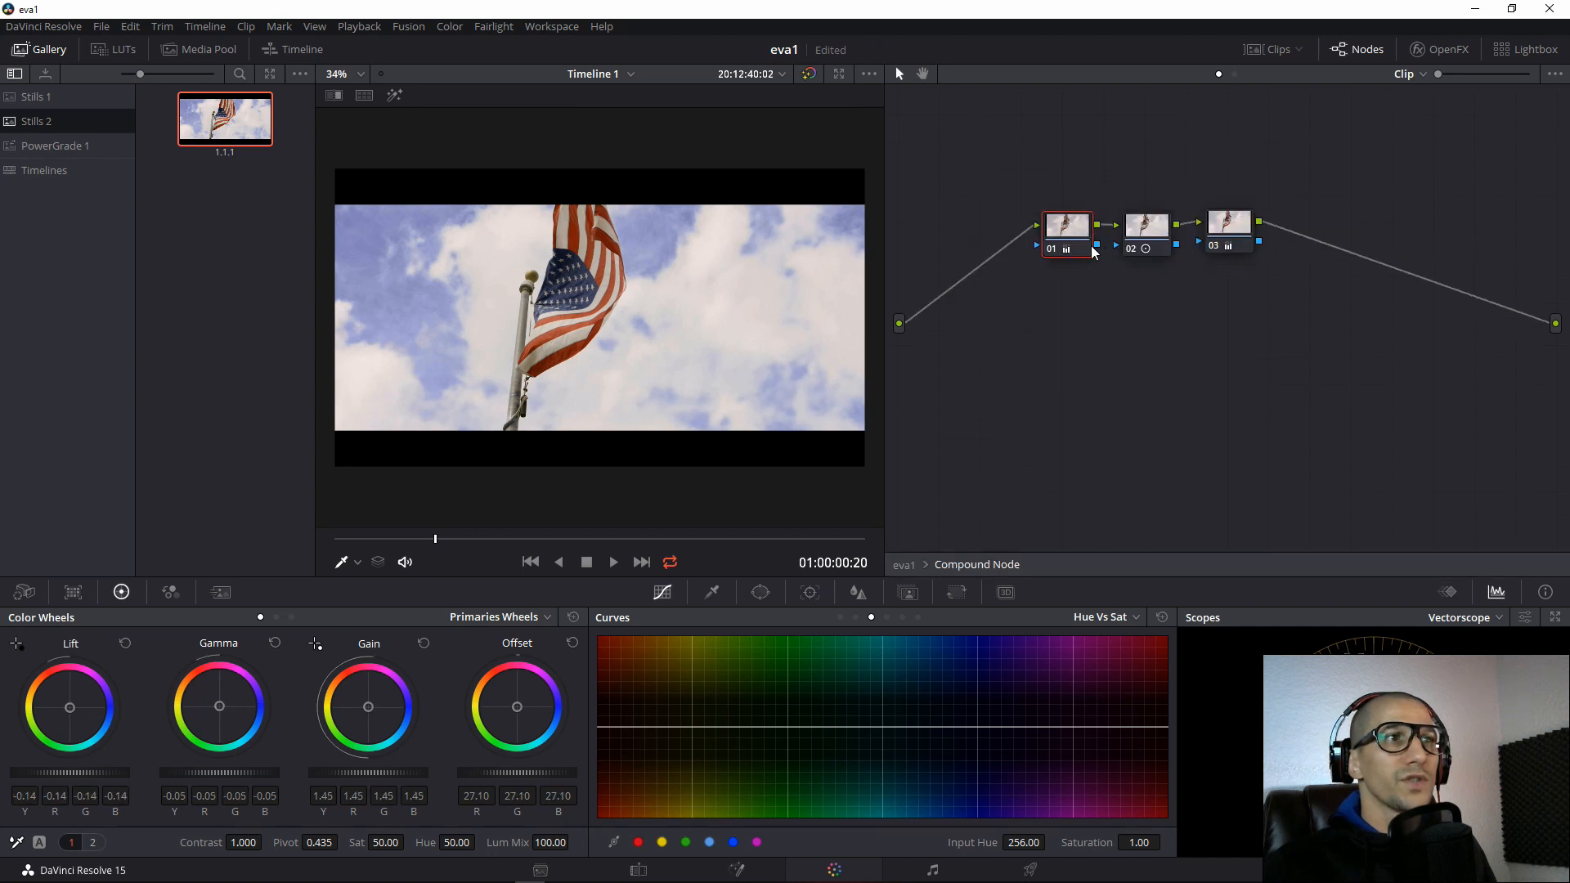
left_click(1148, 229)
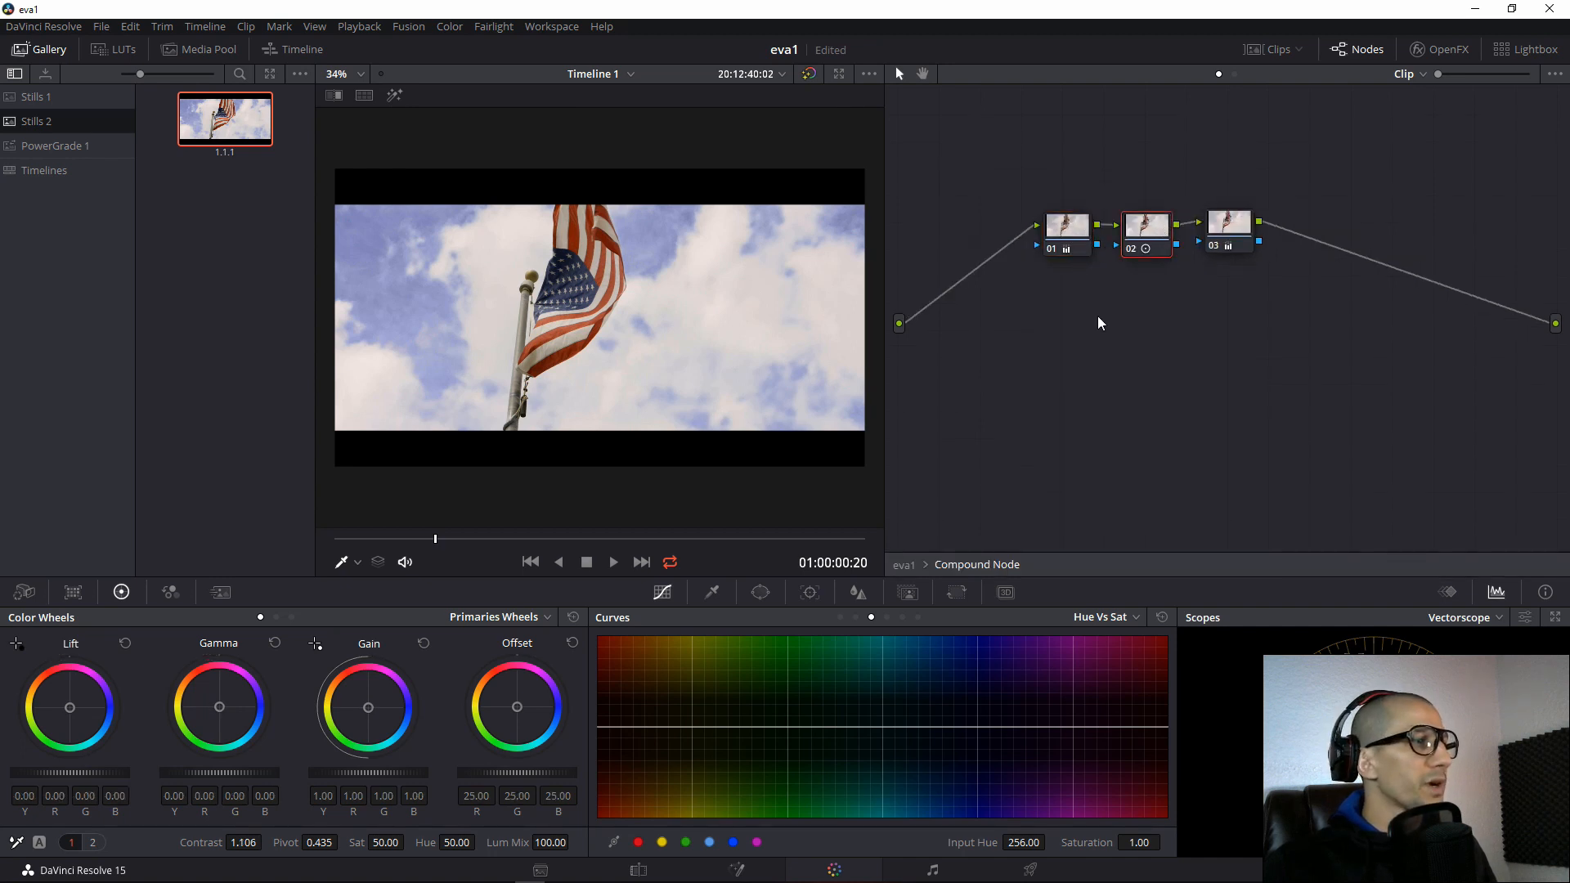
left_click(1236, 224)
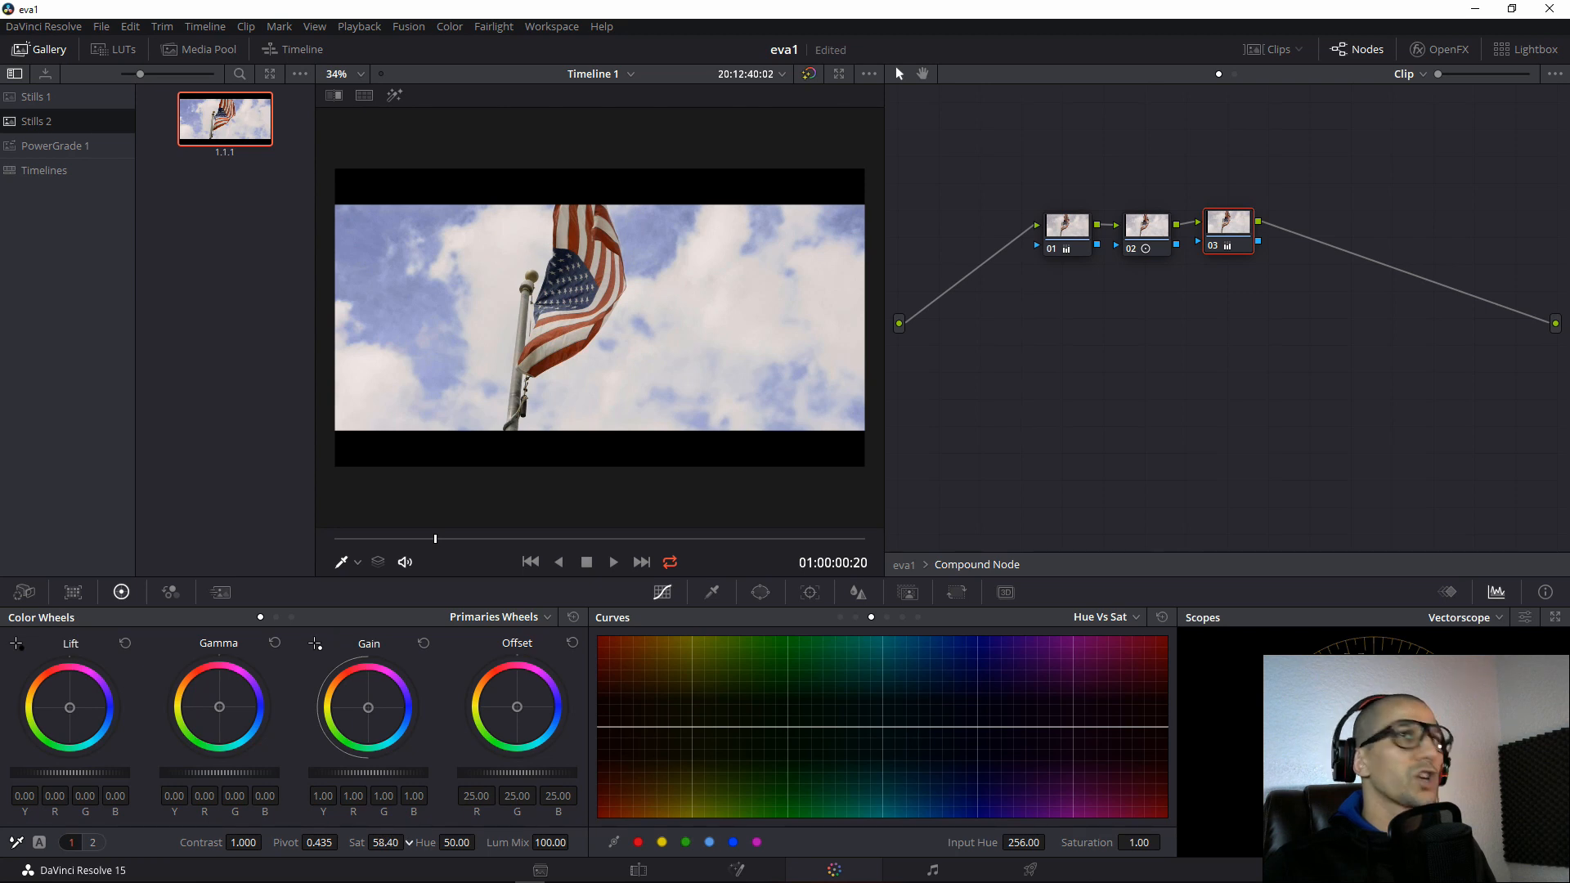
left_click(914, 568)
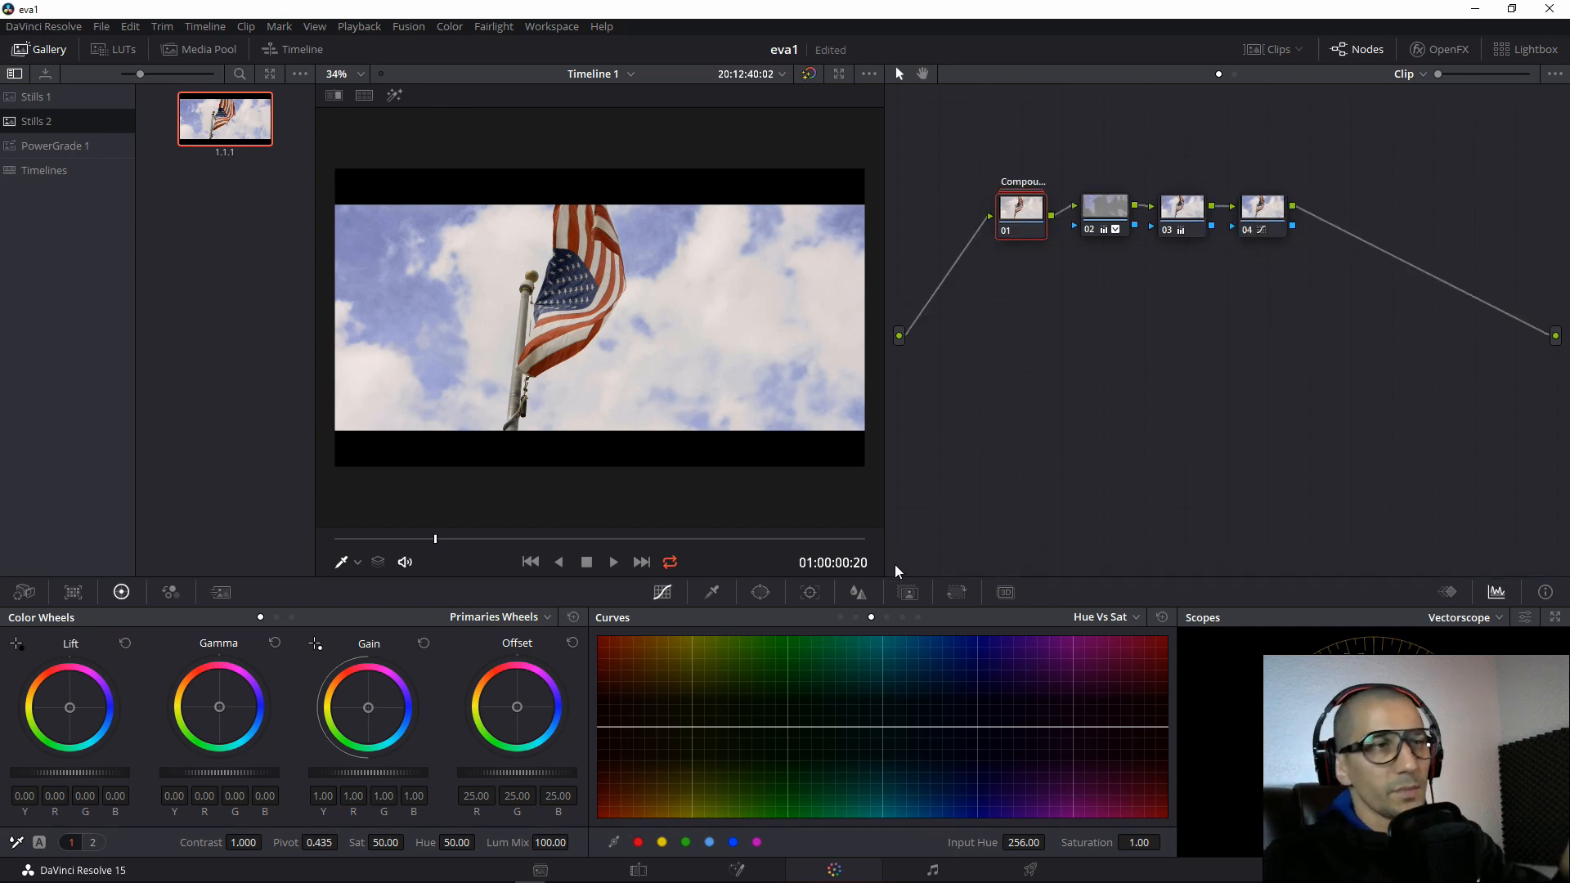
left_click(1275, 215)
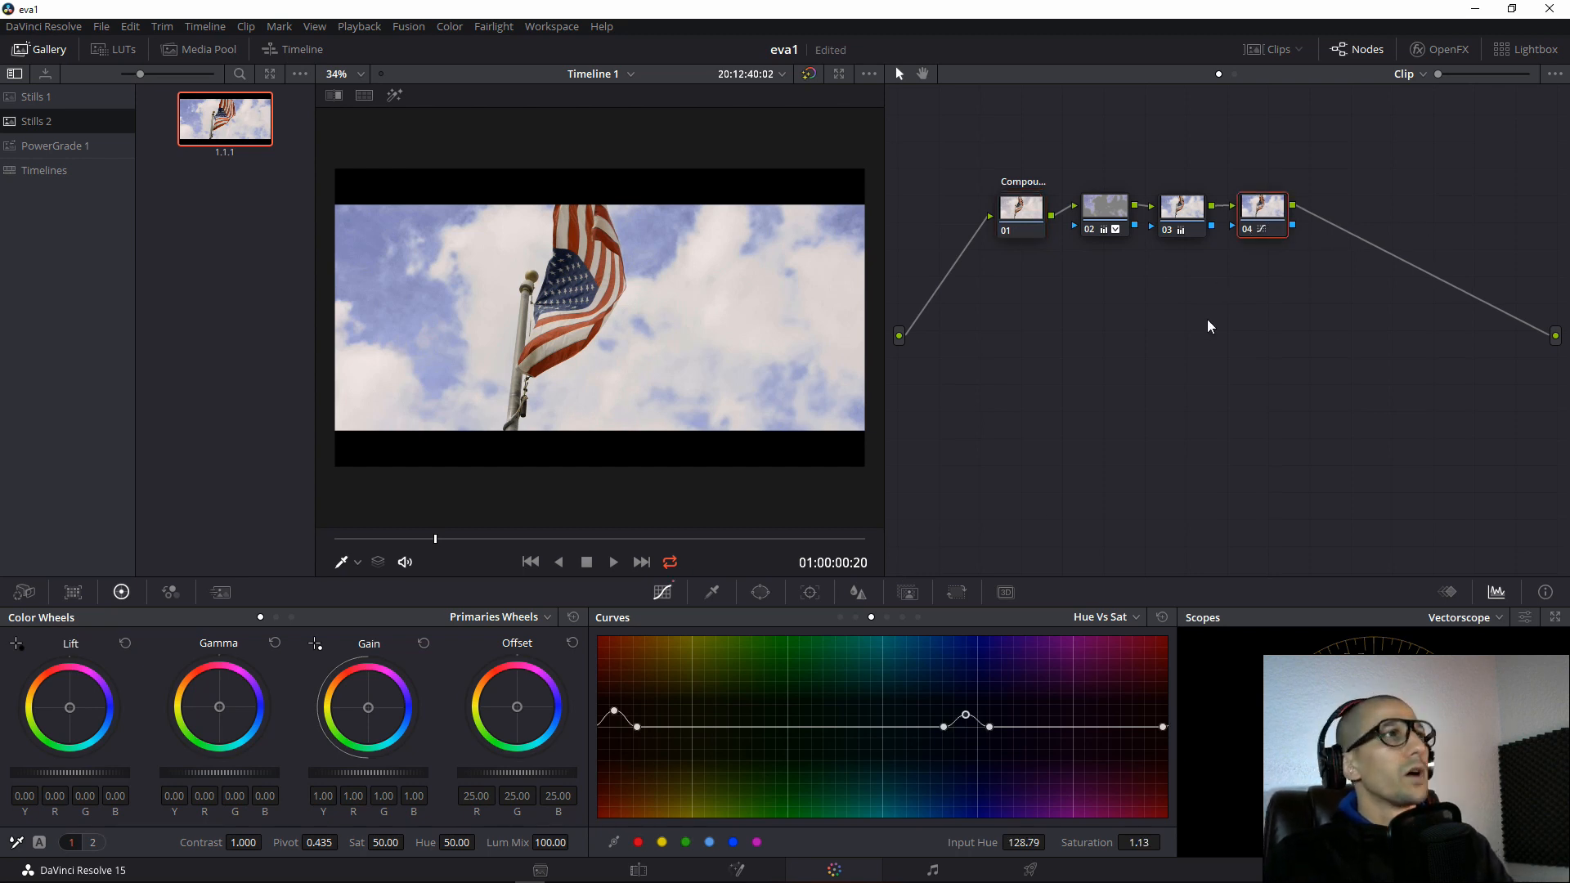
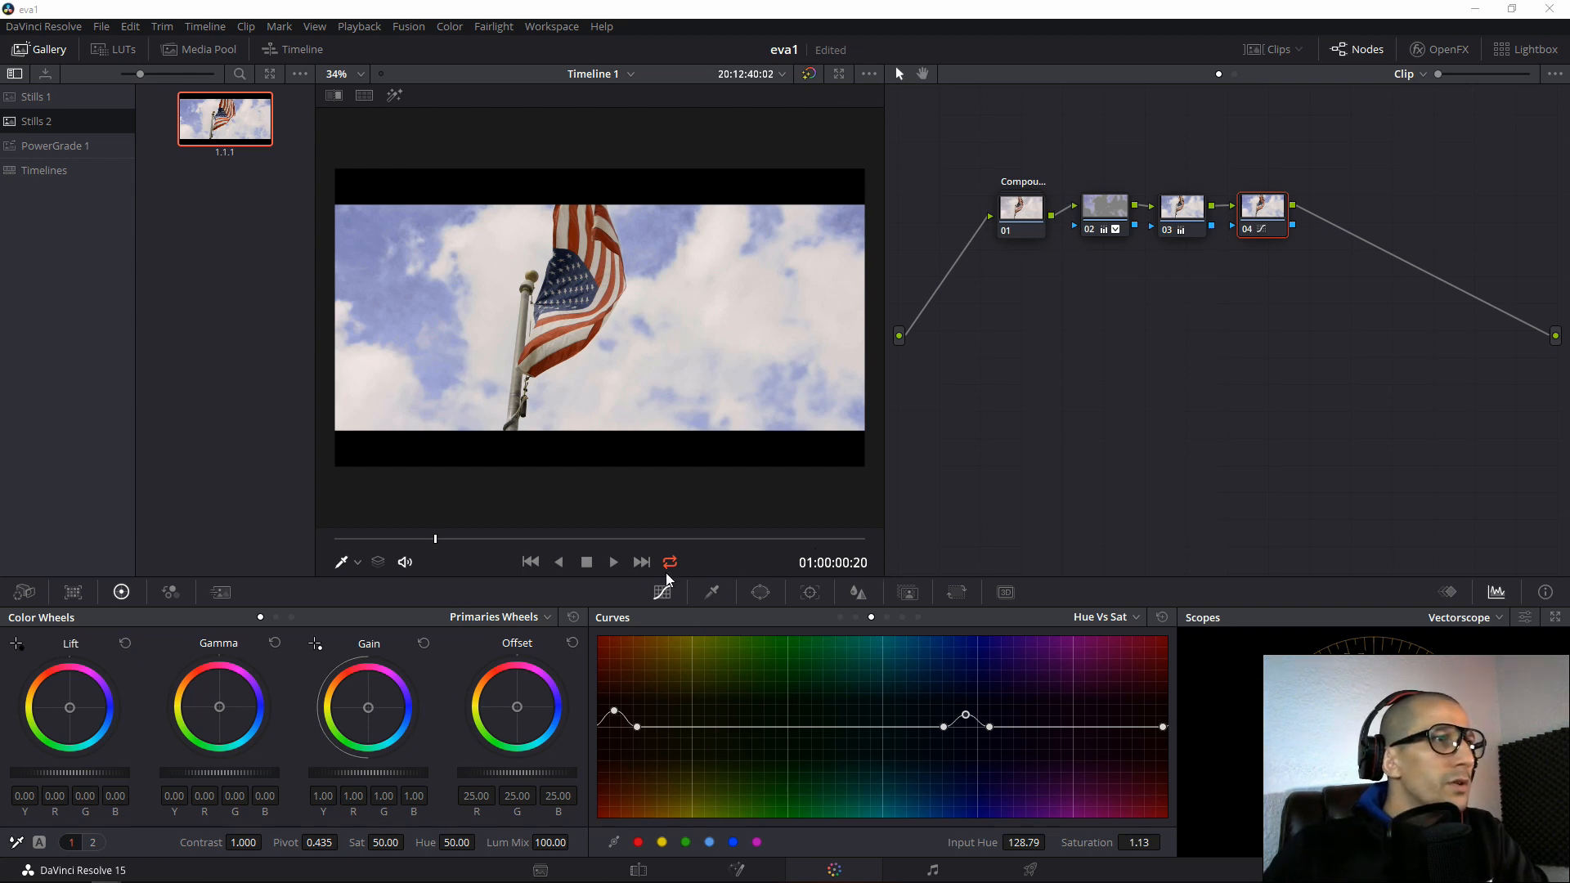
Go to the next clip's frame at 01:00:05:23 and switch the scopes to Parade.
left_click(641, 562)
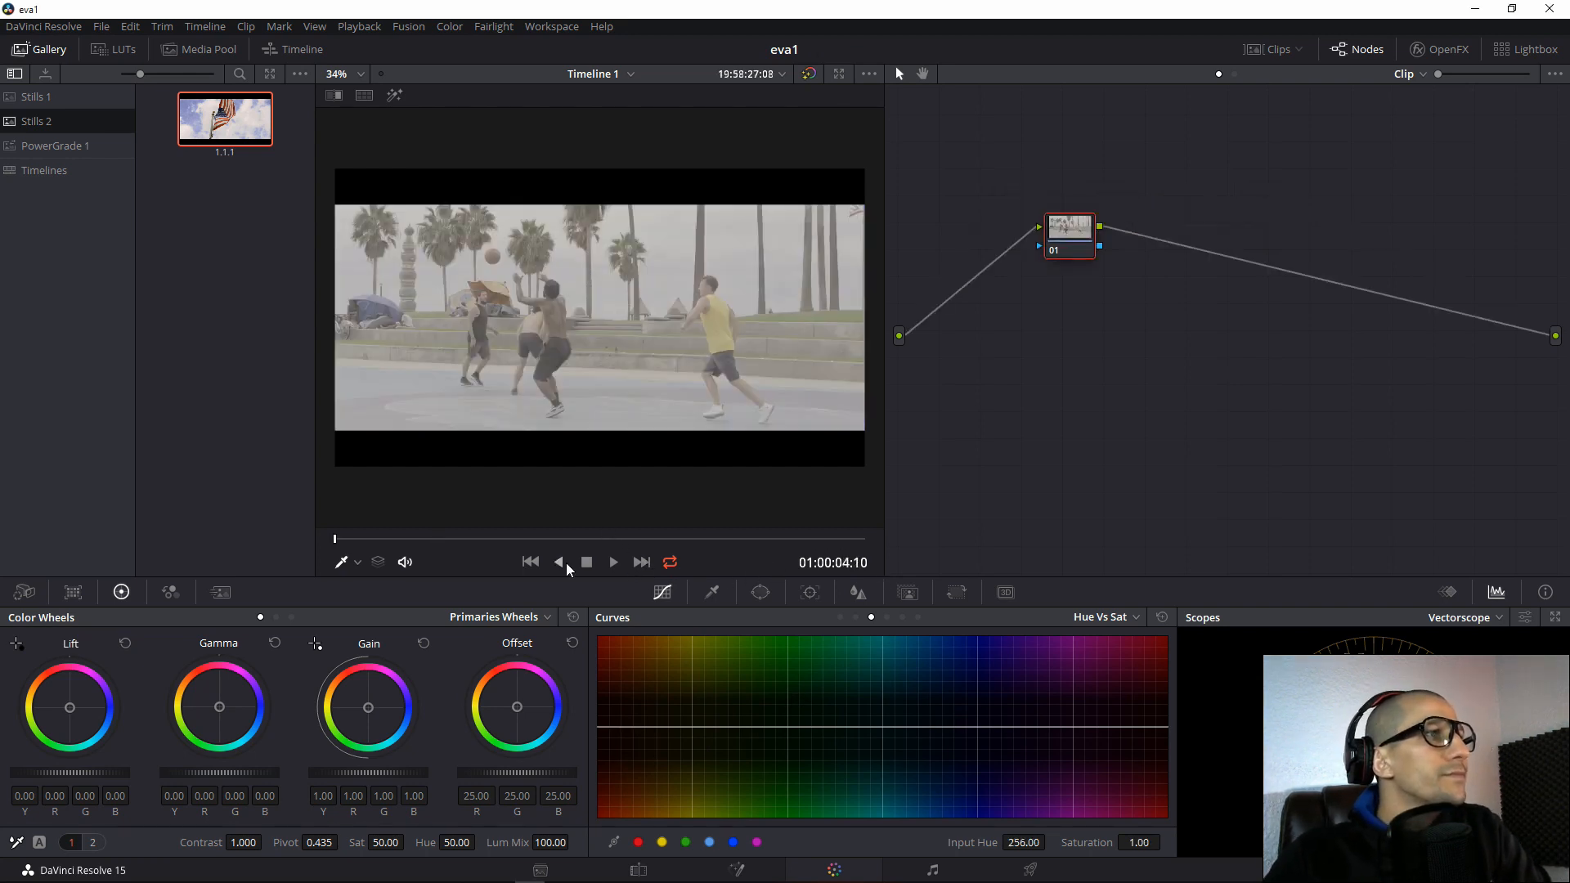
left_click(502, 538)
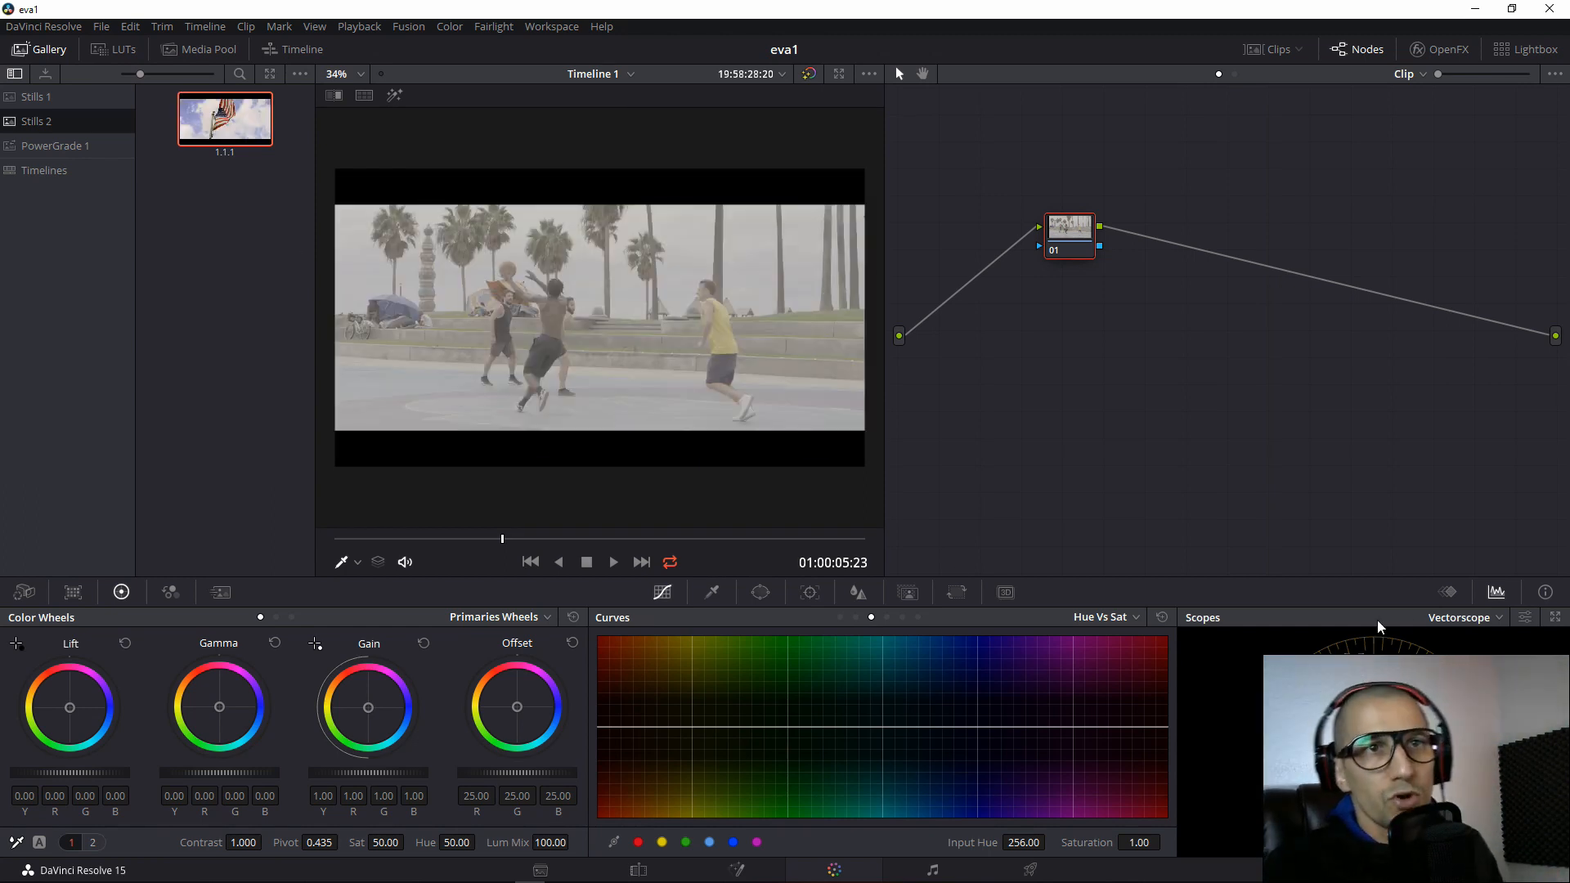
left_click(1469, 617)
left_click(1513, 643)
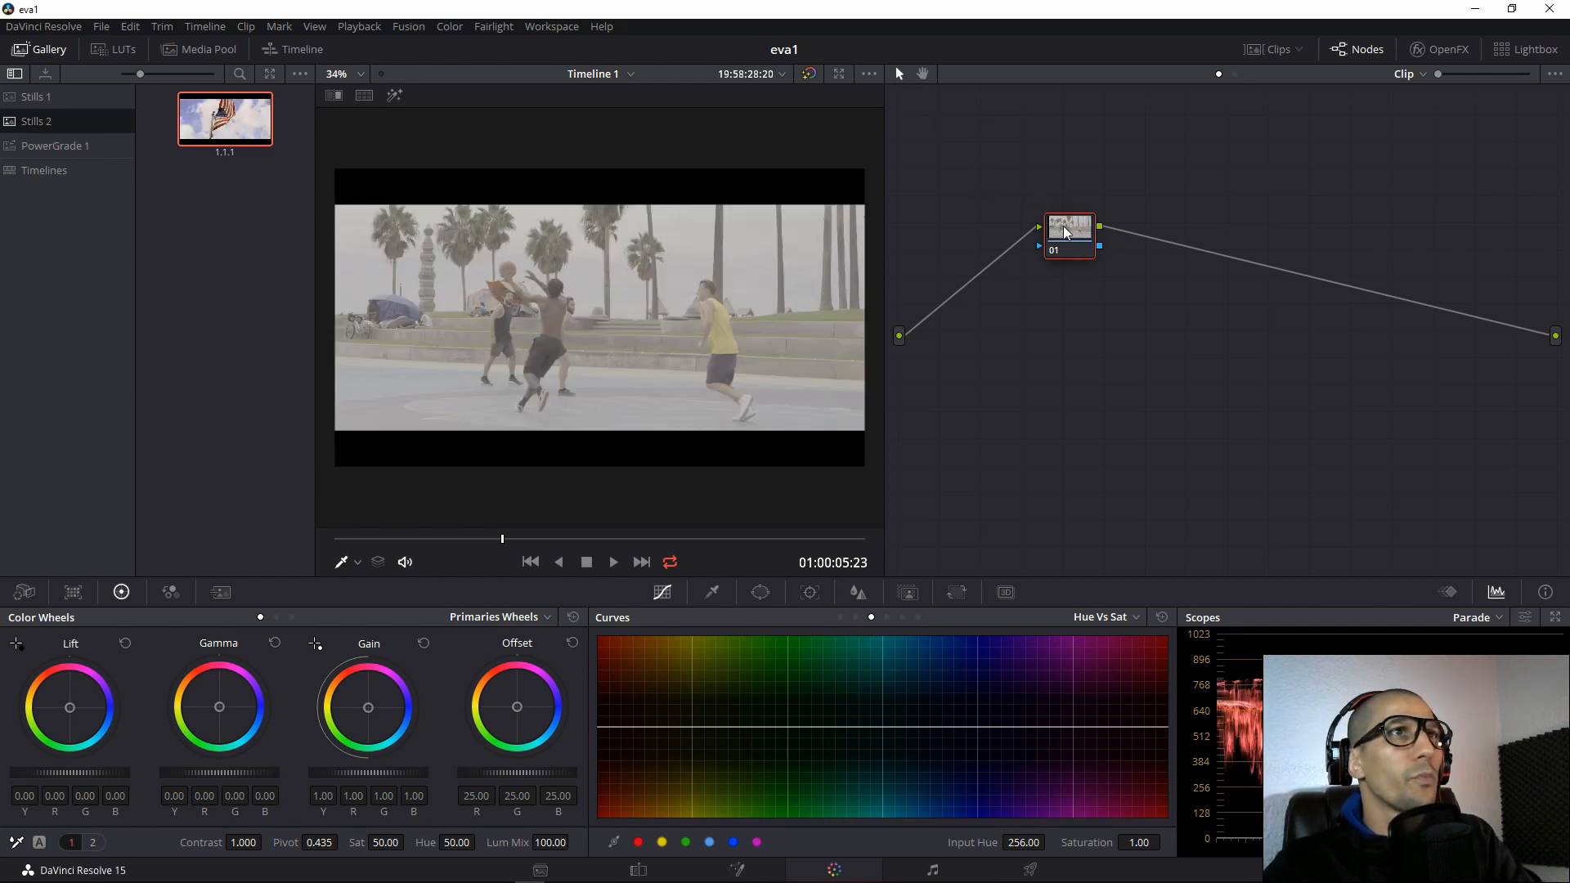
Shape a contrast S-curve on node 01 with linked custom curve channels, raising the highlights and lowering the shadows.
left_click_drag(1068, 237, 1067, 222)
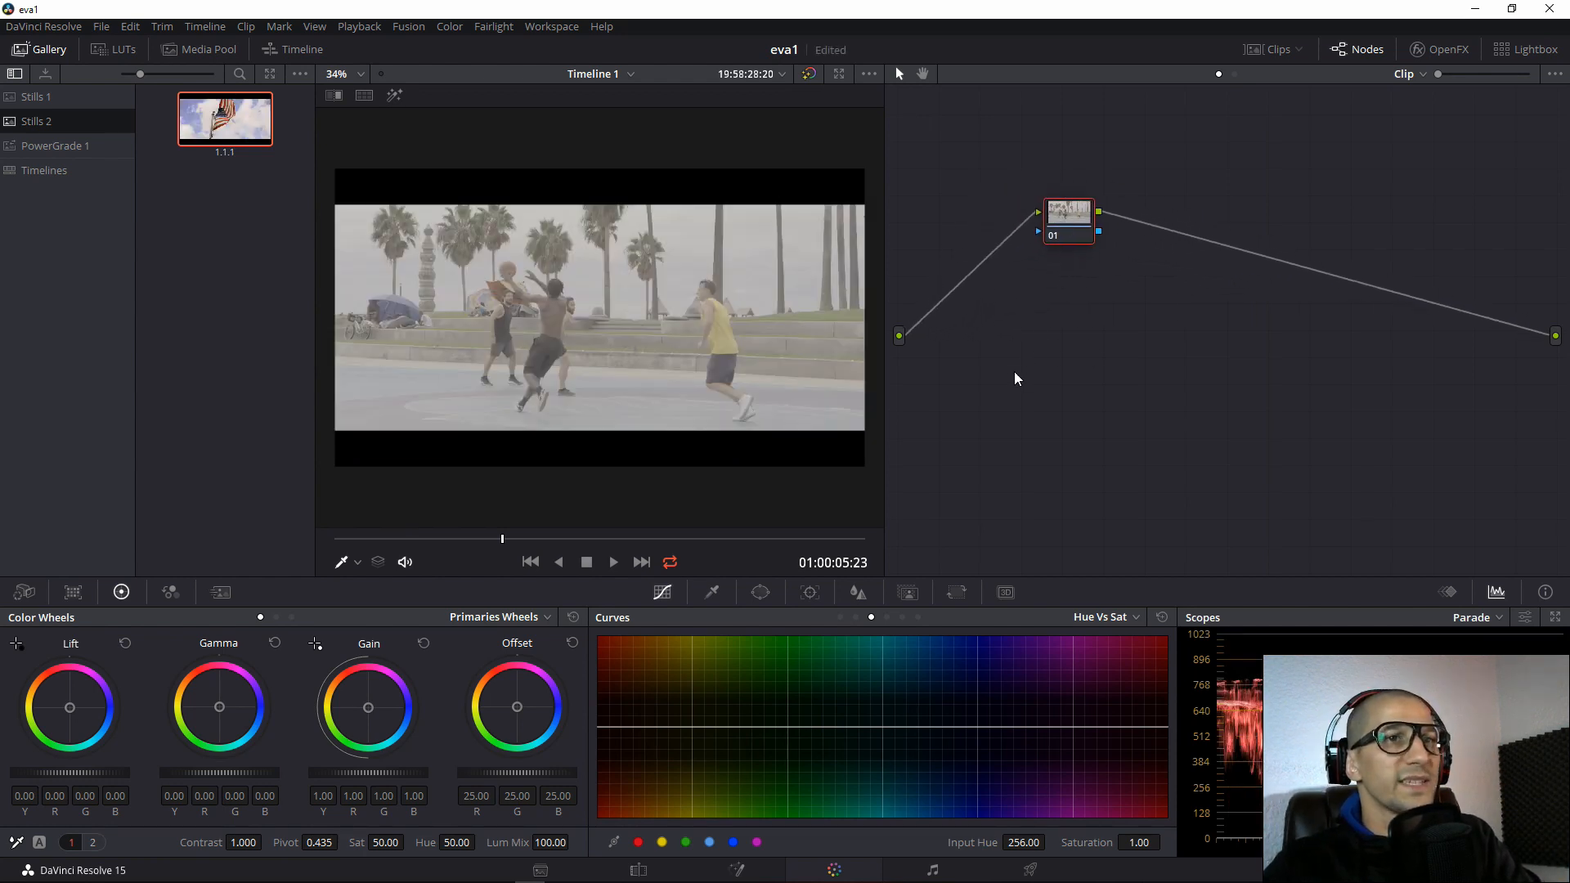
left_click(839, 617)
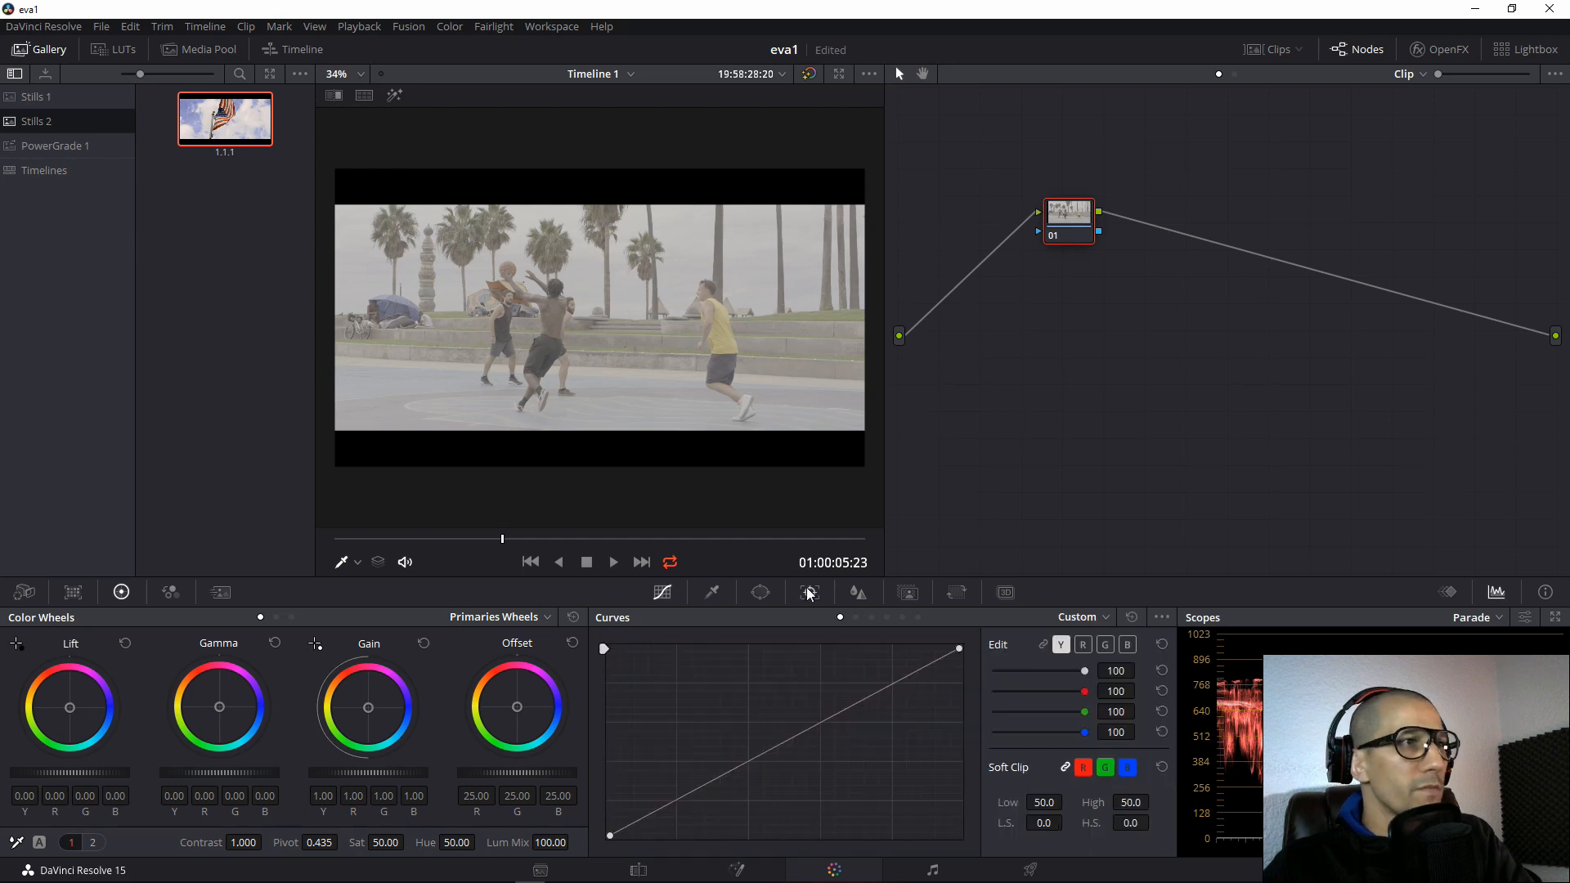
left_click(1045, 645)
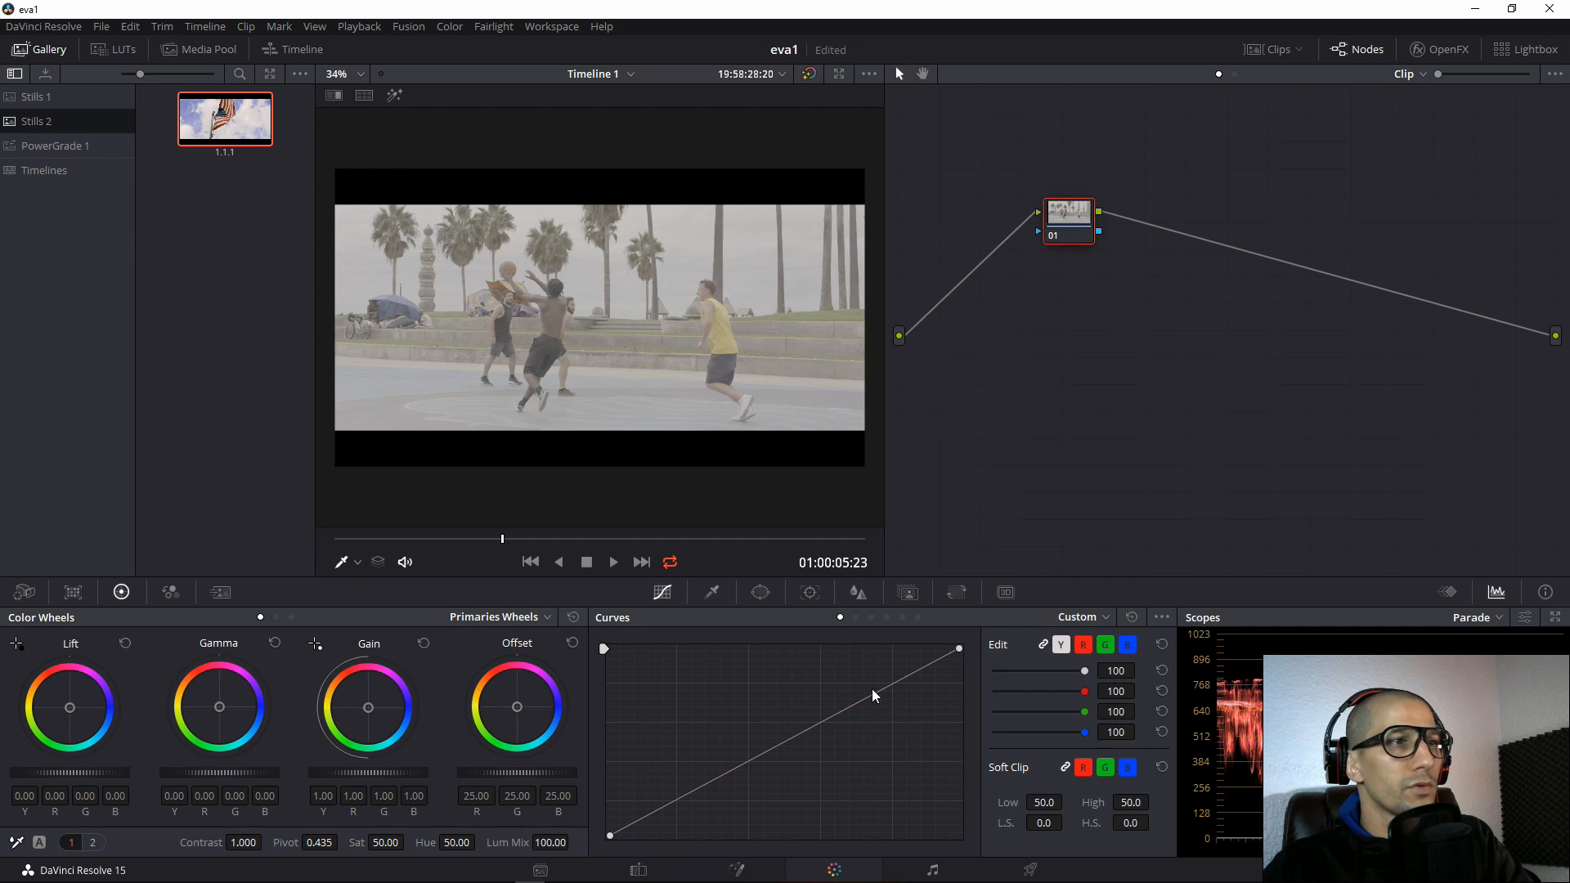
left_click_drag(870, 691, 848, 680)
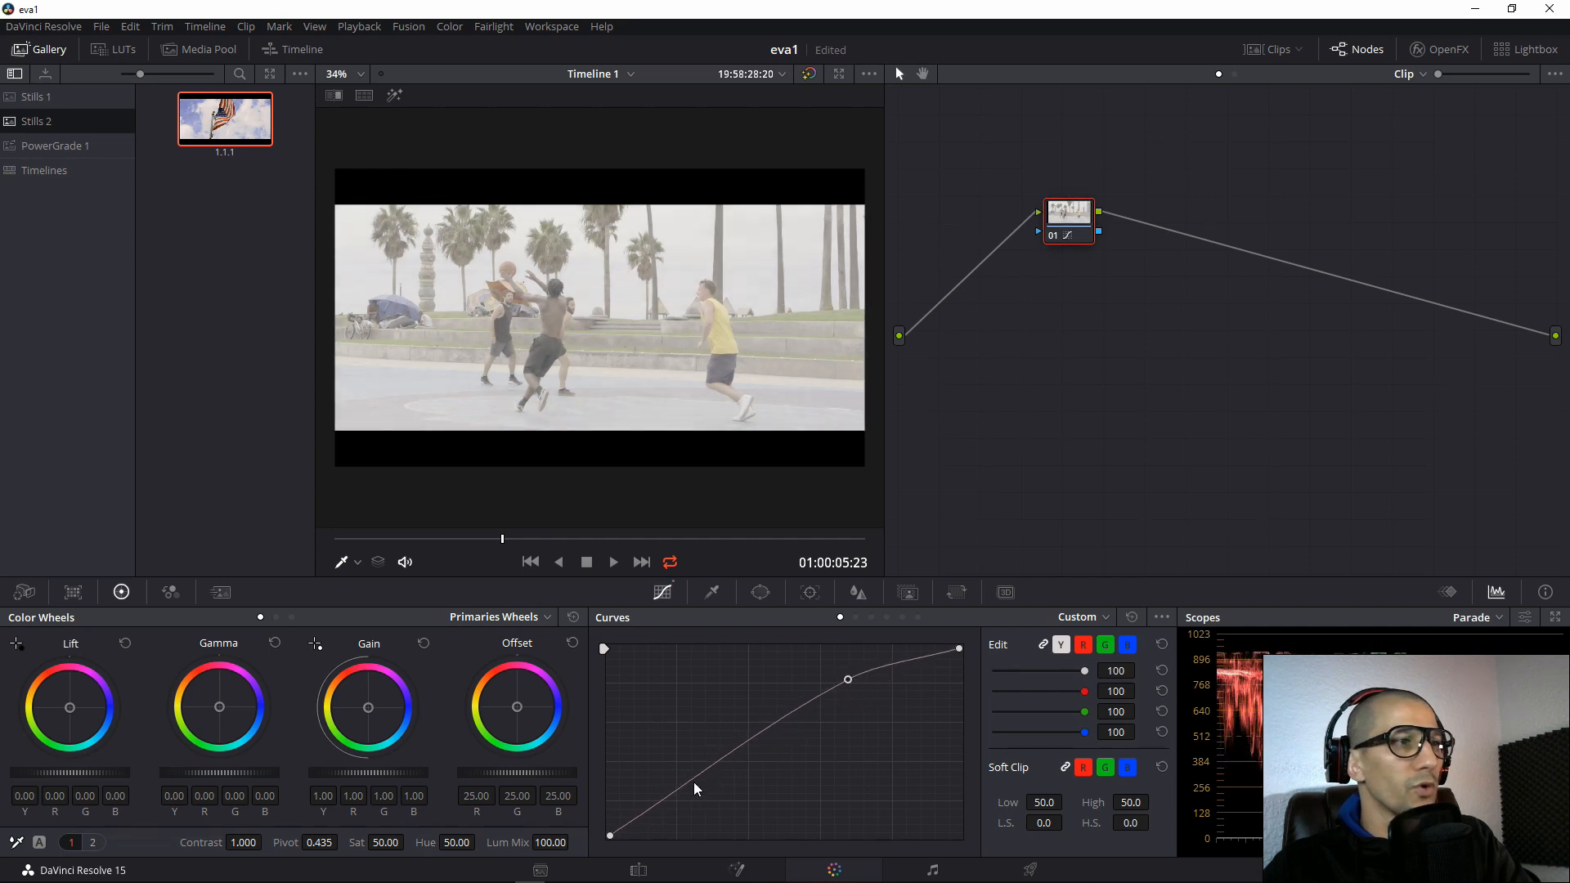
left_click_drag(693, 780, 749, 804)
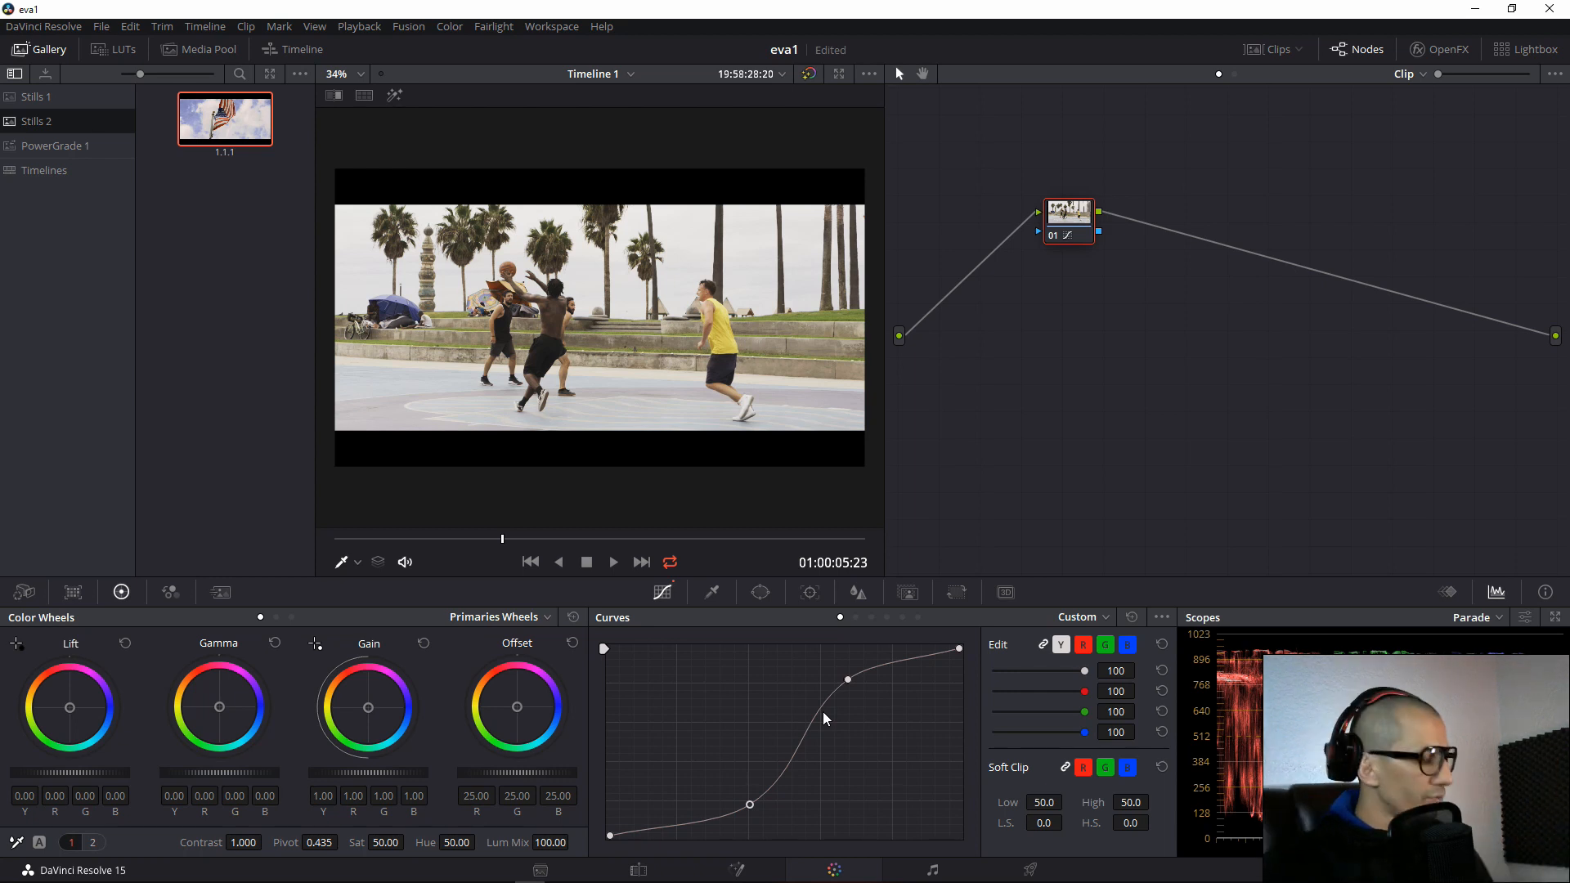
Play the graded basketball clip in full screen to review the contrast, and return to the normal view.
key("ctrl+f")
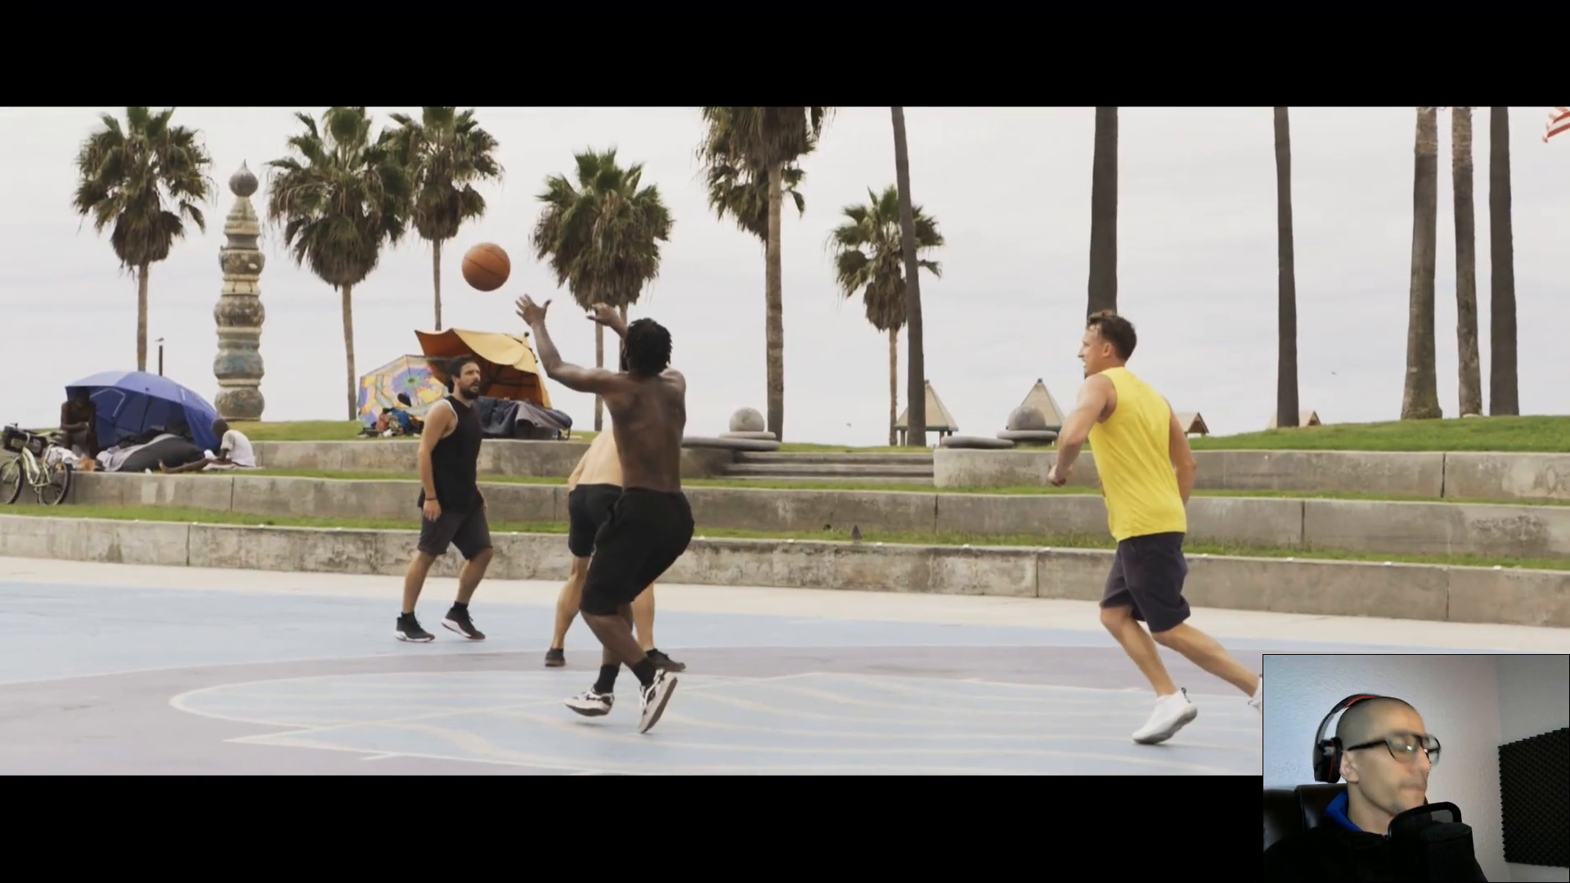
key("space")
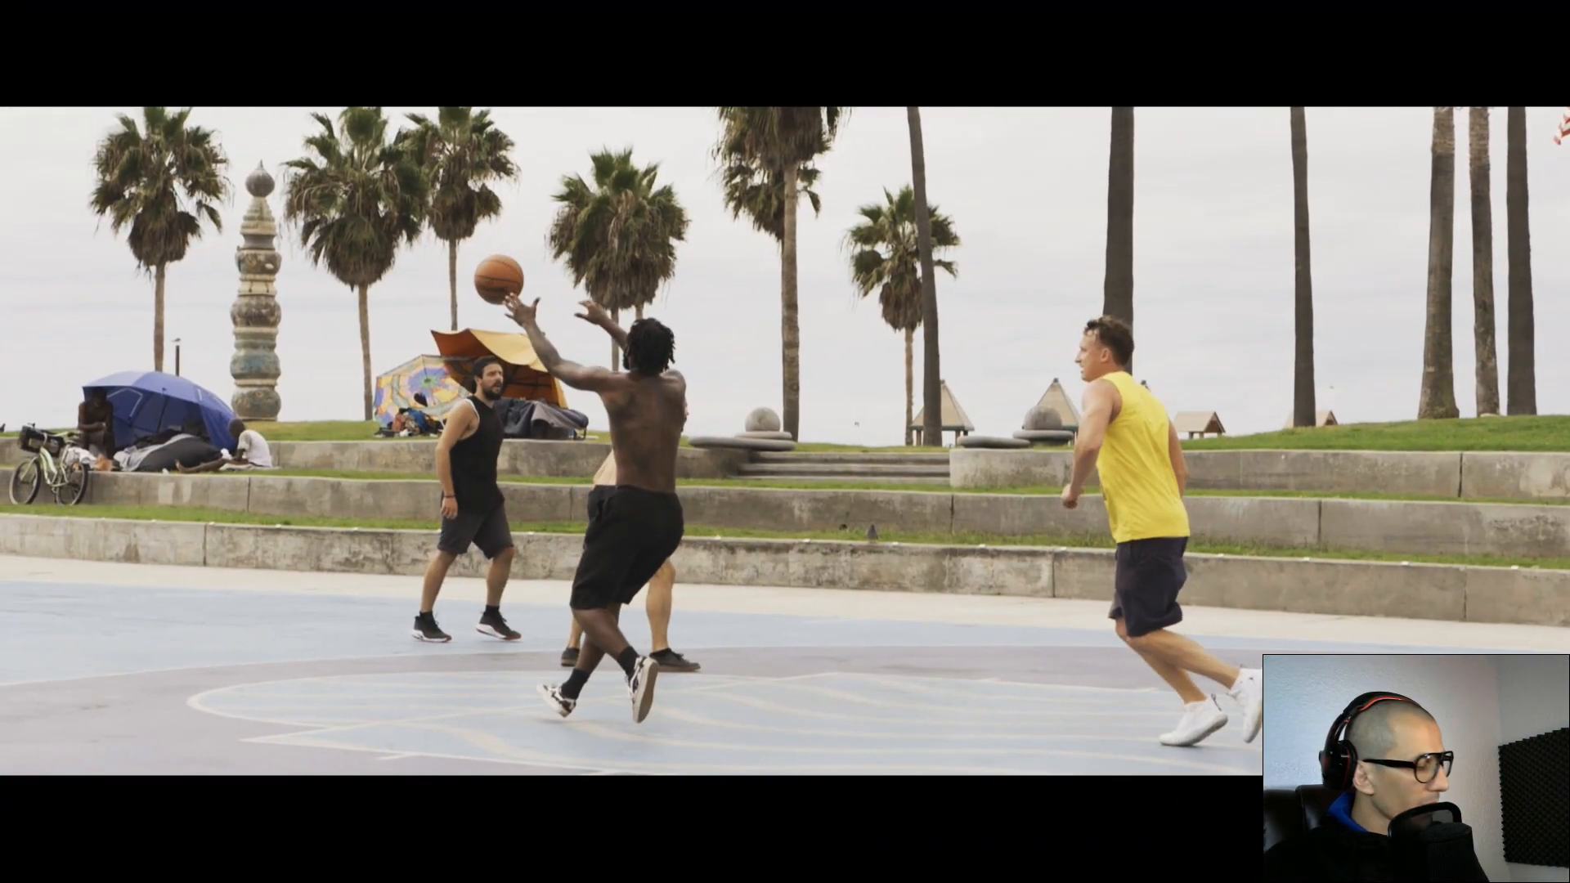
key("ctrl+f")
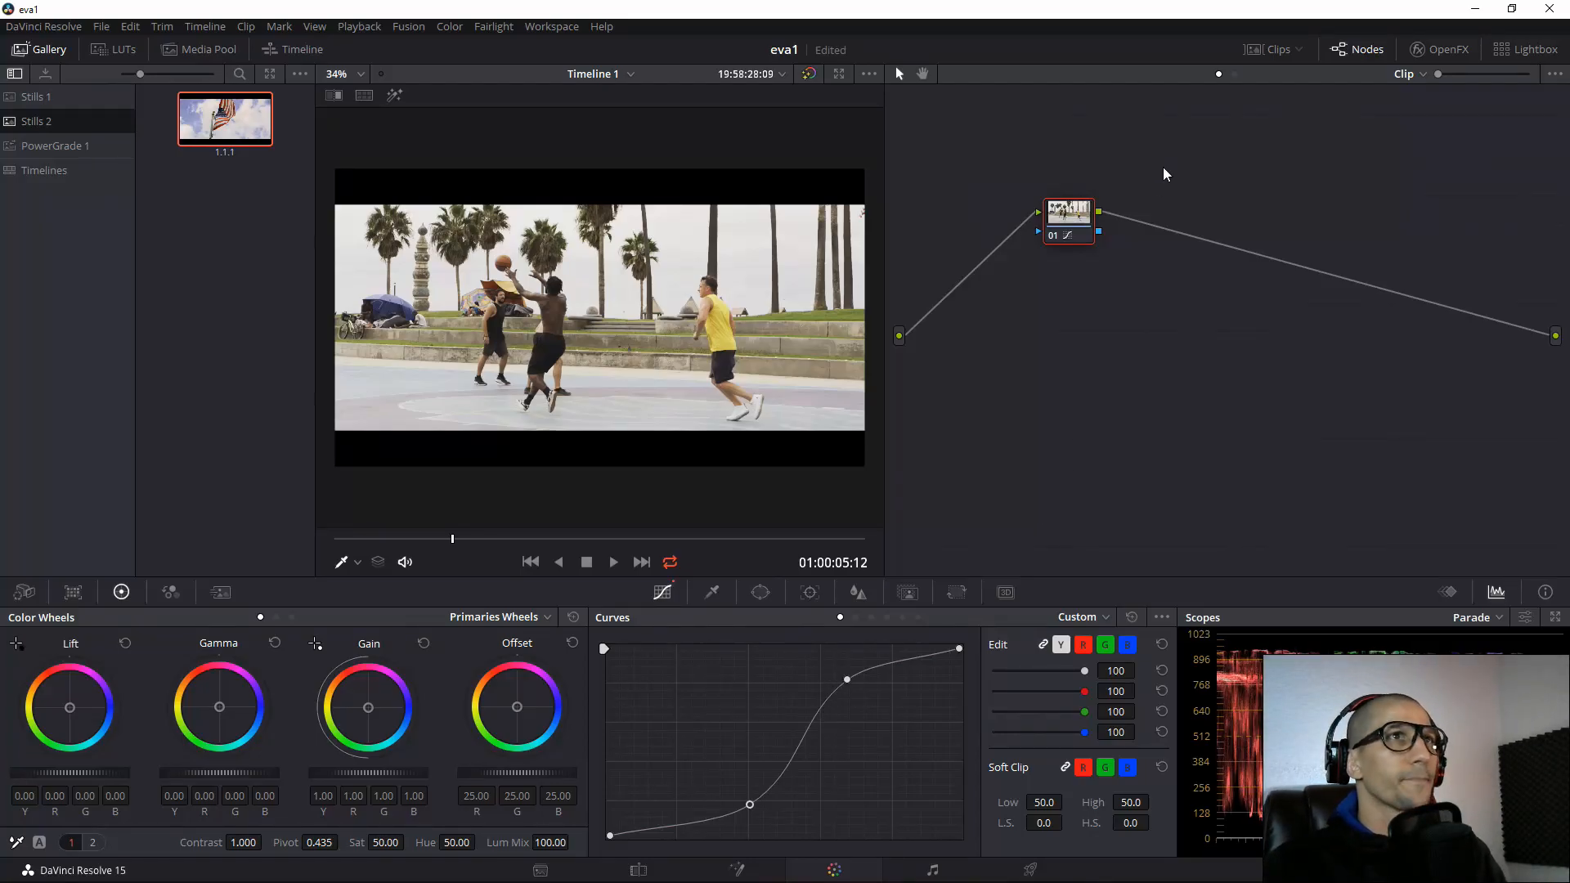
Grab a still of the curve-graded basketball frame and replace its curve node with a fresh serial node.
right_click(720, 267)
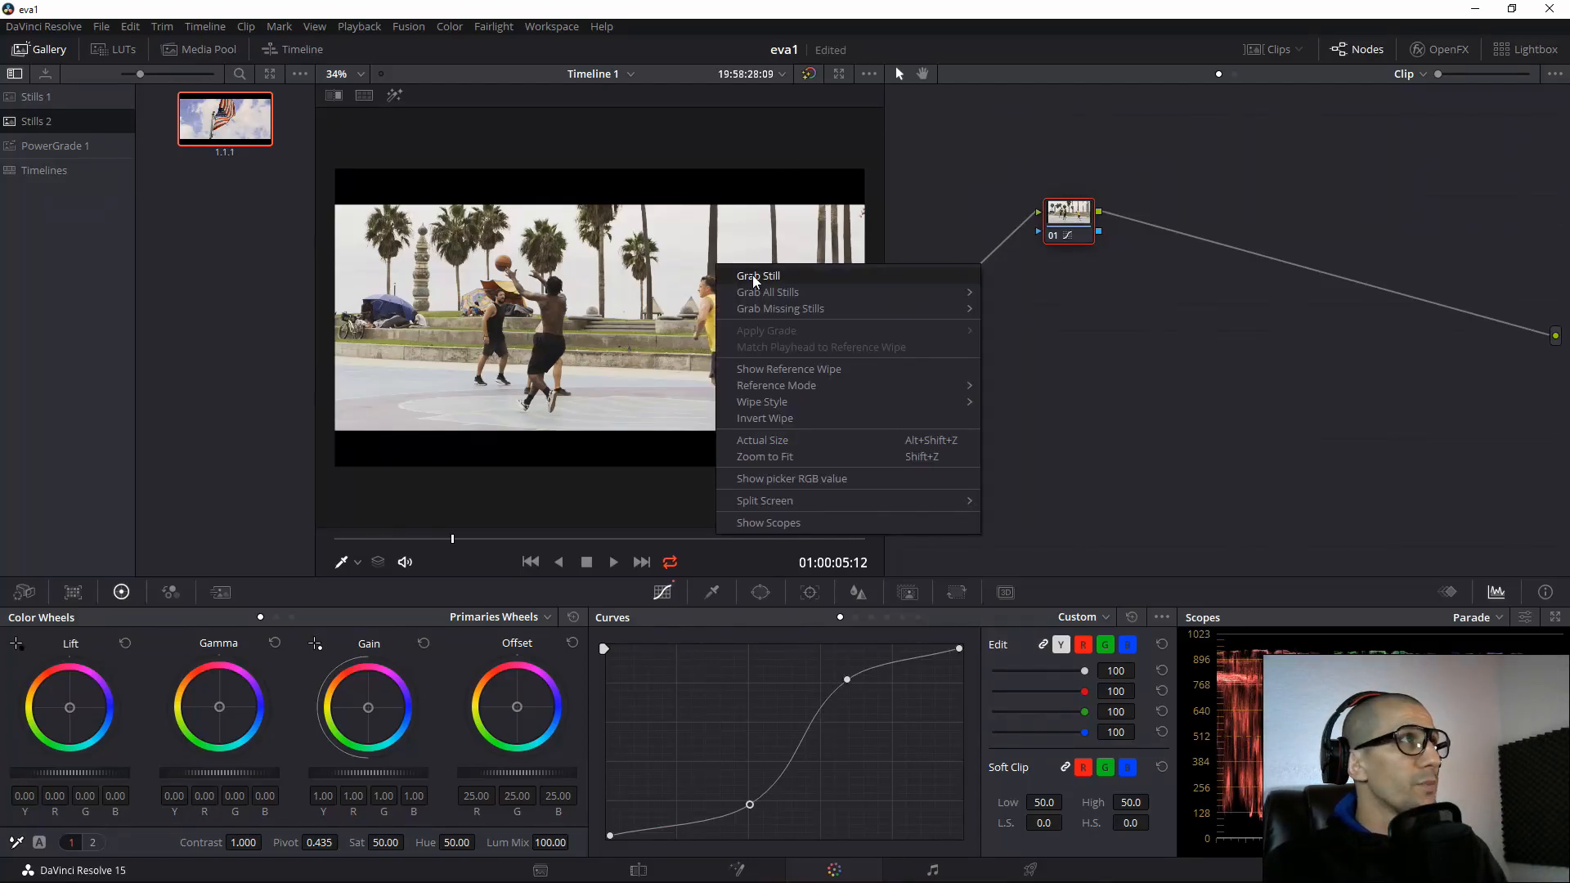
left_click(740, 277)
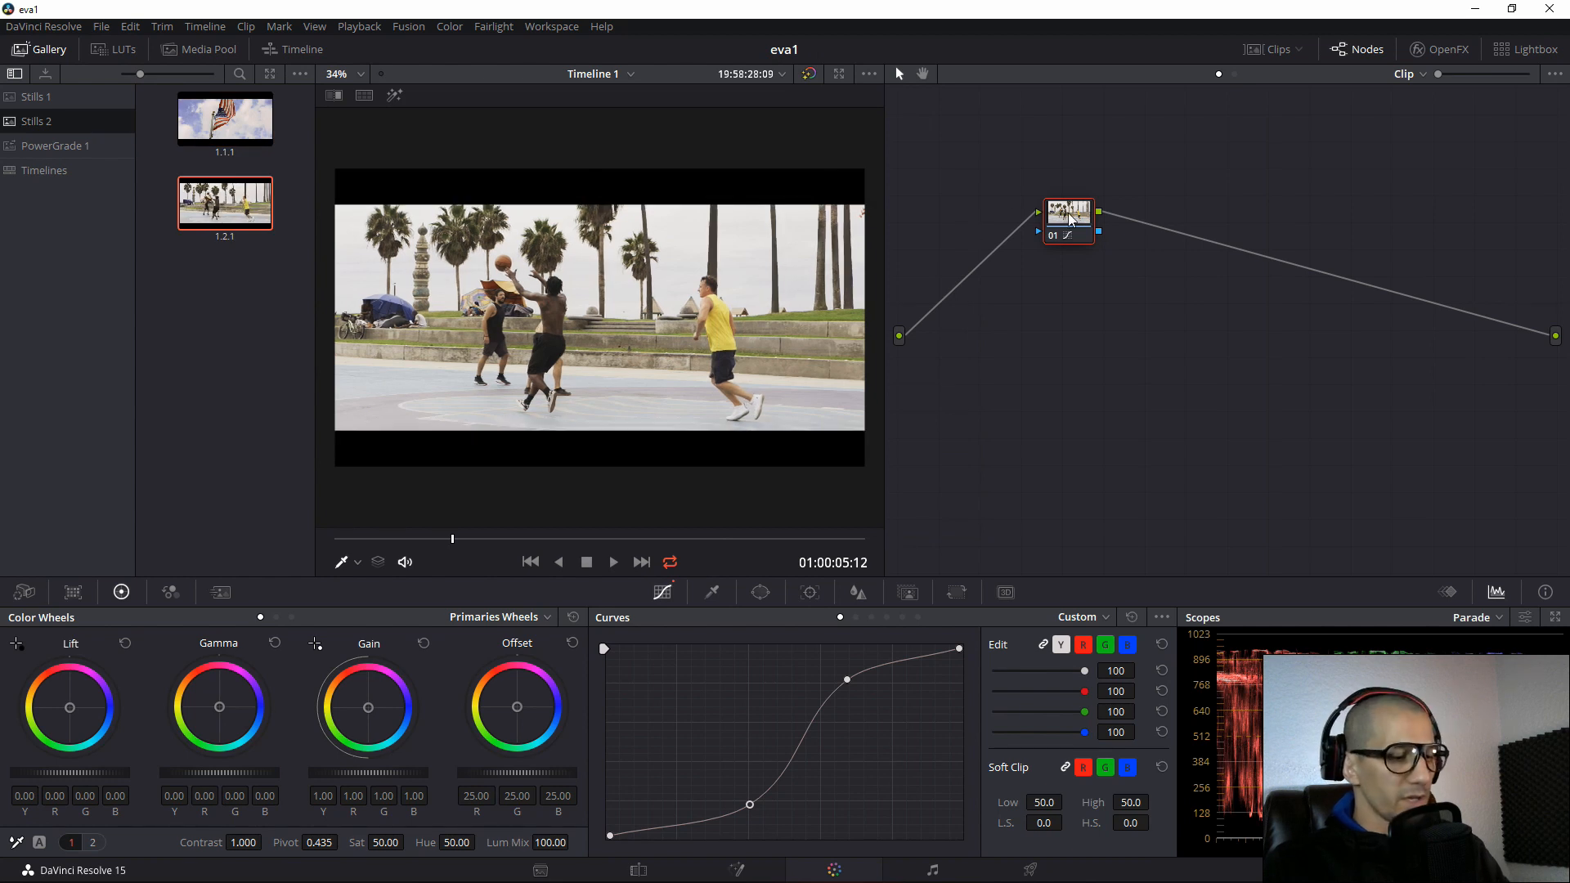
key("Delete")
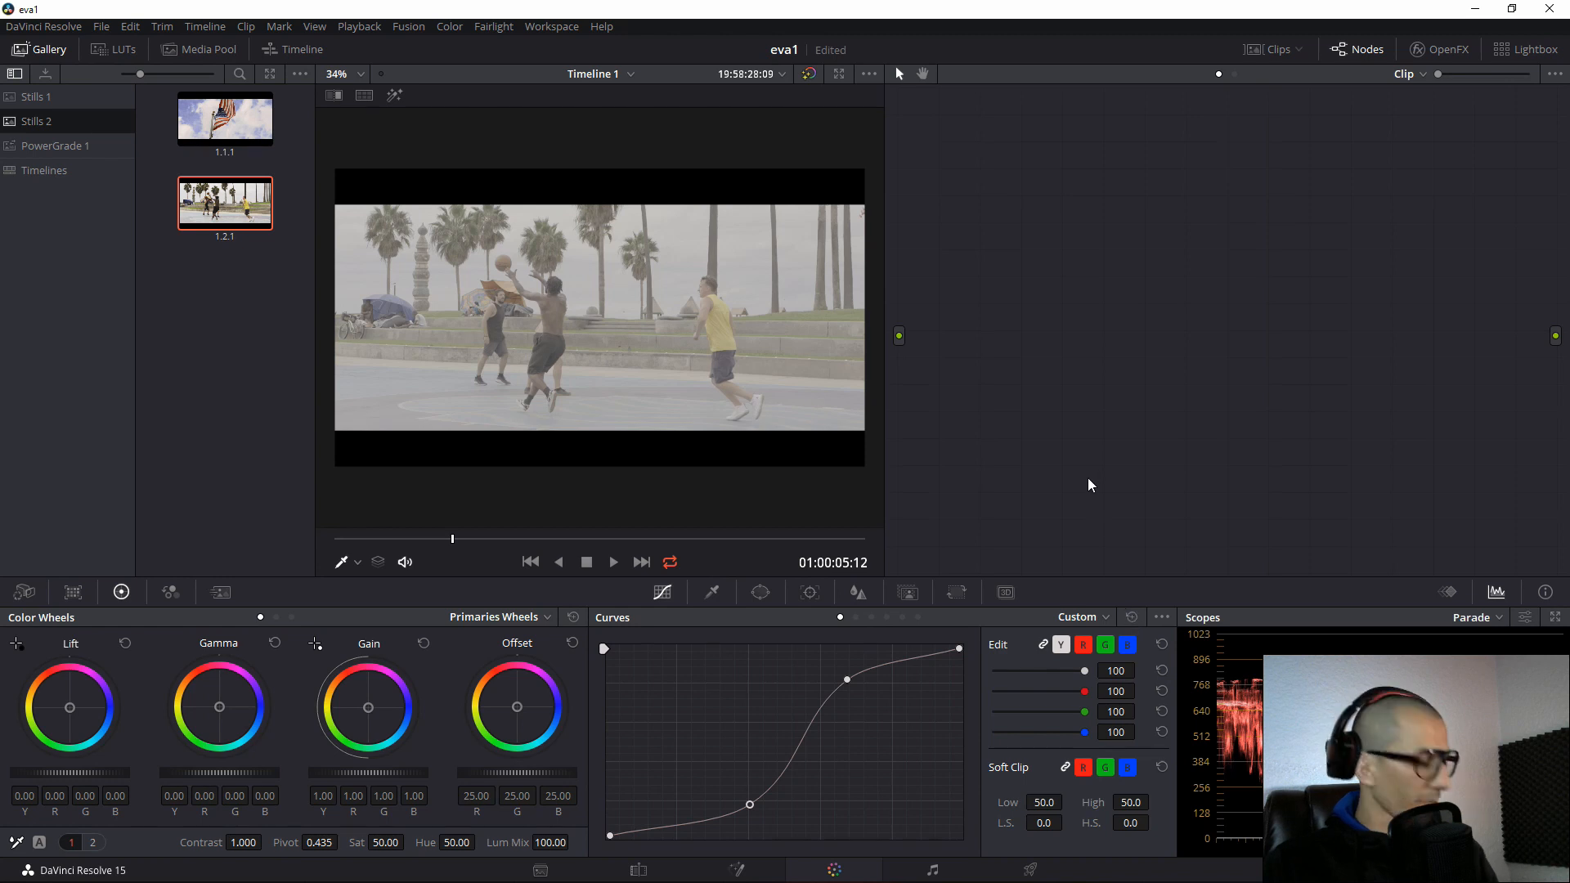
key("alt+s")
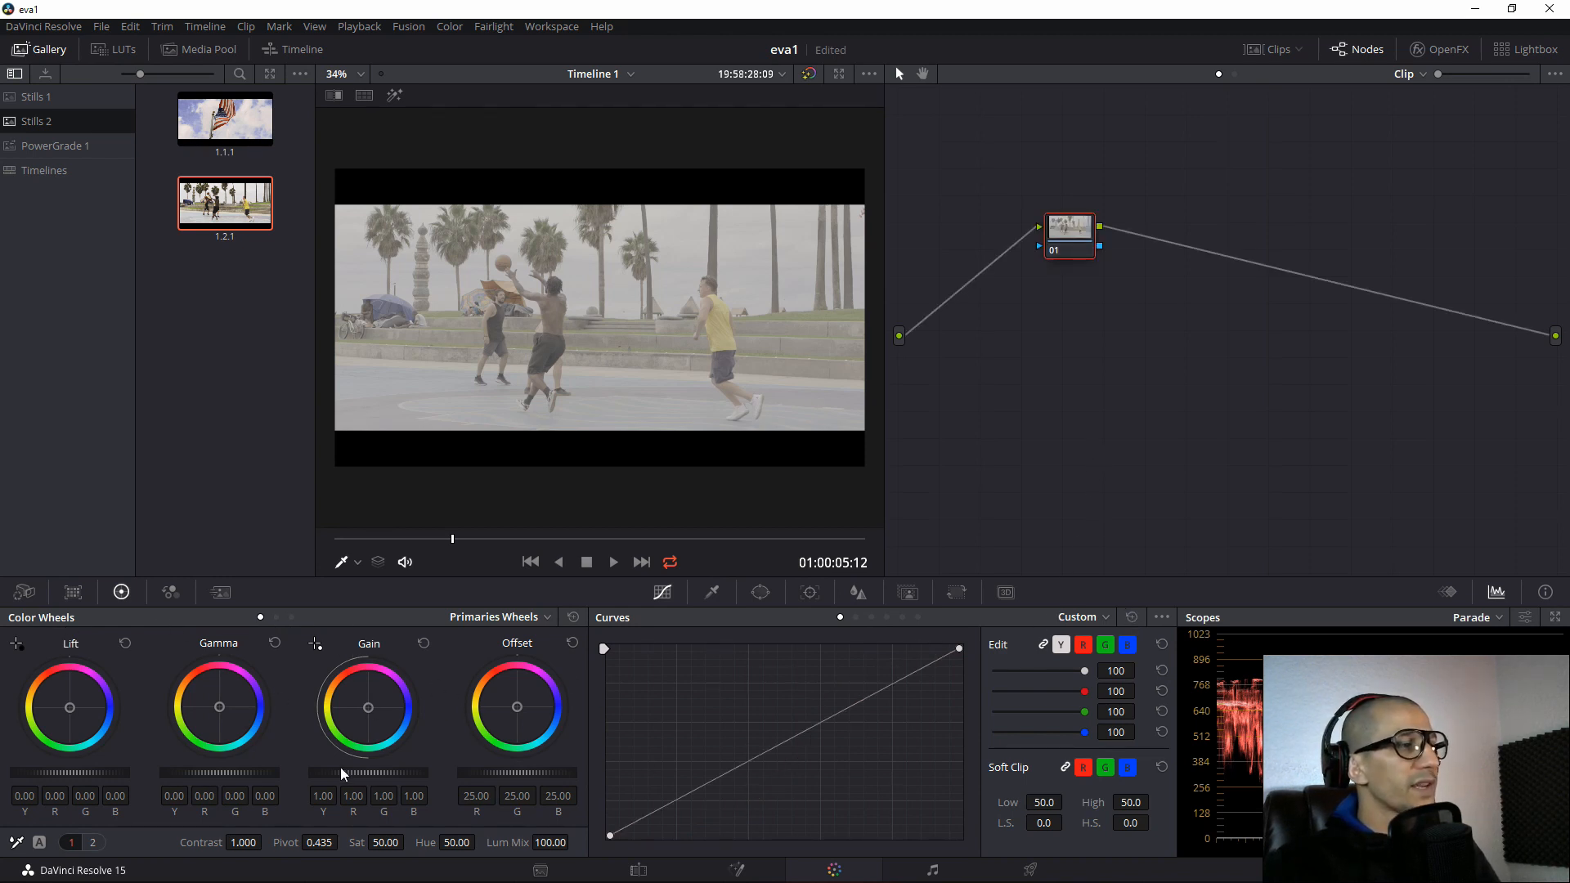
Balance the new node's contrast with the primaries wheels: Lift -0.18, Gamma -0.11 and Gain 1.27.
left_click_drag(356, 774, 374, 775)
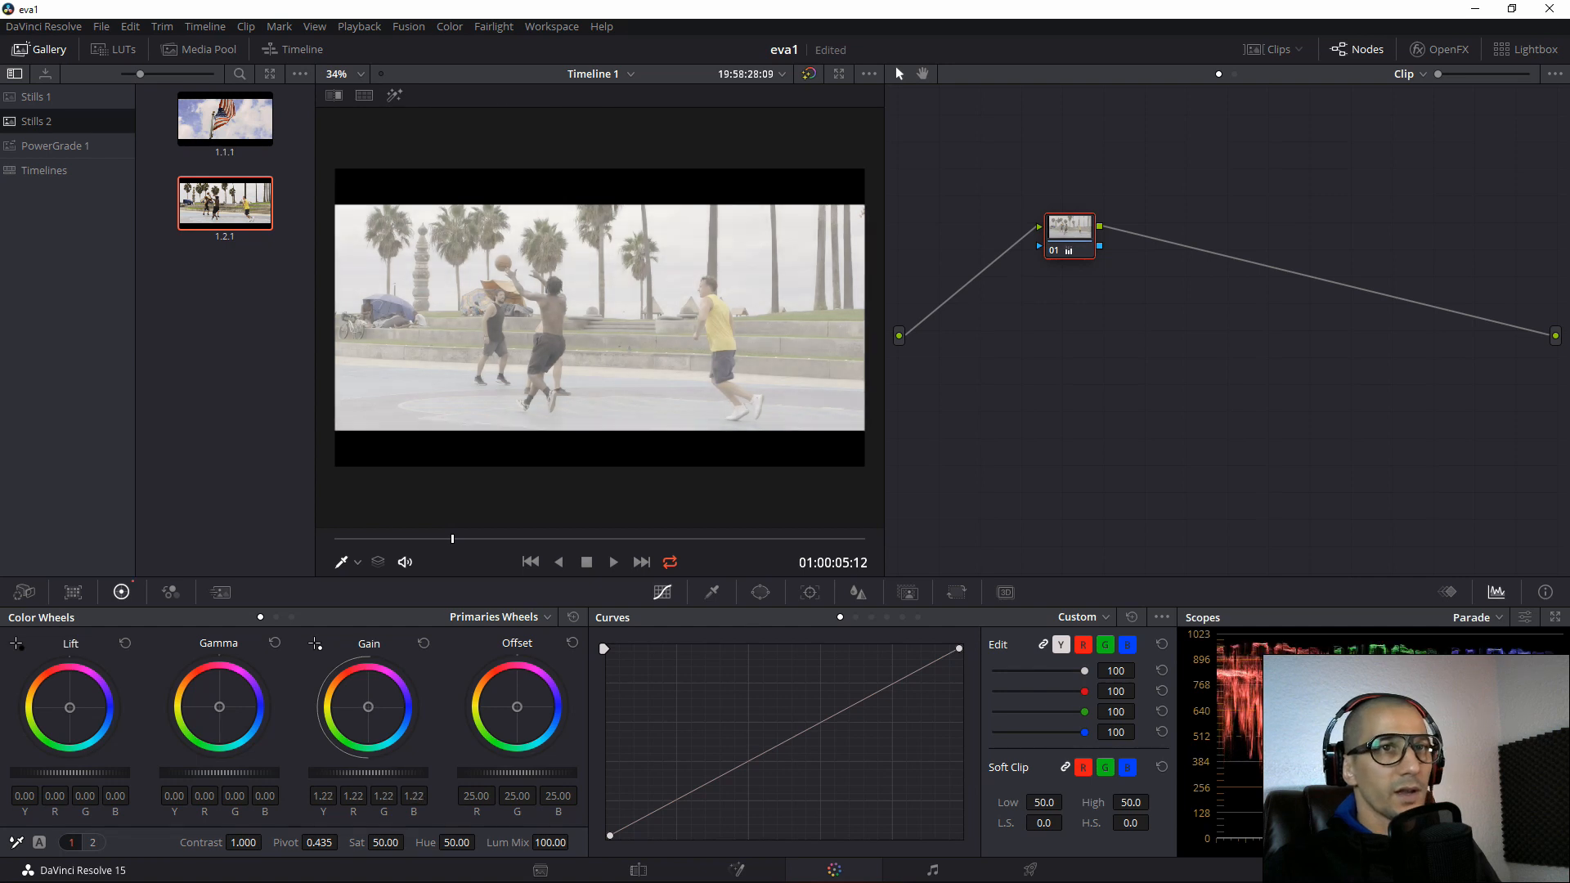
left_click_drag(122, 772, 96, 771)
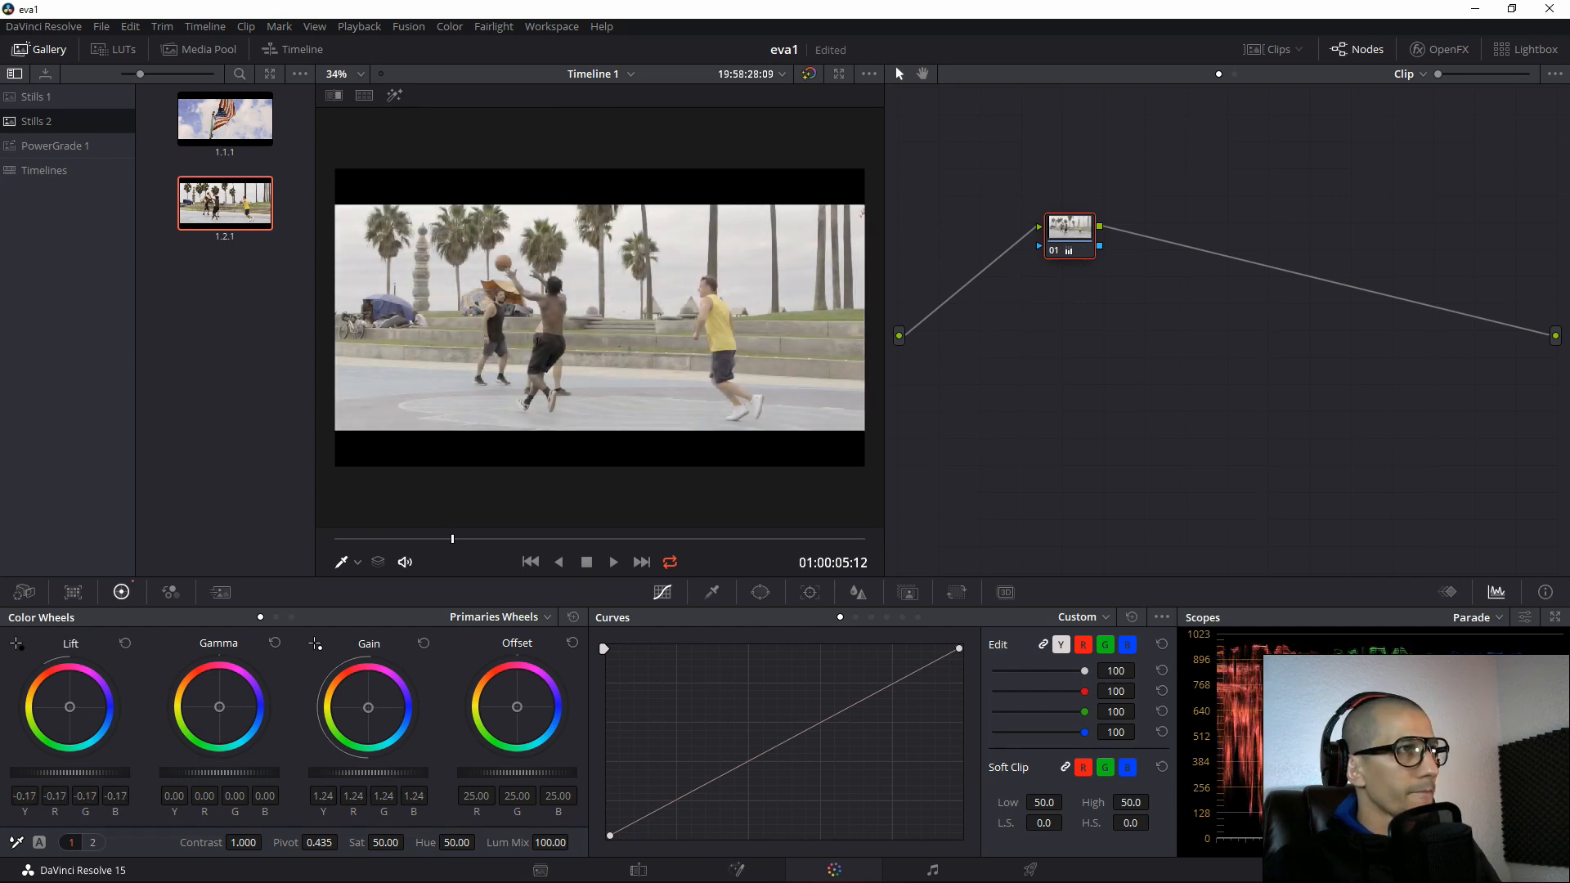
left_click_drag(240, 774, 224, 774)
left_click_drag(356, 772, 368, 772)
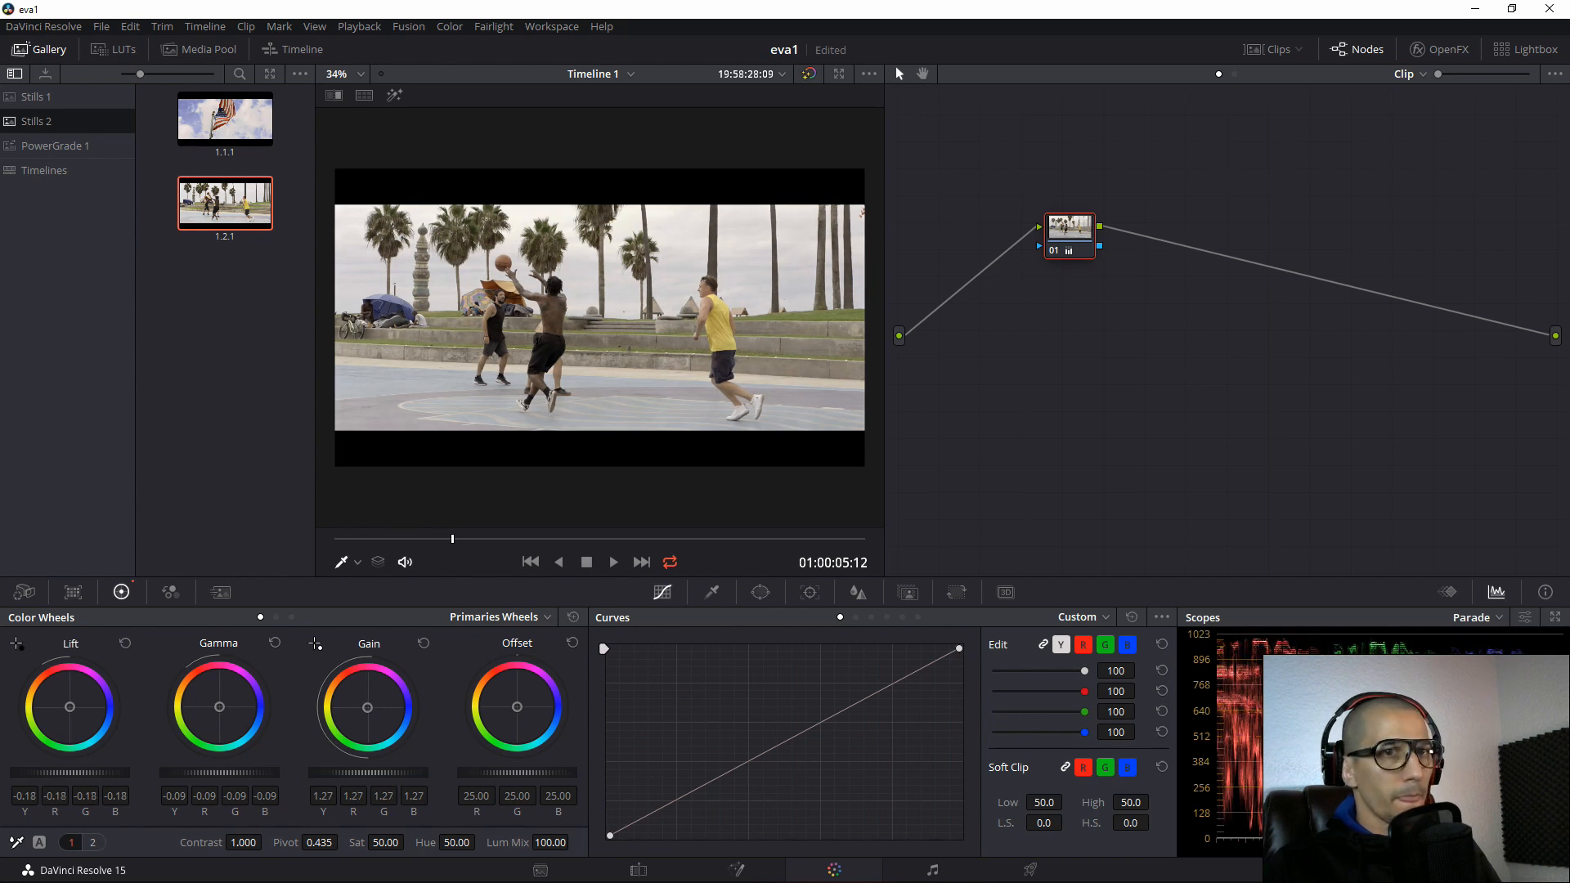
left_click_drag(108, 771, 105, 772)
left_click_drag(224, 773, 220, 774)
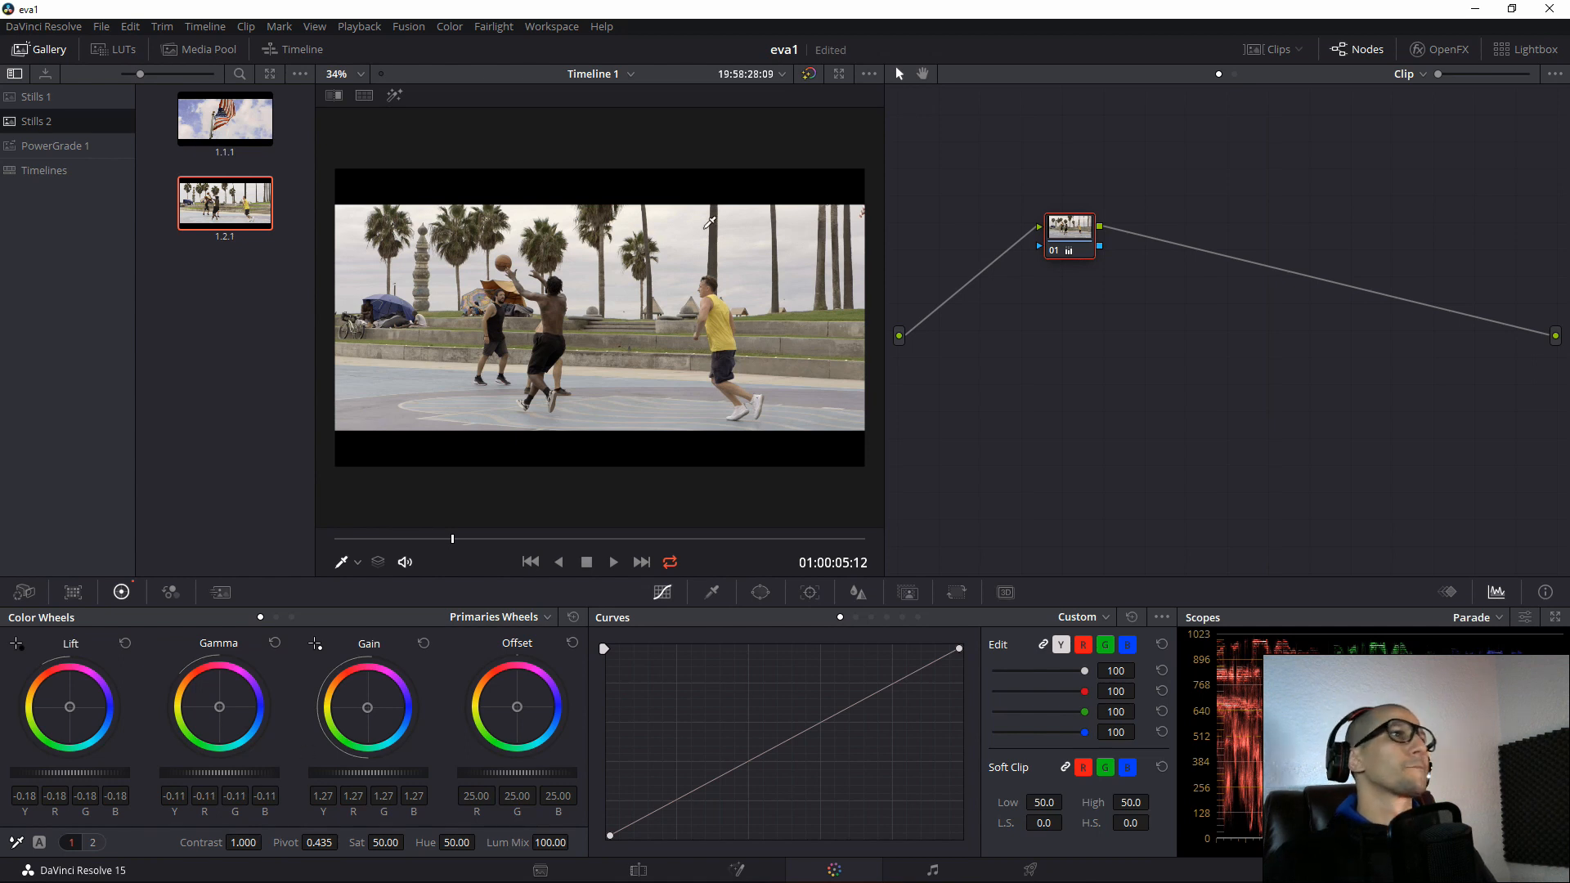
right_click(649, 300)
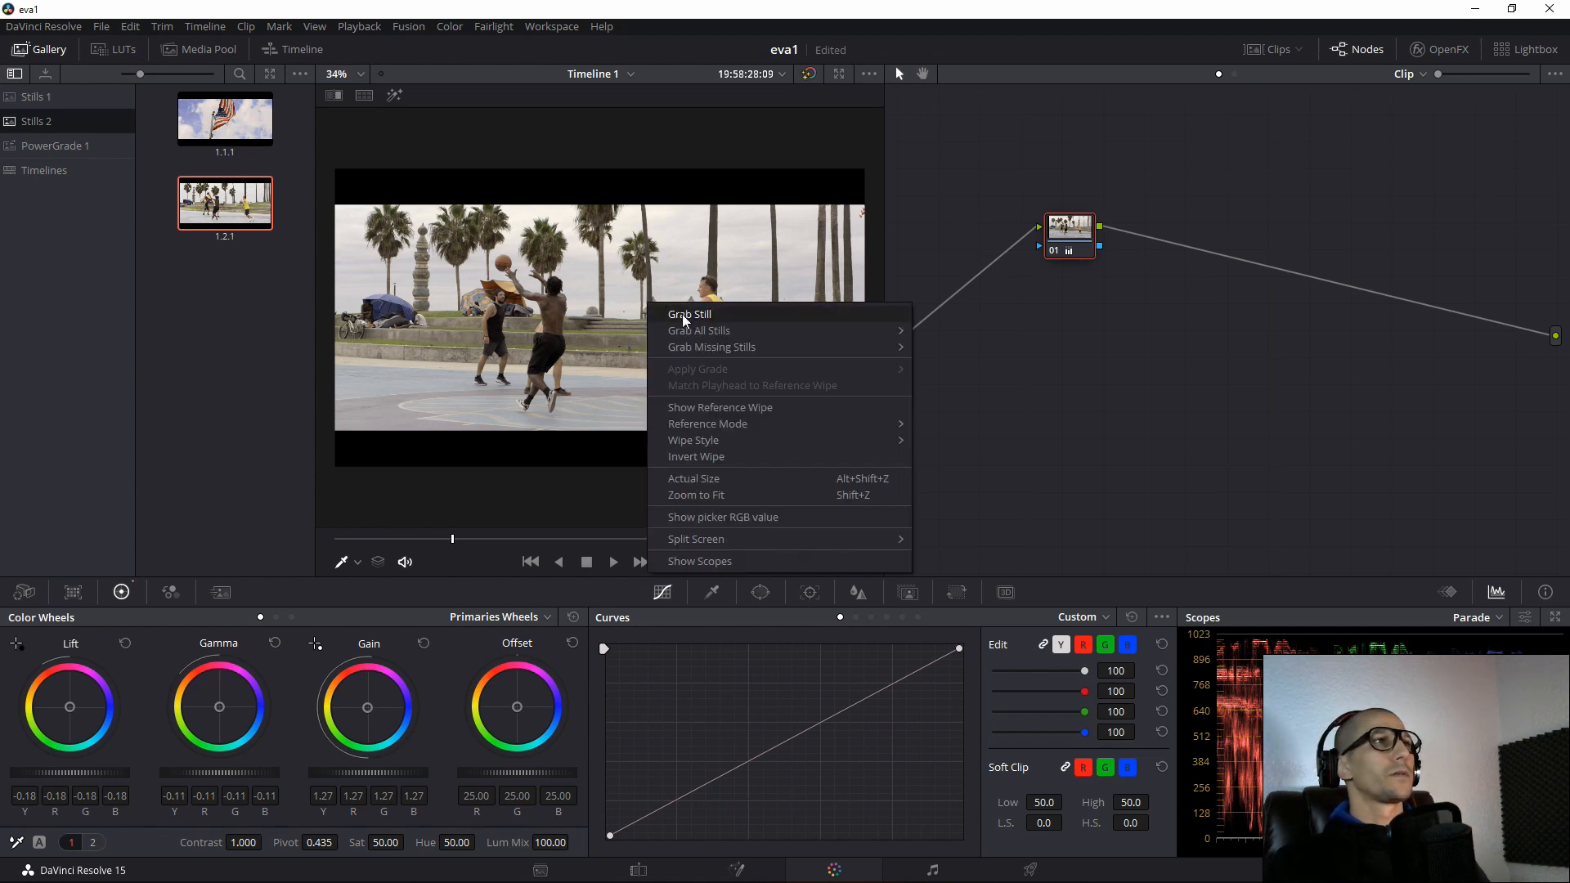
left_click(1136, 345)
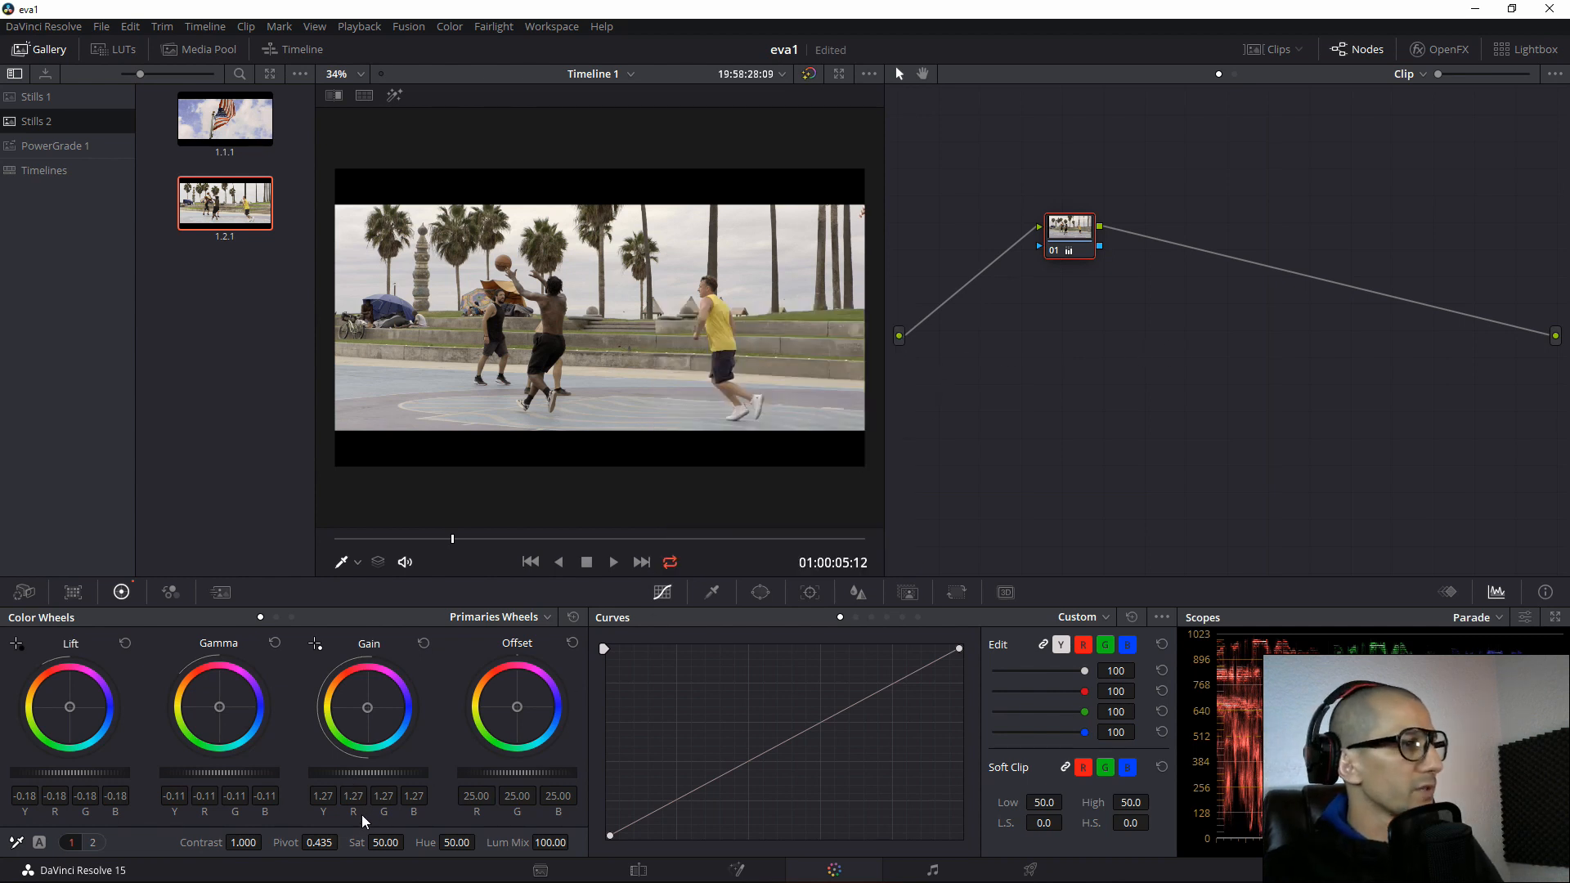
Add a second serial node and set its saturation to 58.80.
key("alt+s")
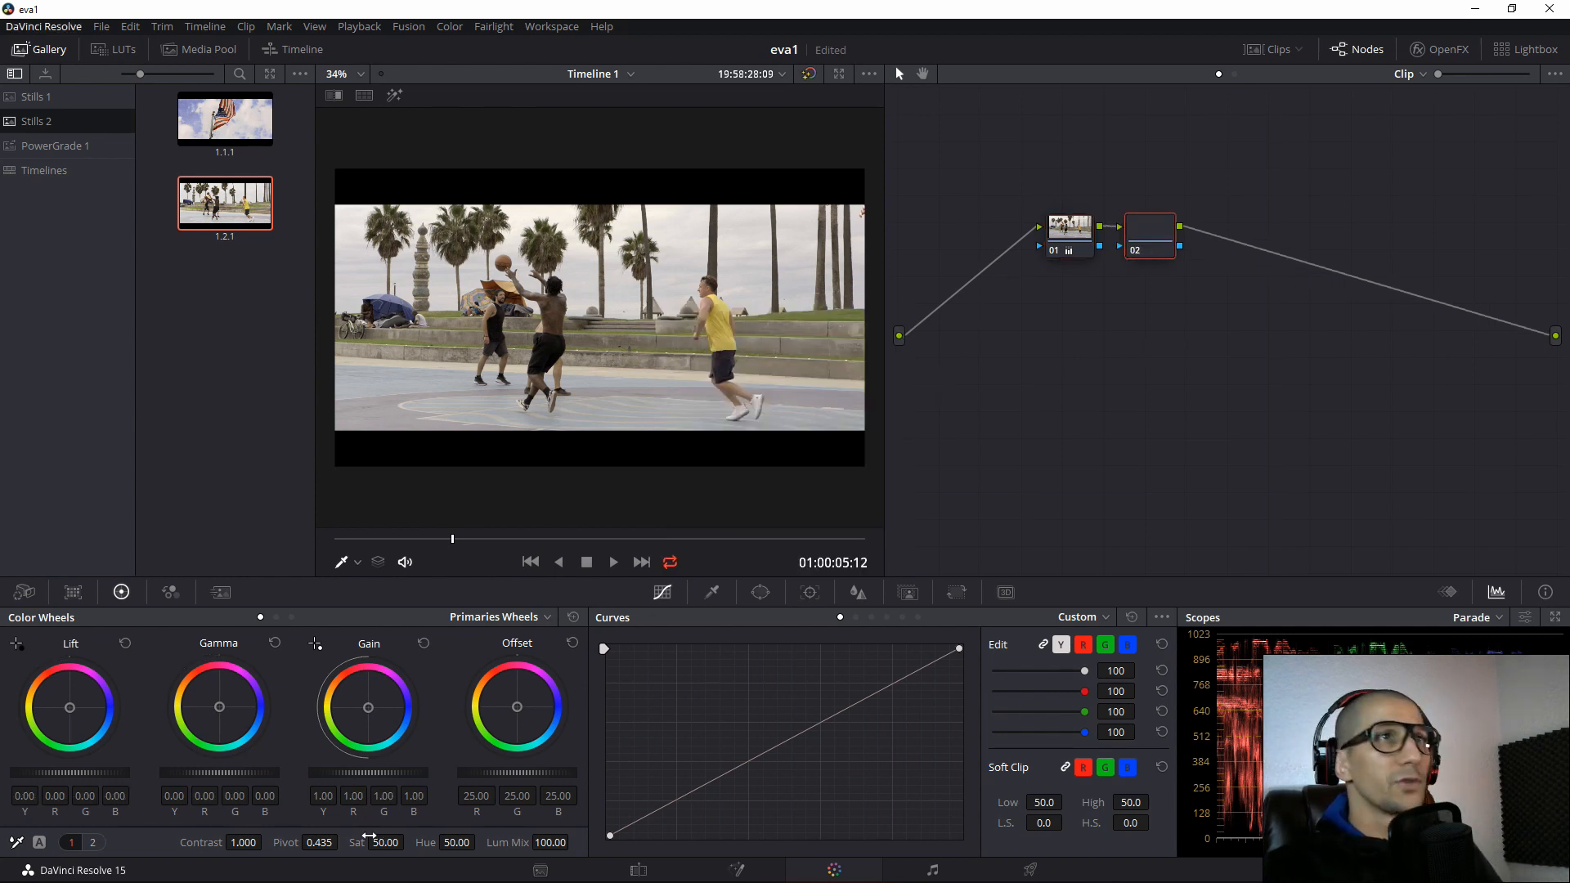
left_click_drag(369, 843, 409, 842)
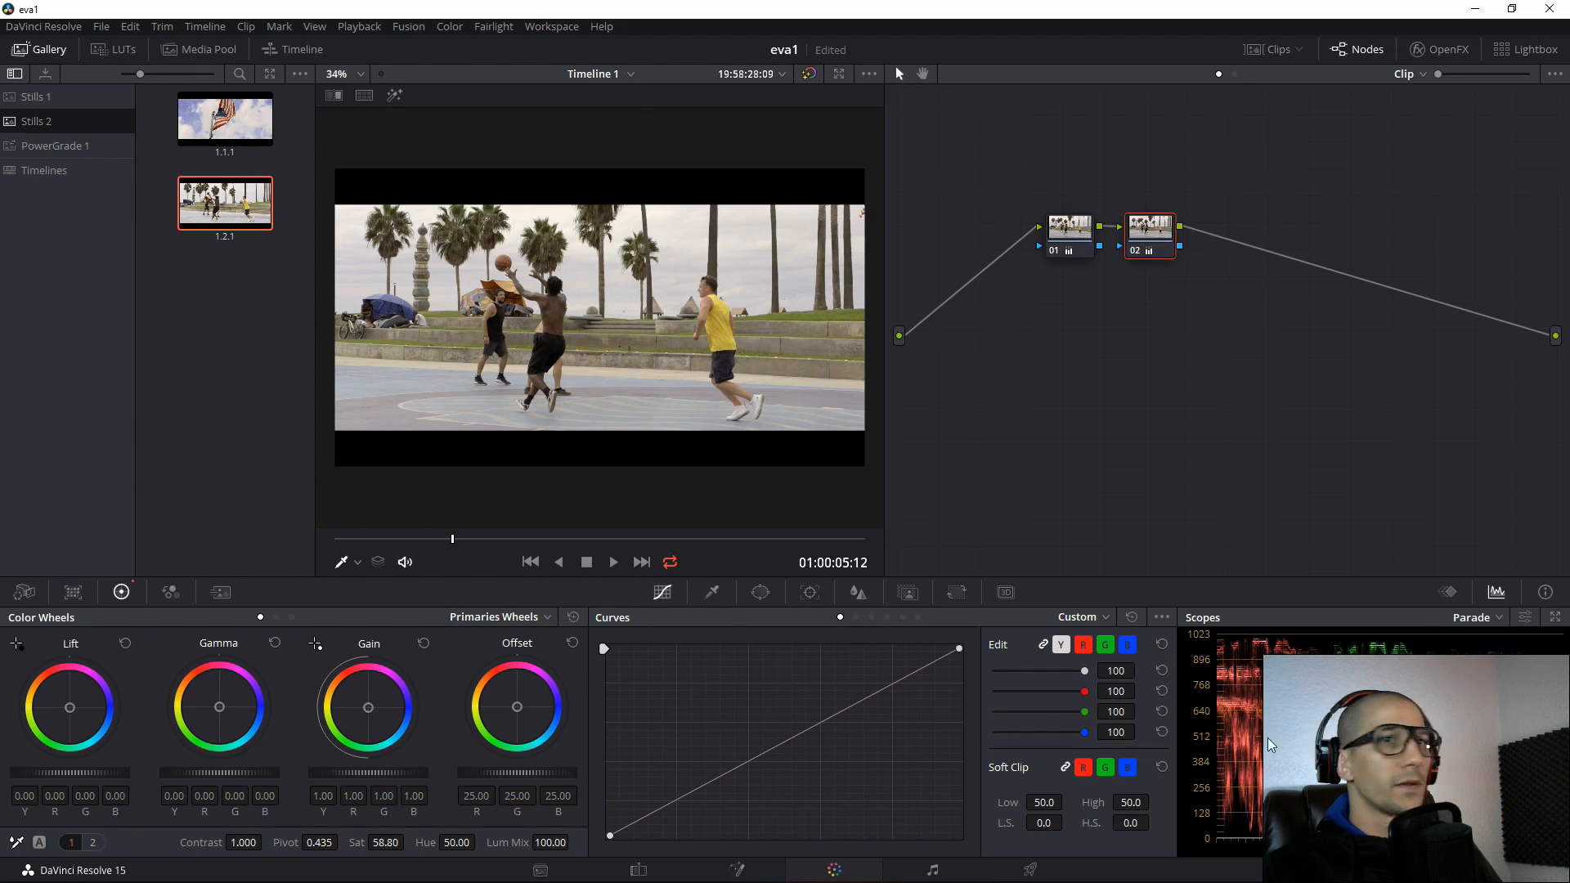
Switch the scopes to Vectorscope and set the second node's saturation to 61.80.
left_click(1501, 618)
left_click(1490, 683)
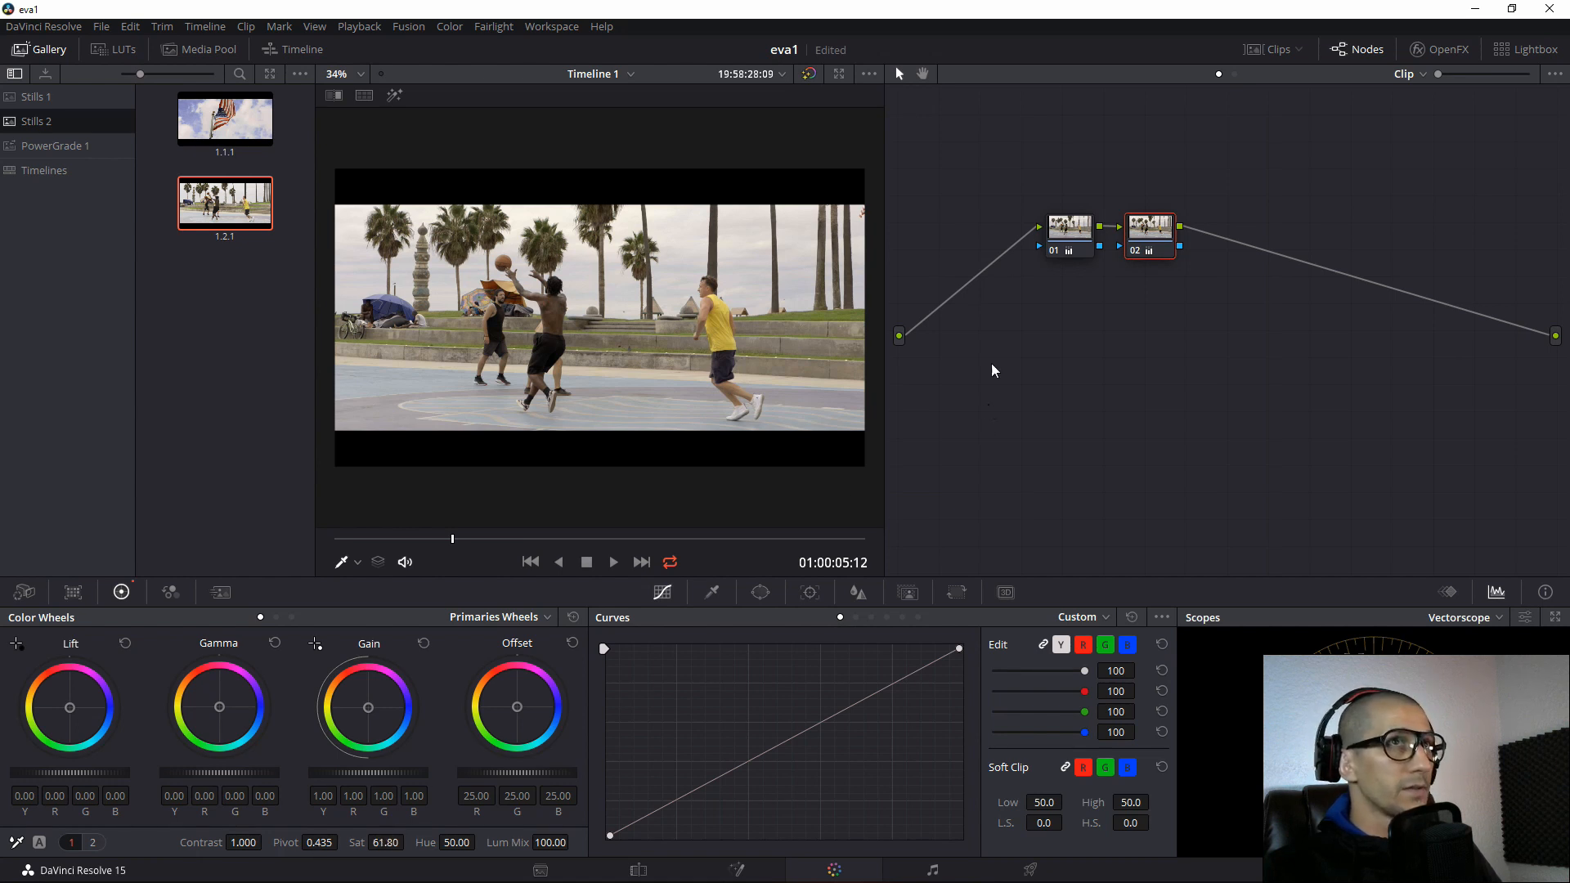
Add a third serial node, raise its contrast to 1.108 and set the scopes back to Parade.
key("alt+s")
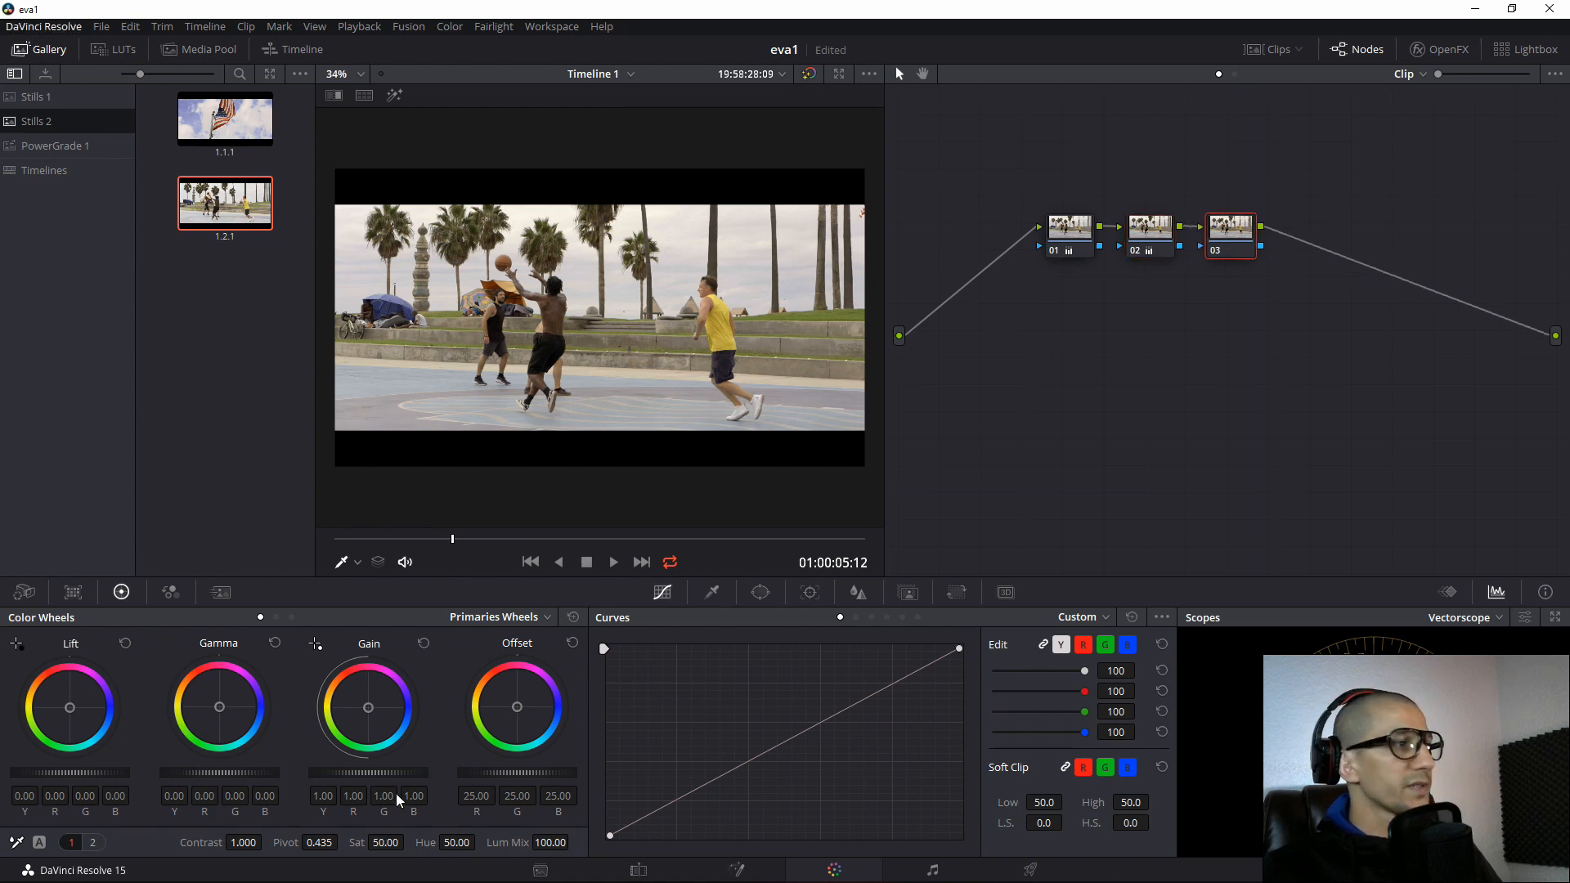
left_click_drag(249, 837, 267, 841)
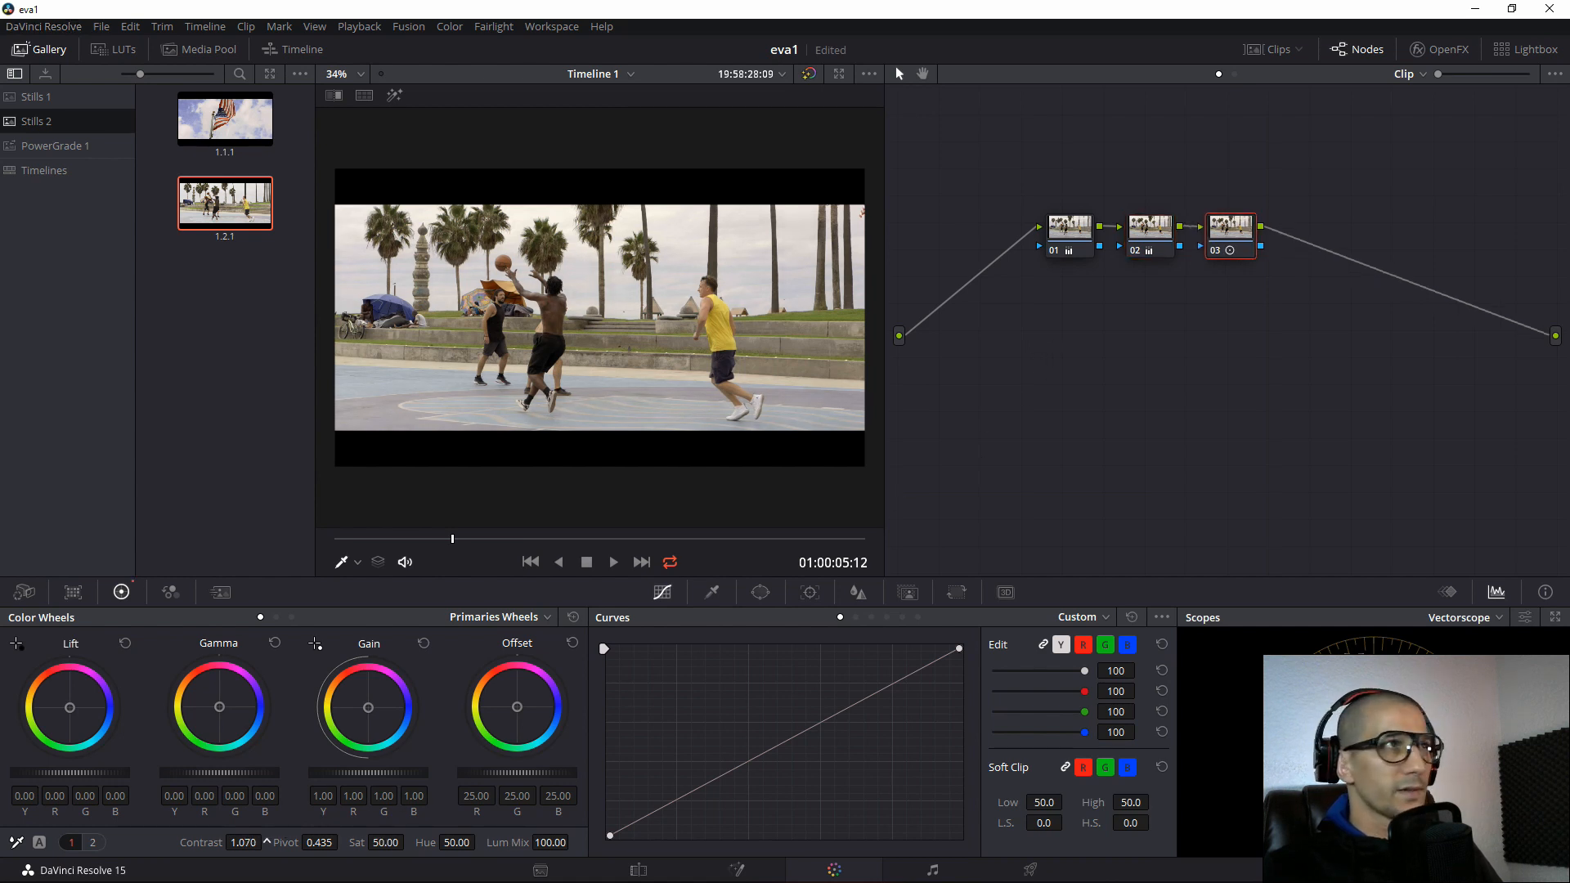
left_click(1468, 618)
left_click(1471, 643)
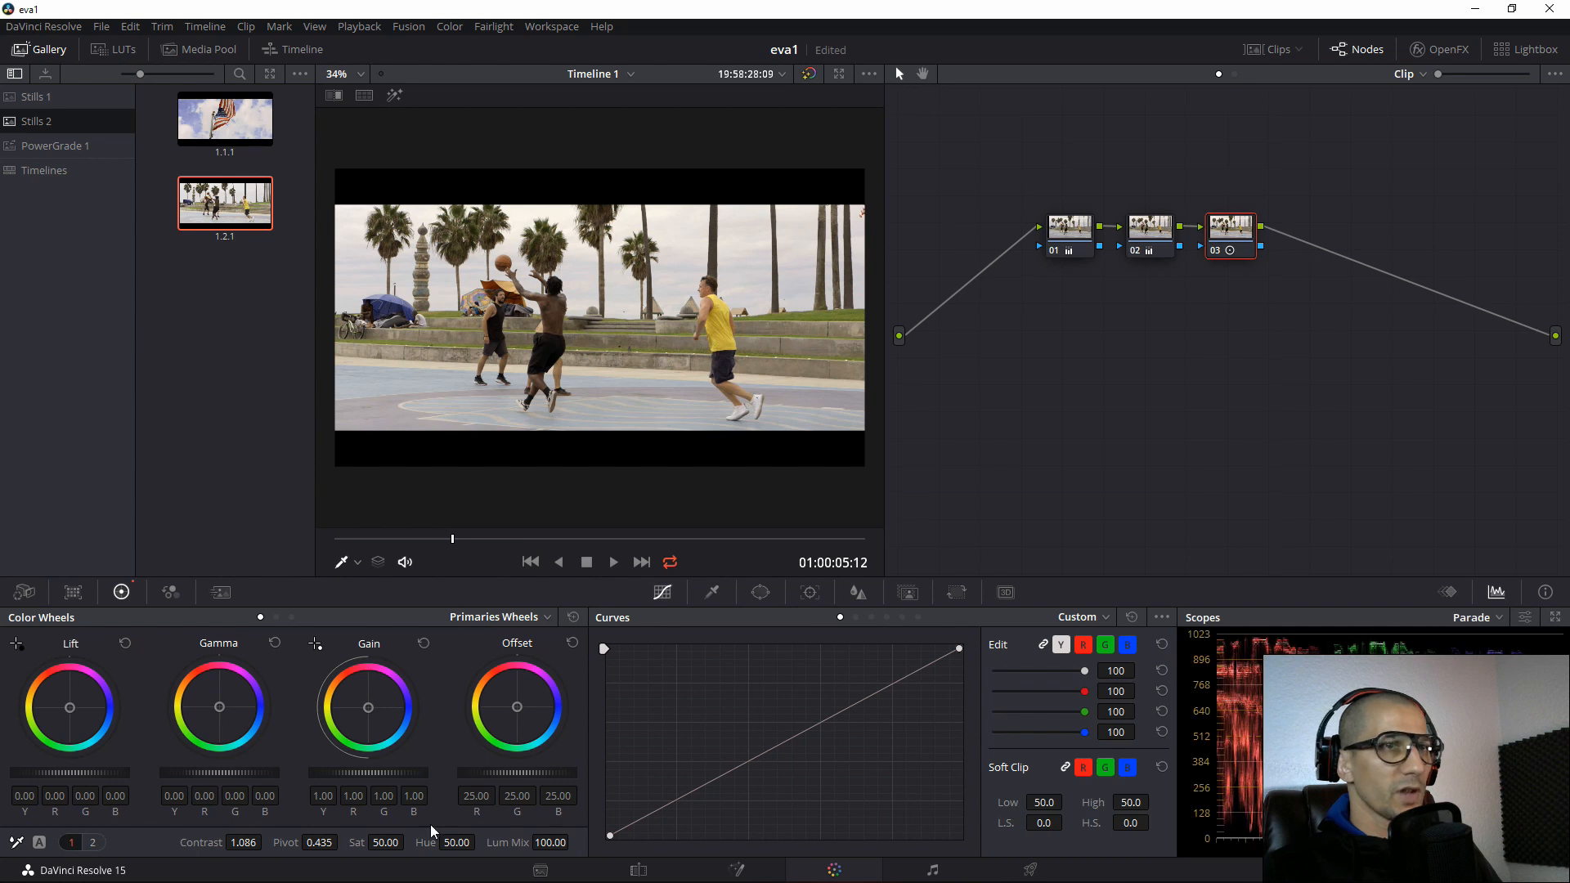
left_click_drag(267, 841, 266, 842)
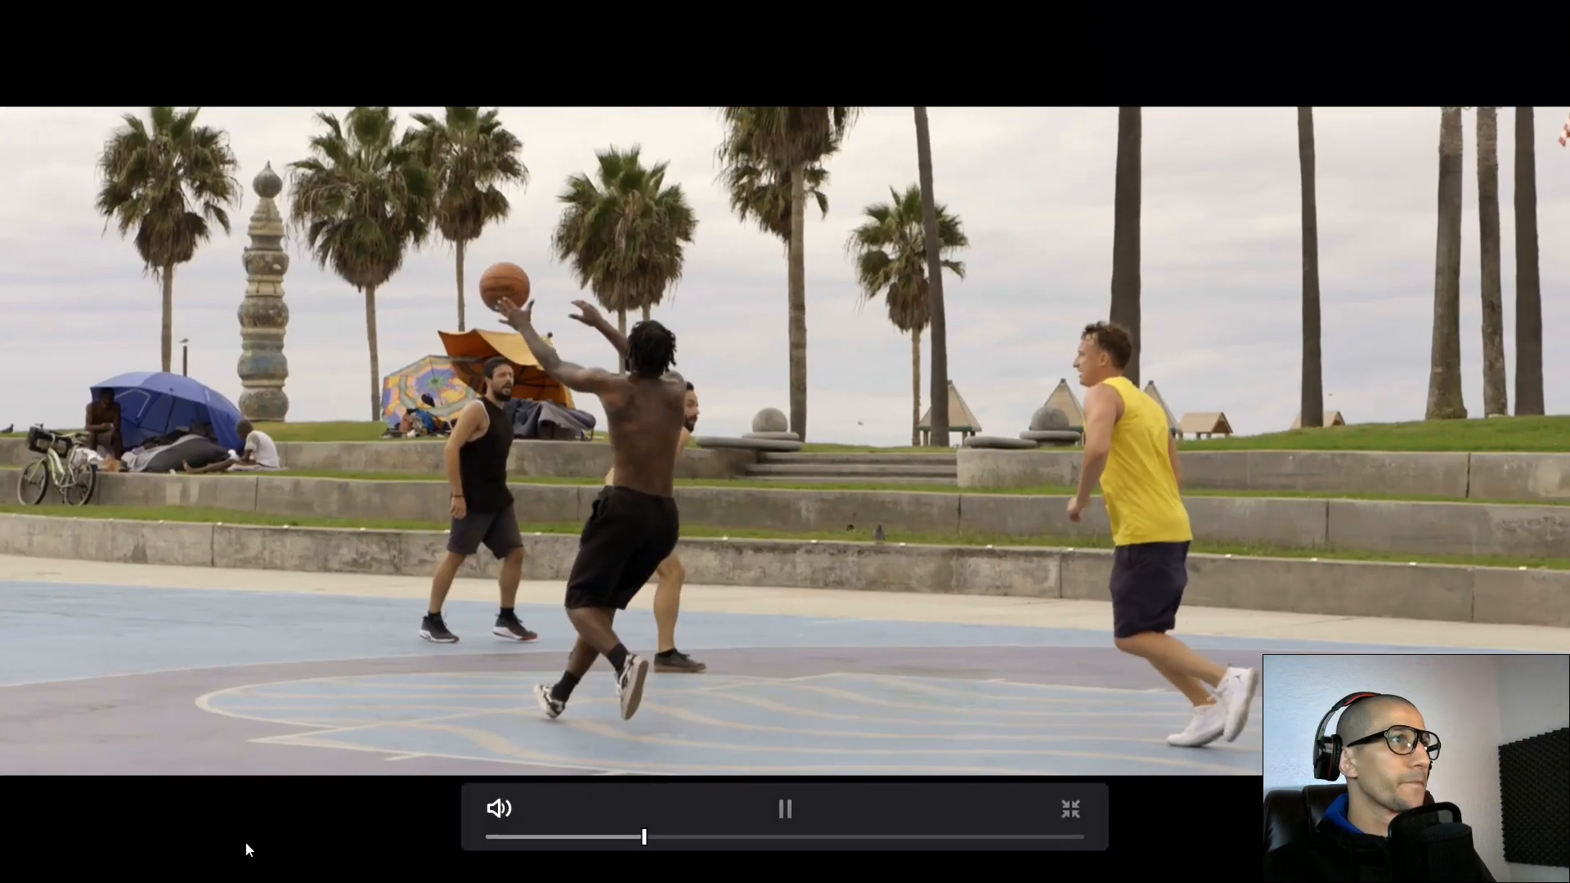
Stop the full-screen playback and grab a still of the basketball frame with the three-node grade.
key("space")
key("Escape")
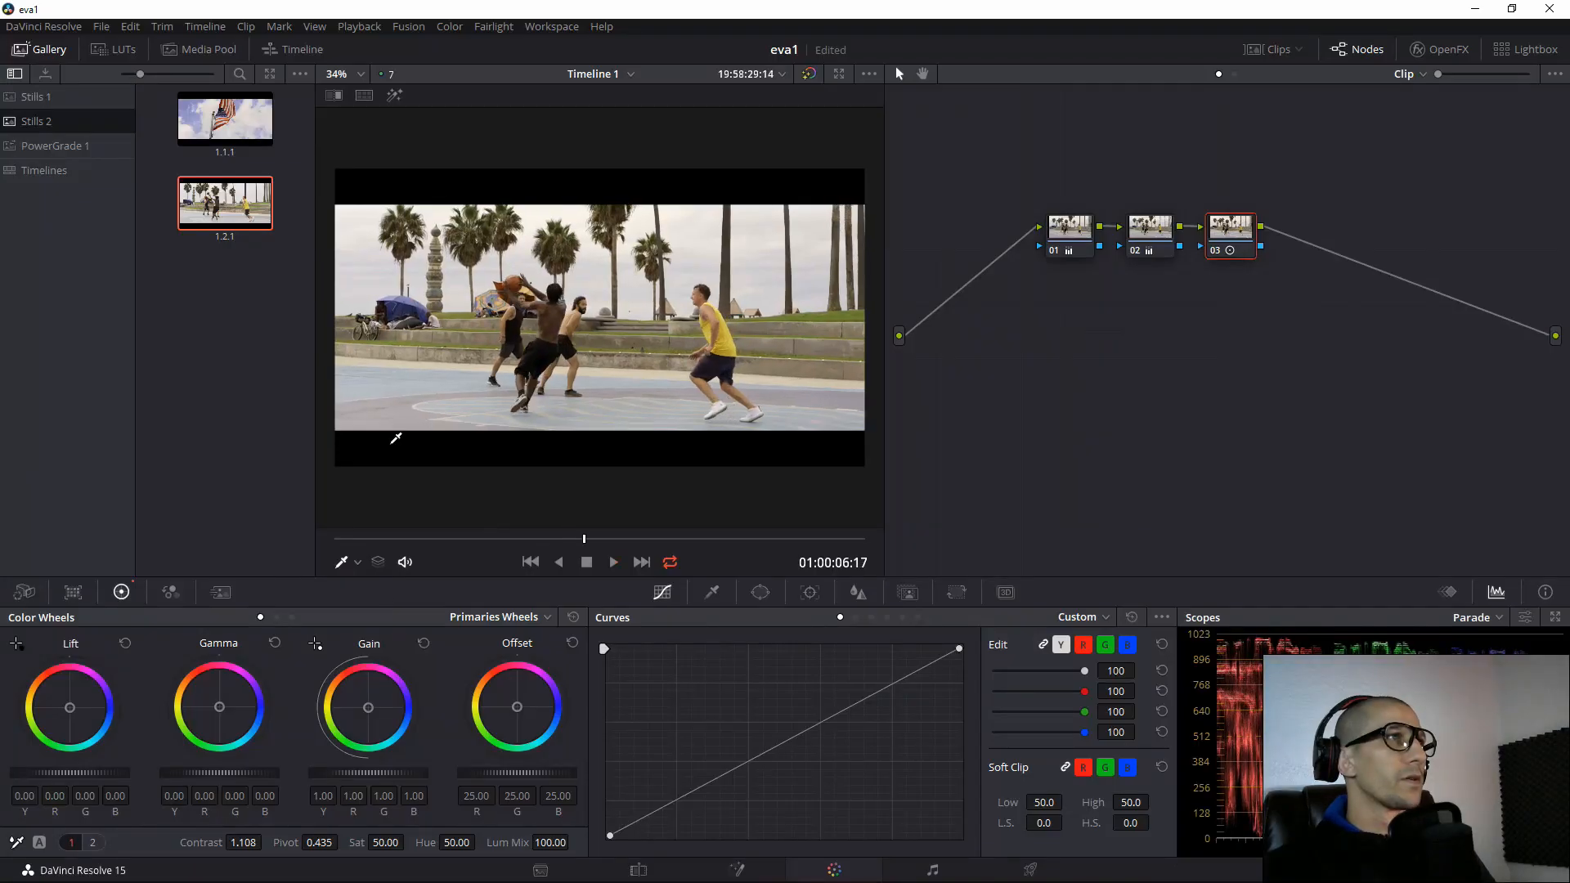
right_click(588, 196)
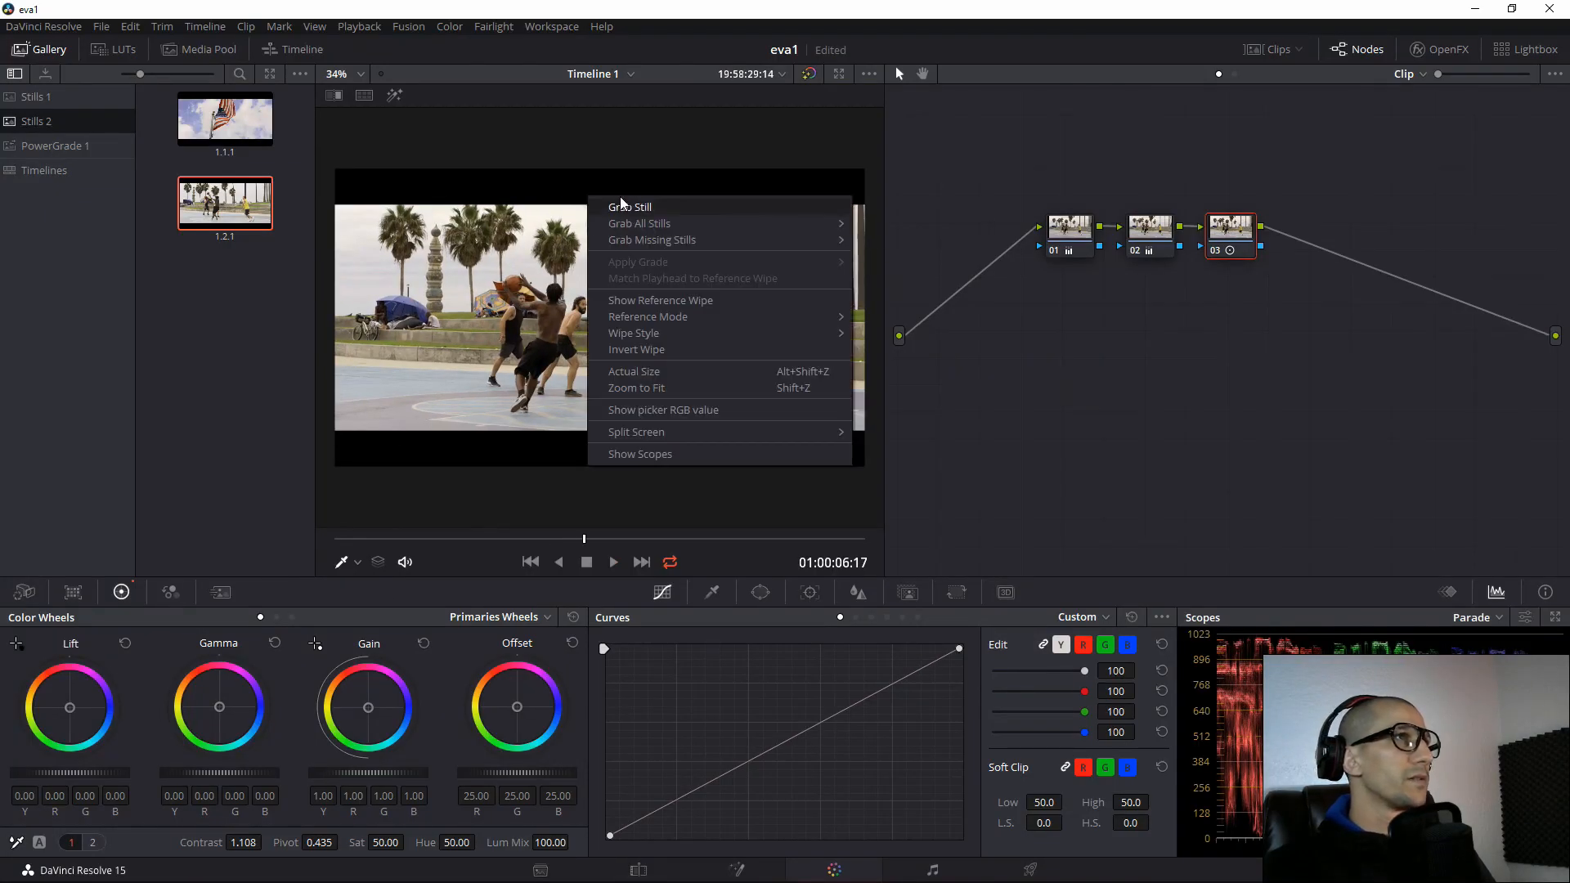
left_click(521, 283)
right_click(564, 261)
left_click(589, 268)
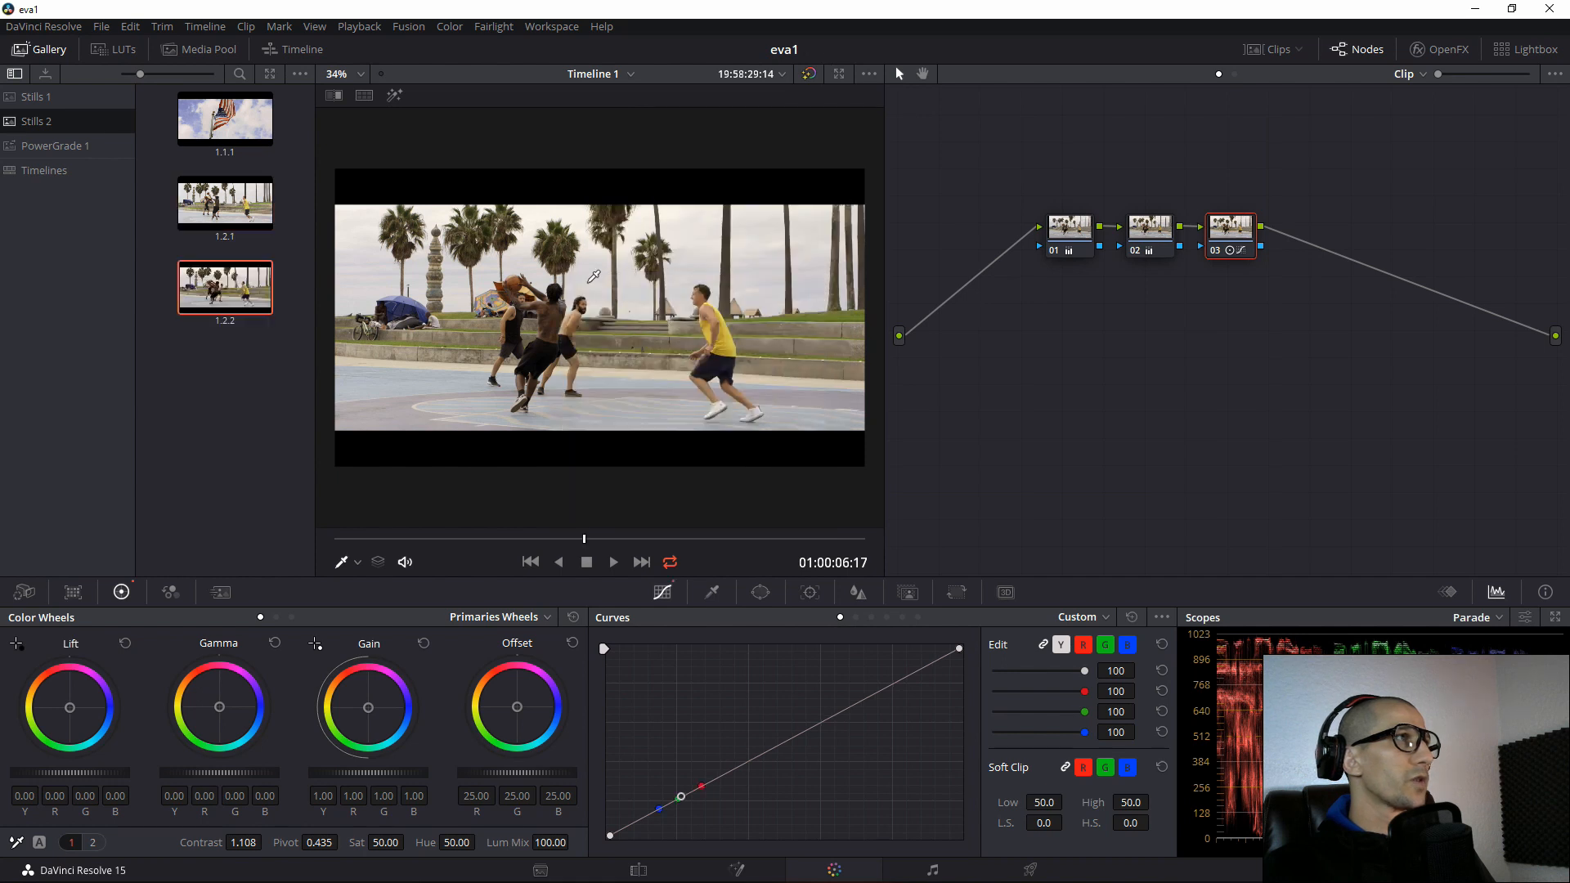
Play the three-node basketball grade in full screen and return to the normal view.
key("ctrl+f")
key("space")
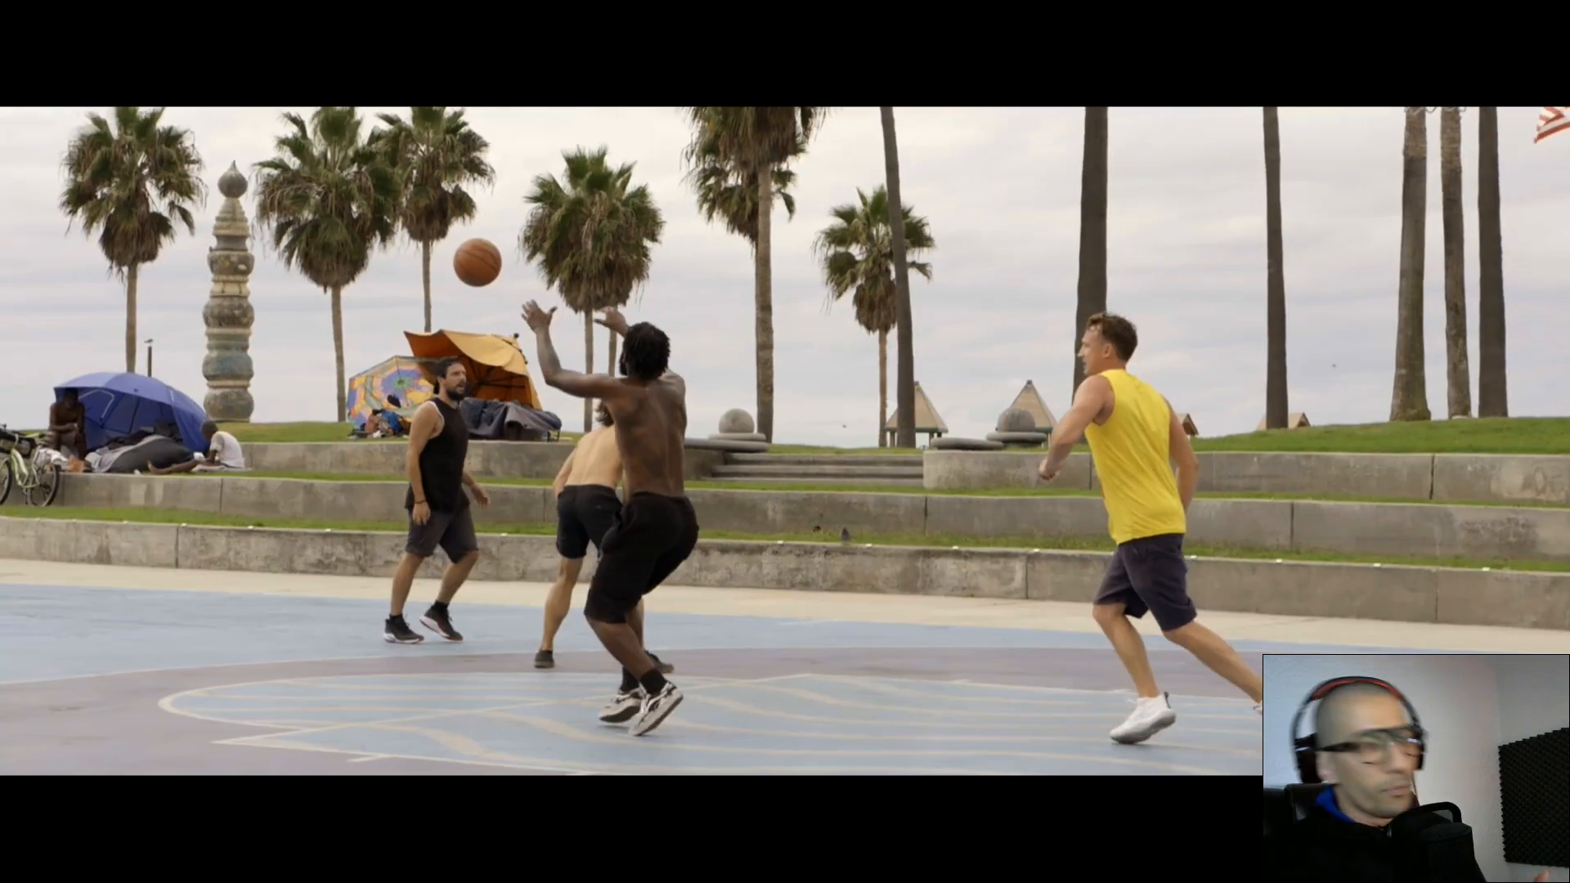
key("Escape")
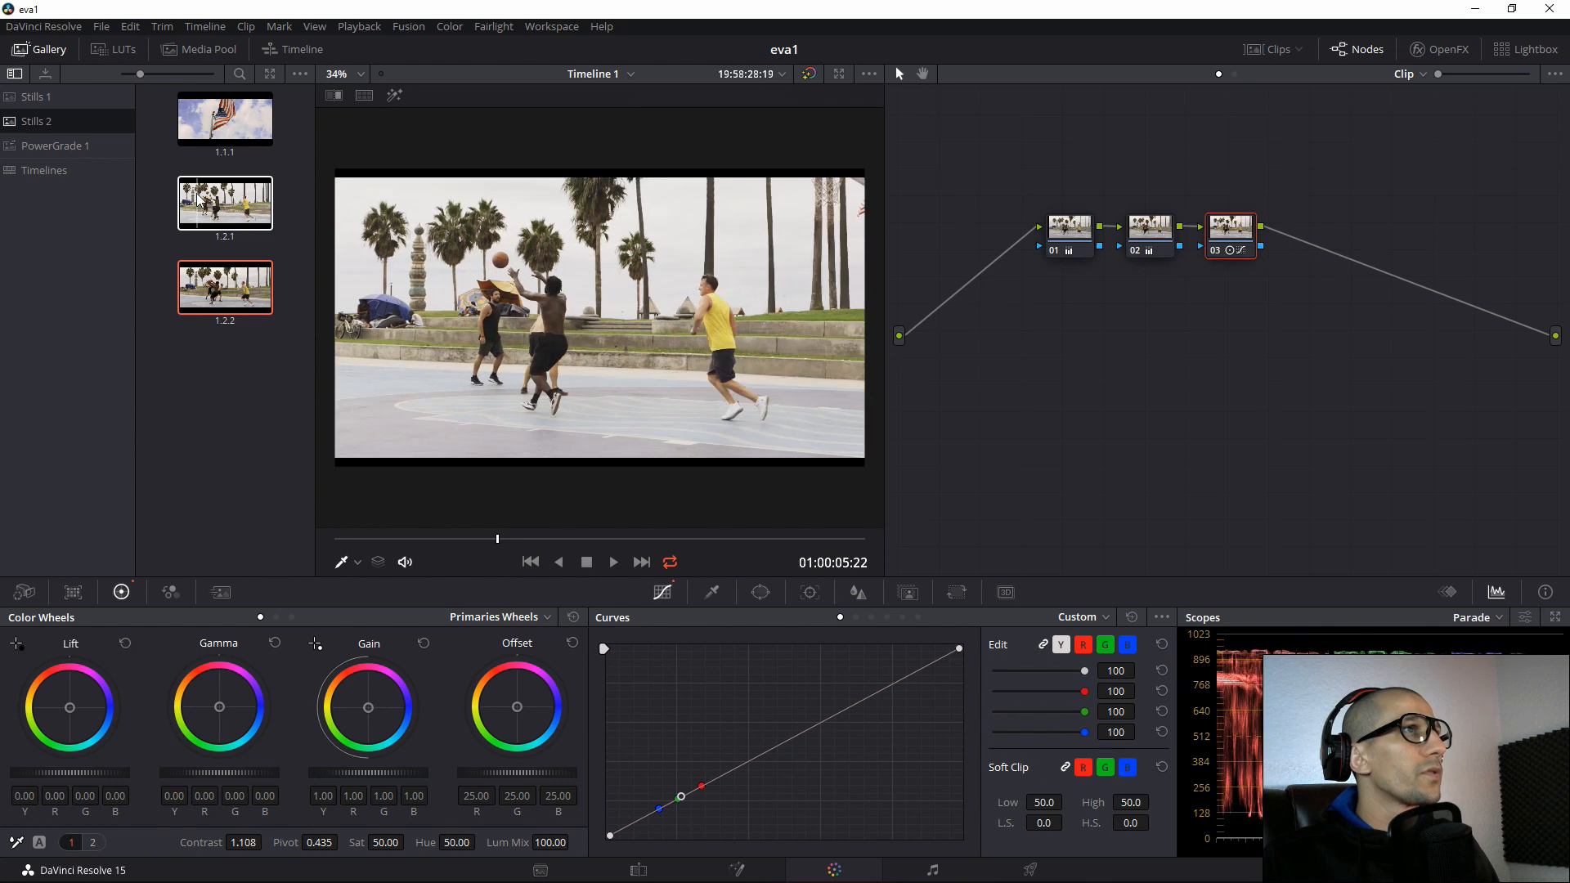
Replace the three grade nodes with a fresh serial node carrying the curve grade from still 1.2.1.
left_click_drag(983, 149, 1280, 319)
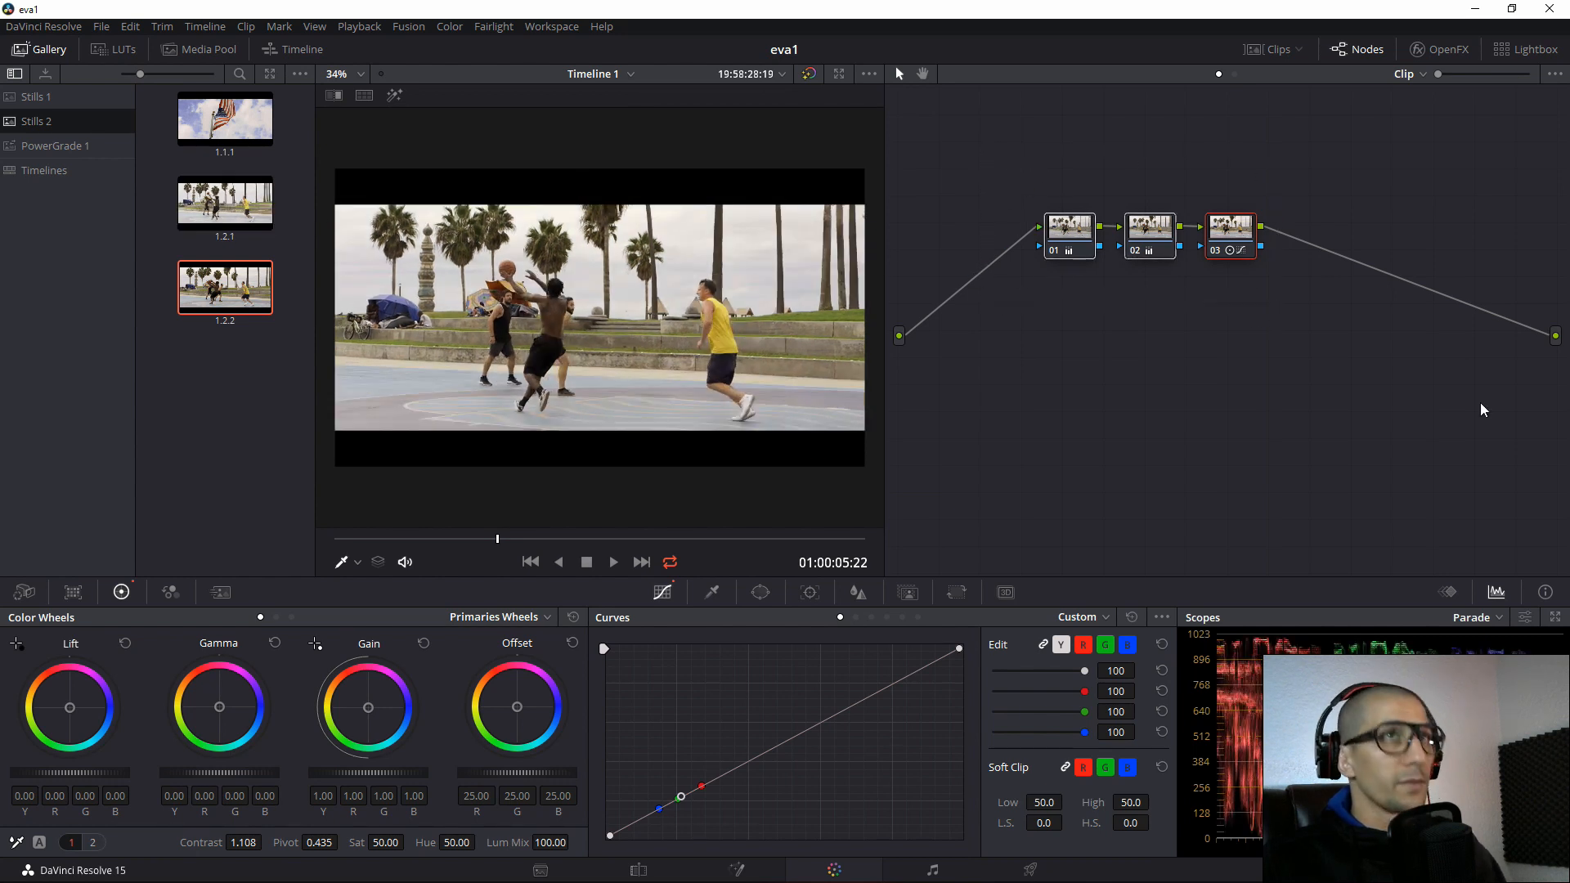
key("Delete")
left_click(236, 199)
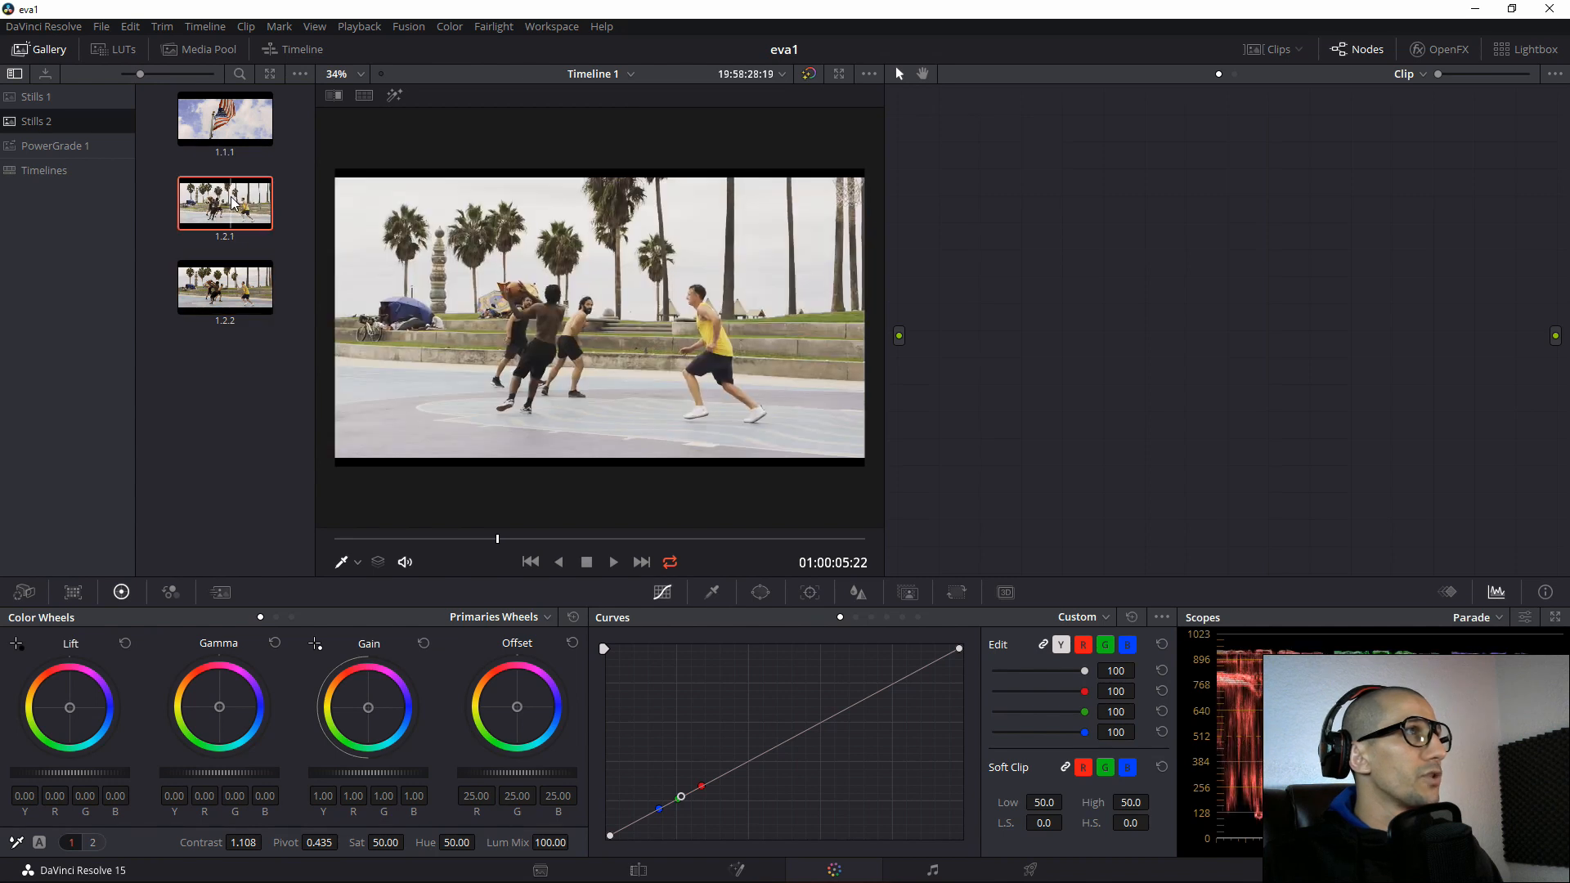
key("alt+s")
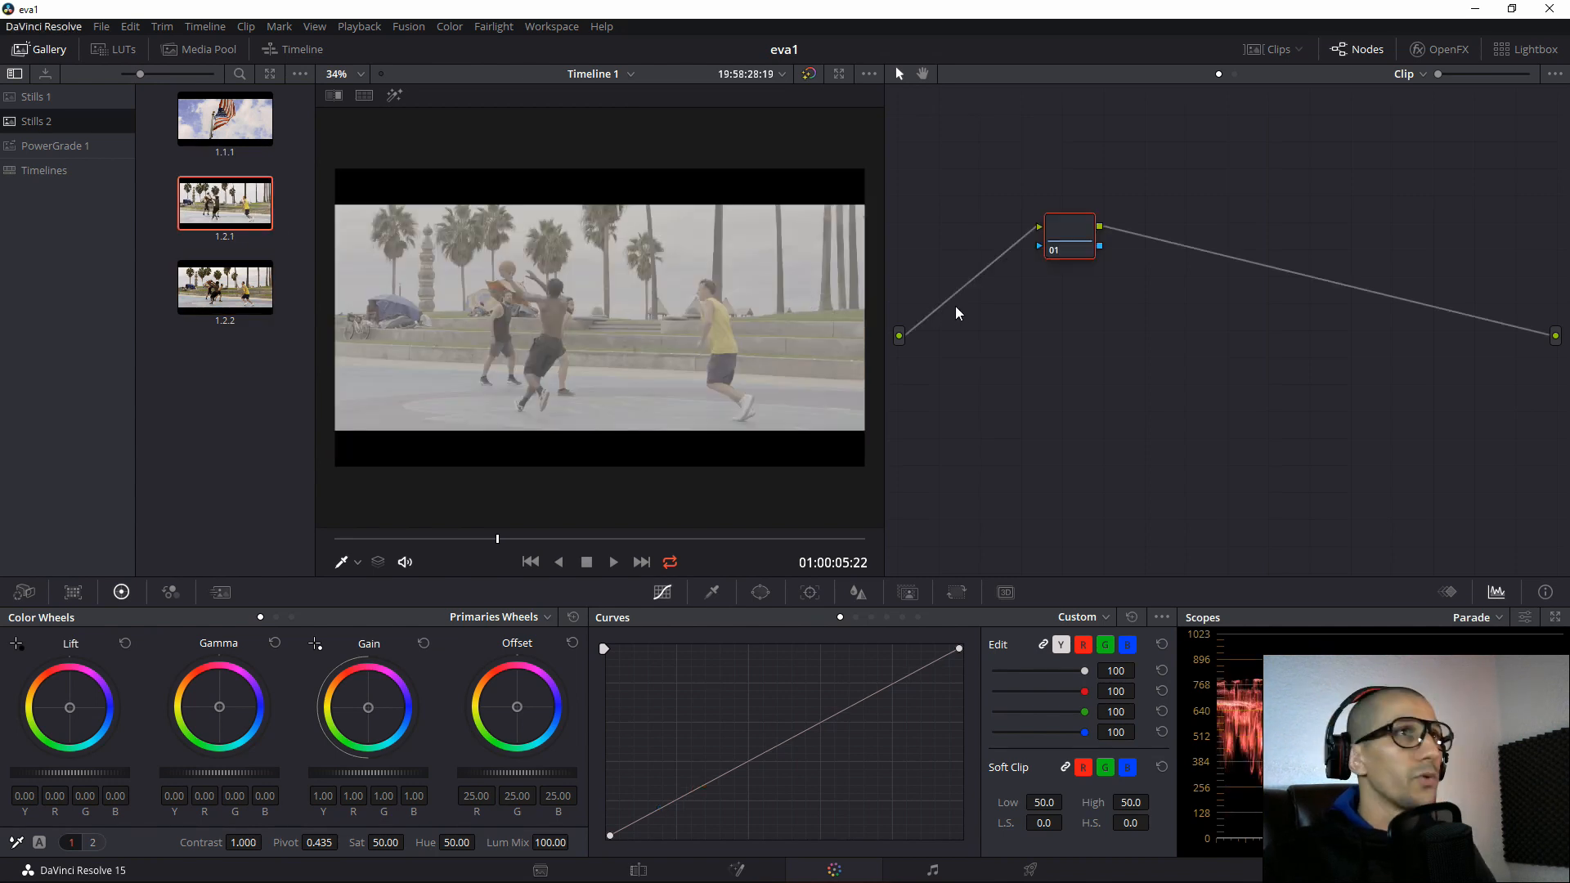
mouse_move(222, 197)
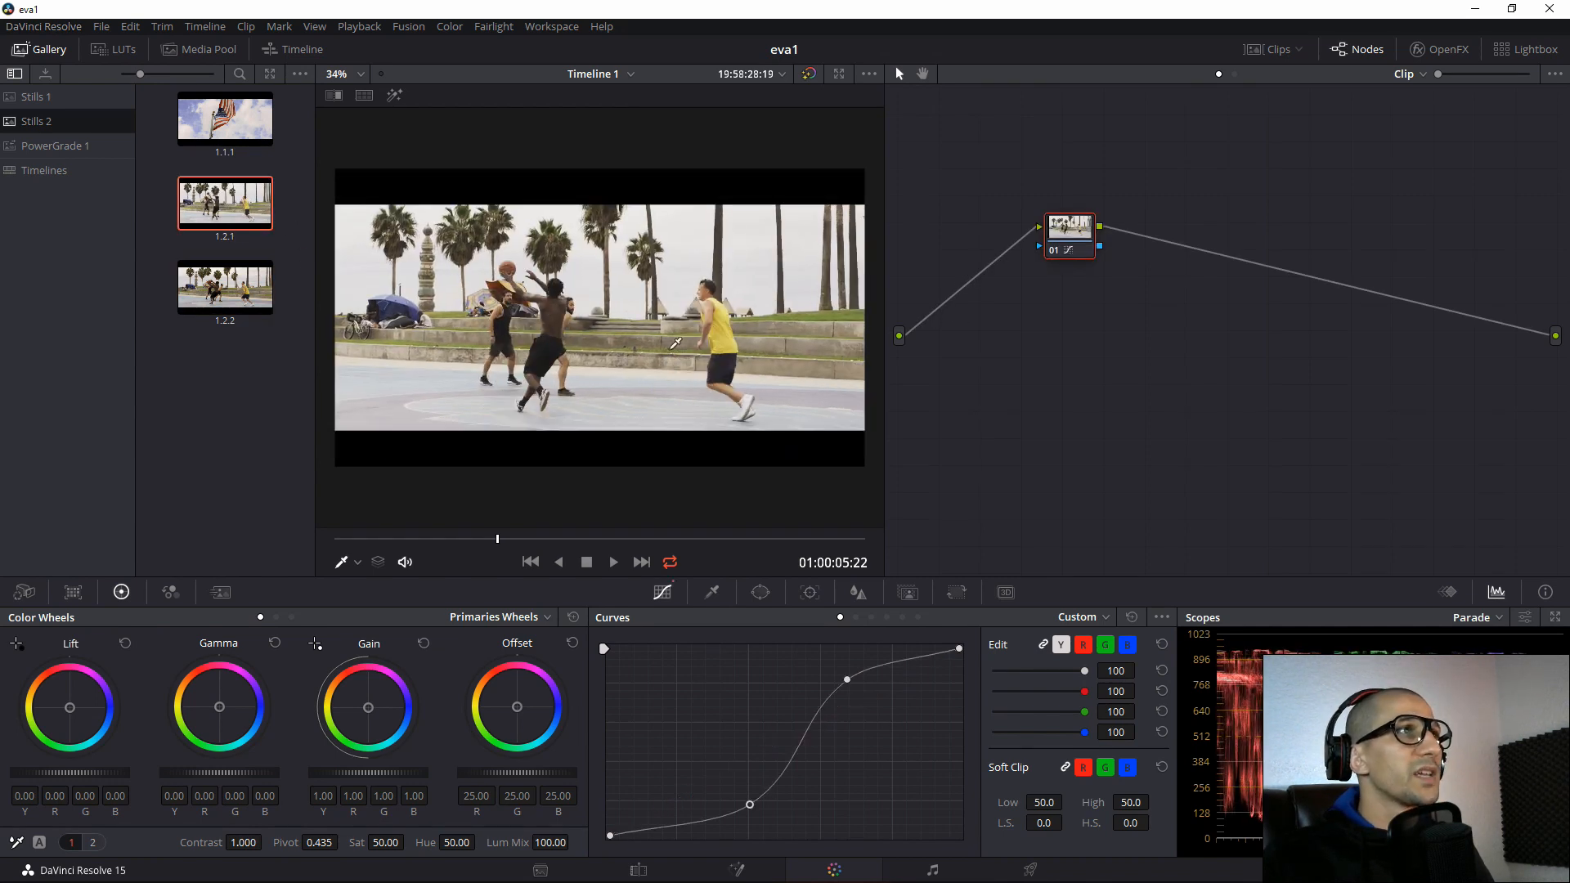
Move the playhead to 01:00:06:15 and add a second grade version to the basketball clip.
left_click_drag(529, 540, 575, 538)
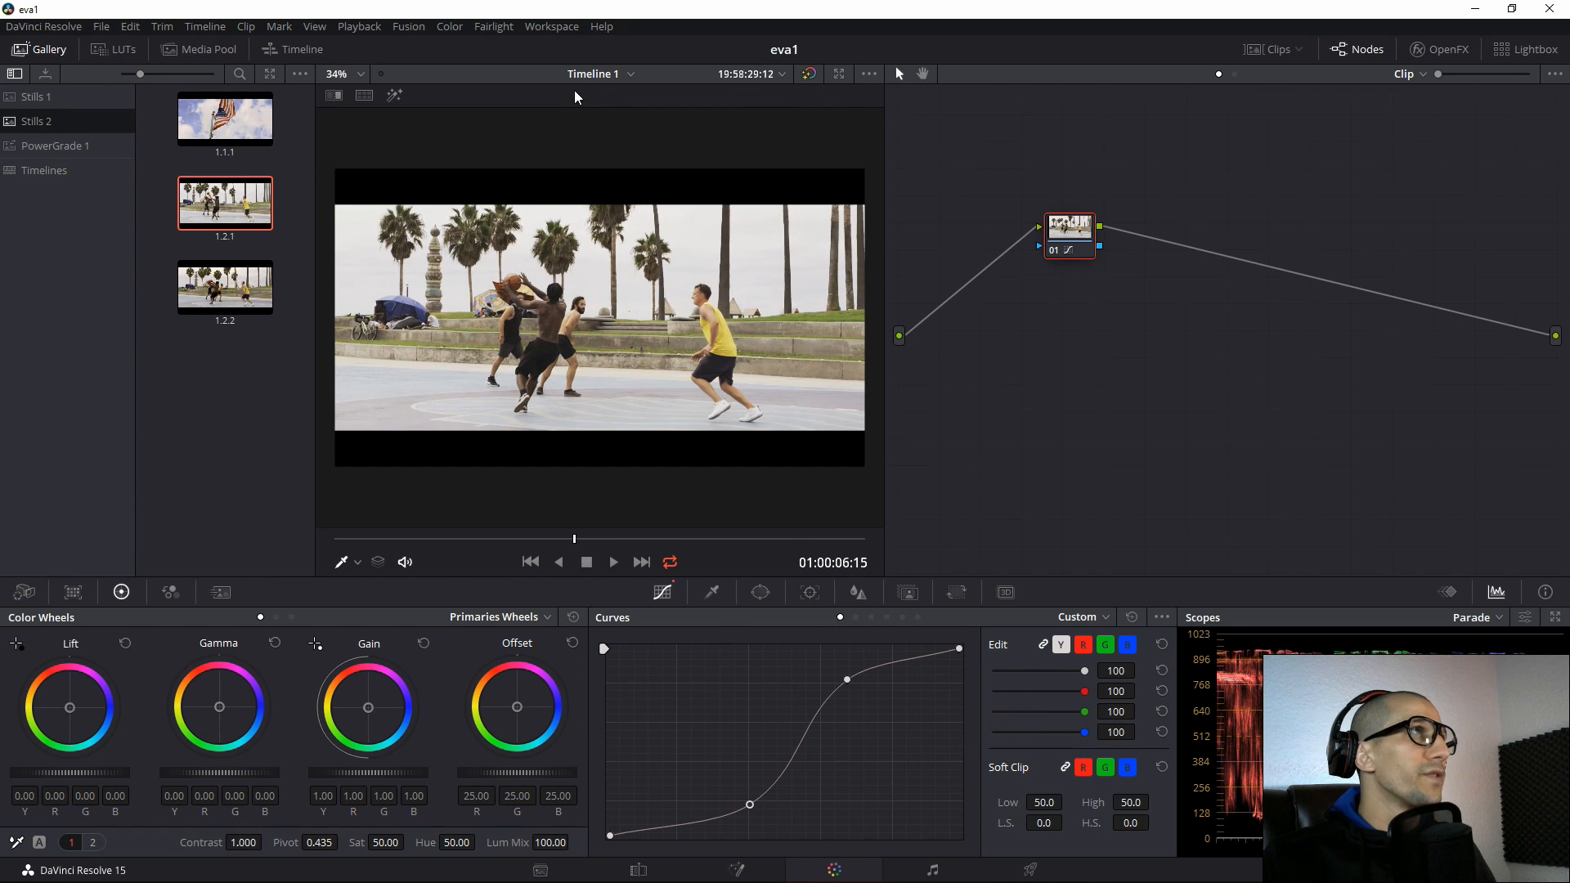
left_click(448, 27)
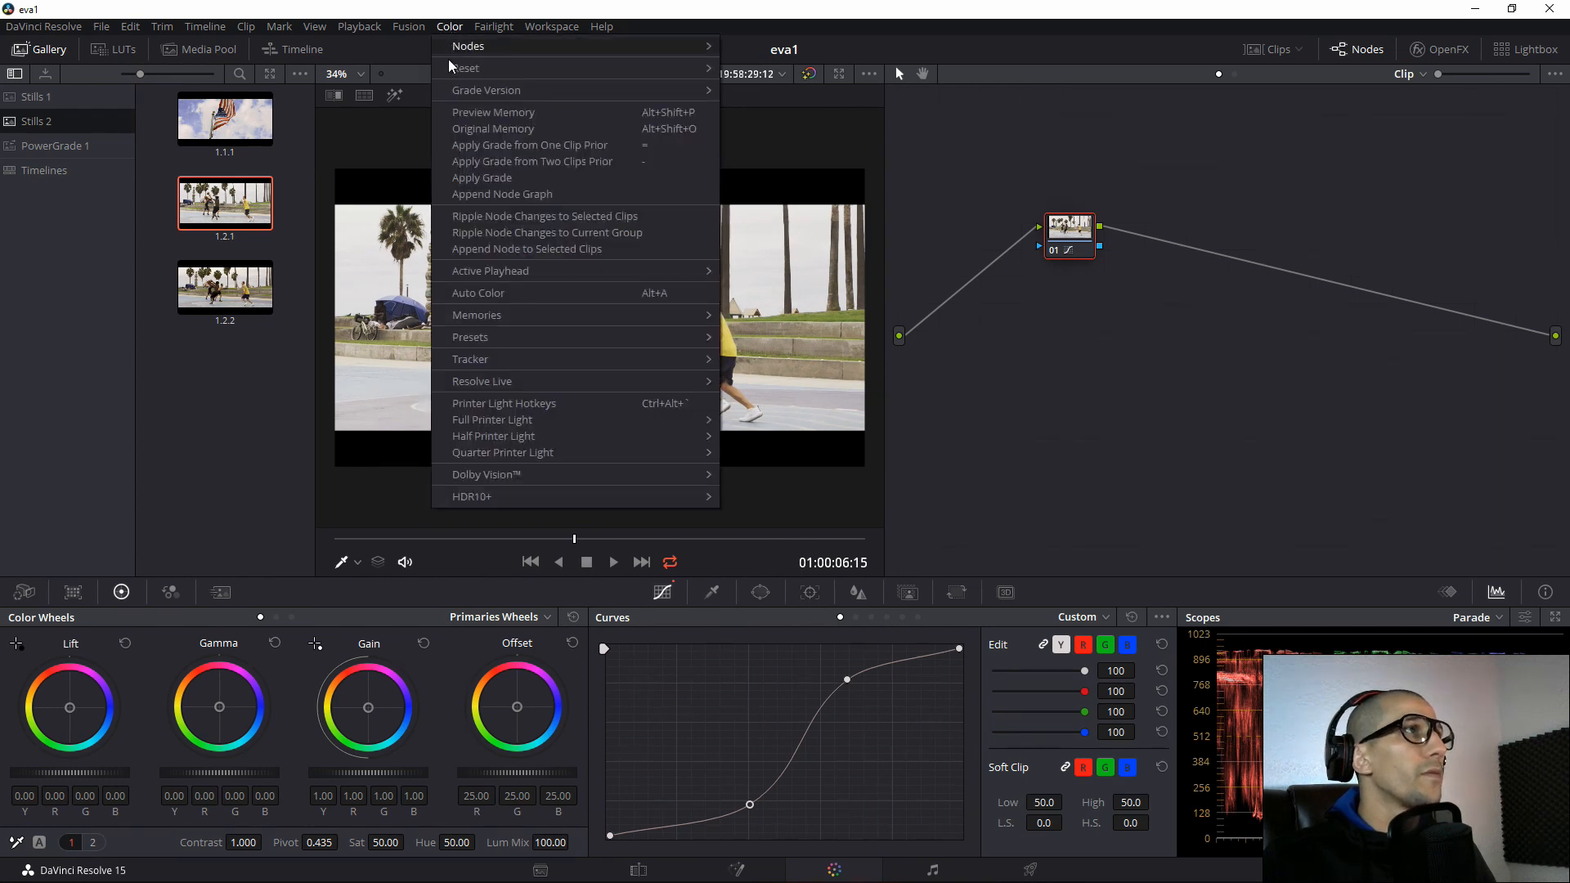
mouse_move(664, 92)
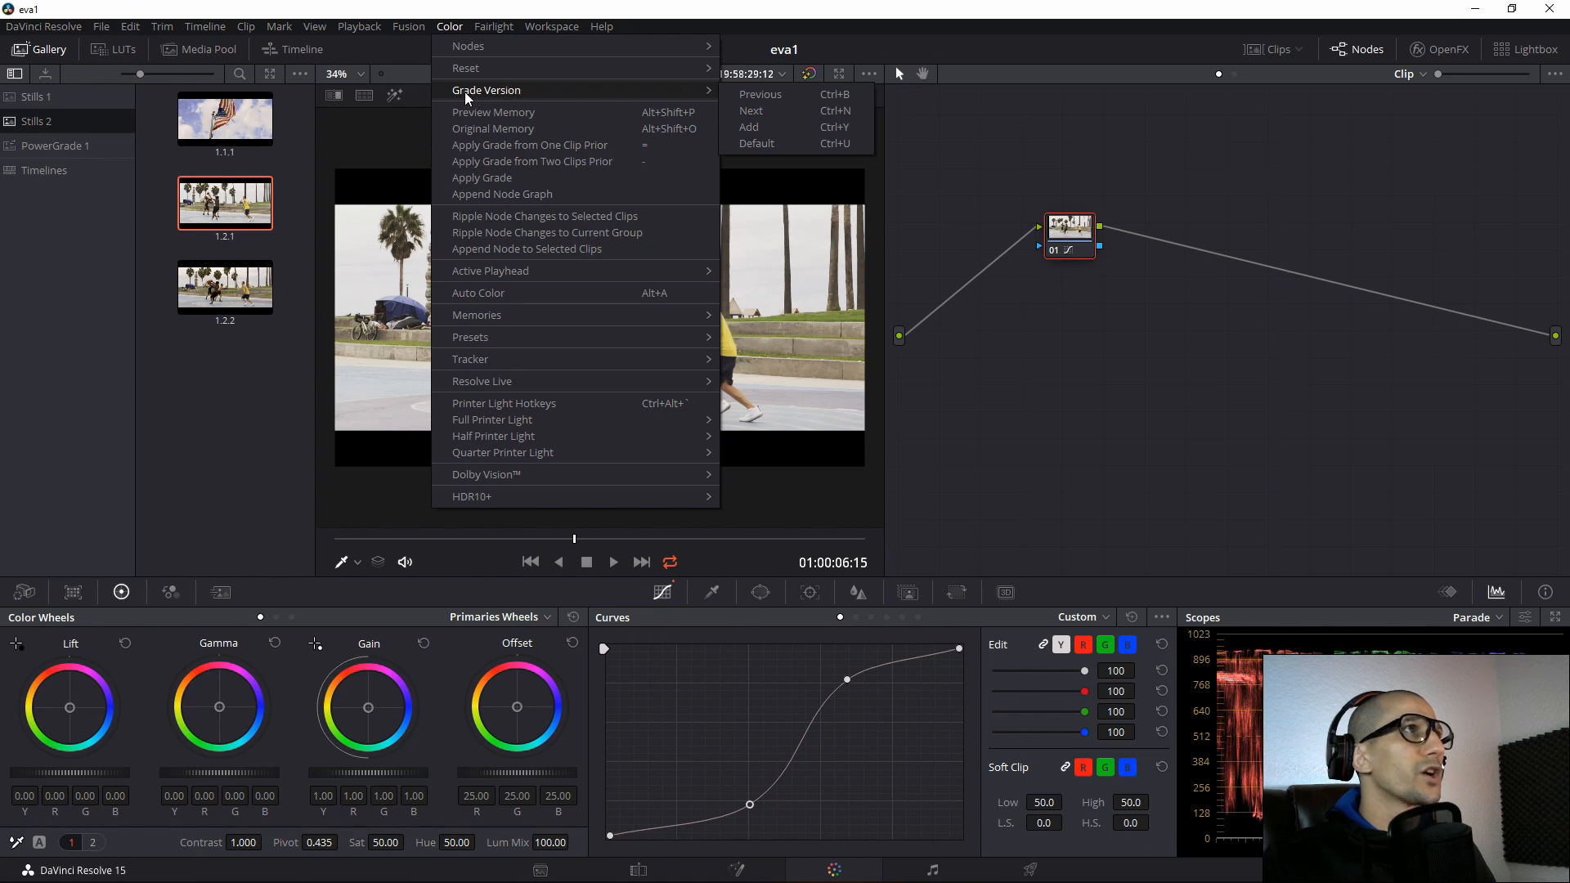
left_click(747, 126)
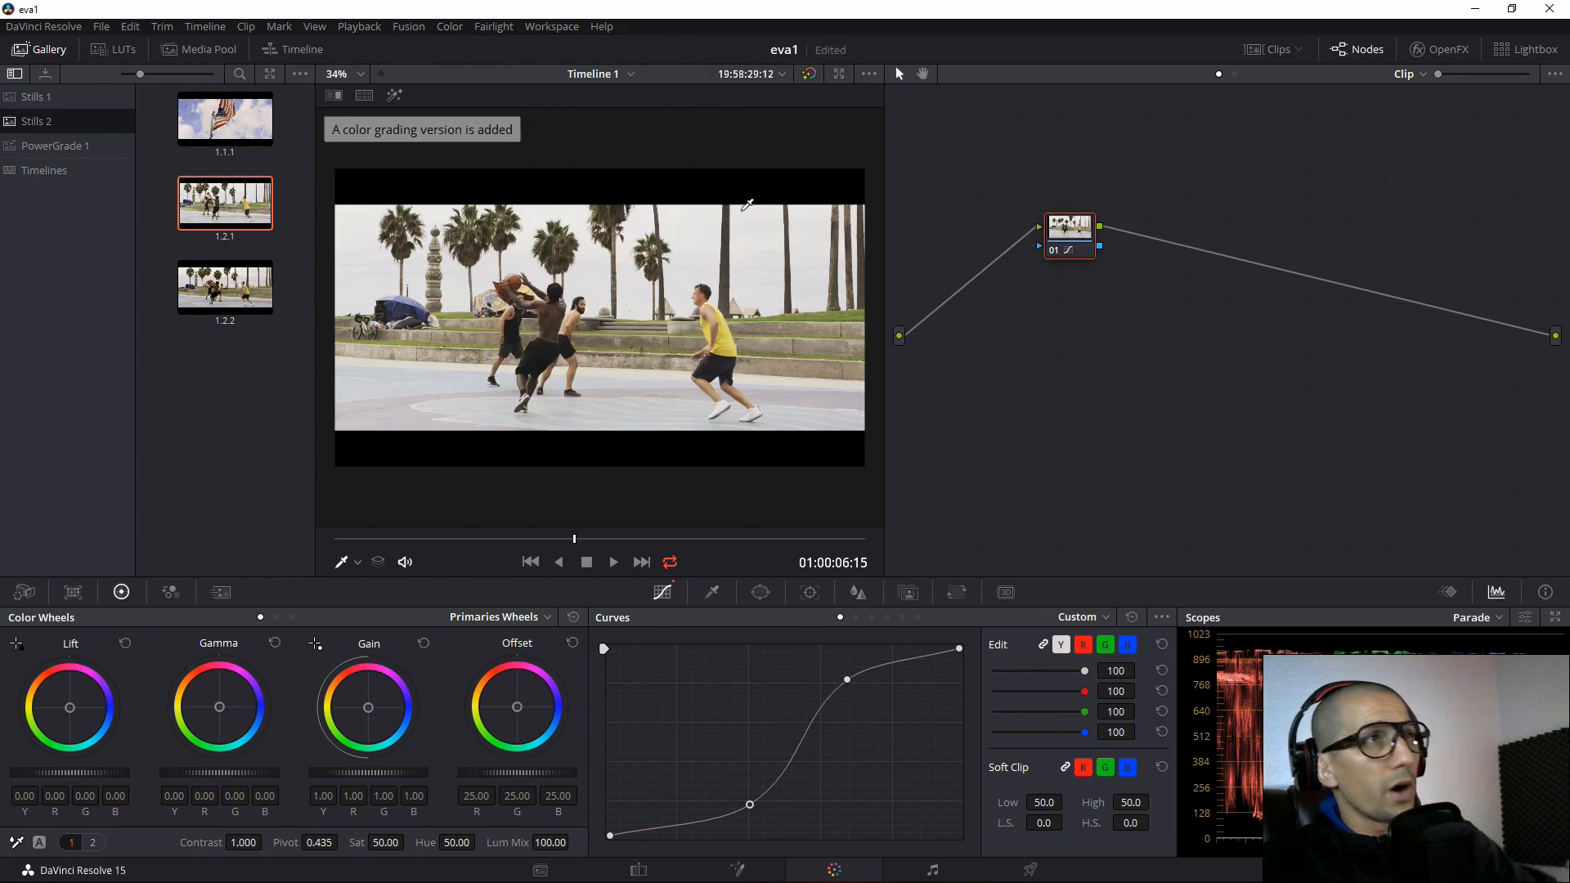
Reset the new version and apply the three-node grade from still 1.2.2, saving it as a further grade version.
key("ctrl+Home")
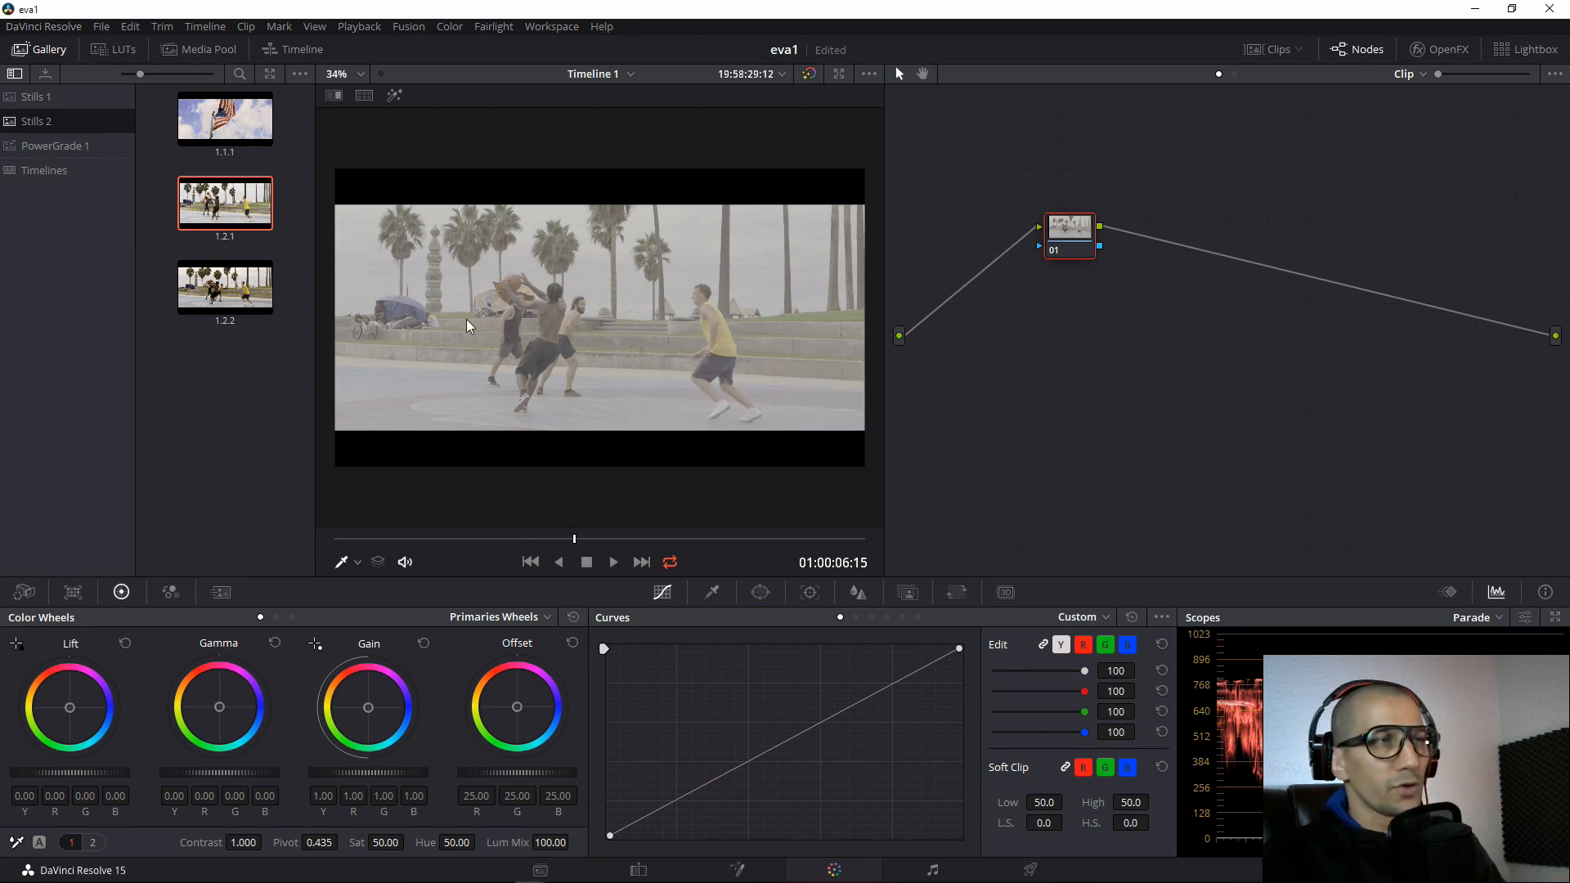
double_click(237, 300)
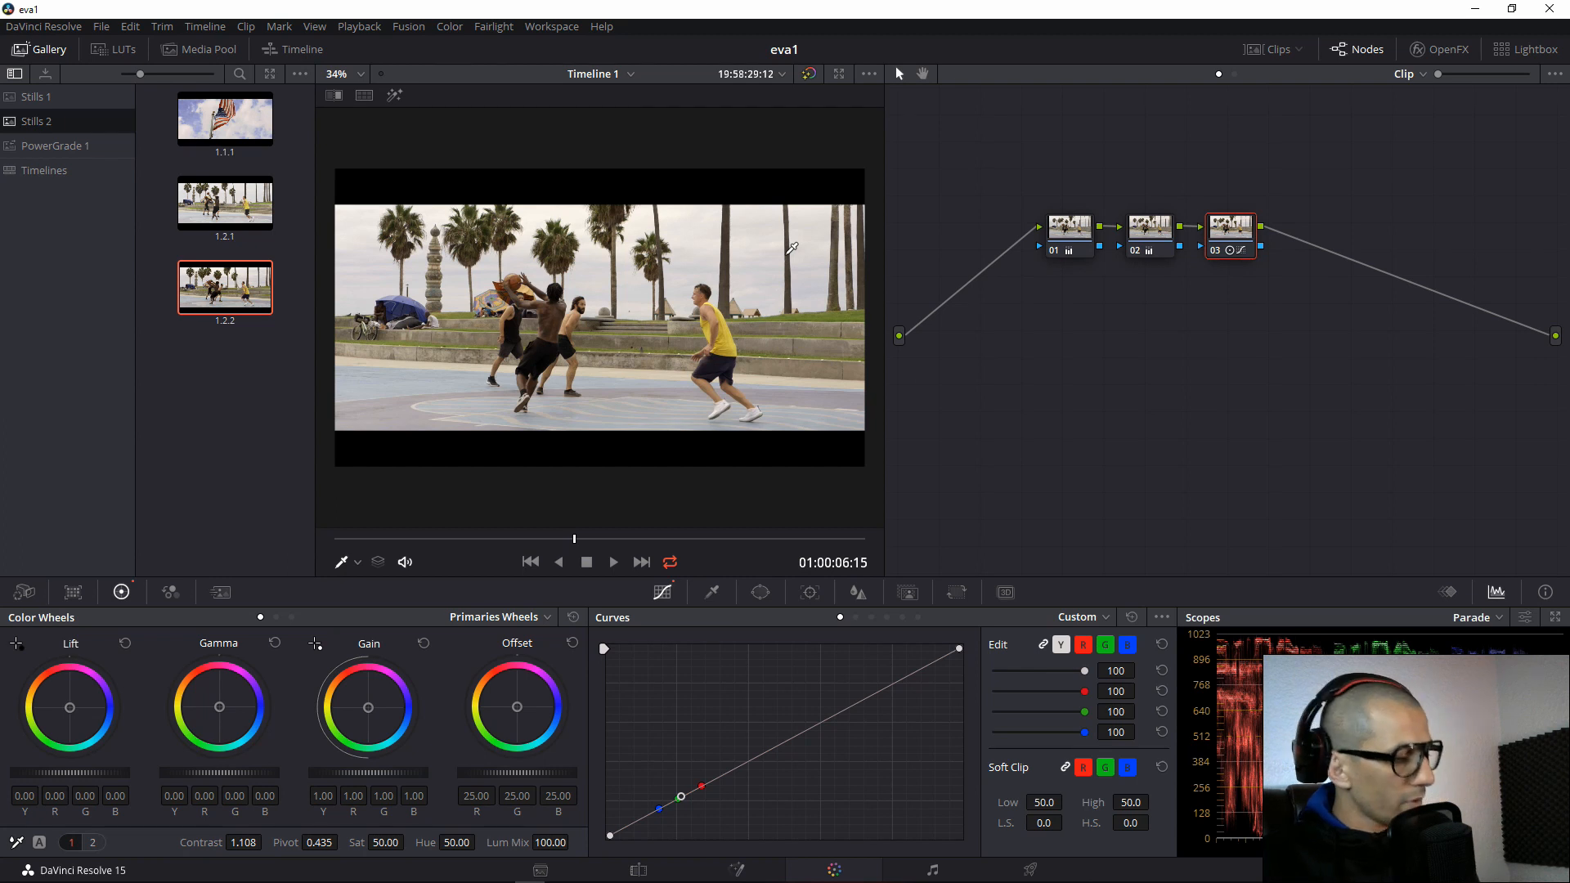
key("ctrl+y")
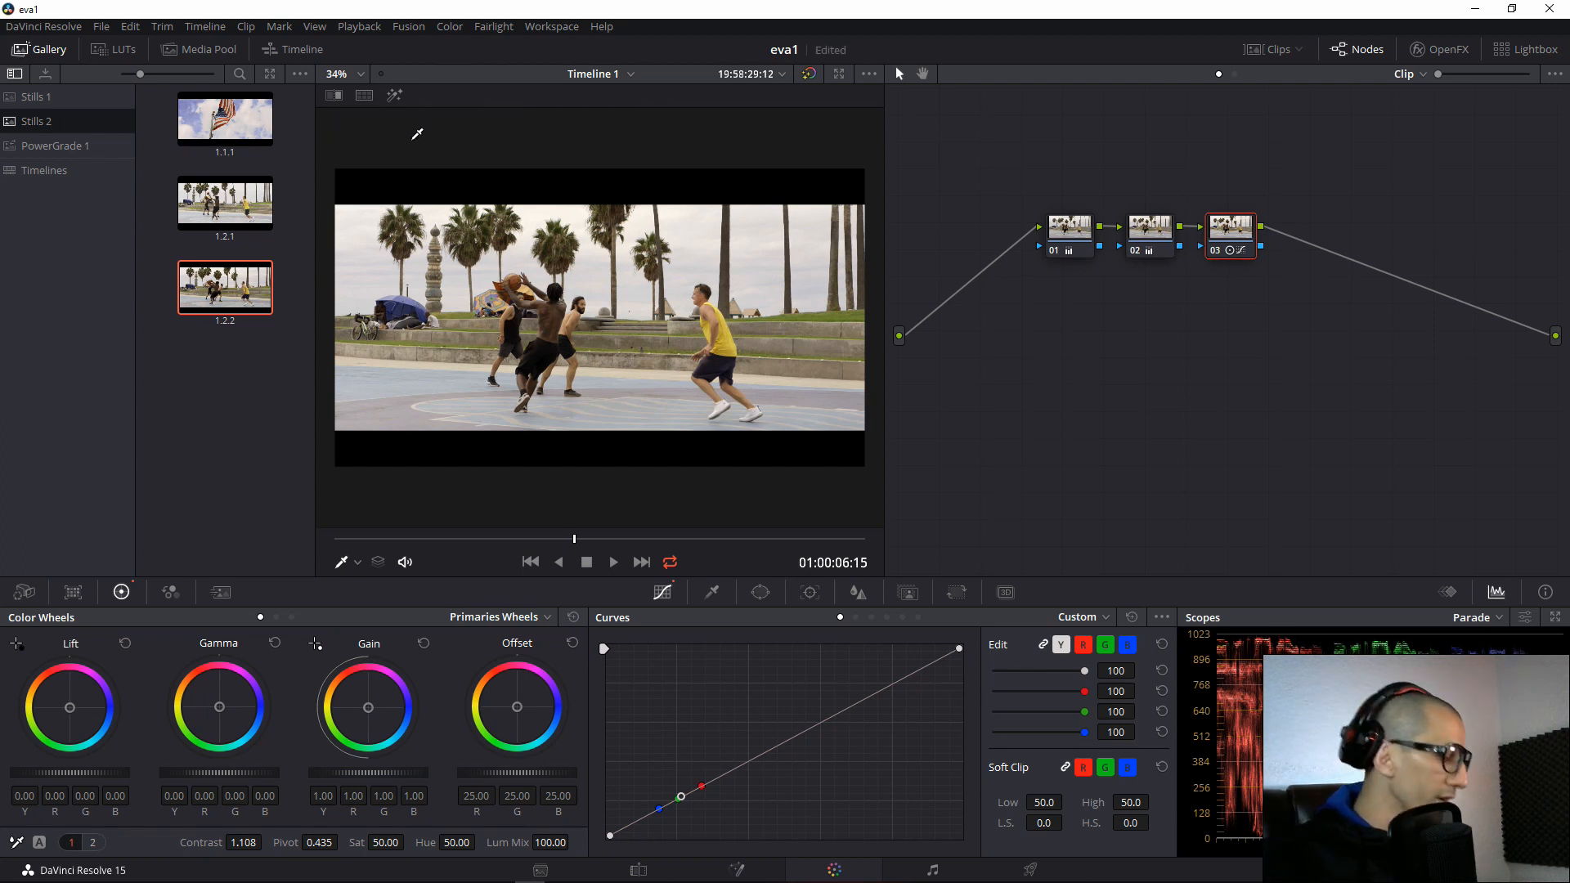
Cycle back and forth through the clip's grade versions to compare the curve grade with the three-node grade.
key("ctrl+b")
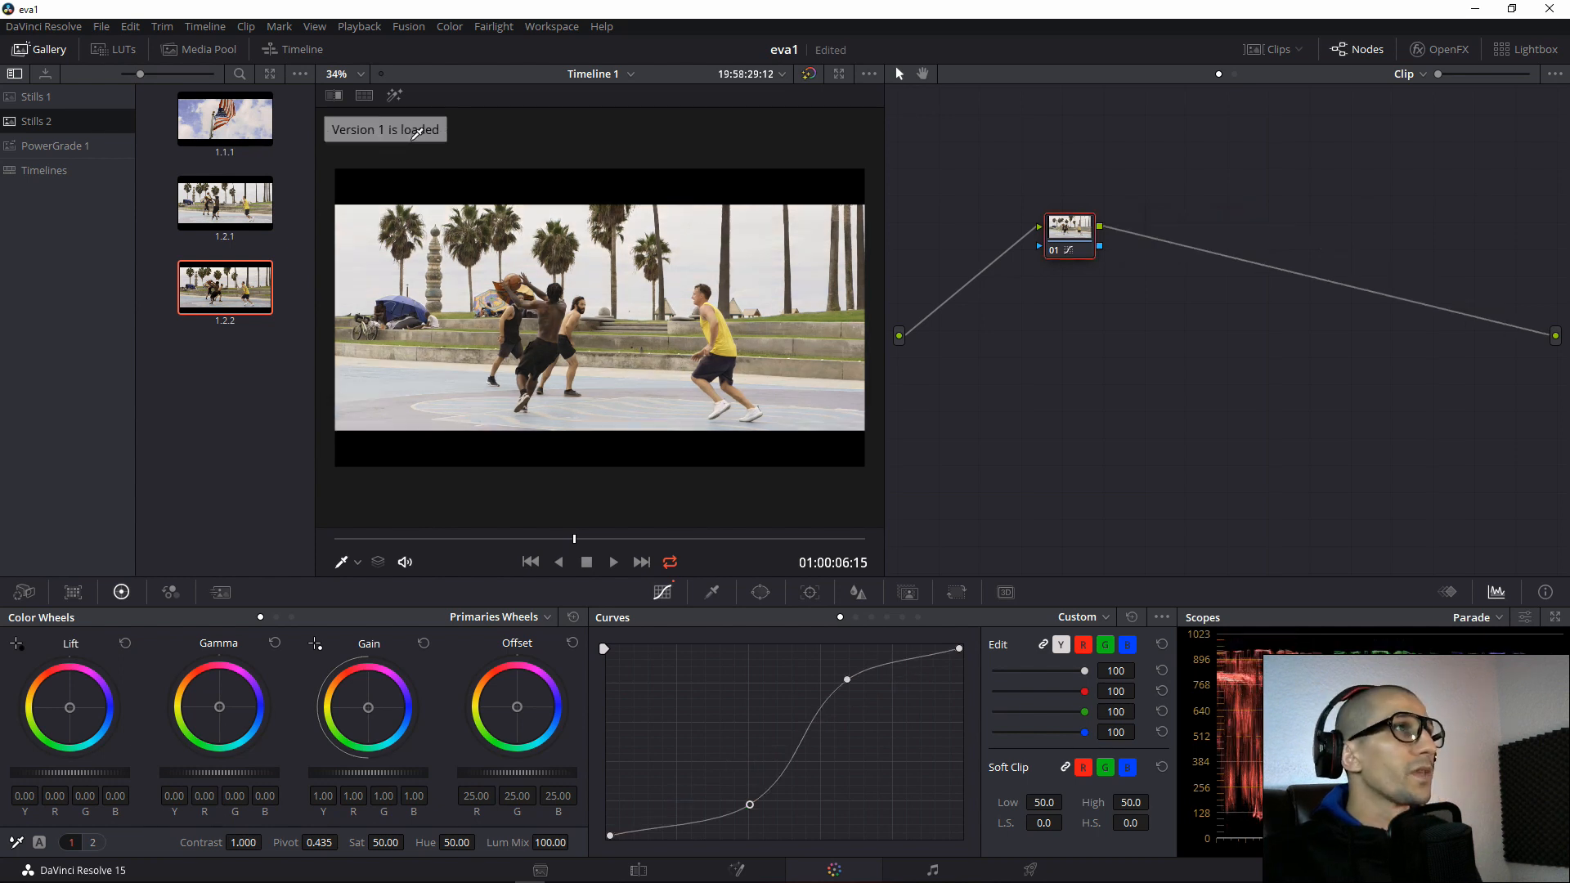
key("ctrl+n")
key("ctrl+n")
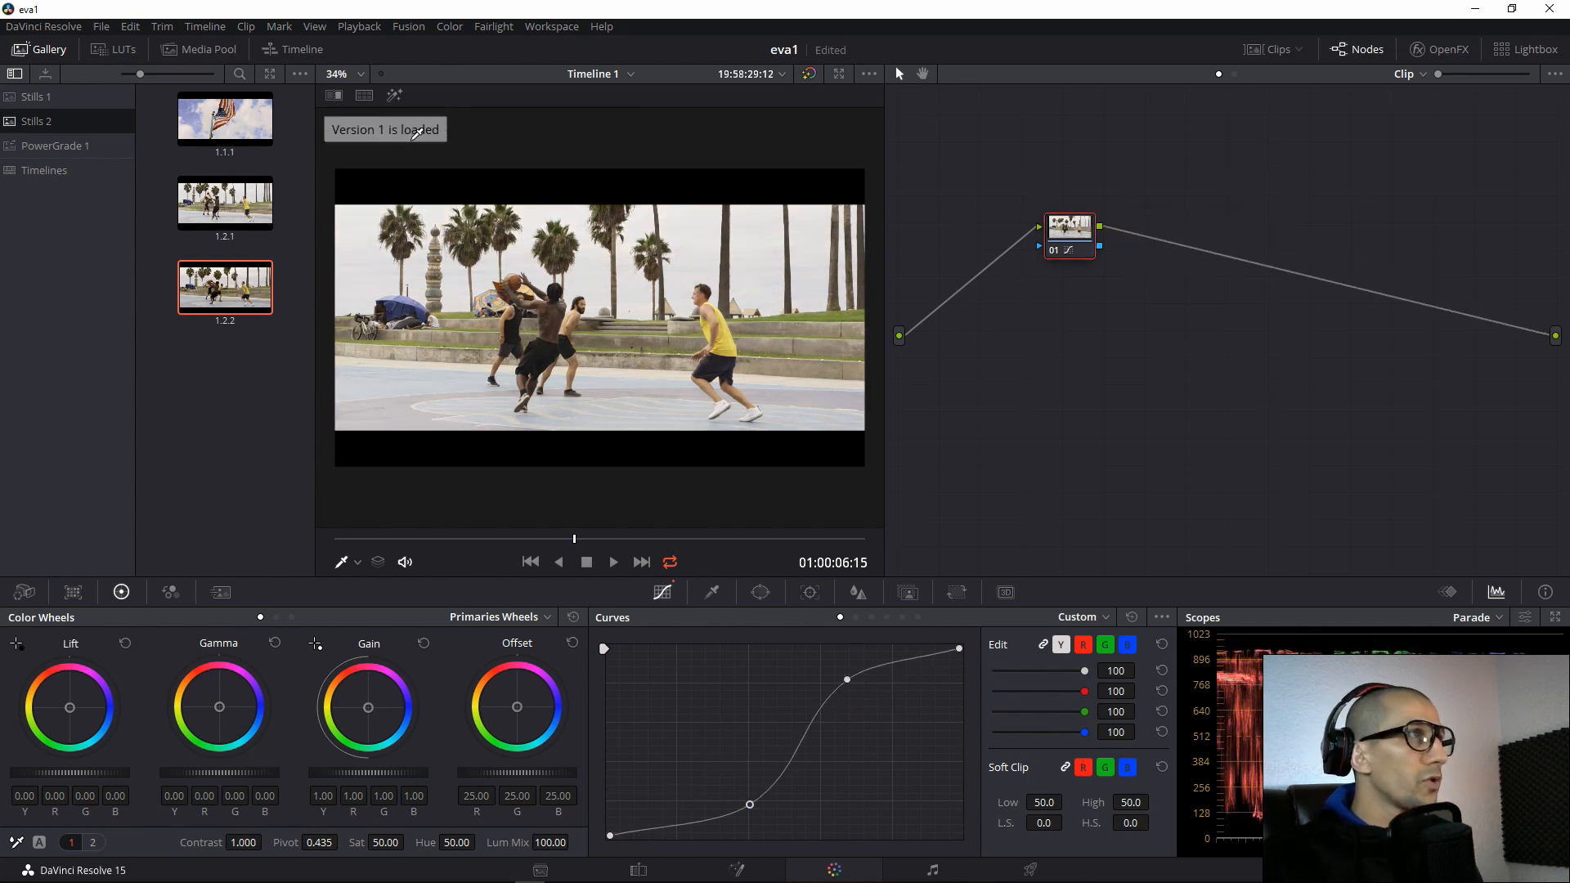
key("ctrl+n")
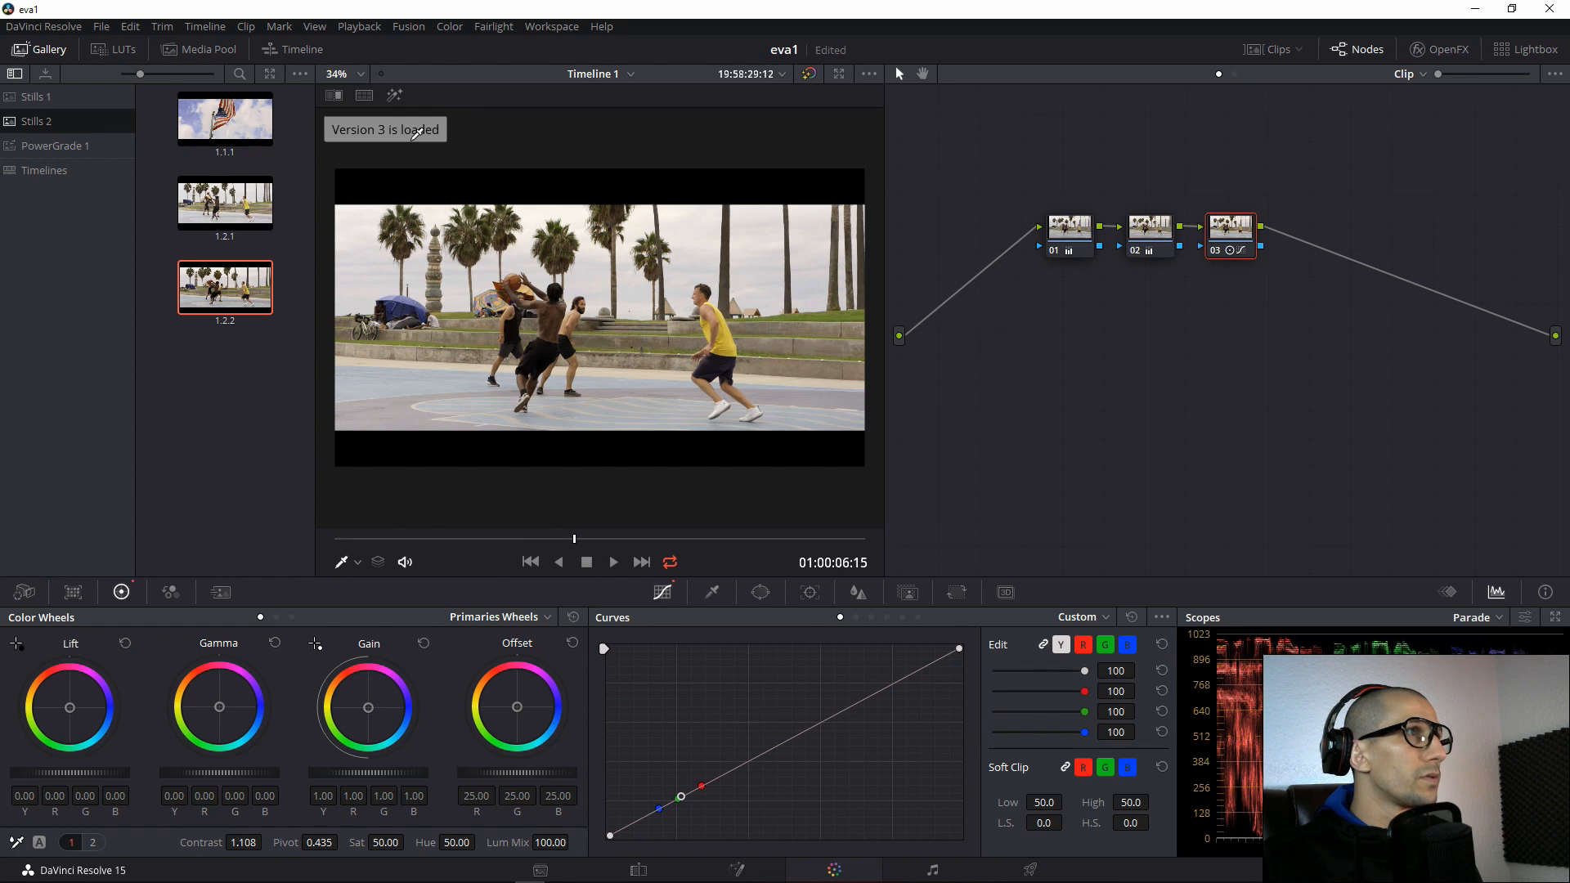
key("ctrl+n")
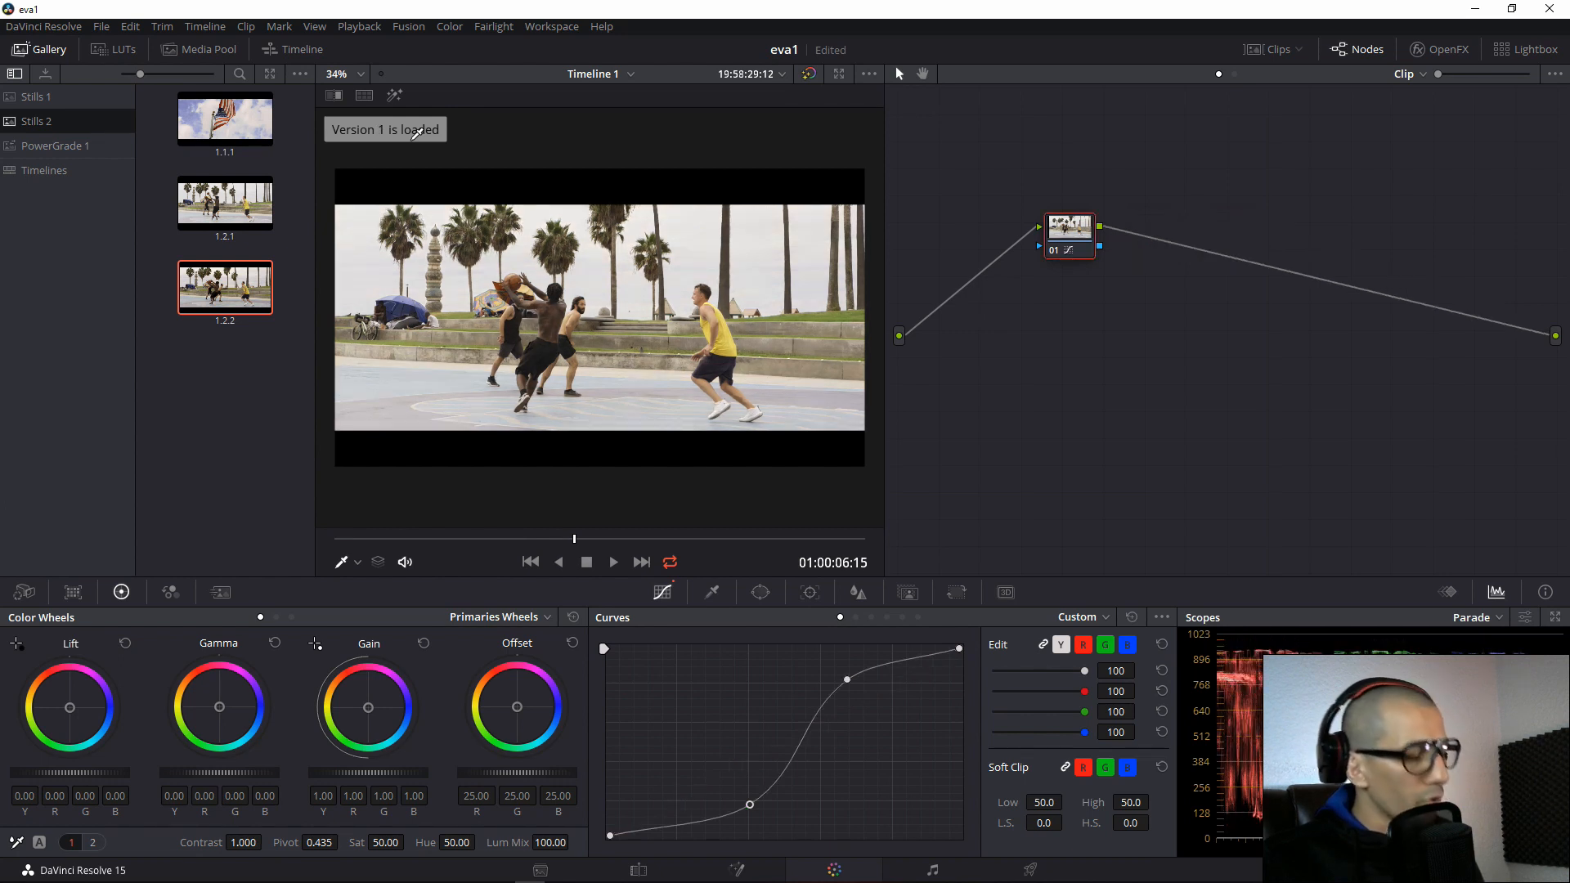
key("ctrl+n")
key("ctrl+b")
key("ctrl+n")
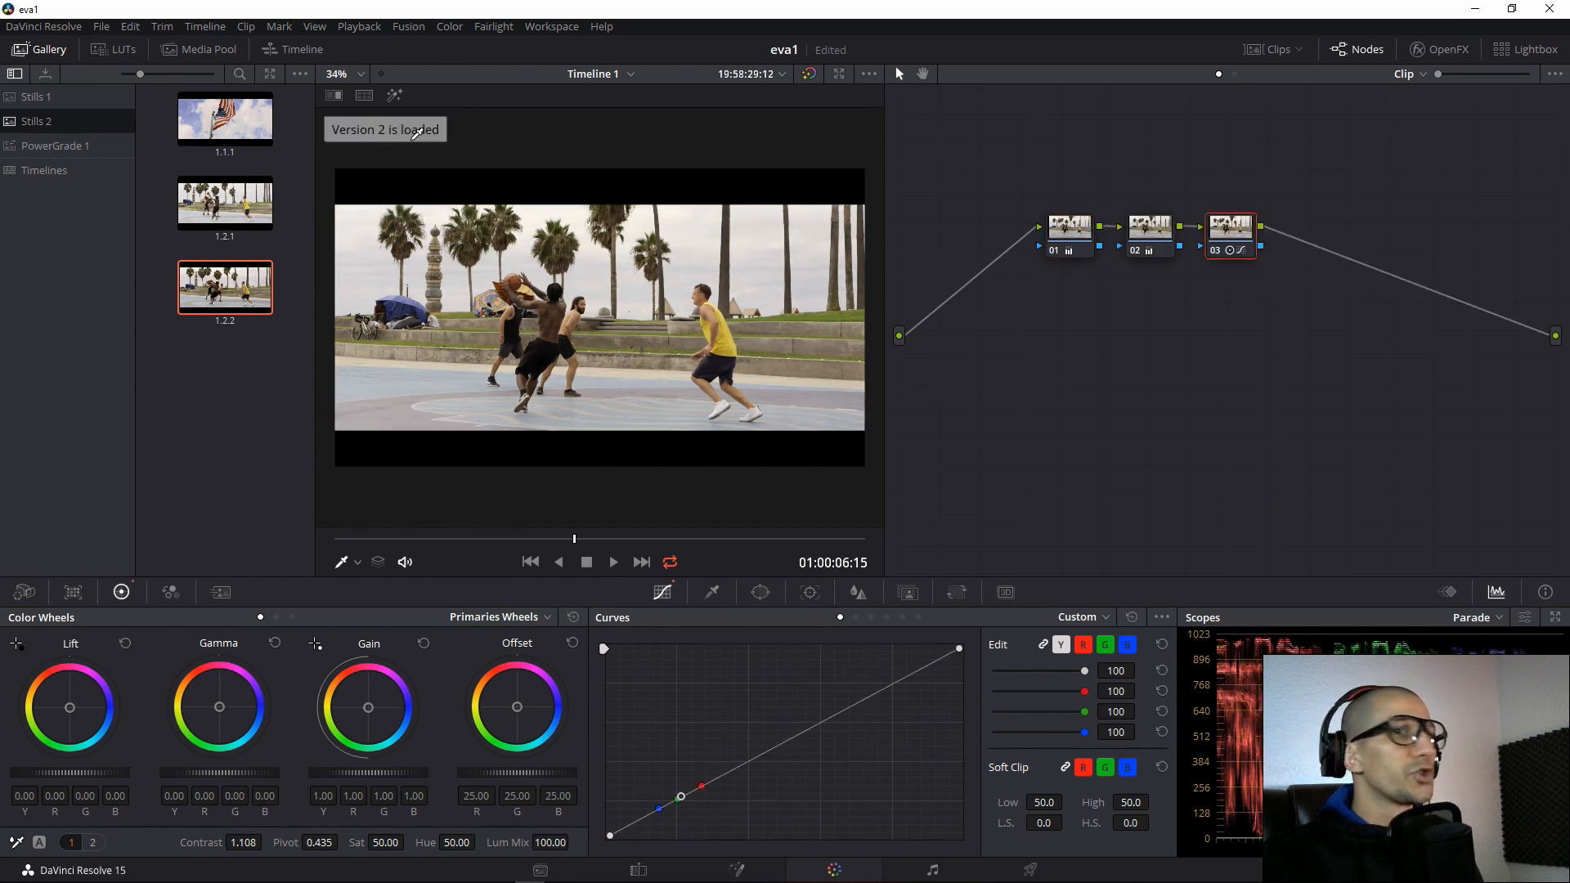
key("ctrl+b")
key("ctrl+n")
key("ctrl+b")
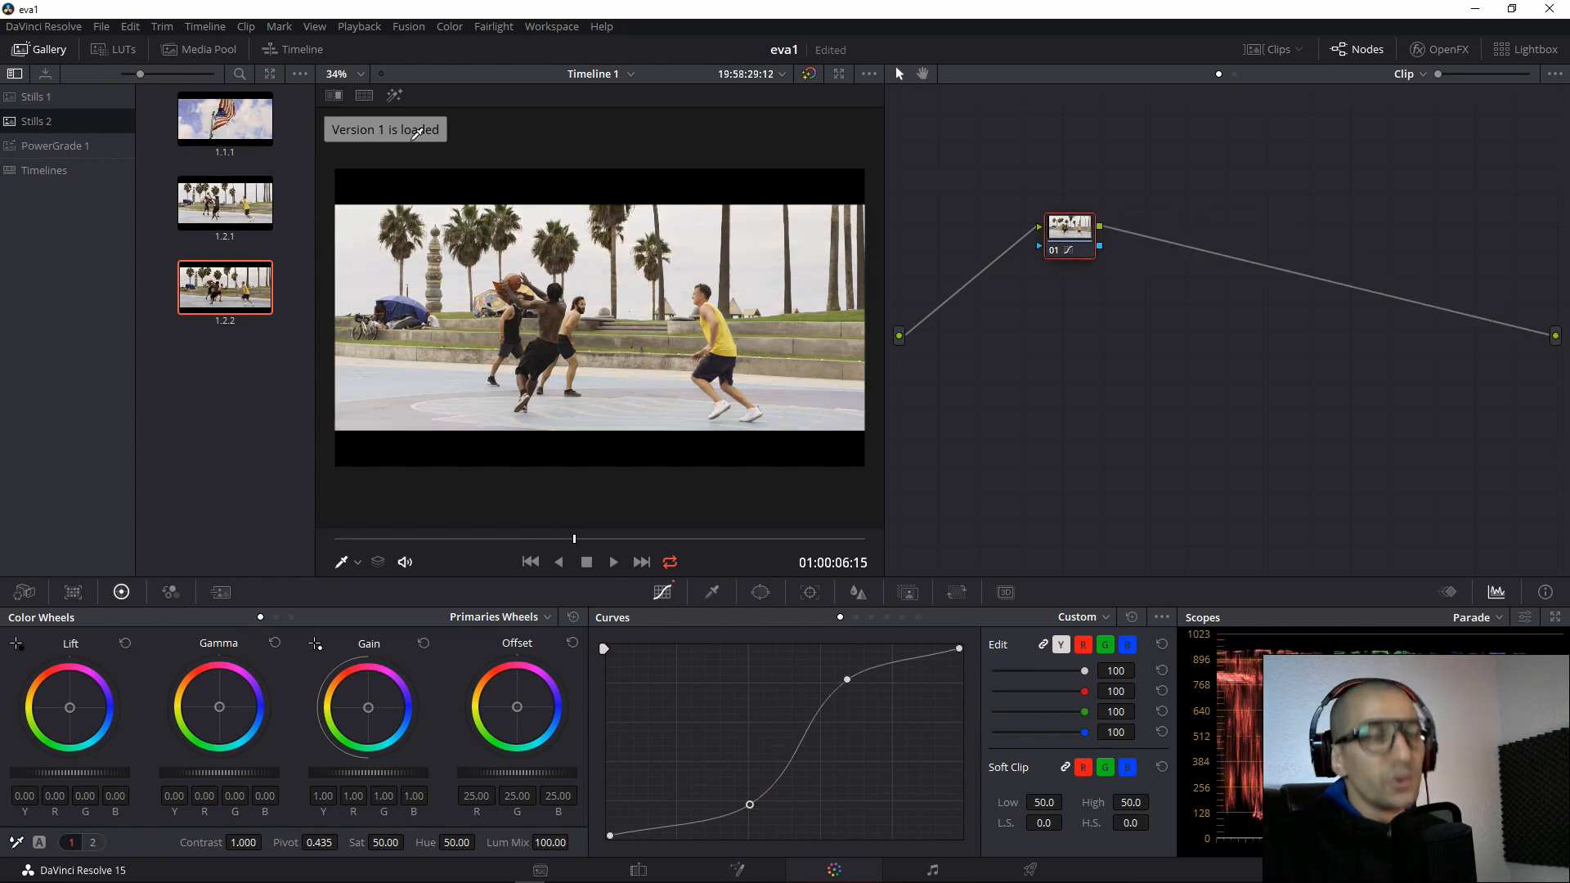
key("ctrl+n")
key("ctrl+b")
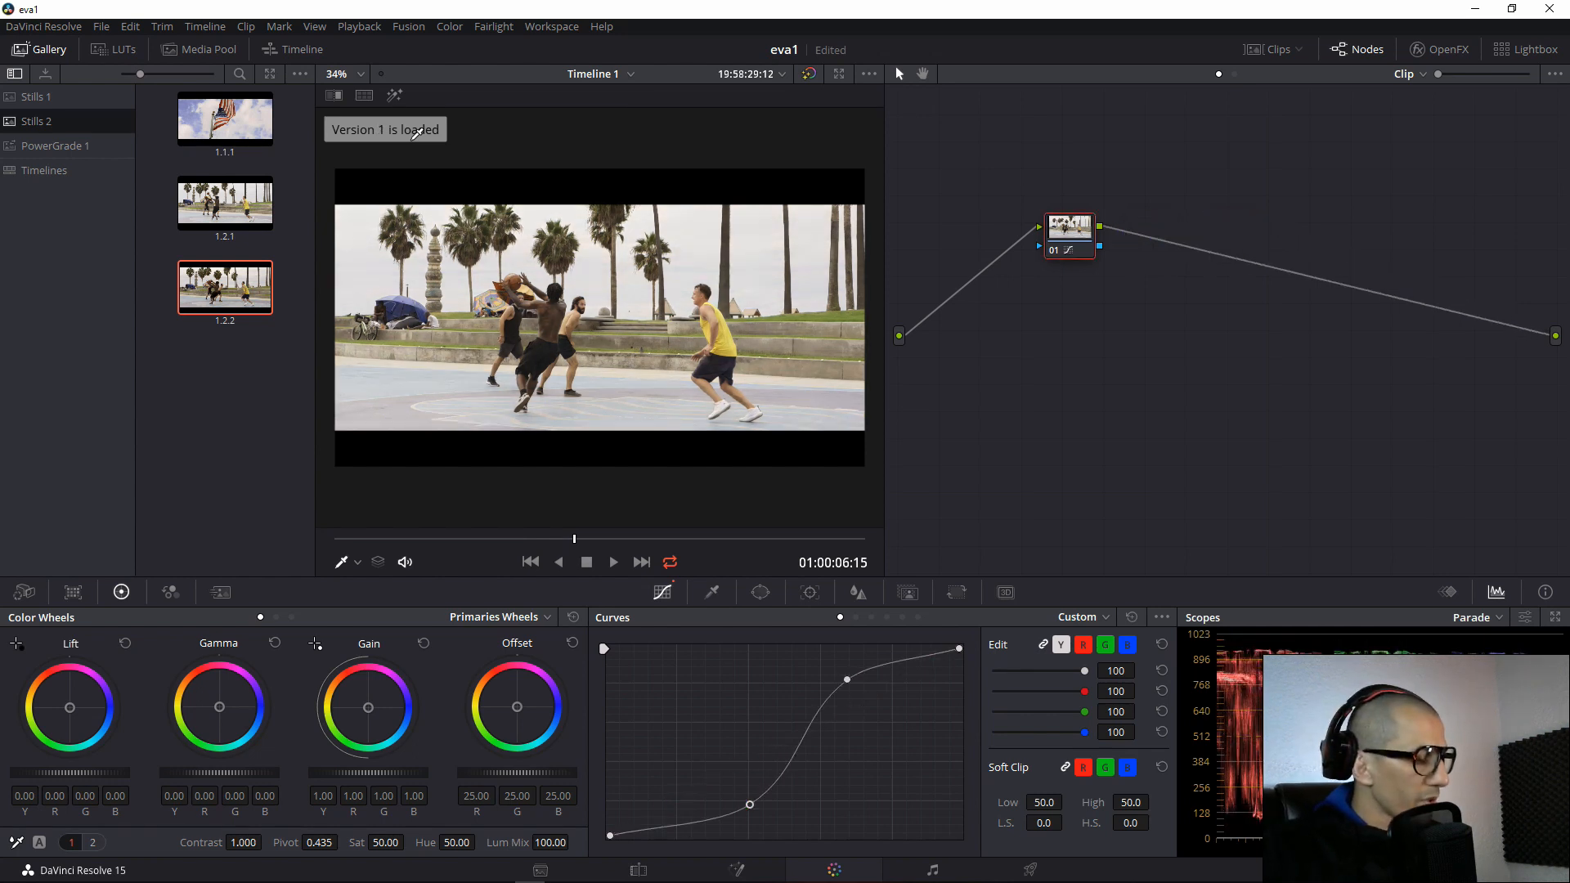
Compare grade versions 1 and 2 in full screen, then return to the normal view with version 2 loaded.
key("p")
key("ctrl+n")
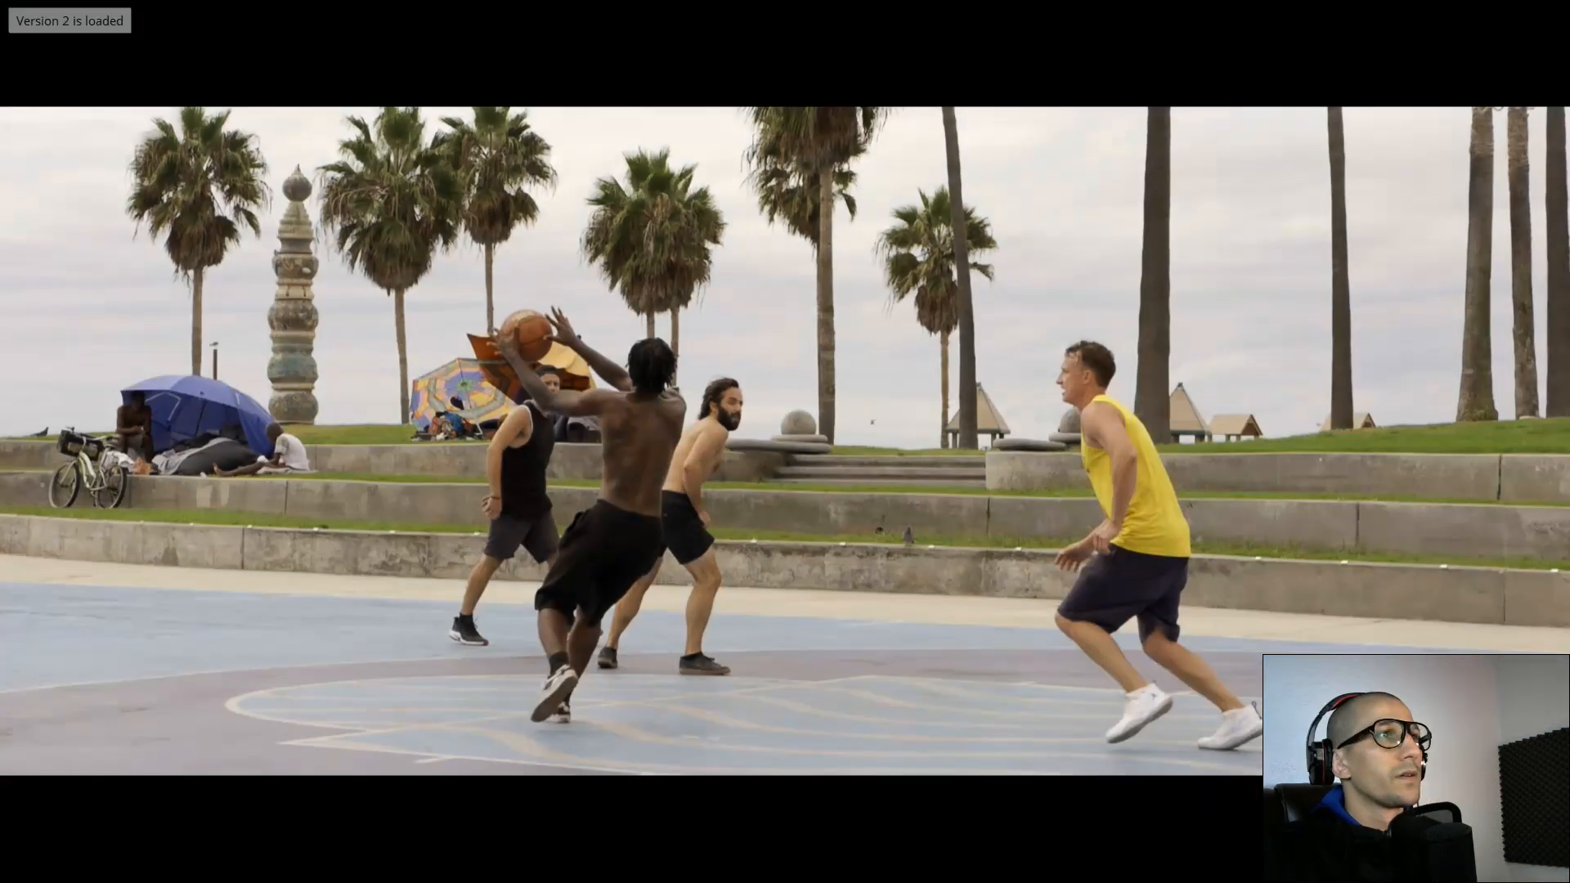
key("ctrl+b")
key("ctrl+n")
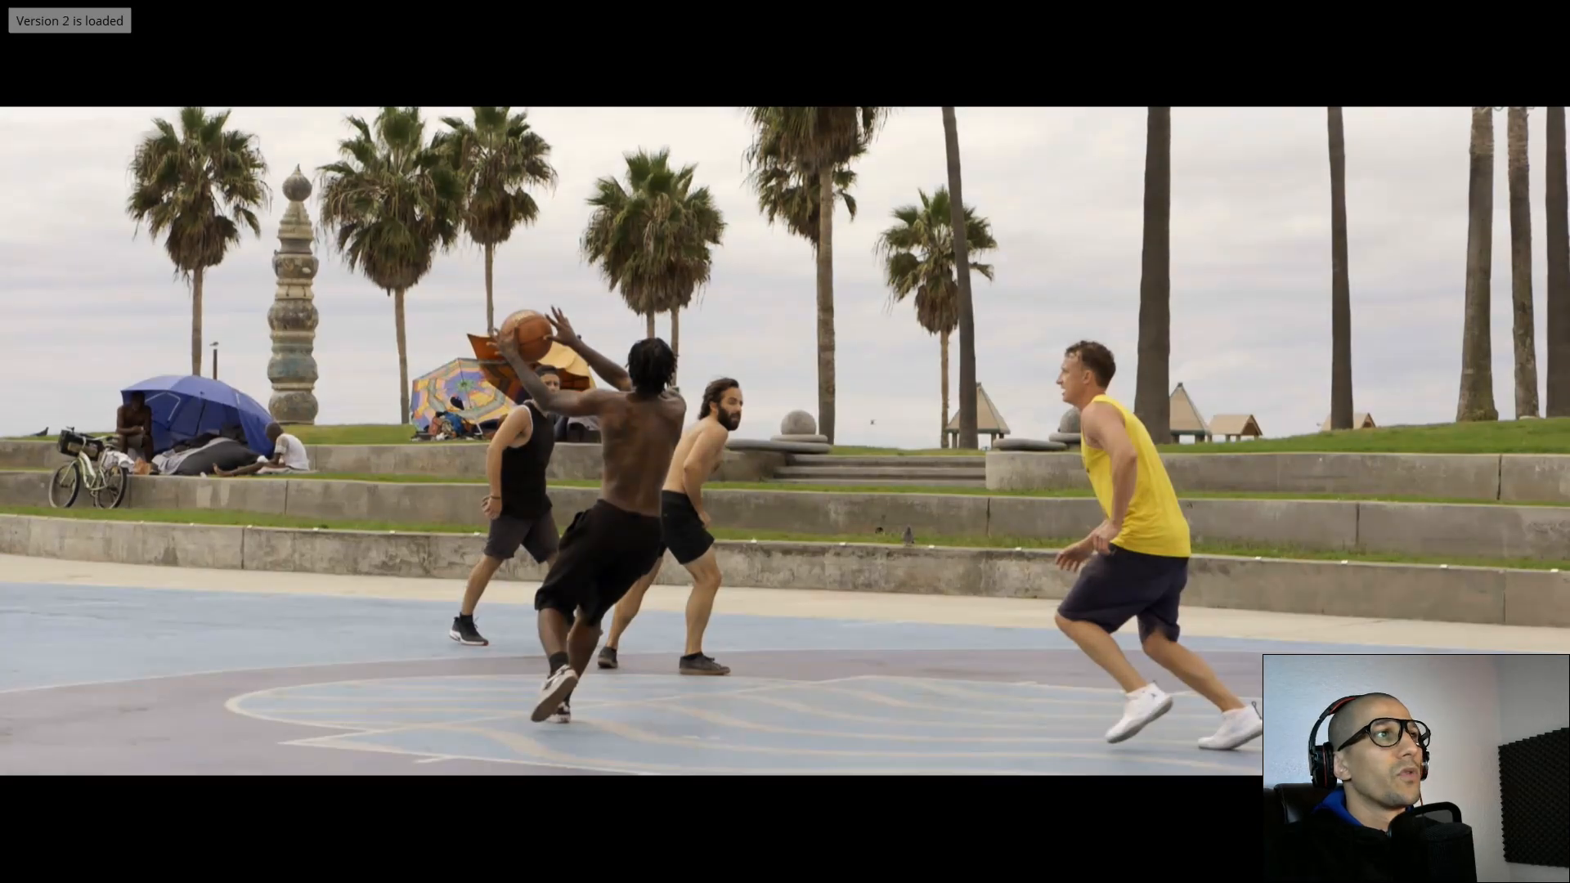
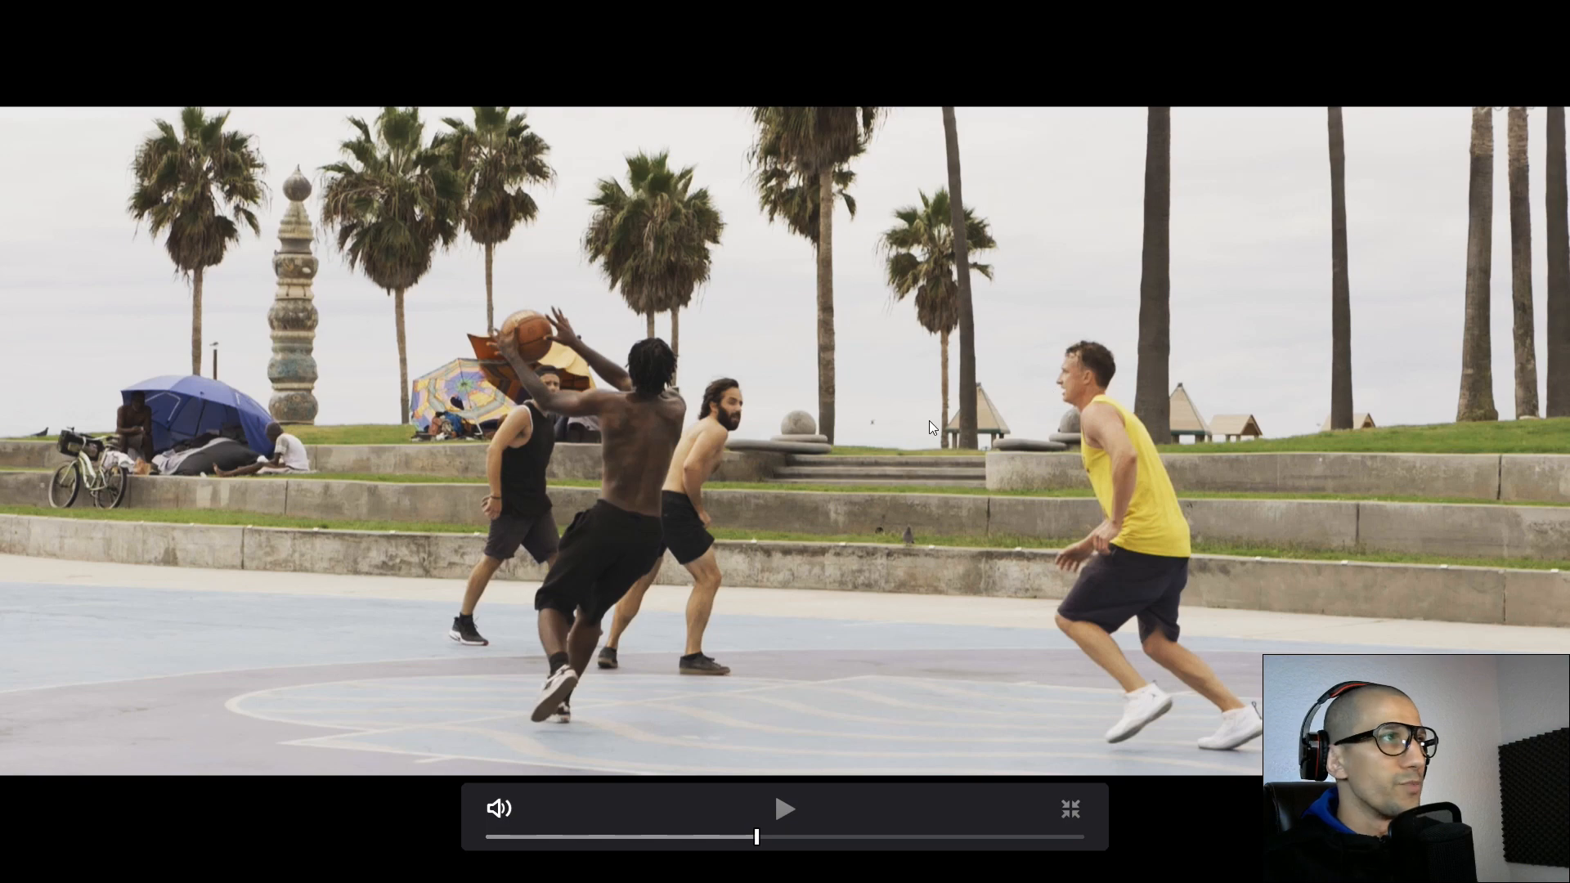
key("2")
key("Escape")
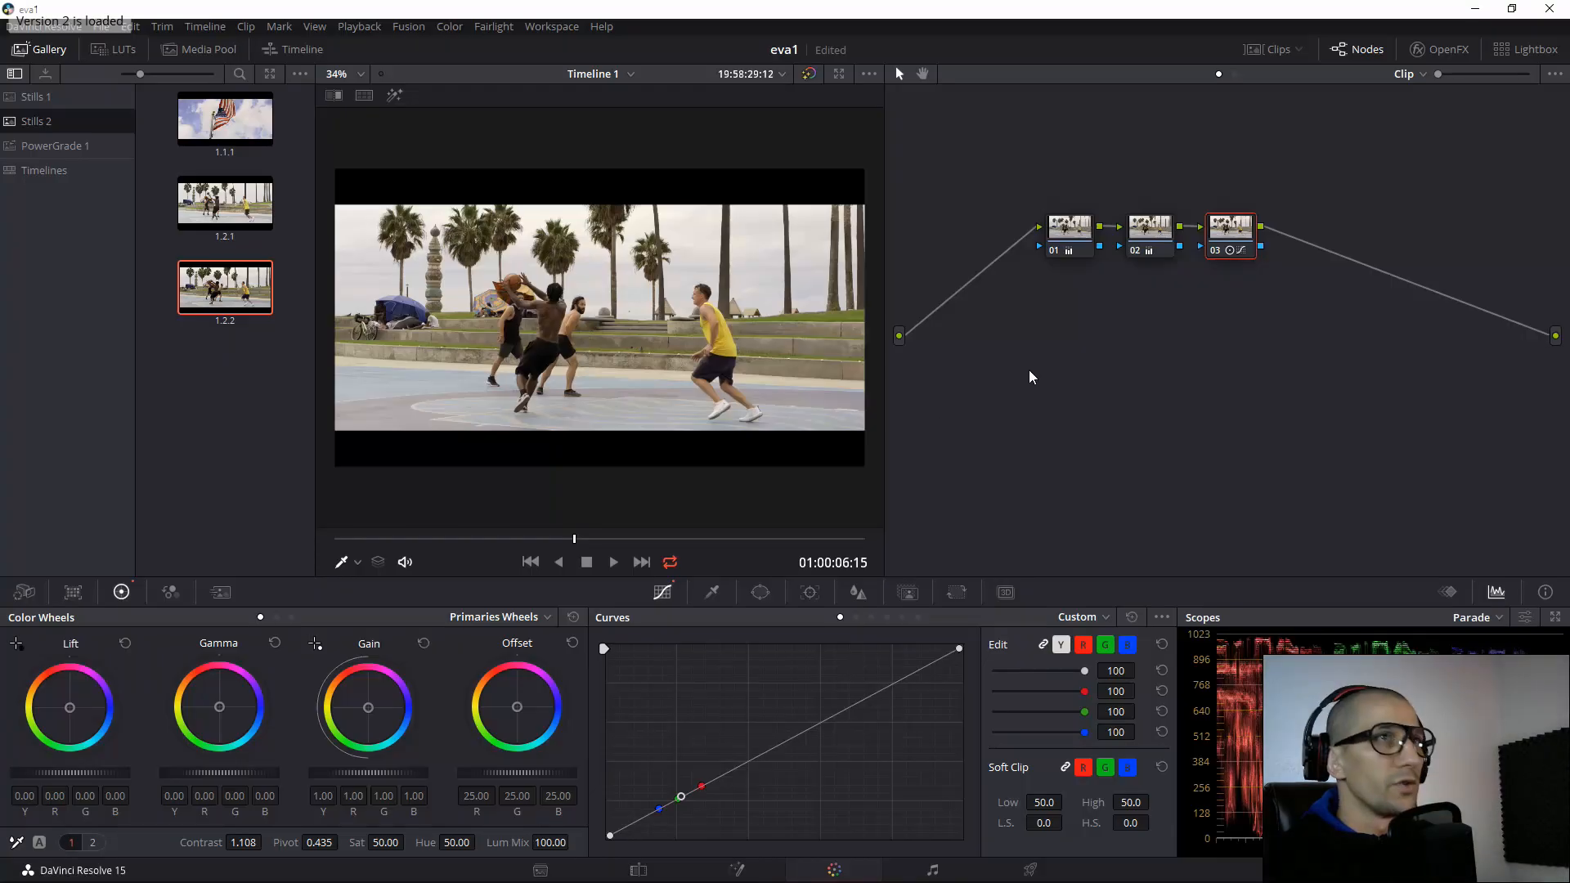
Load grade version 1 and shift the upper control point of its S-curve slightly further into the highlights.
key("1")
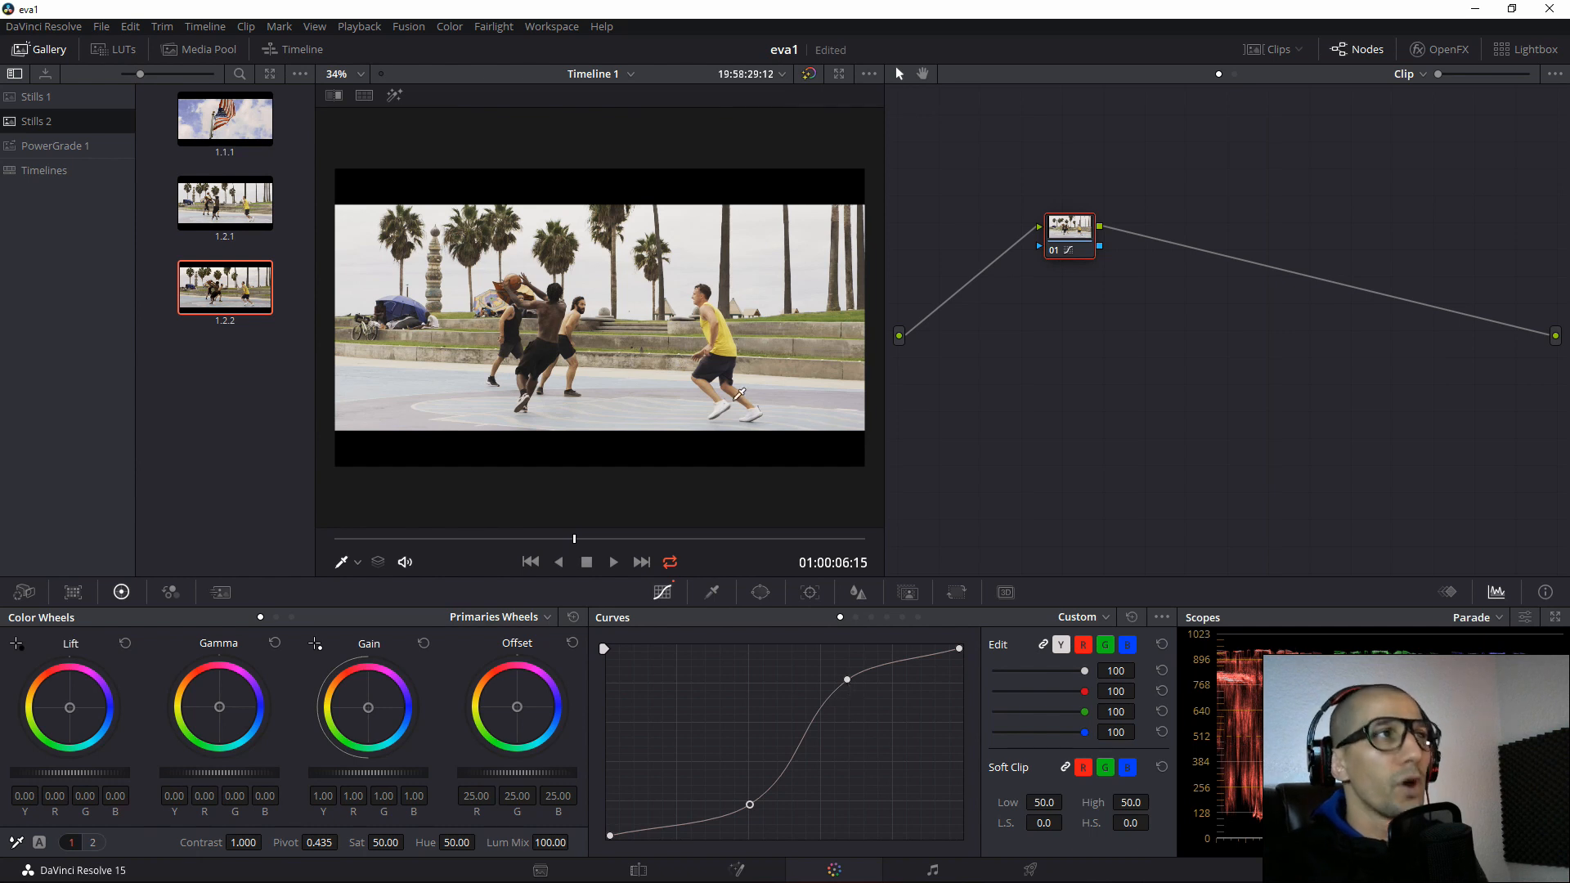
scroll(646, 290, "up", 4)
scroll(645, 287, "up", 3)
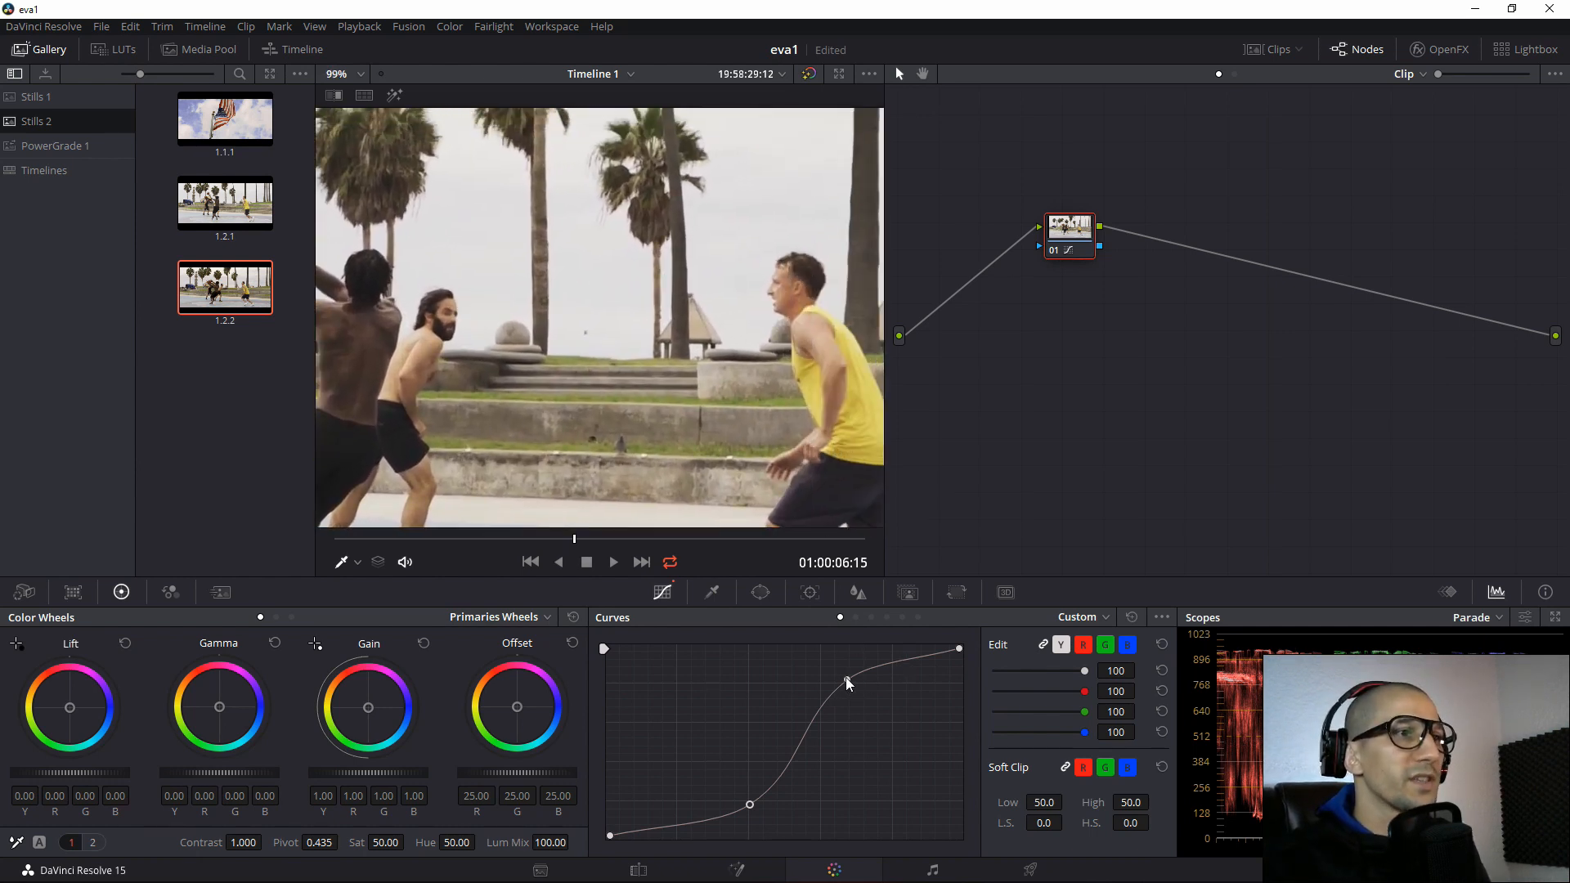
mouse_move(845, 677)
left_mouse_down()
mouse_move(865, 679)
mouse_move(863, 698)
mouse_move(846, 676)
mouse_move(834, 698)
mouse_move(869, 656)
mouse_move(862, 674)
left_mouse_up()
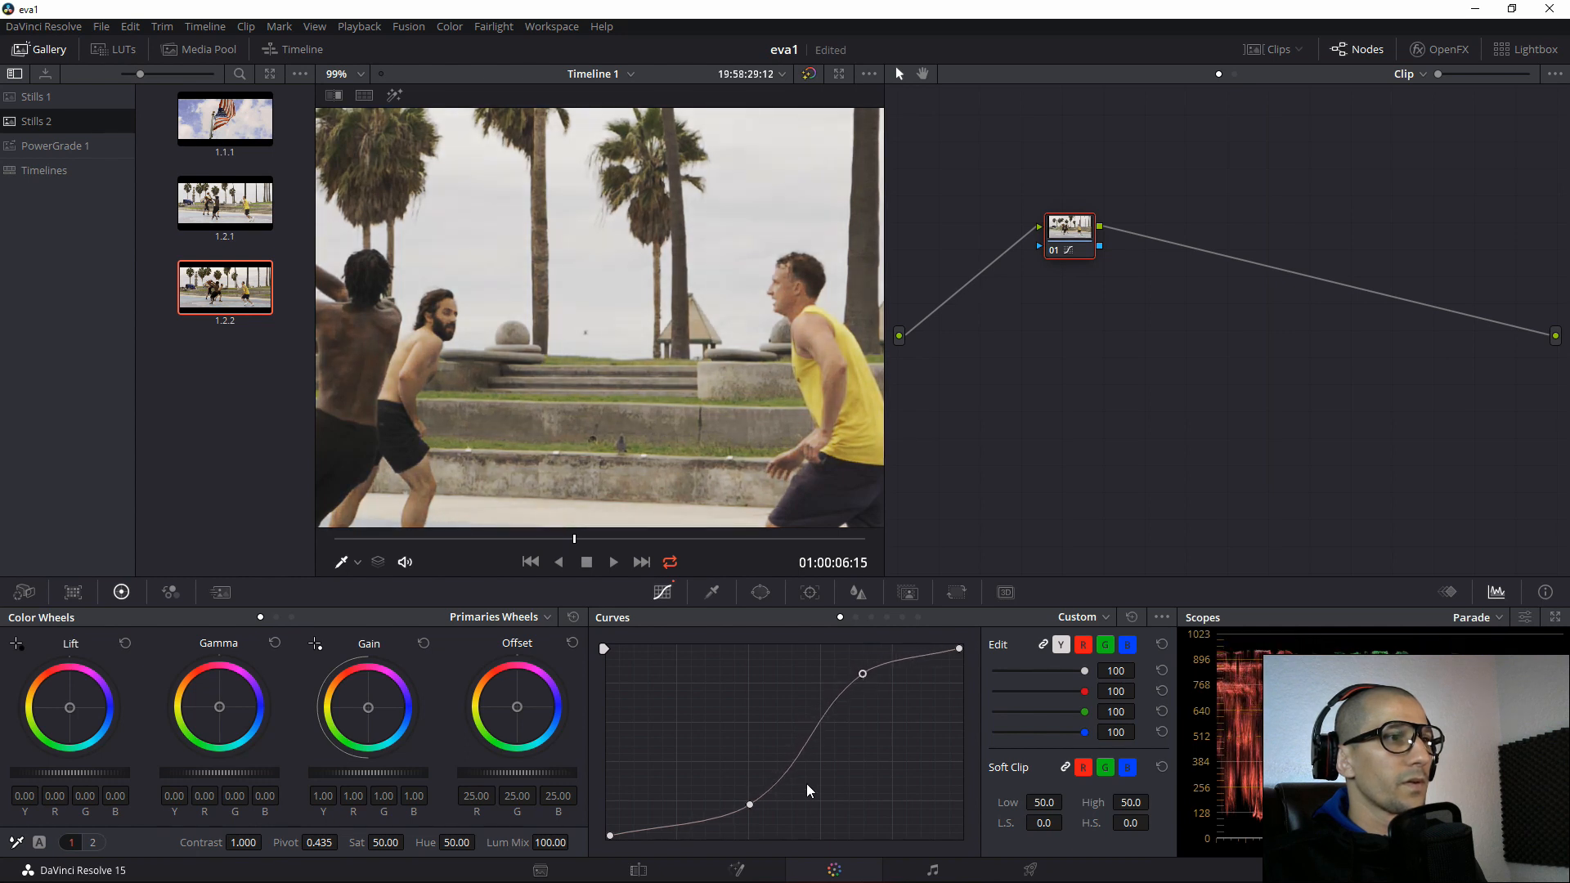
Nudge the lower control point of version 1's S-curve slightly toward the midtones.
mouse_move(754, 803)
left_mouse_down()
mouse_move(742, 792)
mouse_move(755, 803)
left_mouse_up()
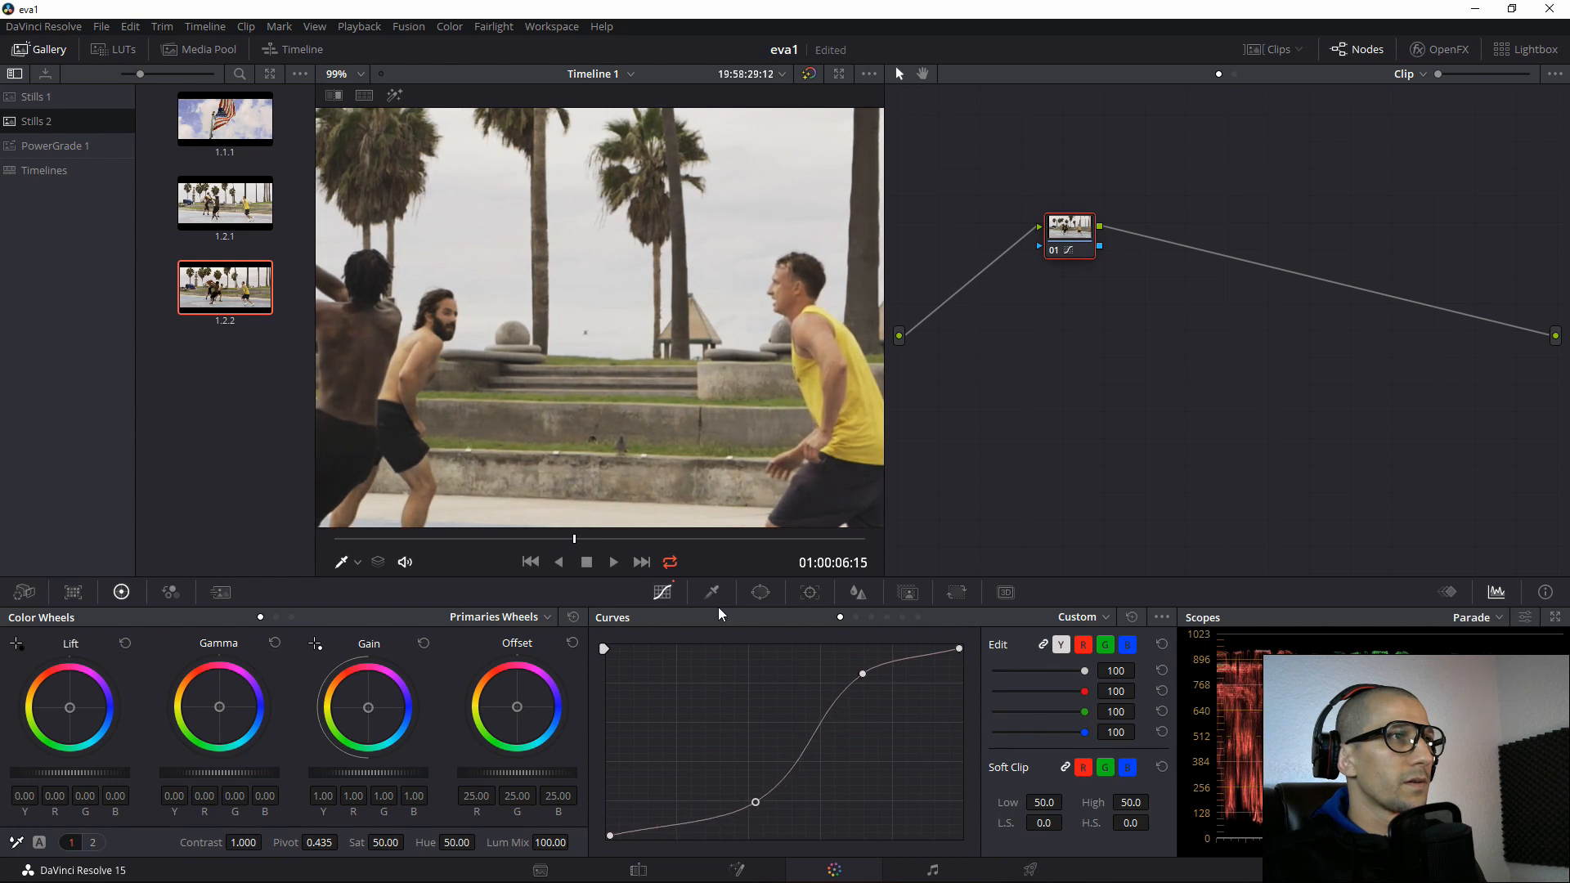
scroll(602, 392, "down", 2)
scroll(602, 391, "down", 2)
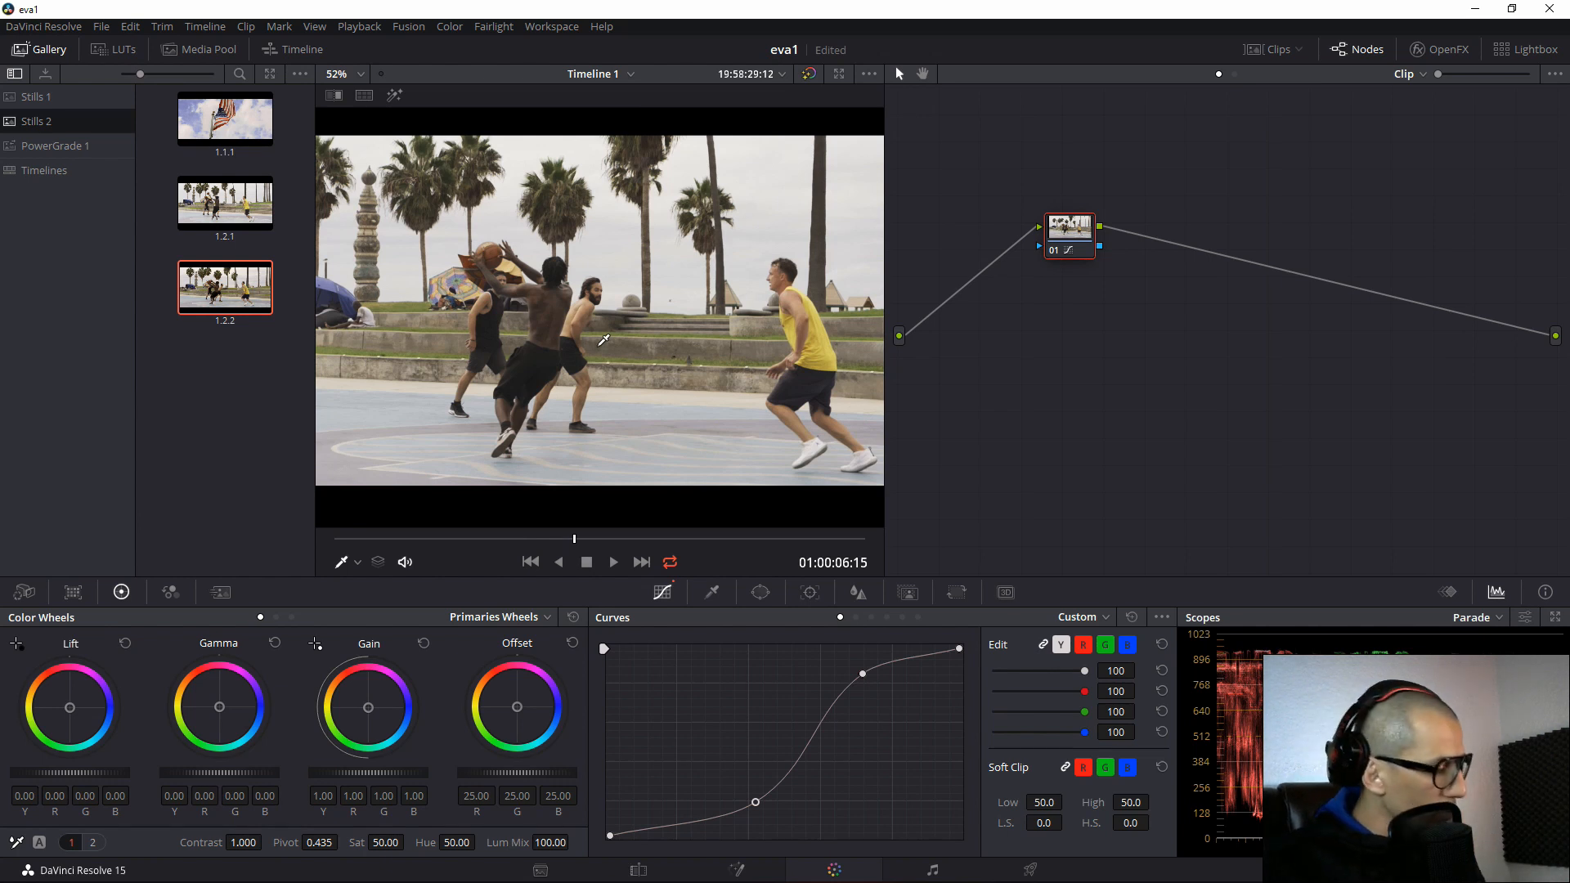
key("ctrl+y")
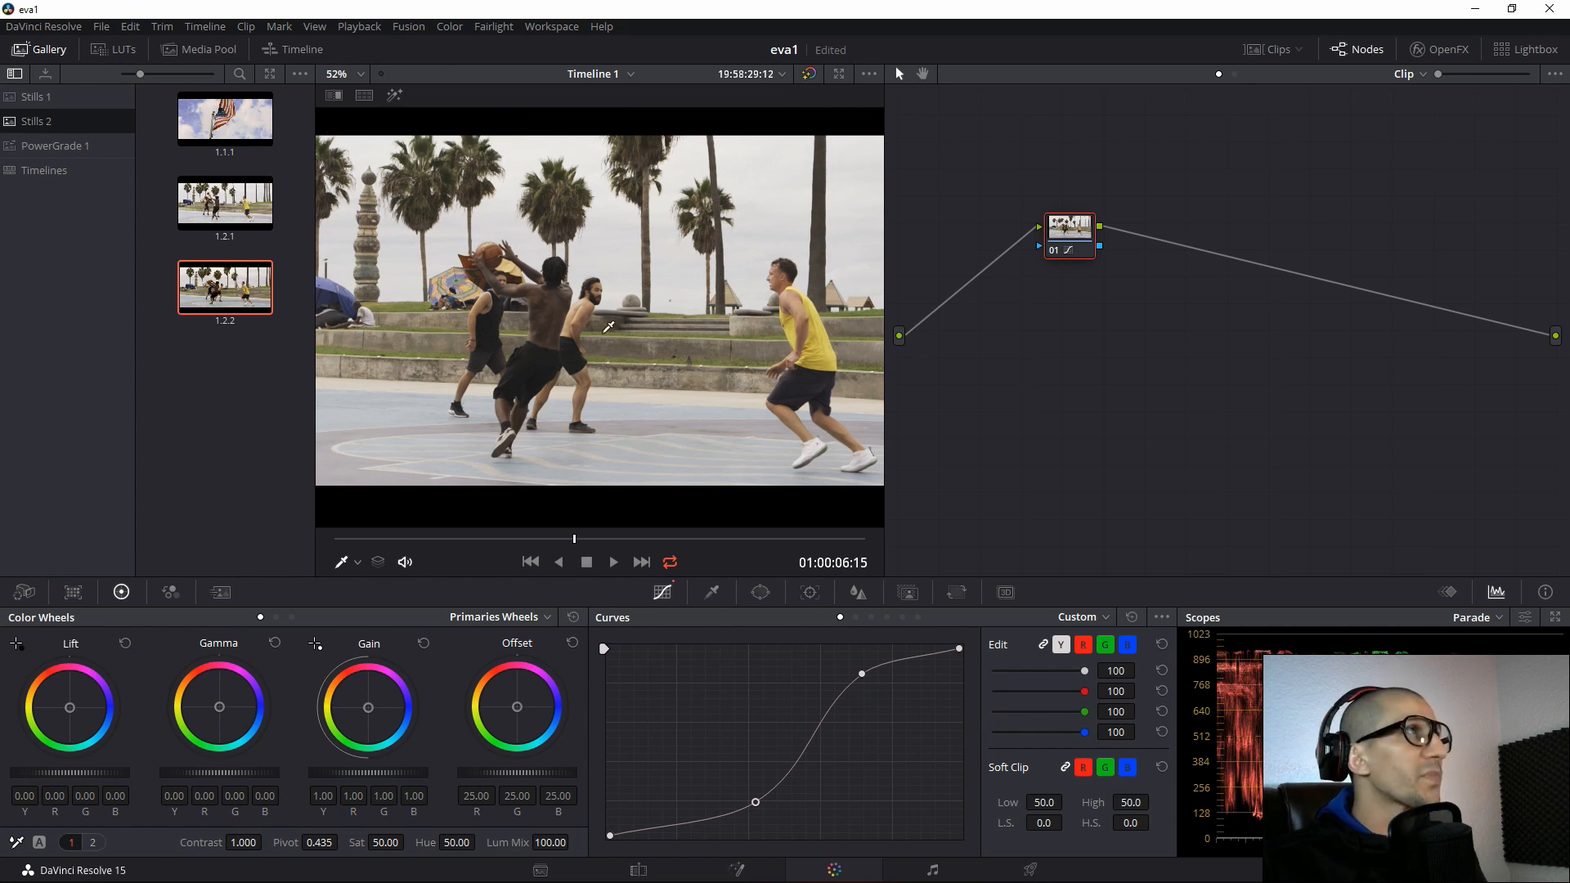
Switch between the clip's grade versions to compare the refined curve grade with the three-node grades, ending on version 1.
key("ctrl+b")
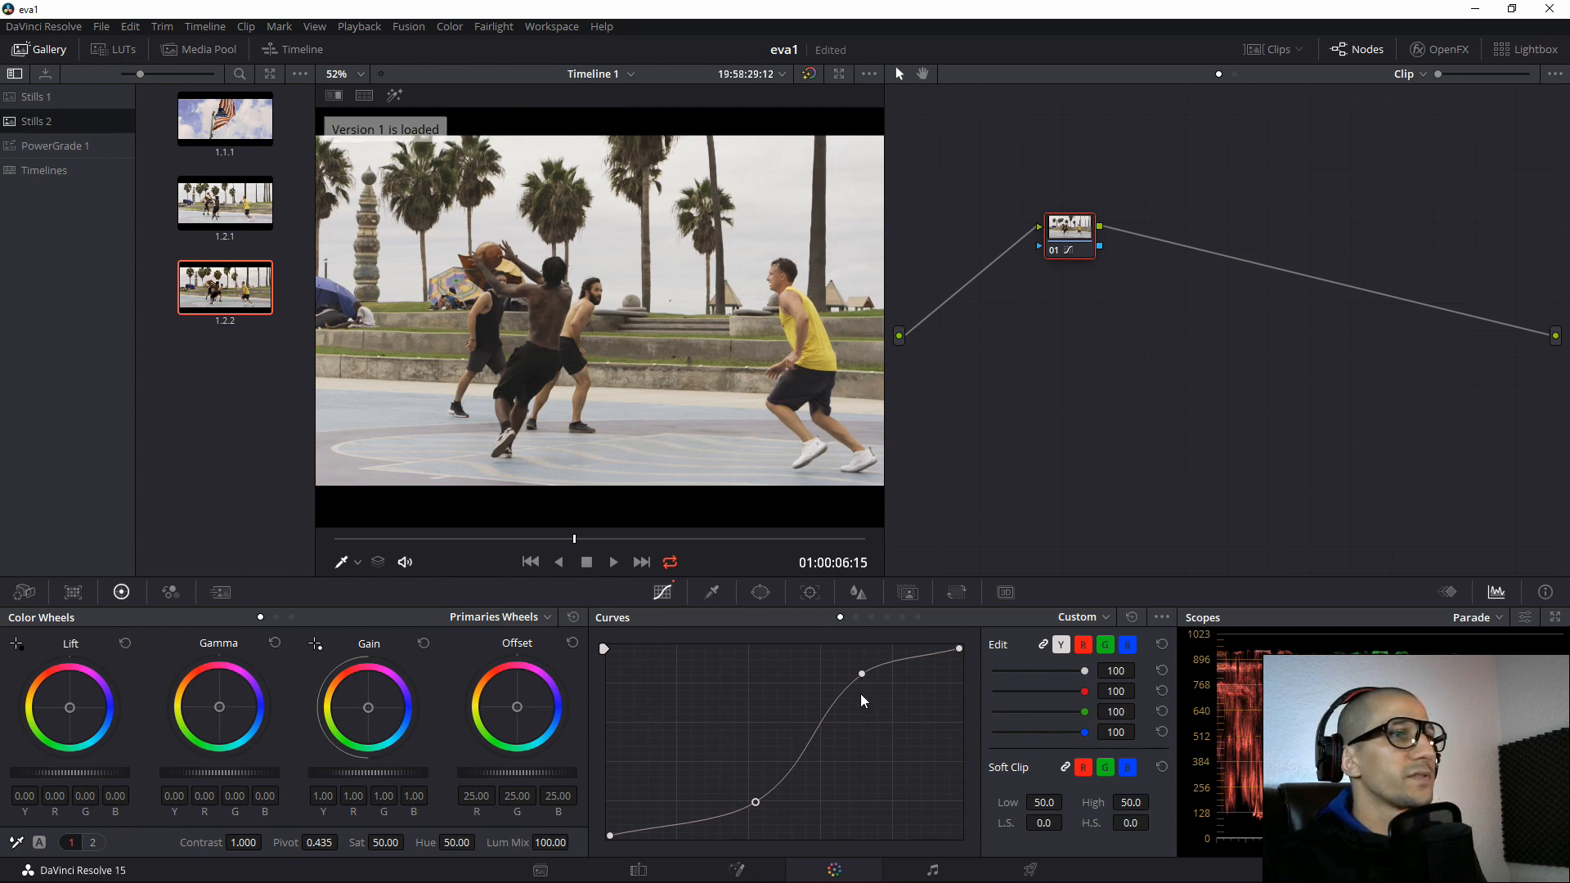
key("ctrl+n")
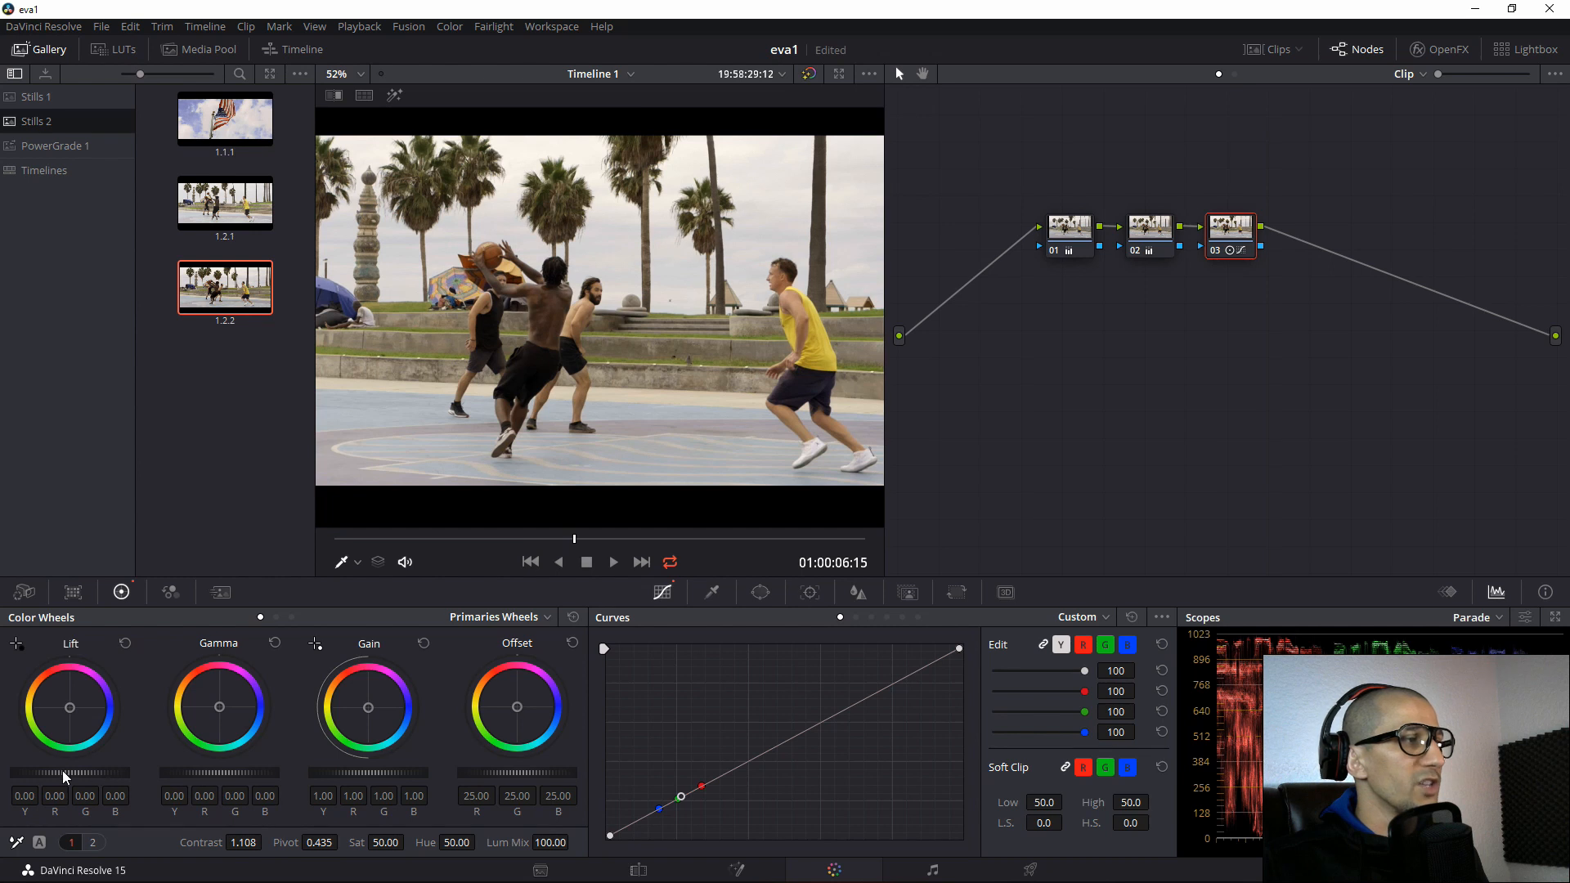
key("ctrl+n")
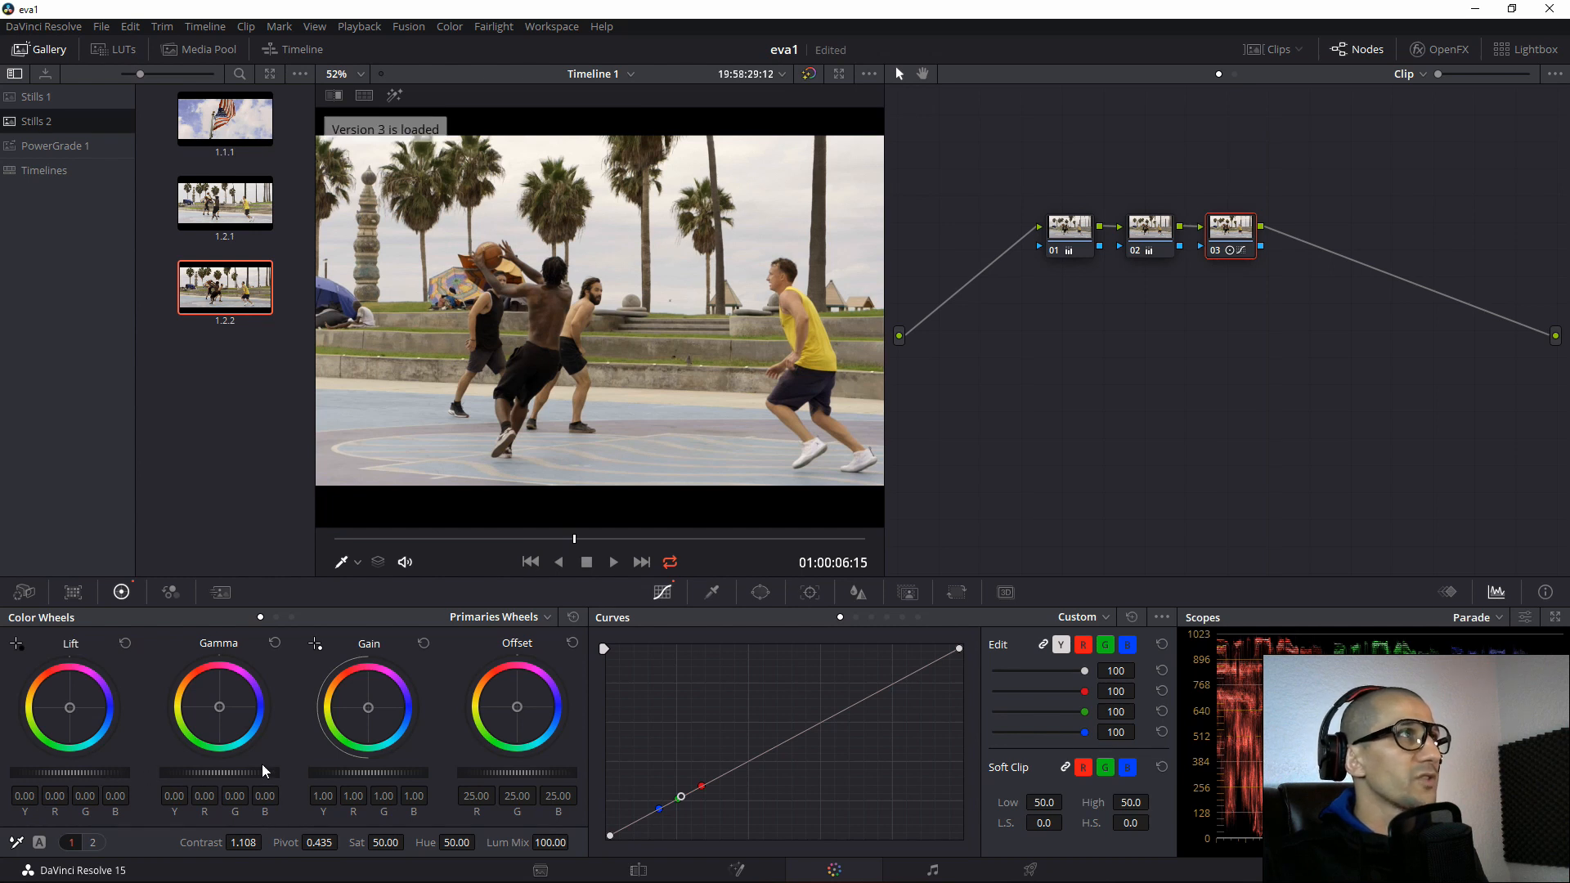
key("ctrl+b")
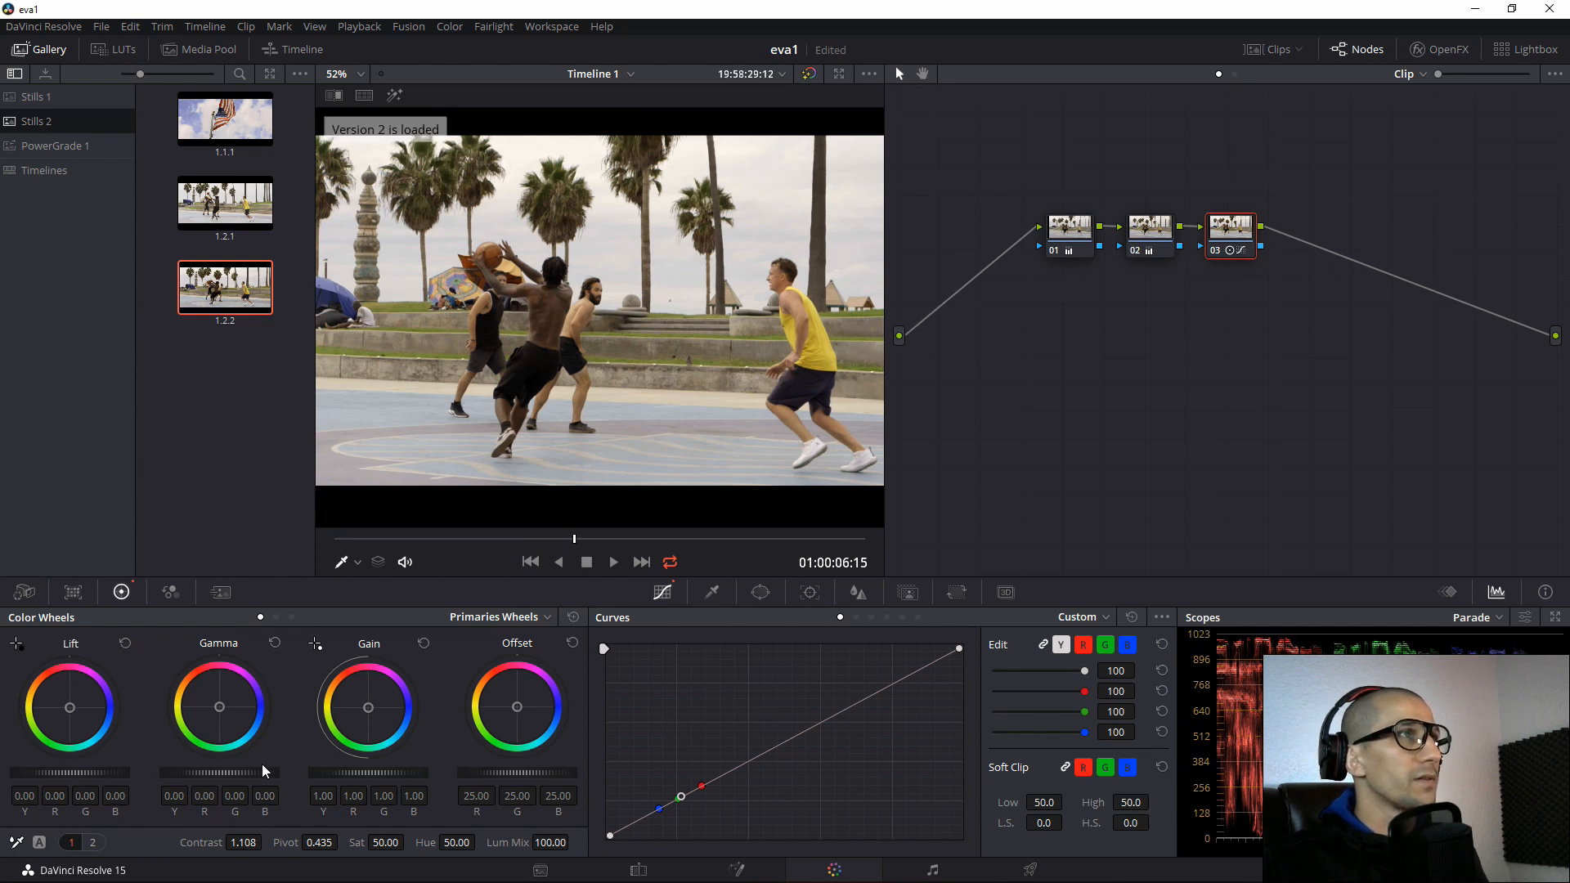
key("ctrl+b")
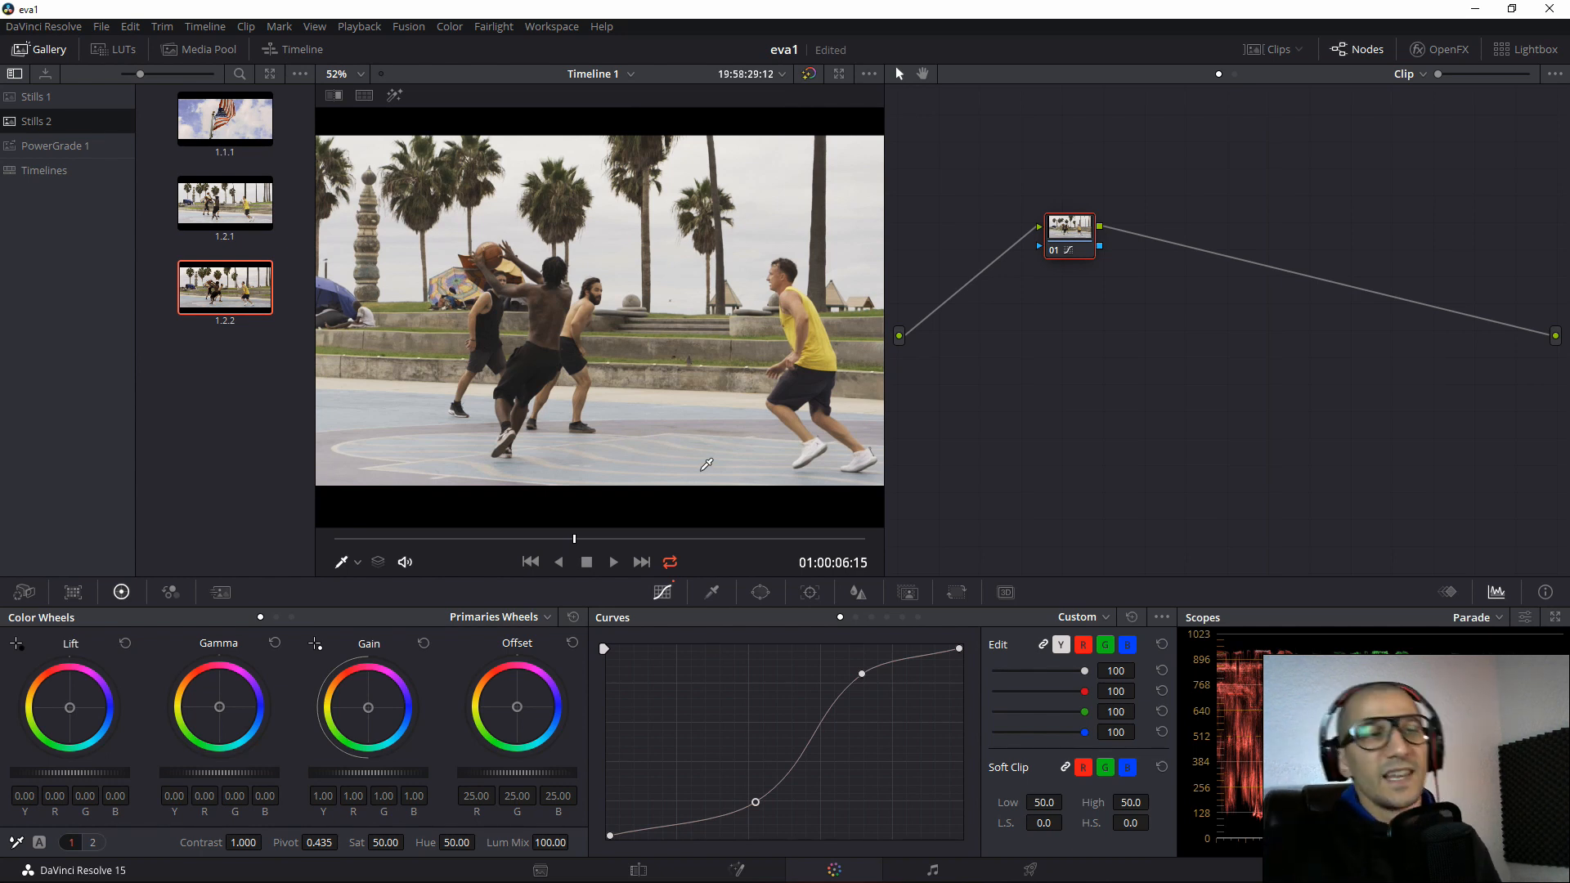
key("ctrl+n")
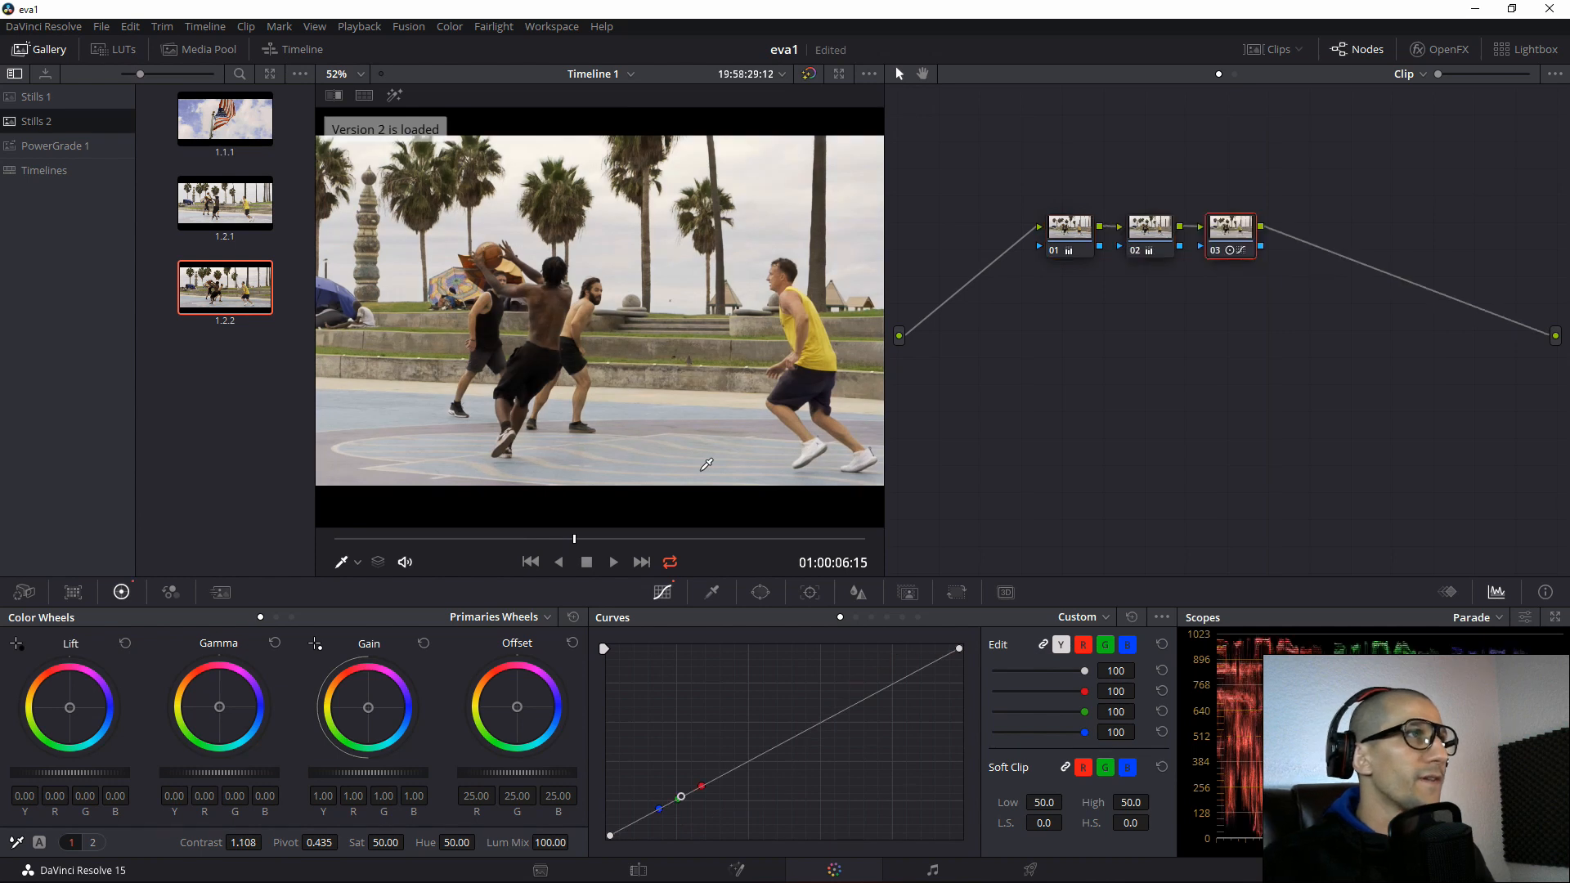
key("ctrl+b")
key("ctrl+n")
key("ctrl+b")
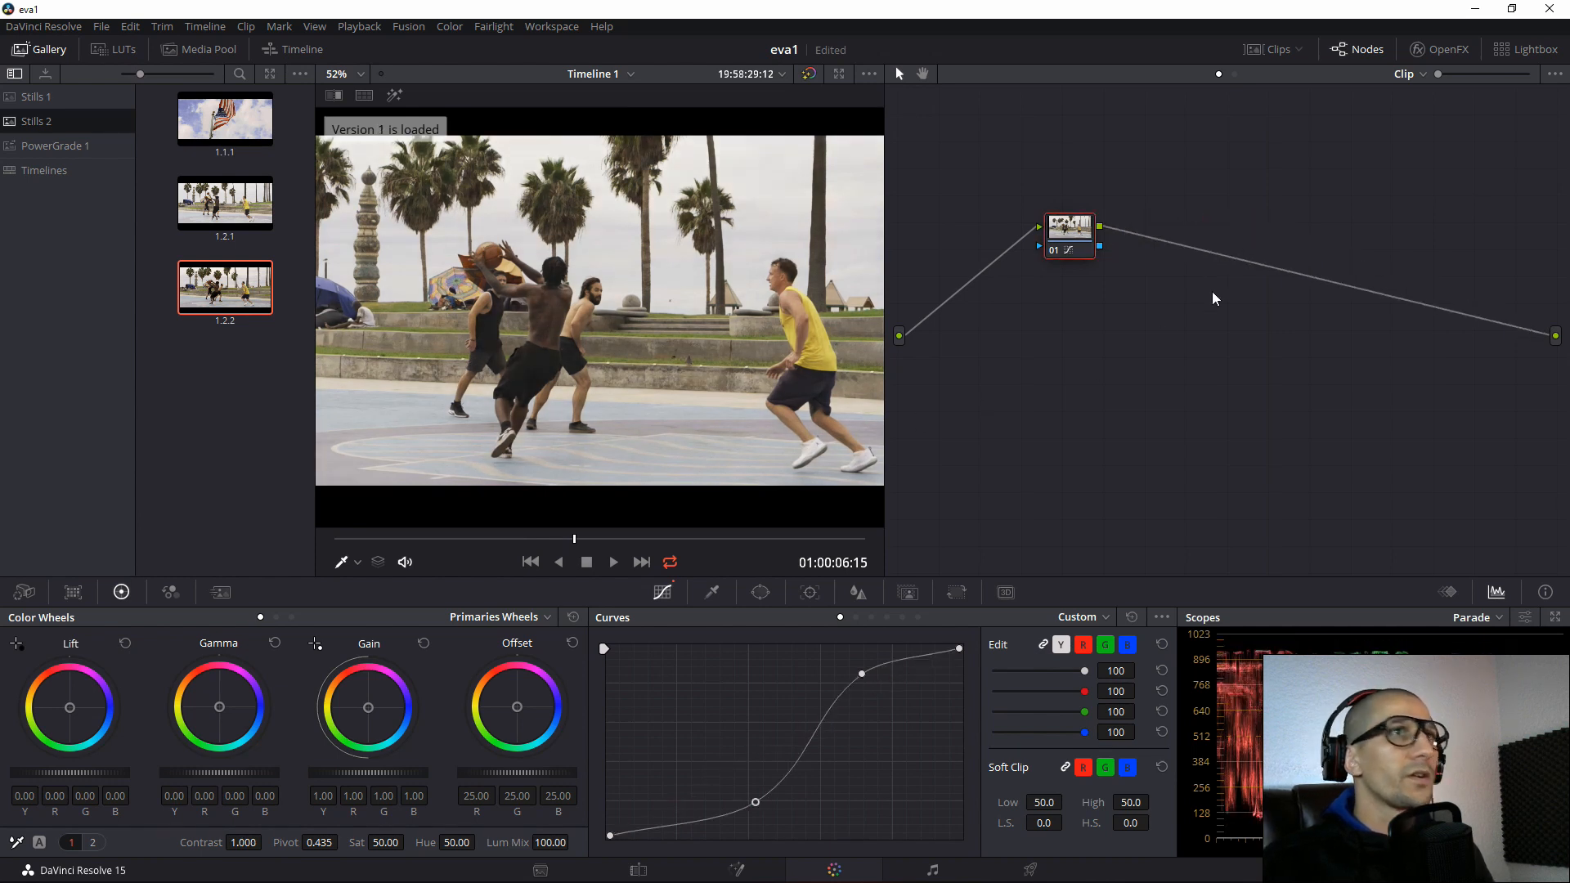
Add a second serial node after the curve node and set its saturation to 60.60.
key("alt+s")
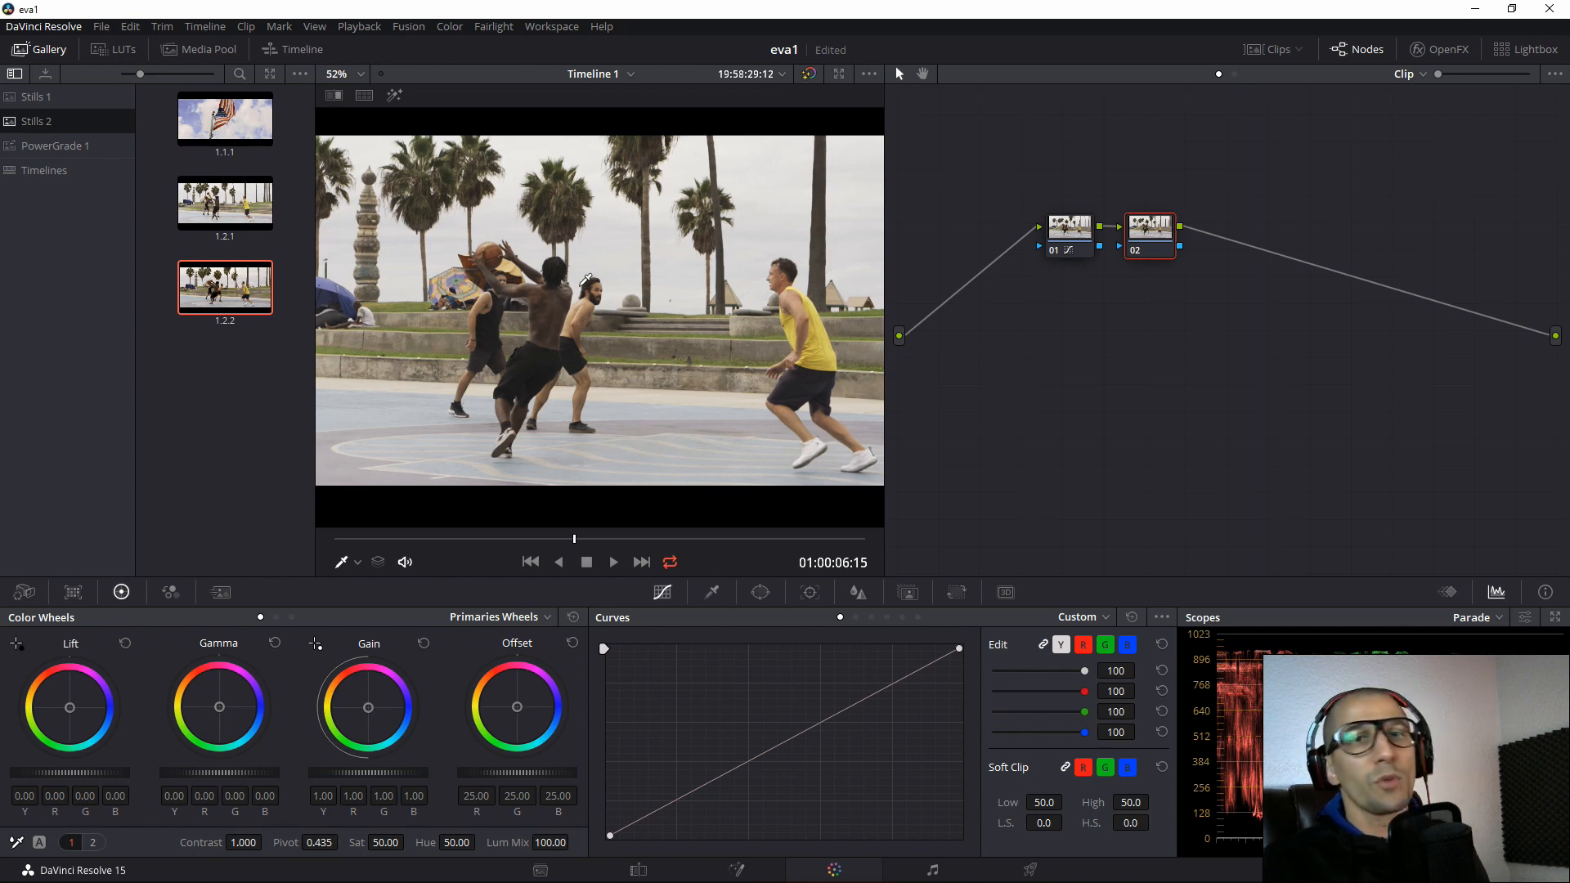
left_click(1073, 230)
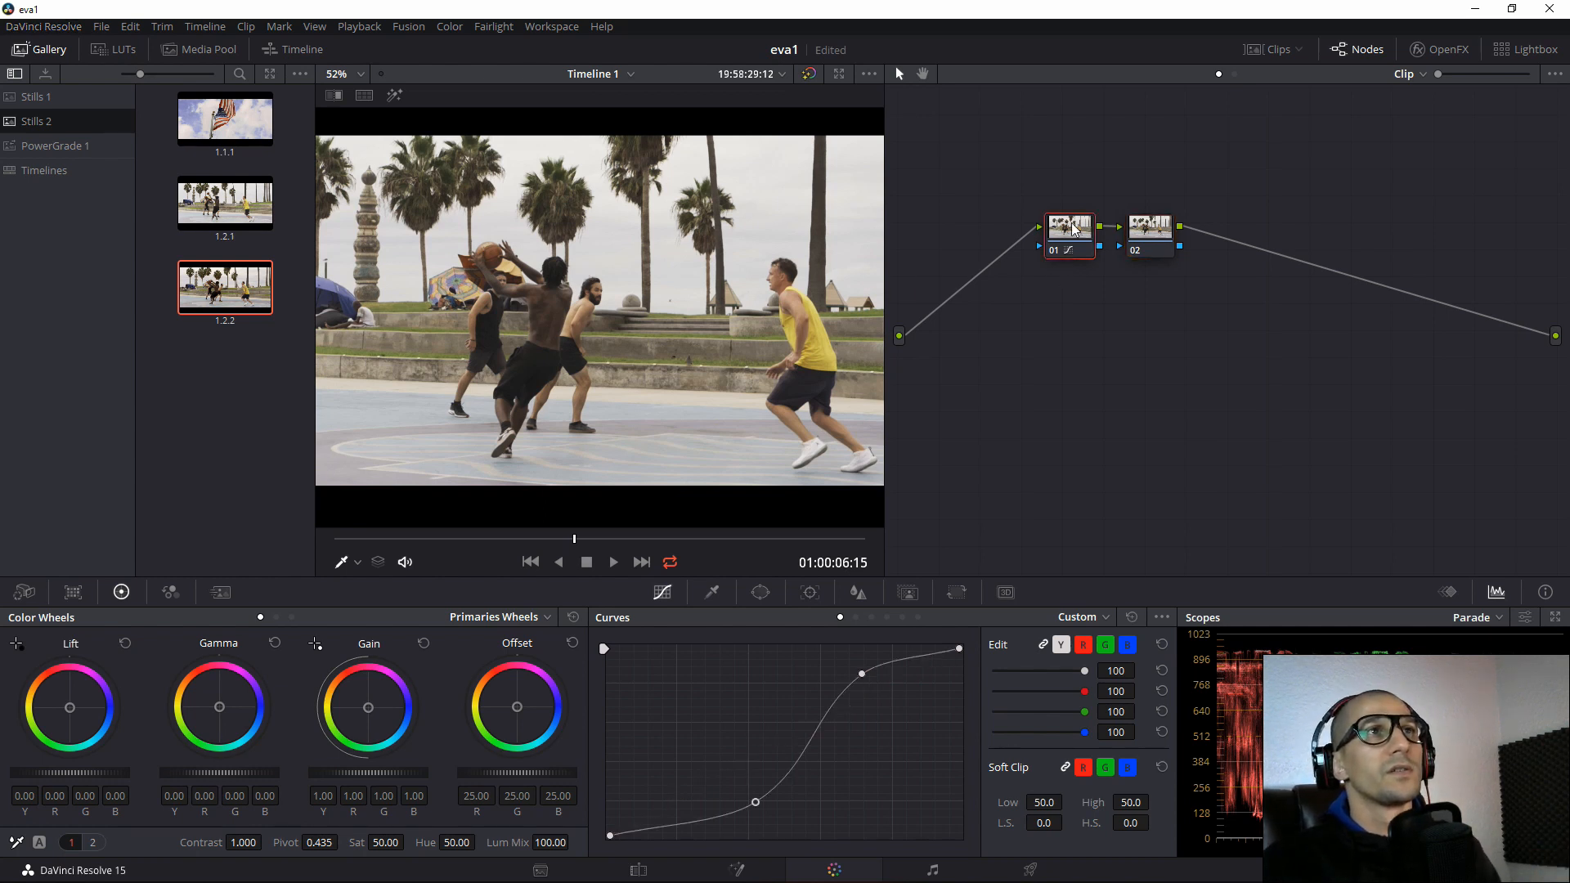
left_click(1164, 236)
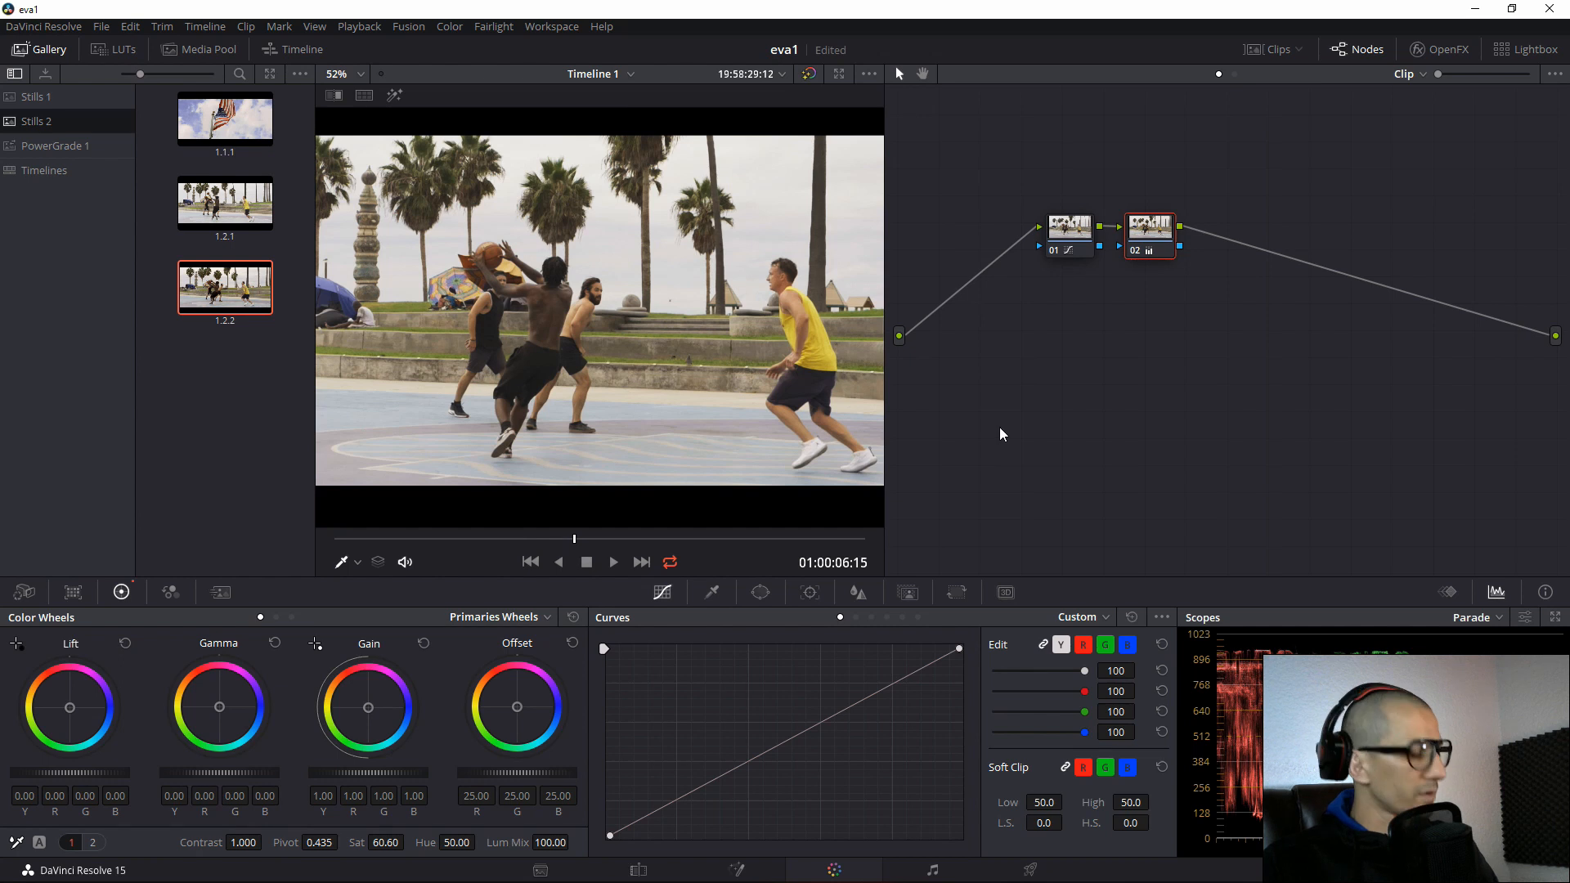
Append a third serial node with its contrast set to 1.082 and check the image in full screen.
key("alt+s")
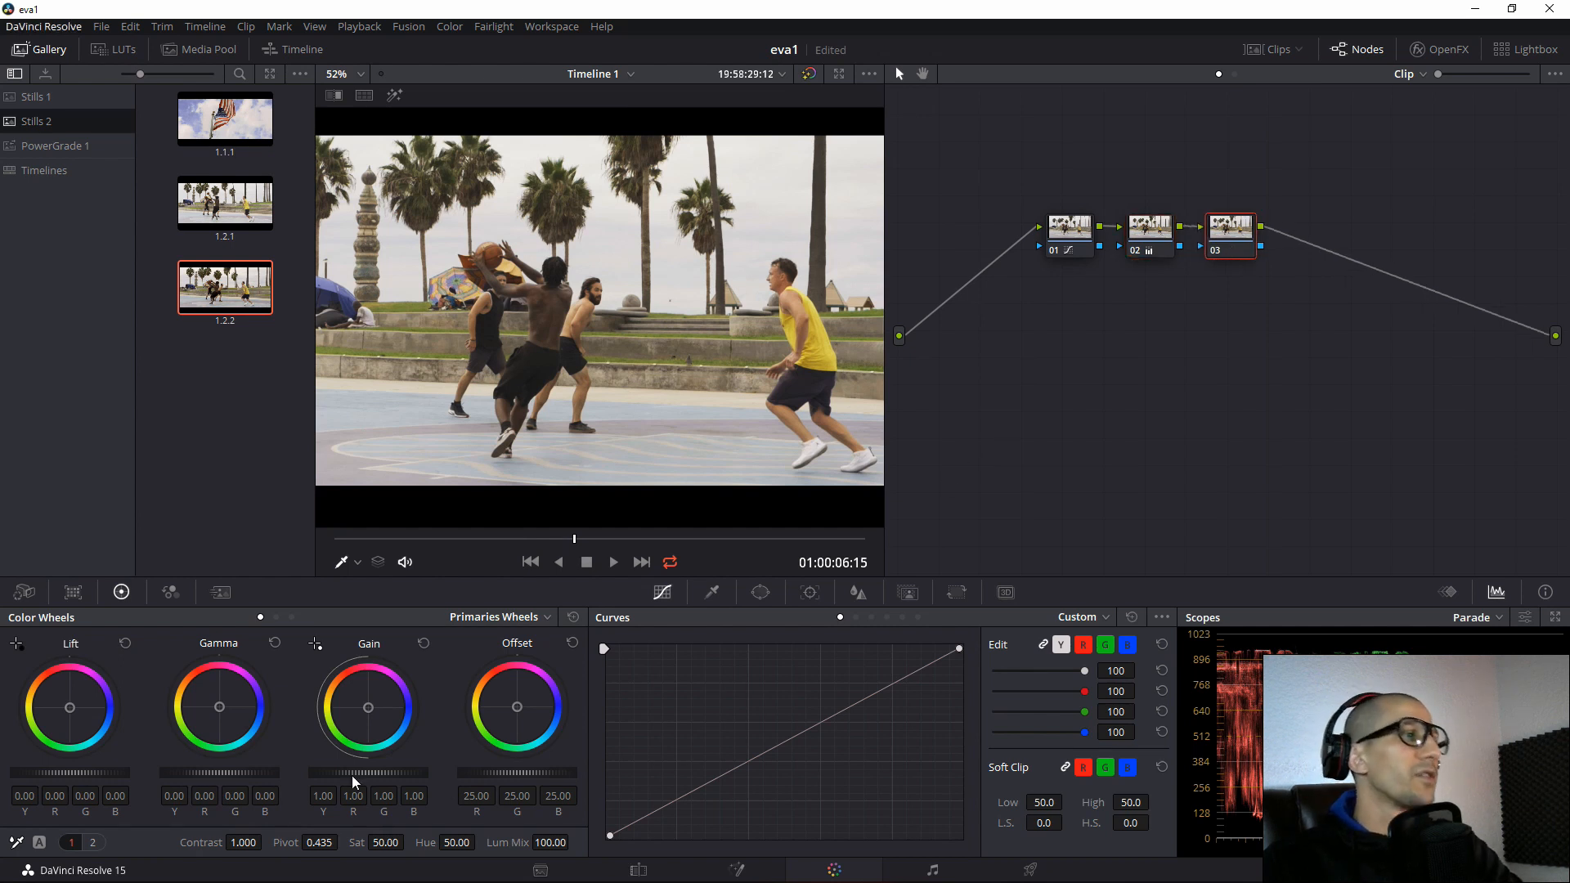
left_click_drag(244, 837, 266, 841)
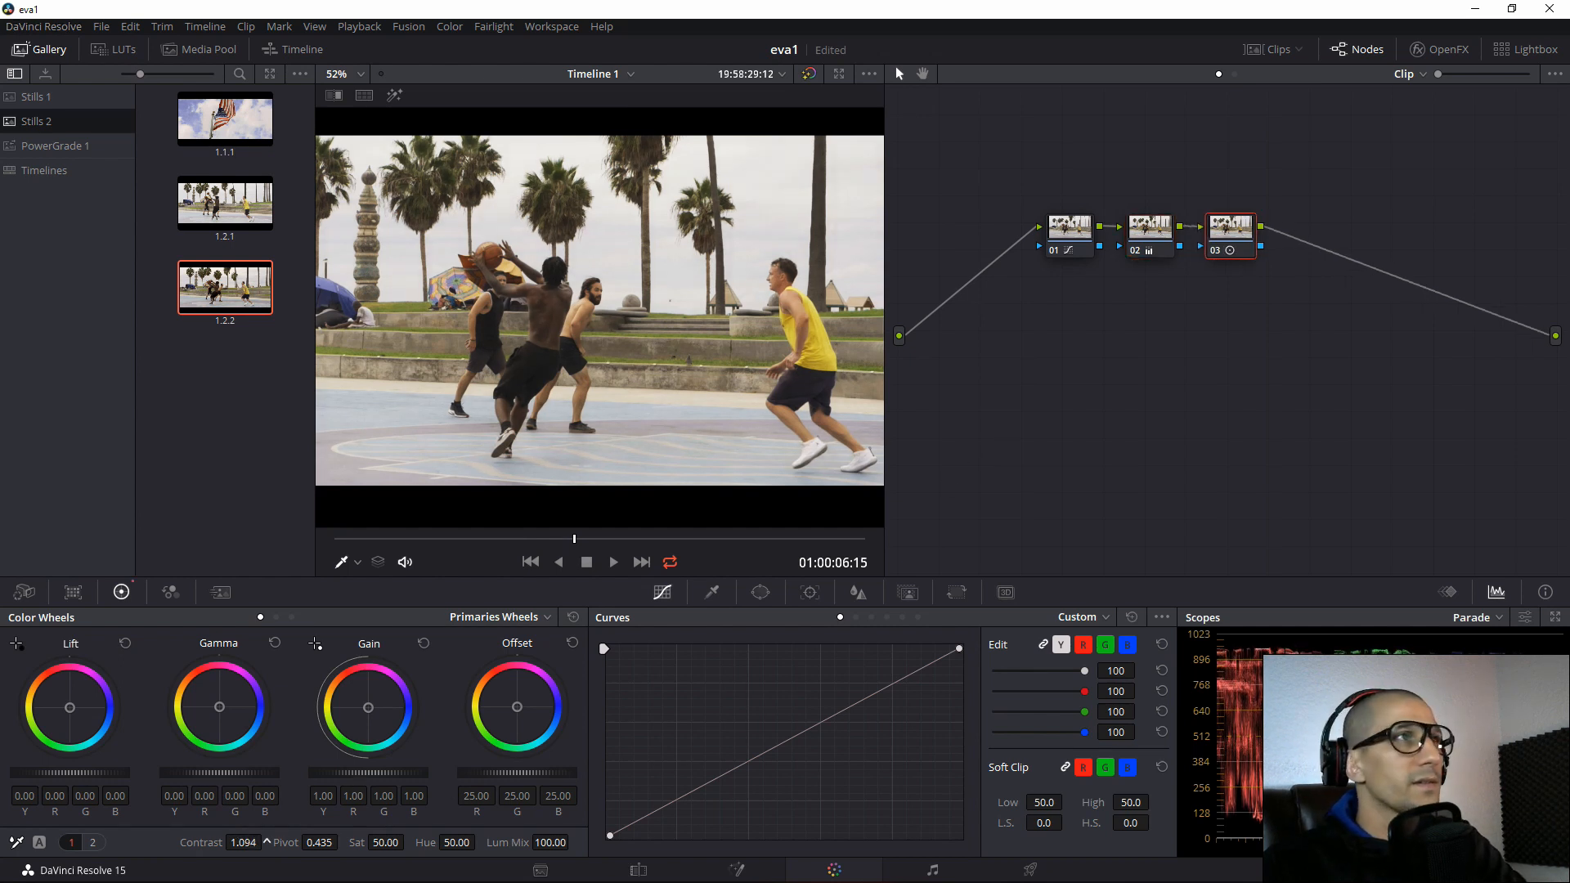
left_click_drag(266, 841, 268, 841)
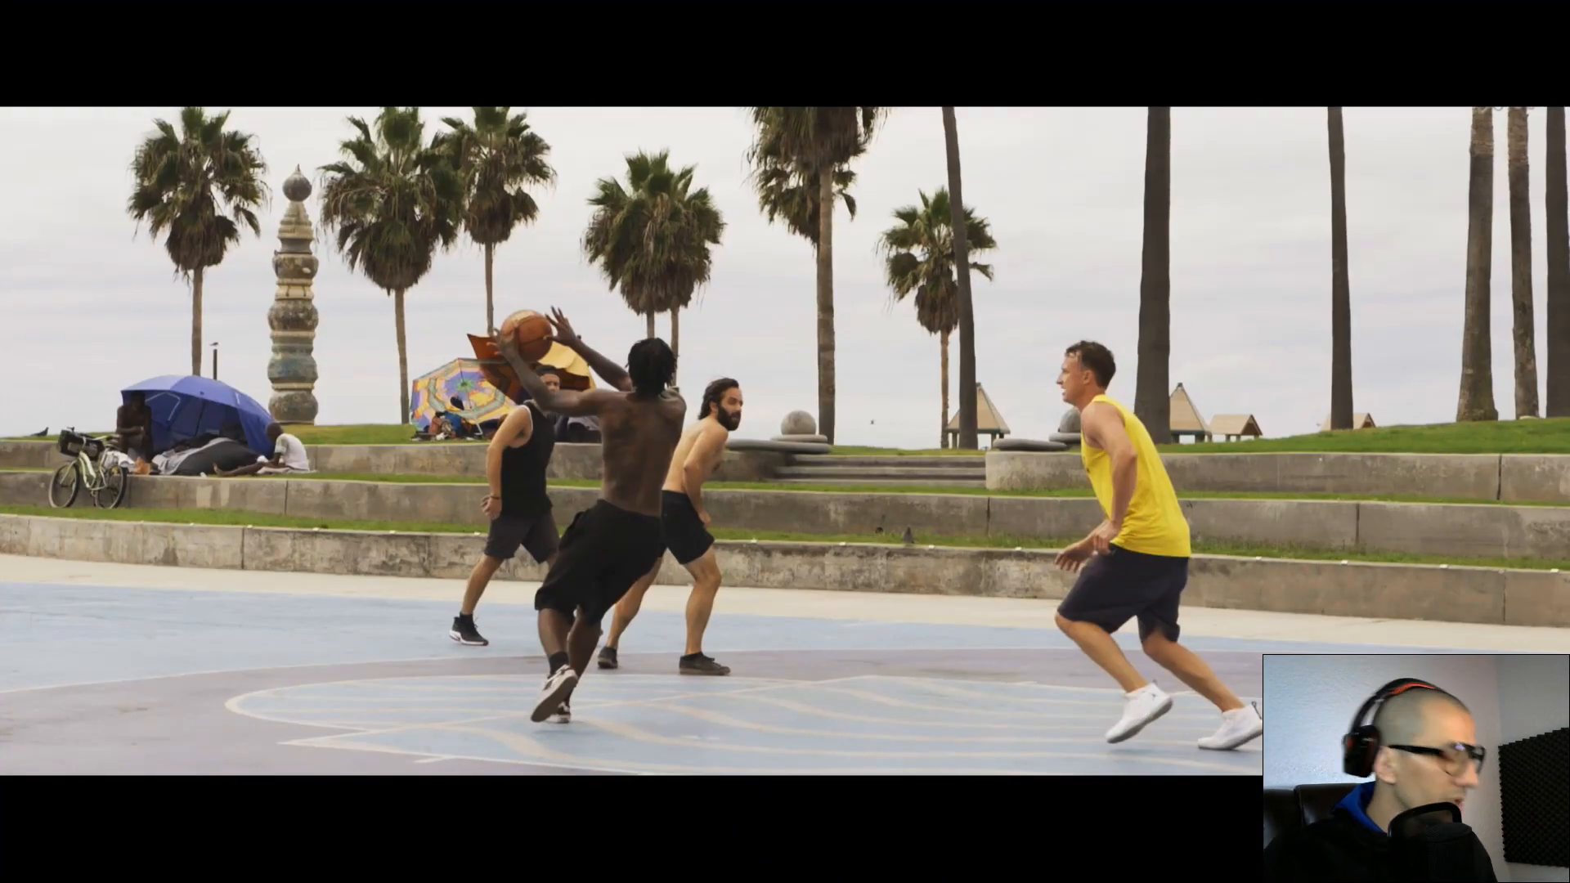
mouse_move(764, 344)
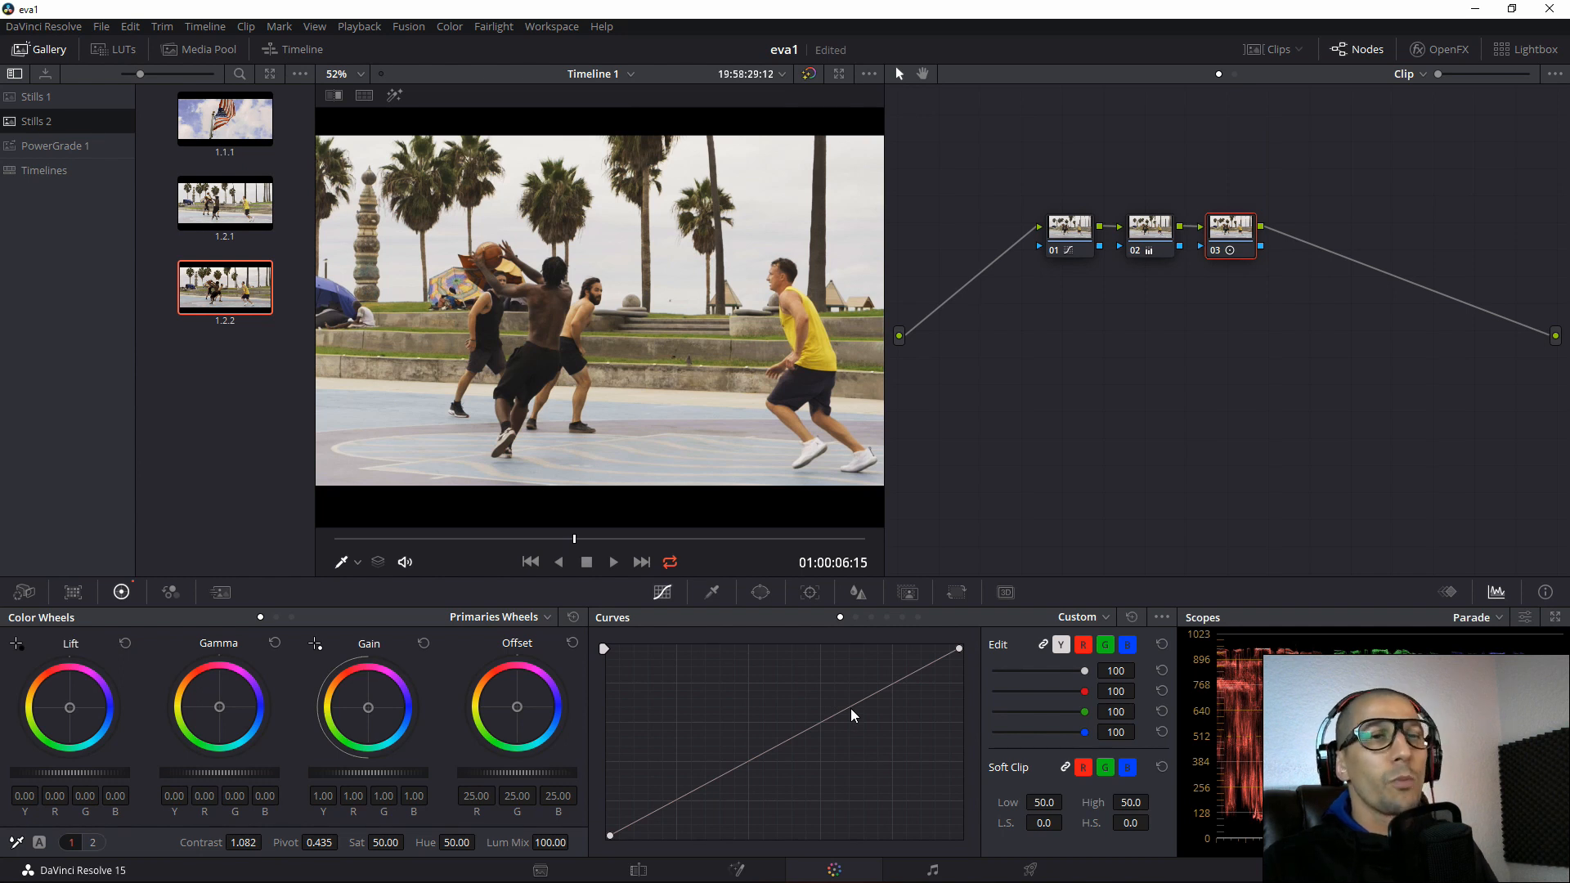
Toggle repeatedly between grade versions 1 and 2 to compare their contrast and saturation, ending on version 1.
key("ctrl+y")
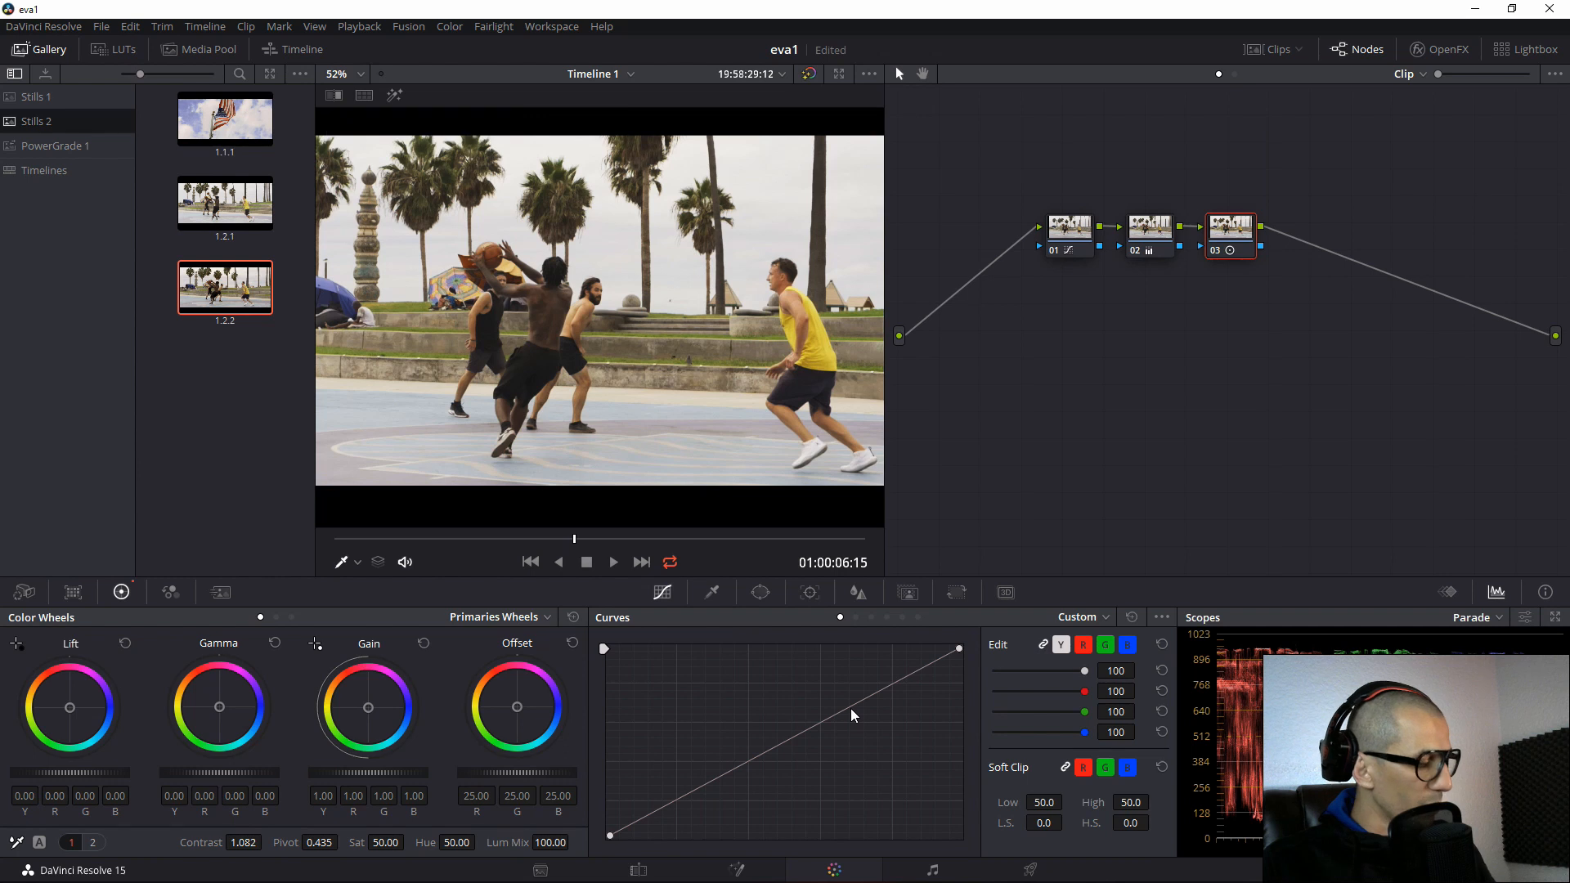
key("ctrl+b")
key("ctrl+n")
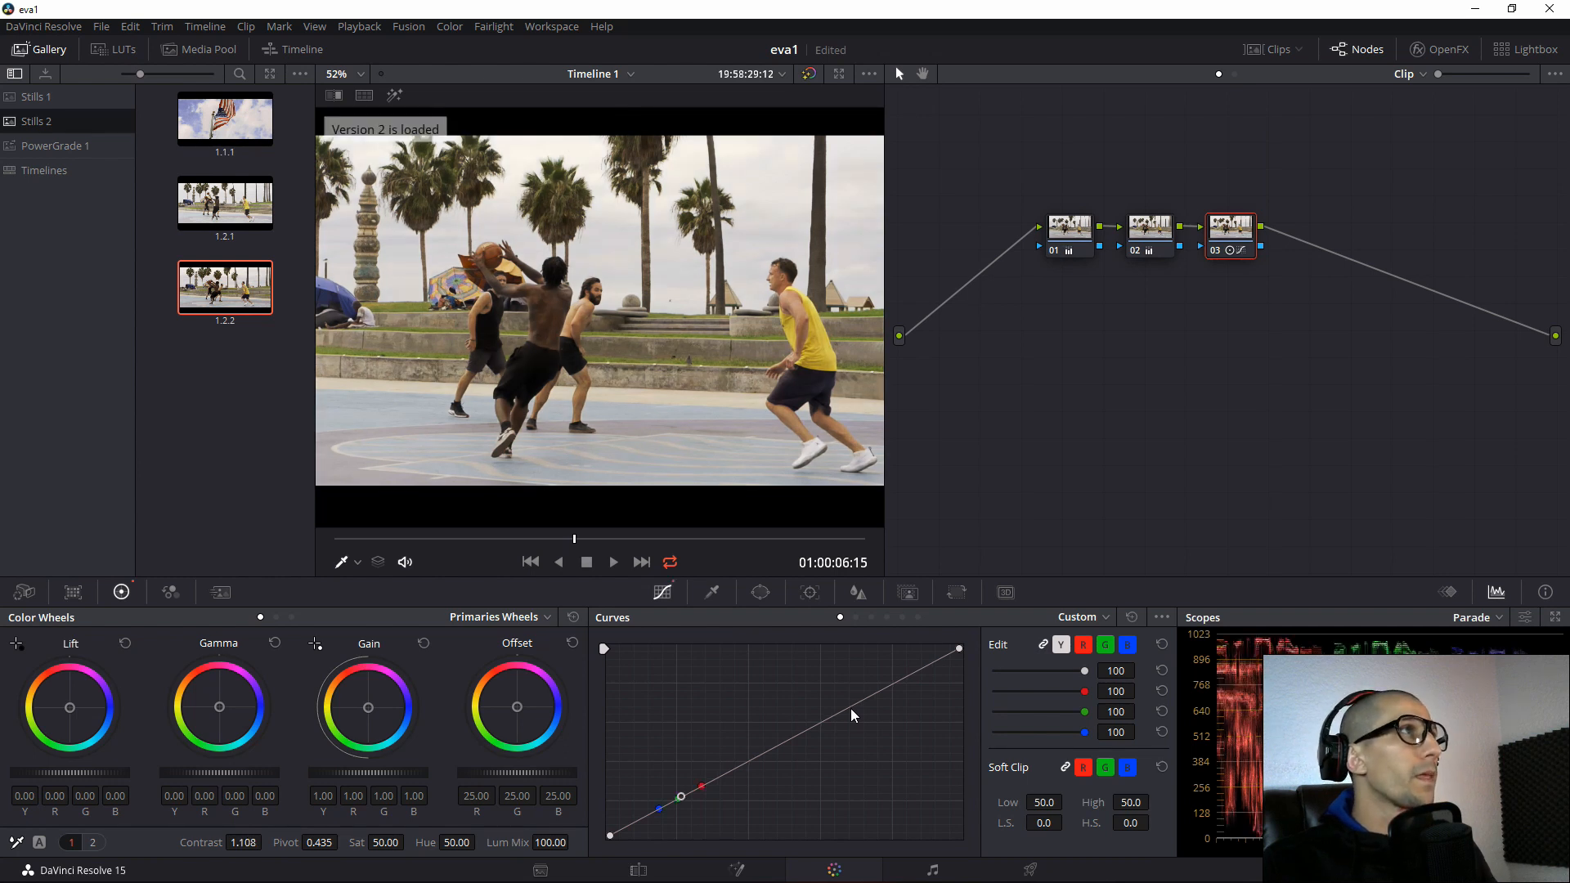
key("ctrl+b")
key("ctrl+n")
key("ctrl+b")
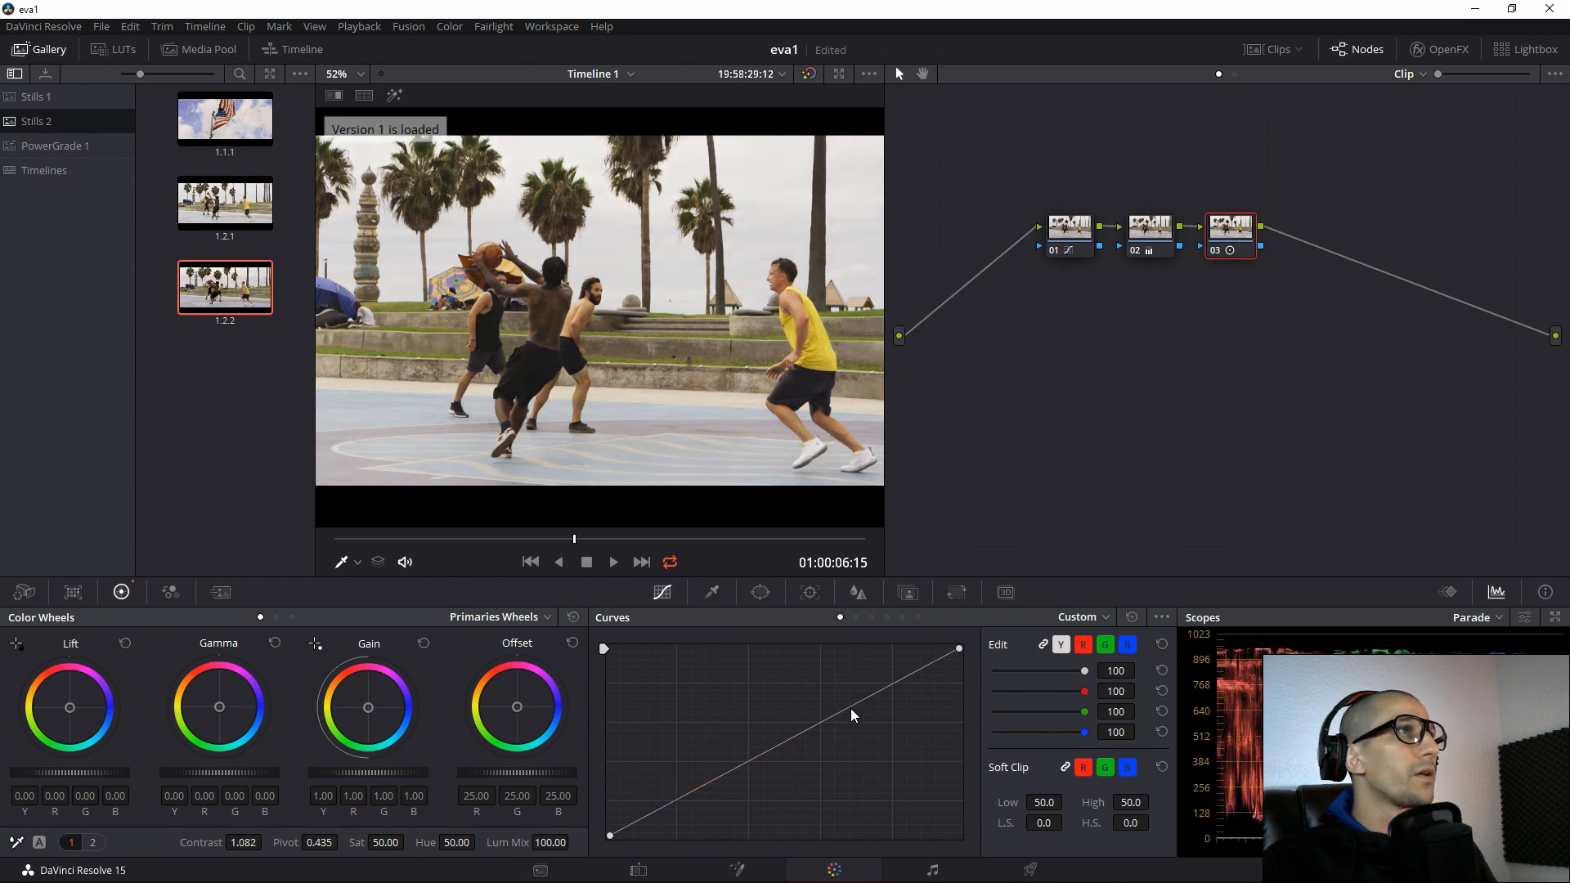
key("ctrl+n")
key("ctrl+b")
key("ctrl+n")
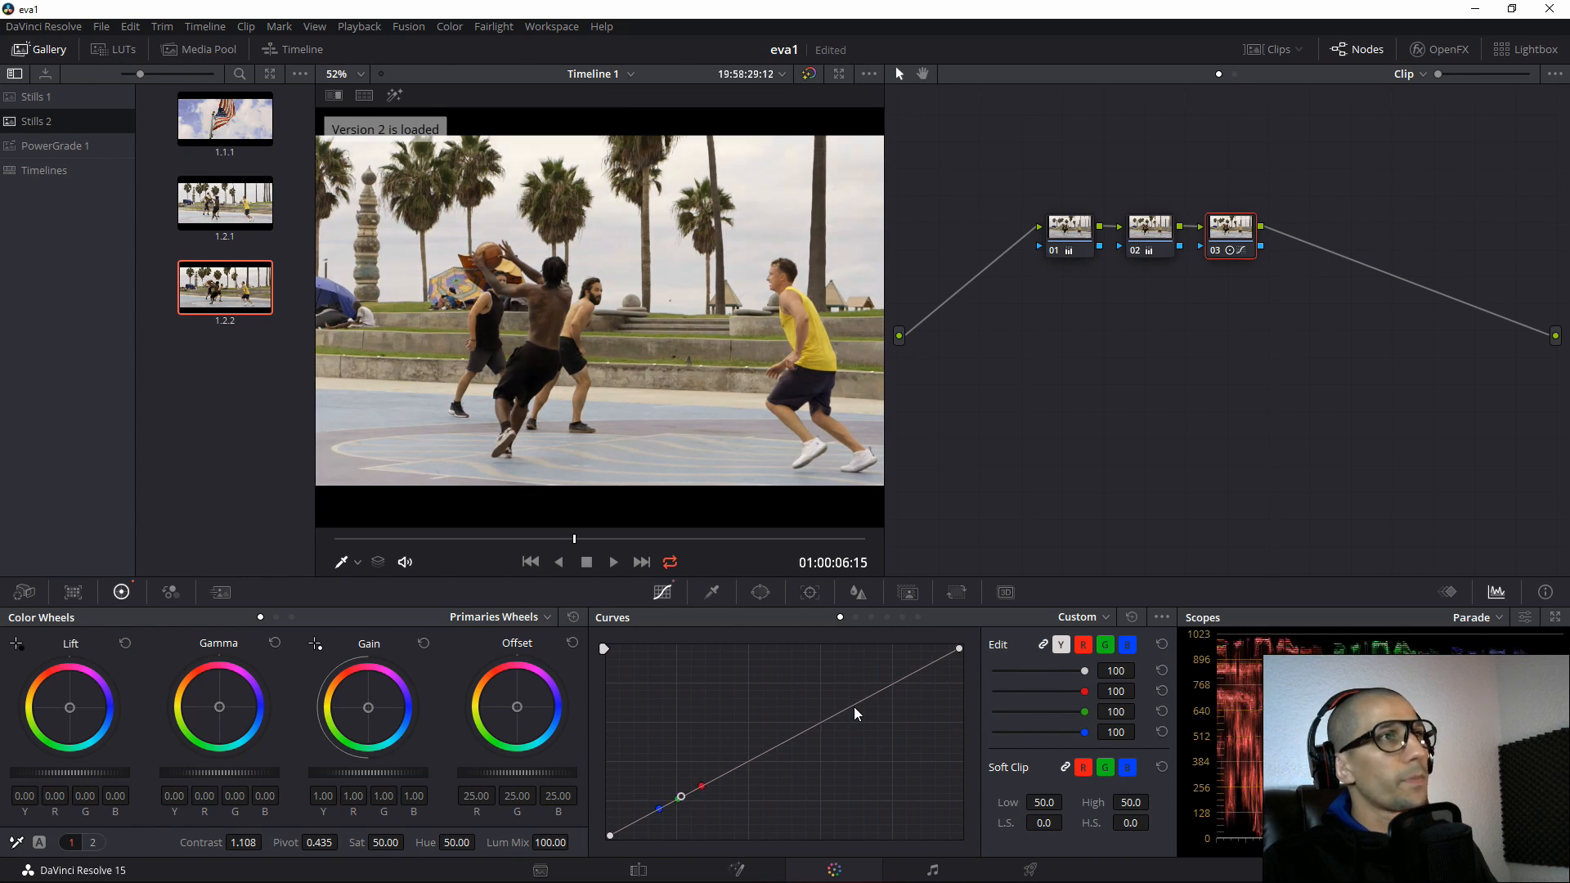
key("ctrl+b")
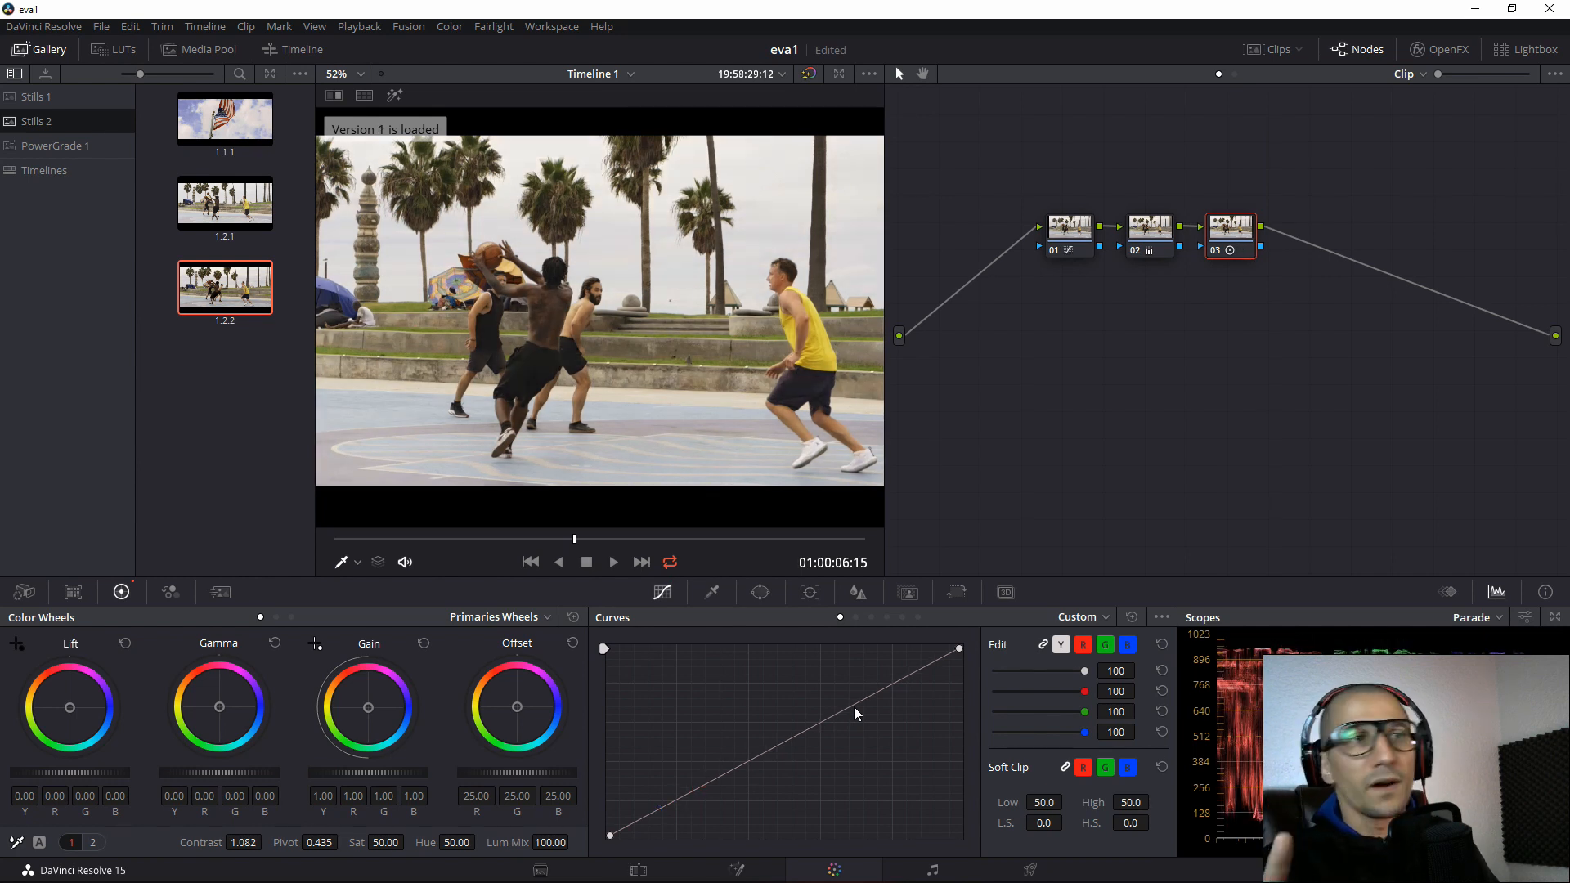
key("ctrl+n")
key("ctrl+b")
key("ctrl+n")
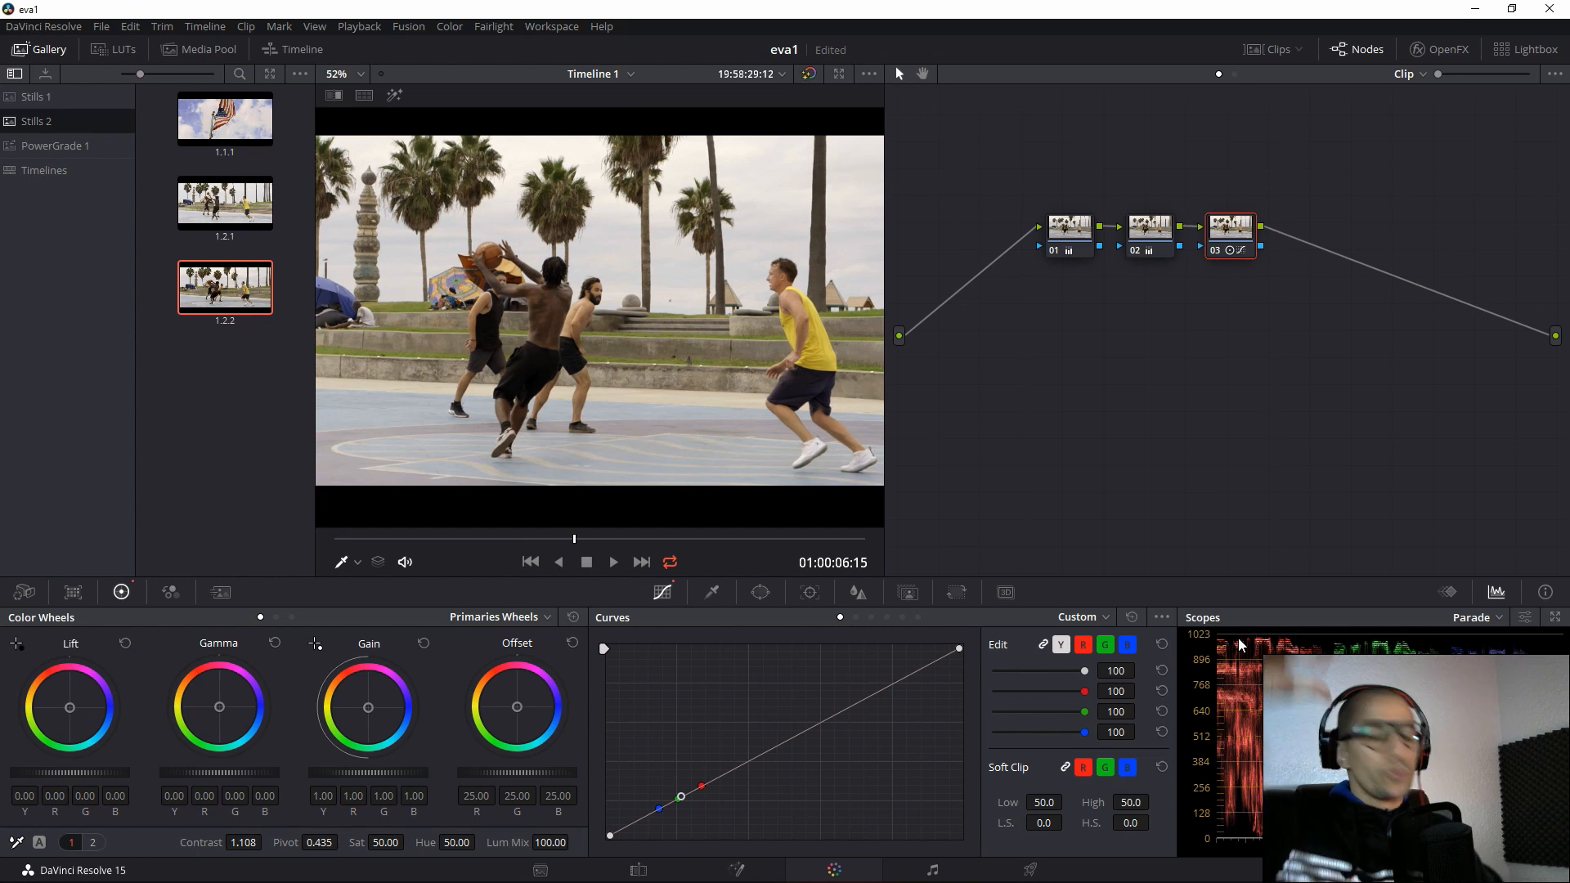
key("ctrl+b")
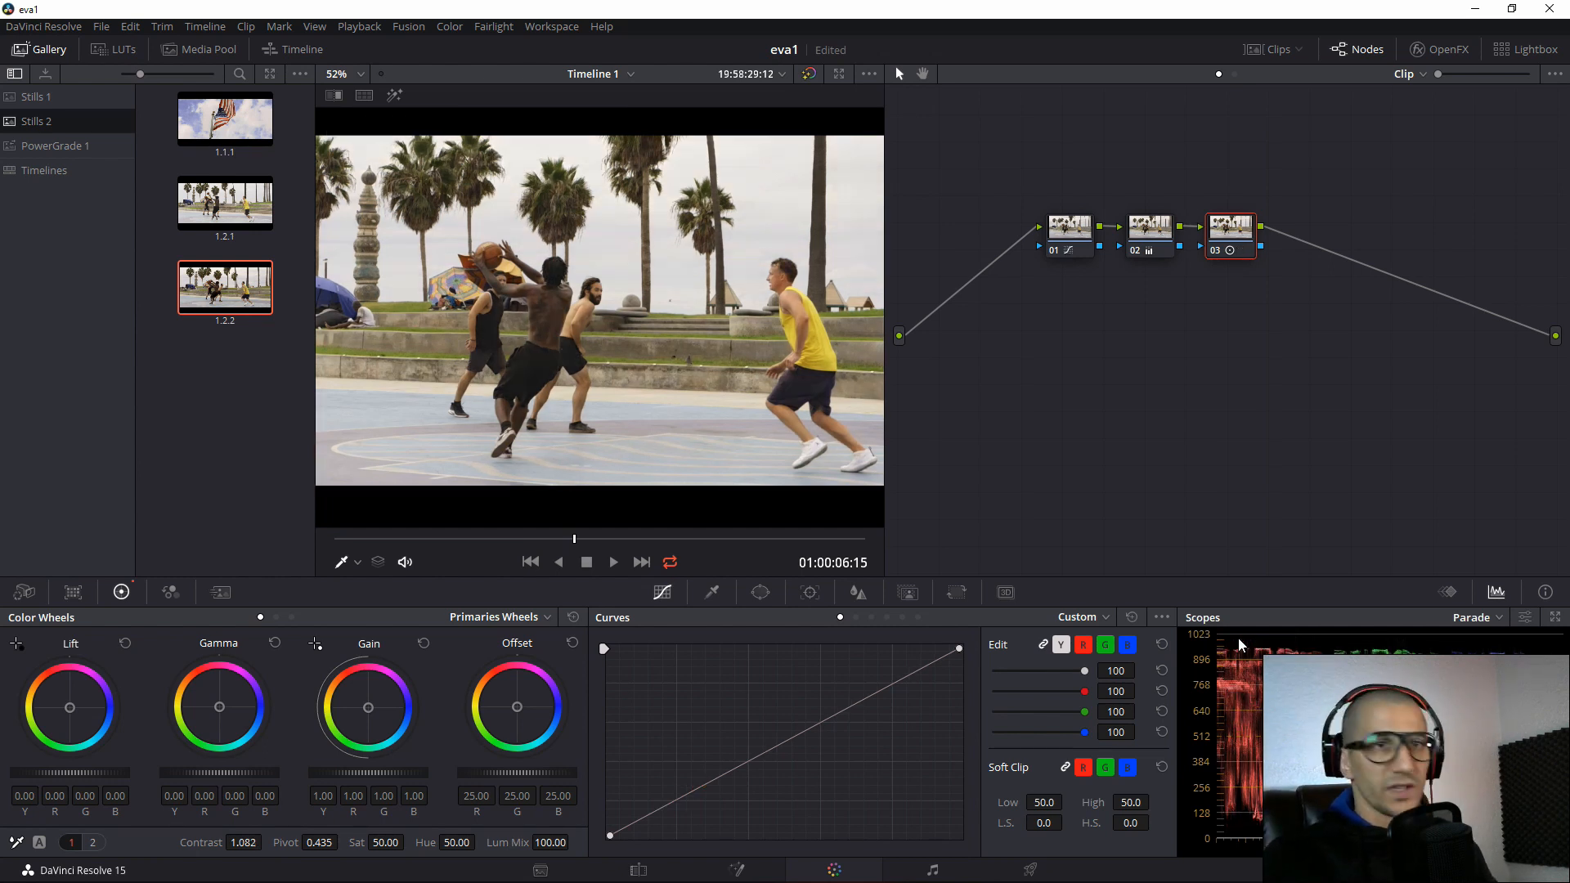
key("ctrl+n")
key("ctrl+b")
key("ctrl+n")
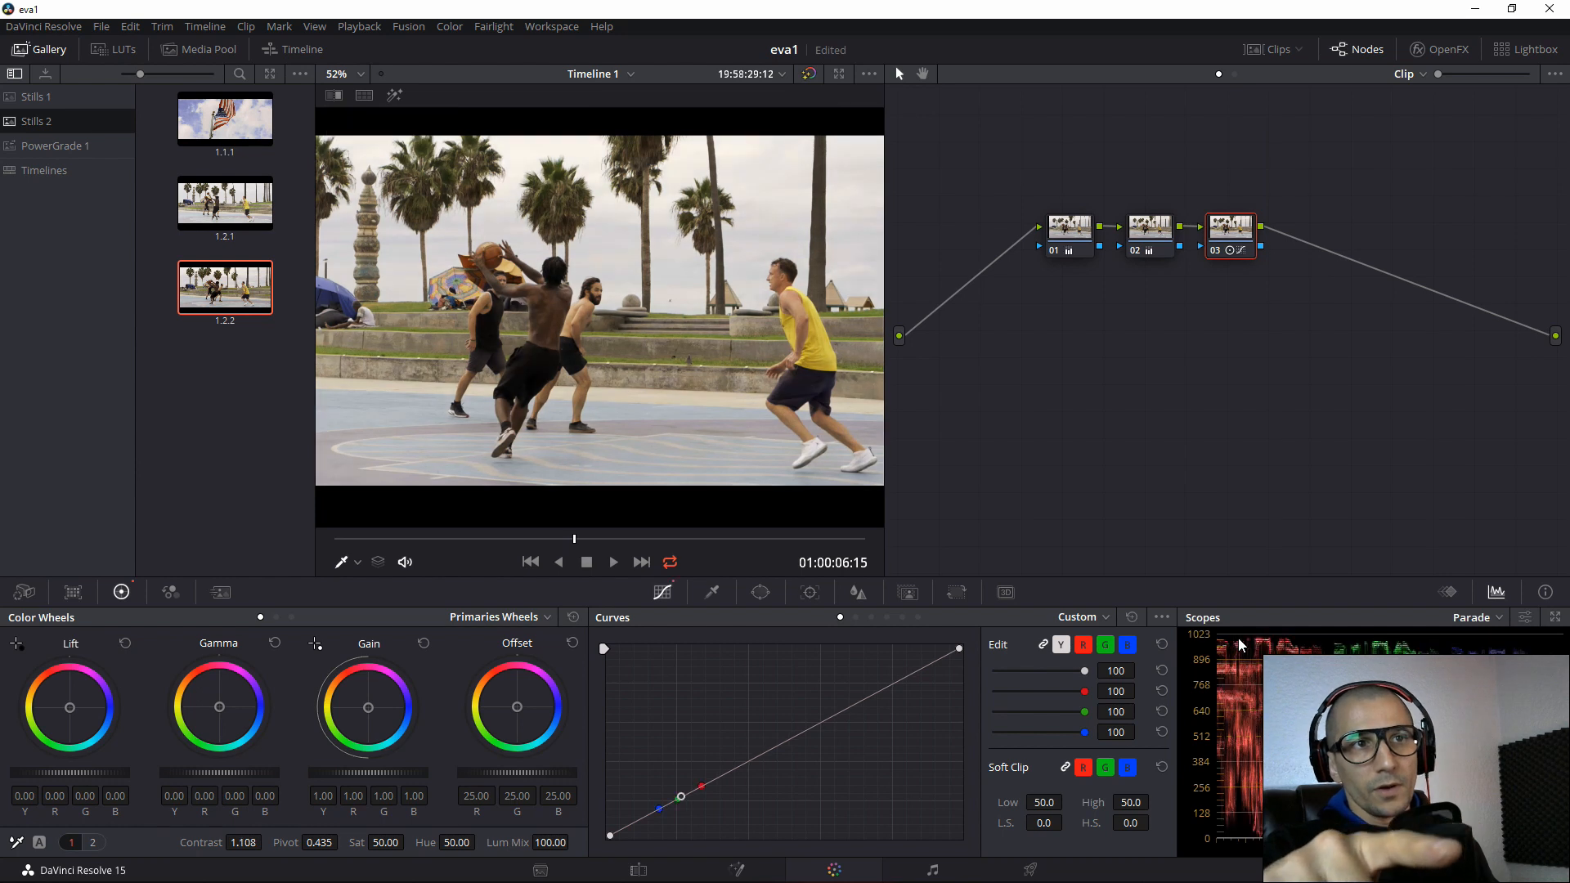
key("ctrl+b")
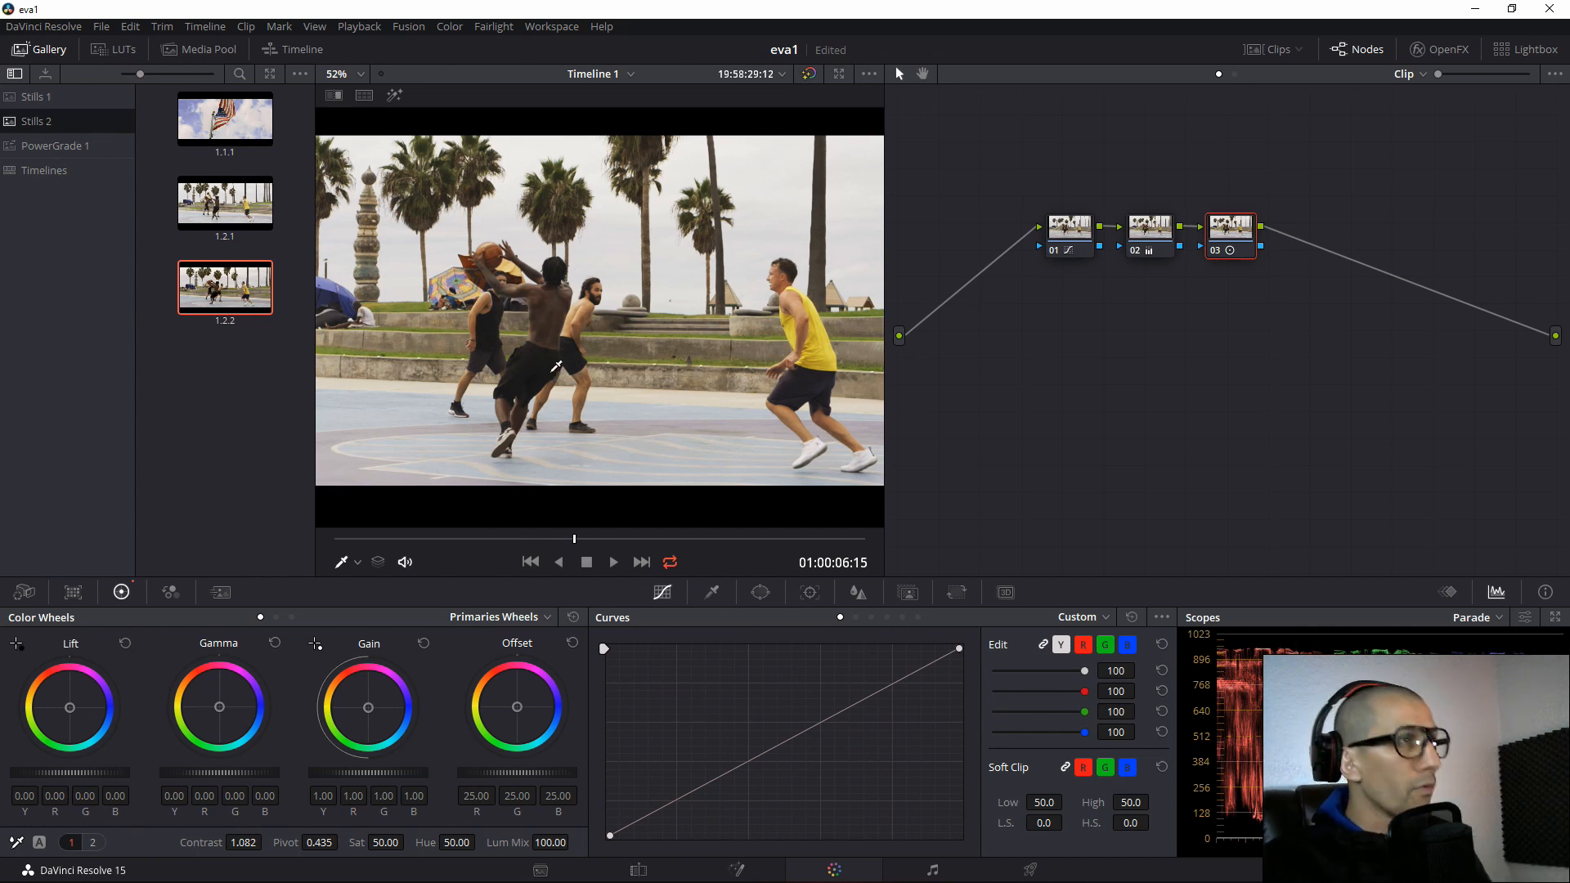
key("ctrl+n")
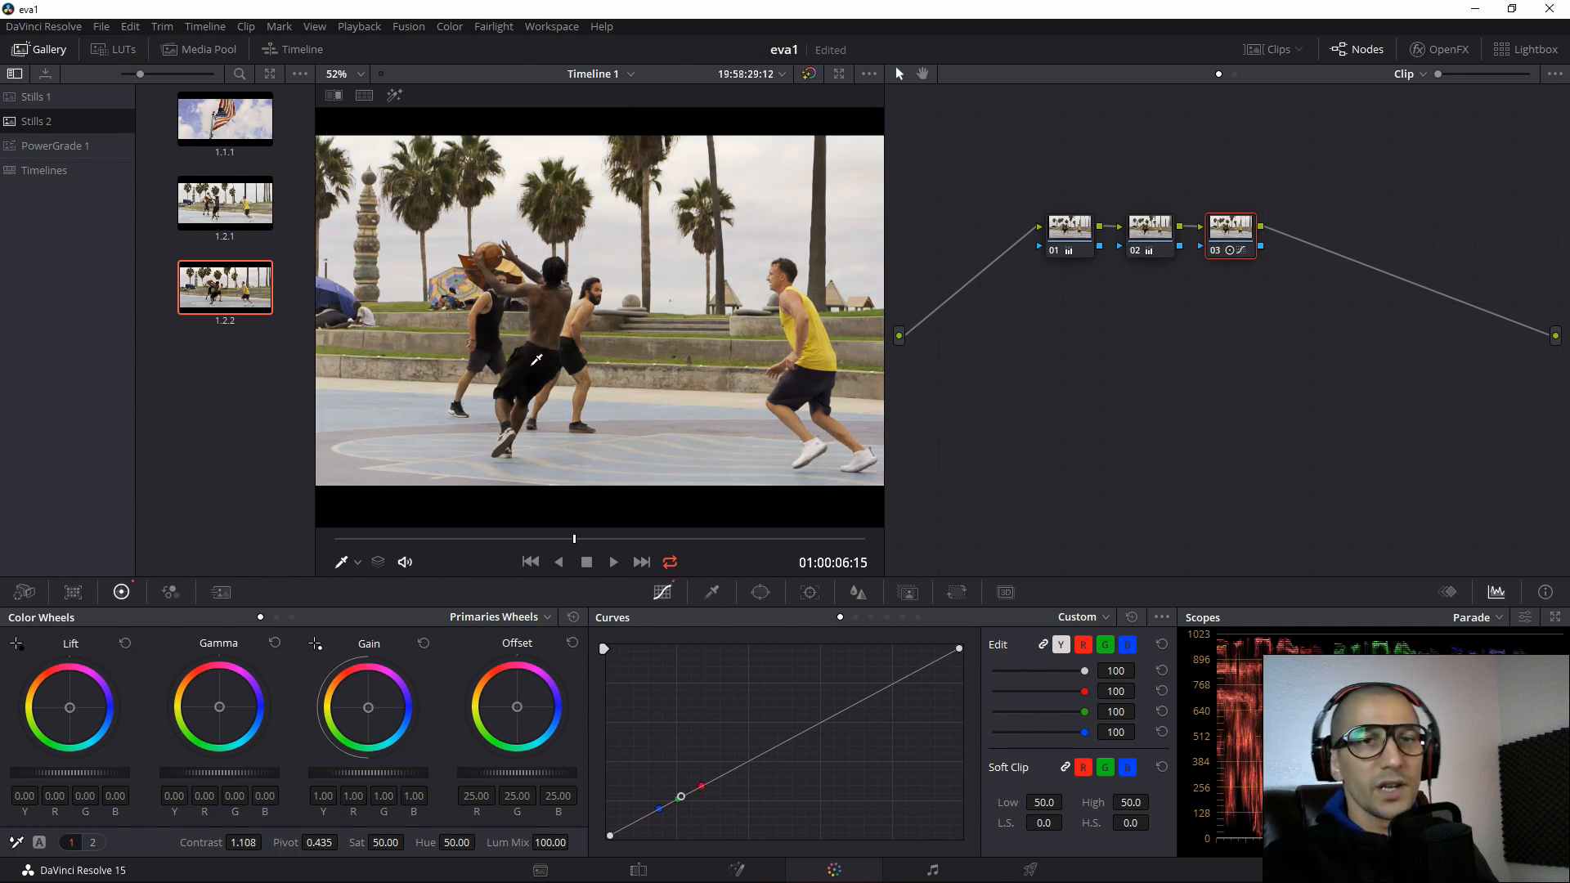
key("ctrl+b")
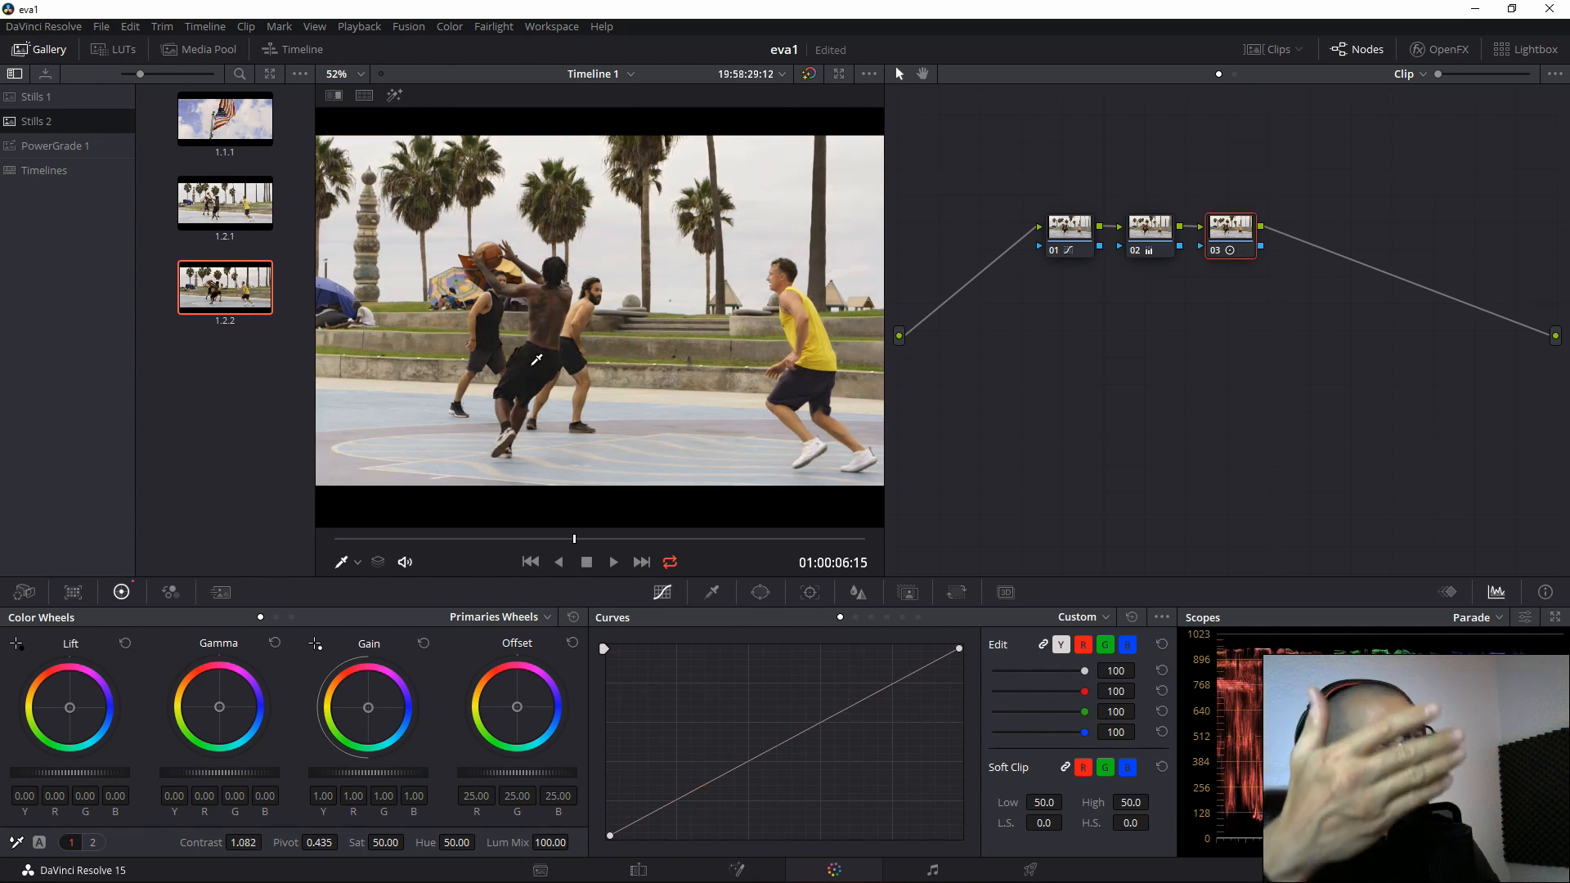
key("ctrl+n")
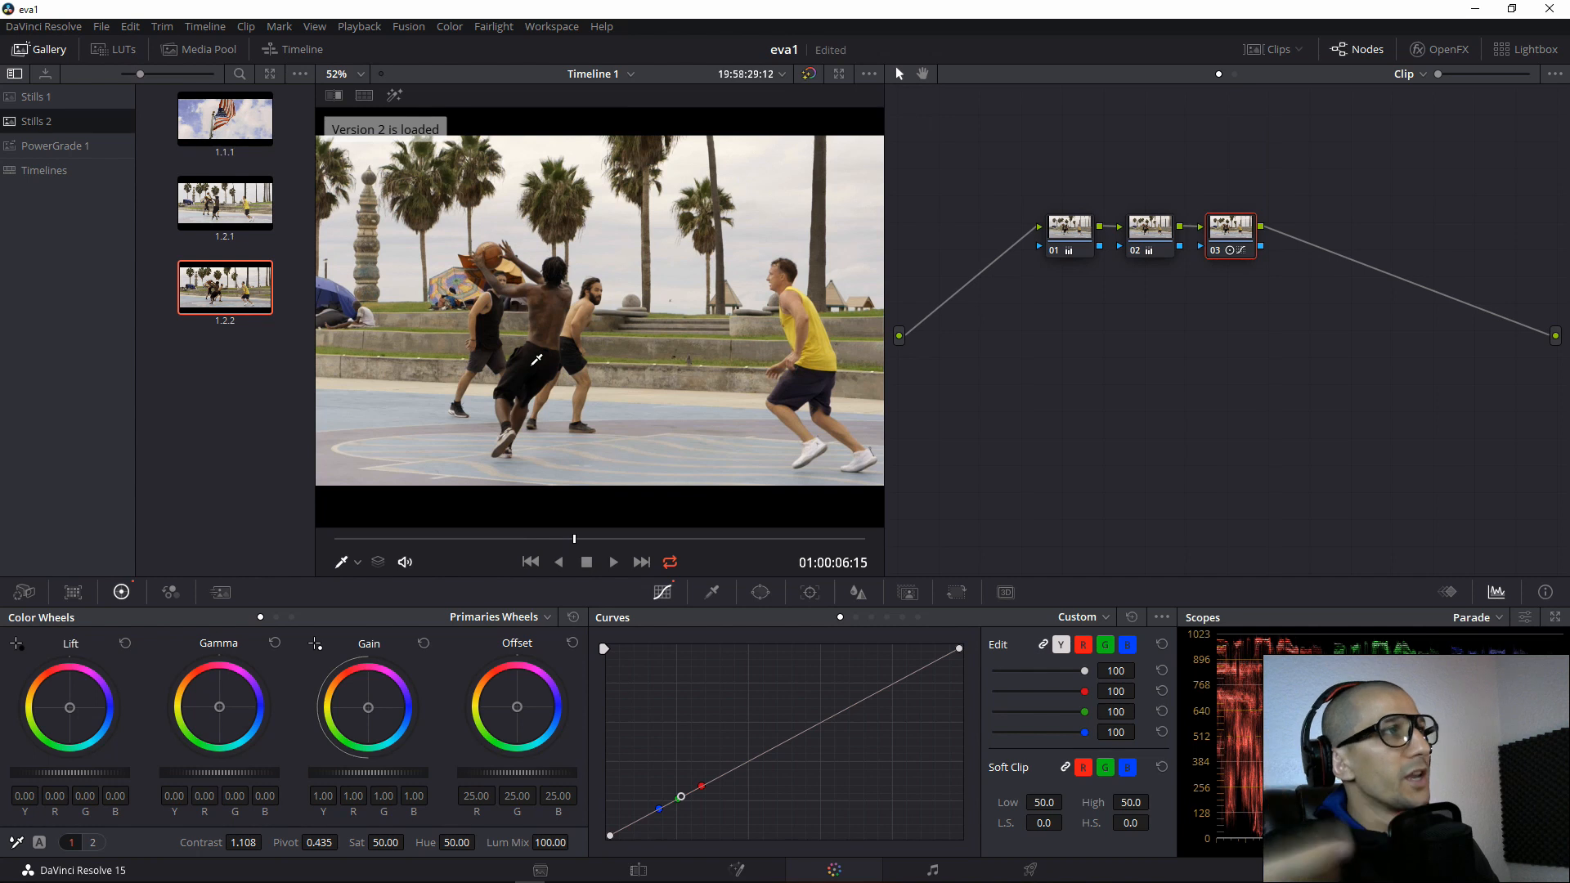
key("ctrl+n")
key("ctrl+n")
key("ctrl+n")
key("ctrl+n")
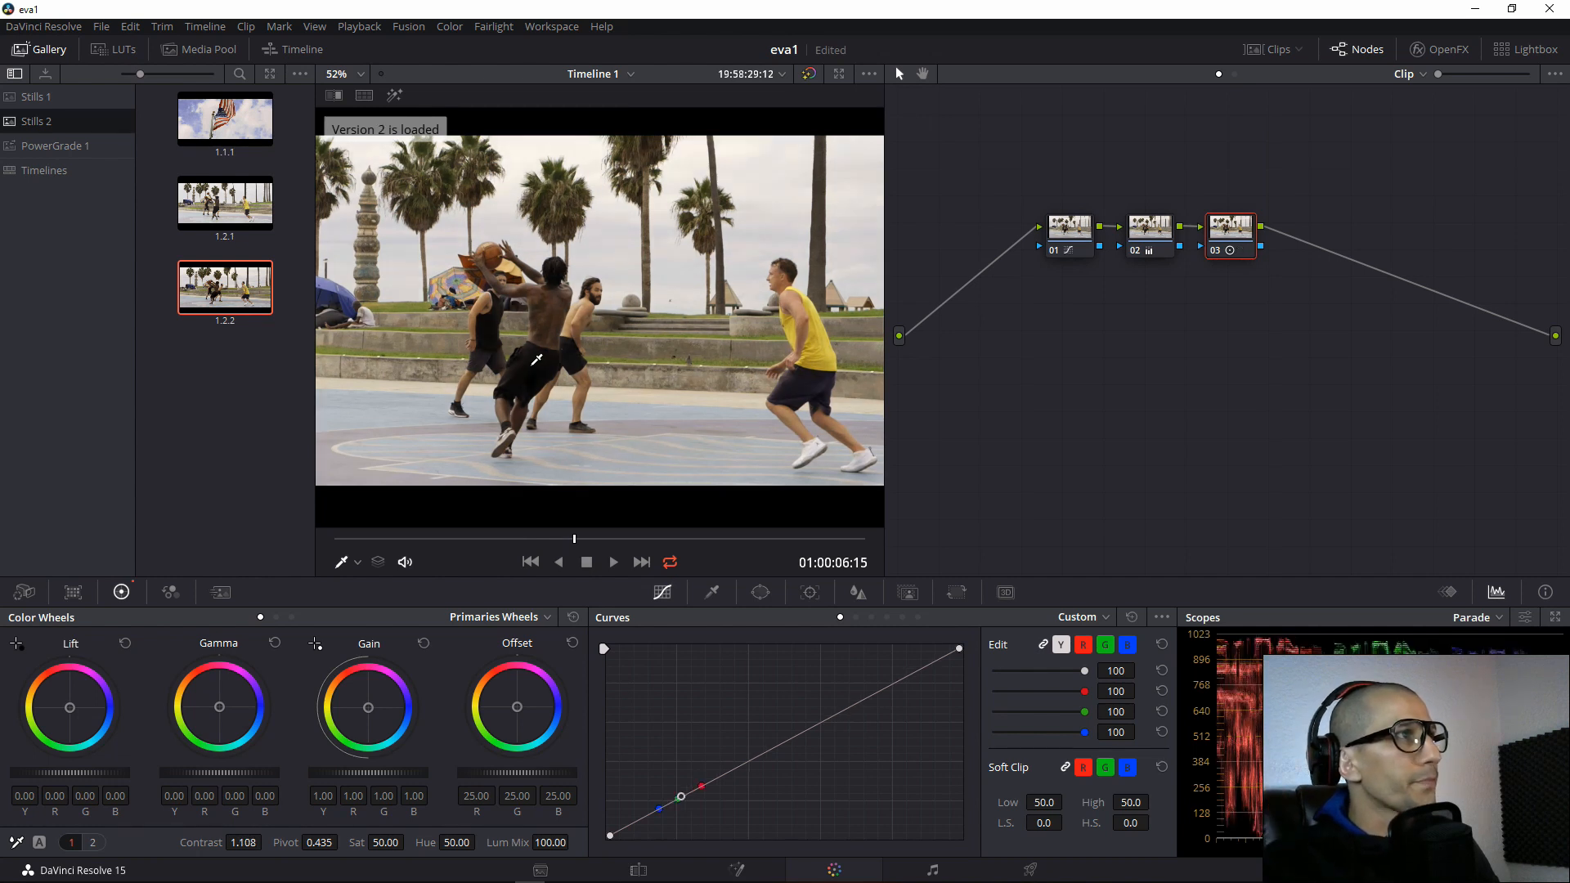
key("ctrl+n")
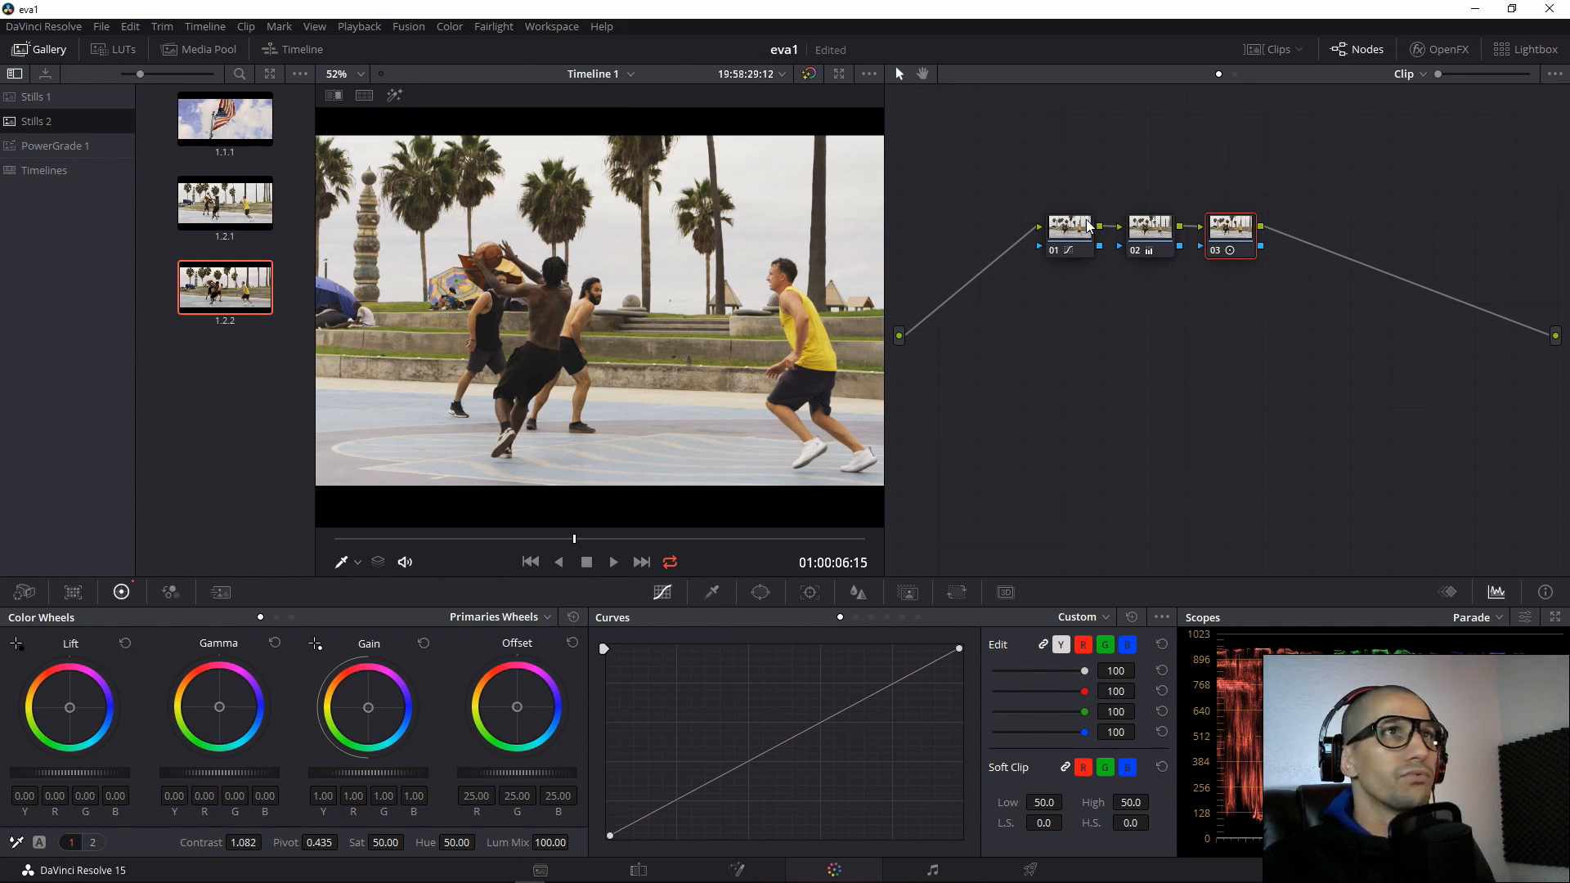
On node 03, move the custom curve's black point and white point slightly inward horizontally to increase contrast.
left_click(1070, 229)
left_click(1228, 232)
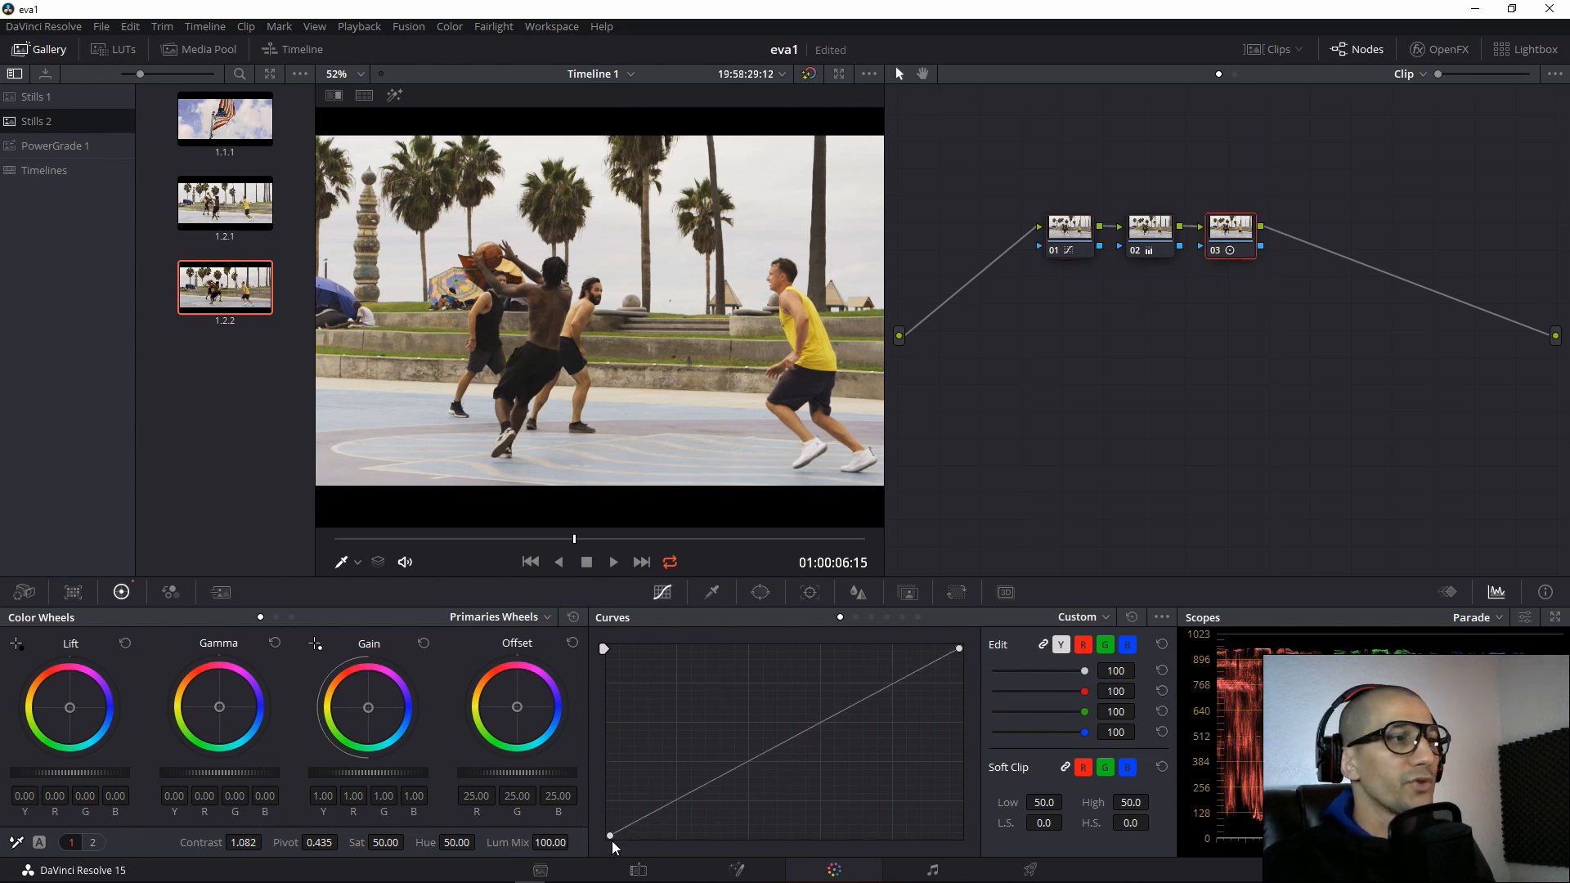
left_click_drag(611, 843, 633, 849)
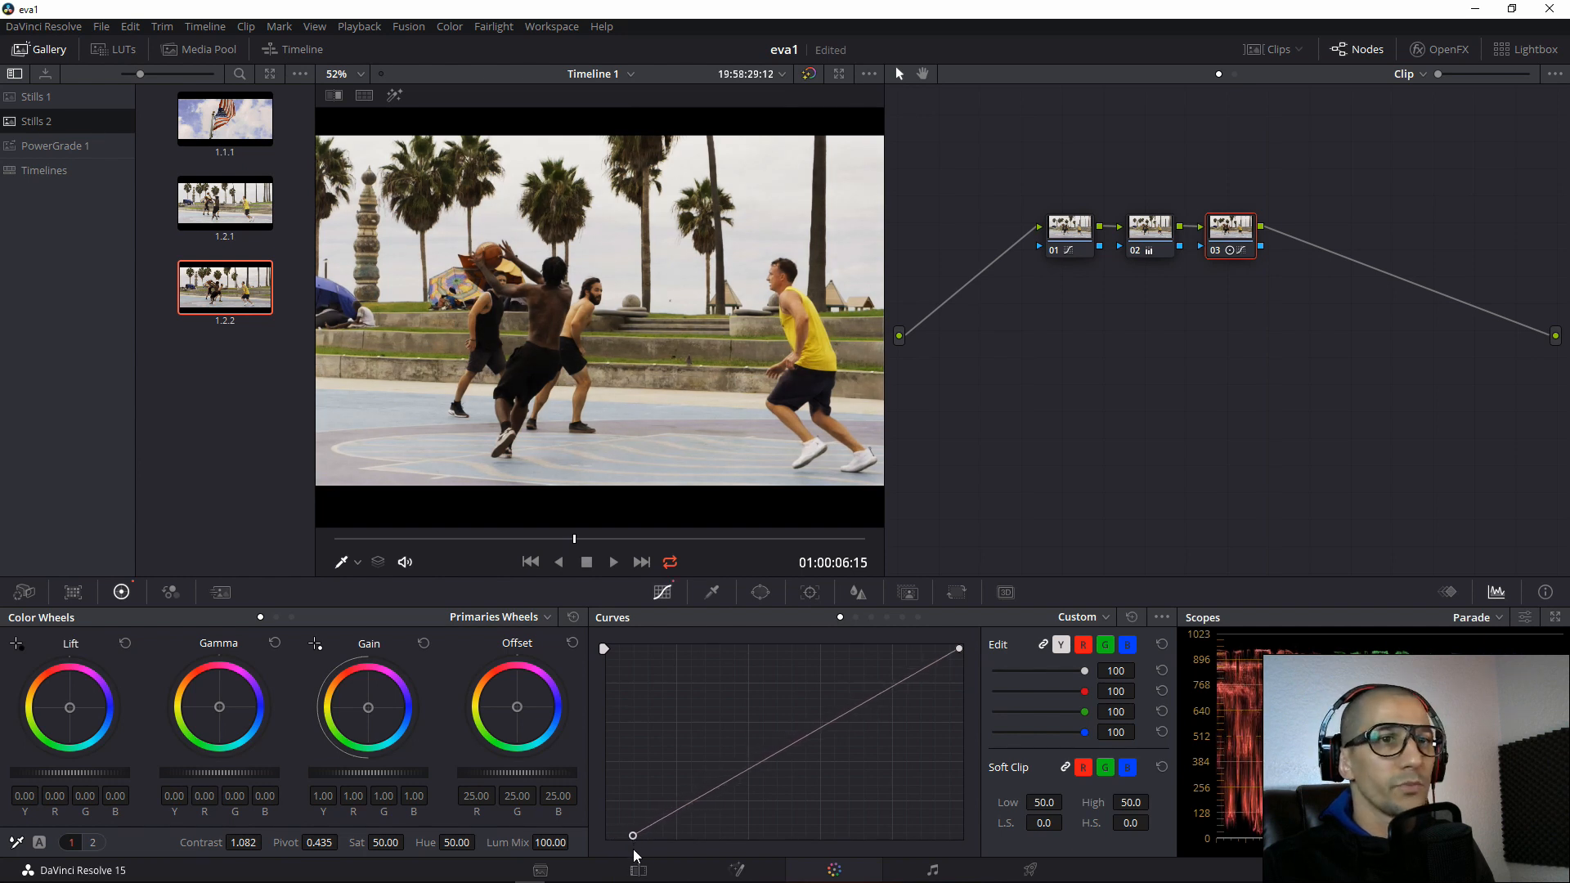
left_click_drag(959, 648, 946, 645)
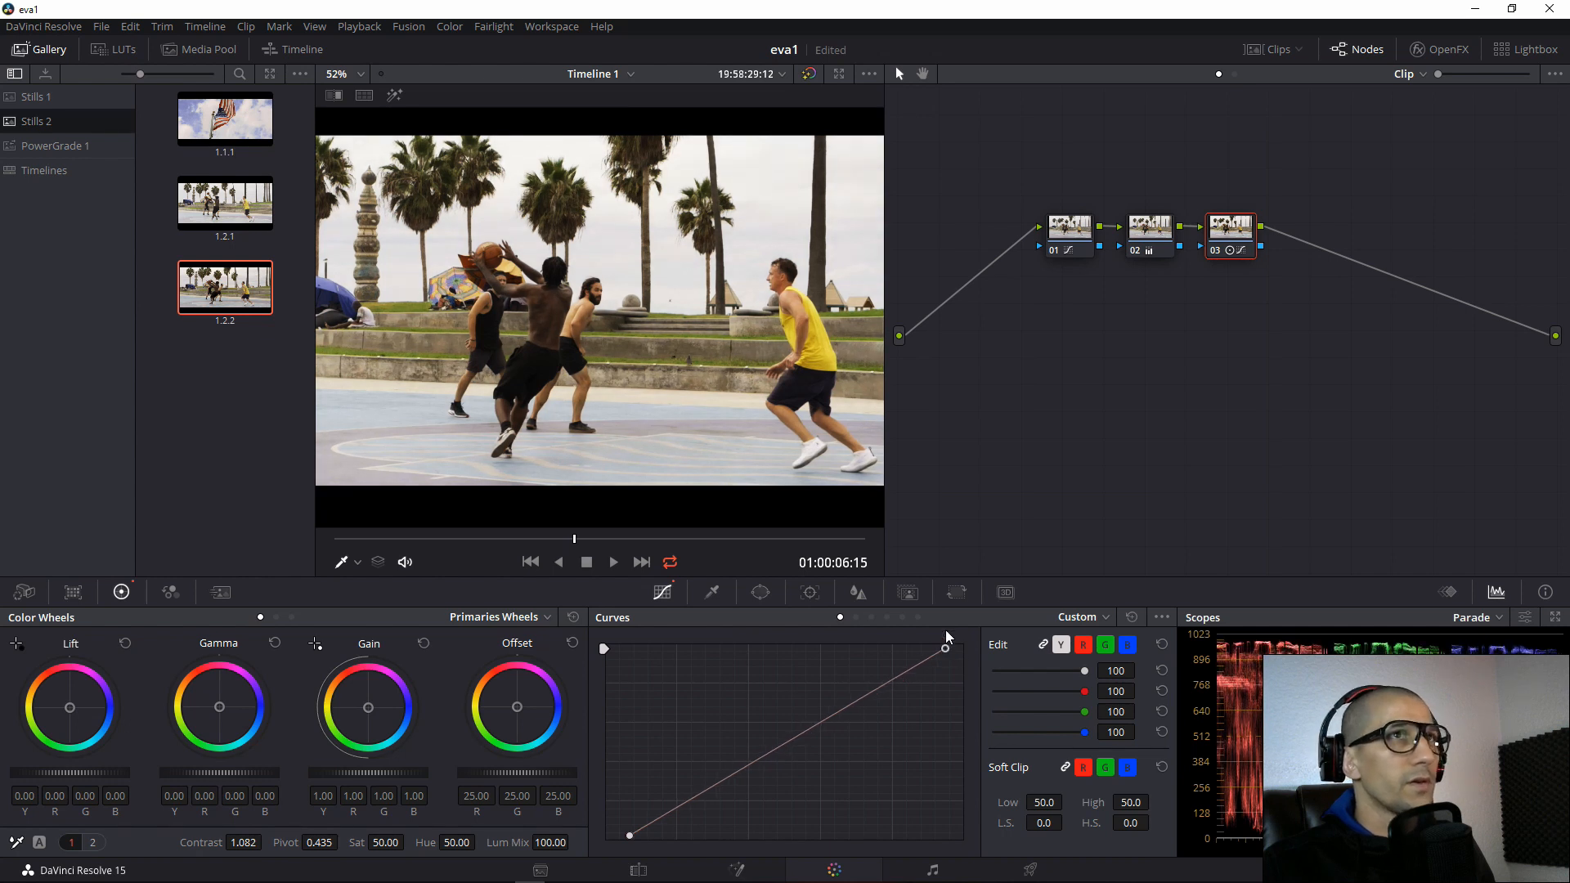
Change the scope display from Parade to Vectorscope.
left_click(1489, 622)
left_click(1479, 682)
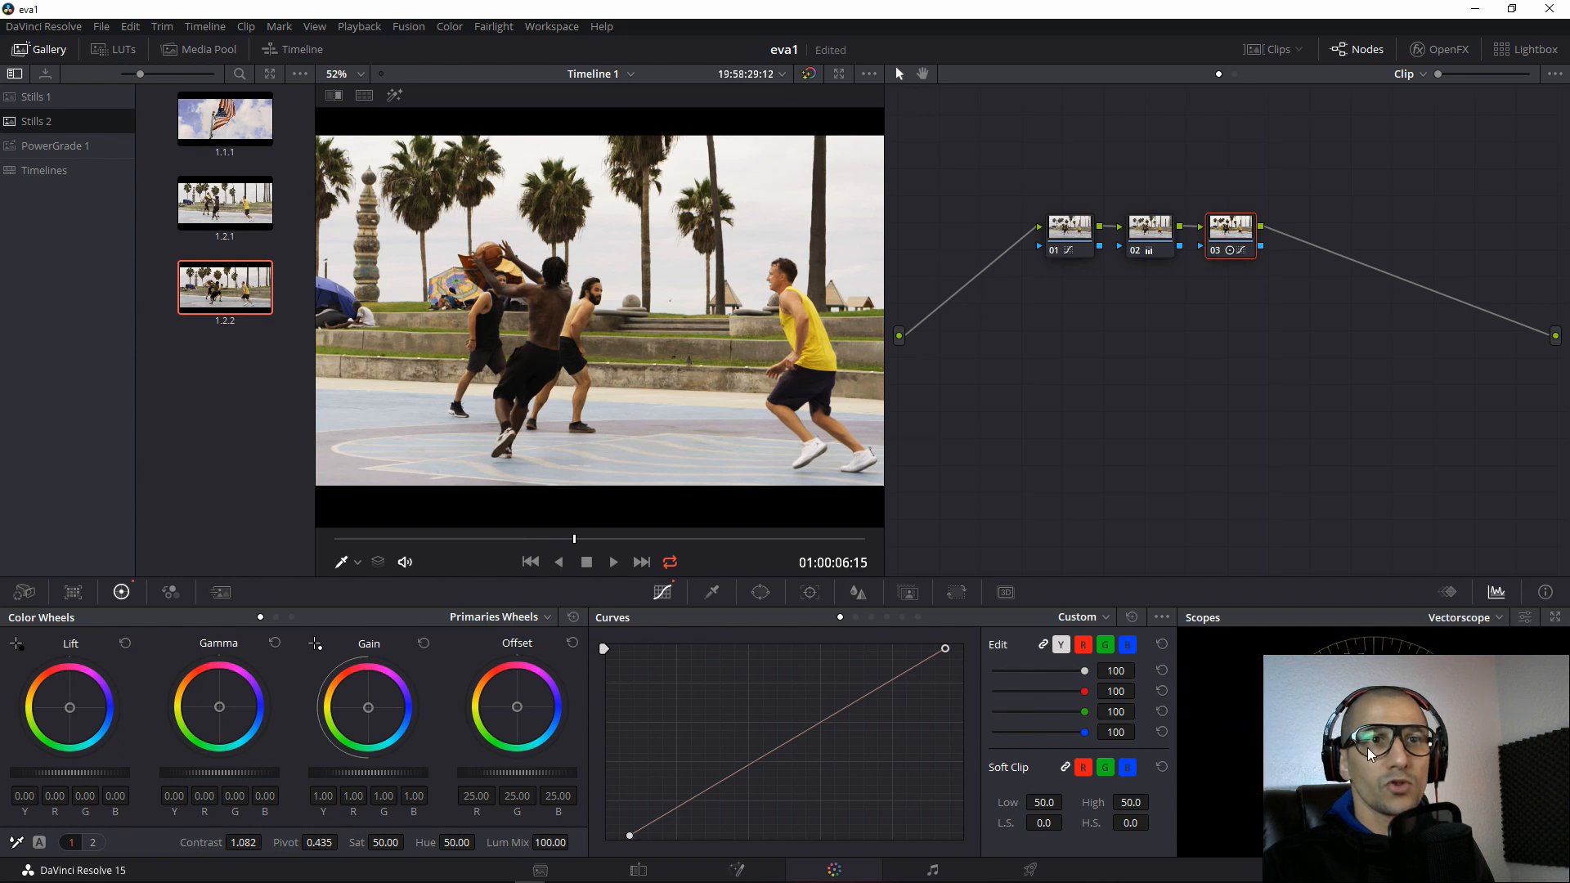
Switch the scope display back to Parade and select node 02.
left_click(1476, 624)
left_click(1479, 662)
left_click(1146, 237)
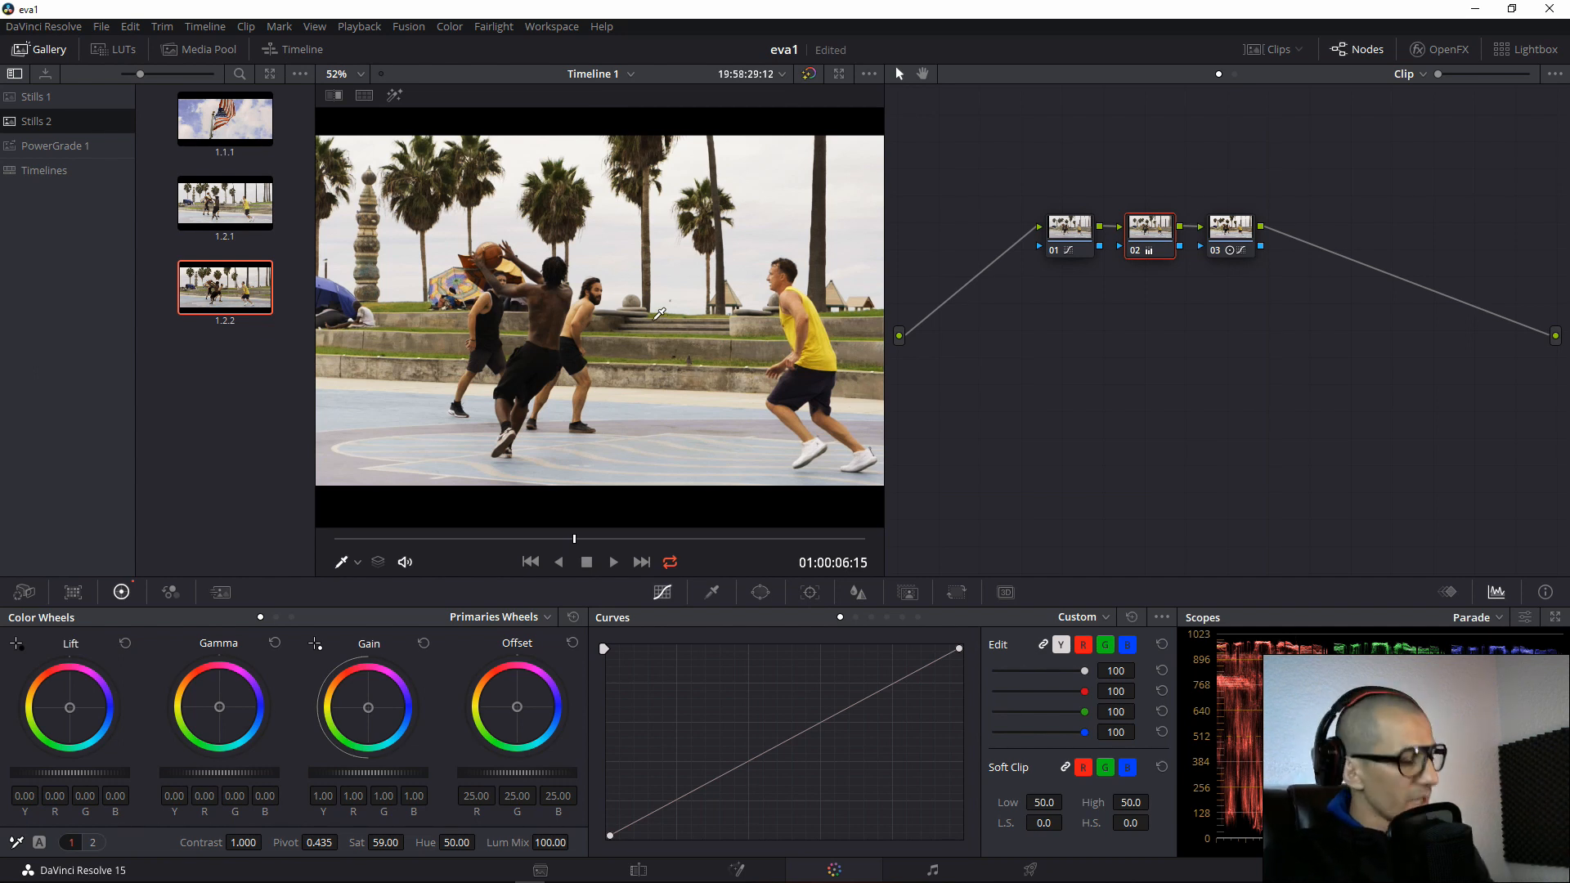
Compare the clip's grade versions in full screen during playback, ending on version 1.
key("ctrl+n")
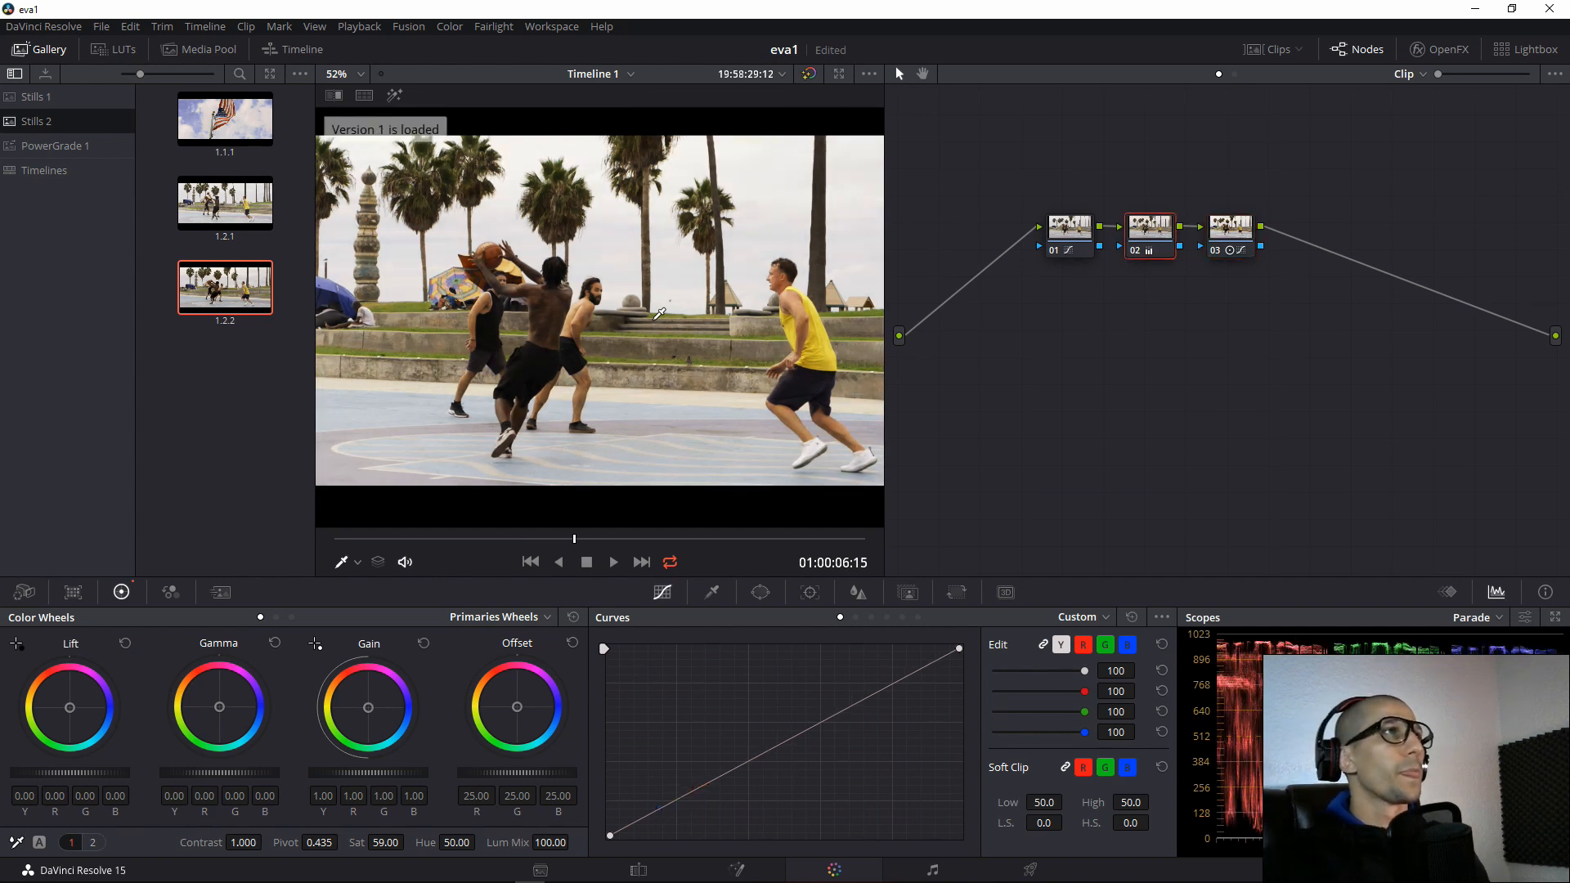
key("ctrl+b")
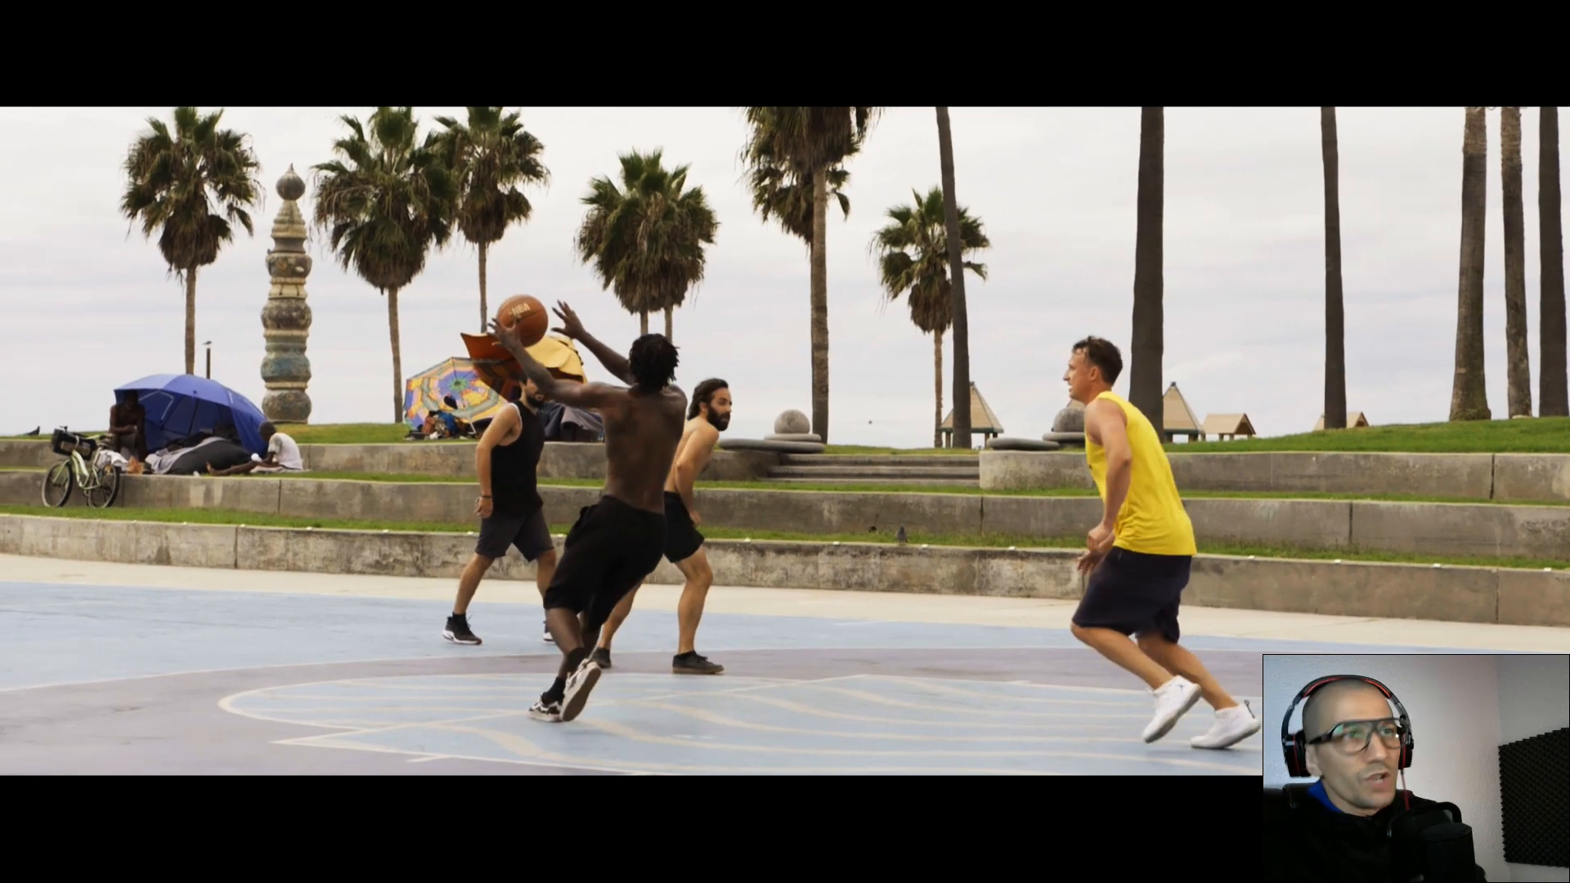
key("2")
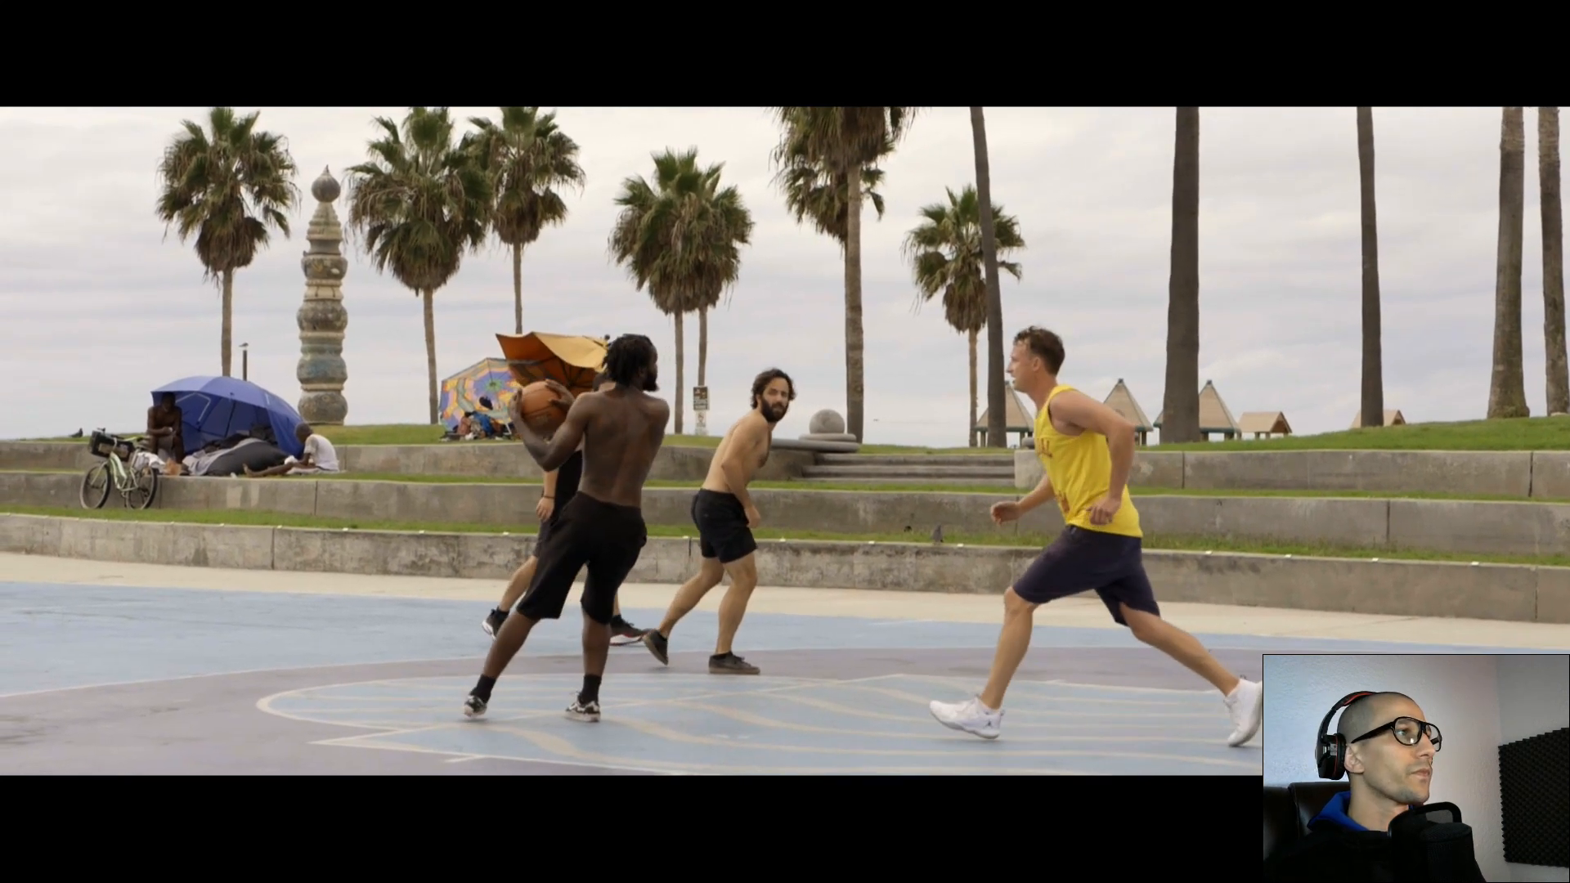
key("3")
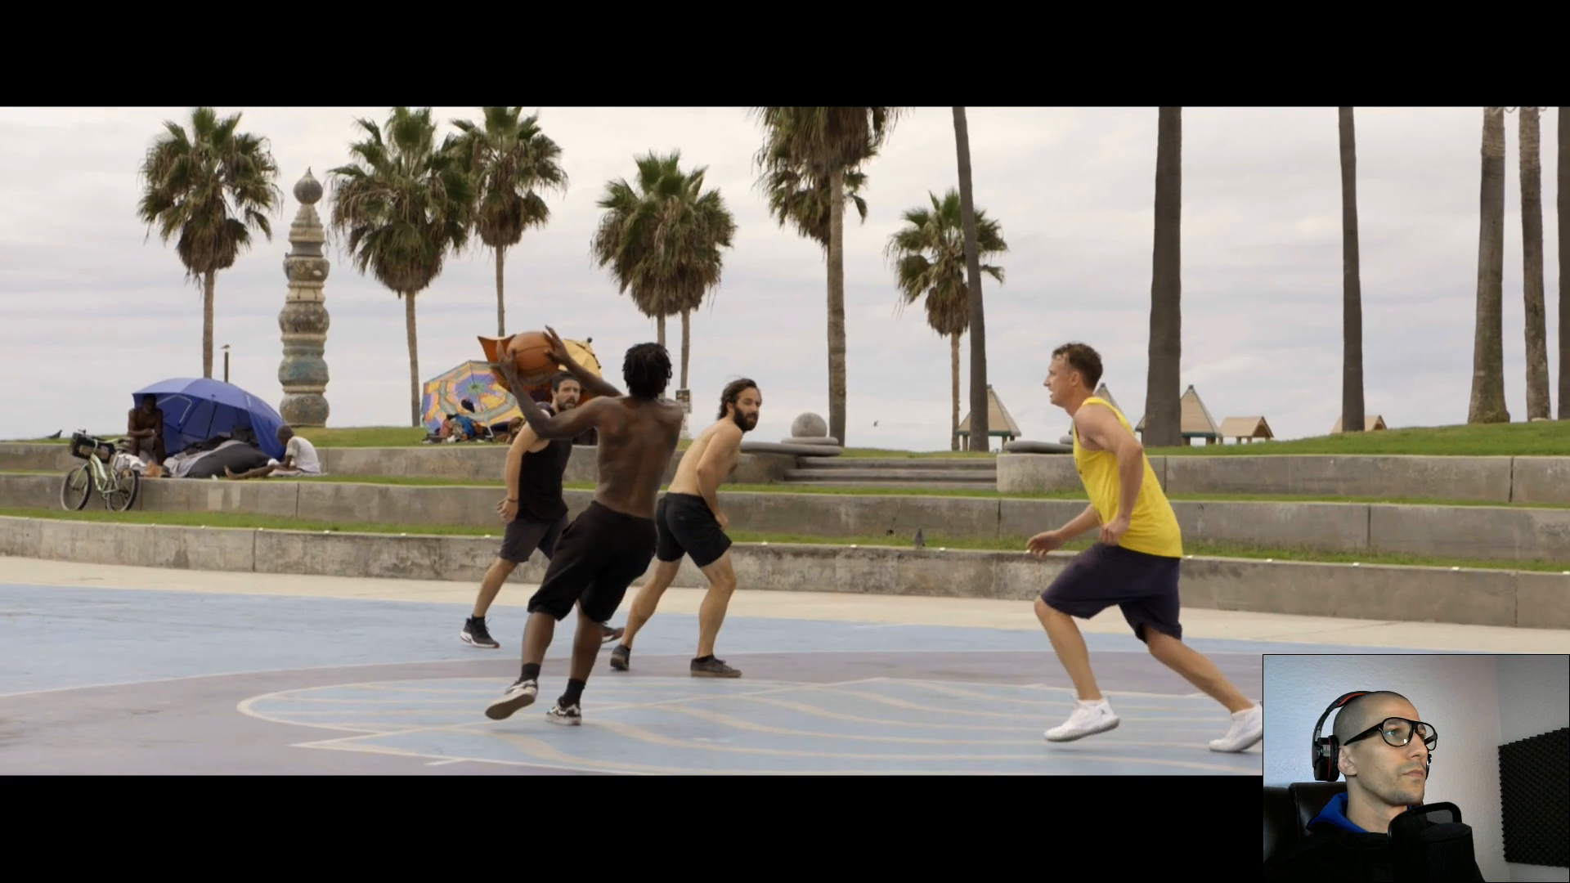
key("4")
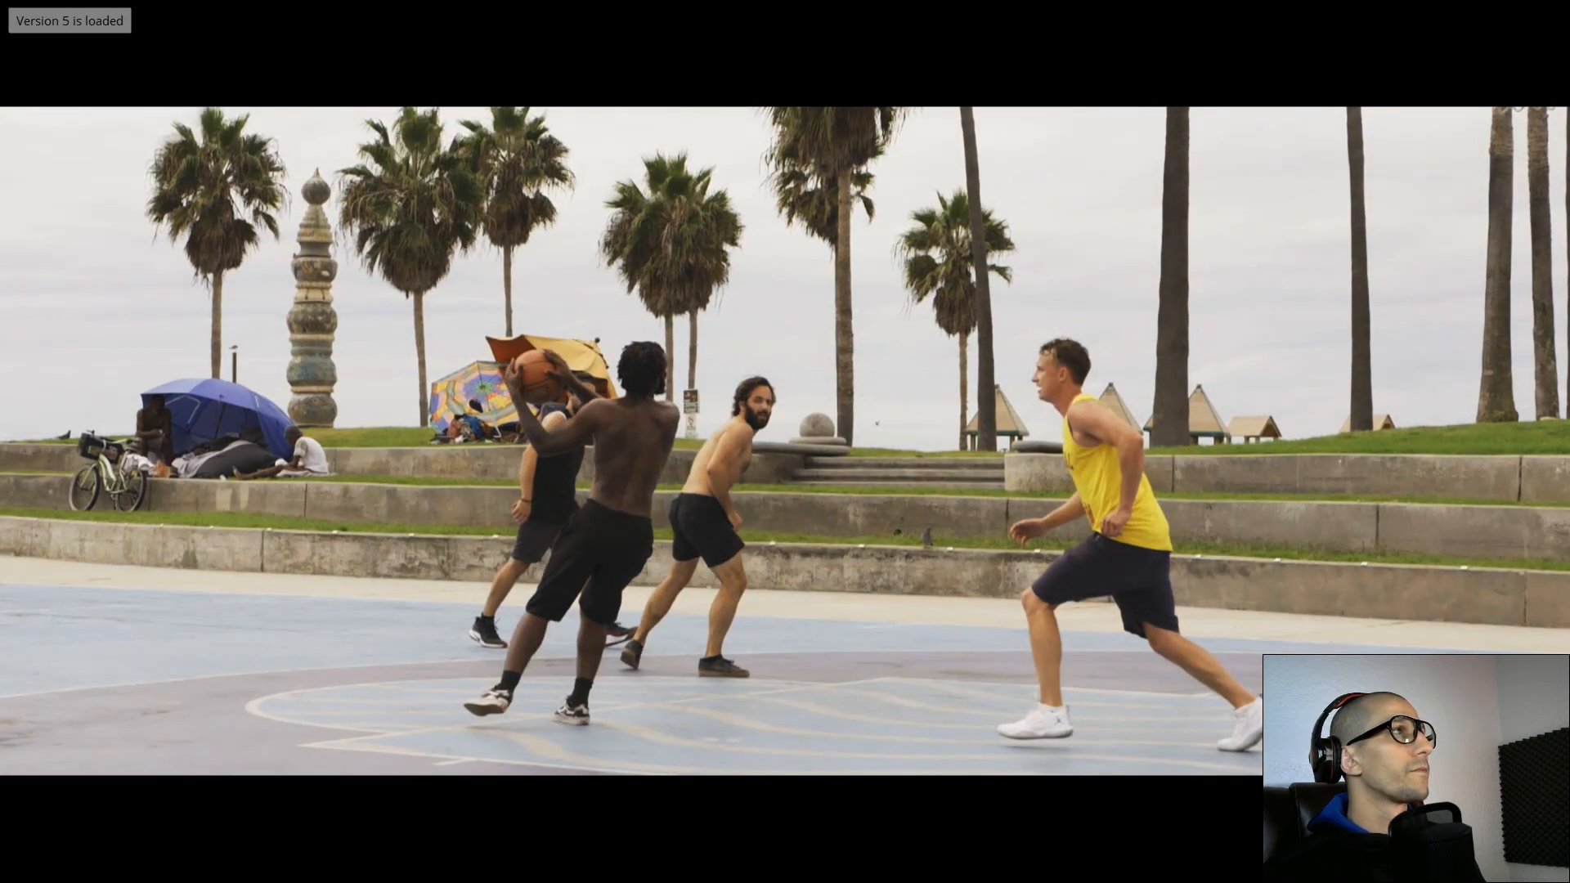
key("1")
key("ctrl+n")
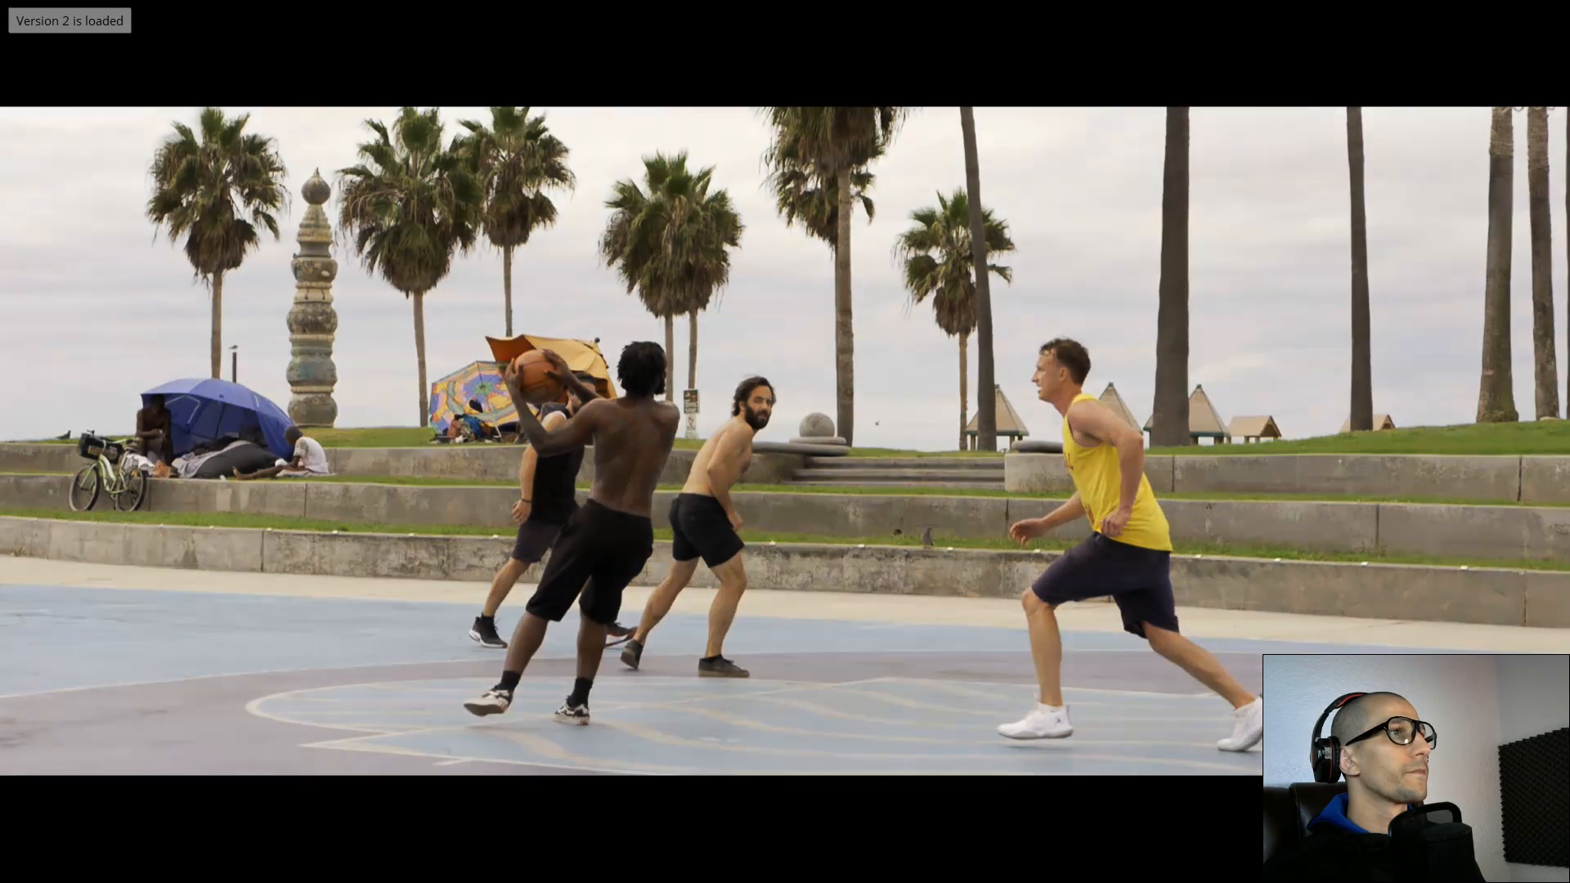
key("ctrl+b")
key("ctrl+n")
key("ctrl+b")
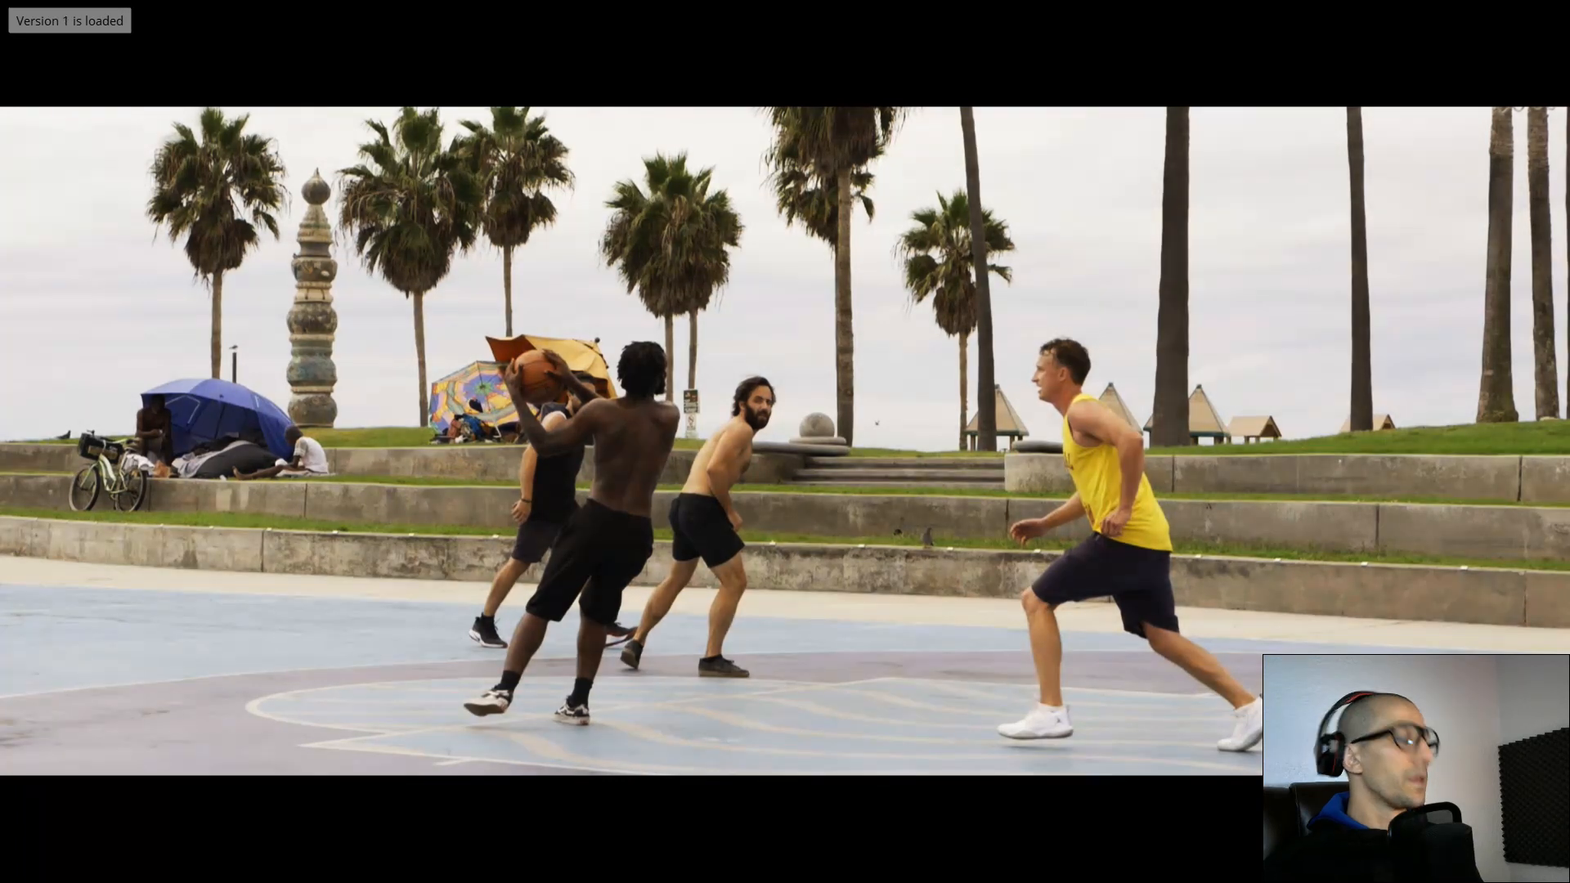
key("Escape")
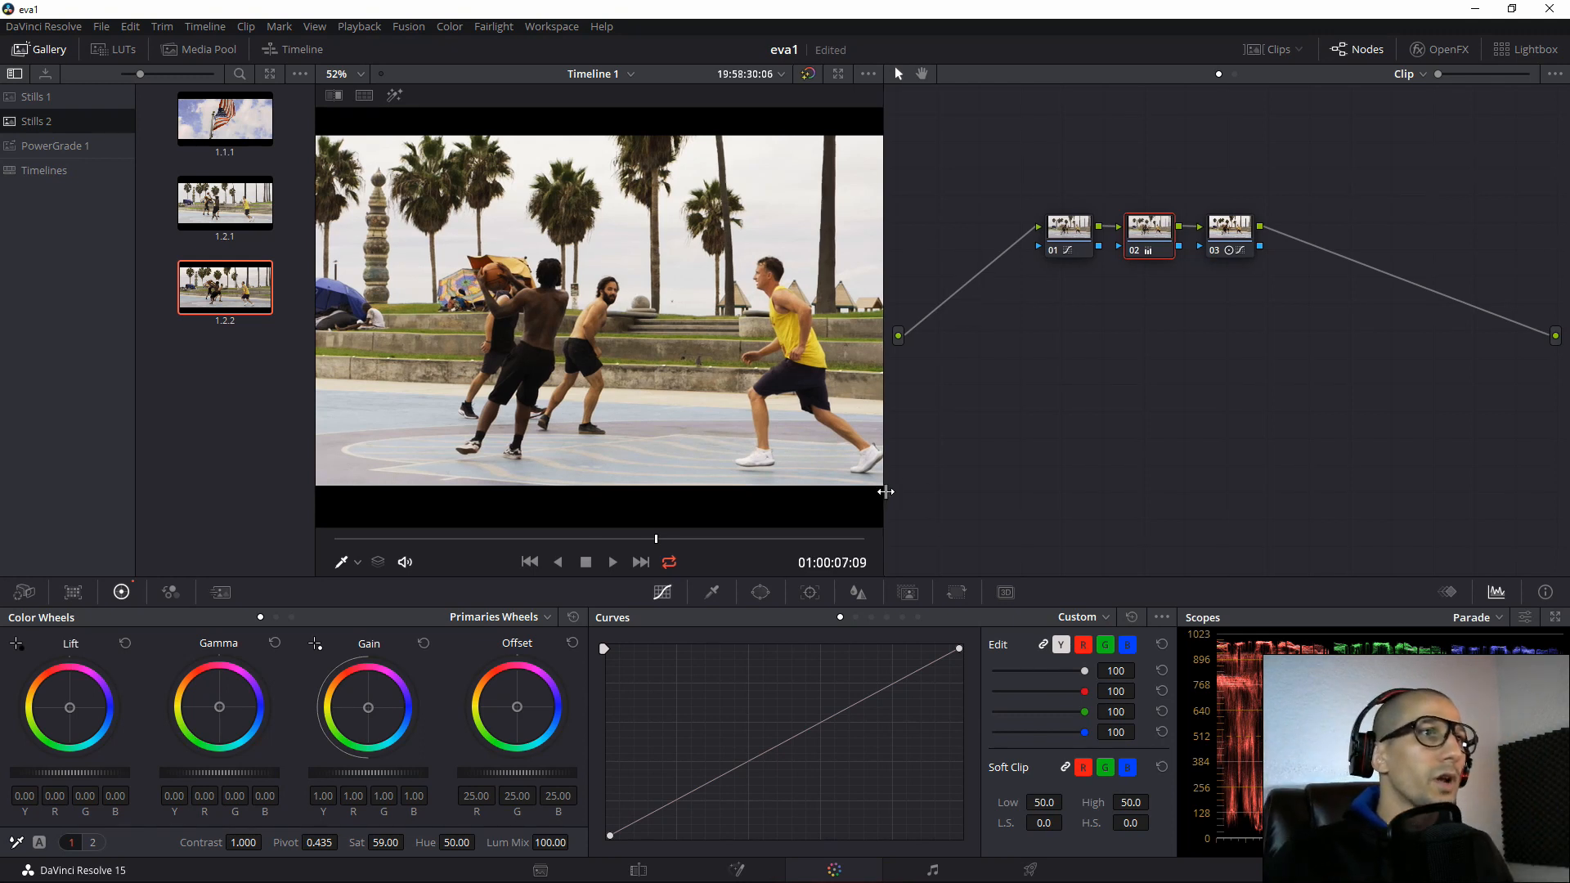
Widen the viewer and grab a still of the version 1 grade into the Stills 2 album.
left_click_drag(887, 490, 1080, 517)
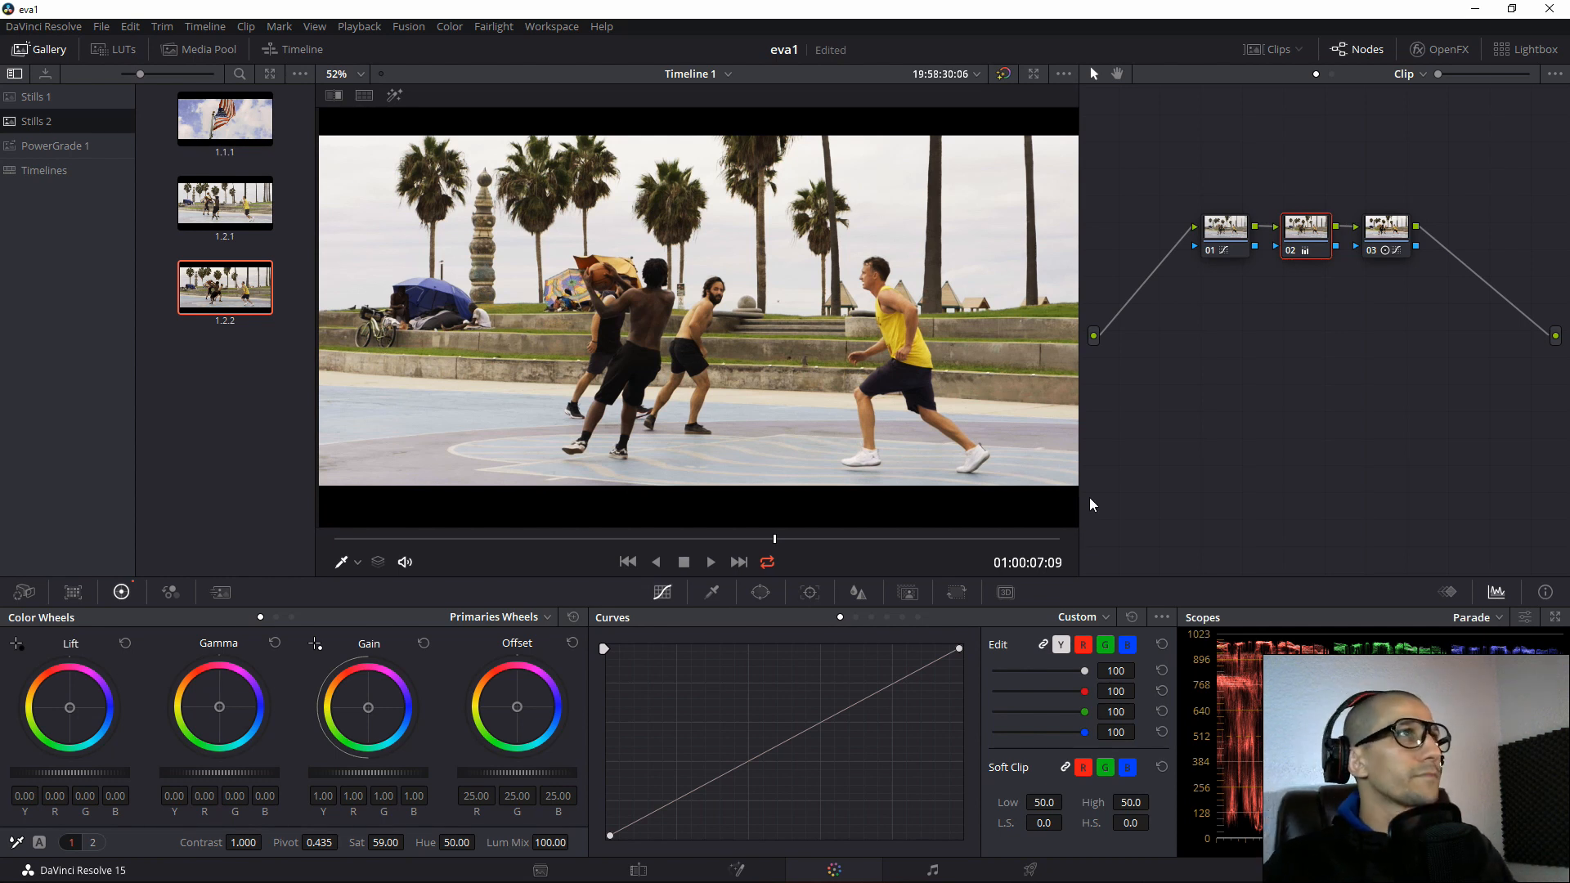
right_click(726, 257)
left_click(755, 270)
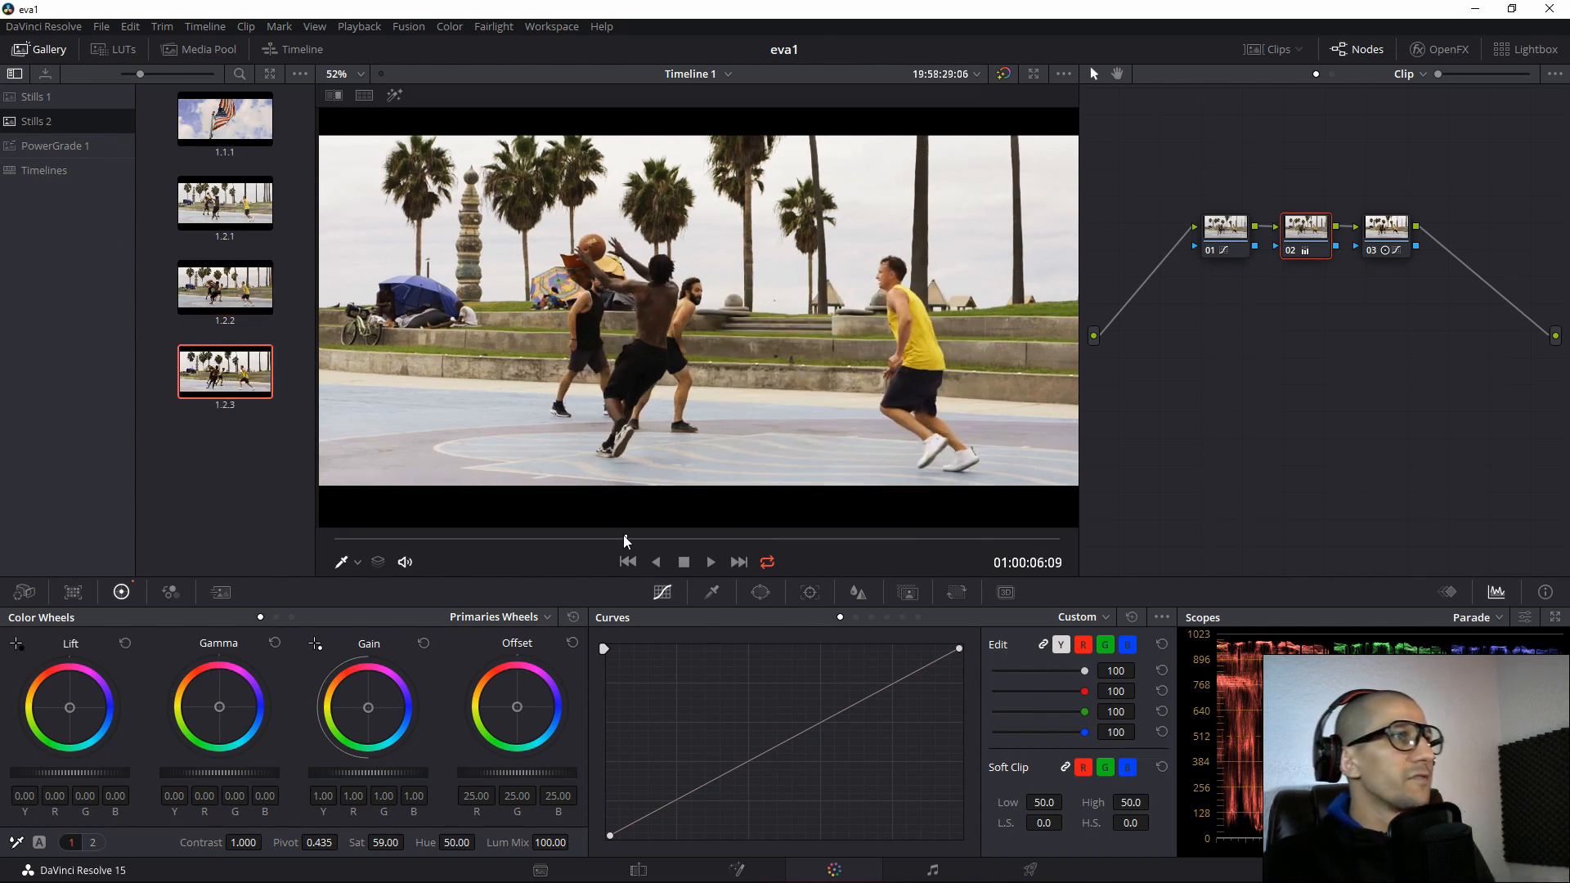
Review the graded basketball shot from an earlier frame in full screen.
mouse_move(623, 538)
left_mouse_down()
mouse_move(513, 538)
mouse_move(600, 540)
left_mouse_up()
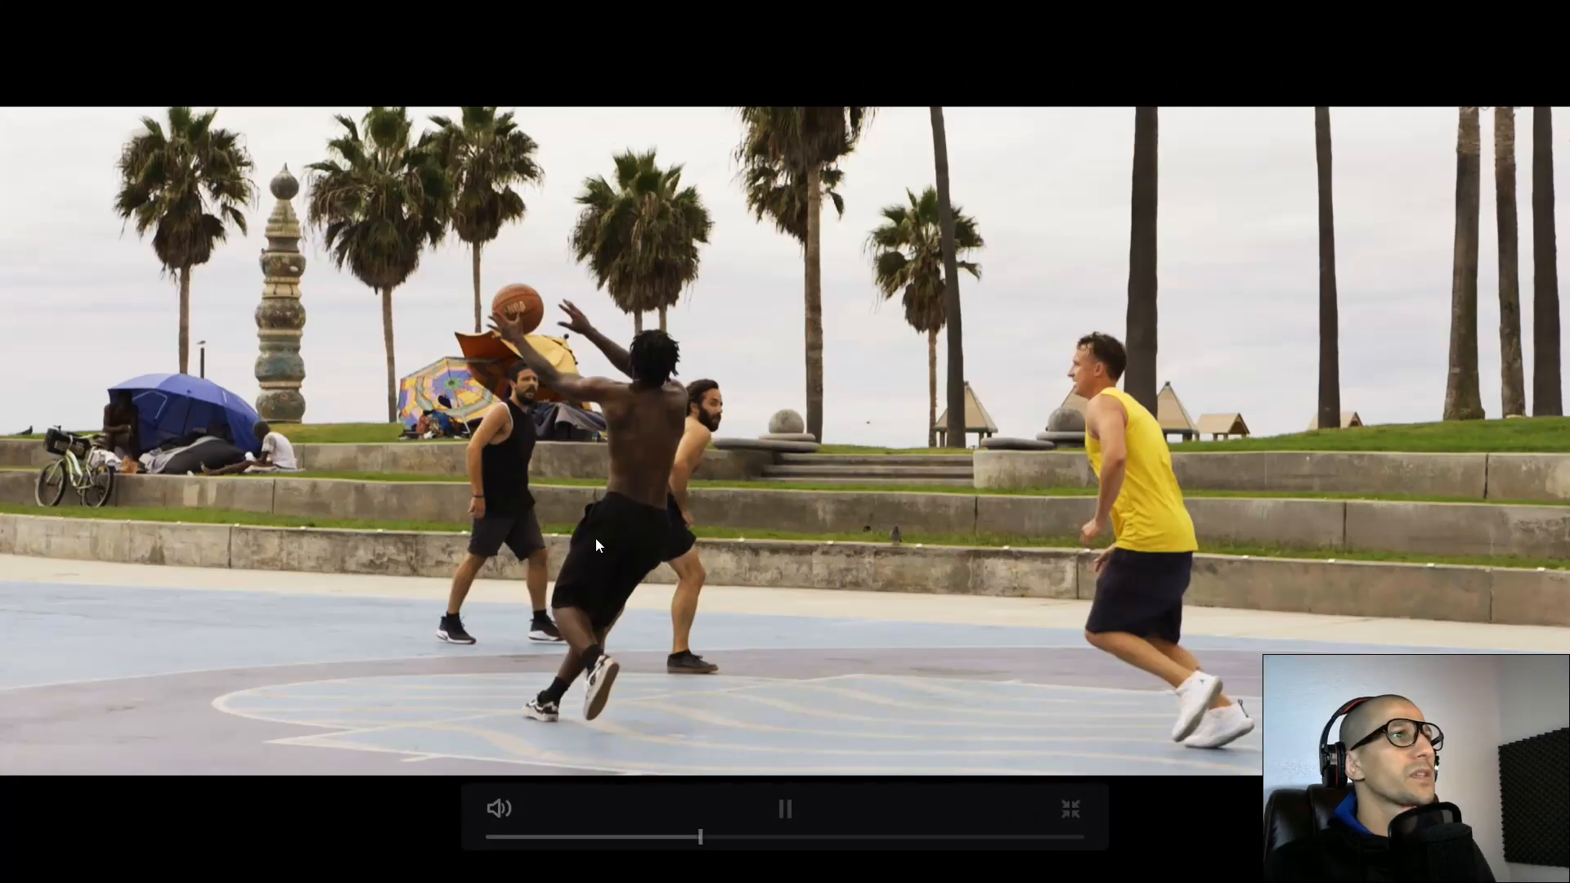
key("Escape")
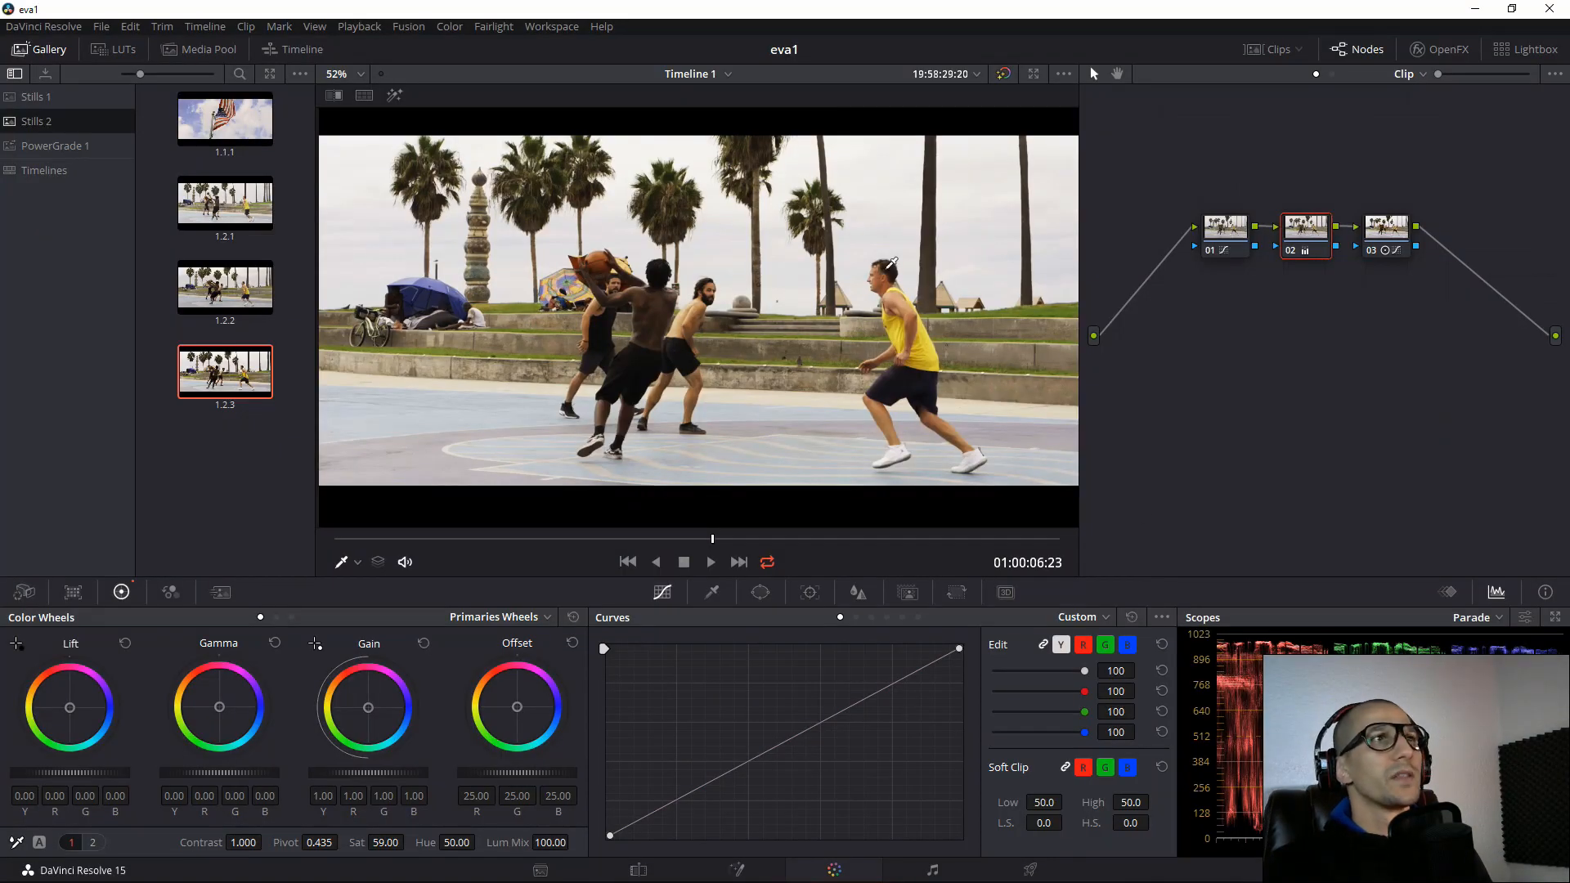
key("ctrl+f")
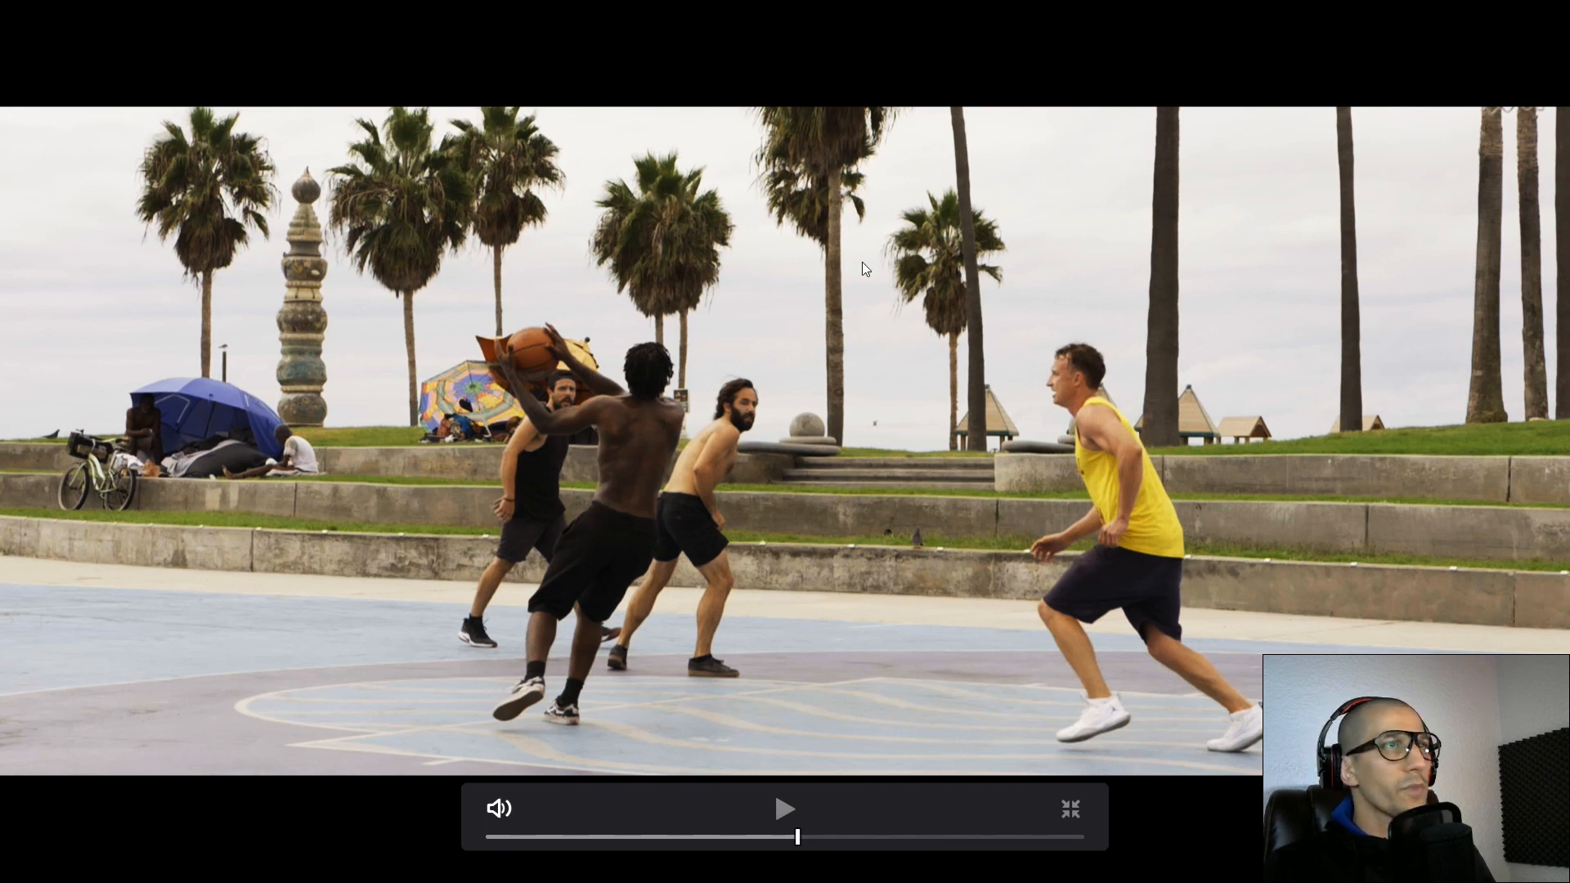
key("Escape")
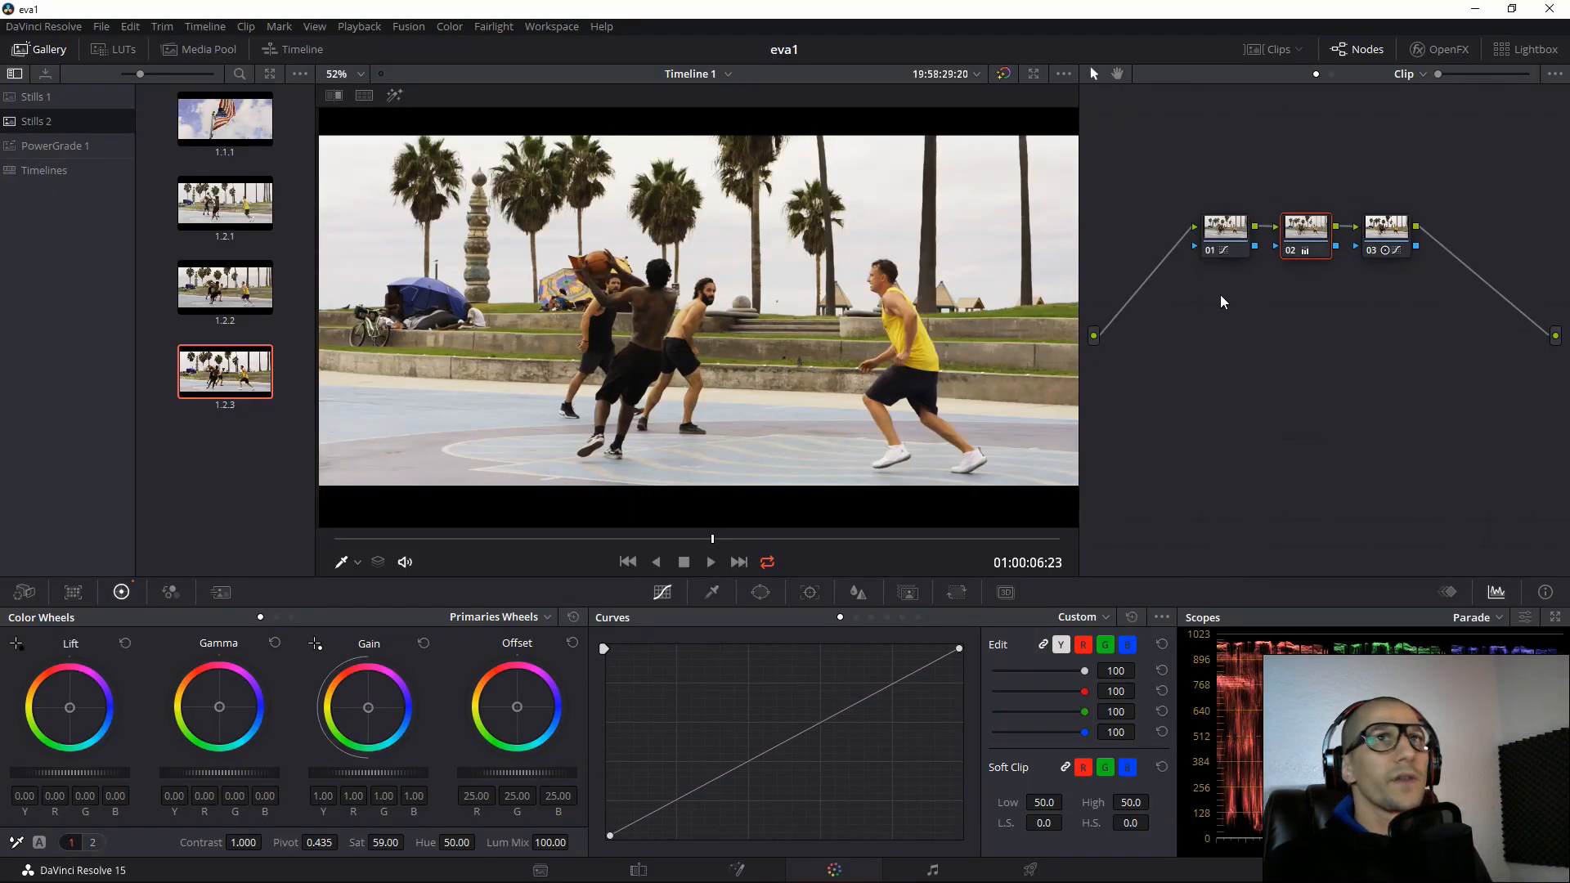
left_click(1386, 235)
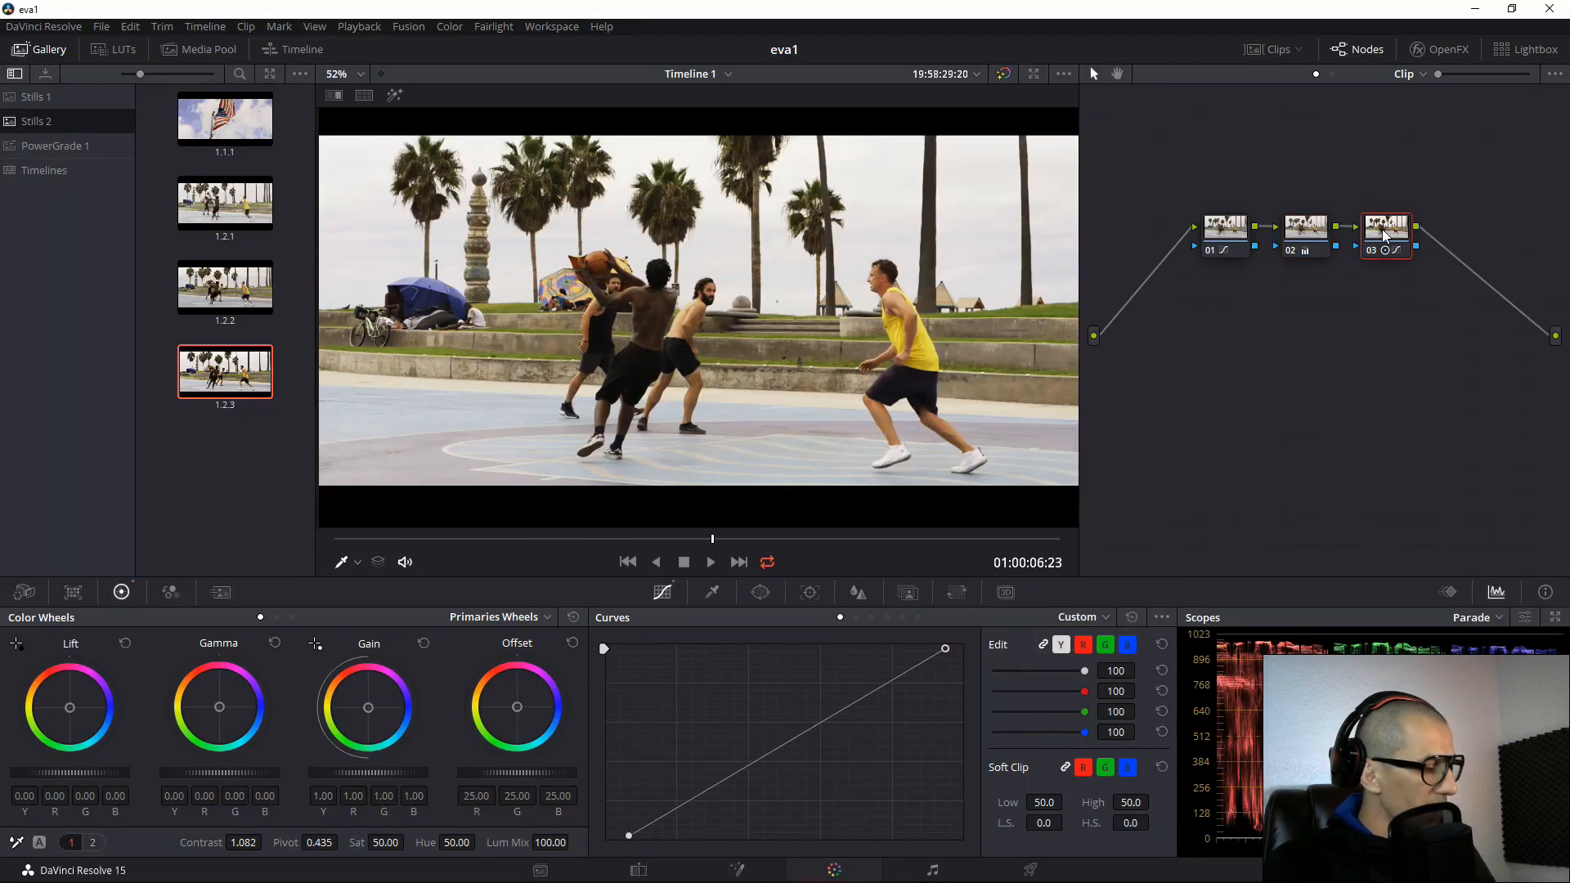
left_click(1220, 226)
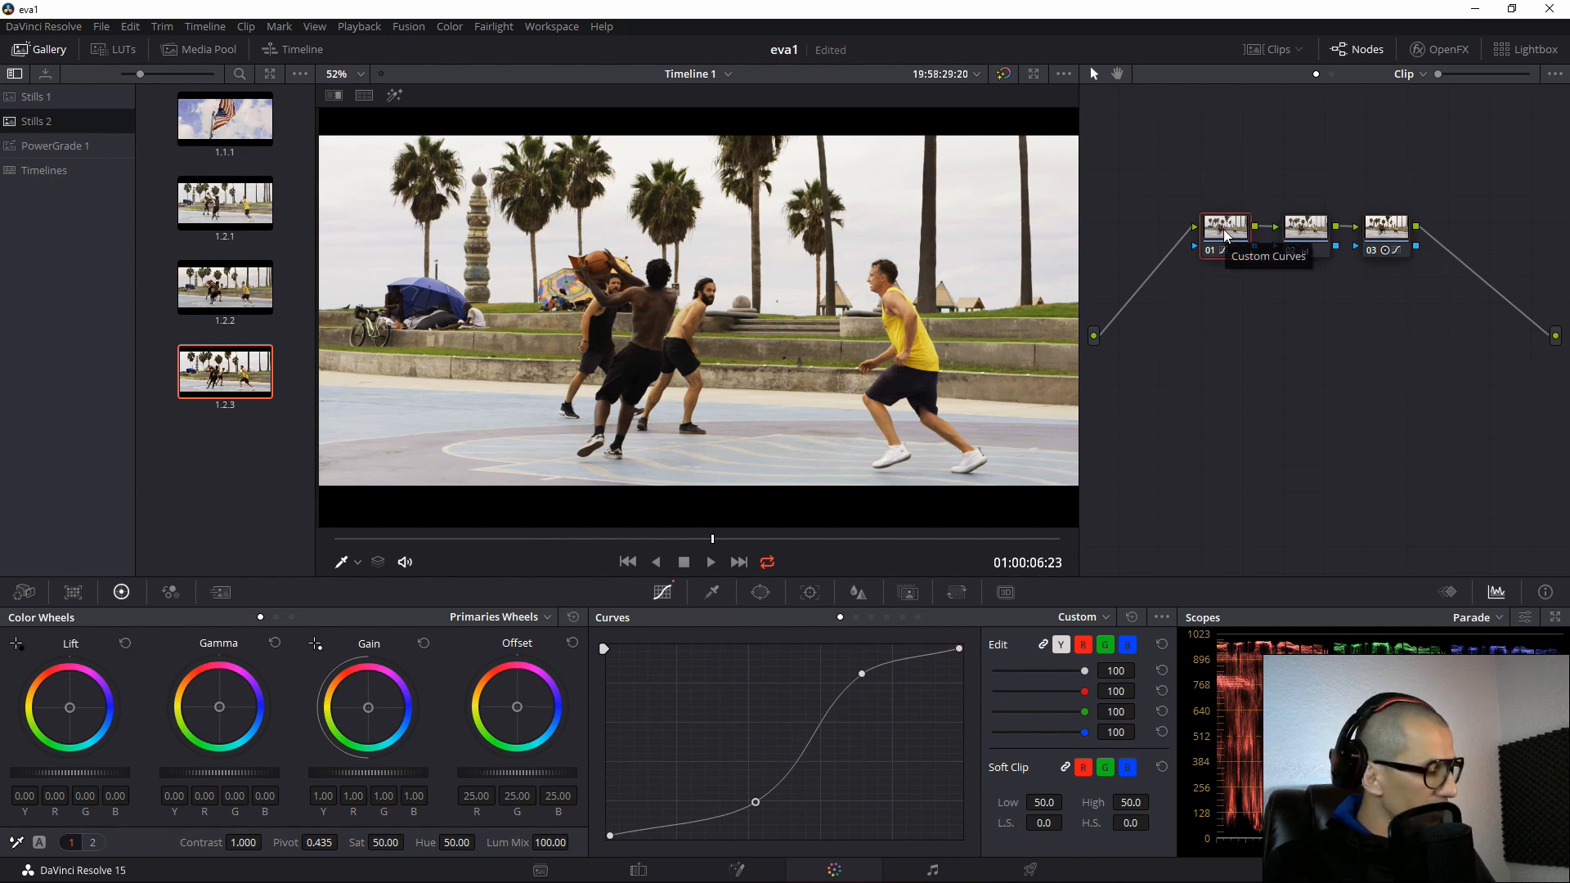
key("alt+s")
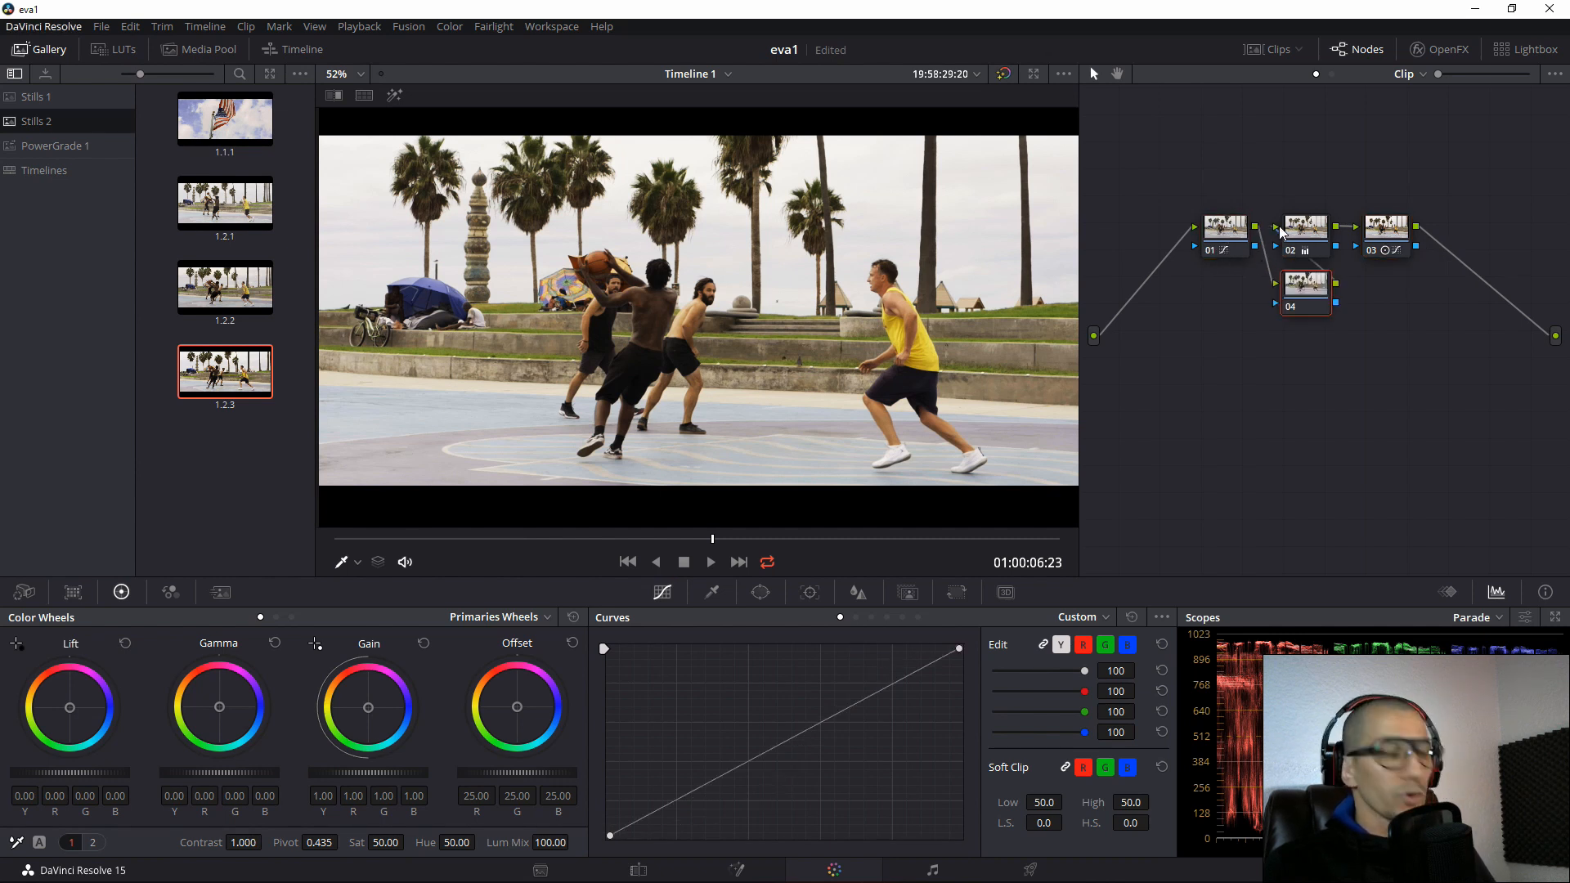
key("ctrl+z")
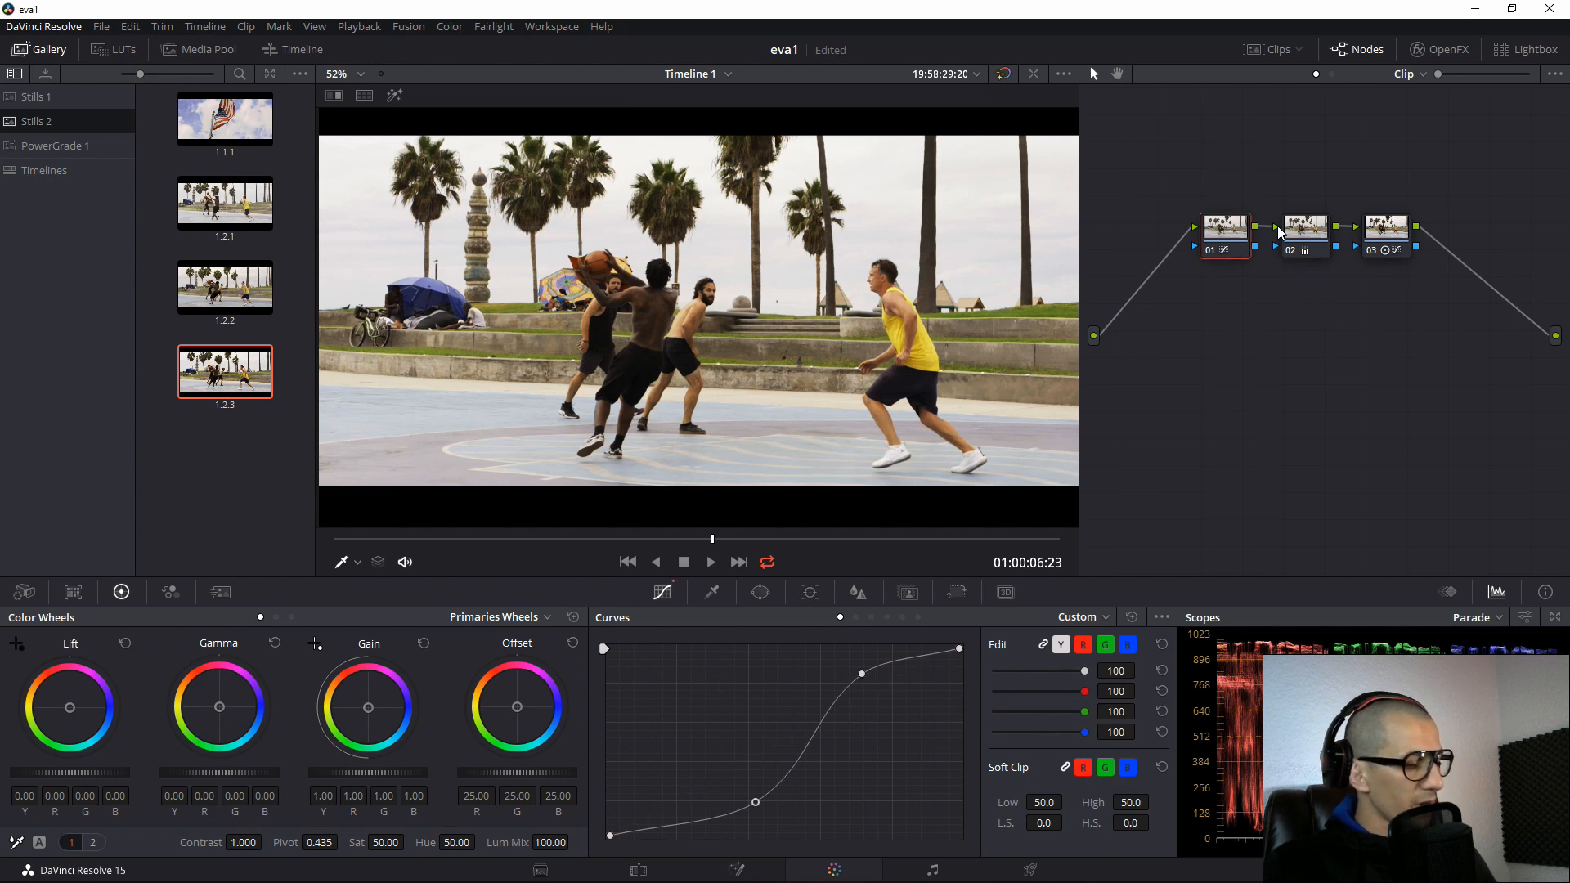
Append a node at the end of the chain after node 03 and display its Hue Vs Hue curve.
key("alt+k")
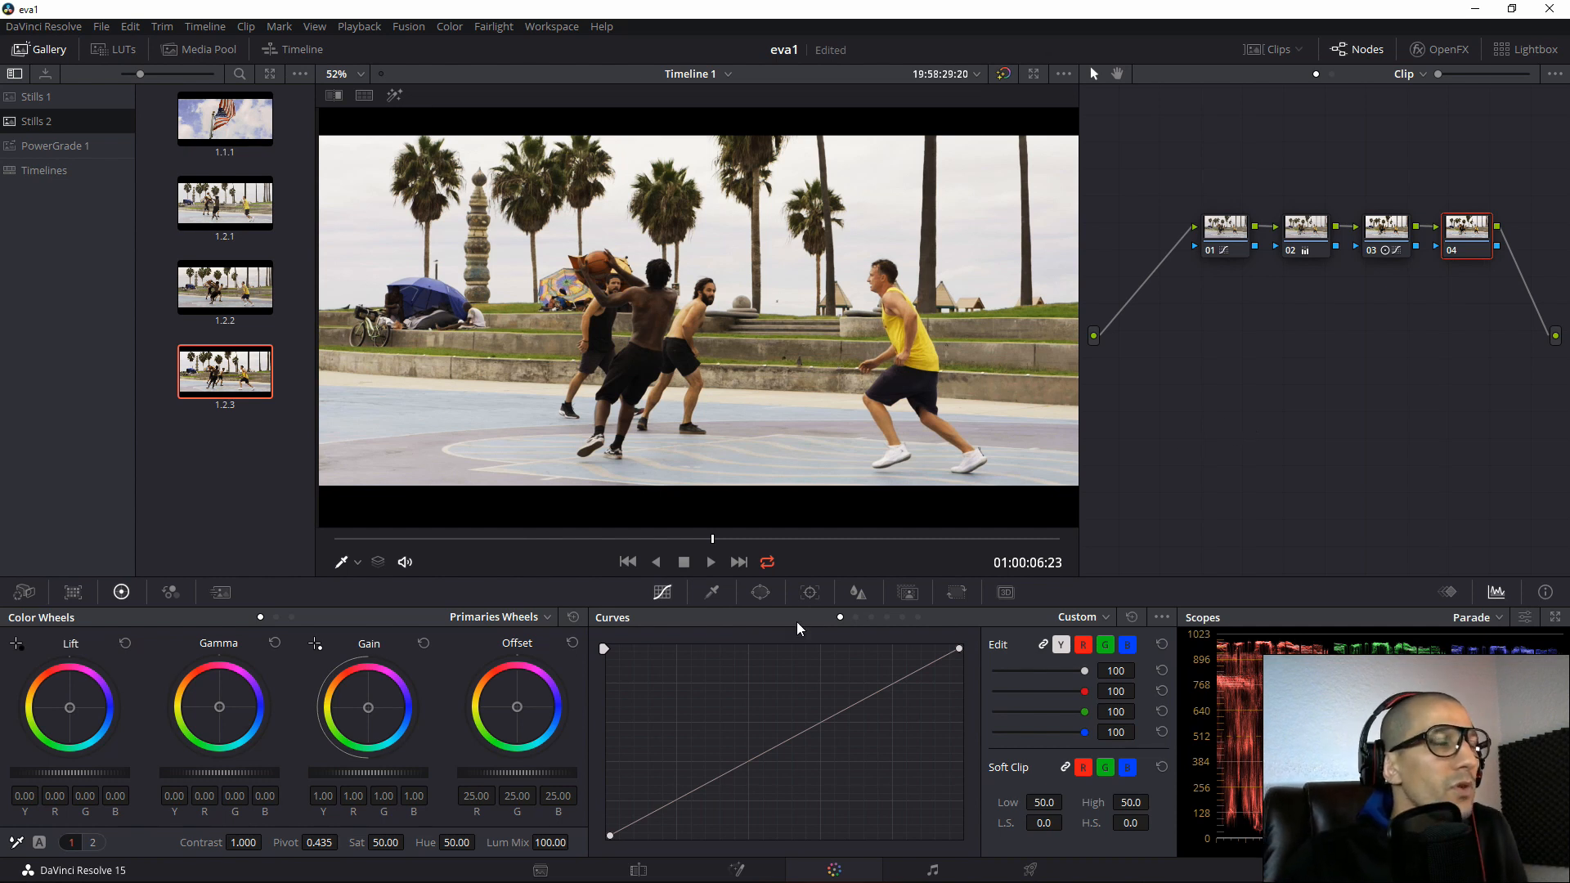
left_click(712, 592)
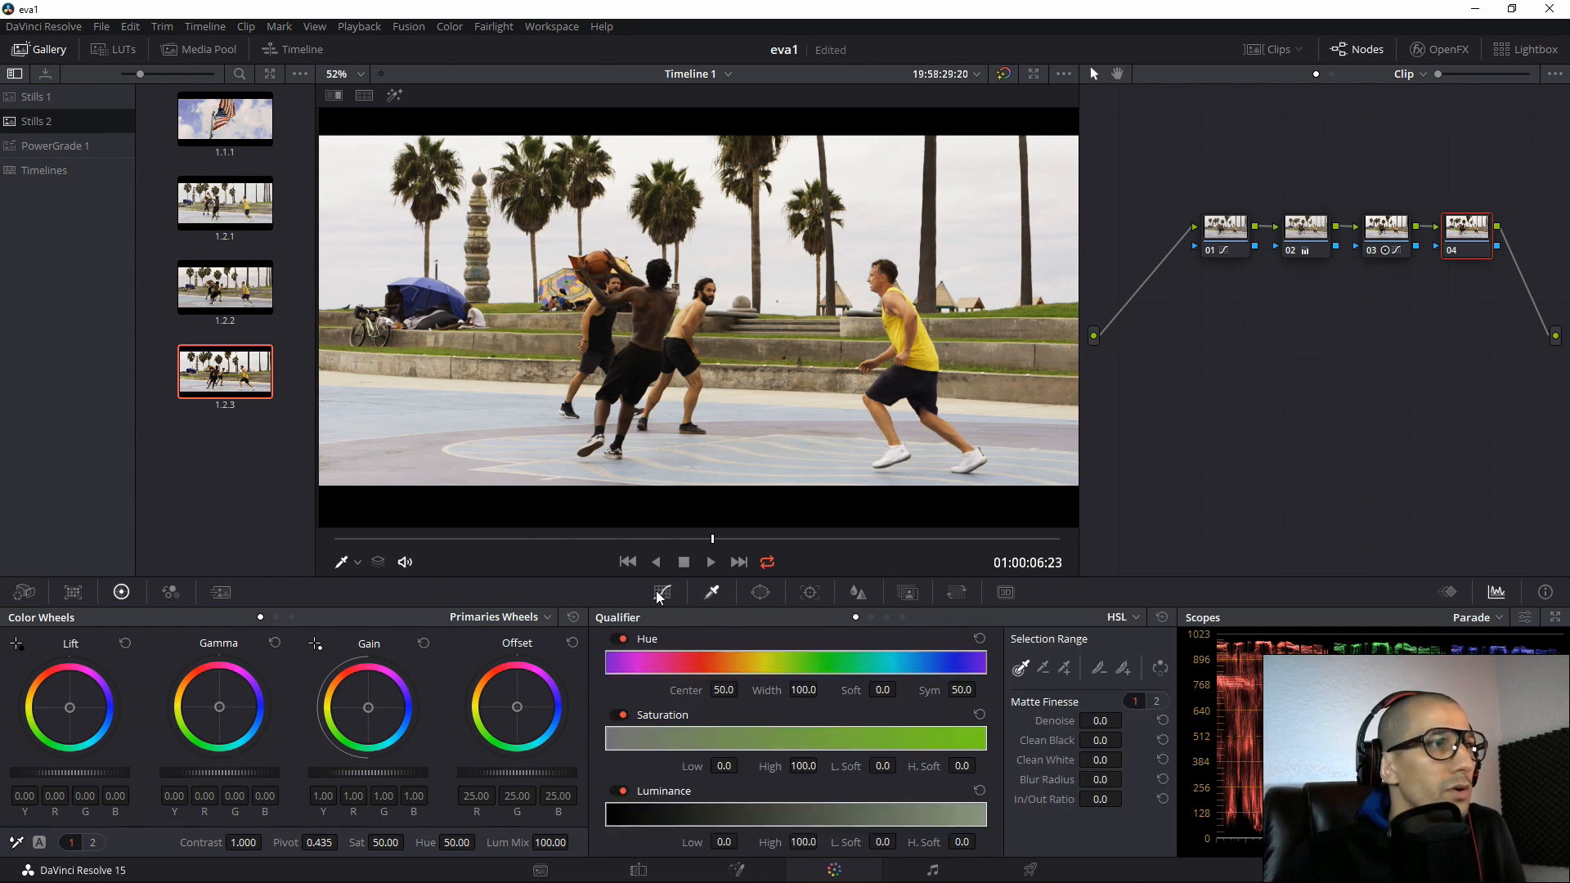
left_click(712, 593)
left_click(857, 619)
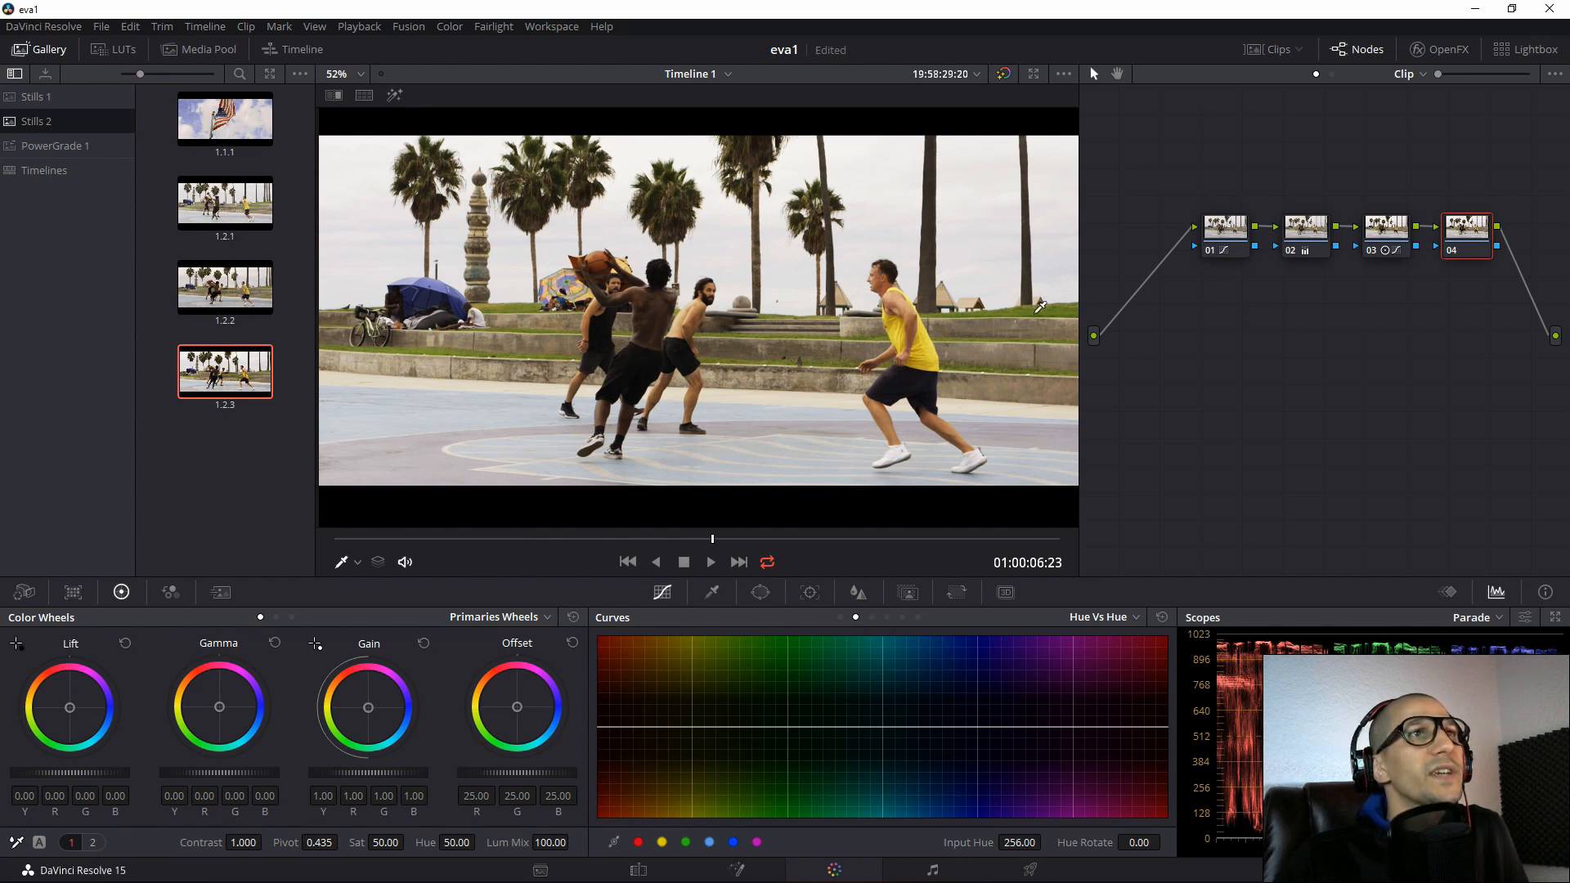
Sample the green grass on node 04's Hue Vs Hue curve and raise the middle point to a hue rotate of about 38.57.
left_click(1040, 306)
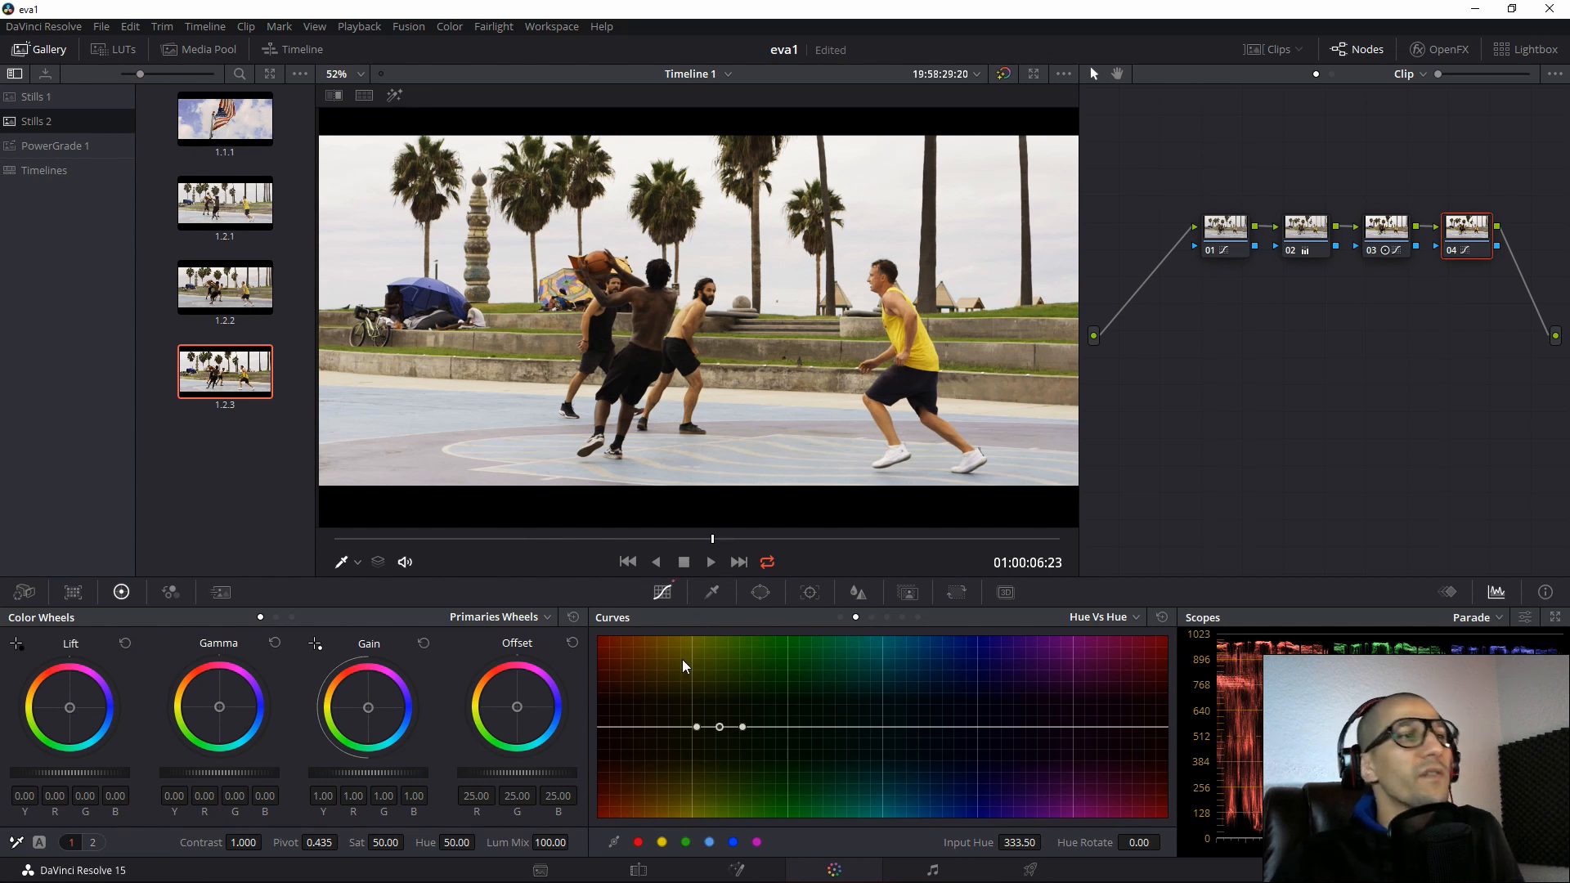
left_click_drag(720, 726, 719, 717)
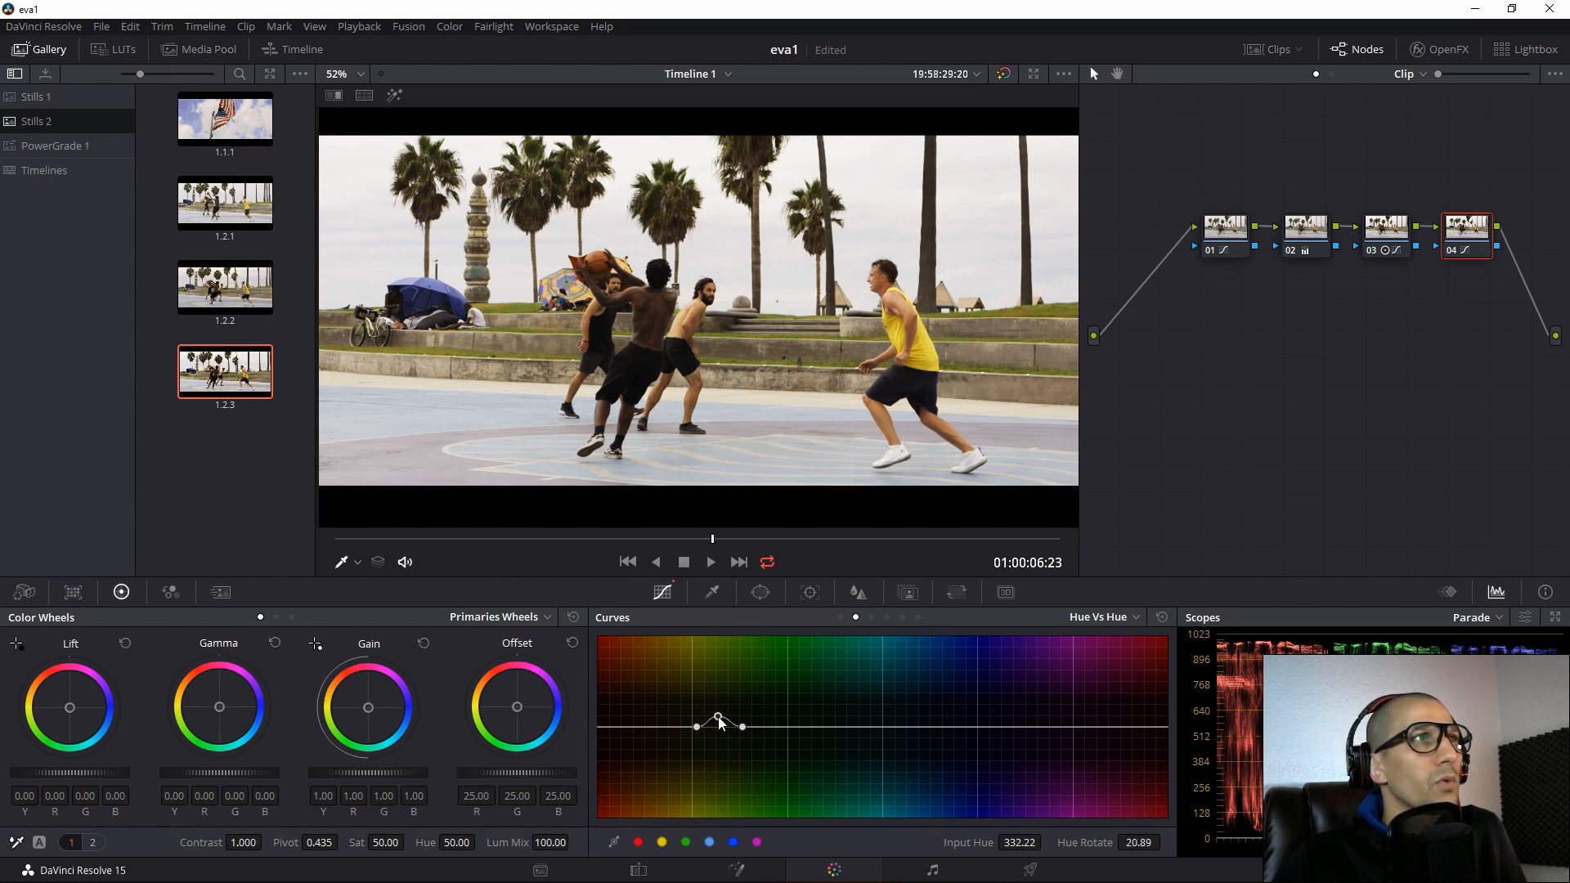
mouse_move(721, 713)
left_mouse_down()
mouse_move(720, 665)
mouse_move(720, 714)
mouse_move(763, 727)
mouse_move(719, 664)
mouse_move(705, 724)
mouse_move(709, 694)
left_mouse_up()
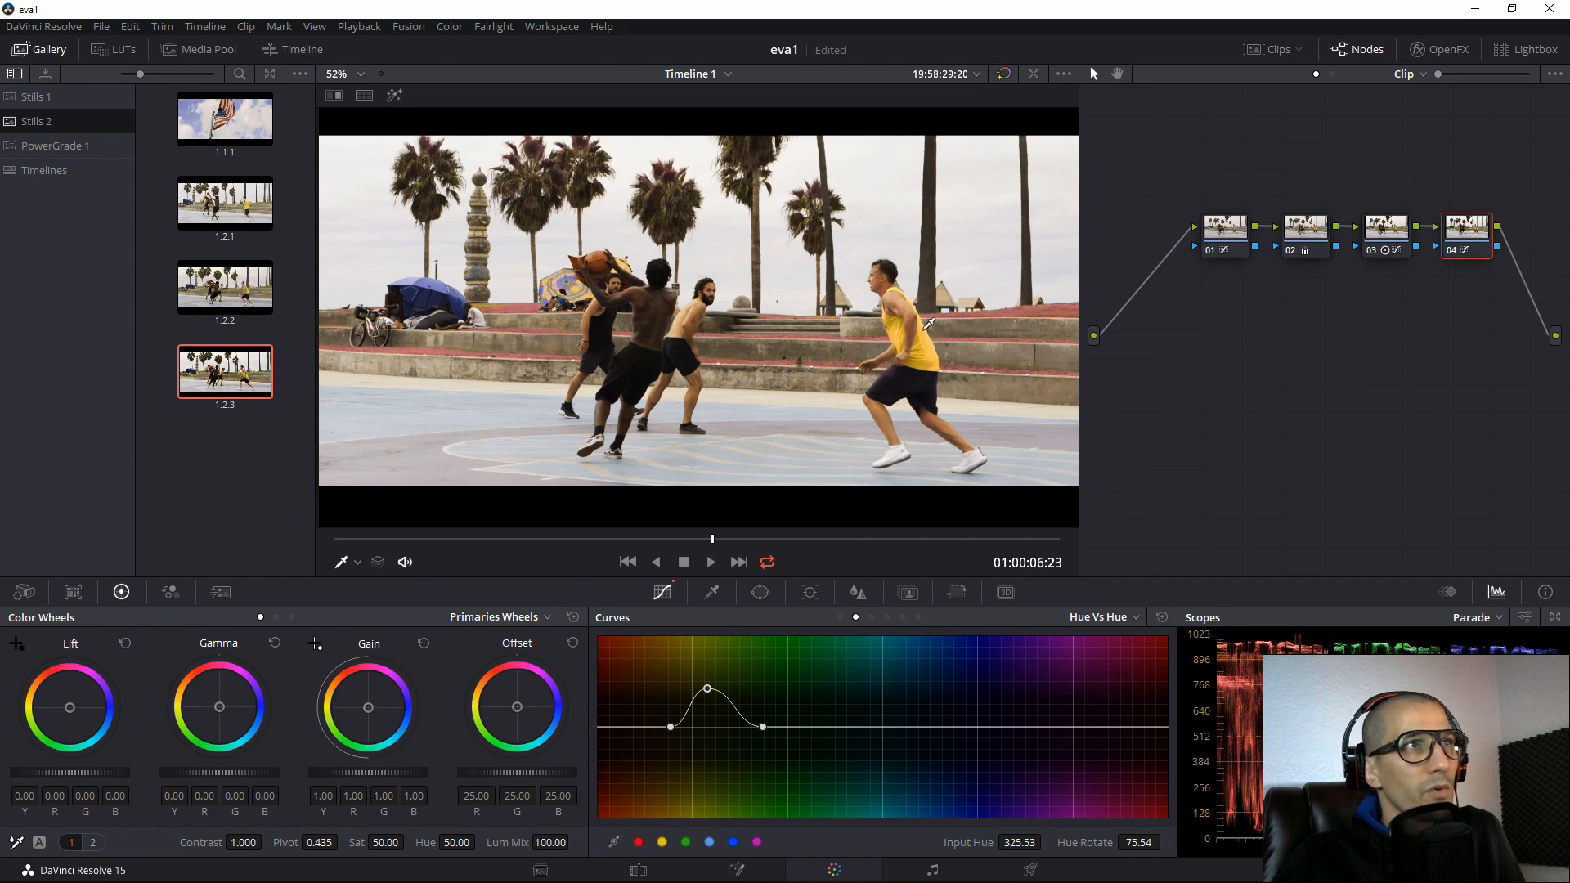
left_click_drag(710, 689, 727, 714)
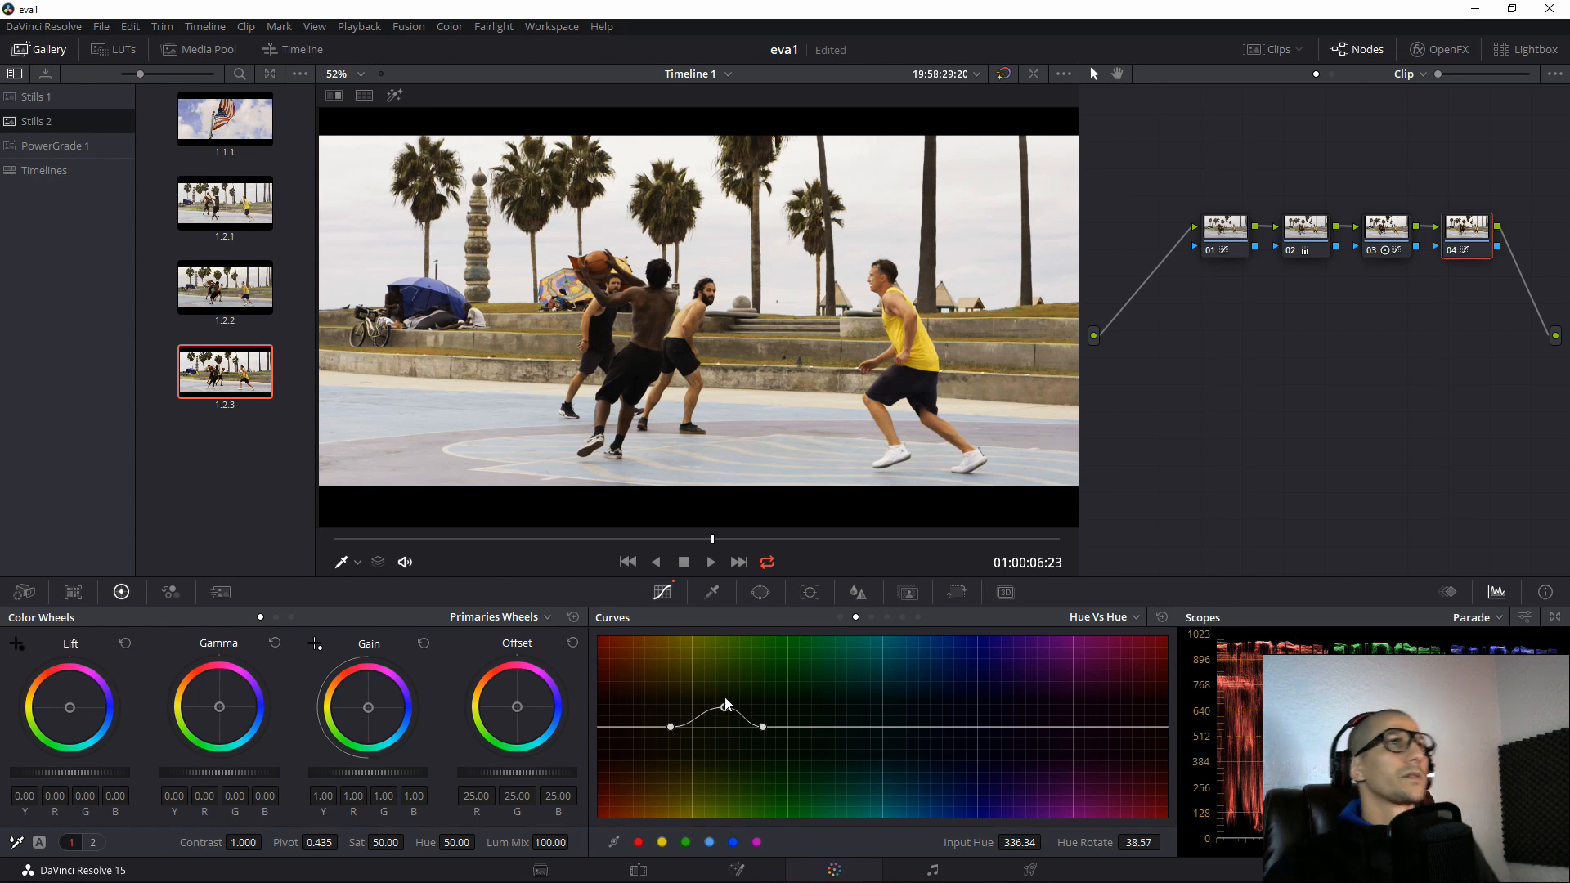
Play to the clip's end, inspect the grass up close, and refine its Hue Vs Hue point to input hue 340.98 and hue rotate 27.32.
key("space")
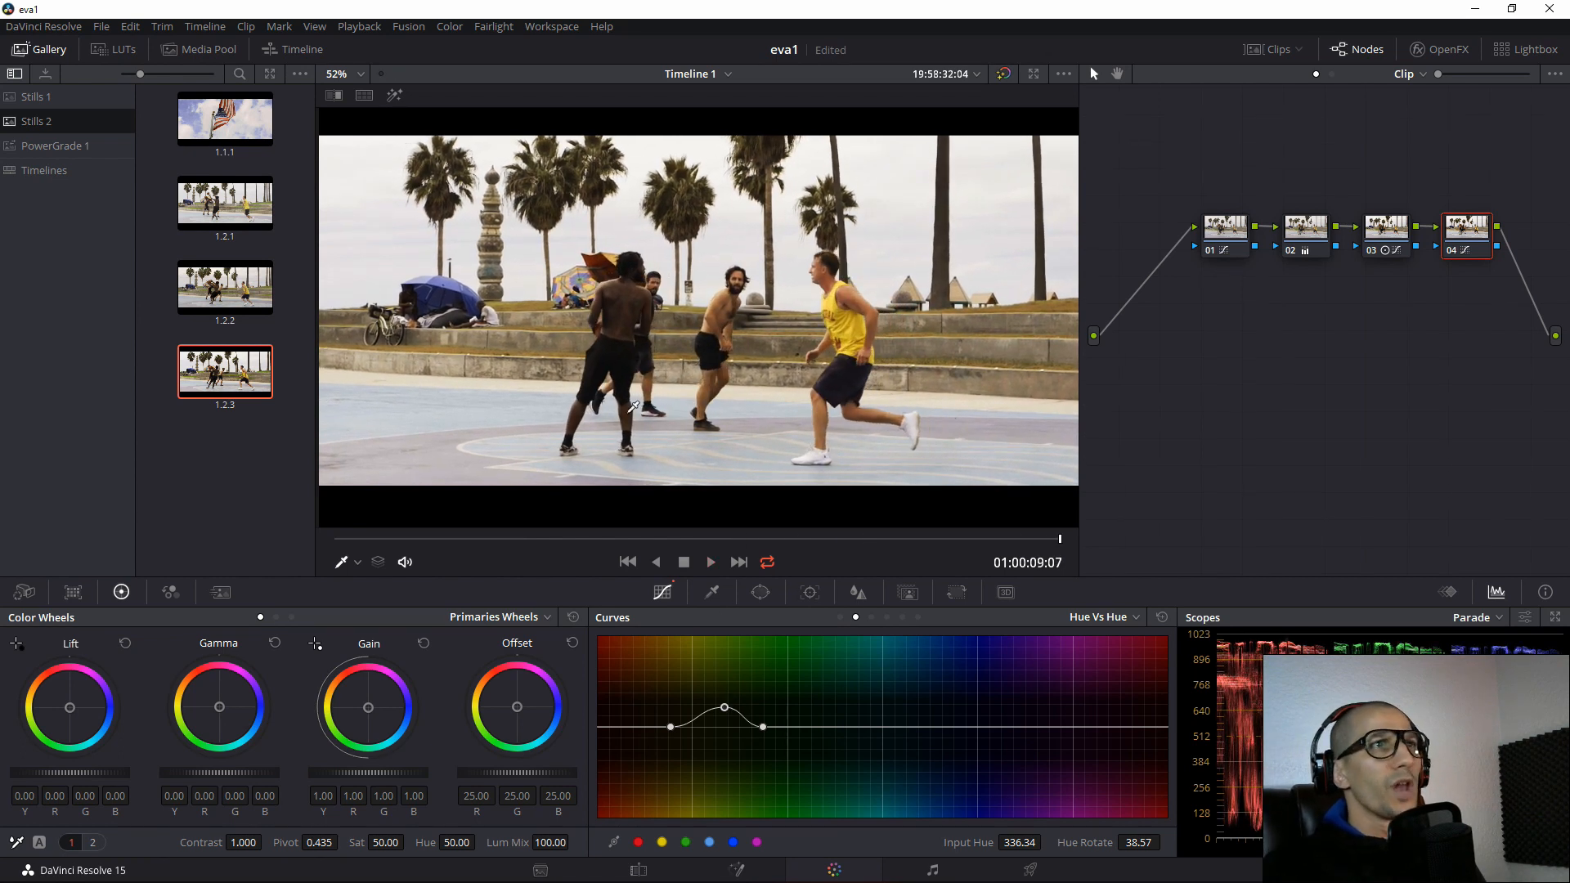
left_click(952, 352)
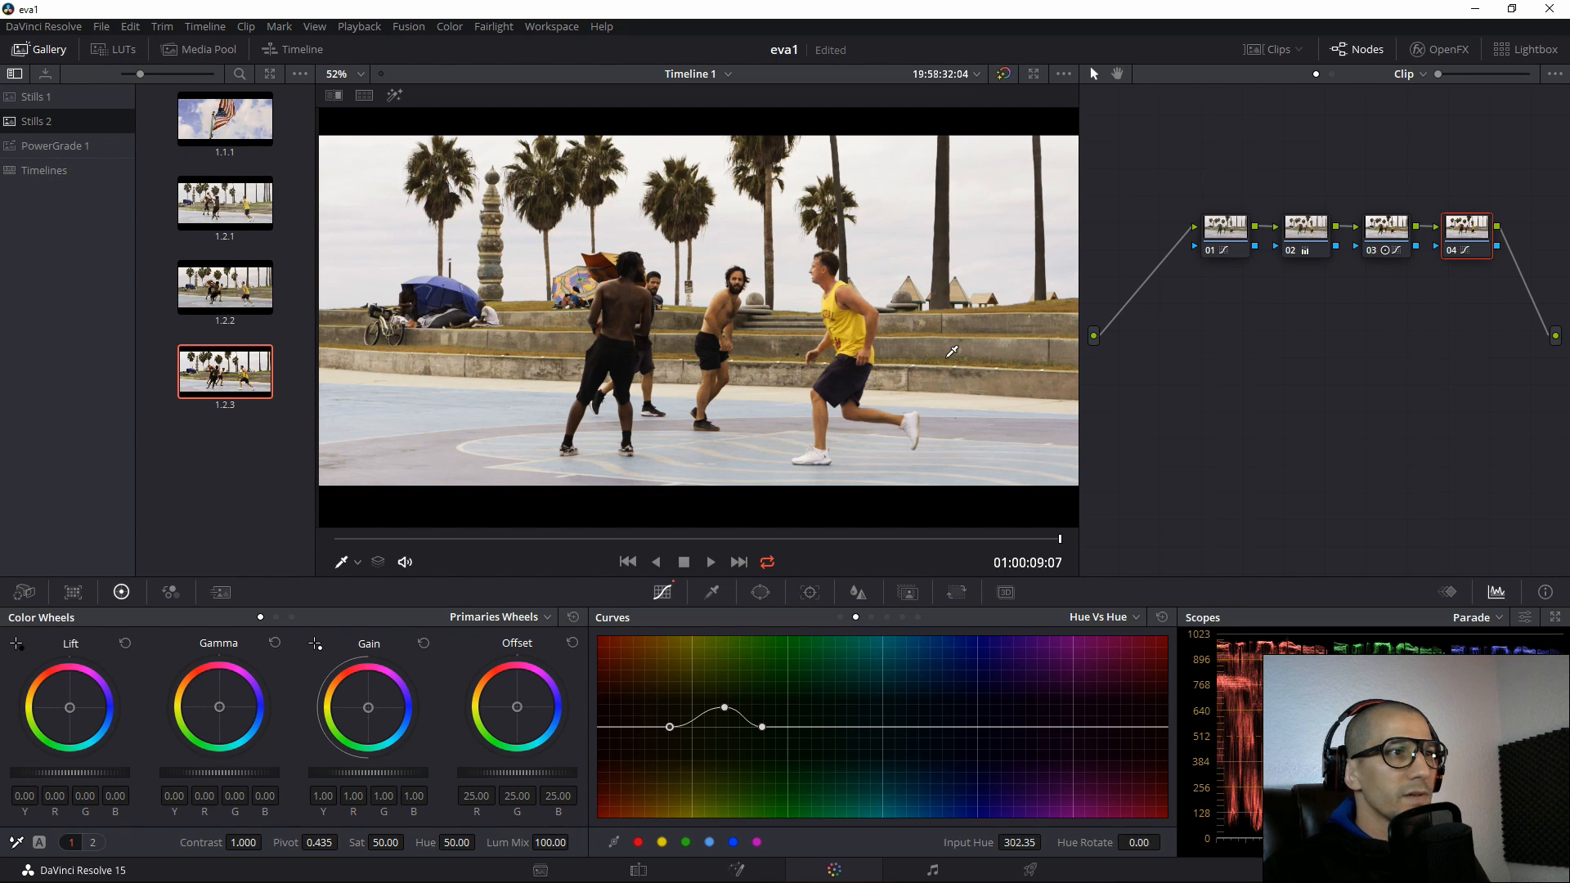
scroll(965, 354, "up", 6)
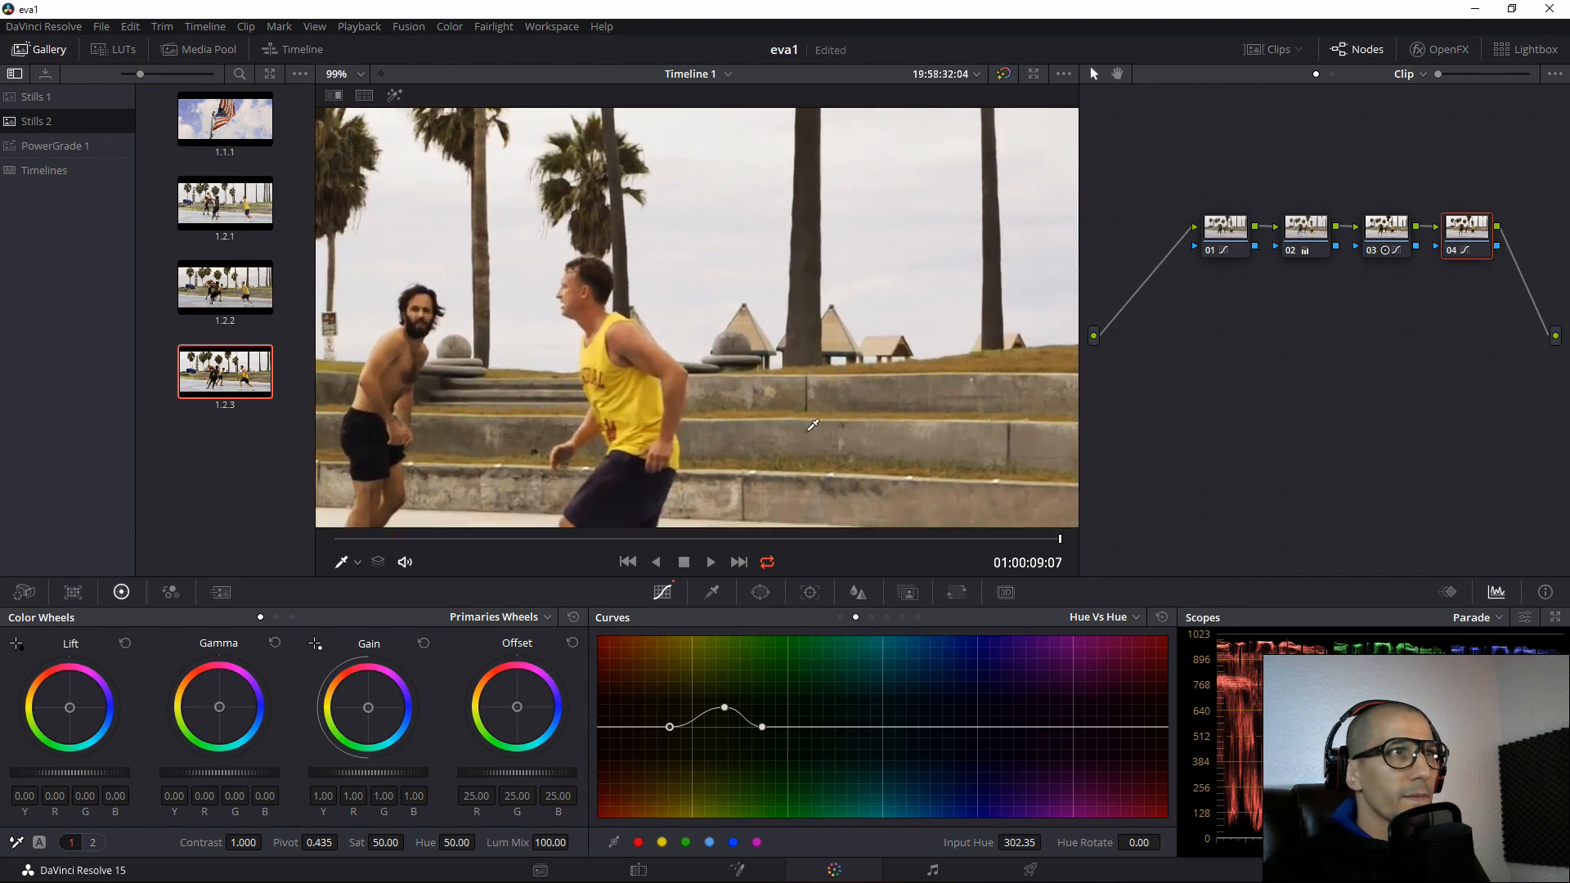
left_click_drag(837, 430, 817, 373)
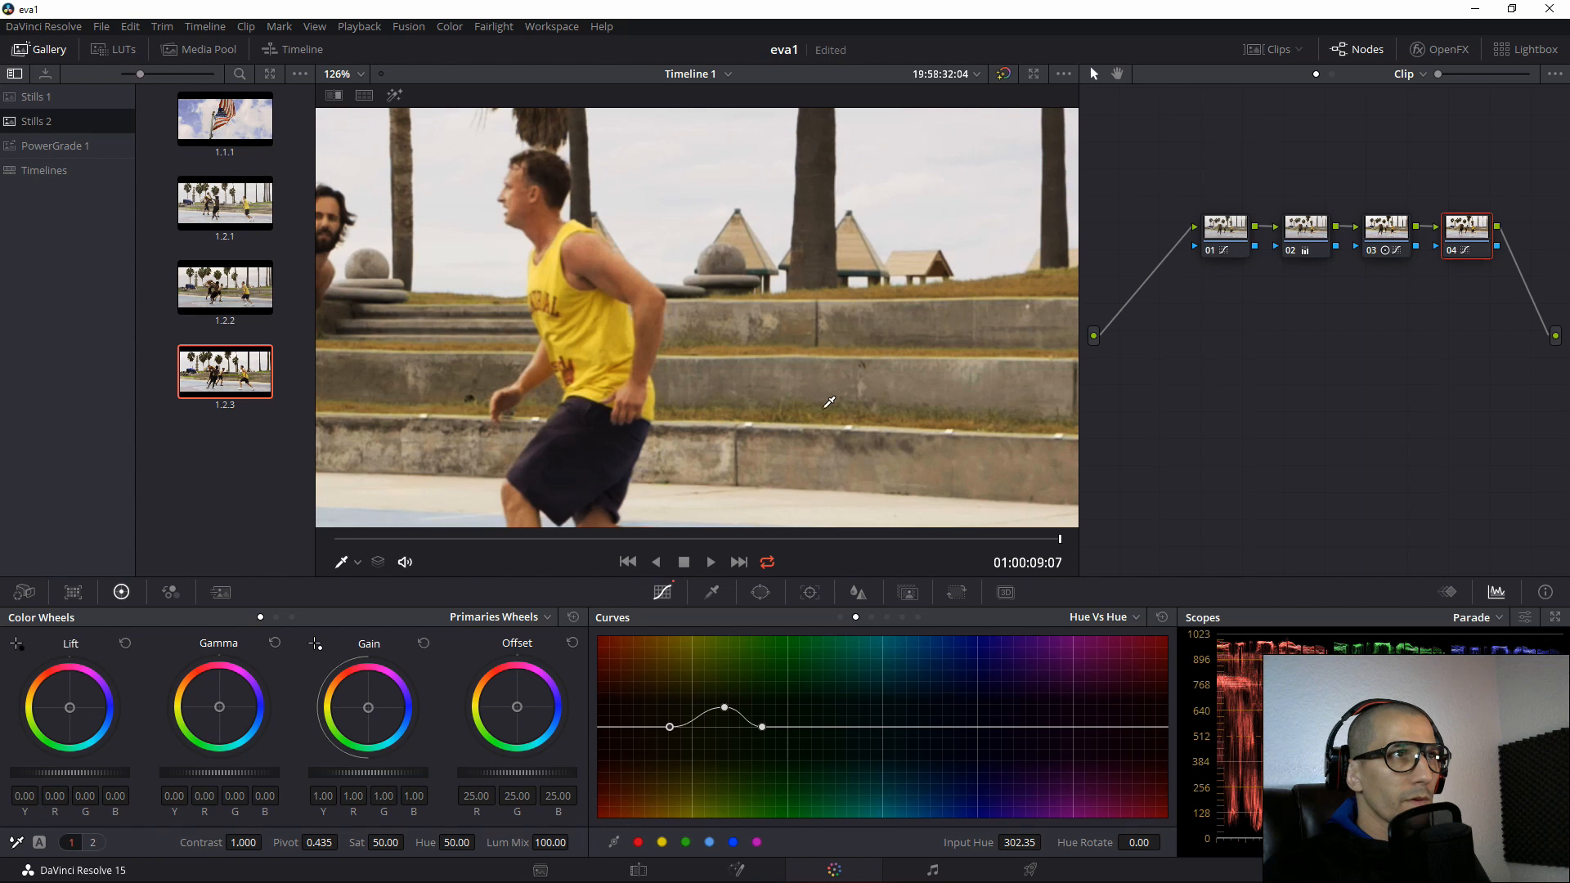
left_click(829, 402)
left_click_drag(692, 717, 734, 720)
right_click(722, 709)
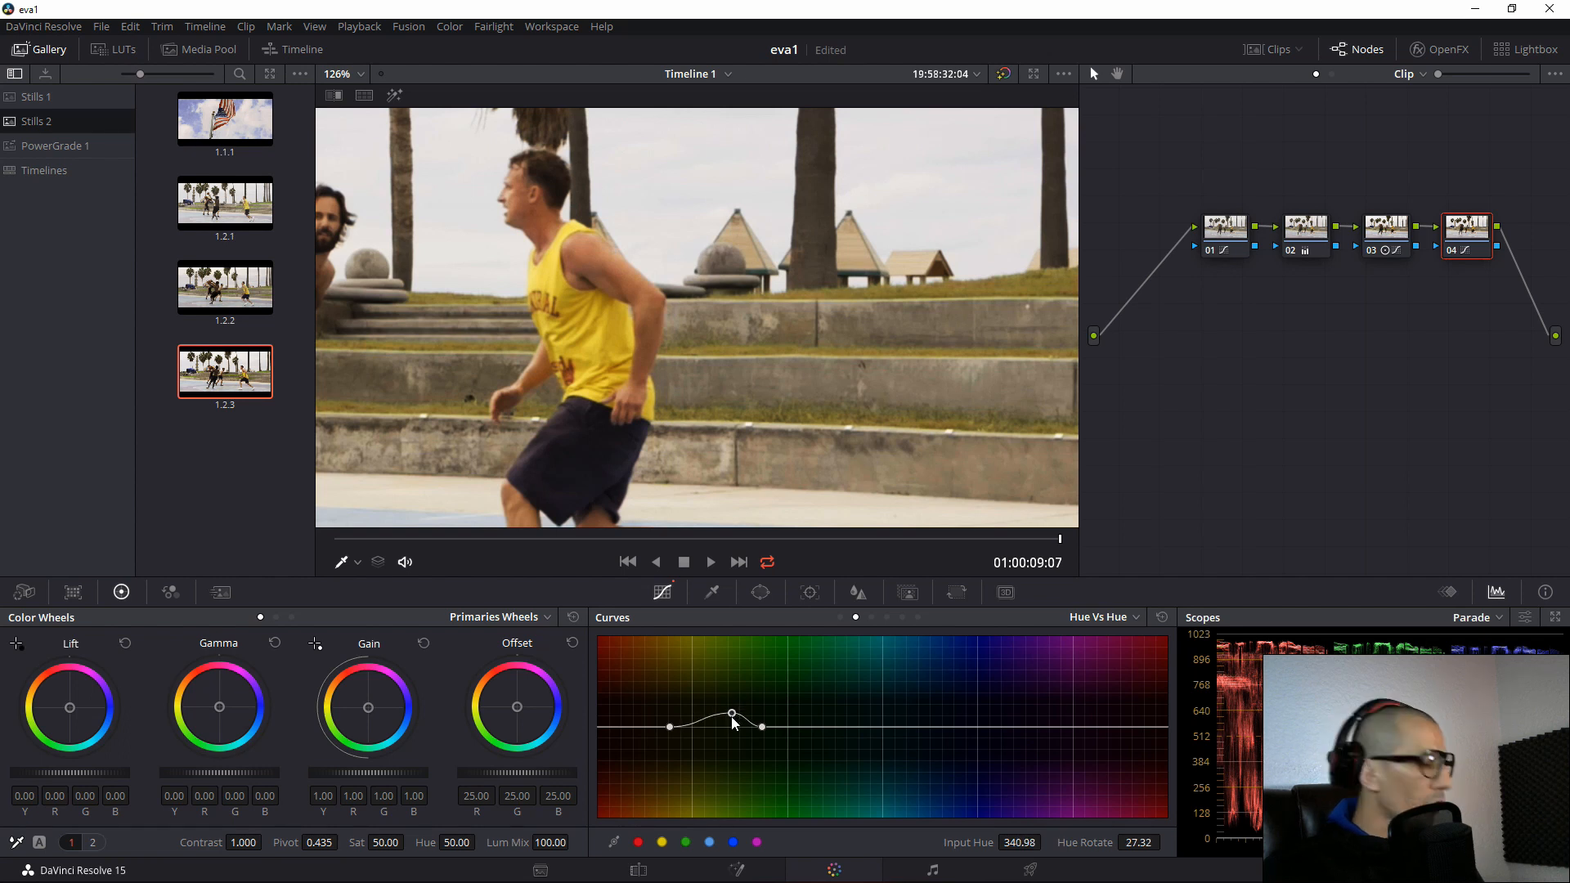
Compare the grass color across the whole frame with node 04 disabled and enabled.
scroll(796, 320, "down", 3)
scroll(793, 323, "up", 1)
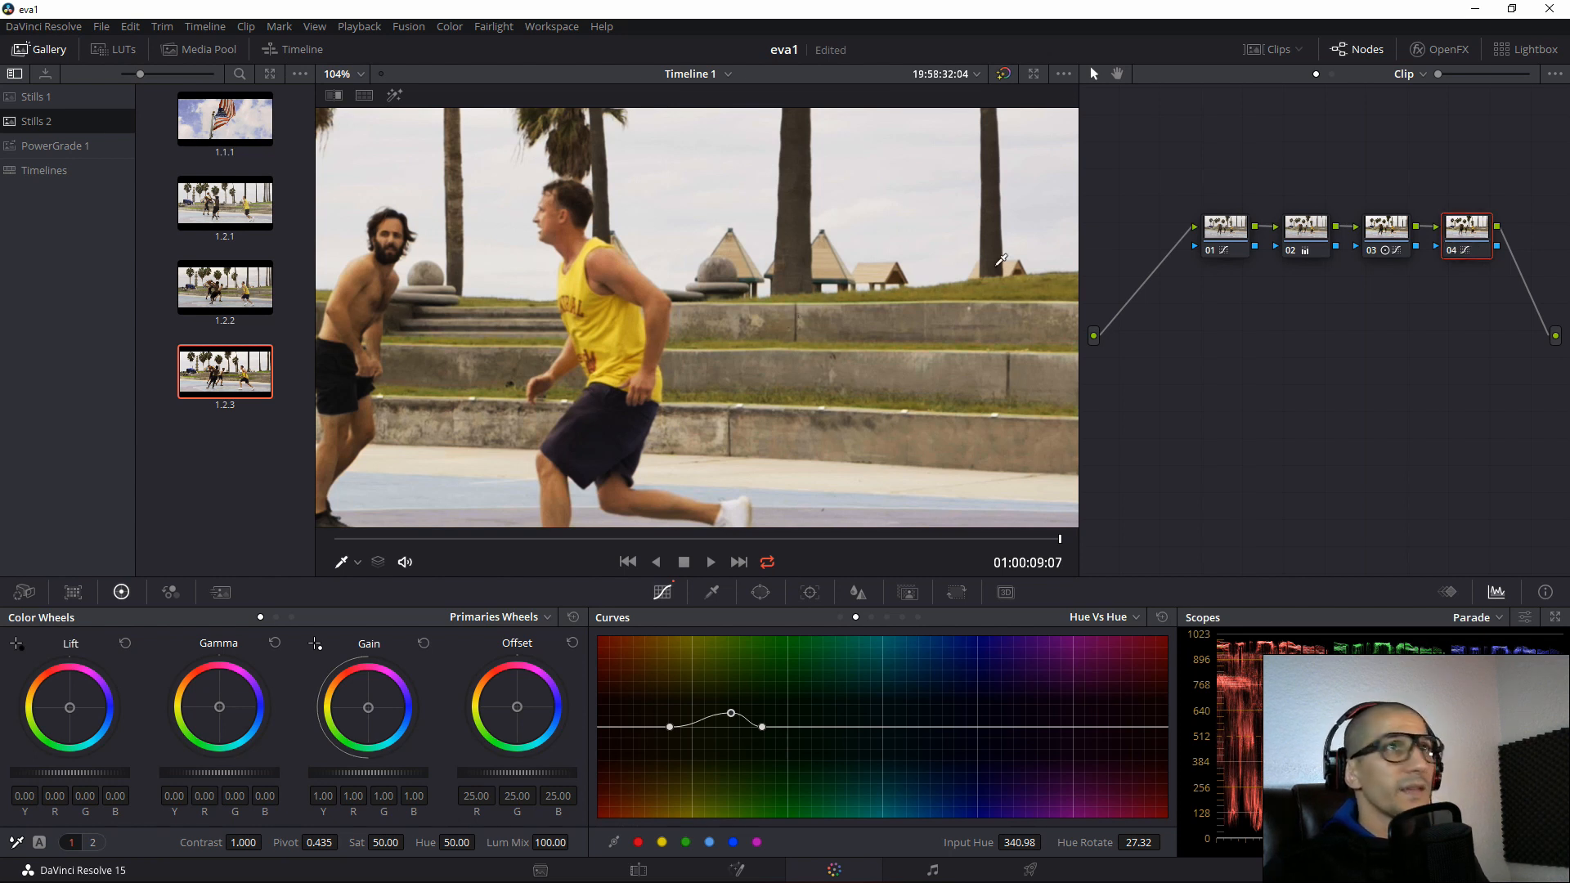
scroll(835, 383, "down", 4)
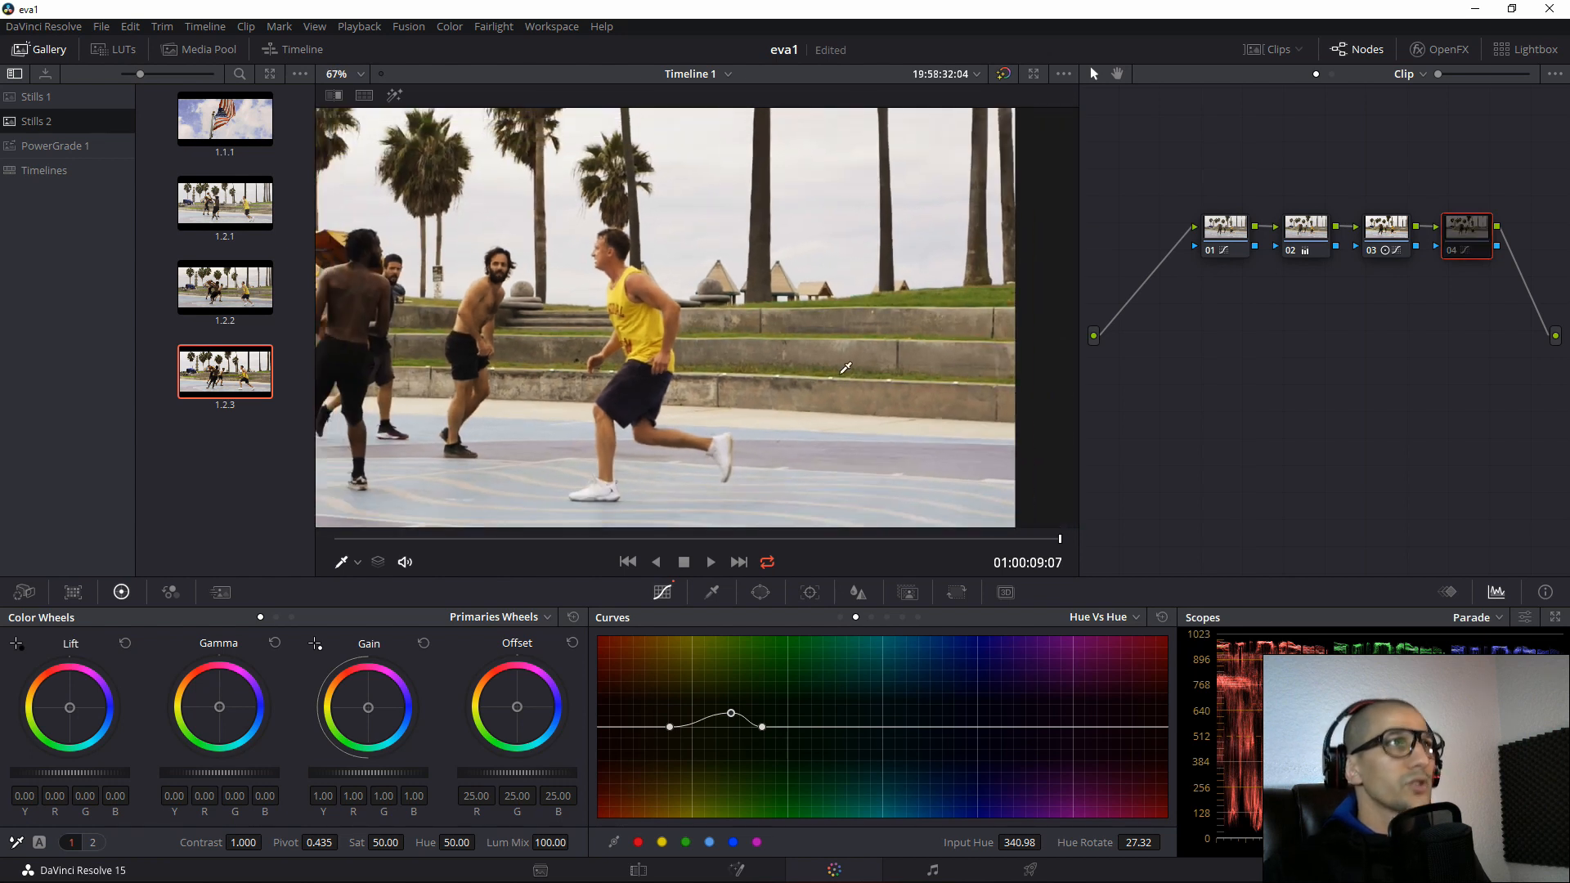
scroll(851, 353, "down", 2)
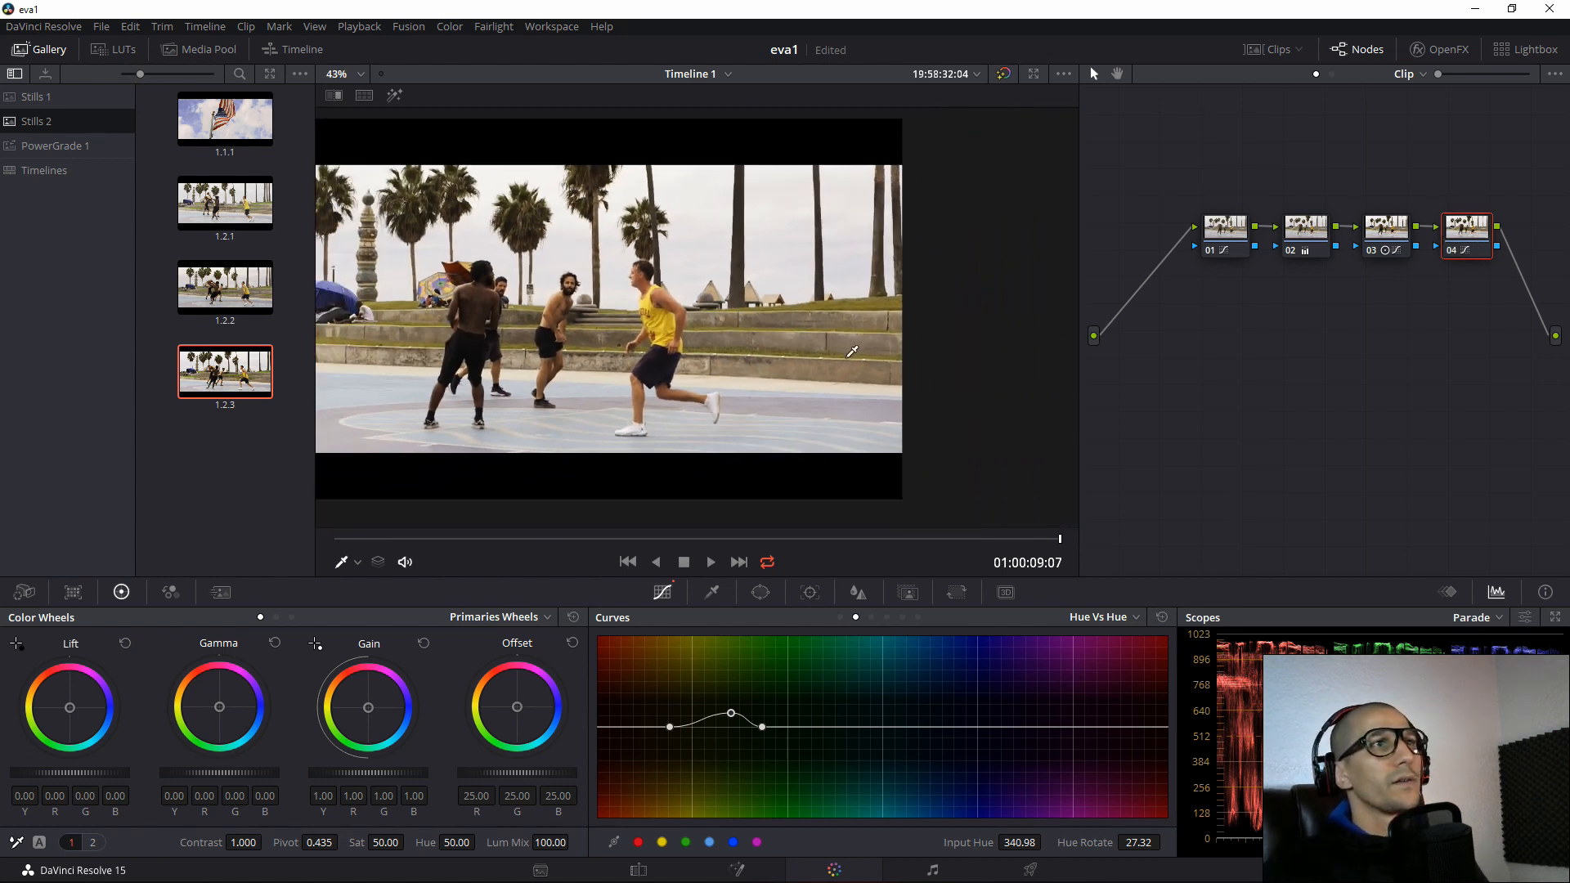
scroll(817, 303, "down", 1)
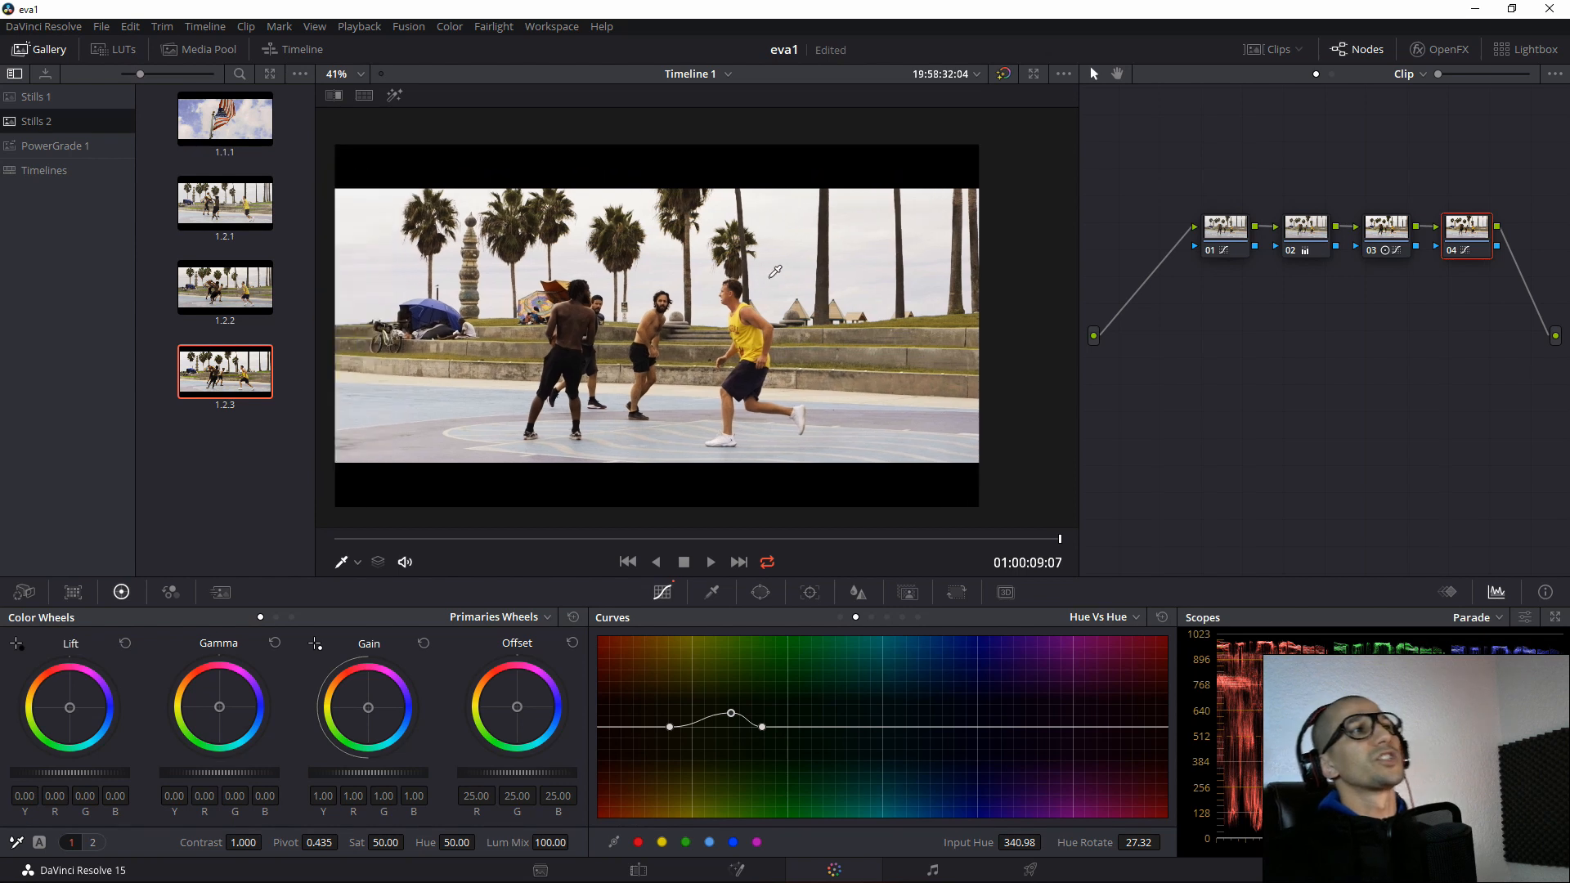
Play the graded clip full screen, and examine the image up close and as a whole frame around 01:00:06:01.
left_click_drag(797, 272, 734, 264)
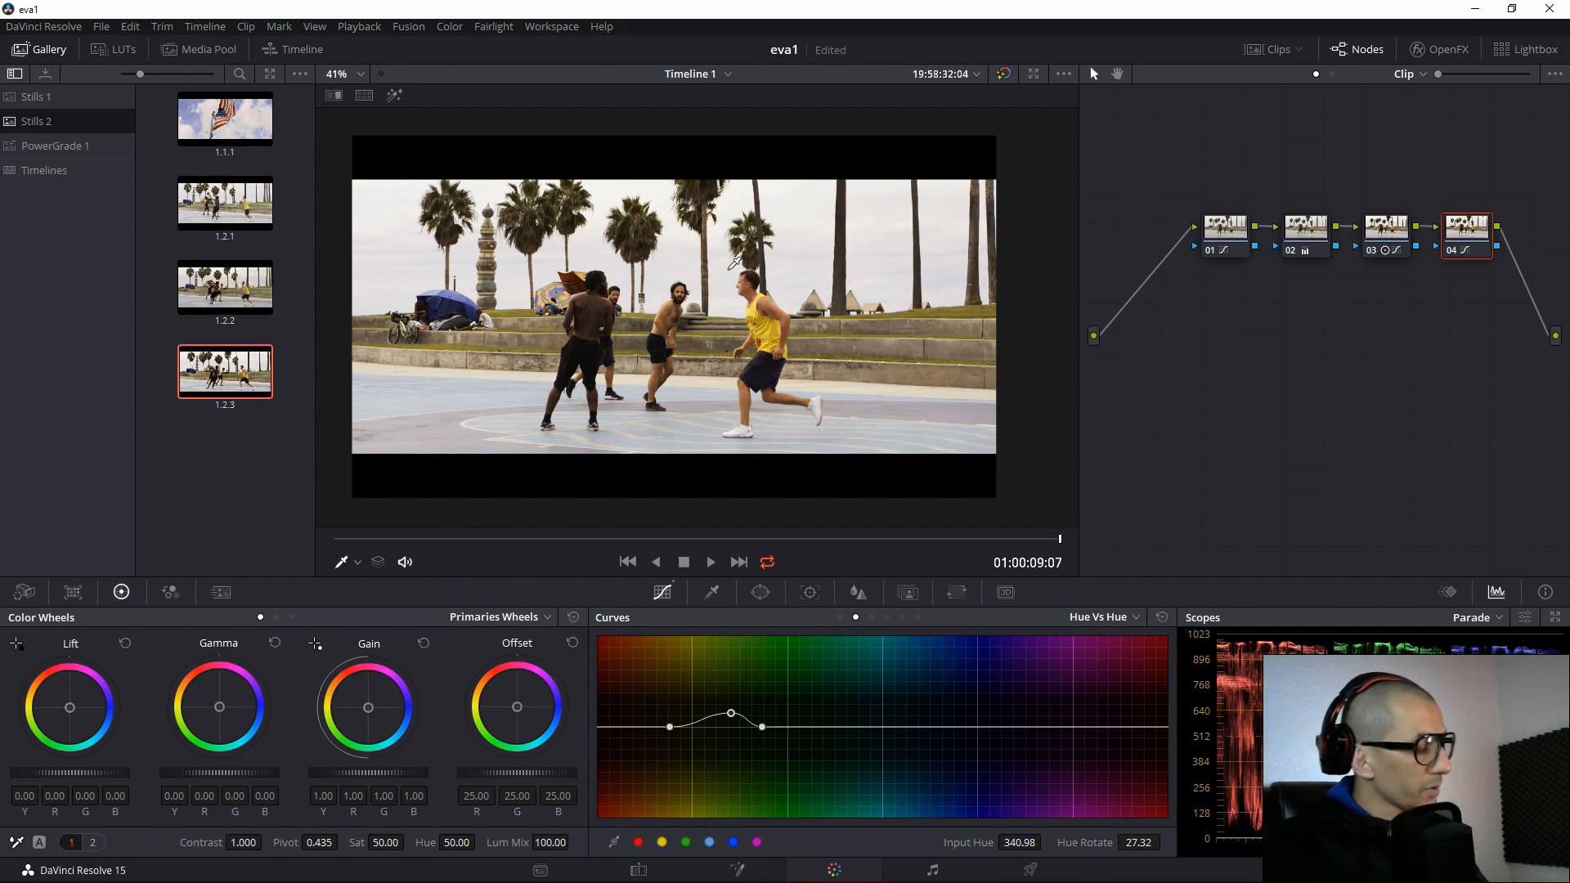
key("ctrl+f")
key("space")
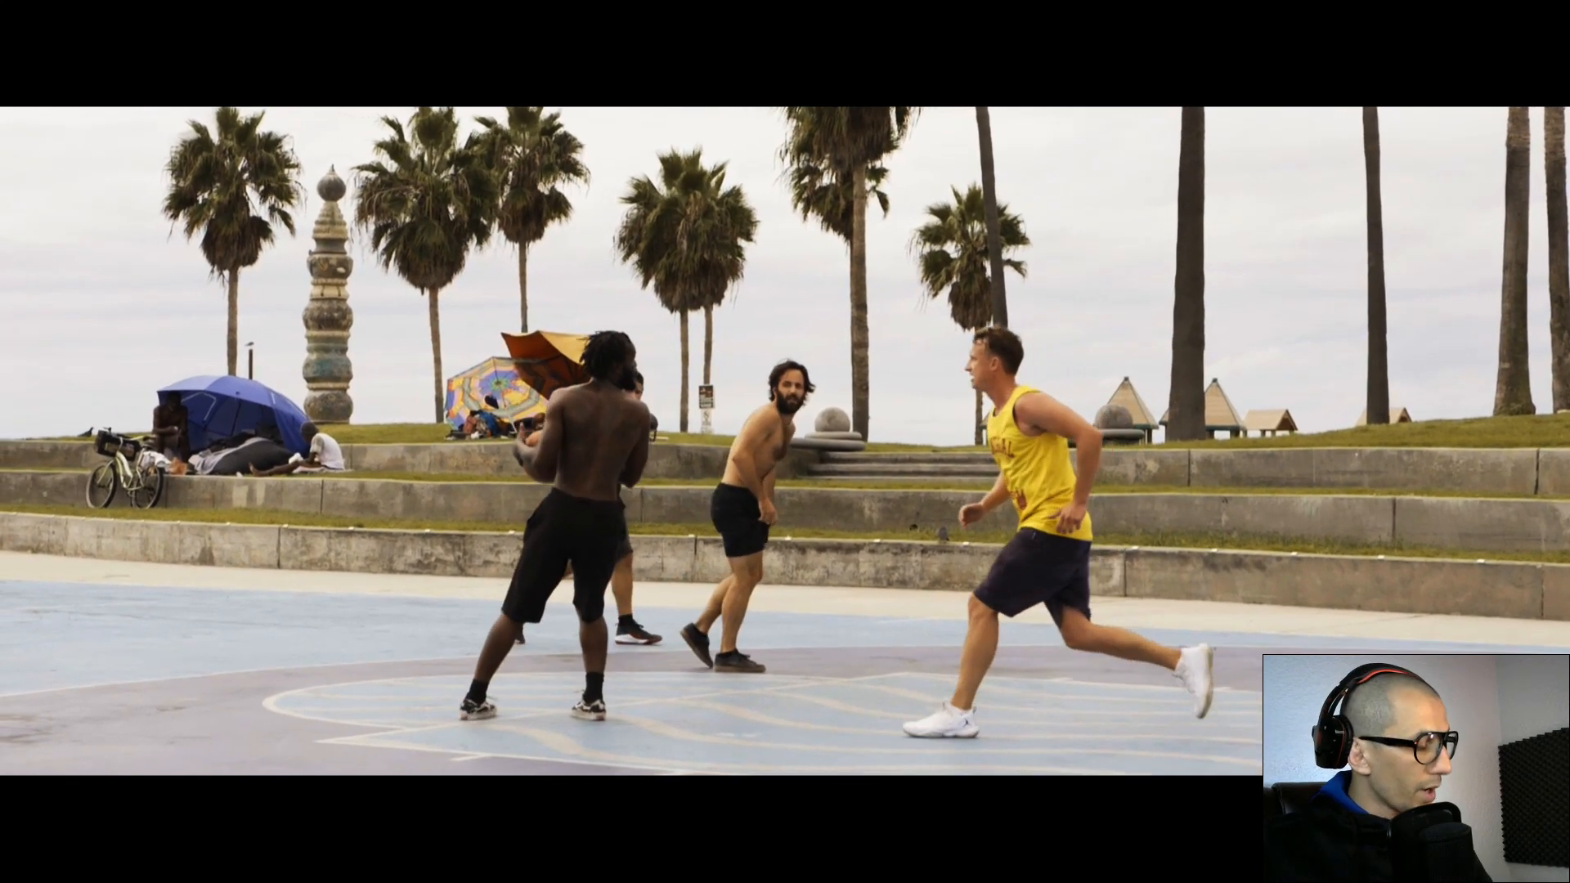
key("Escape")
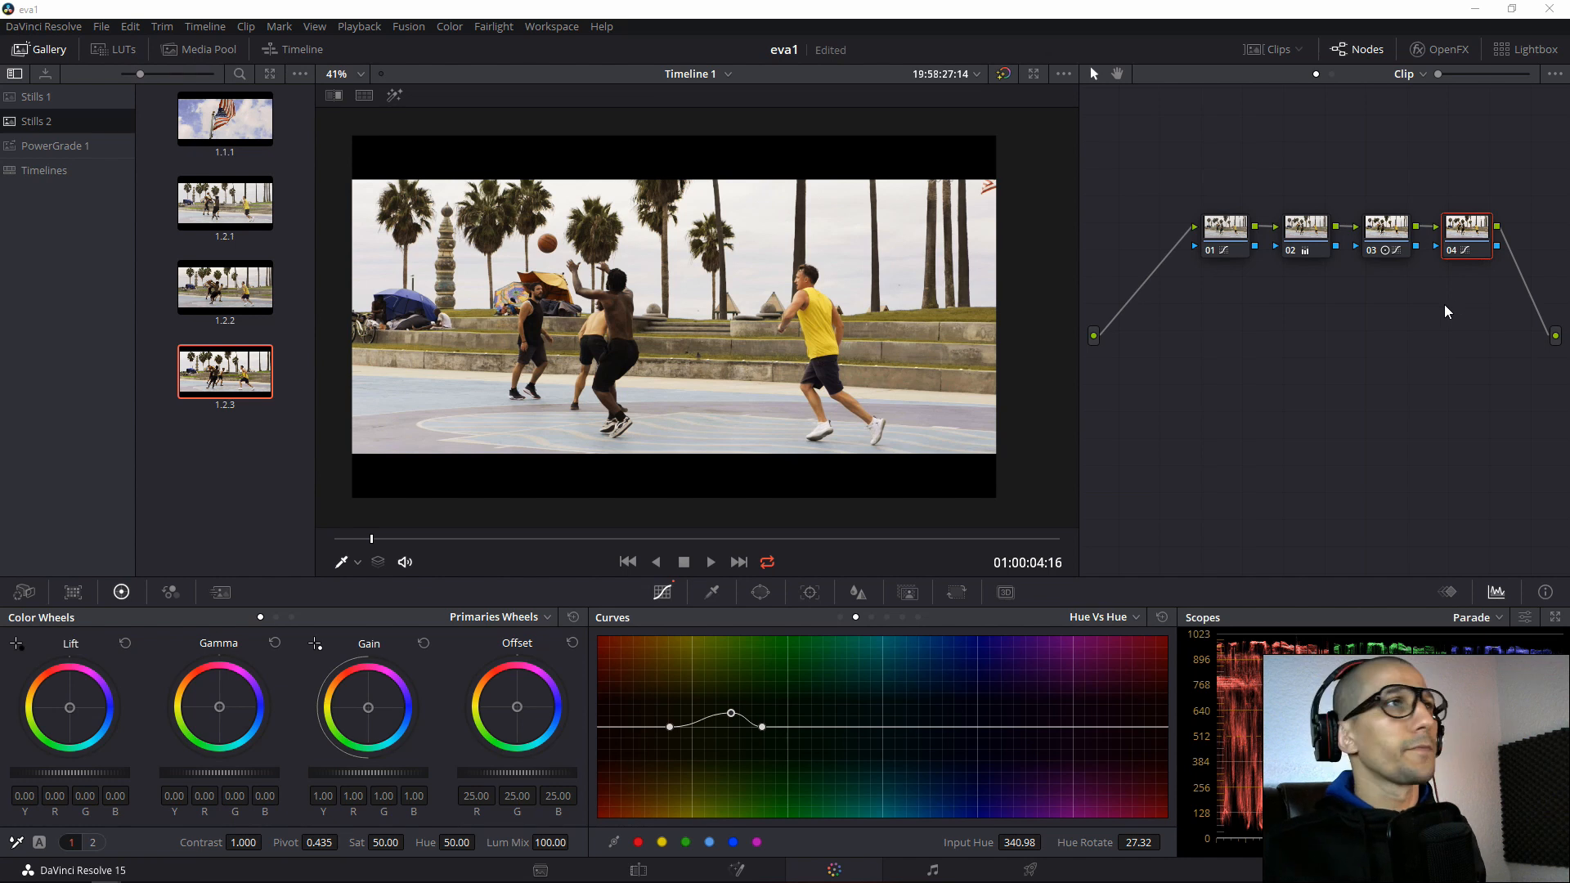
left_click_drag(1444, 305, 1401, 309)
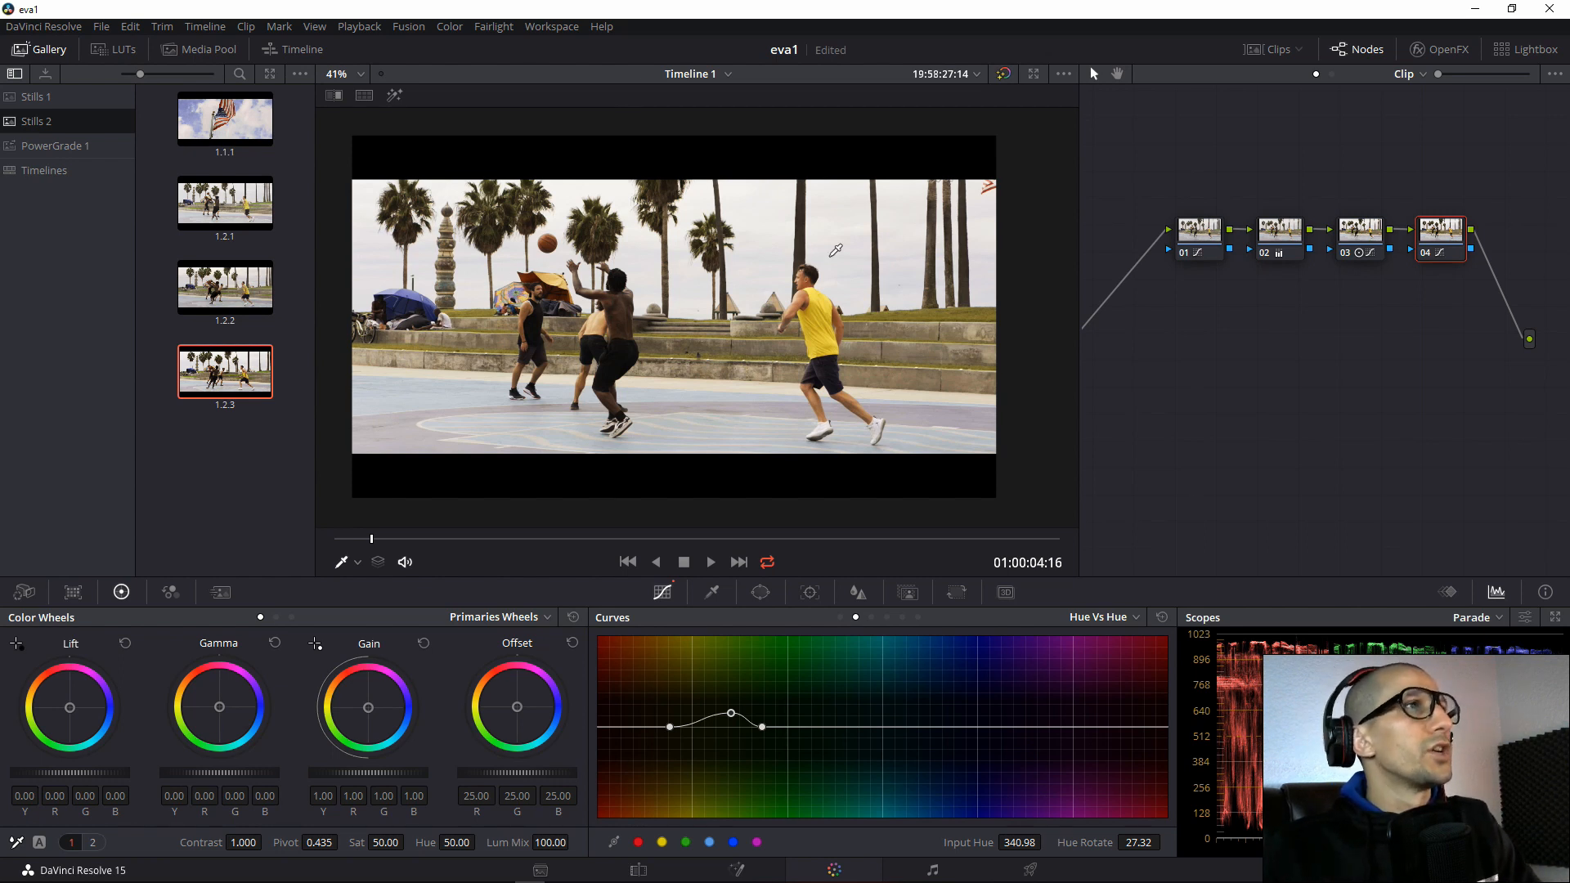
scroll(592, 290, "up", 5)
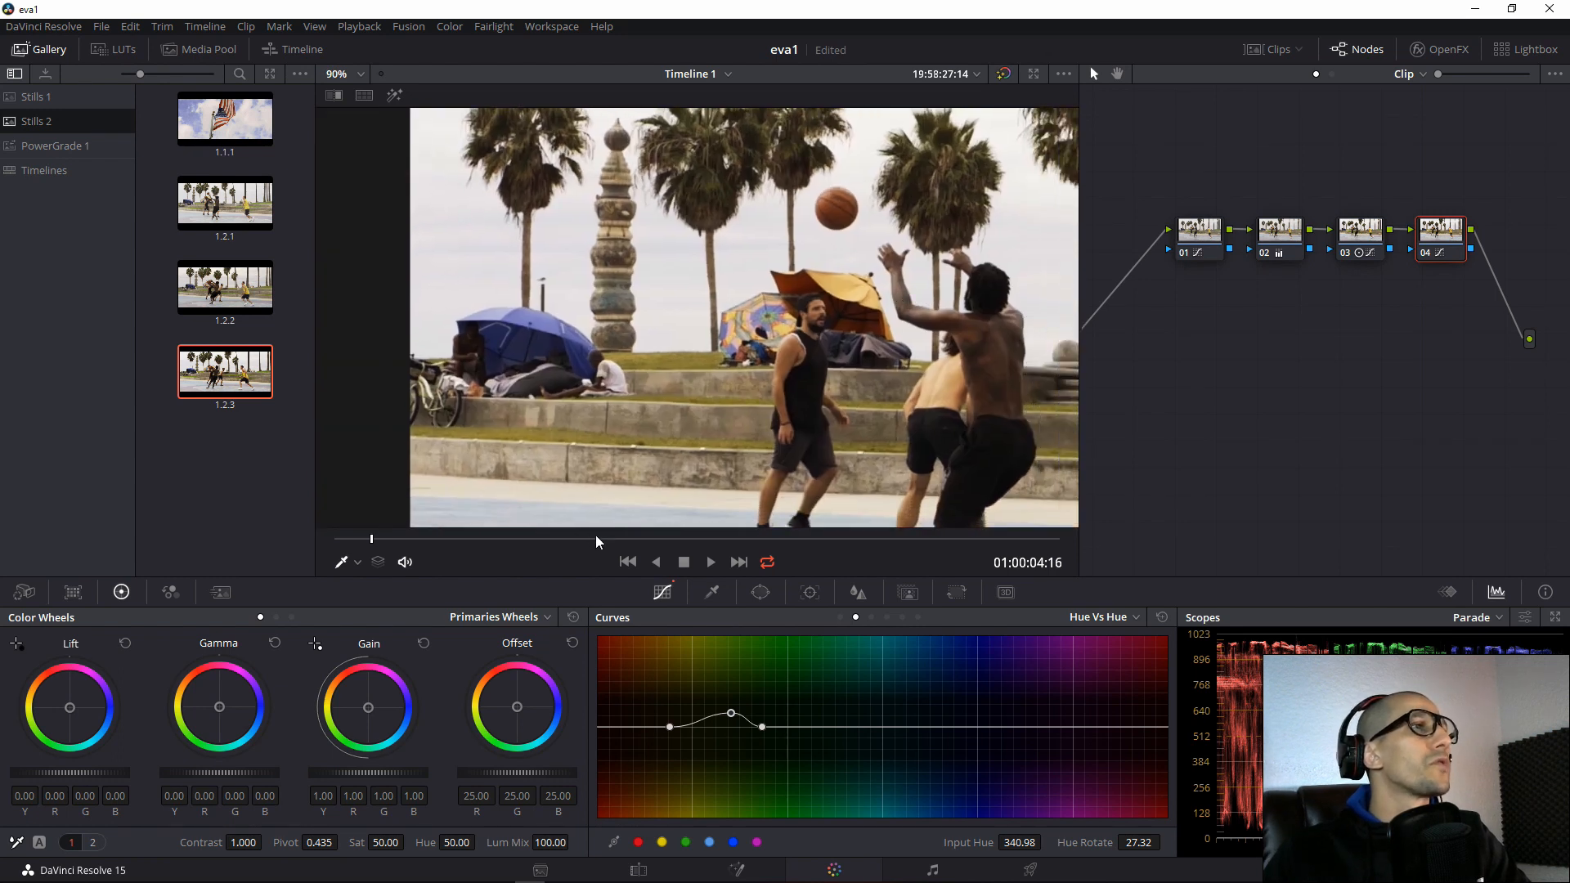
mouse_move(596, 540)
left_mouse_down()
mouse_move(869, 551)
mouse_move(578, 546)
left_mouse_up()
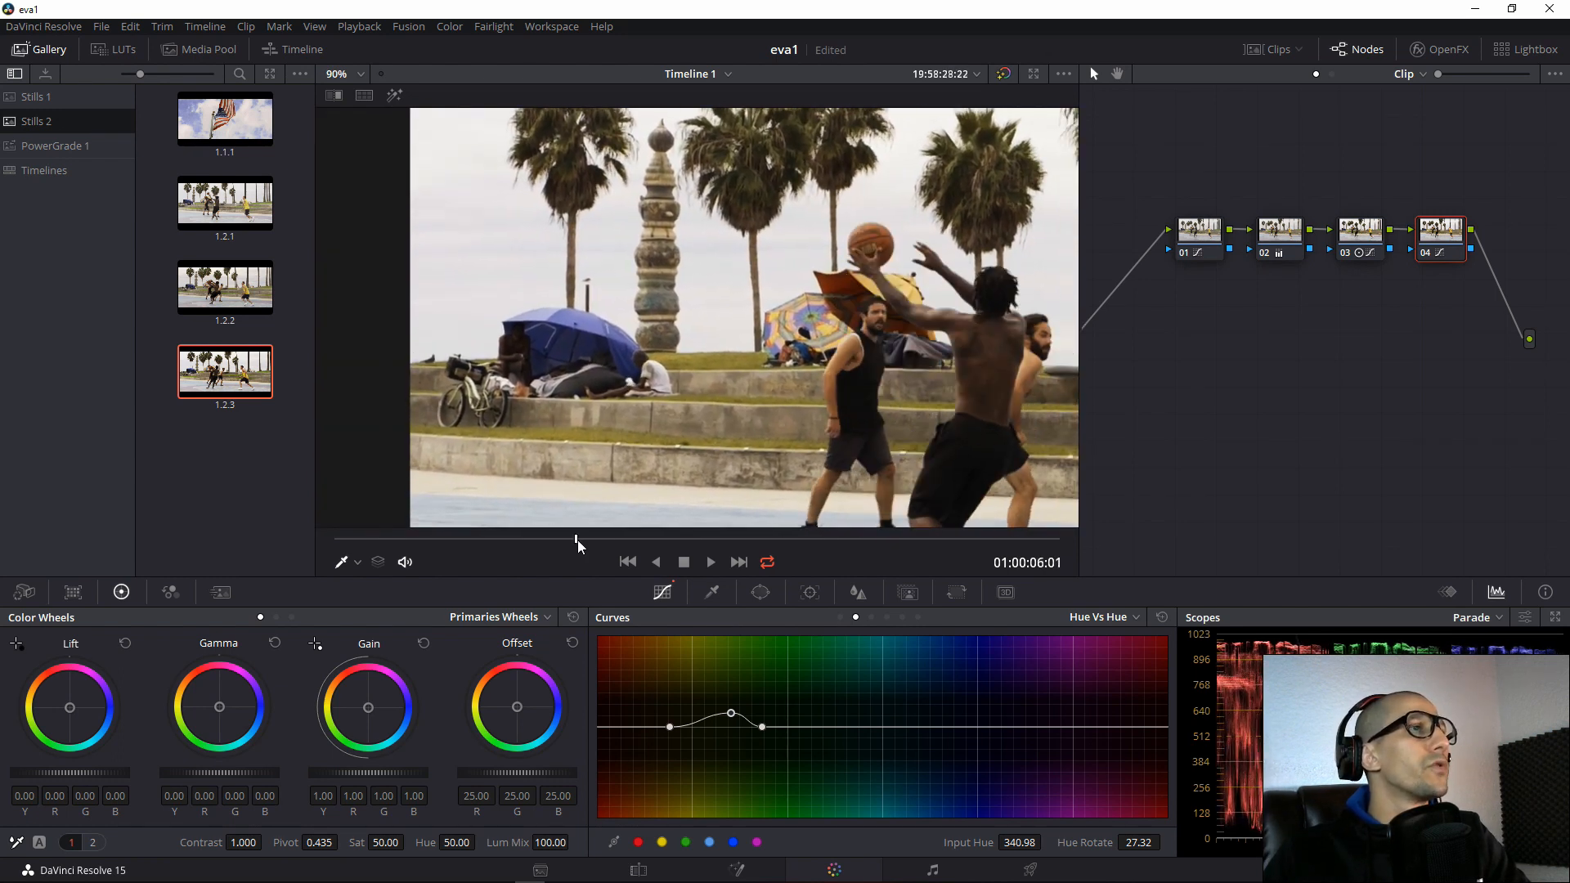
scroll(694, 255, "down", 4)
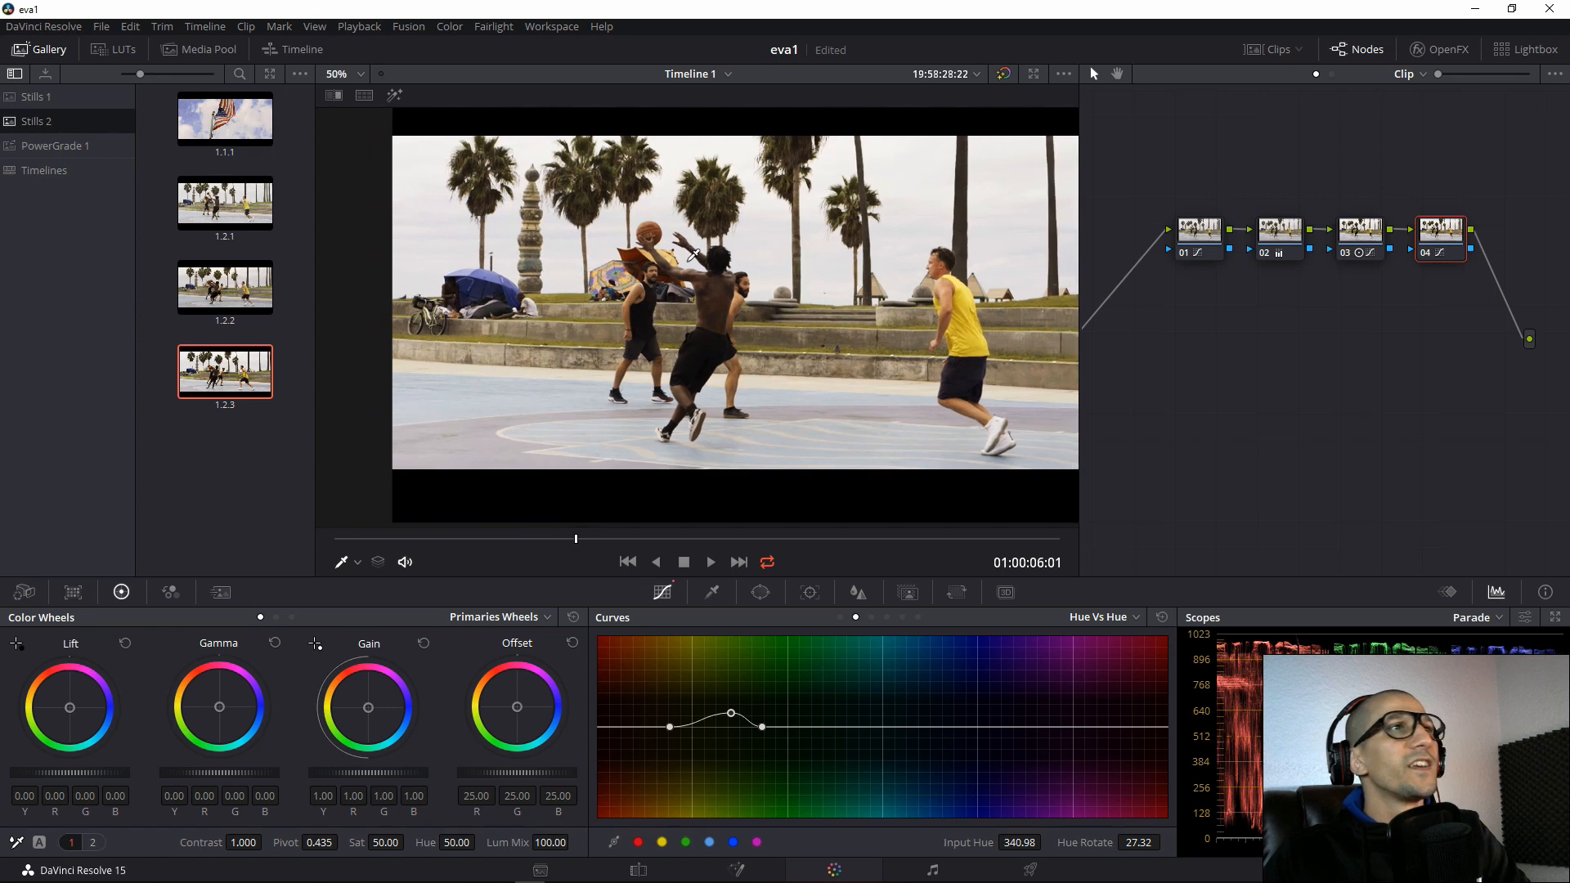
scroll(693, 255, "down", 3)
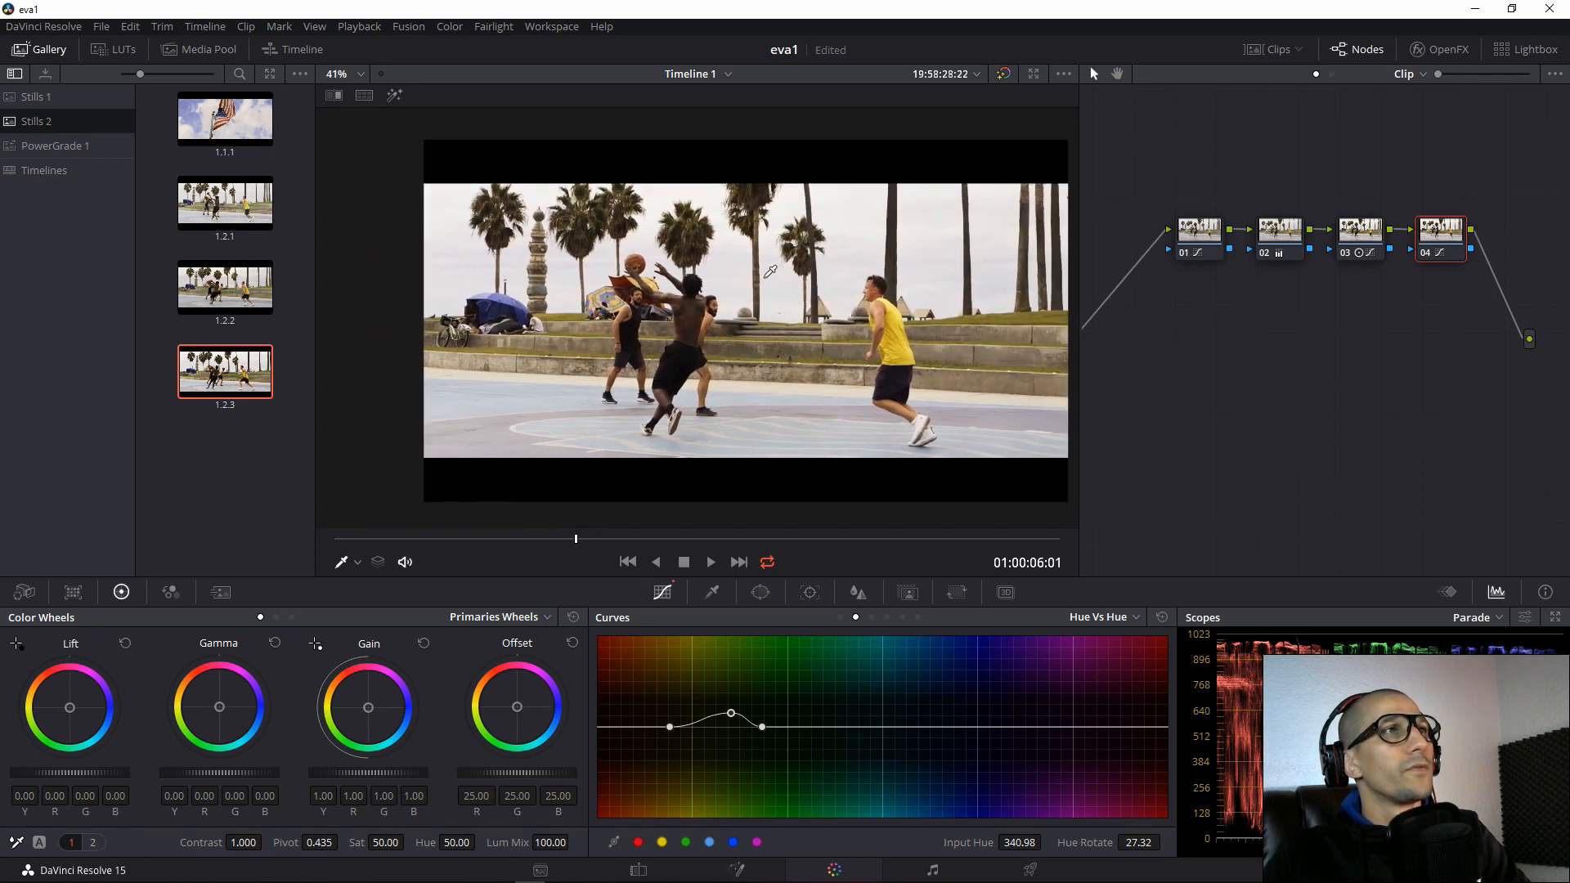
scroll(770, 271, "down", 1)
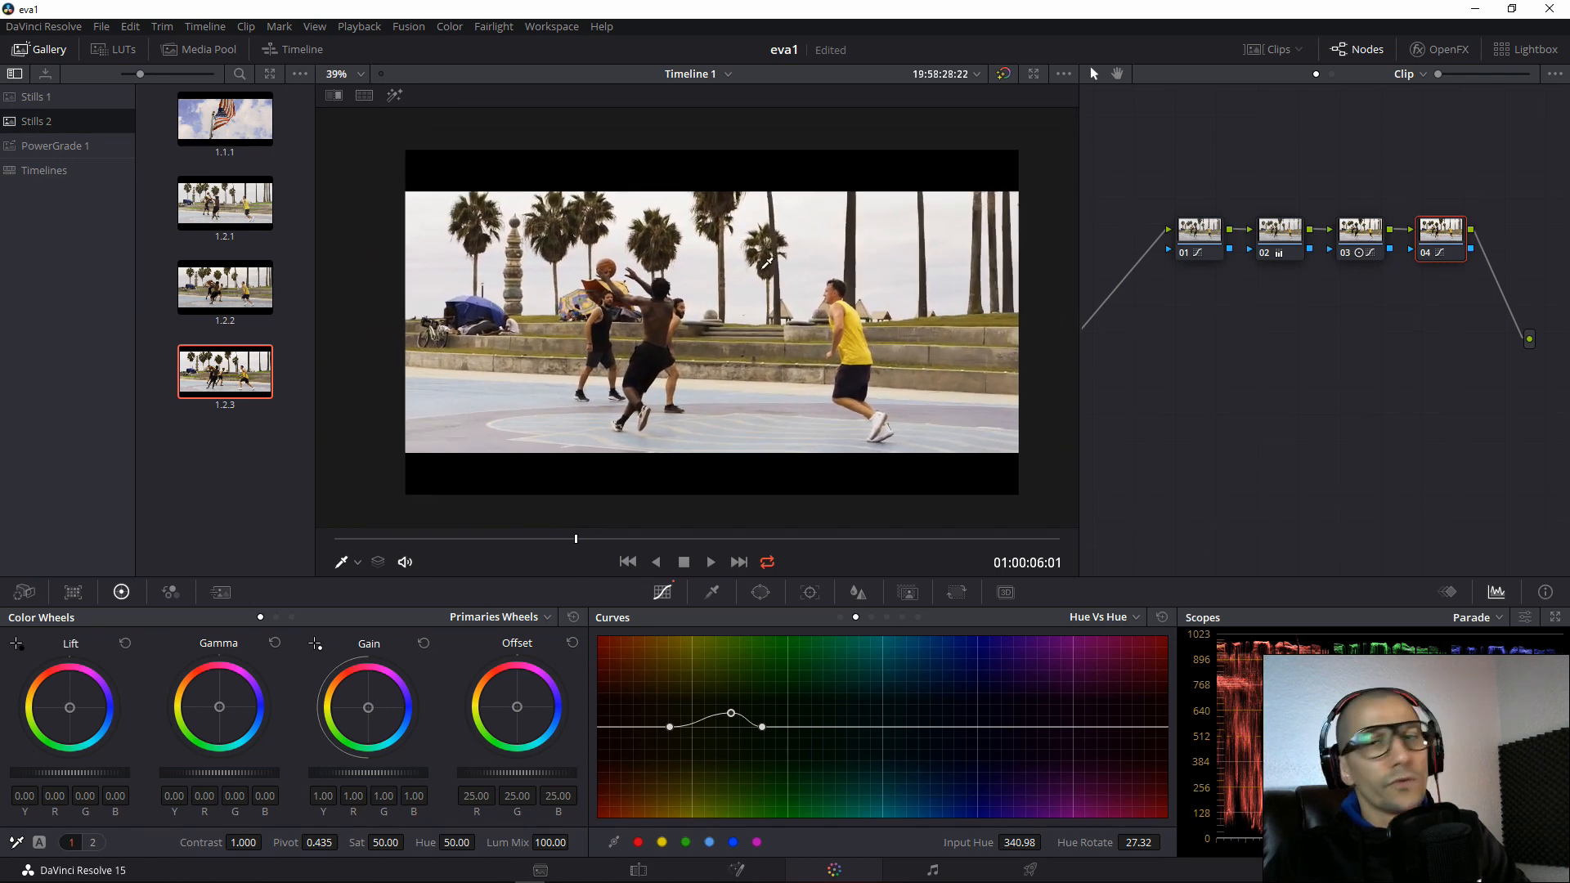
scroll(767, 263, "up", 1)
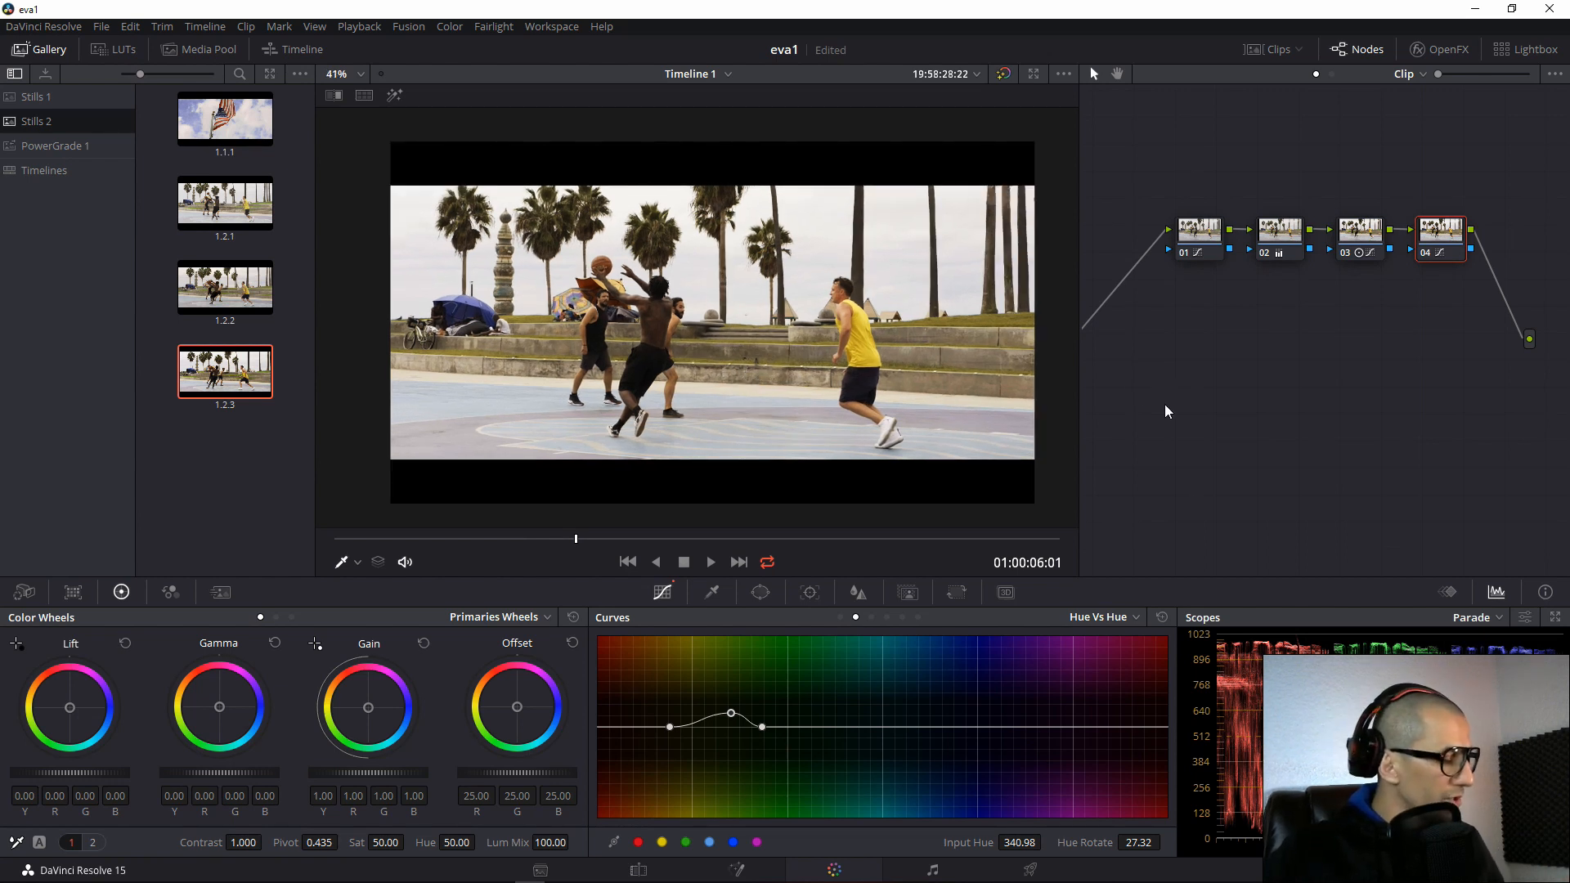
Append a node after node 04, try sampling the blue court on its Hue Vs Hue curve and undo the sample.
key("alt+s")
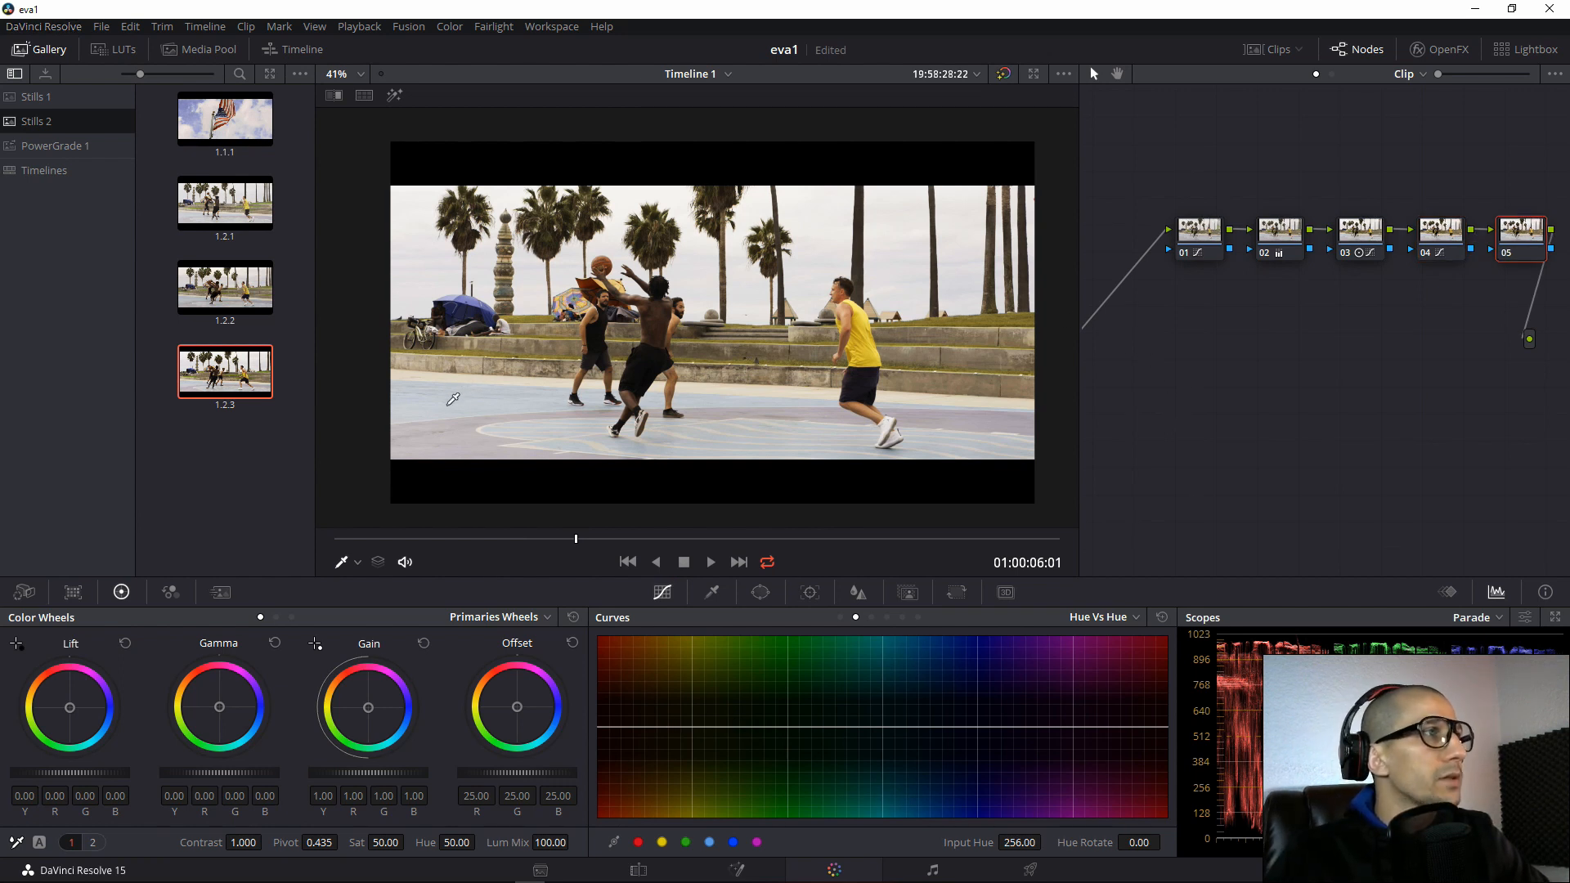
left_click(530, 447)
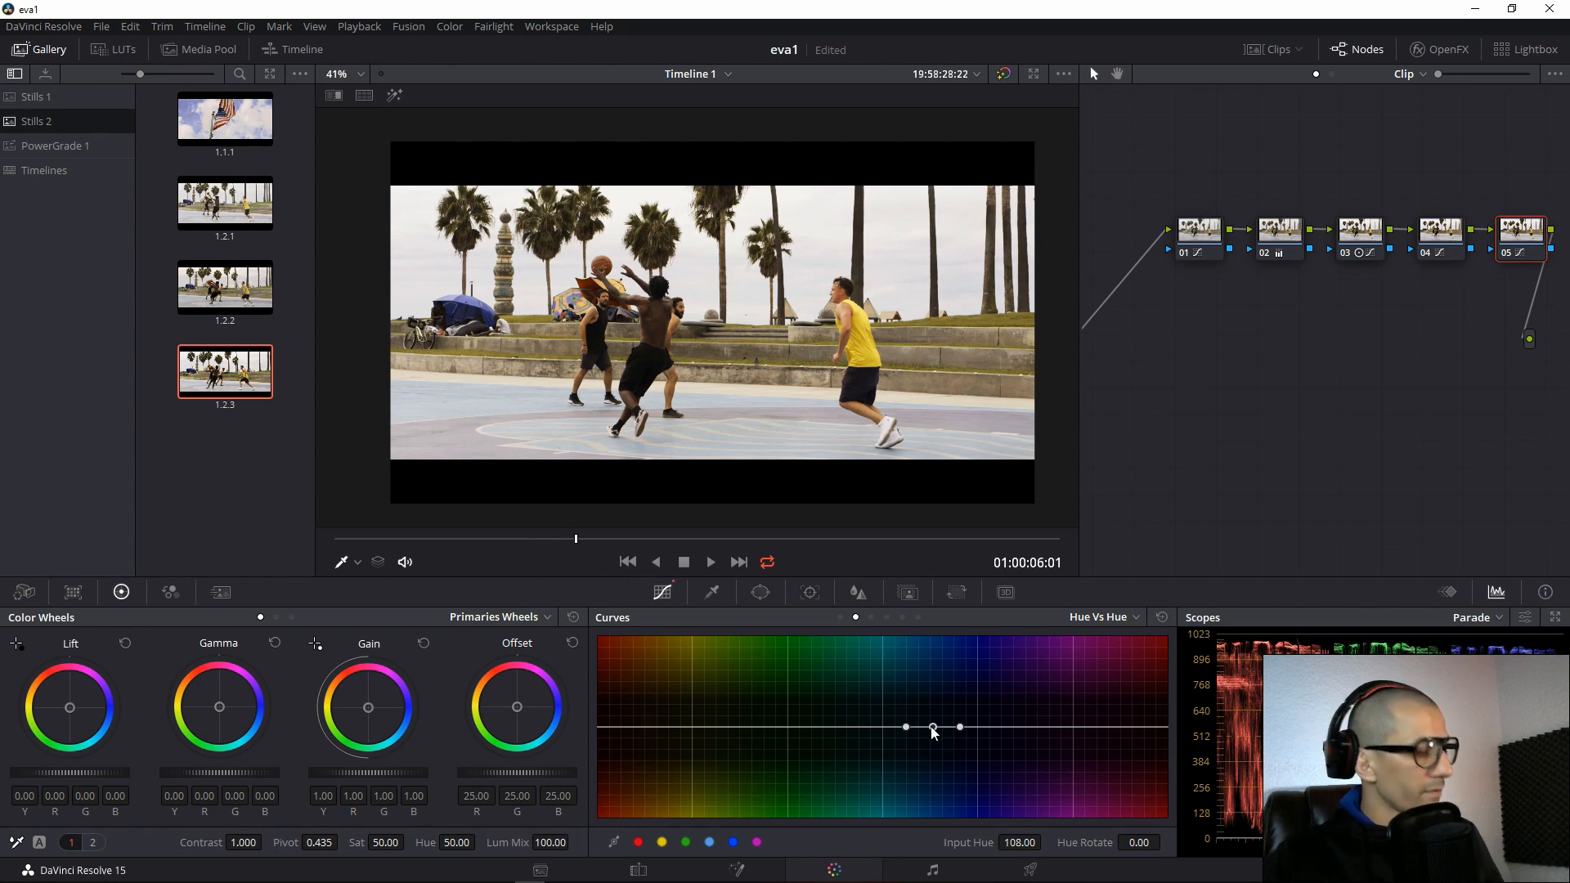
key("ctrl+z")
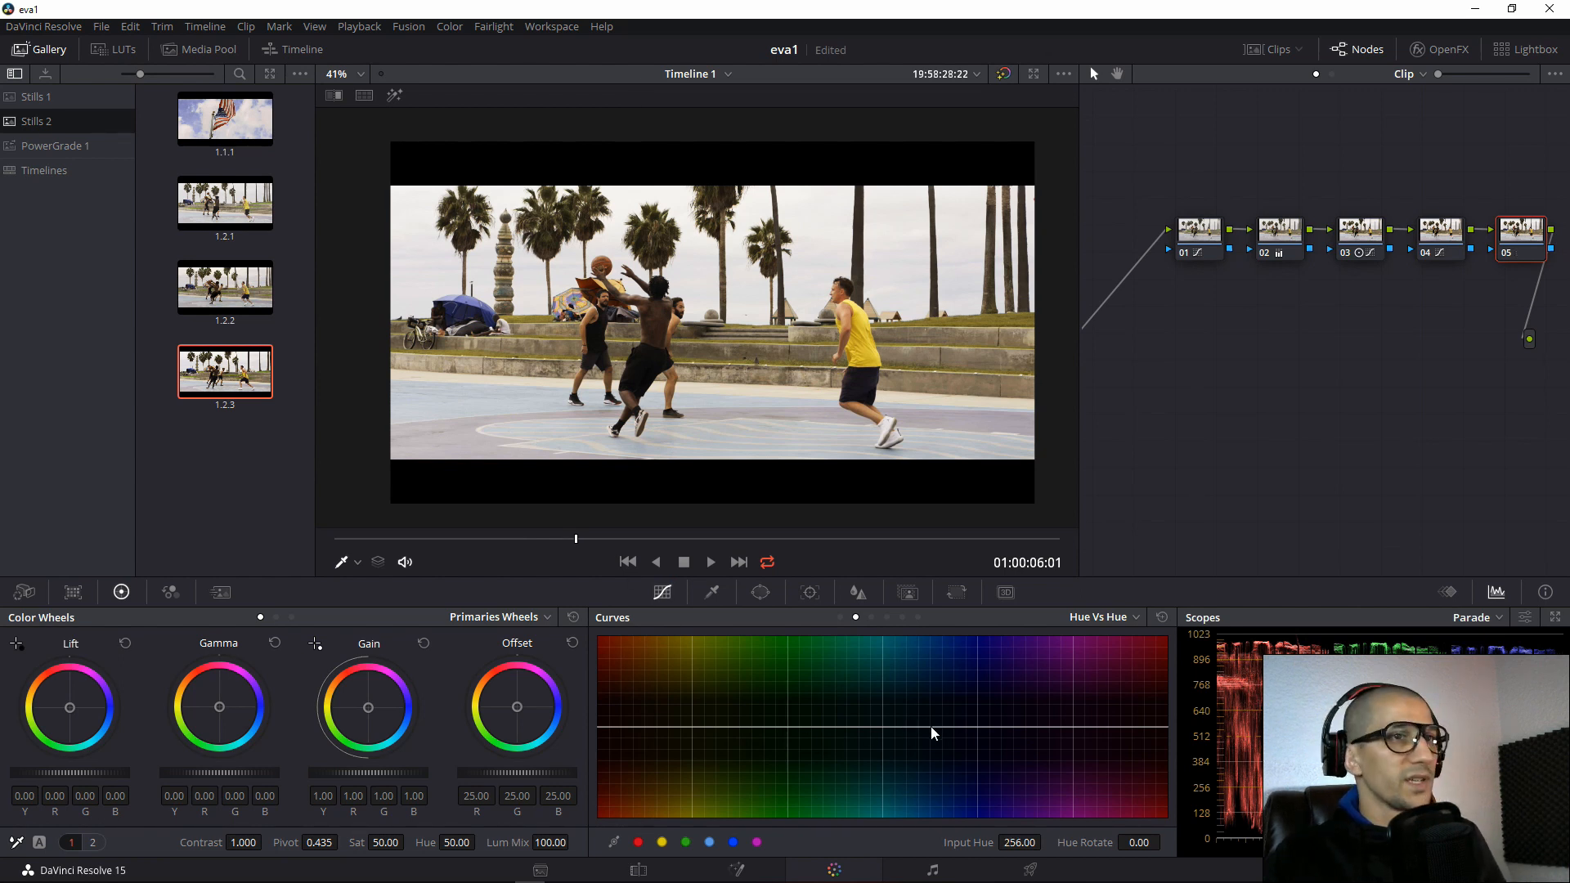
Try raising the blue court's saturation to 1.34 at input hue 102.01 on node 05's Hue Vs Sat curve, and reset the curve.
left_click(872, 618)
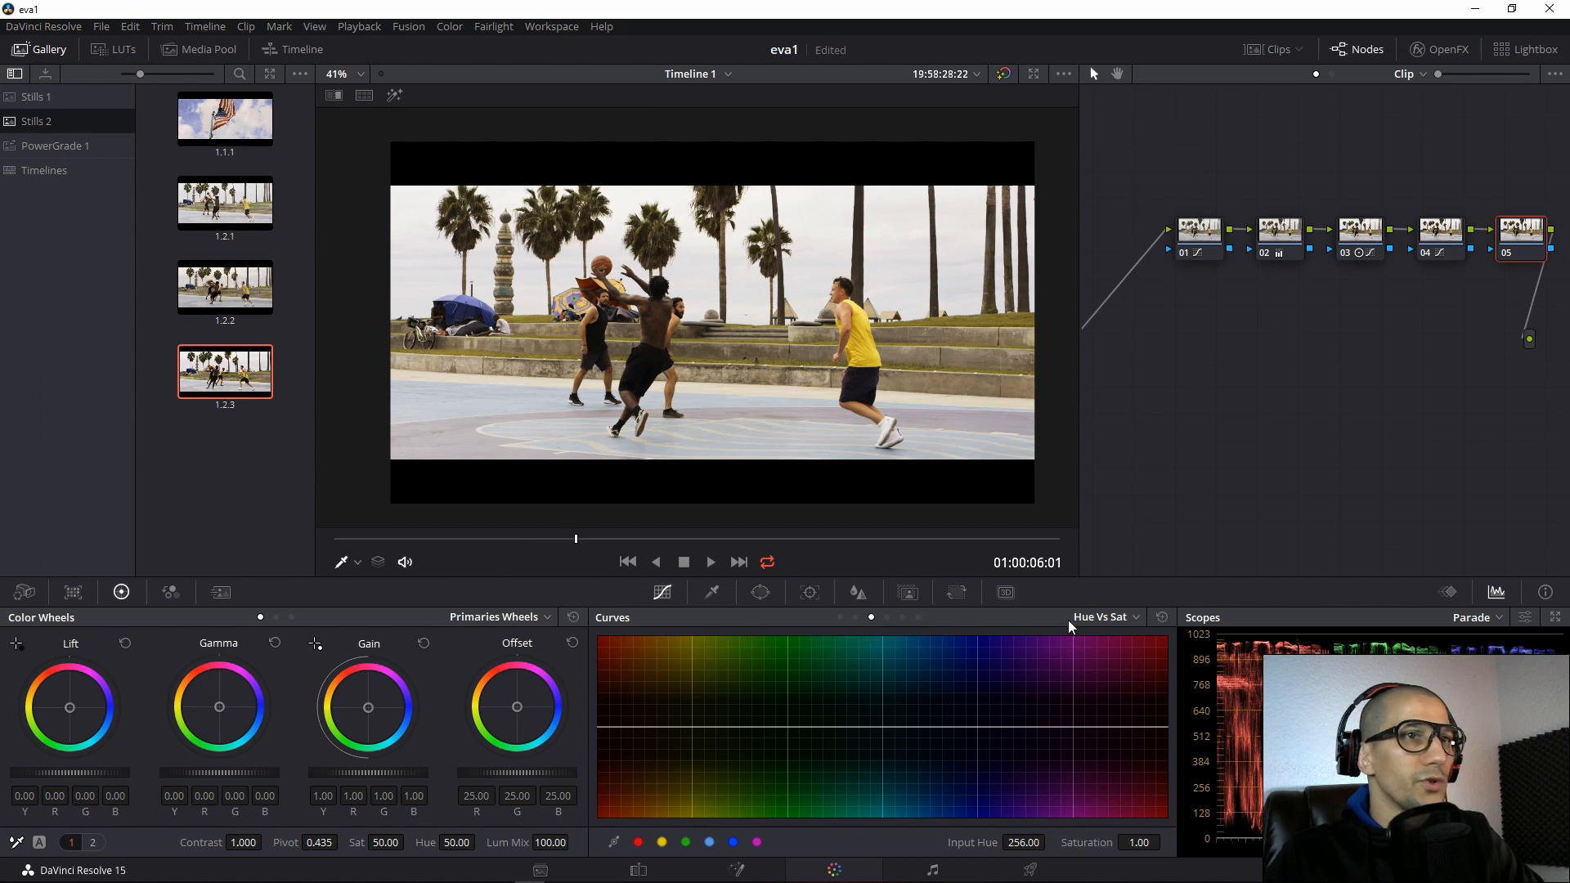
left_click(506, 390)
mouse_move(924, 727)
left_mouse_down()
mouse_move(928, 644)
mouse_move(925, 723)
mouse_move(894, 728)
mouse_move(974, 726)
mouse_move(921, 732)
mouse_move(917, 581)
mouse_move(918, 724)
mouse_move(923, 696)
left_mouse_up()
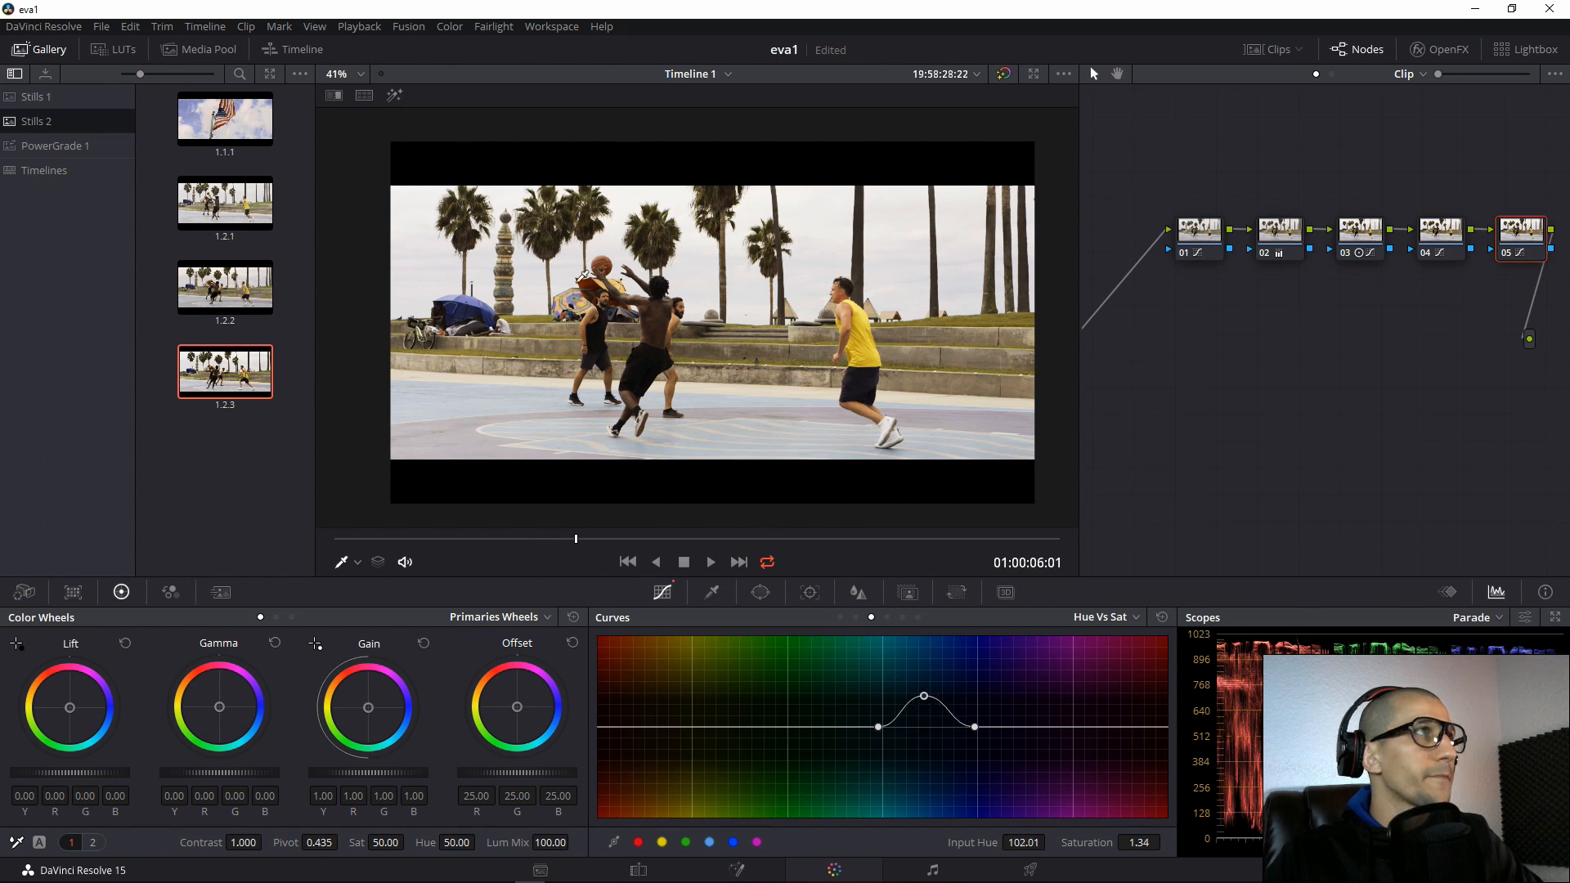
left_click(395, 95)
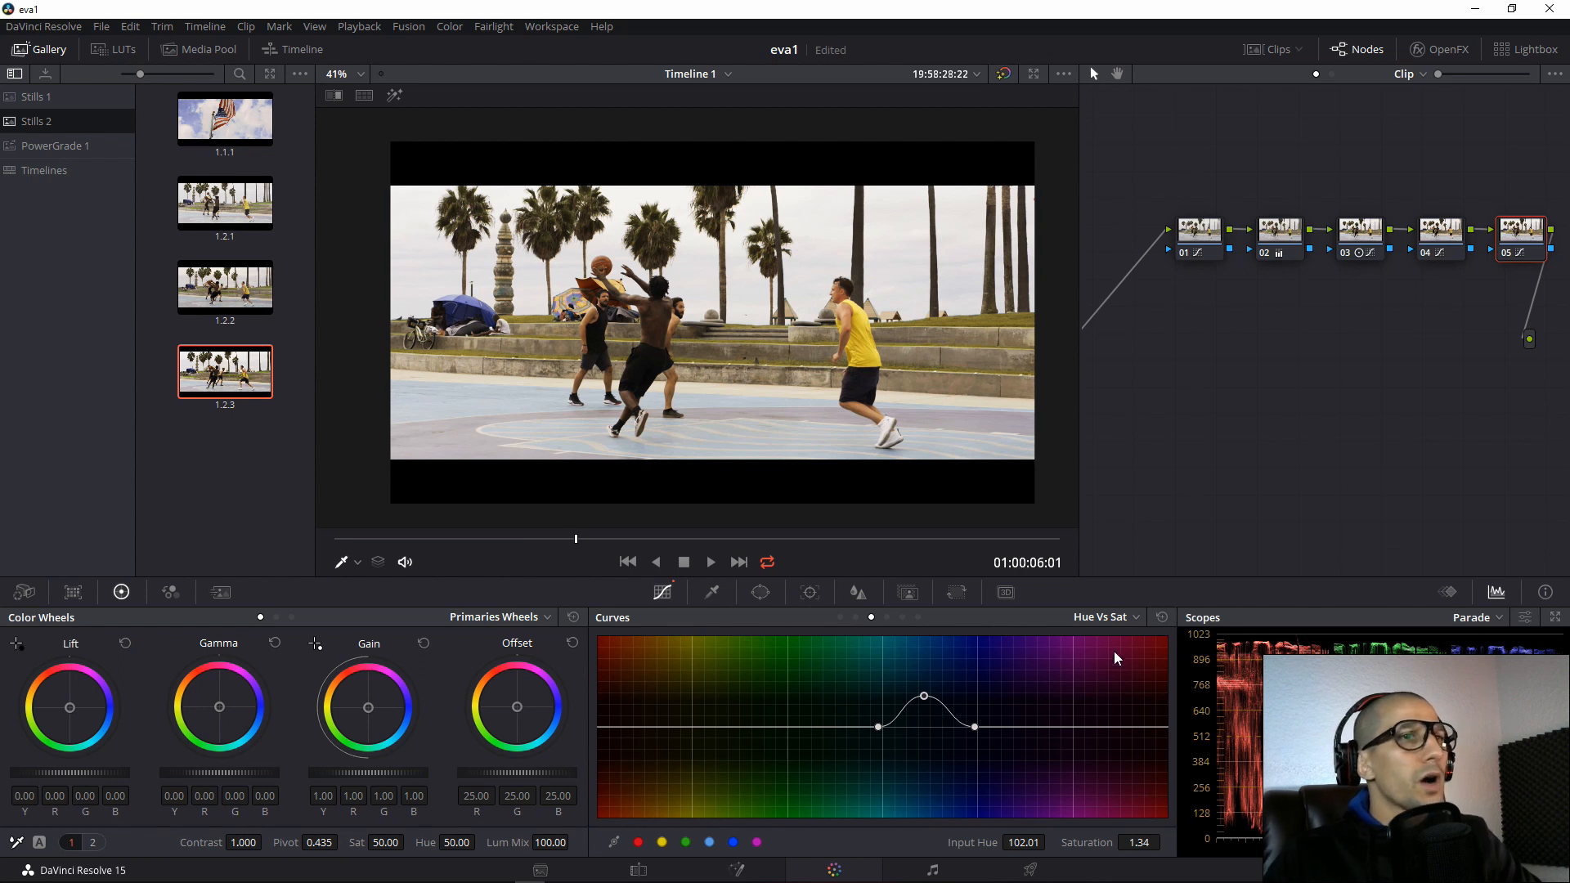
left_click(1161, 617)
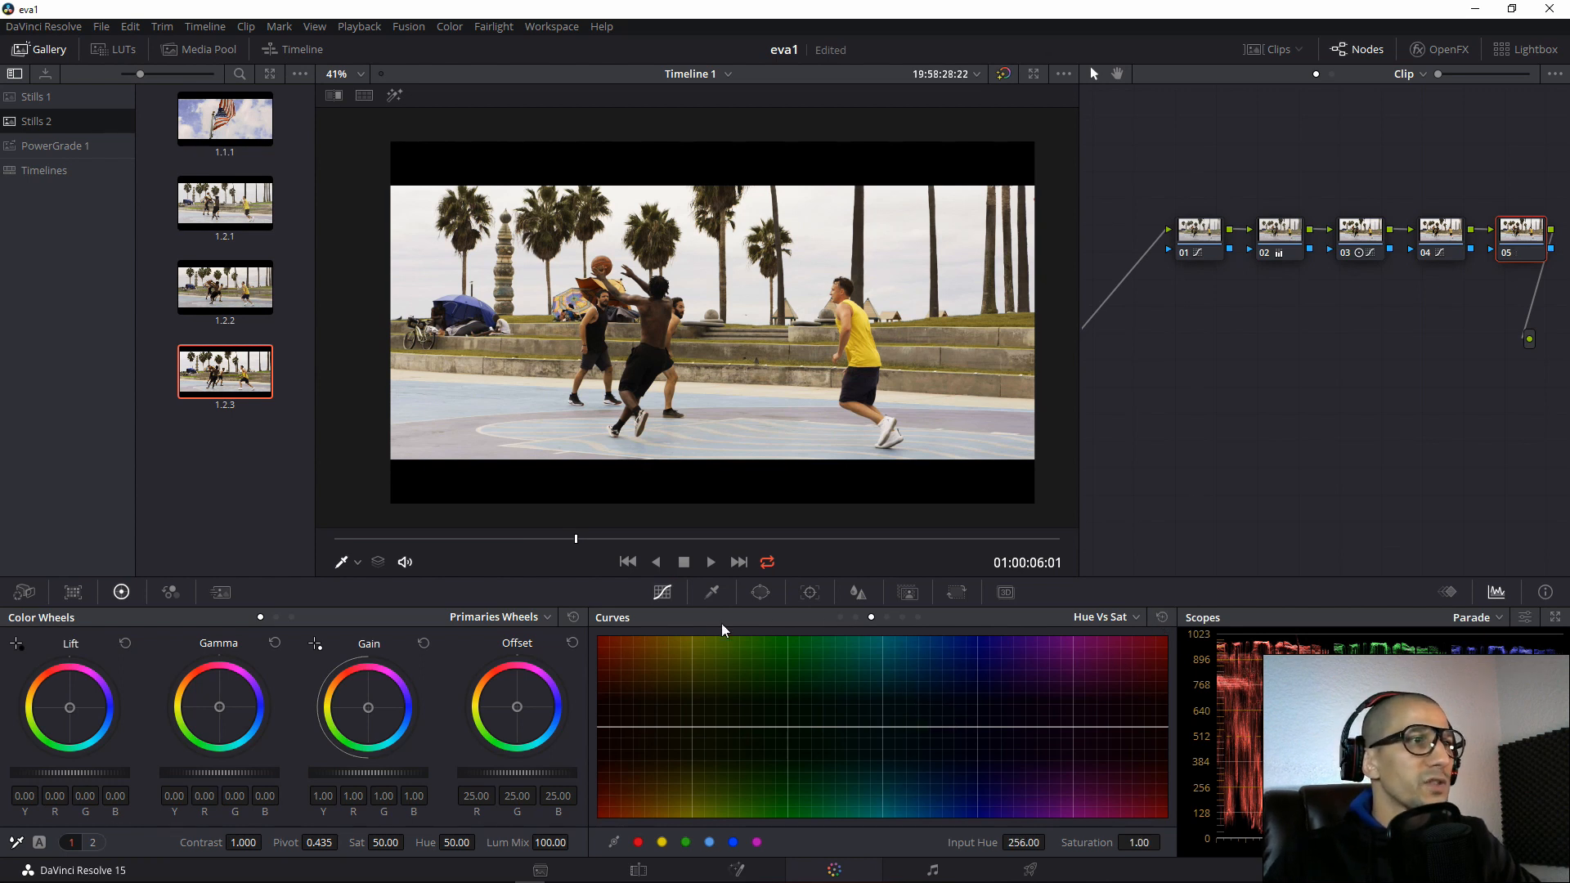
Sample the blue court area with node 05's HSL qualifier and highlight the selection in the viewer.
left_click(713, 592)
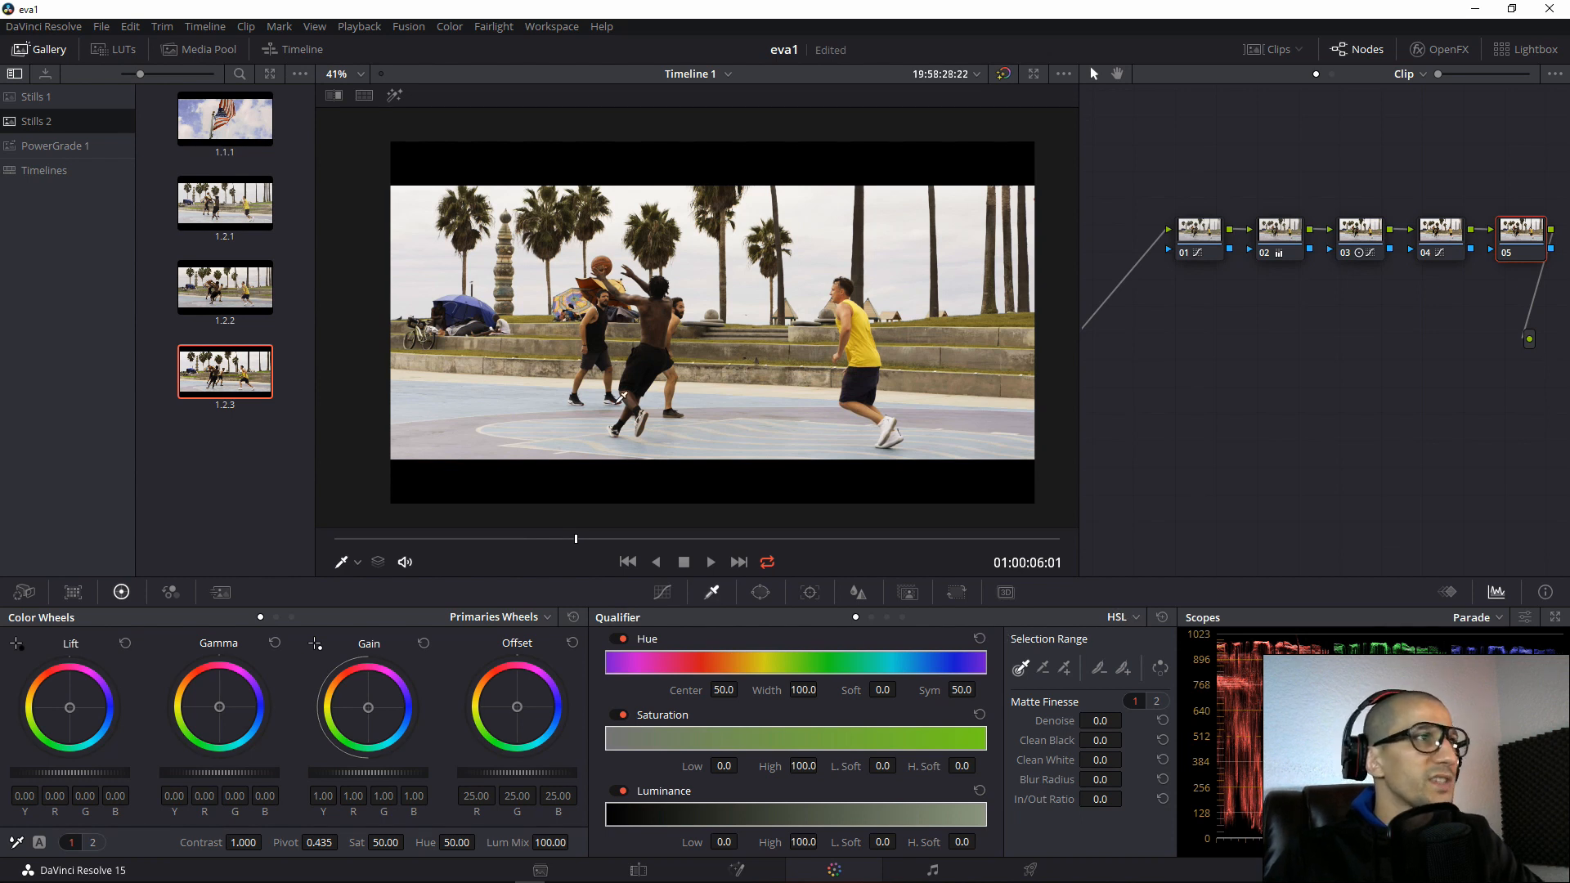
left_click(451, 395)
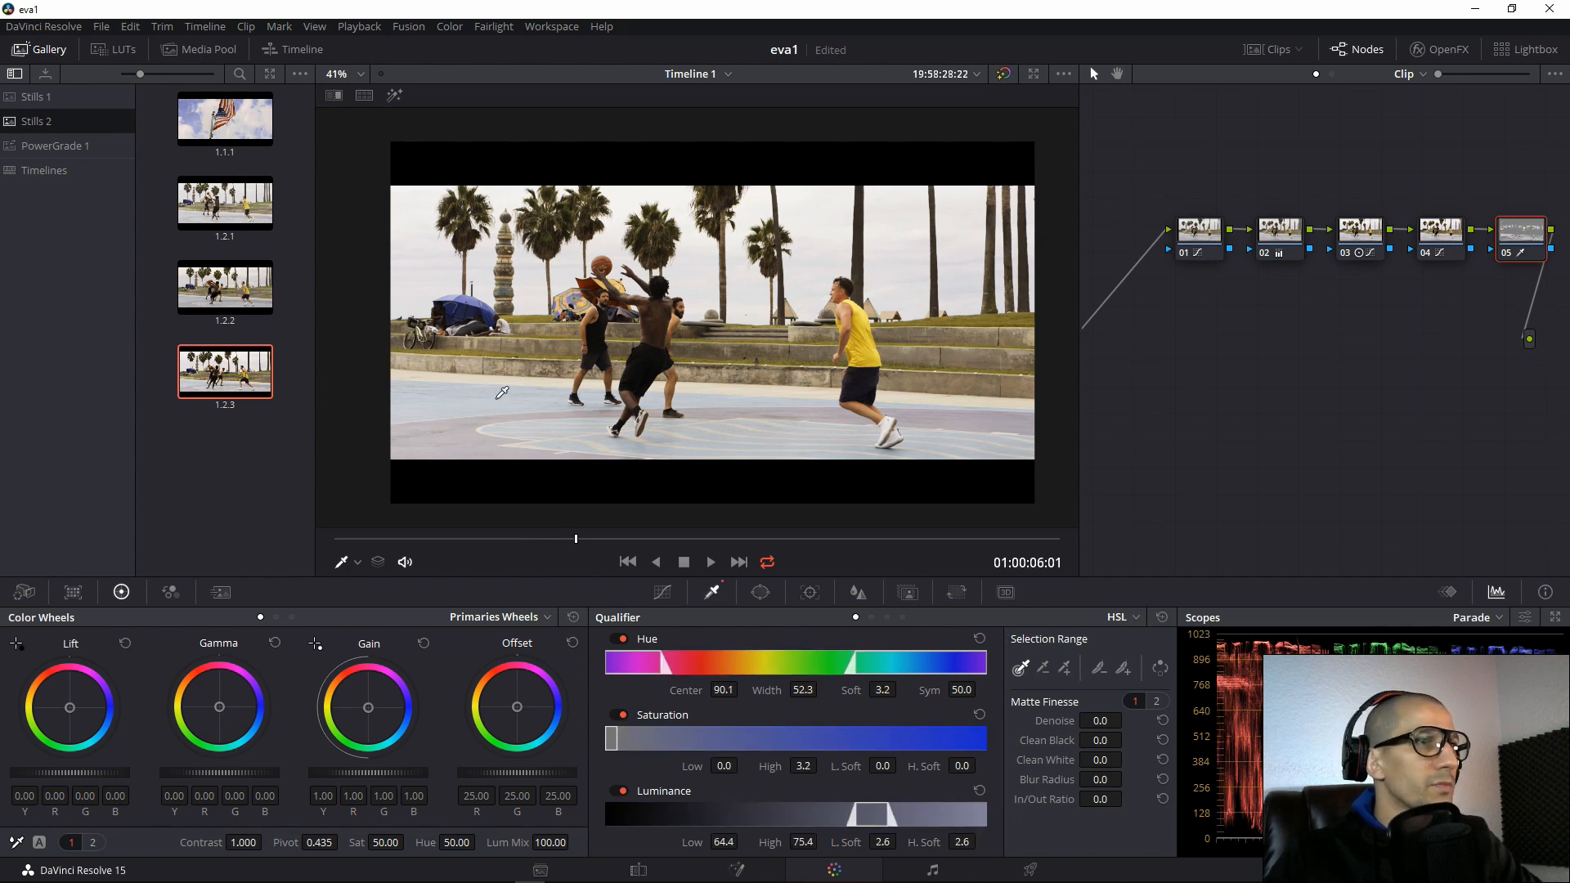
left_click_drag(502, 393, 541, 399)
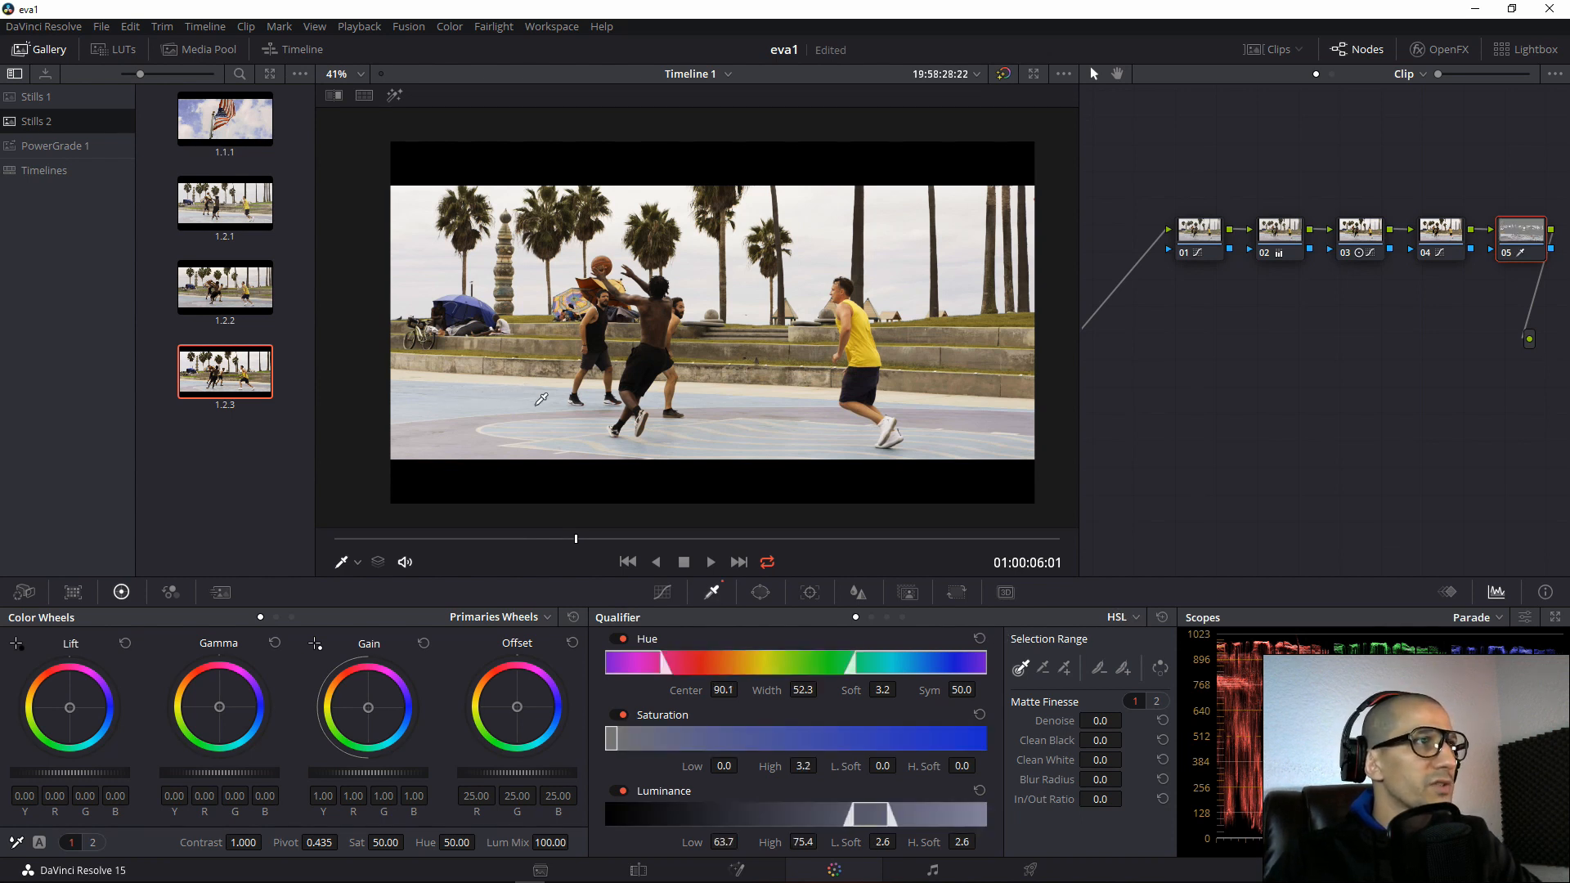
left_click(394, 94)
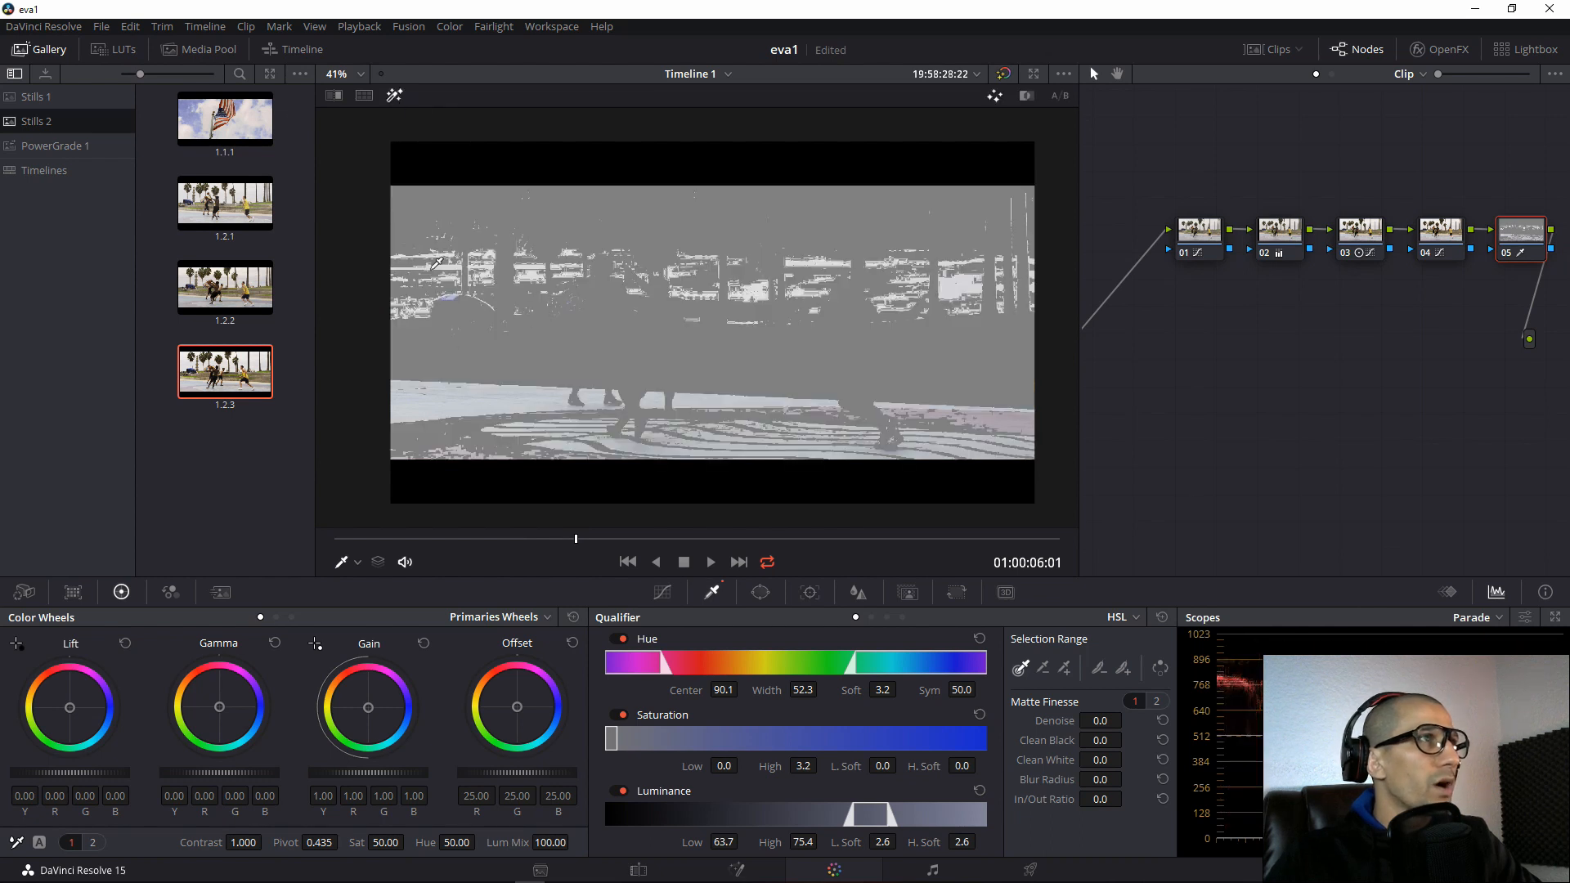
left_click(395, 95)
left_click(395, 95)
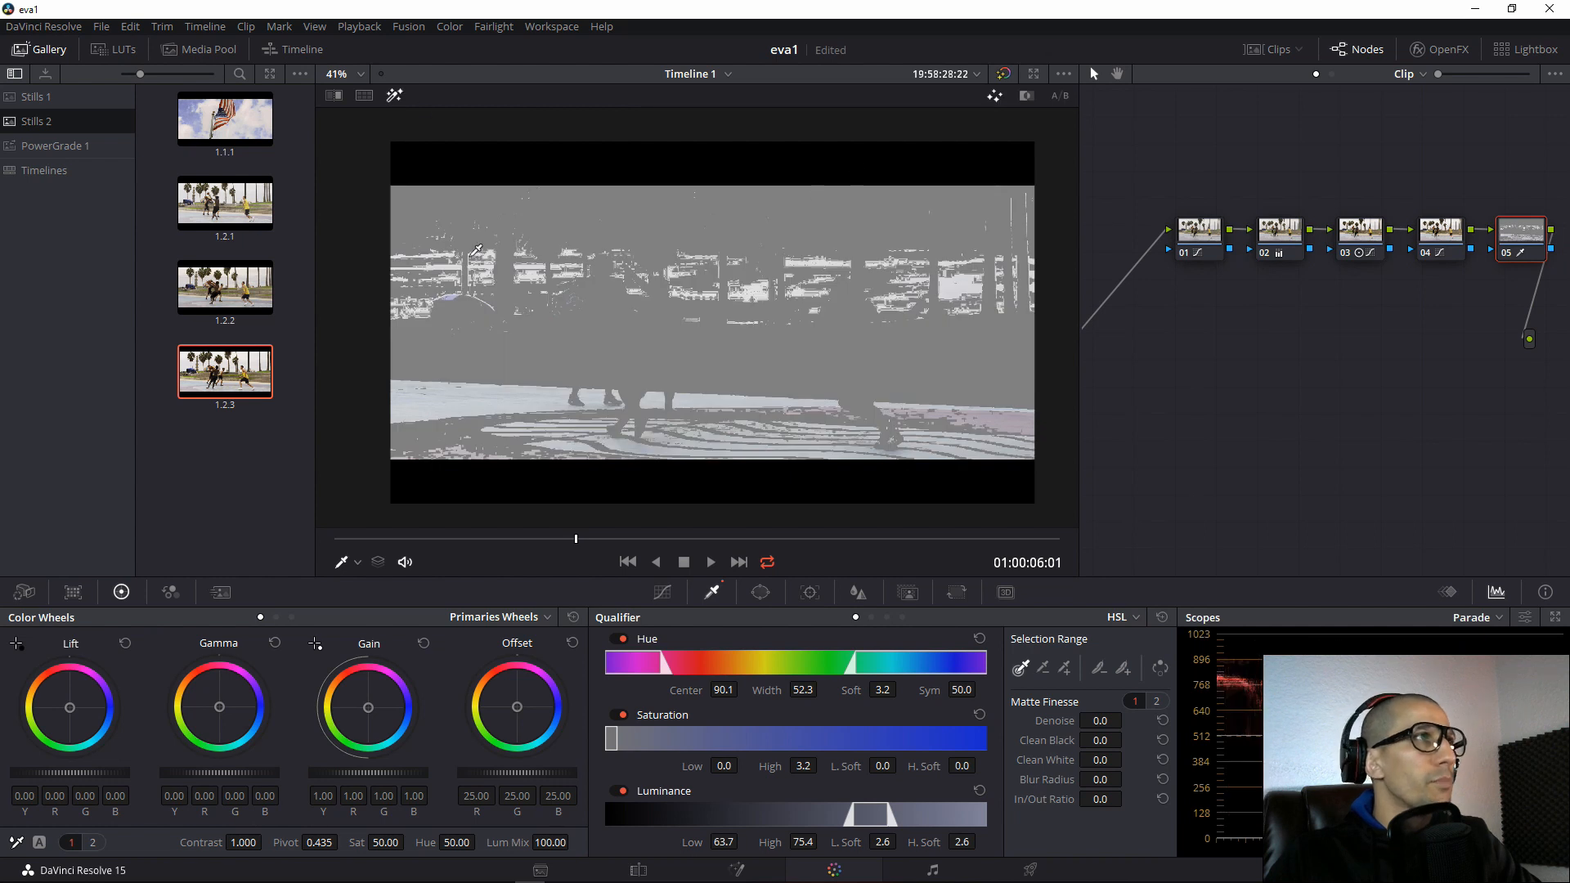
Try qualifier samples on different parts of the court and the sky.
mouse_move(445, 402)
left_mouse_down()
mouse_move(425, 384)
mouse_move(444, 394)
left_mouse_up()
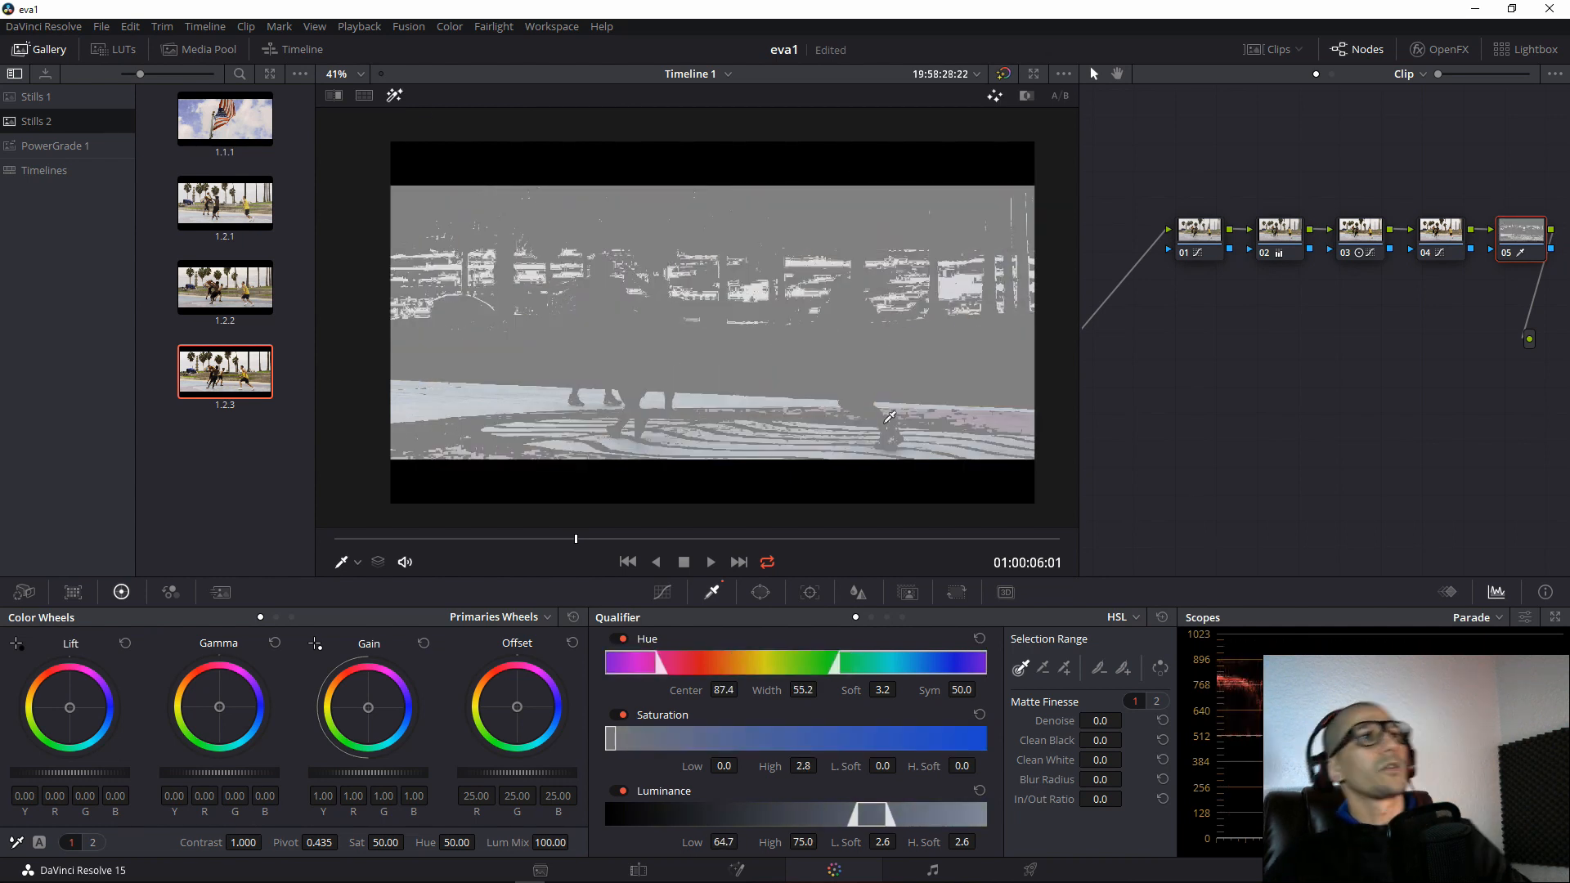
left_click_drag(496, 384, 1073, 412)
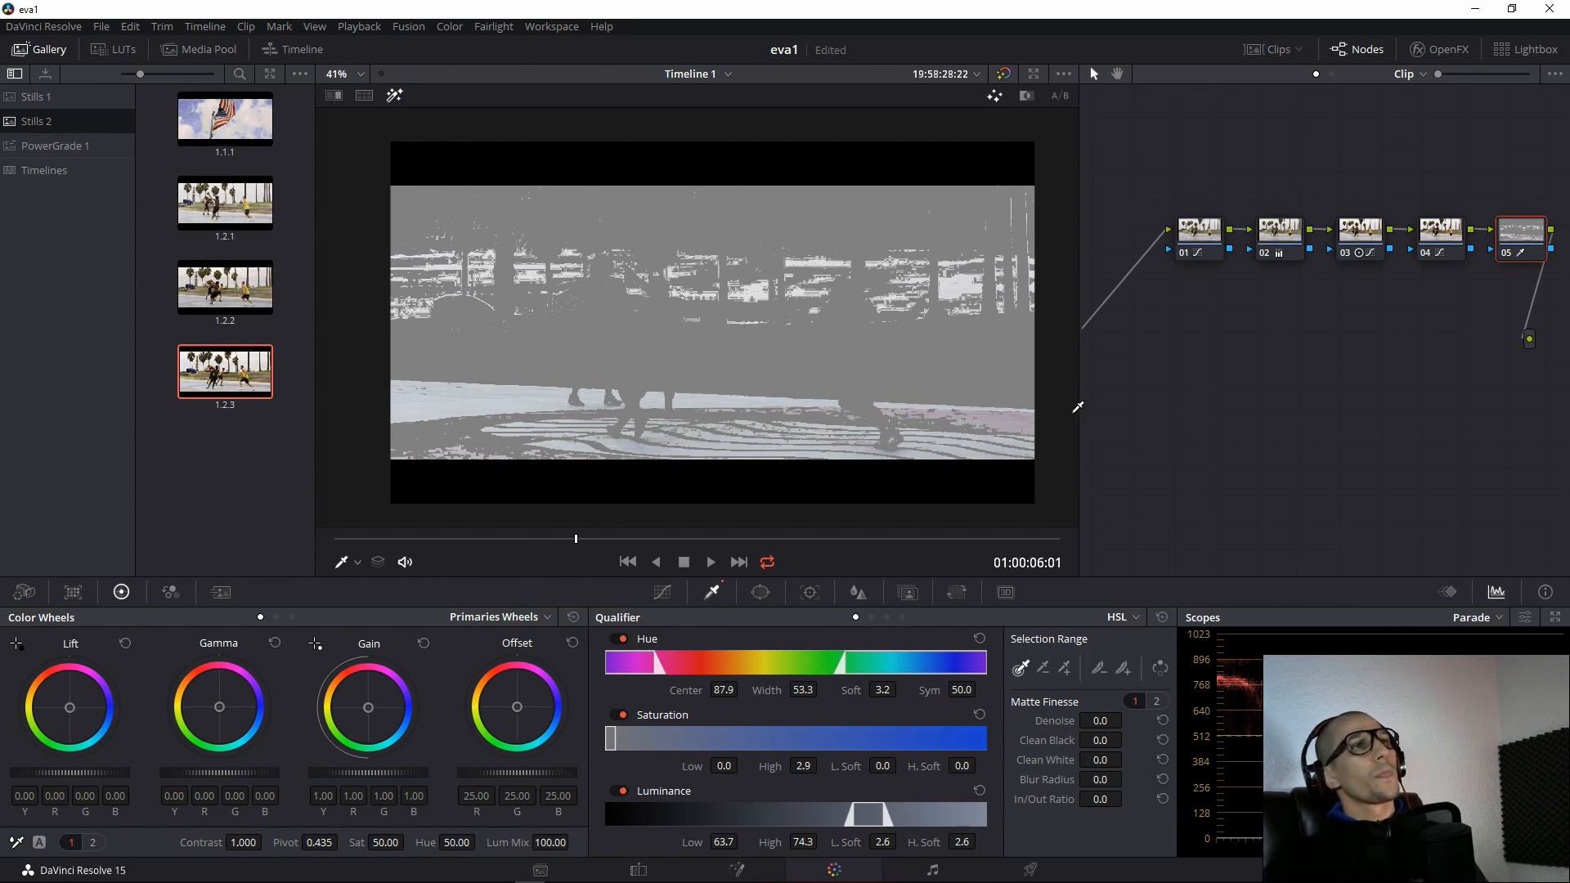
left_click(1016, 423)
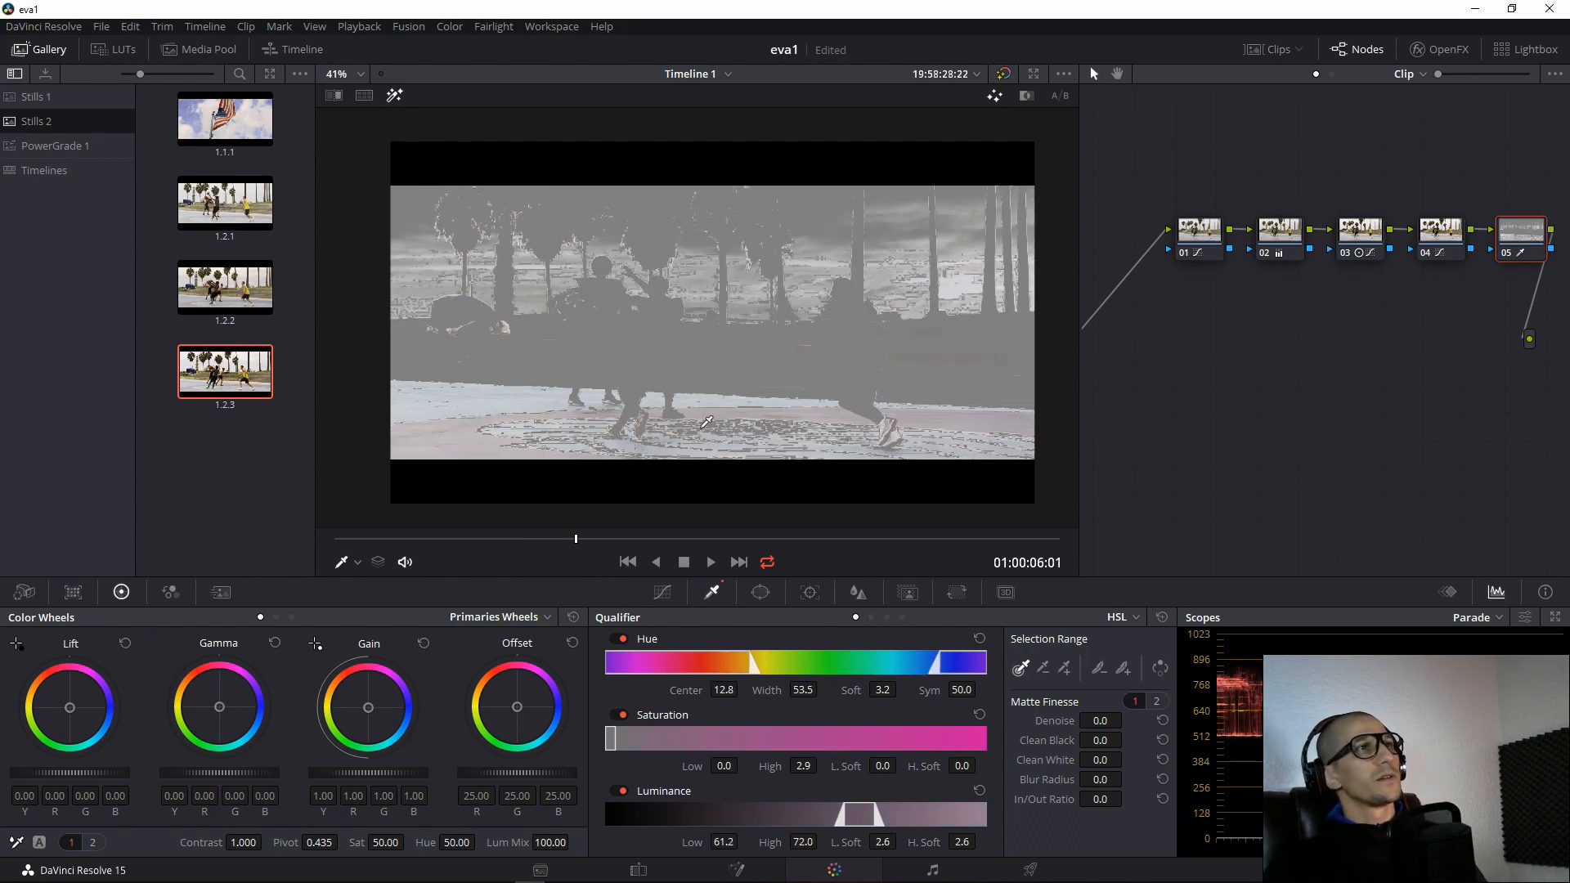
left_click(486, 420)
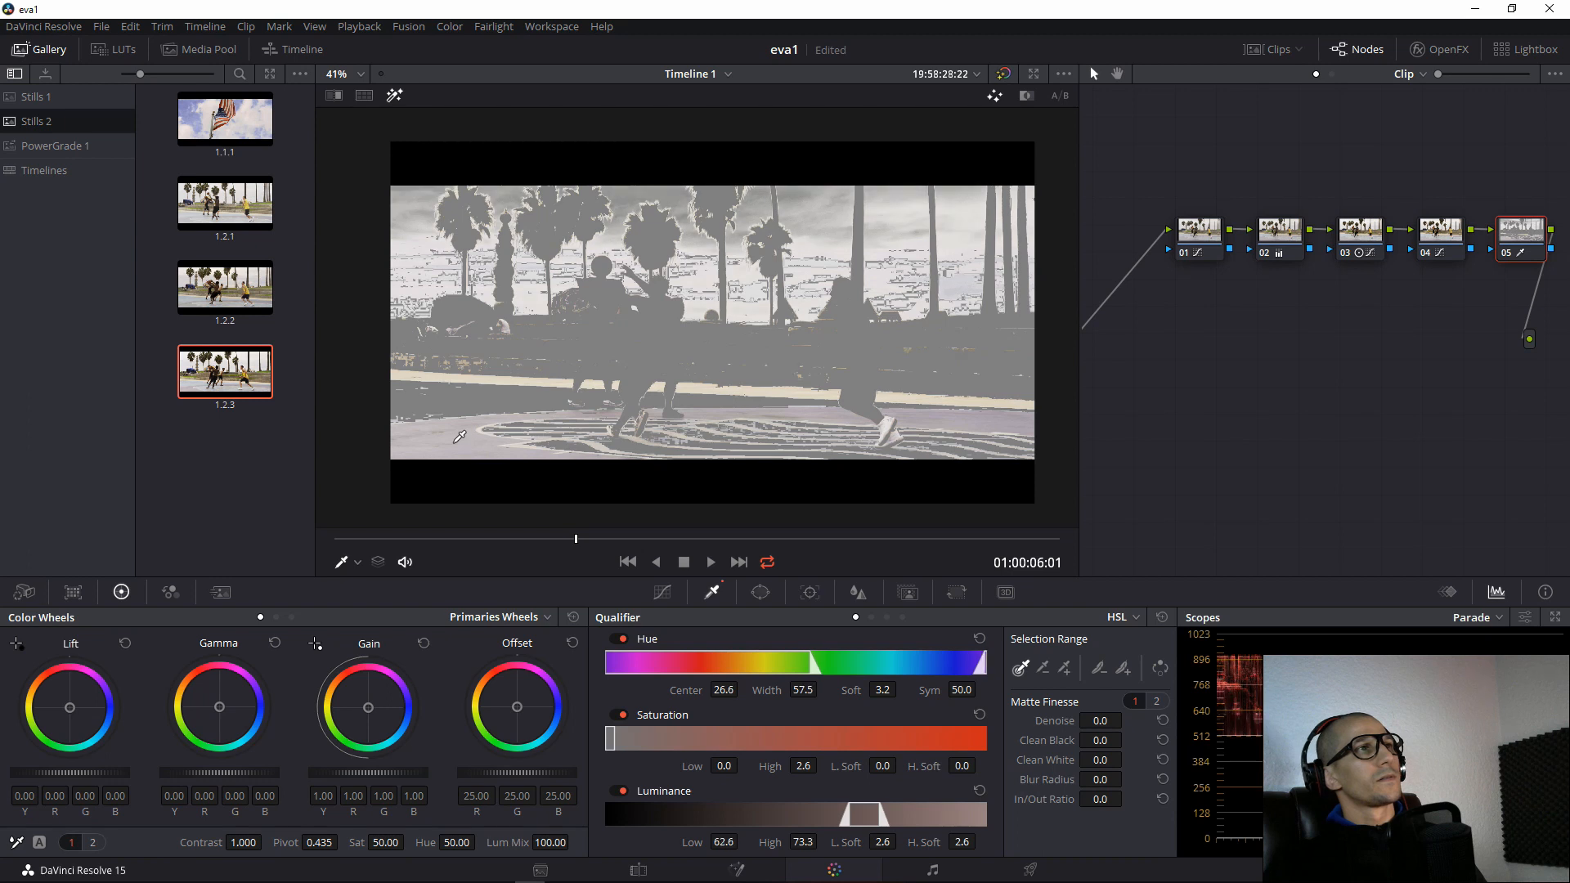
left_click(449, 441)
left_click(453, 265)
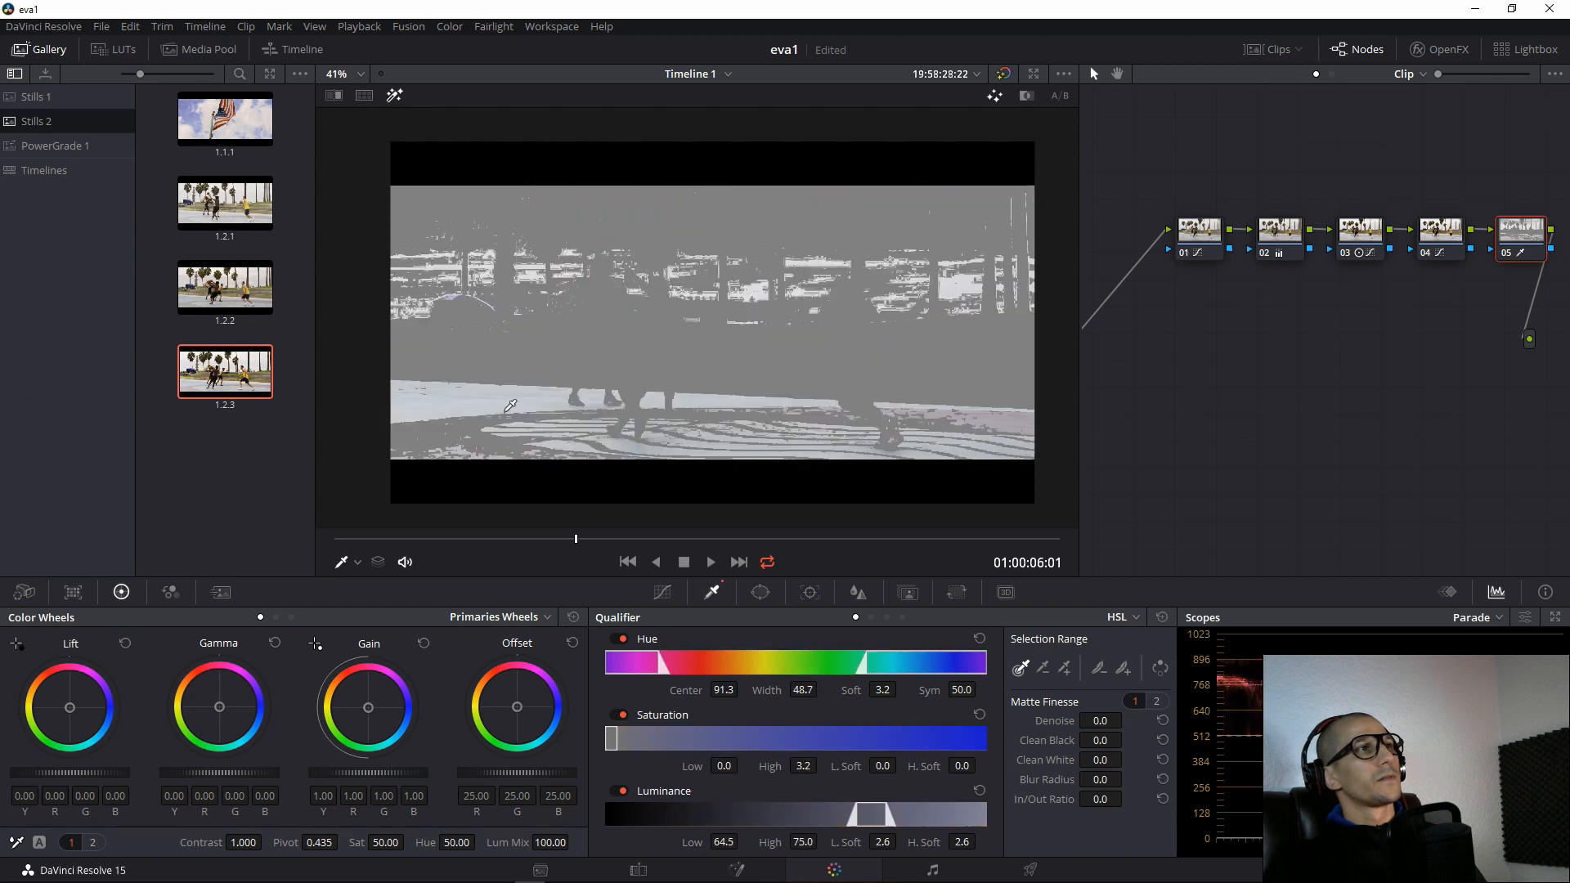
left_click(439, 280)
left_click(429, 265)
left_click(406, 199)
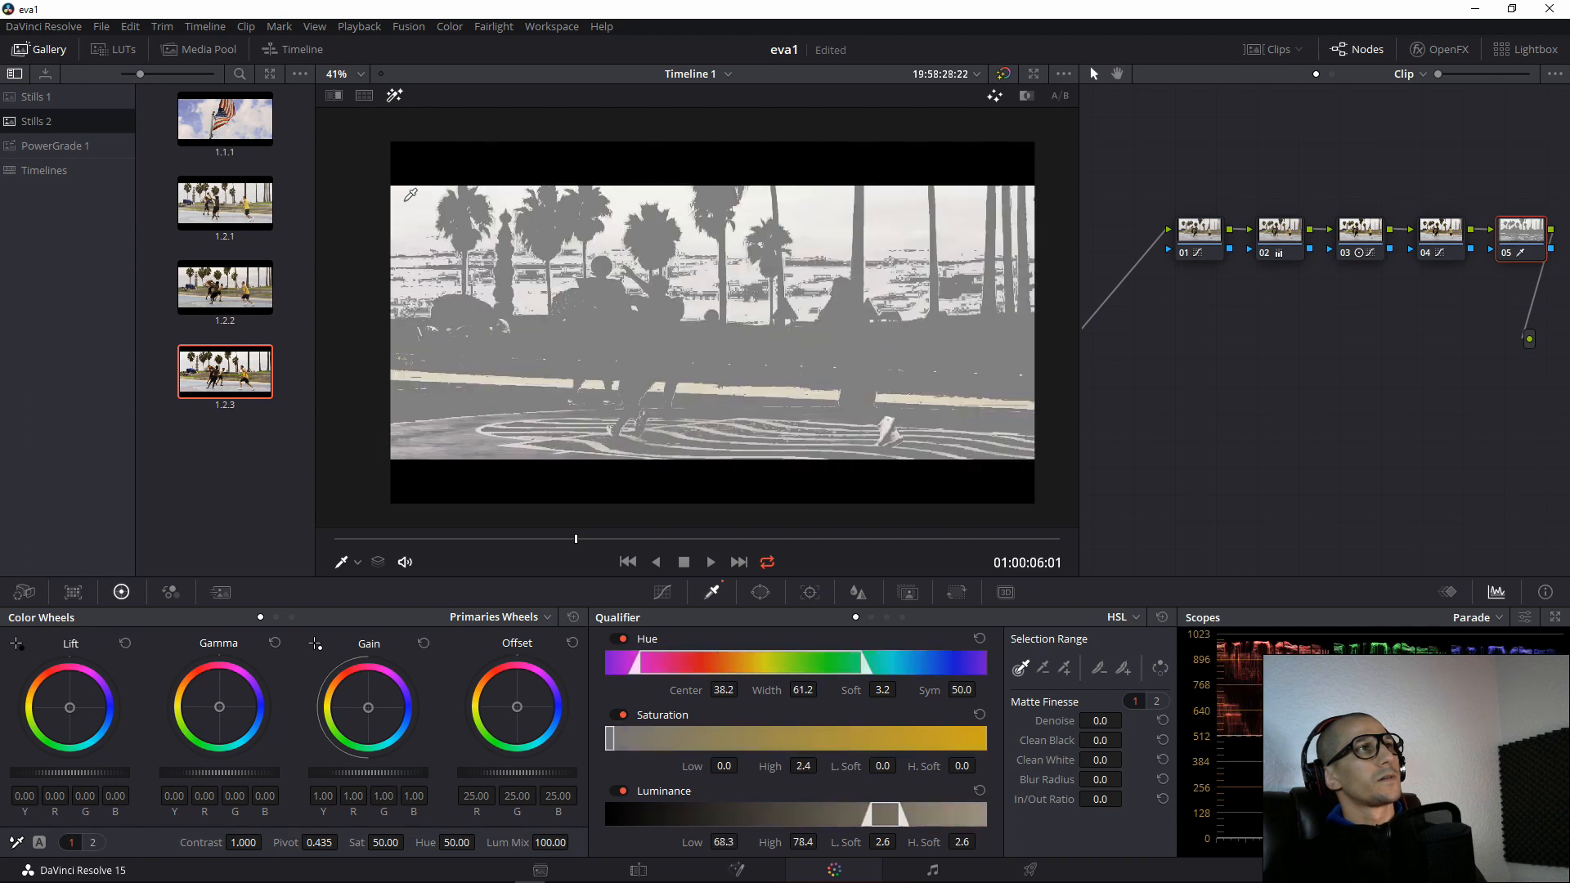
Resample the blue court and refine its key to hue center 79.2, saturation high 4.2 and luminance high 72.4.
left_click(429, 402)
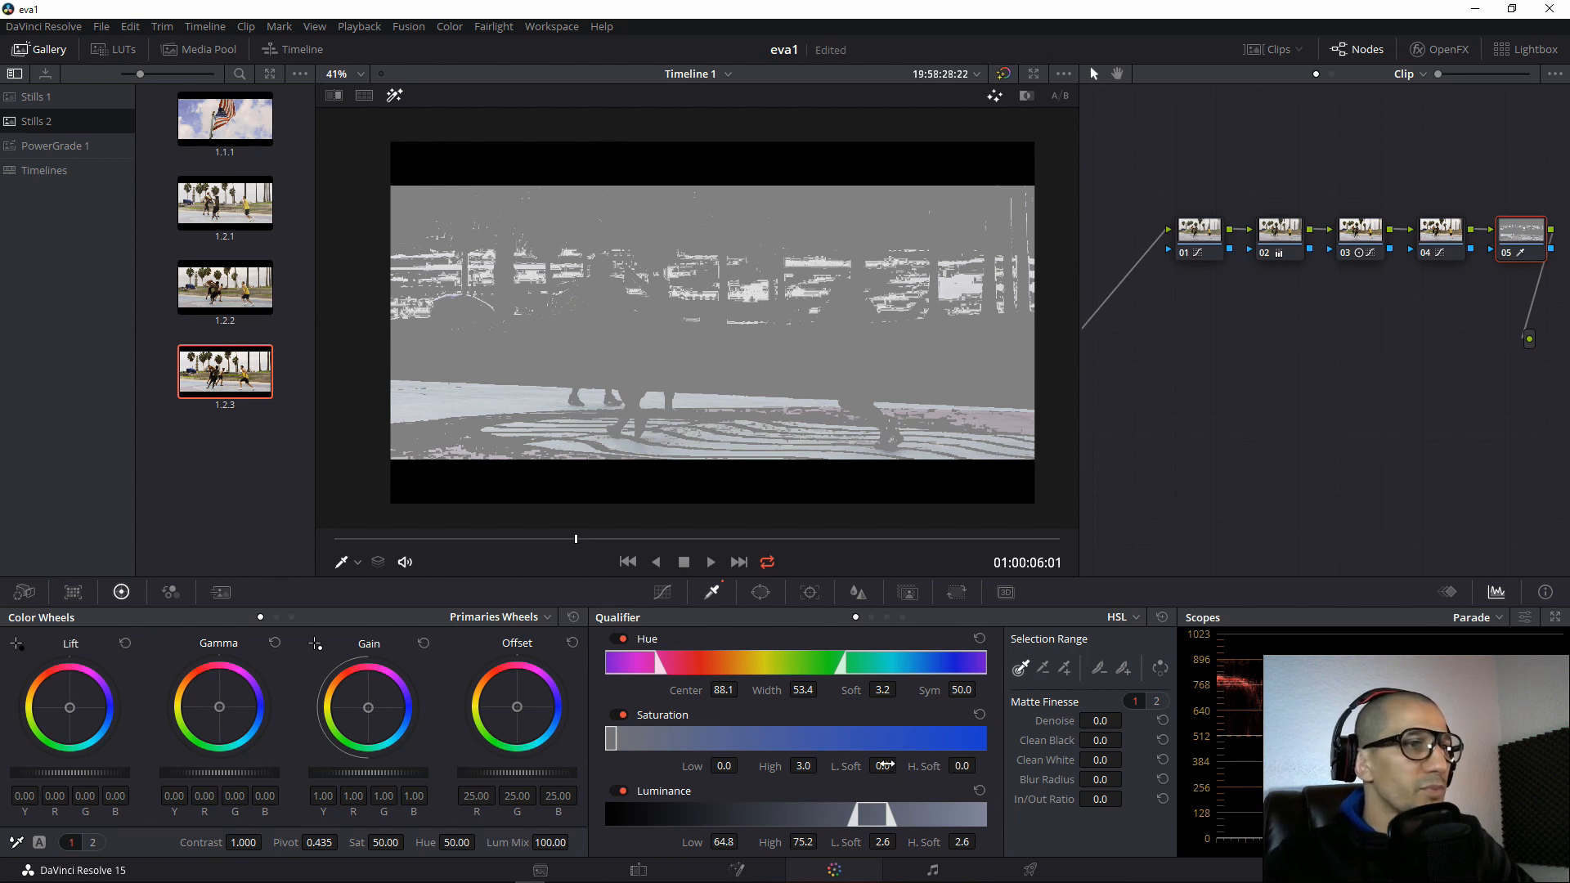
mouse_move(901, 764)
left_mouse_down()
mouse_move(885, 766)
mouse_move(901, 766)
left_mouse_up()
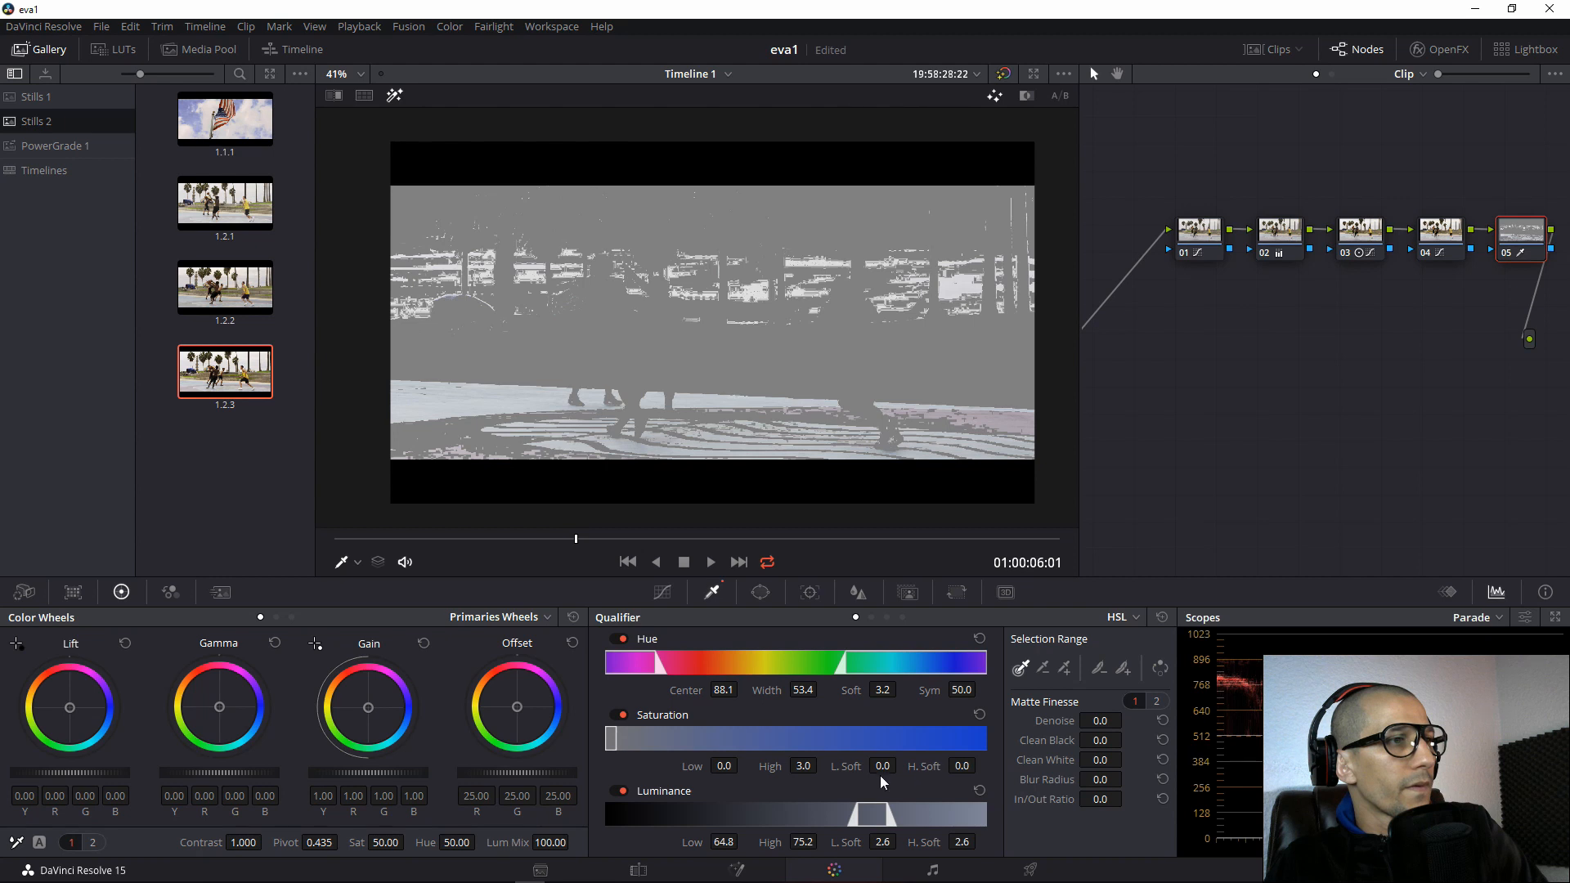
mouse_move(803, 766)
left_mouse_down()
mouse_move(885, 765)
mouse_move(824, 765)
left_mouse_up()
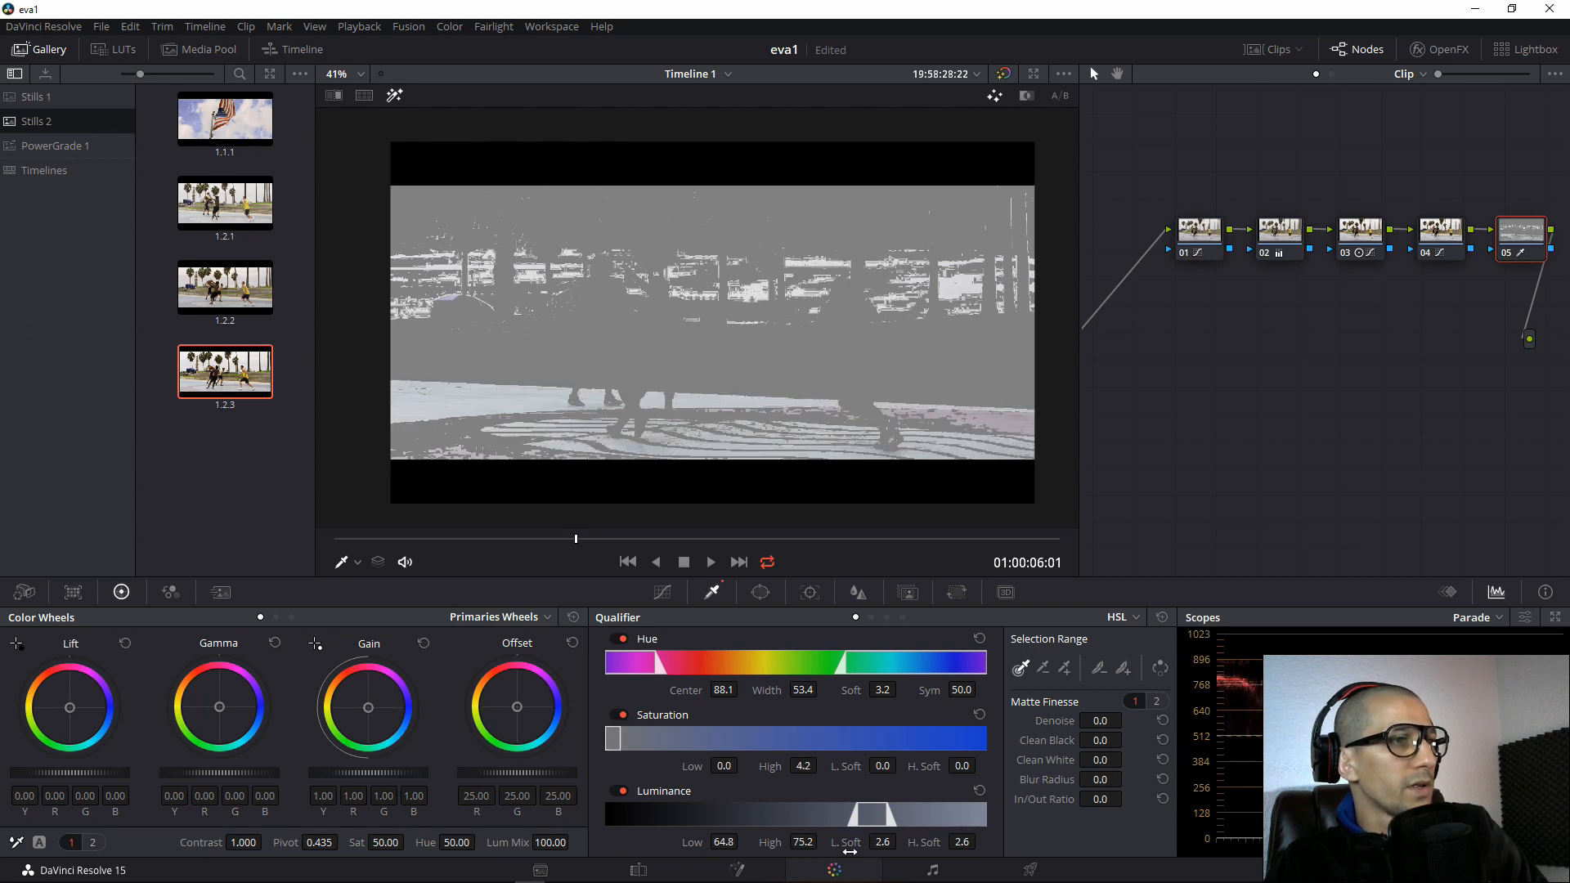
mouse_move(723, 690)
left_mouse_down()
mouse_move(742, 689)
mouse_move(706, 688)
left_mouse_up()
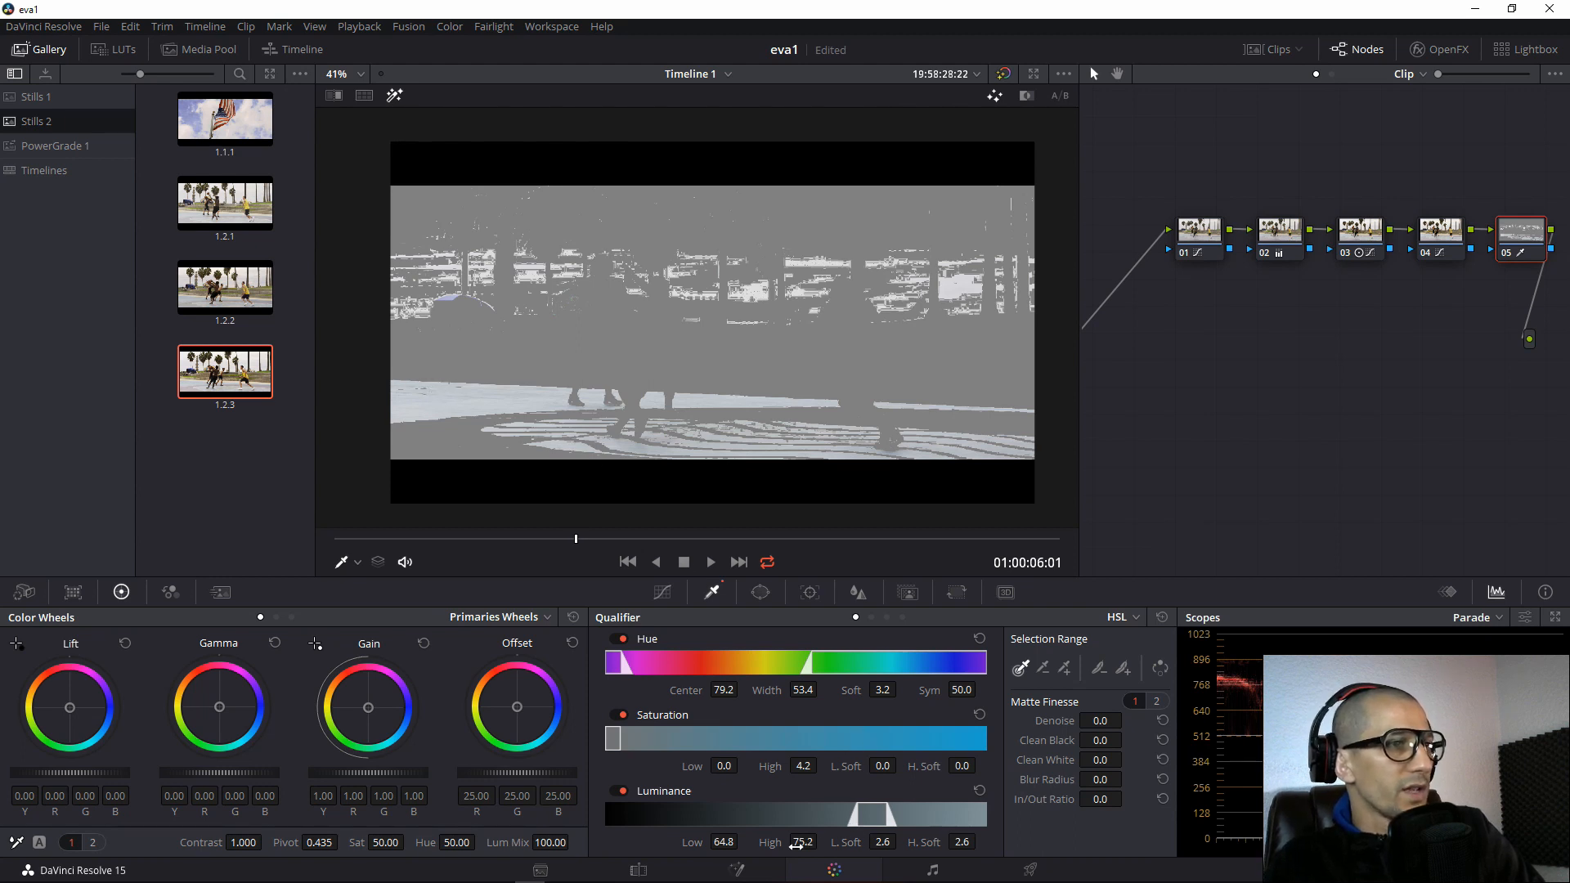
left_click_drag(819, 842, 822, 842)
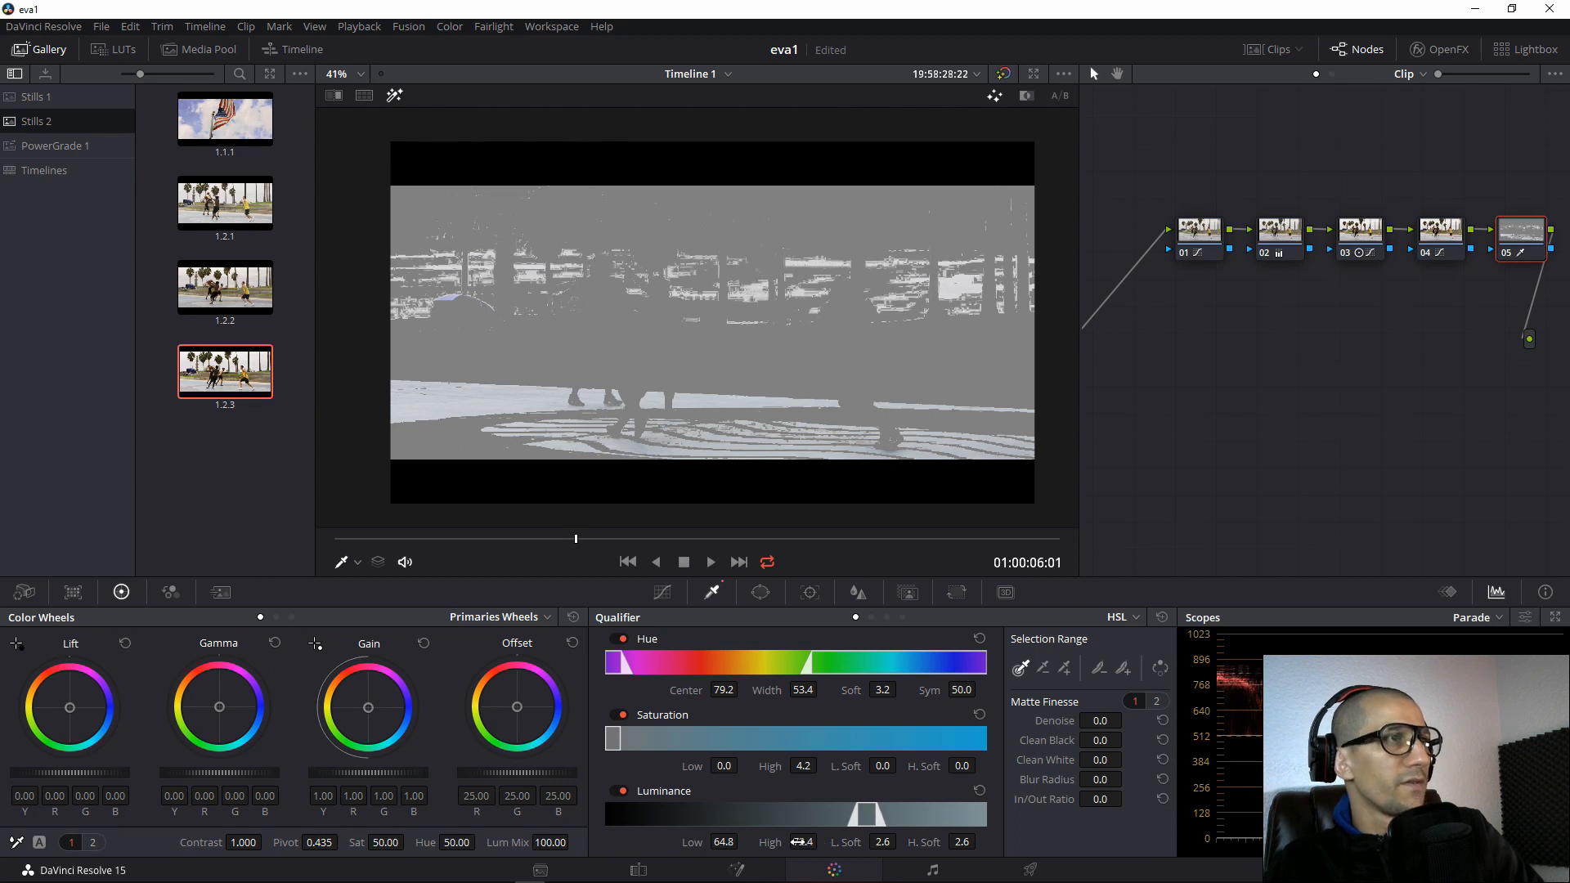
Display the key as a black-and-white matte and set Clean Black to 10.7, Clean White to 16.5 and Blur Radius to 20.6.
left_click(1024, 96)
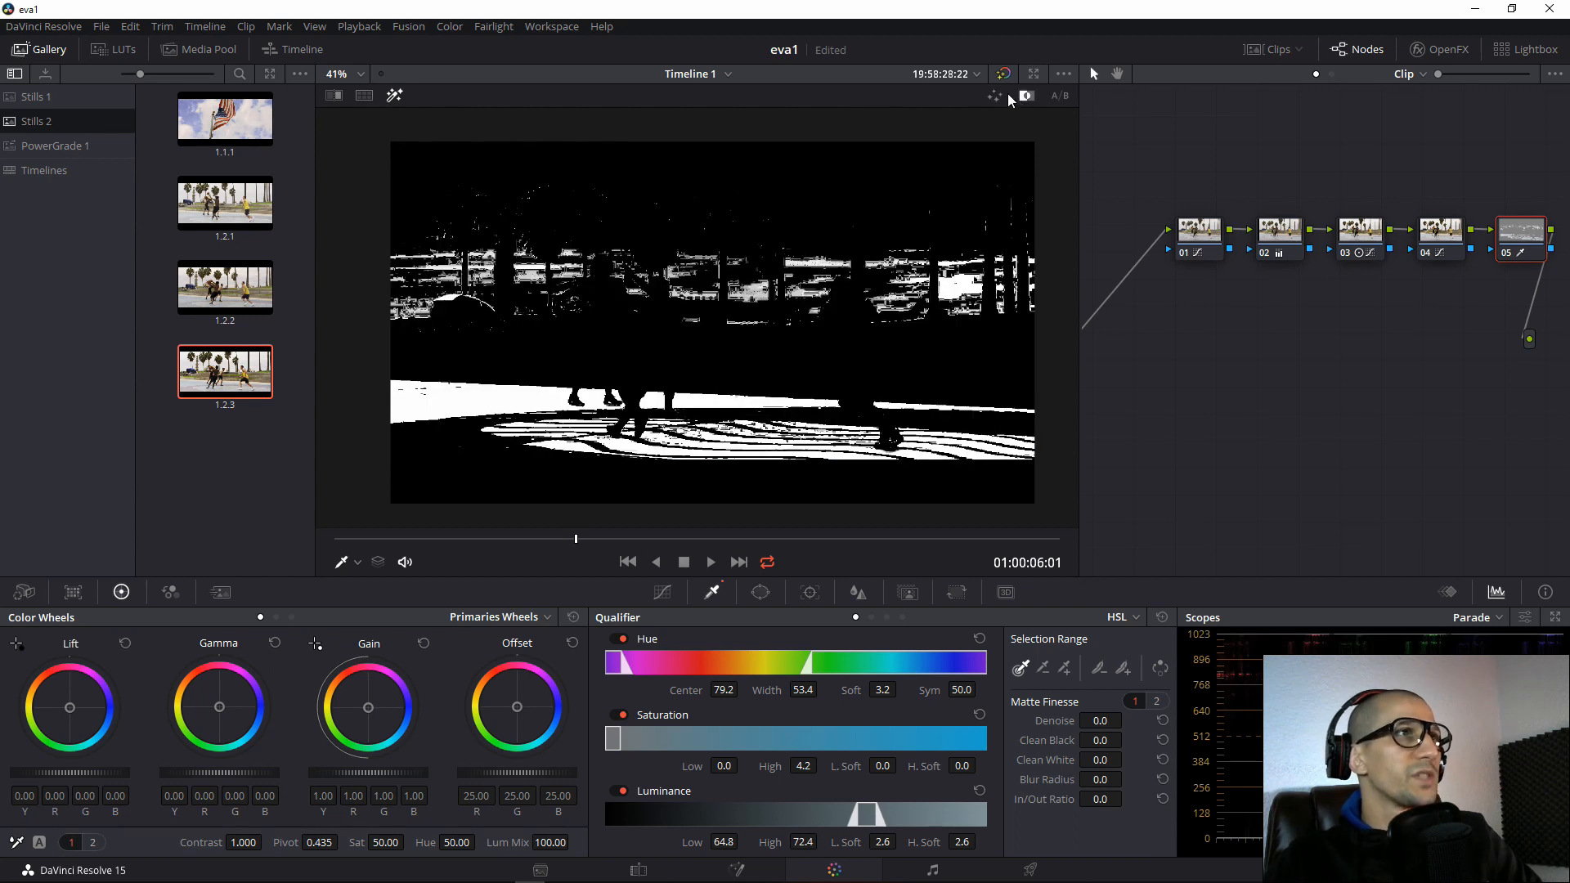
left_click_drag(1099, 740, 1127, 759)
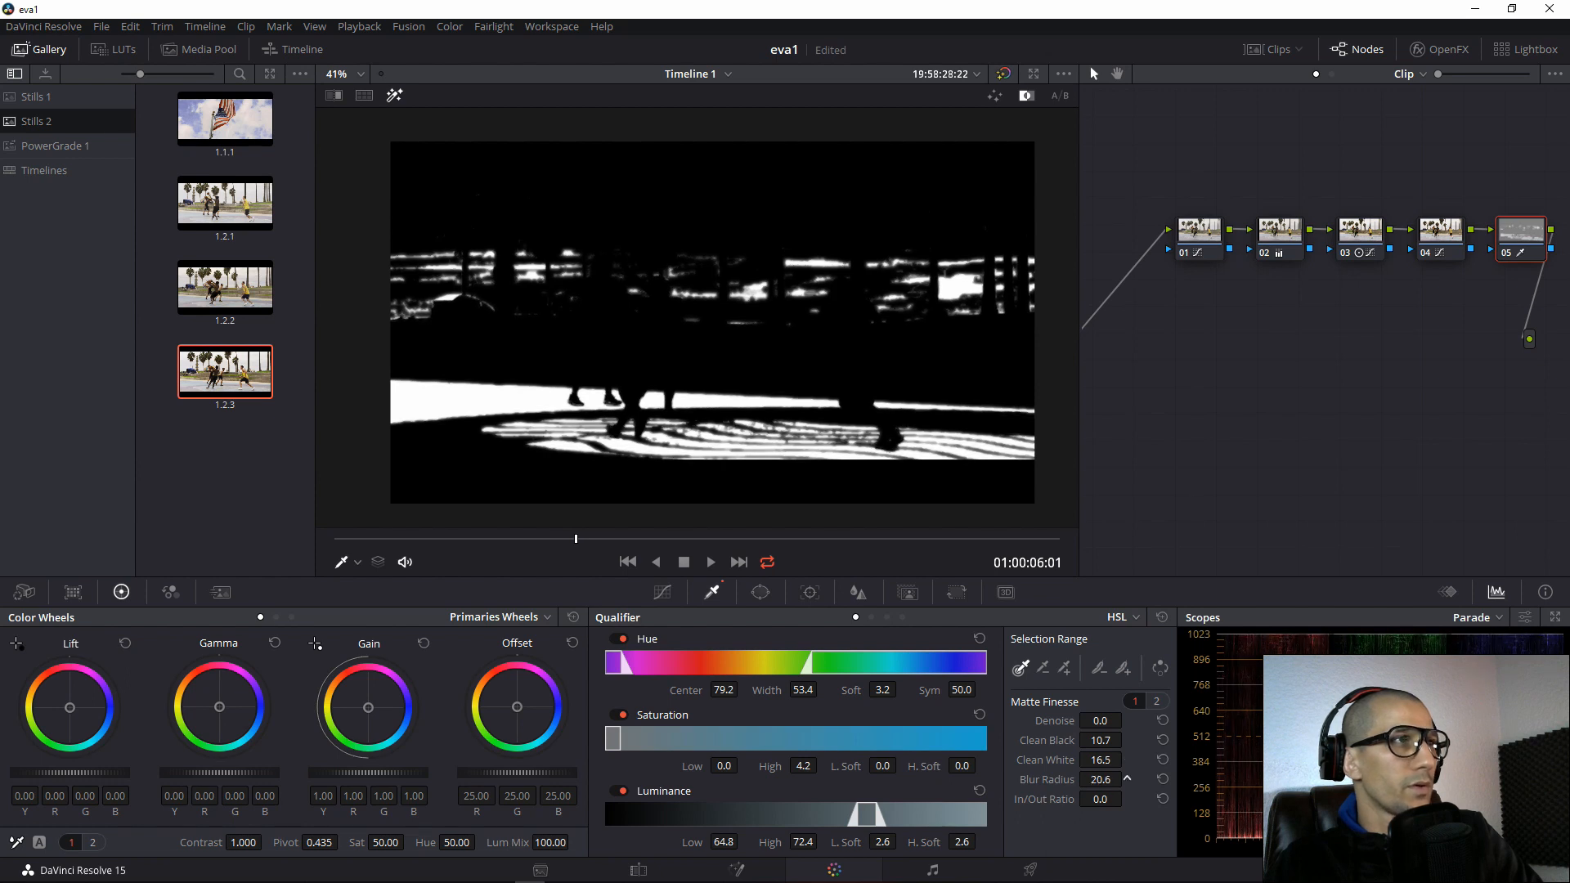
Leave the matte view and tint the court blue: gamma red -0.02, blue 0.02; gain red 0.93, green 1.01, blue 1.05; saturation 39.80.
left_click(395, 94)
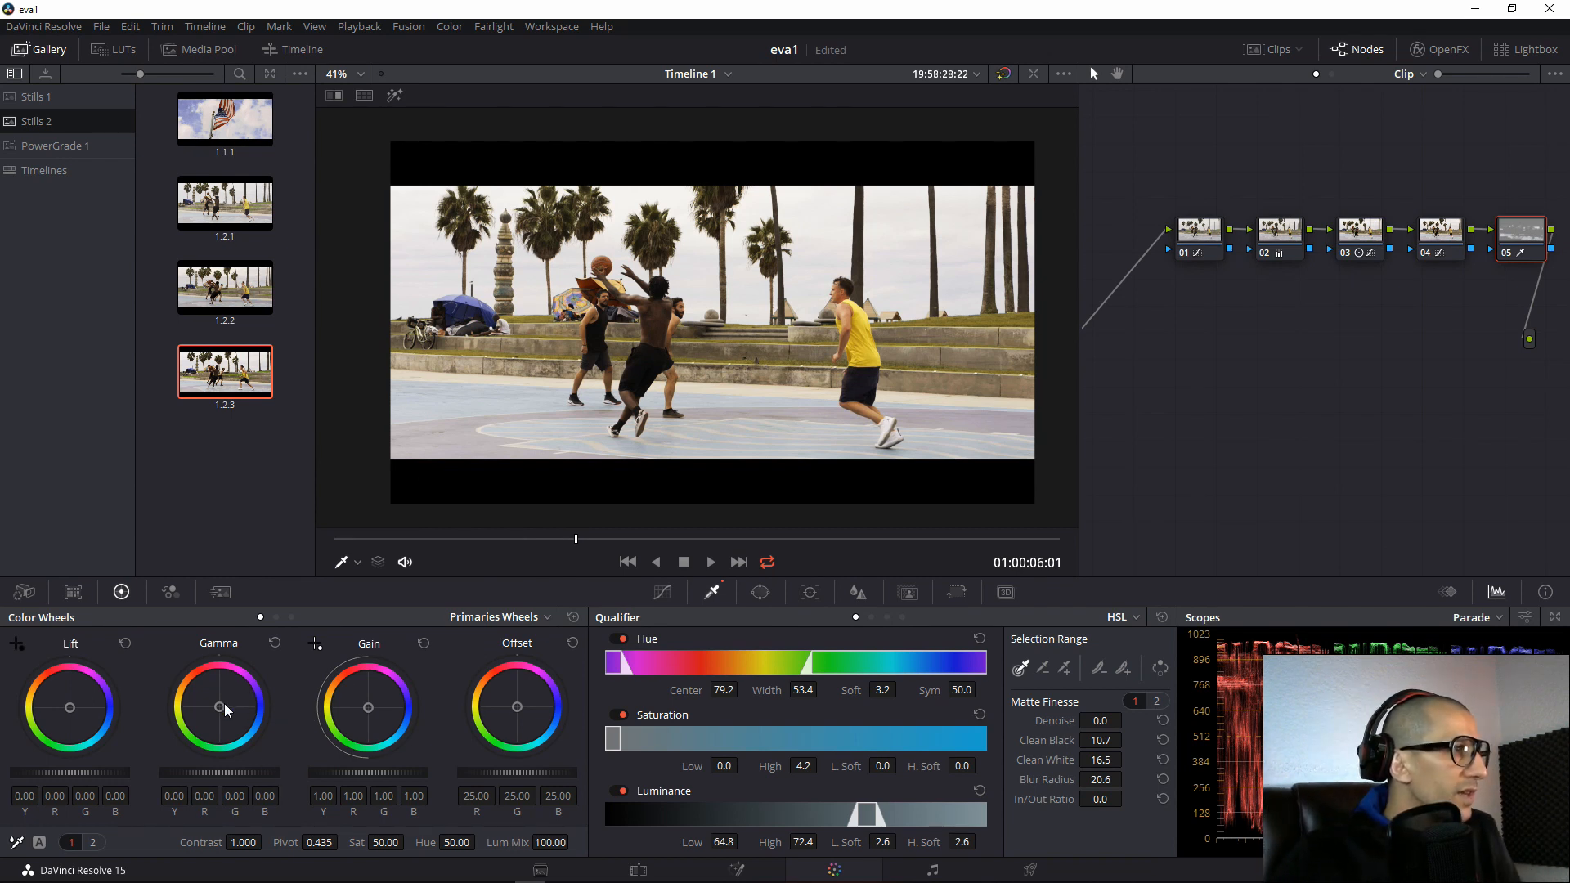
left_click_drag(219, 706, 220, 707)
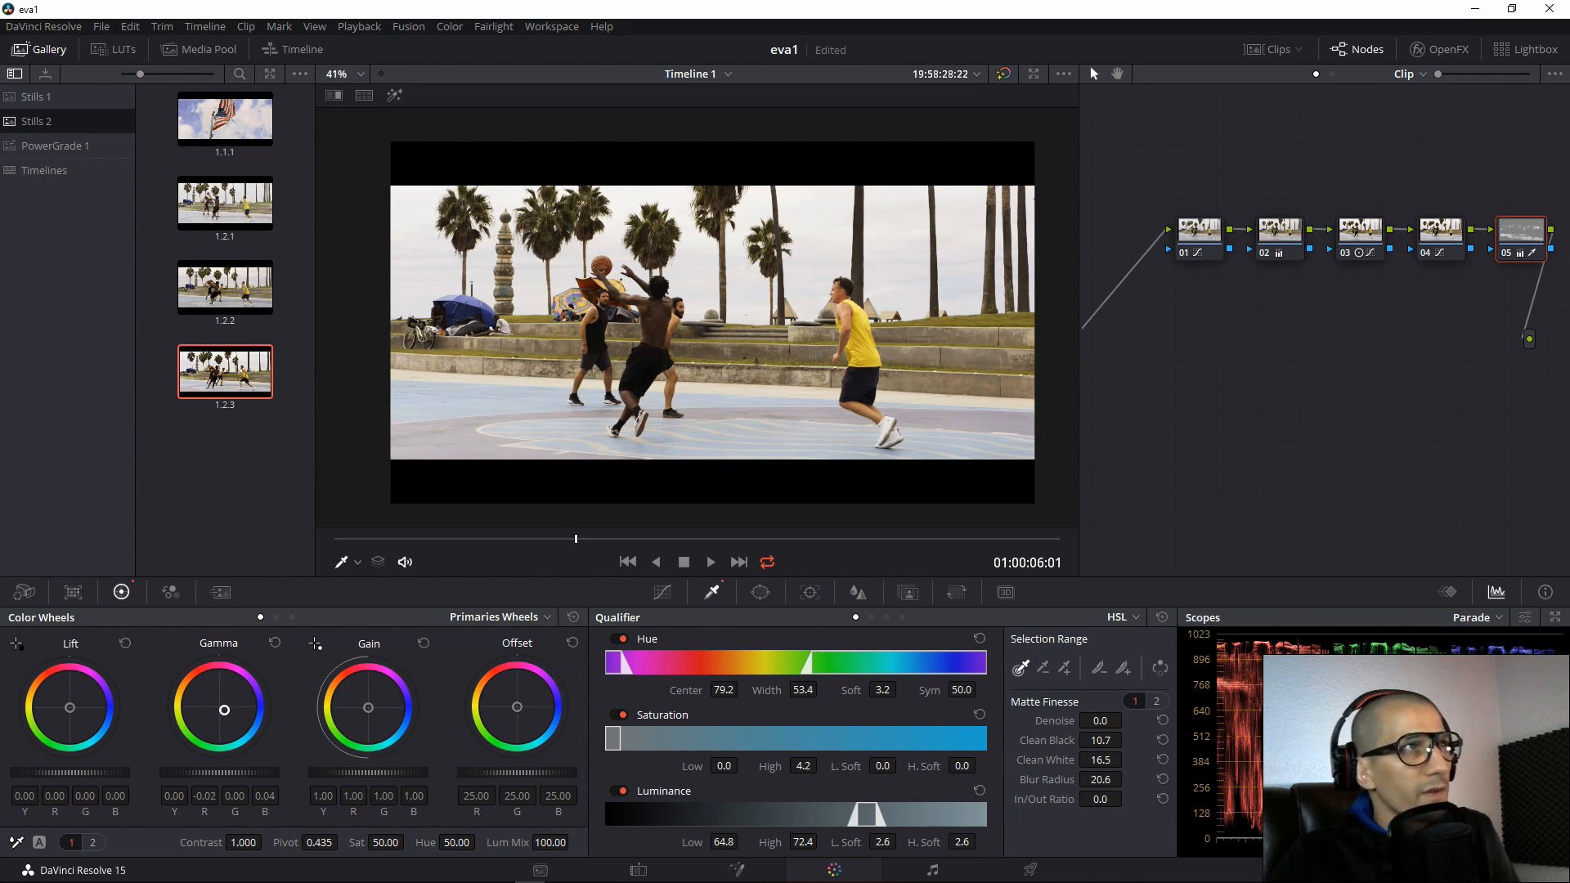
mouse_move(227, 712)
left_mouse_down()
mouse_move(179, 682)
mouse_move(191, 669)
mouse_move(178, 685)
mouse_move(226, 713)
left_mouse_up()
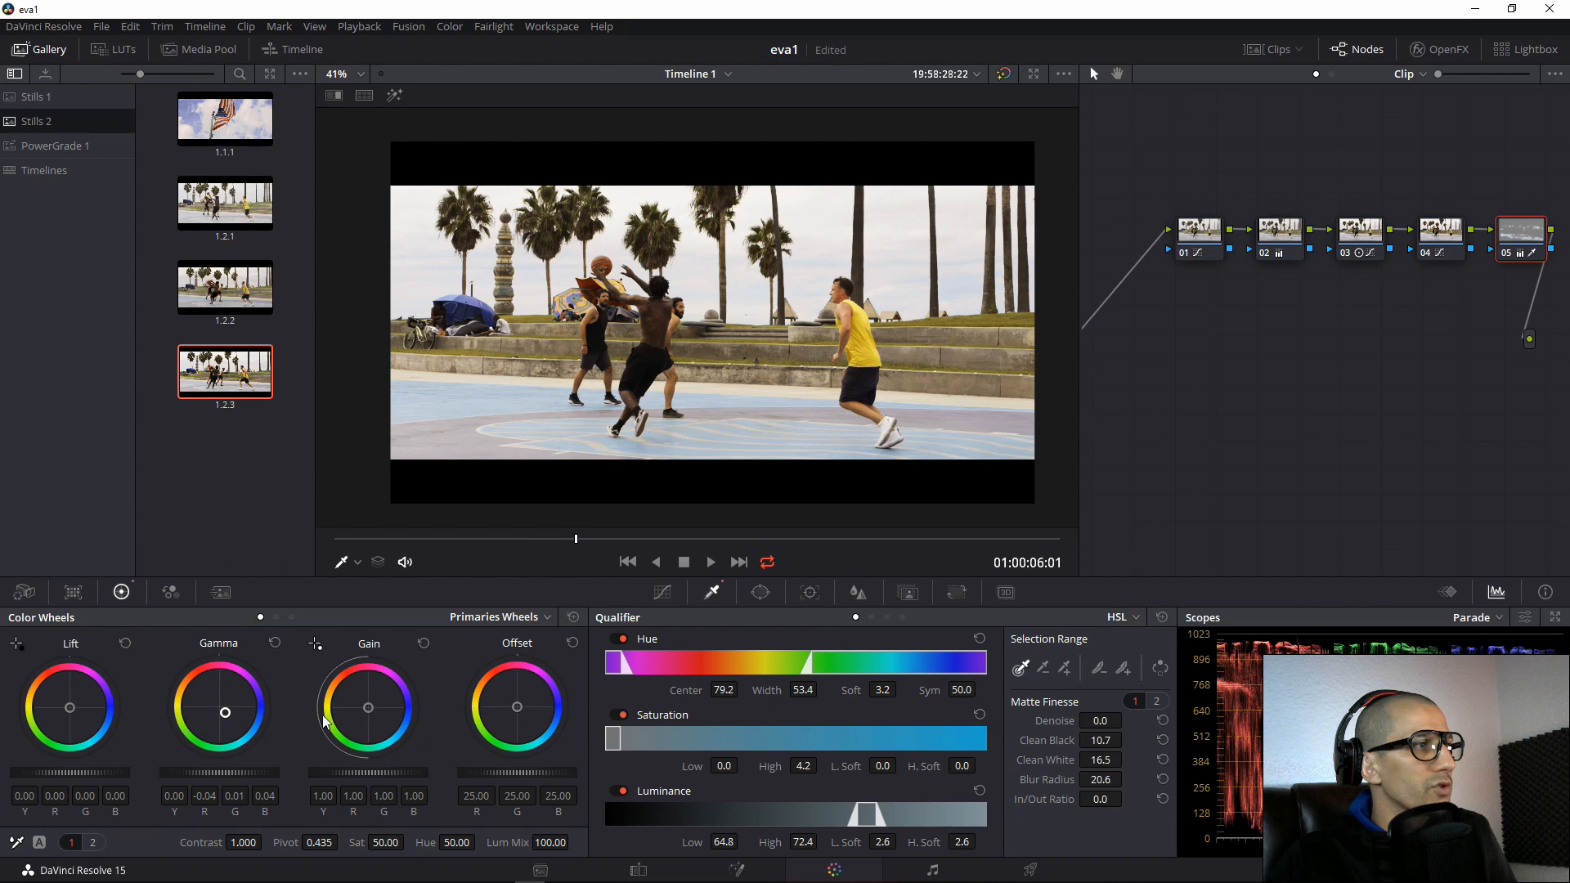
left_click_drag(368, 708, 371, 710)
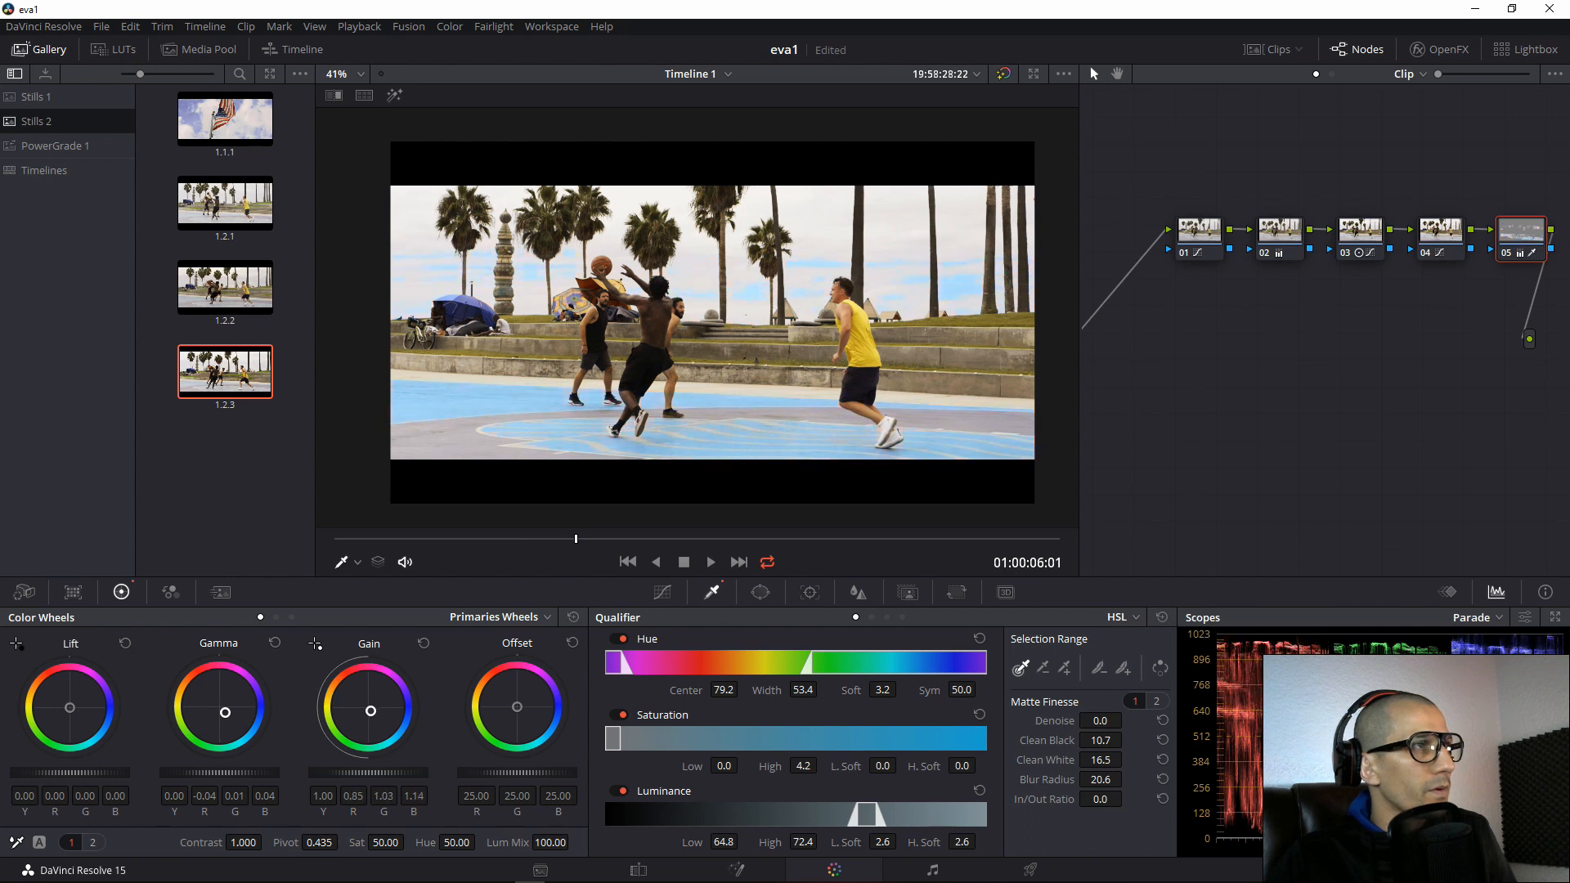
left_click_drag(371, 709, 368, 708)
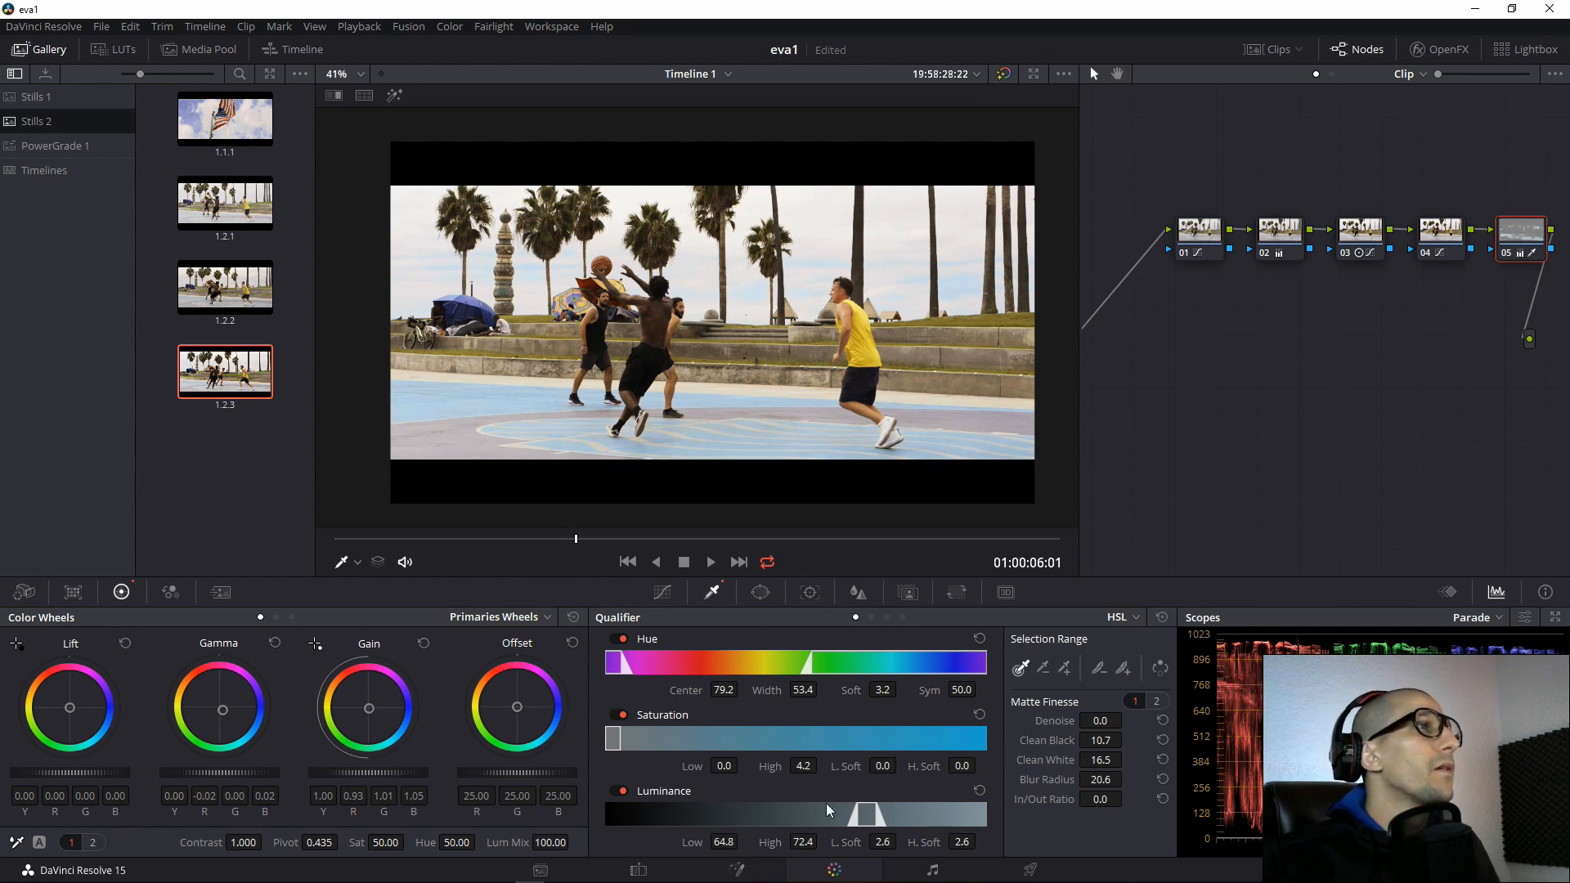
left_click_drag(384, 842, 362, 842)
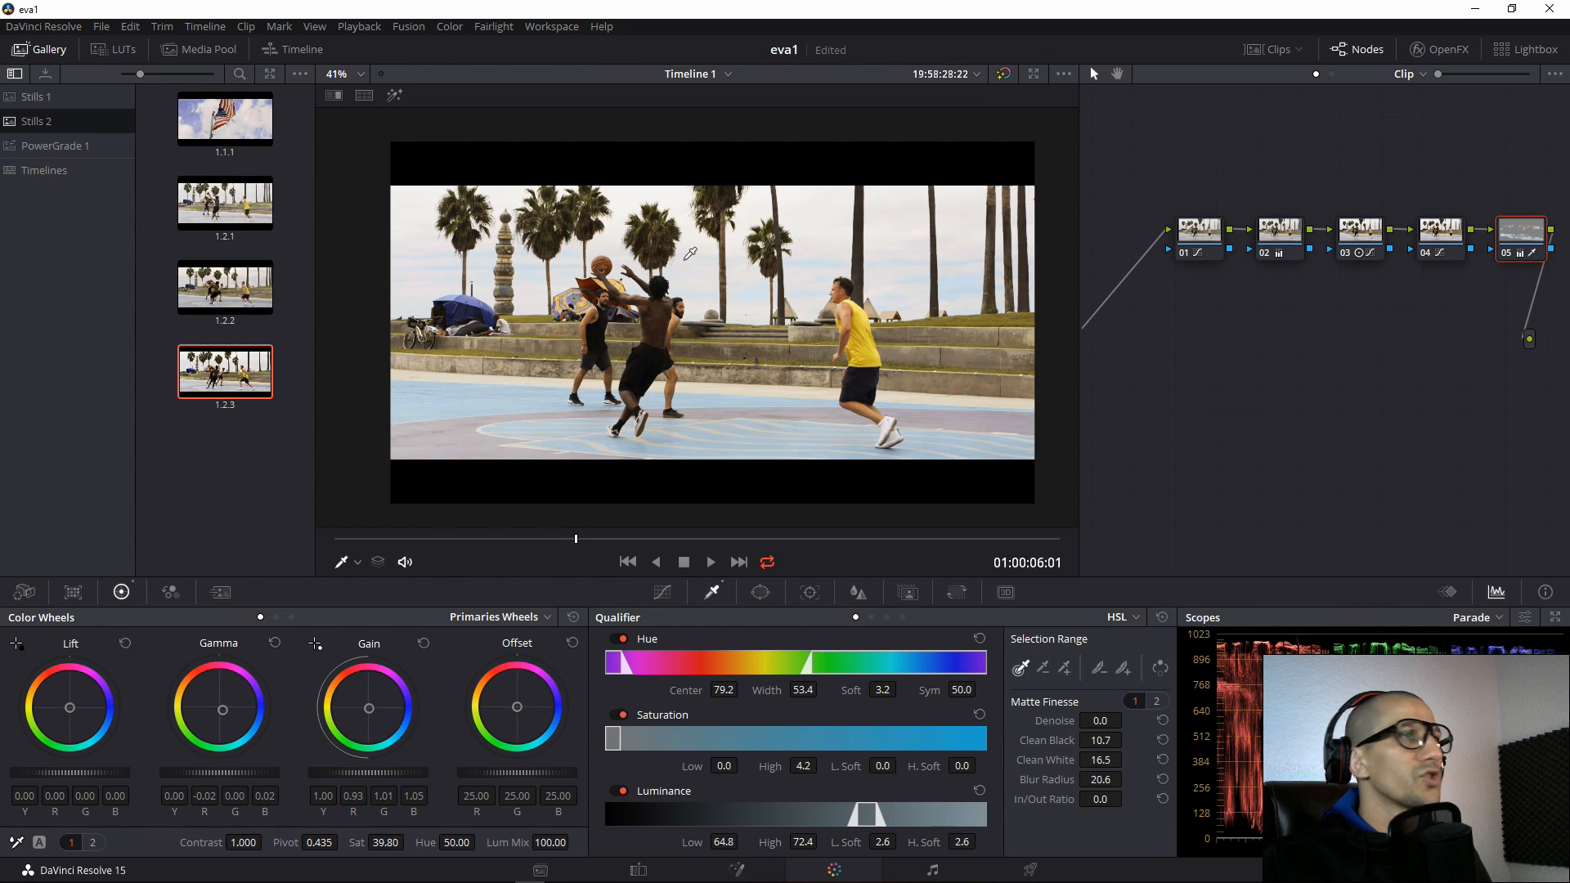
Draw a closed curve window on node 05 enclosing everything above the court, with its lower edge along the court boundary.
left_click(761, 594)
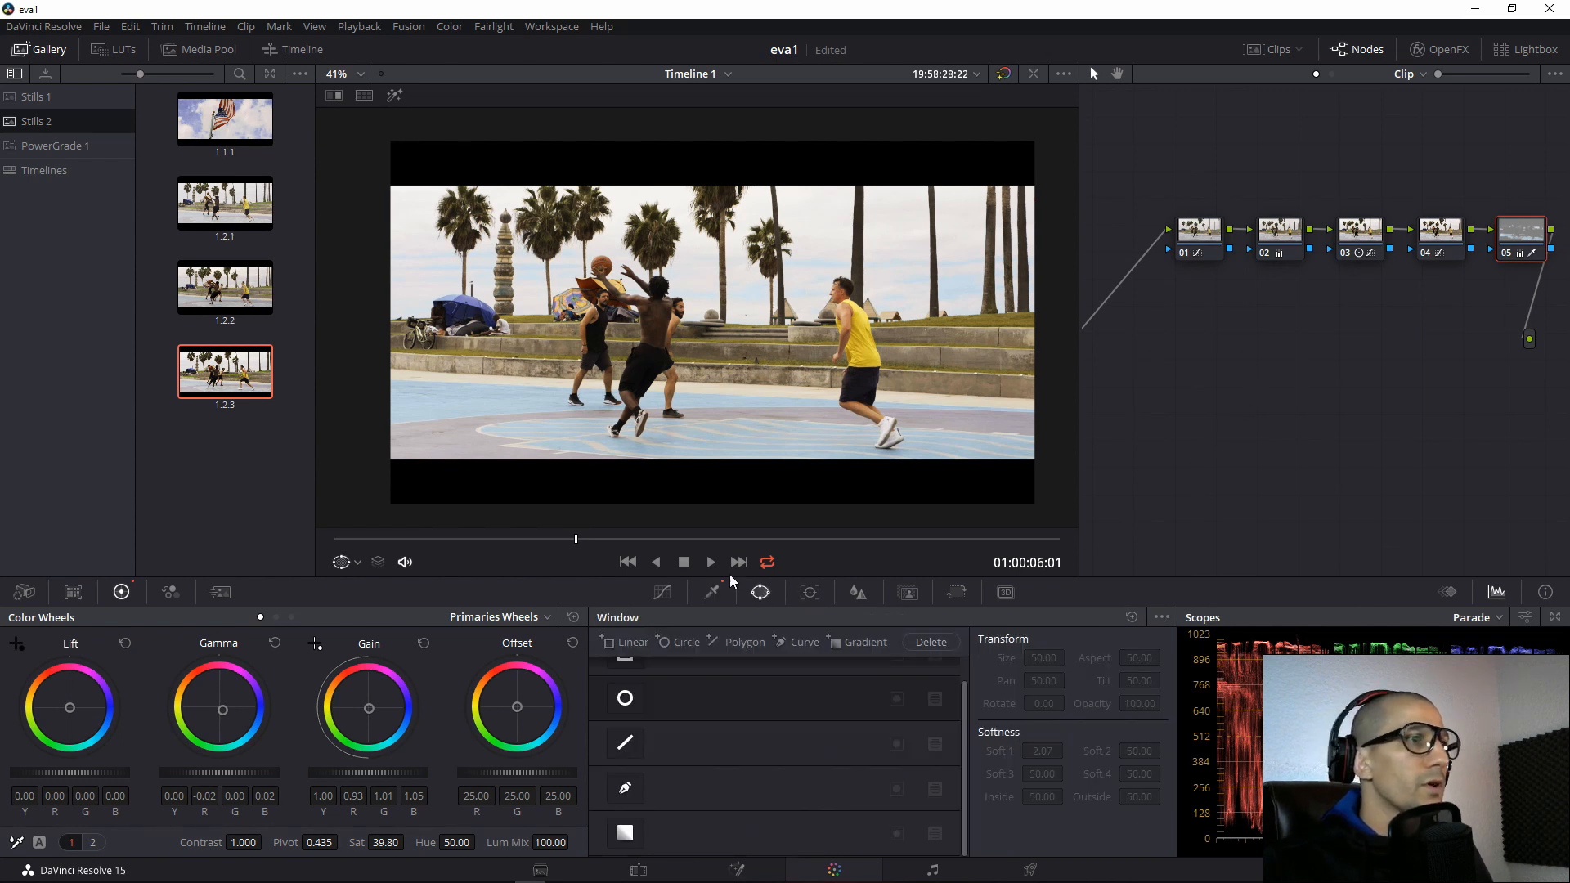
scroll(753, 665, "up", 1)
scroll(561, 410, "down", 3)
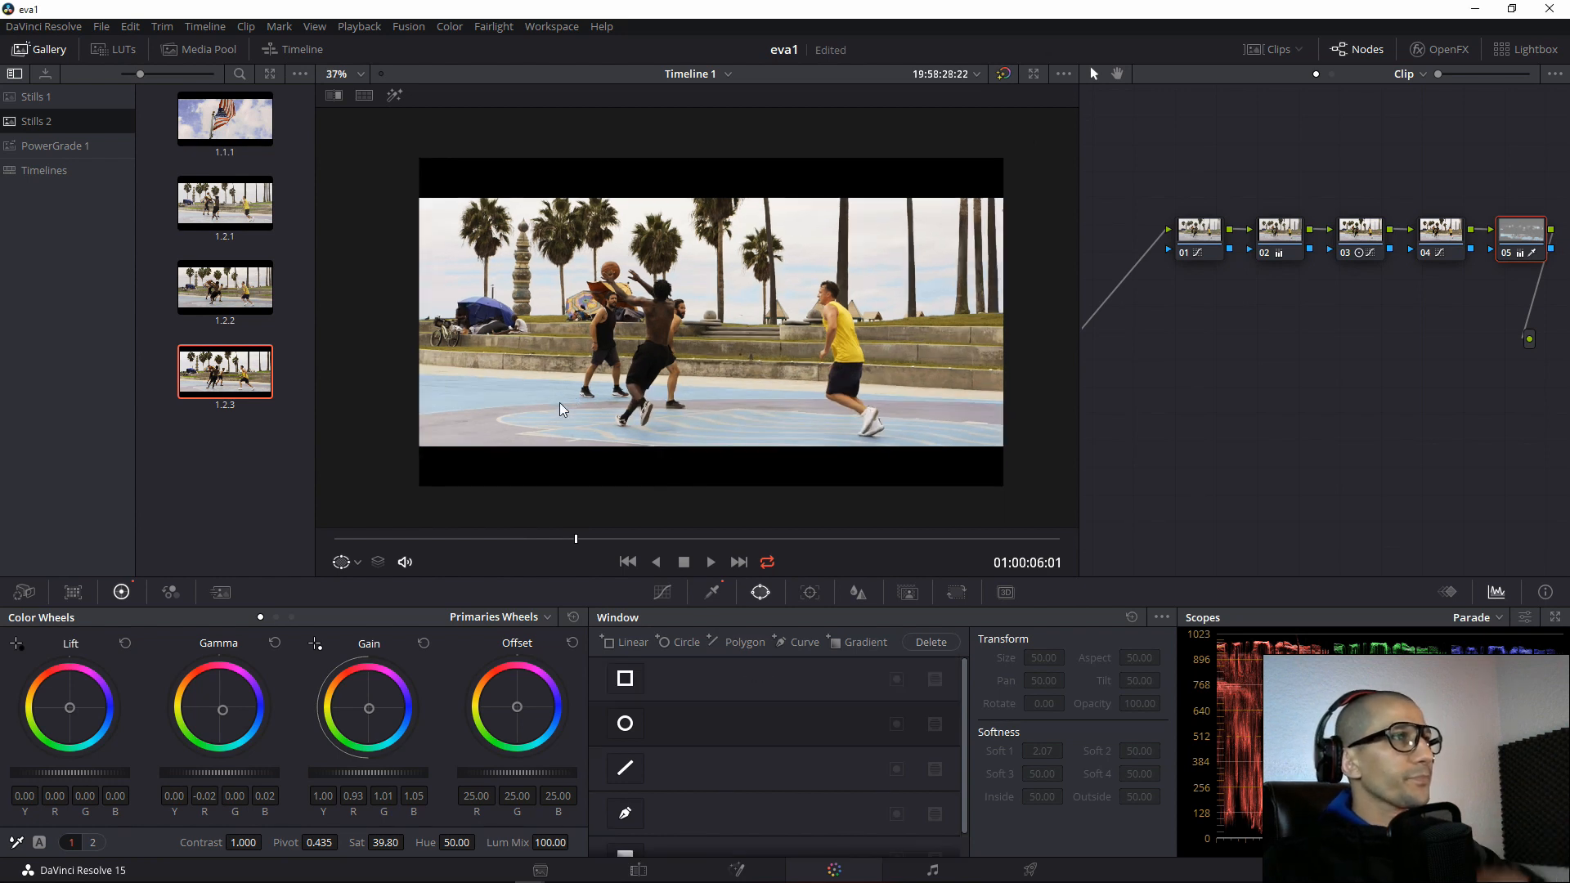
left_click(628, 815)
scroll(628, 815, "down", 1)
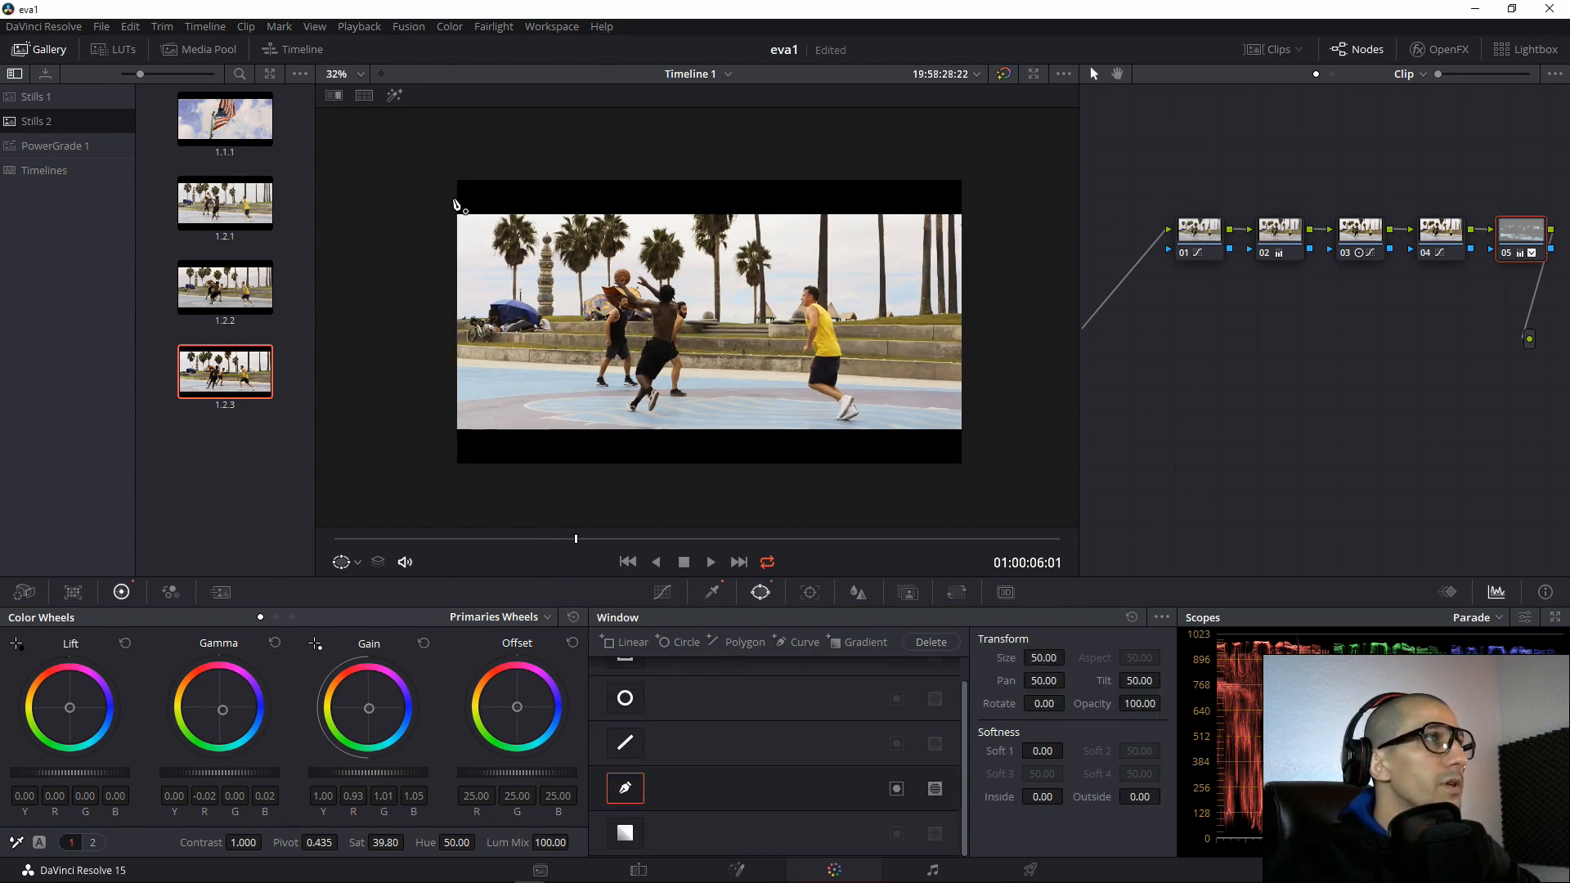
left_click(432, 148)
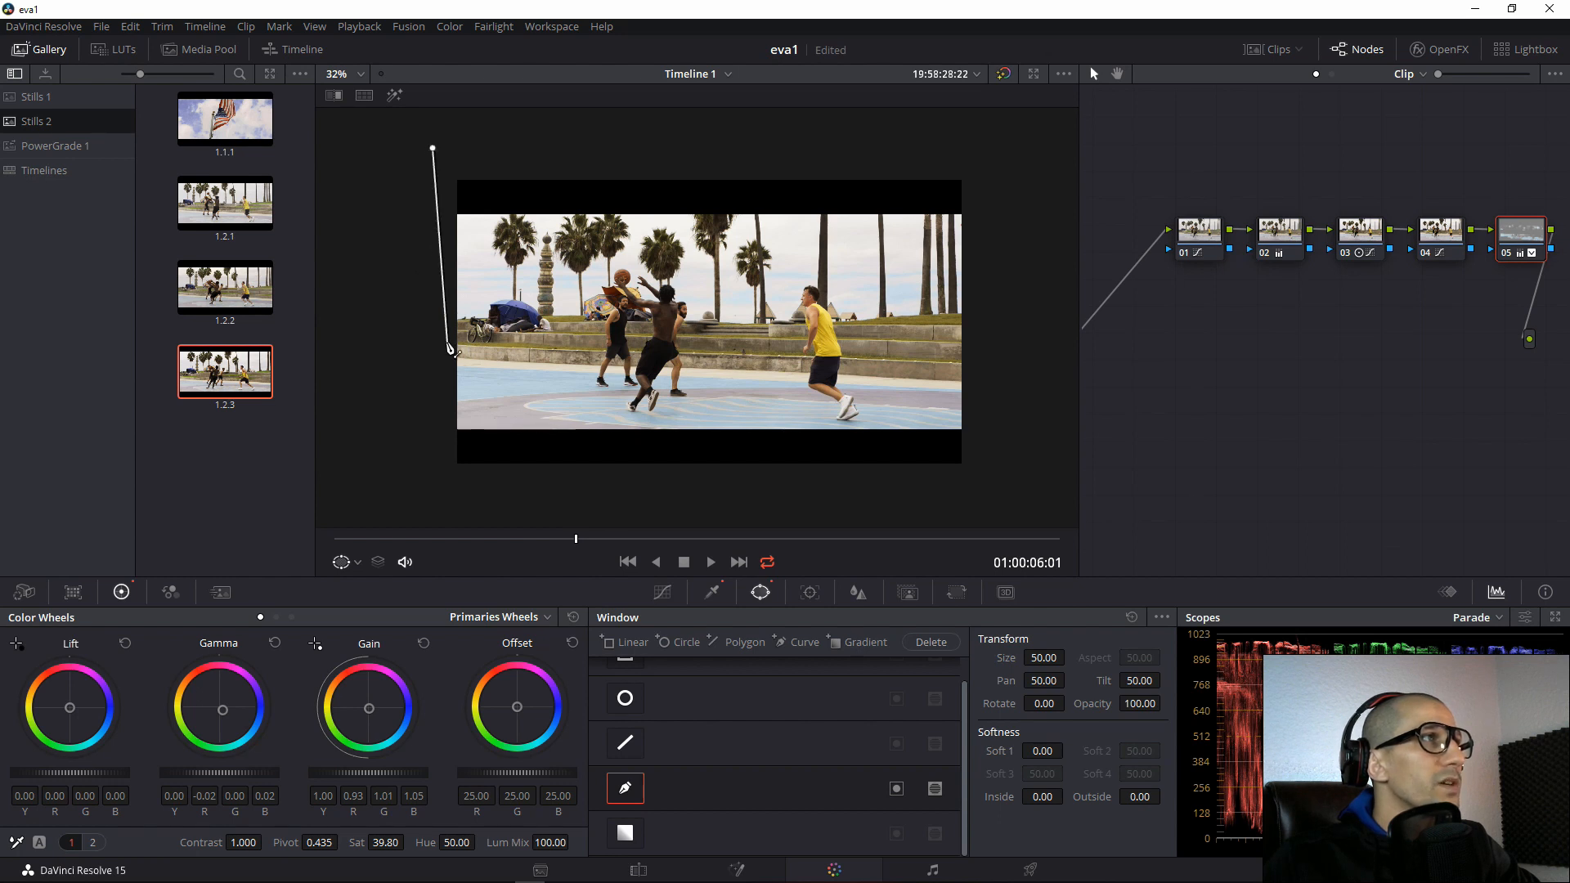
left_click(447, 342)
left_click(680, 363)
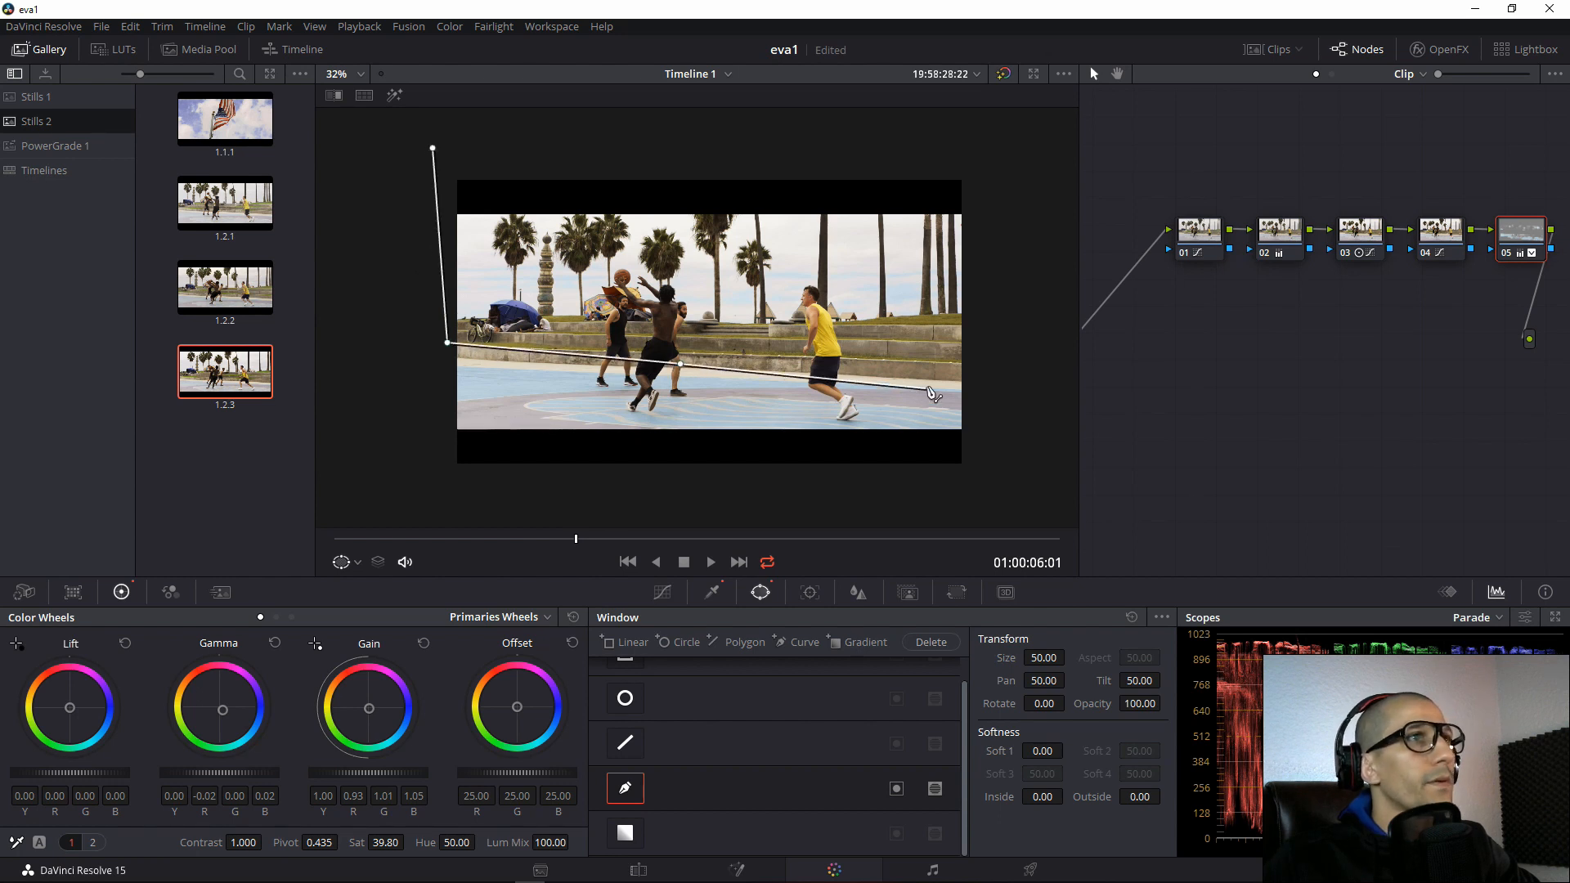
left_click(976, 378)
left_click(1047, 353)
left_click(1057, 159)
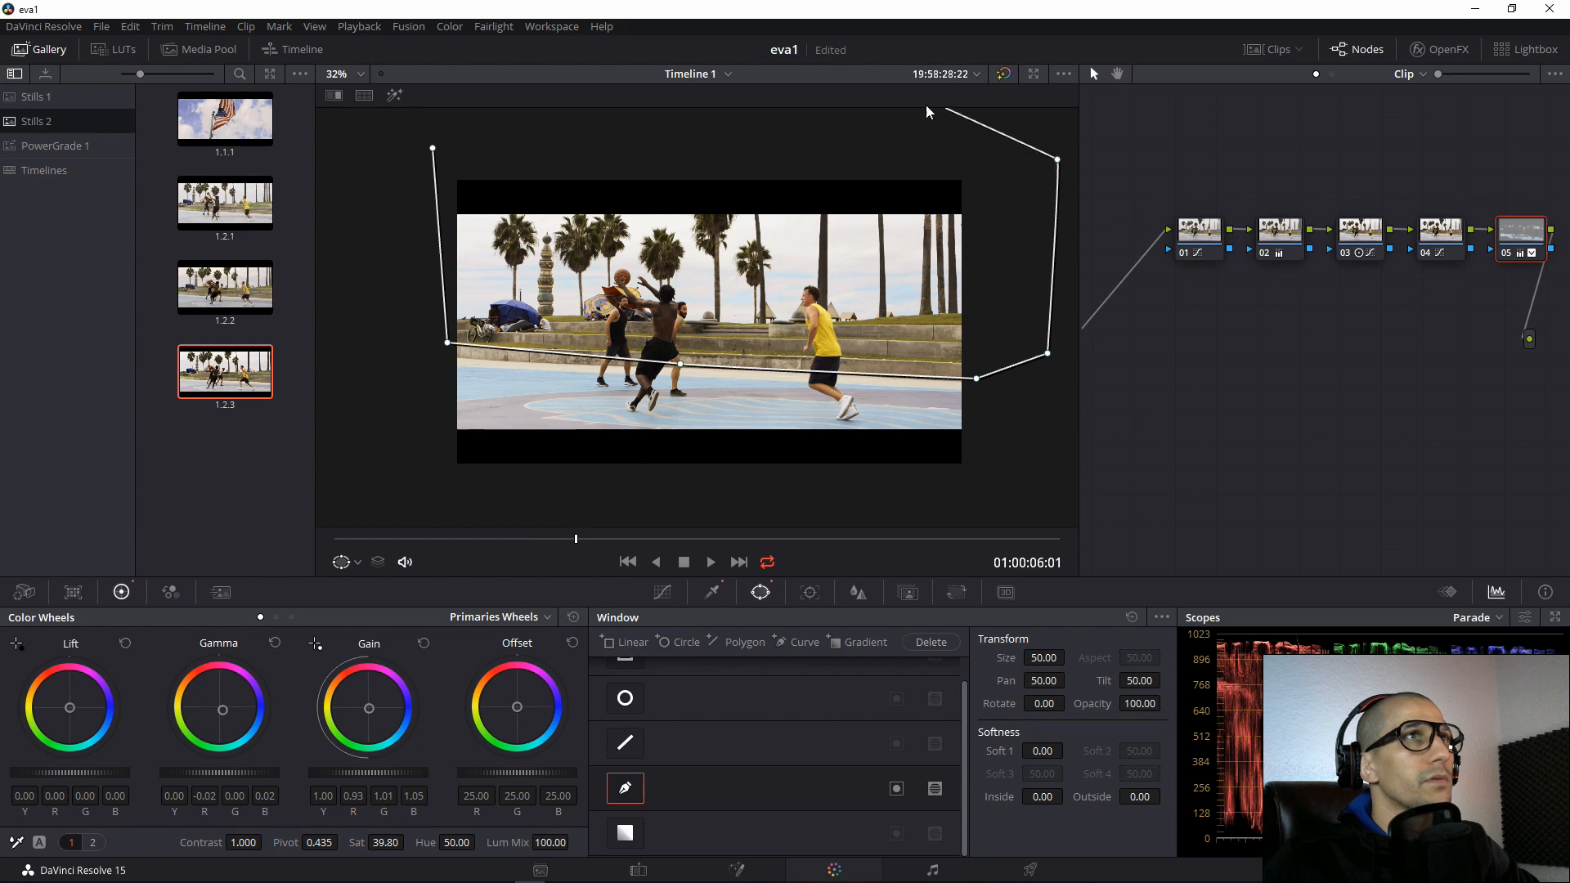
left_click(433, 148)
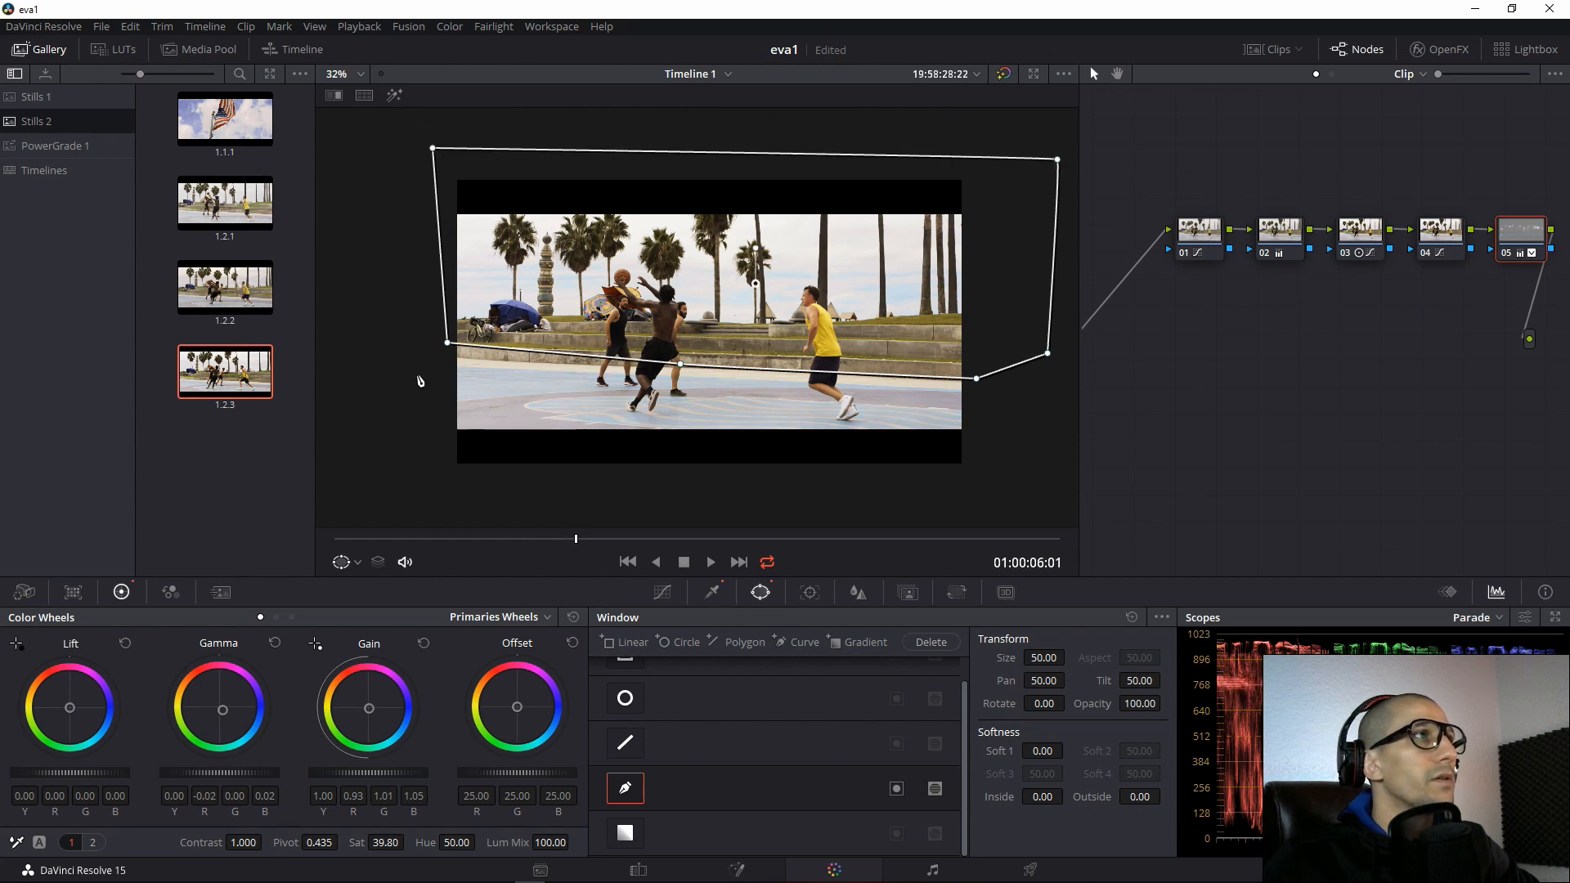
Reshape the curve window by moving its corner points farther outside the frame and deleting the extra point near the lower-right corner.
left_click_drag(447, 342, 380, 336)
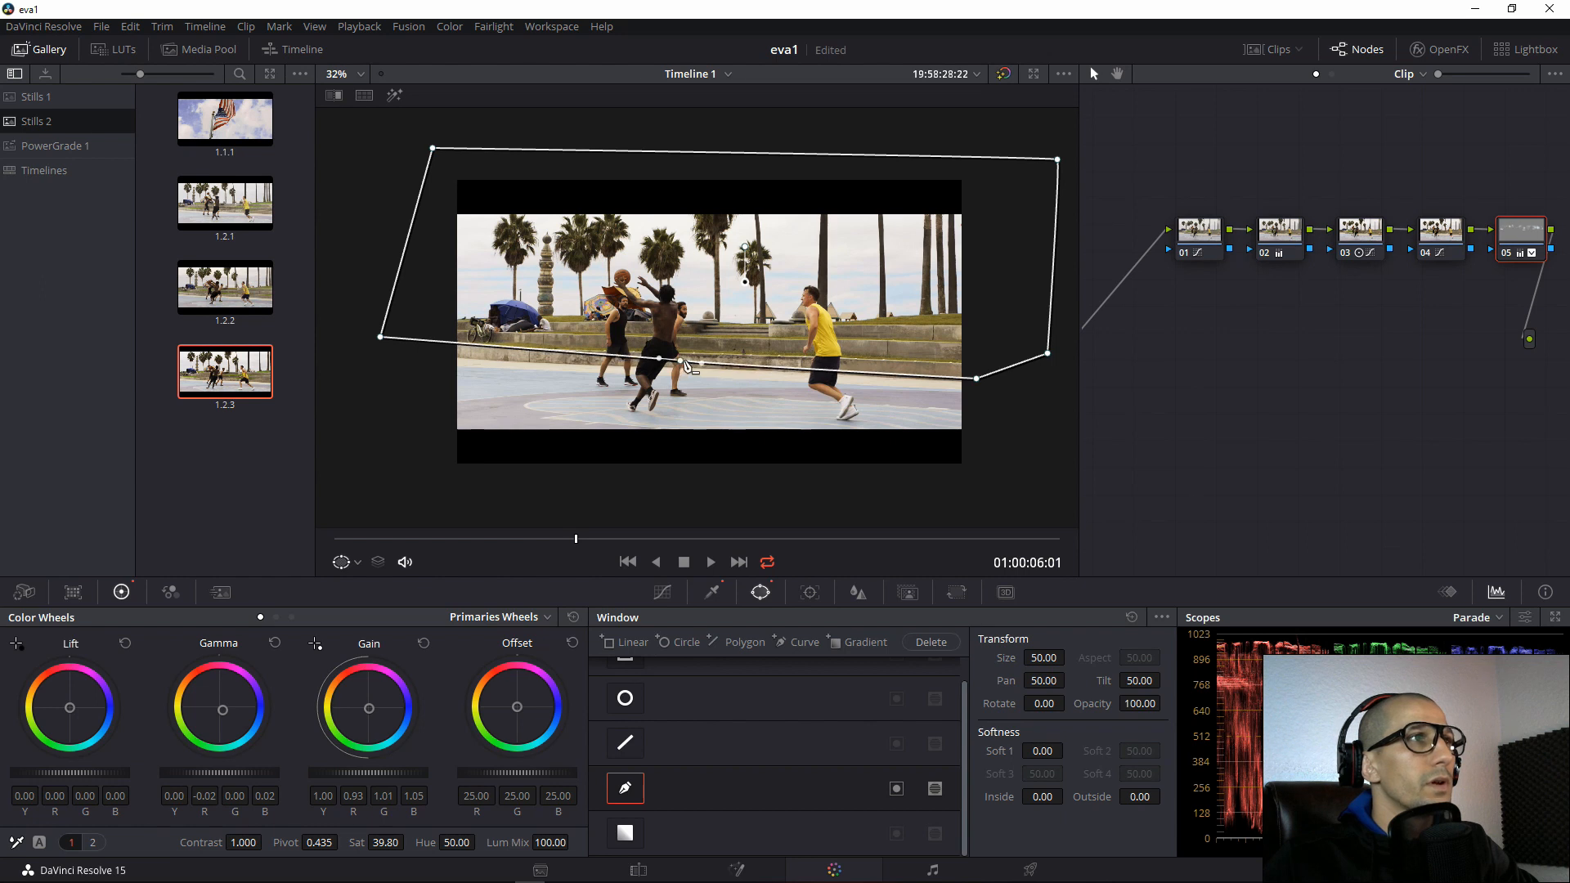
left_click_drag(977, 377, 1043, 382)
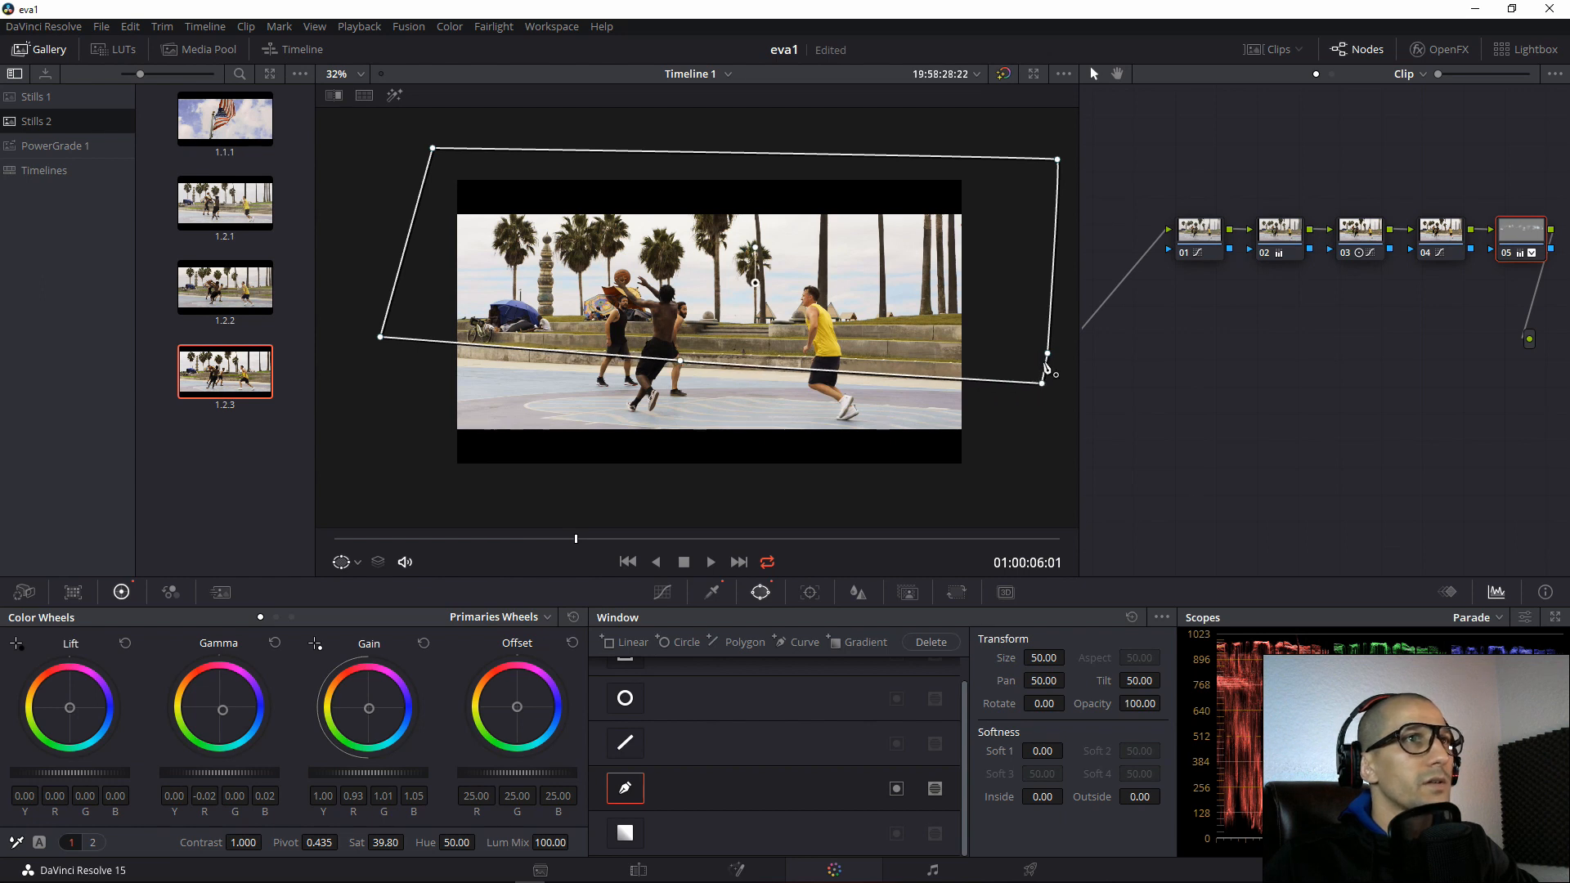
right_click(1045, 376)
left_click(1035, 359)
middle_click(1048, 354)
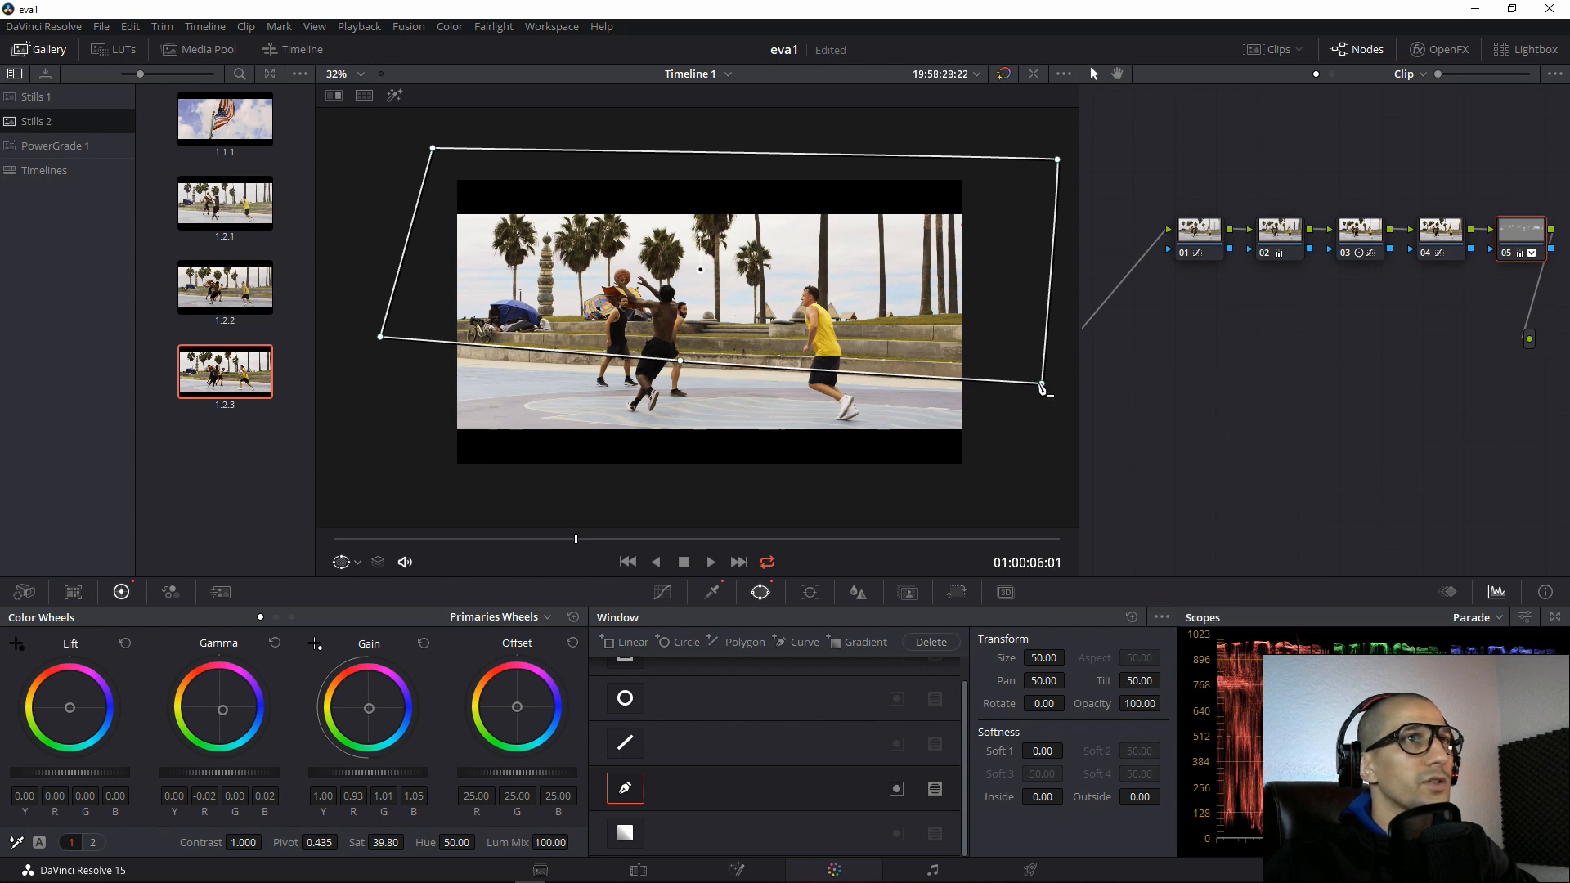
left_click_drag(1042, 383, 1047, 384)
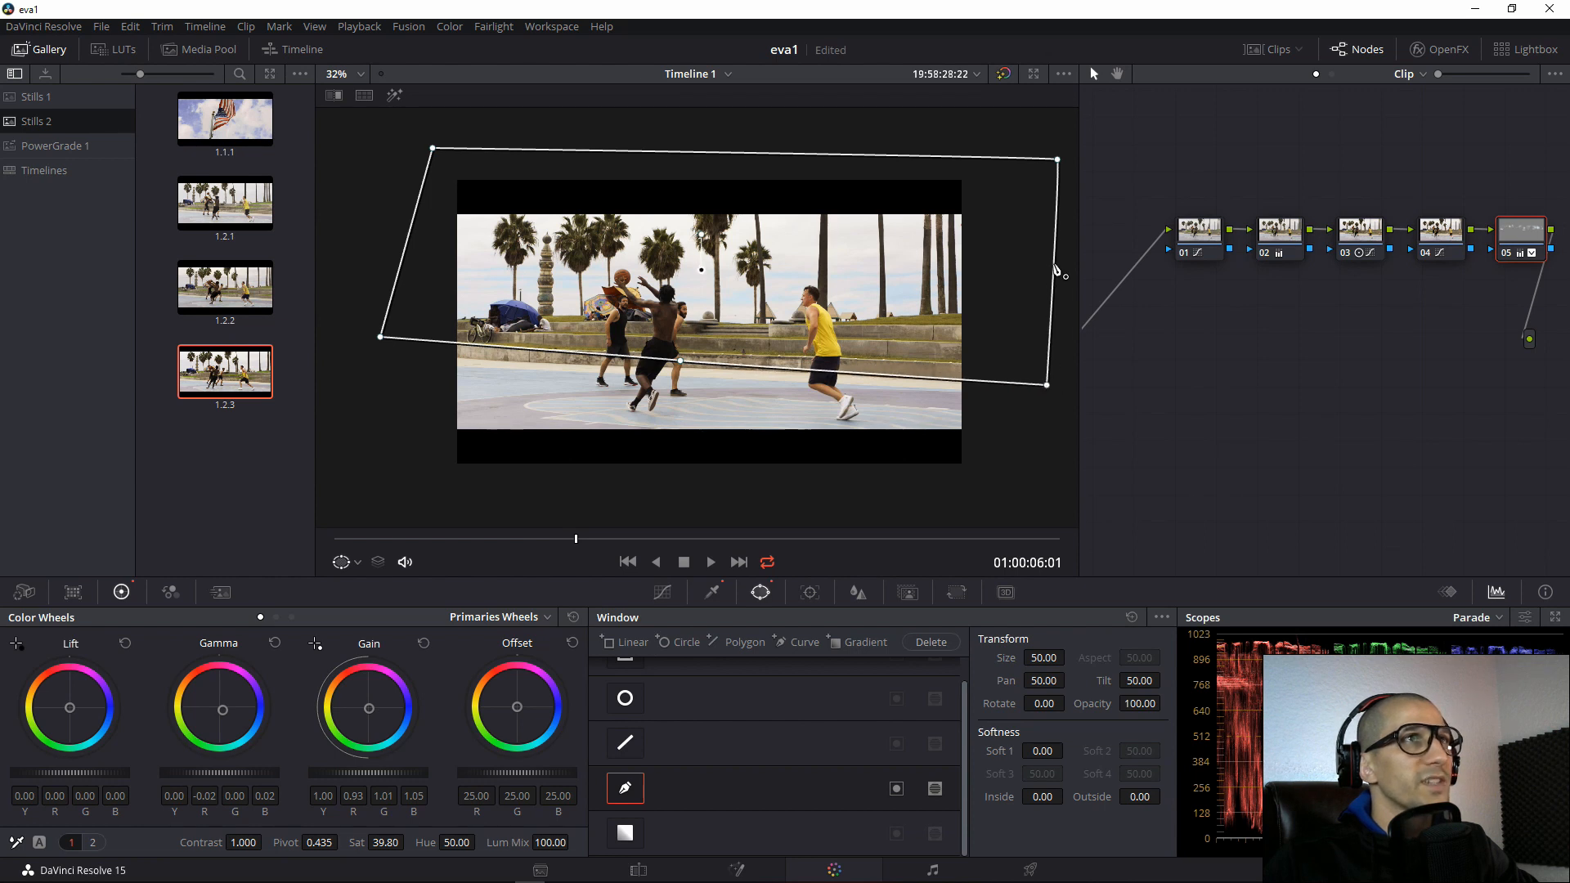
left_click_drag(1057, 160, 1051, 128)
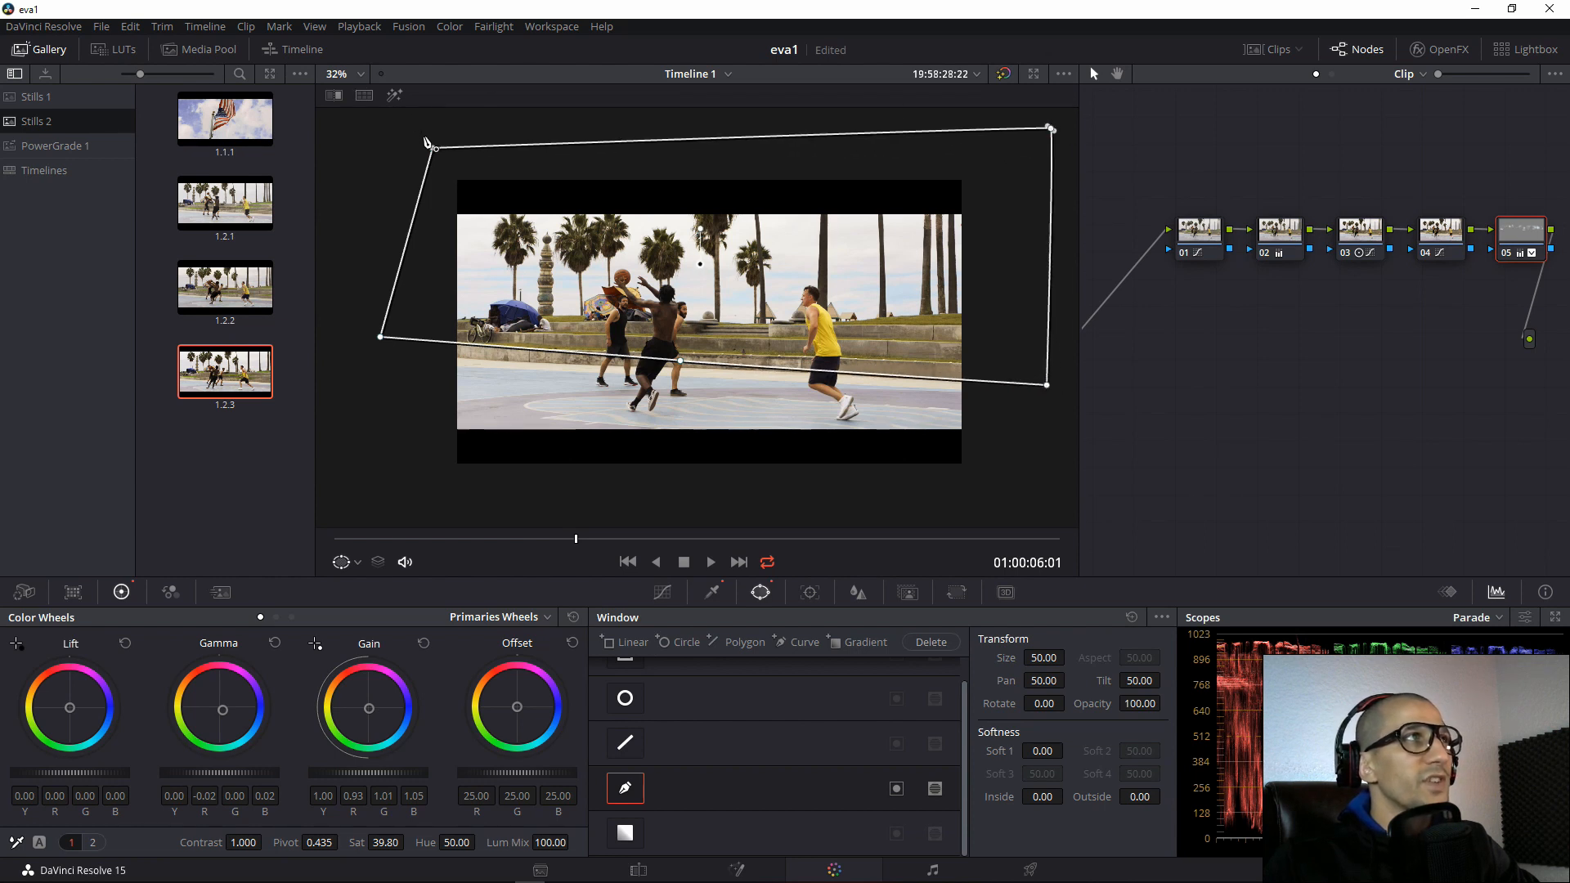
left_click_drag(433, 149, 391, 127)
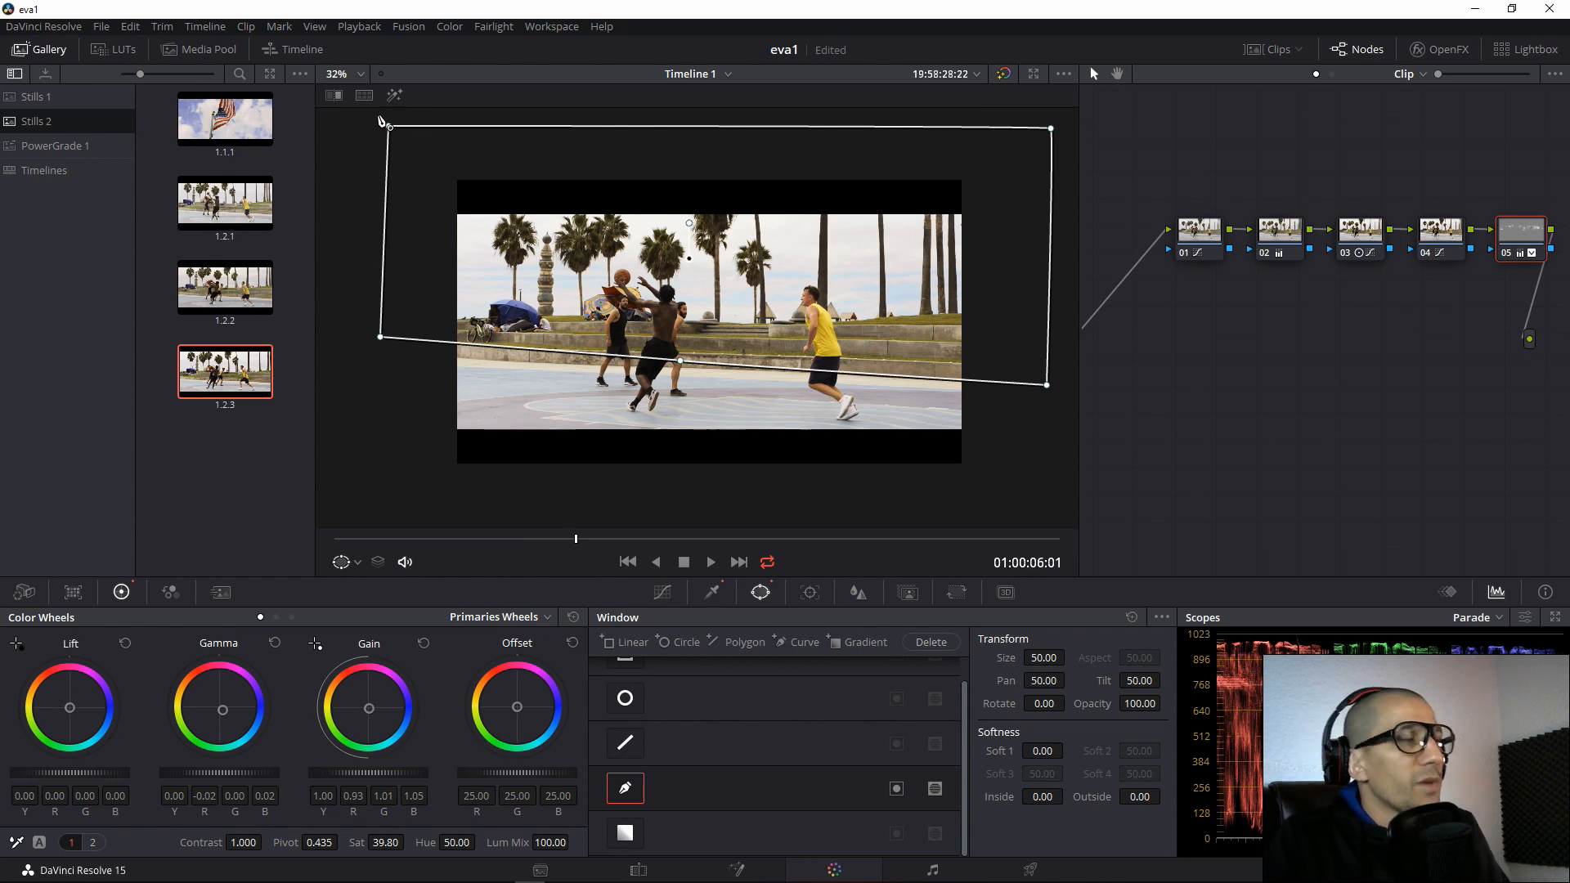
Track the curve window in reverse and forward across the whole clip, and scrub through to check the tracking.
left_click(810, 592)
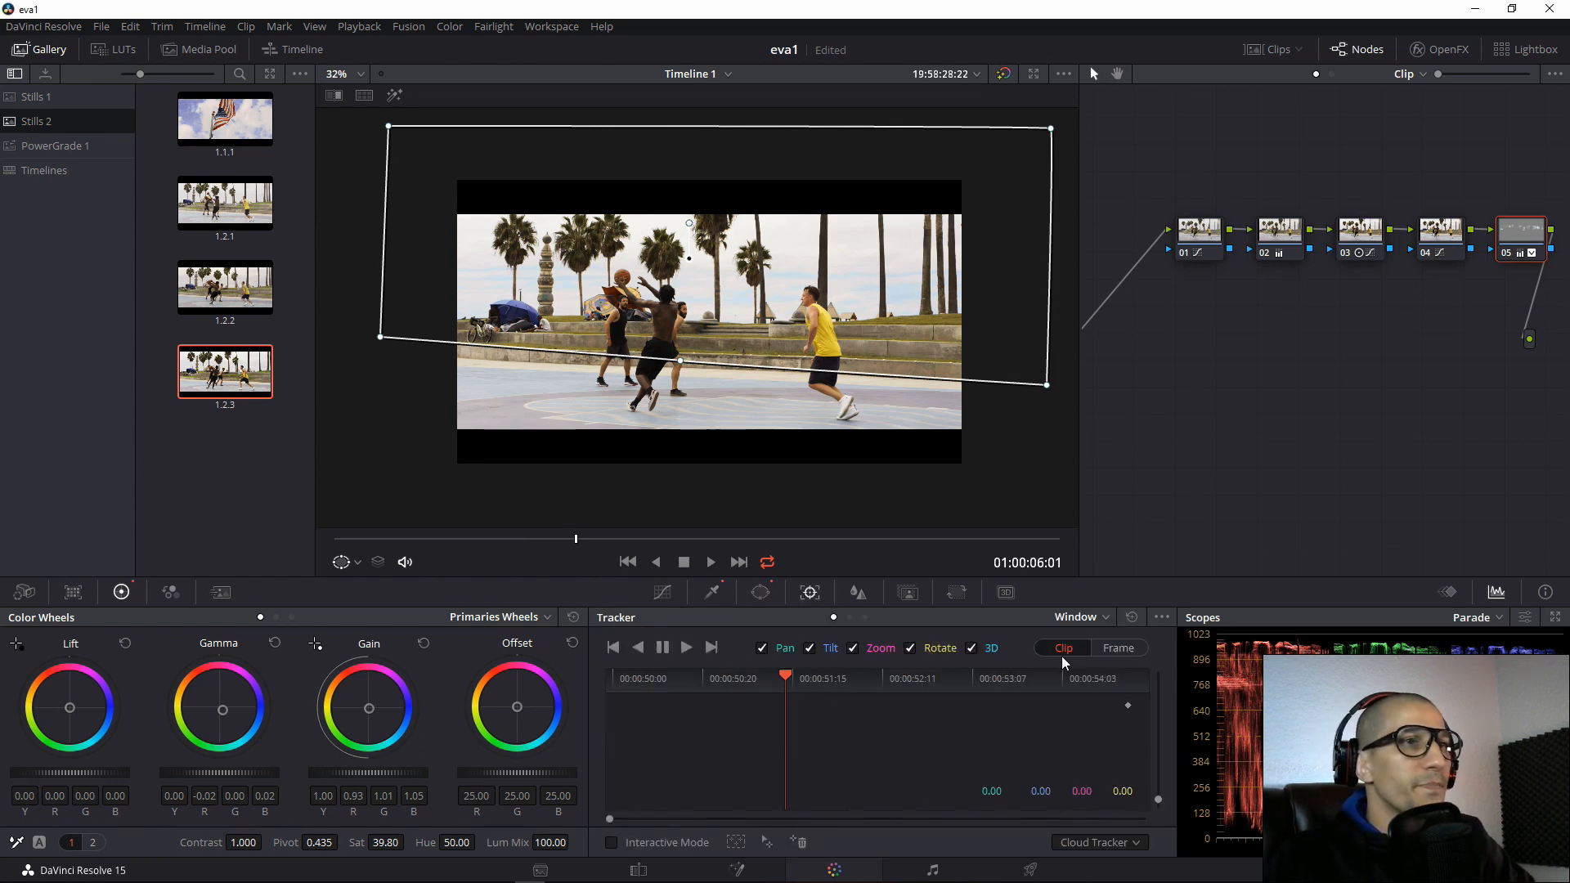
left_click(1087, 619)
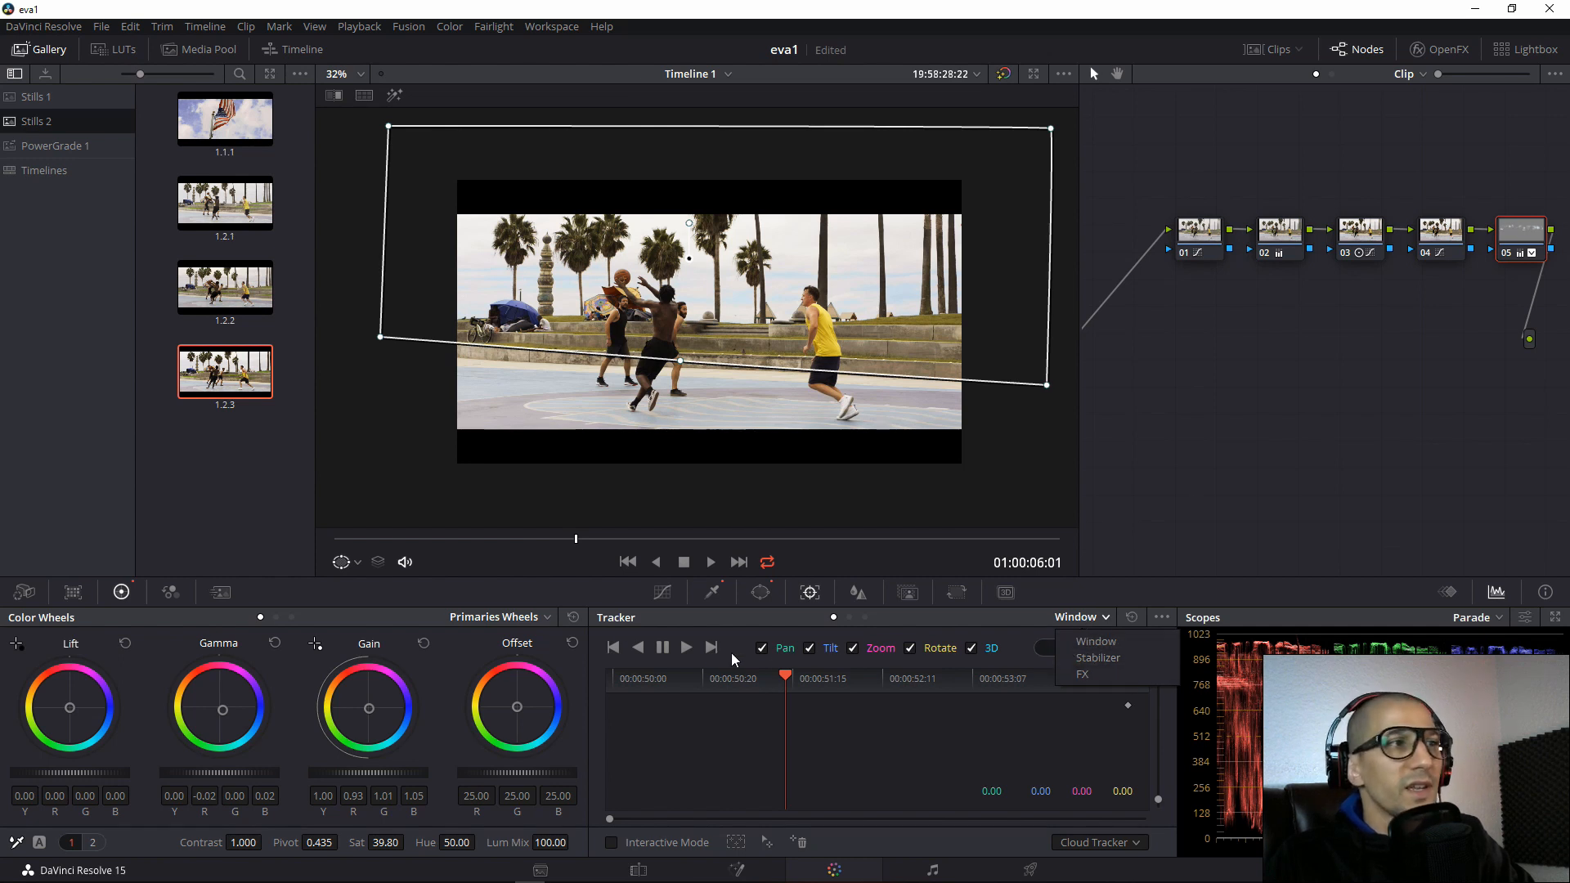
left_click(638, 647)
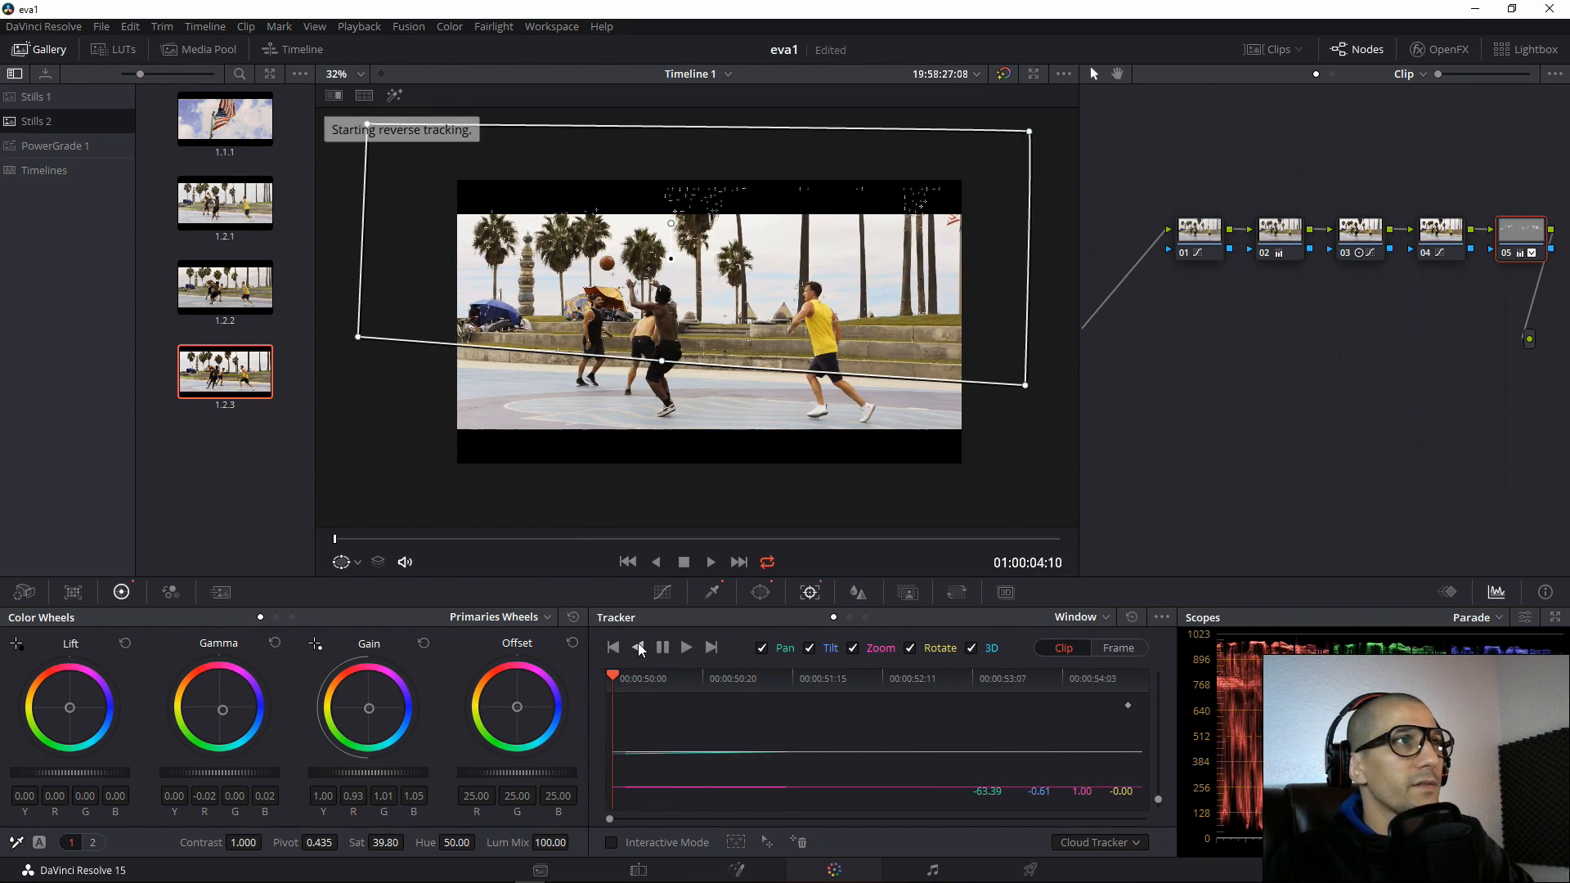
left_click(686, 649)
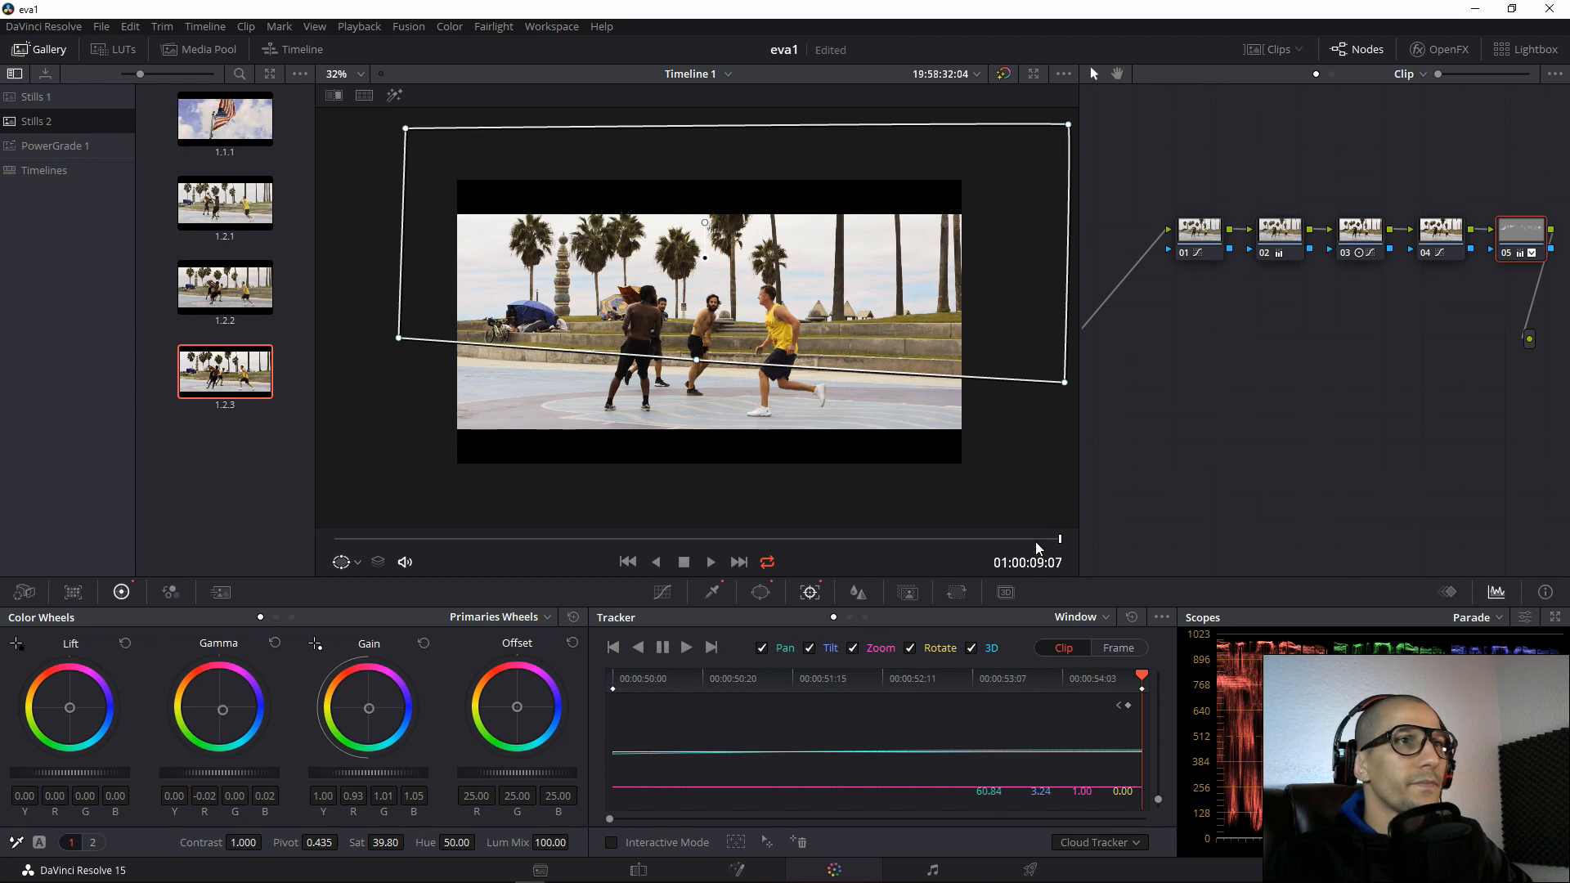
left_click_drag(1036, 547, 536, 498)
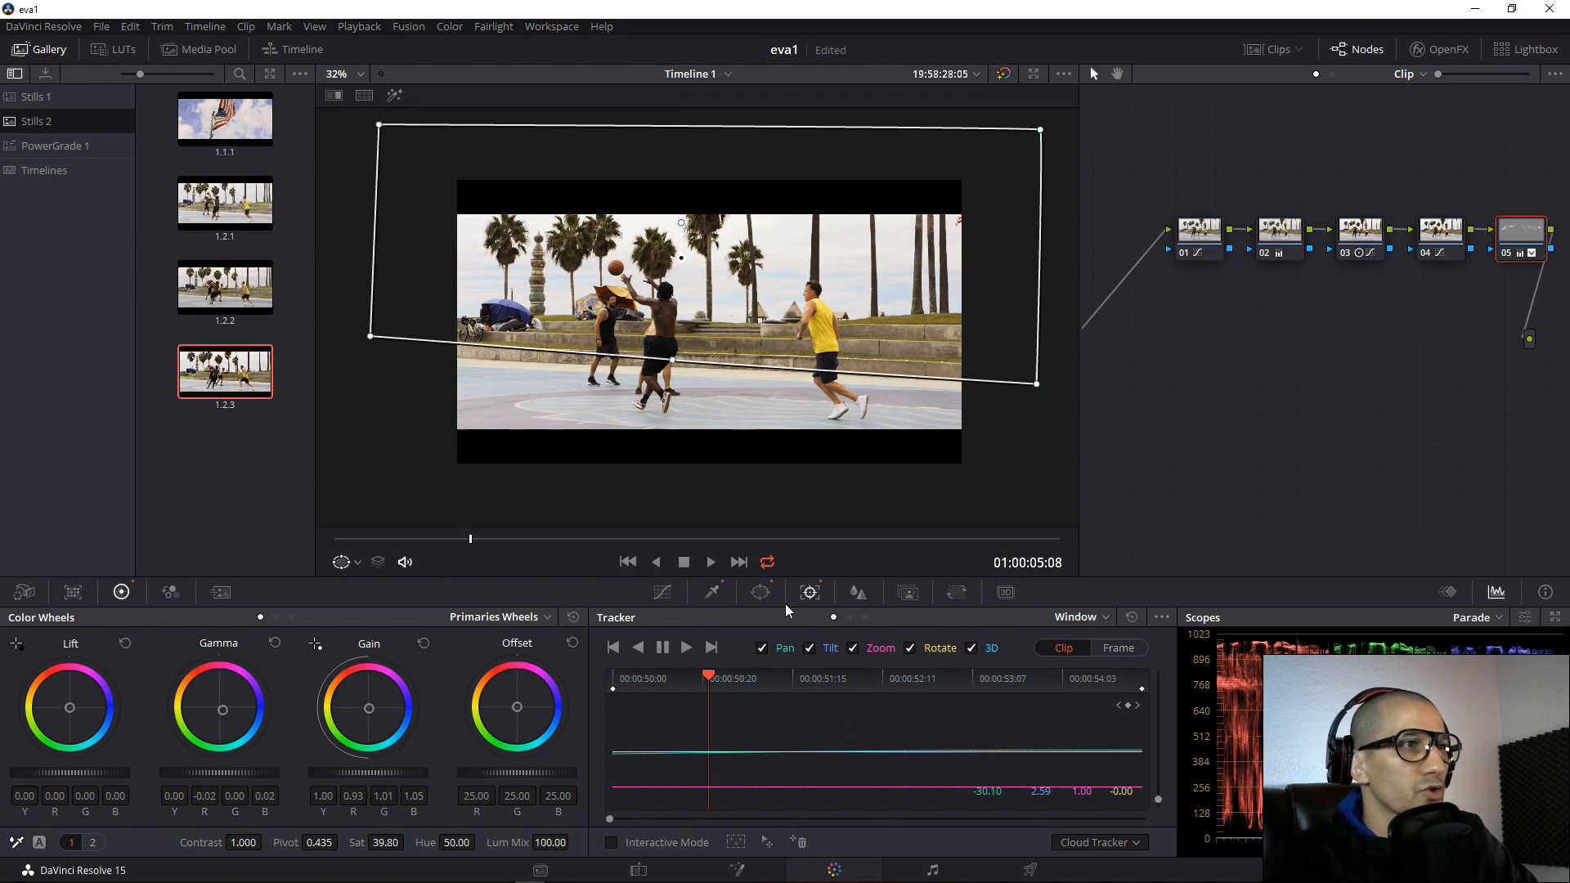
Invert the curve window so the correction applies to the court outside it, and check other moments of the clip.
left_click(761, 593)
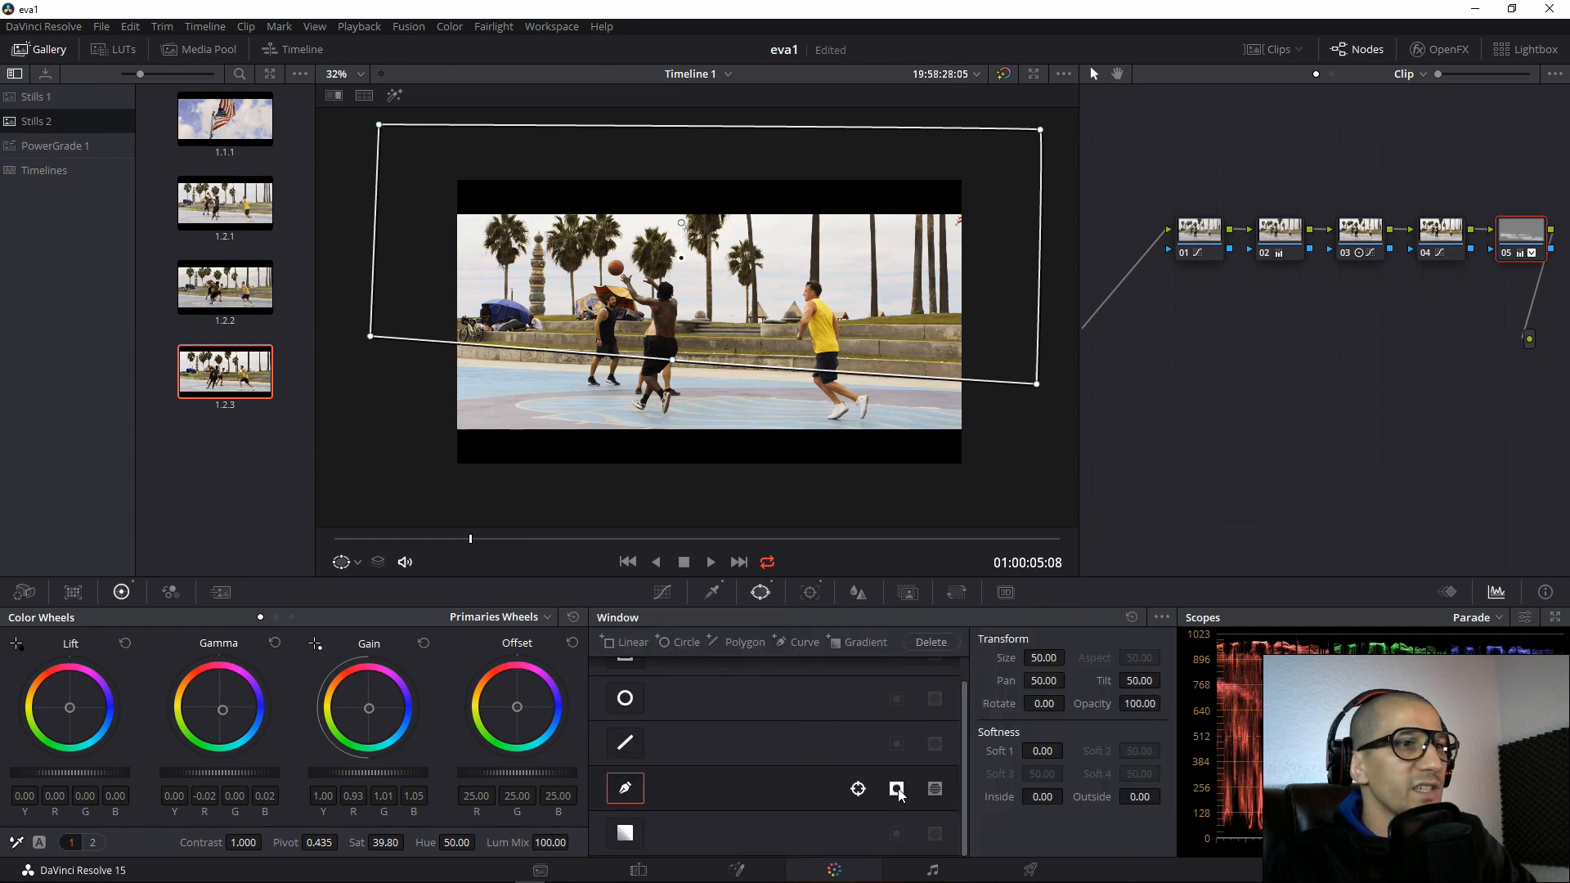
left_click(896, 788)
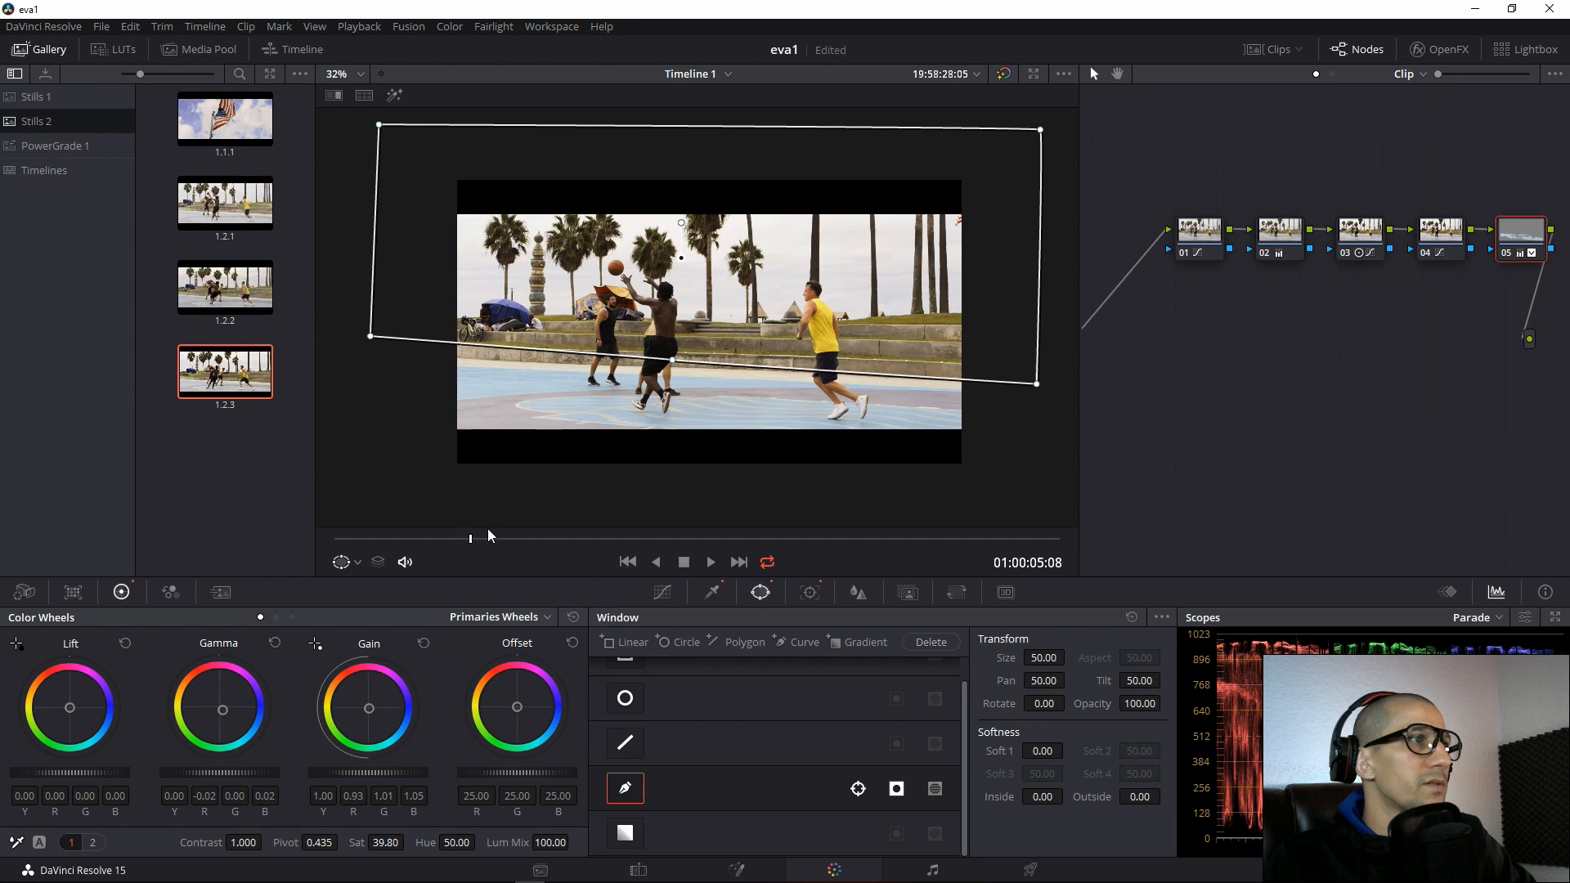
key("space")
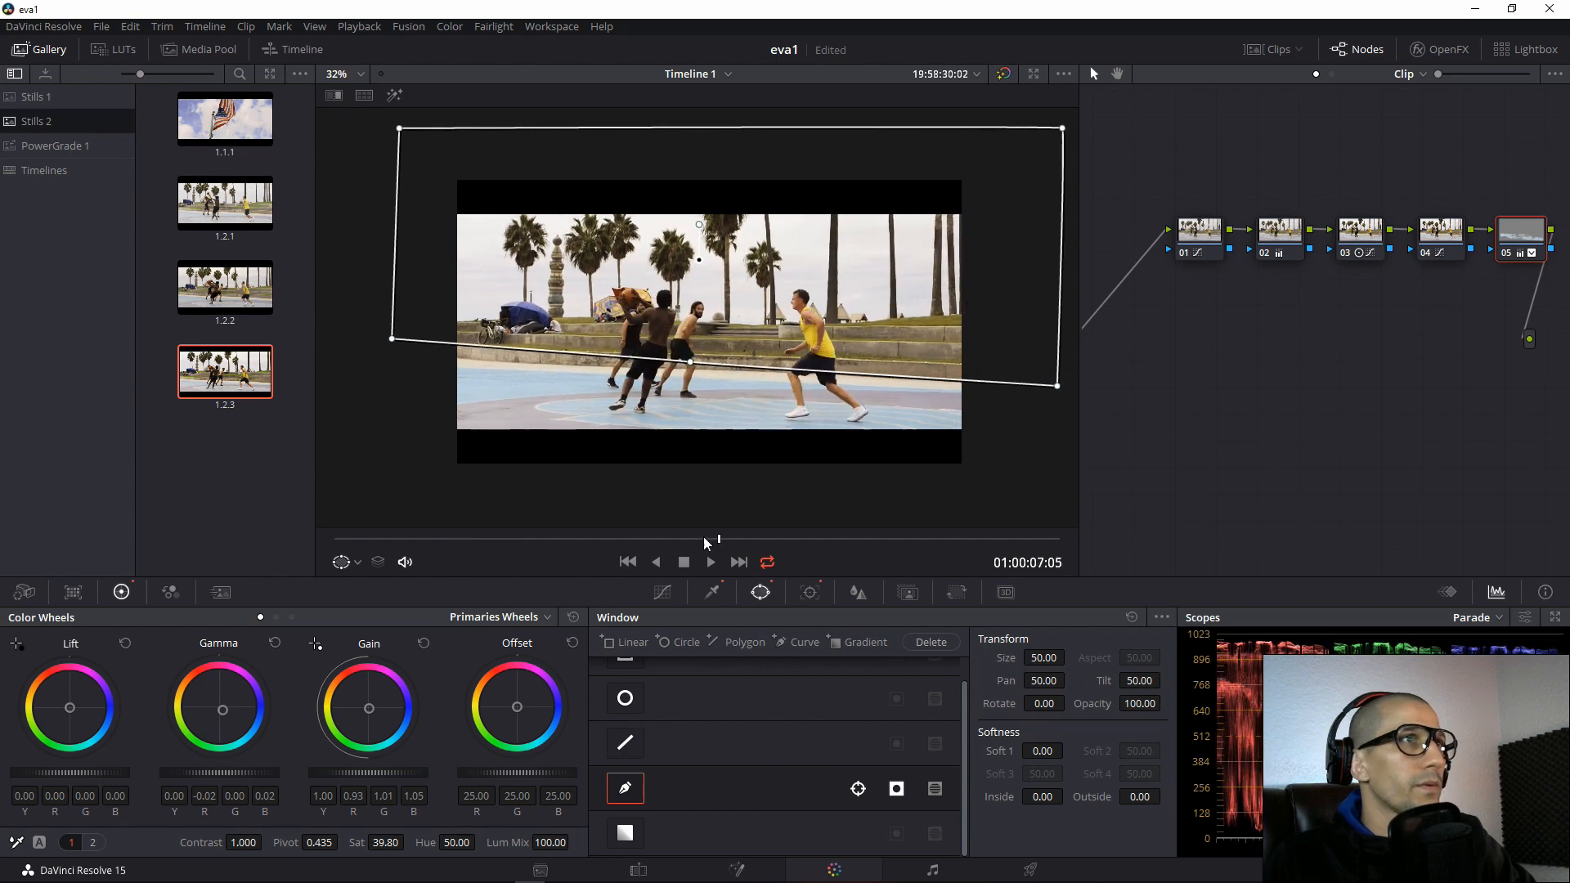
left_click(421, 533)
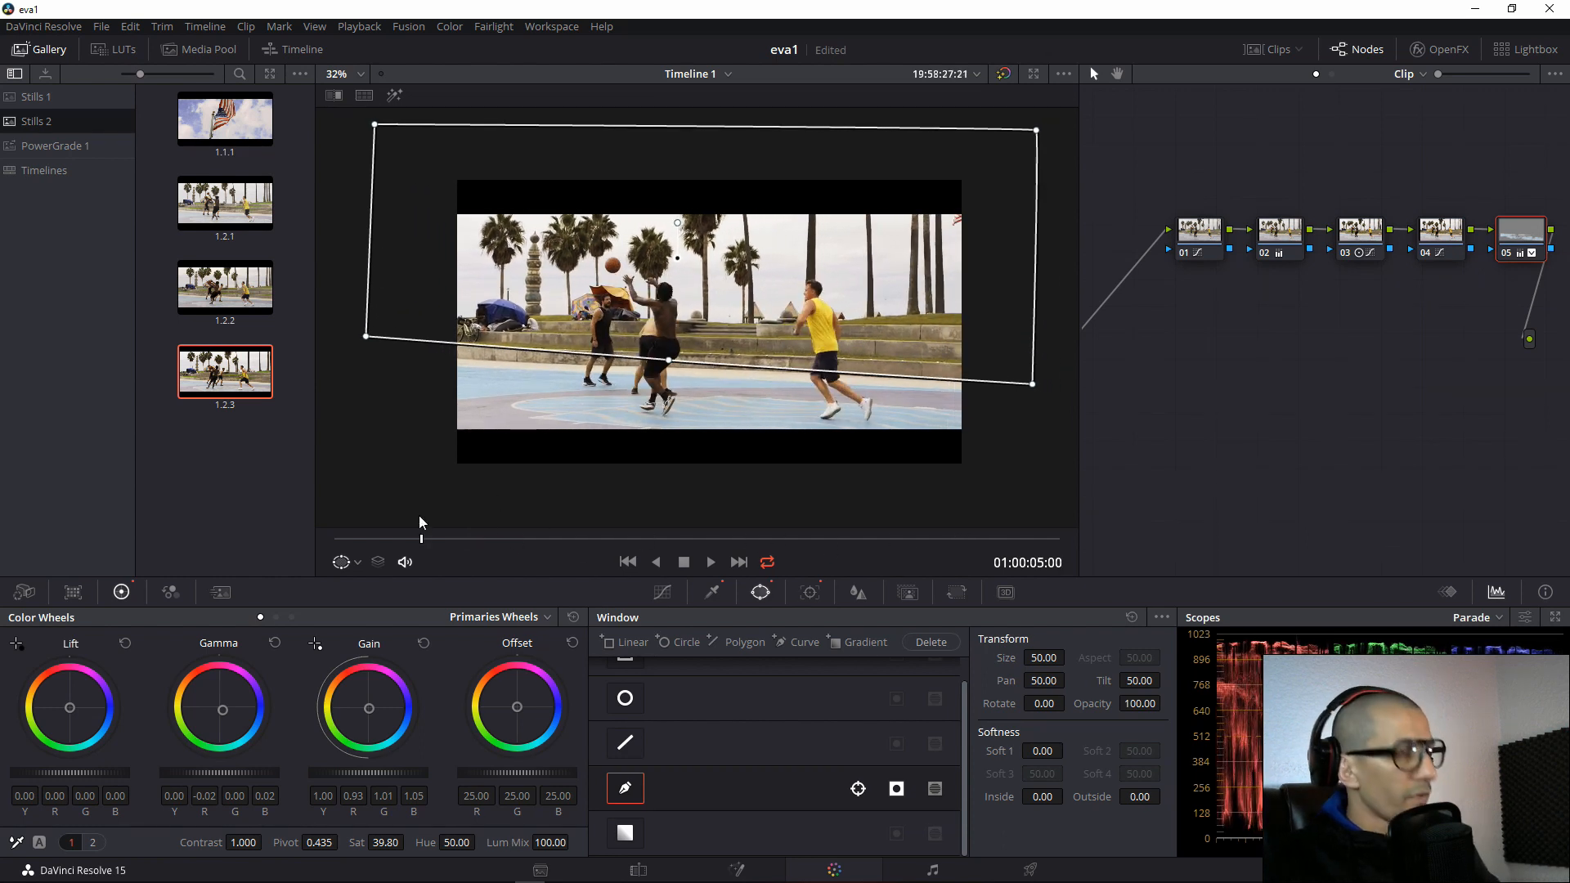
Play the graded clip full screen and scrub through it to examine the court color.
key("ctrl+f")
key("space")
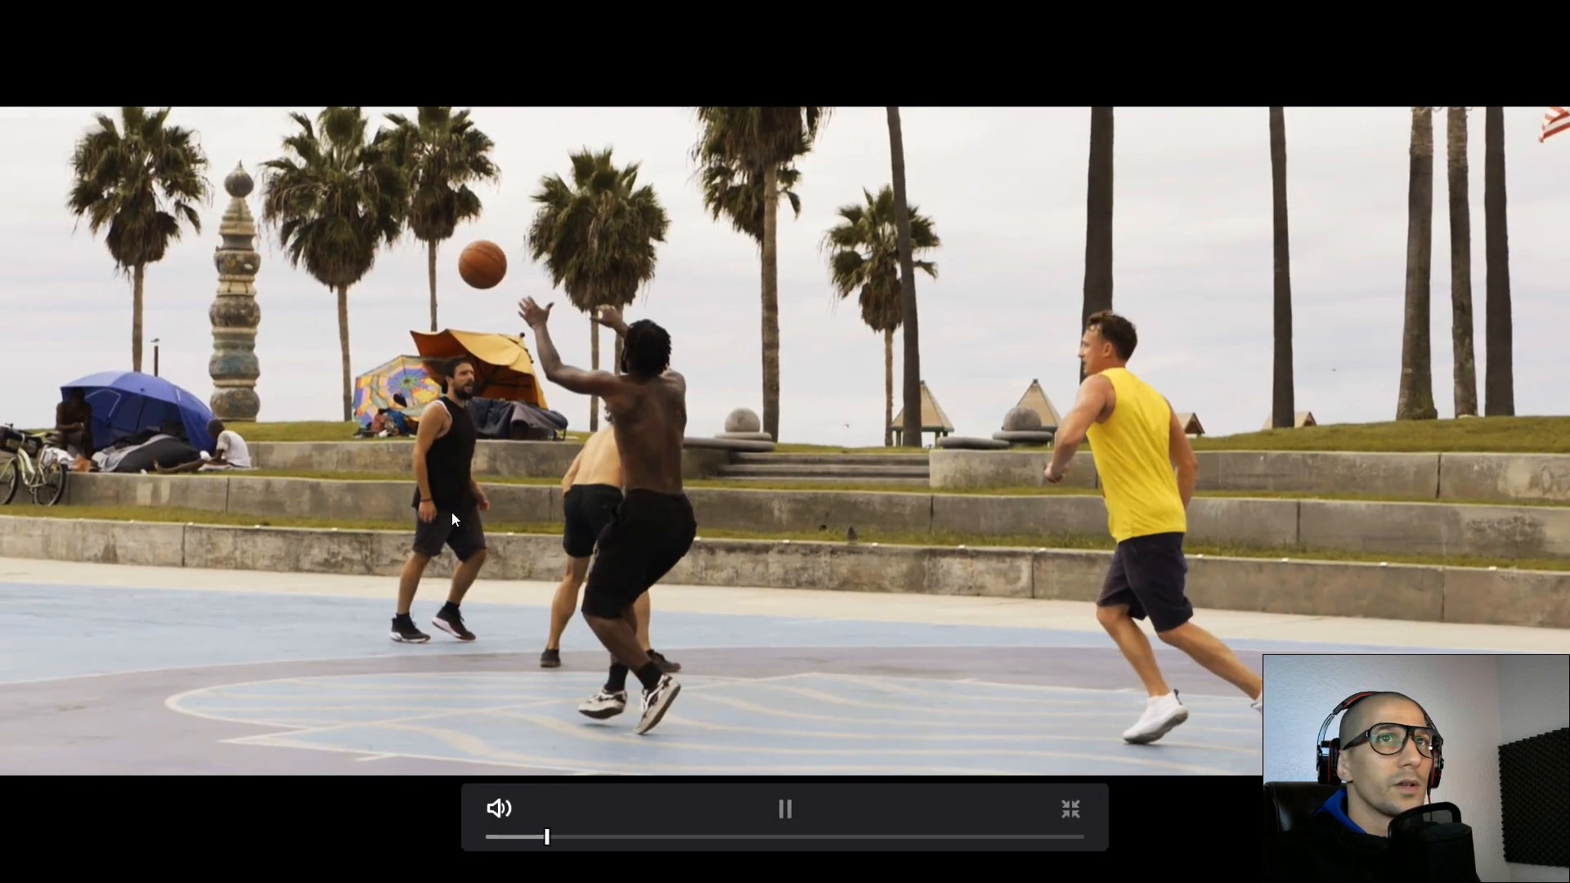
left_click(452, 516)
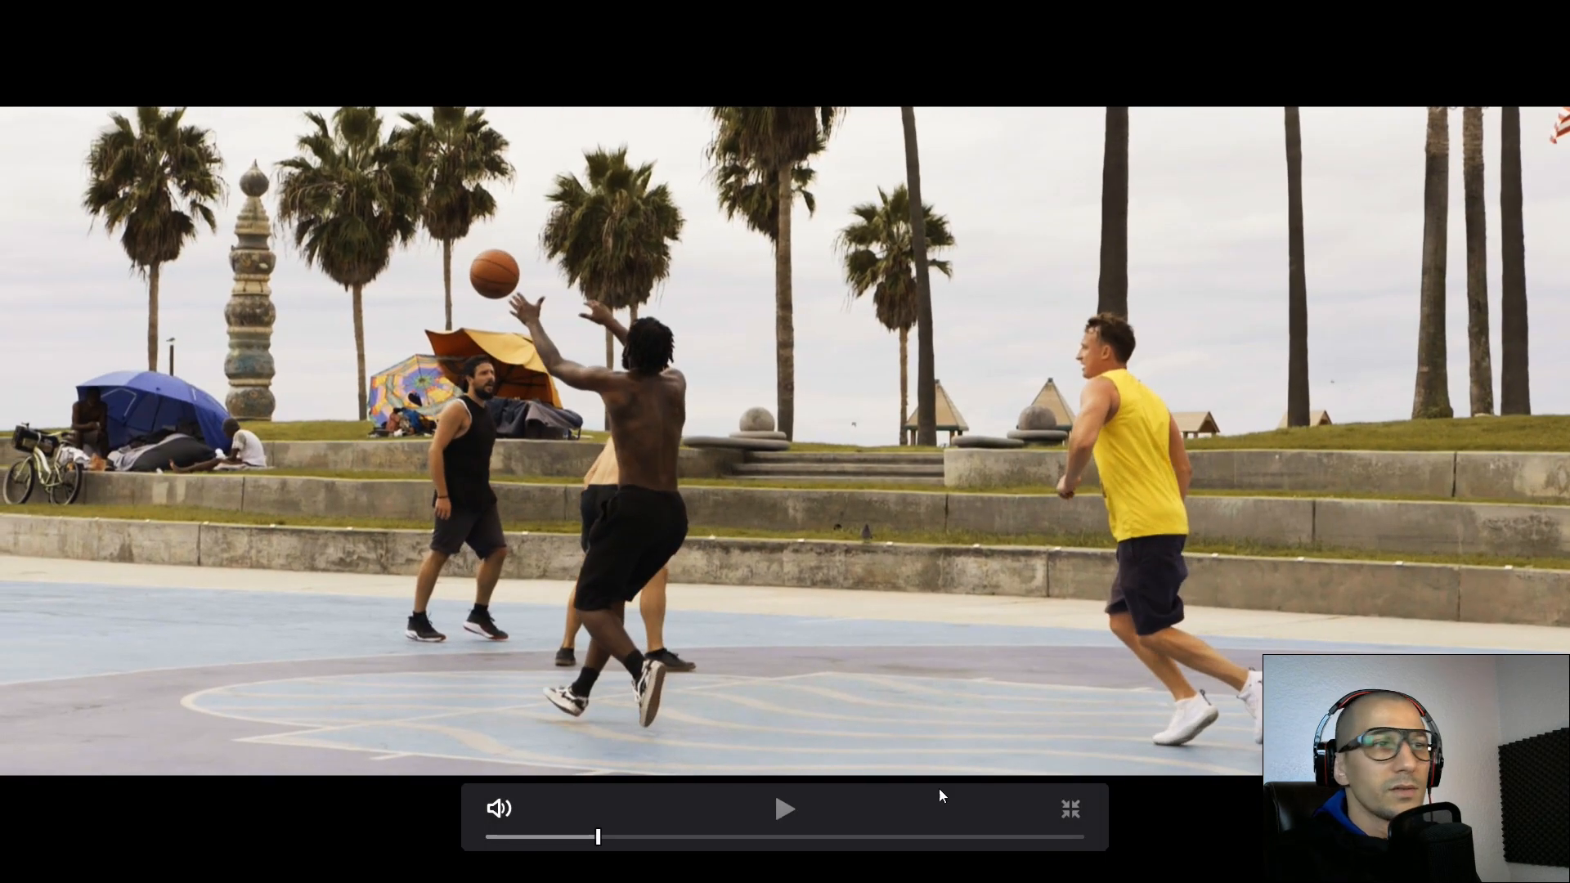
left_click_drag(631, 837, 848, 837)
left_click_drag(719, 850, 664, 831)
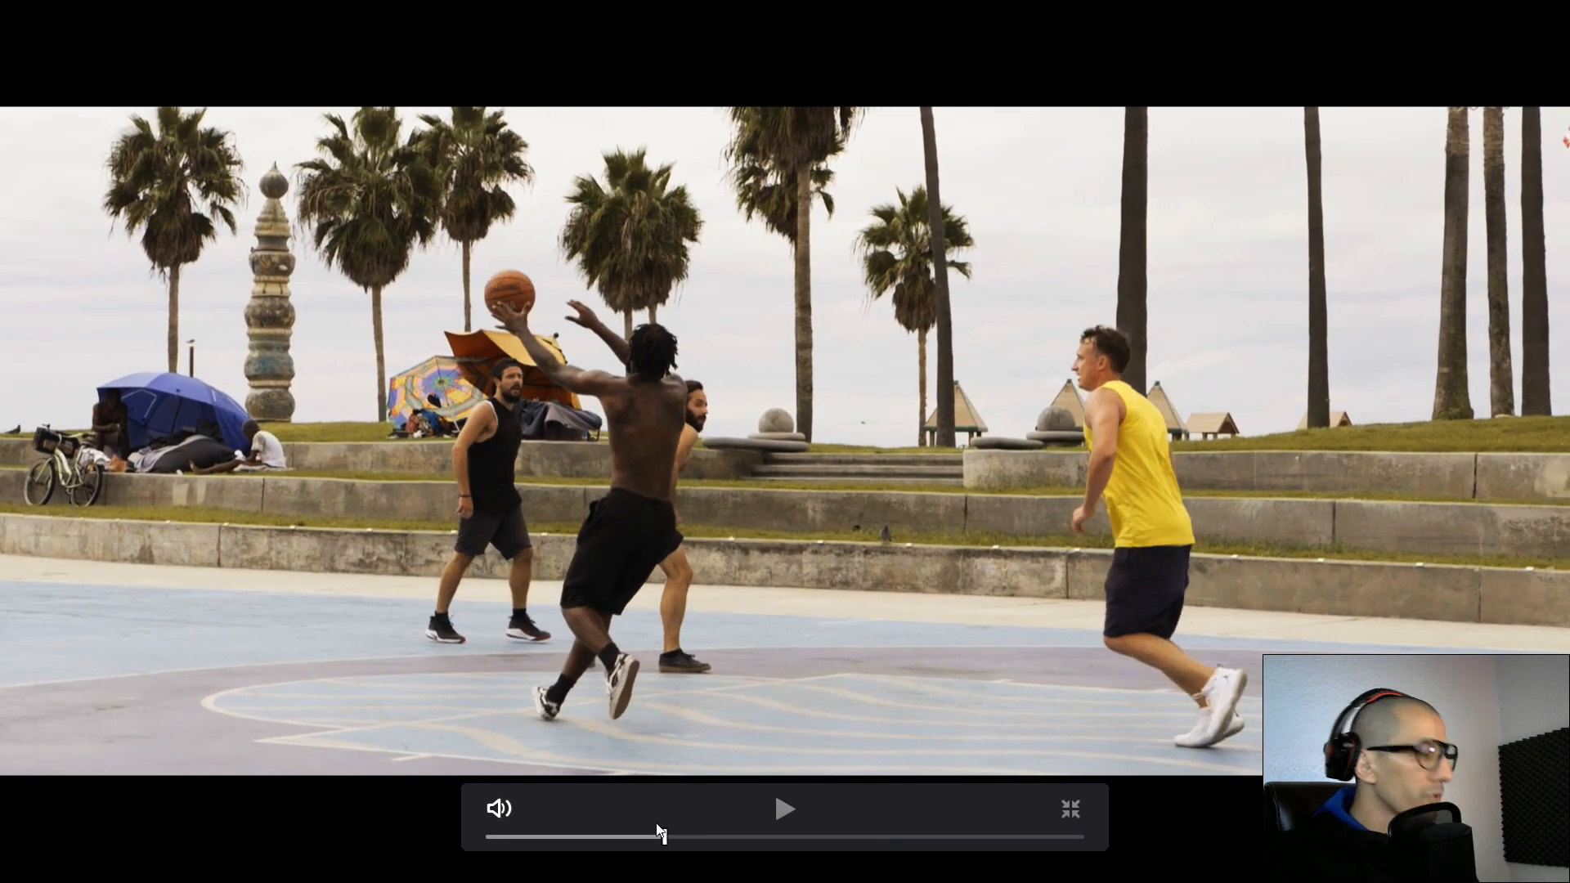